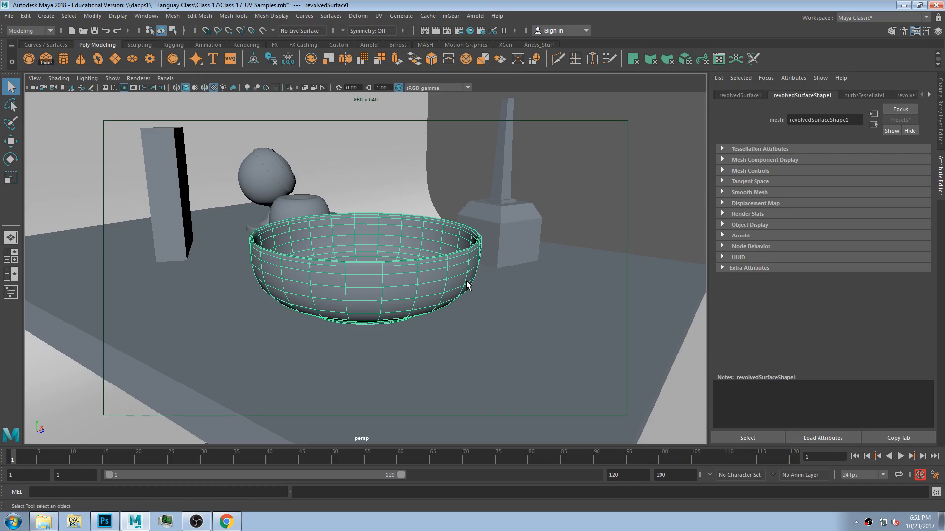
Open the europa_texture_map image from the Class_17 folder to examine the flat planet texture, and return to the Maya scene
alt+drag(384, 274, 393, 293)
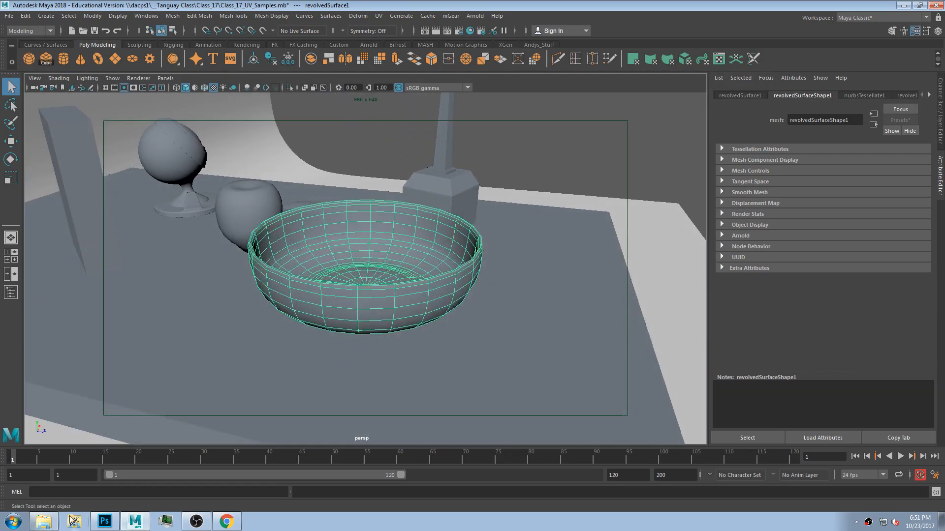
click(55, 524)
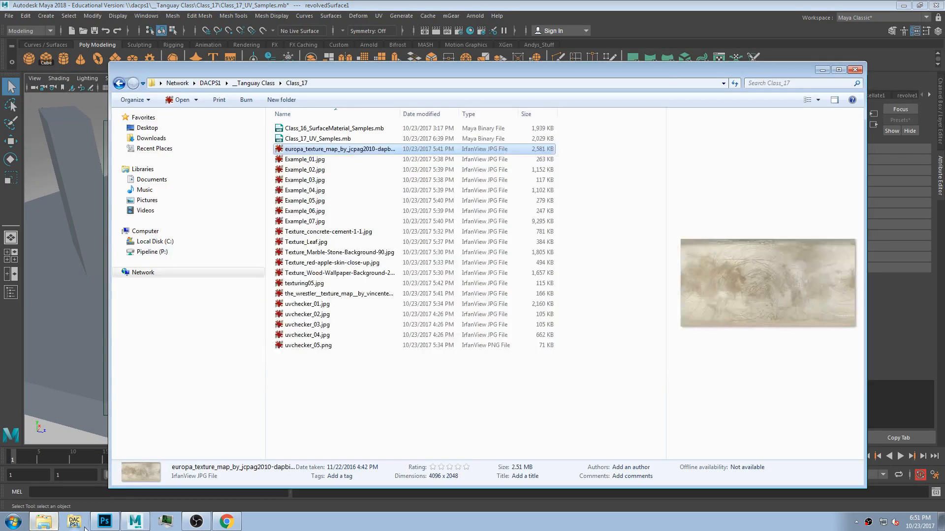
double_click(328, 149)
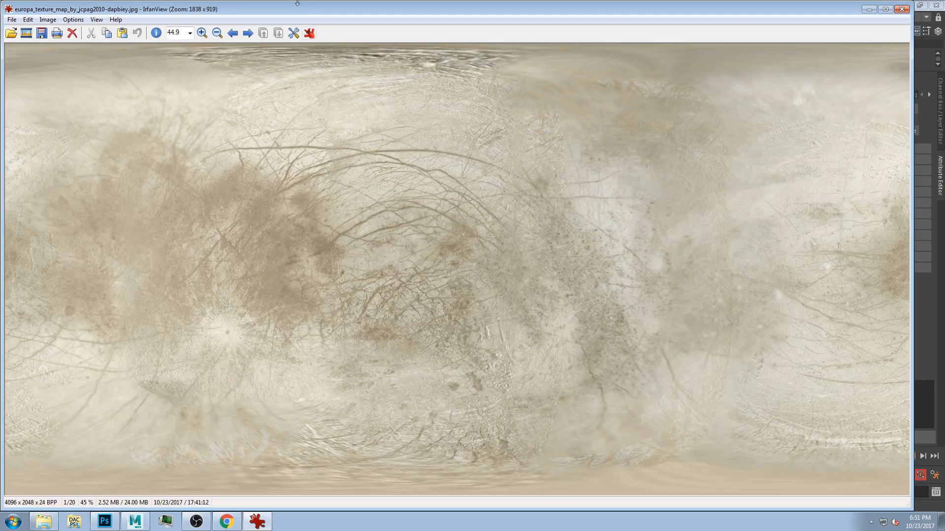
mouse_move(295, 10)
mouse_down()
mouse_move(315, 11)
mouse_move(303, 19)
mouse_up()
click(366, 5)
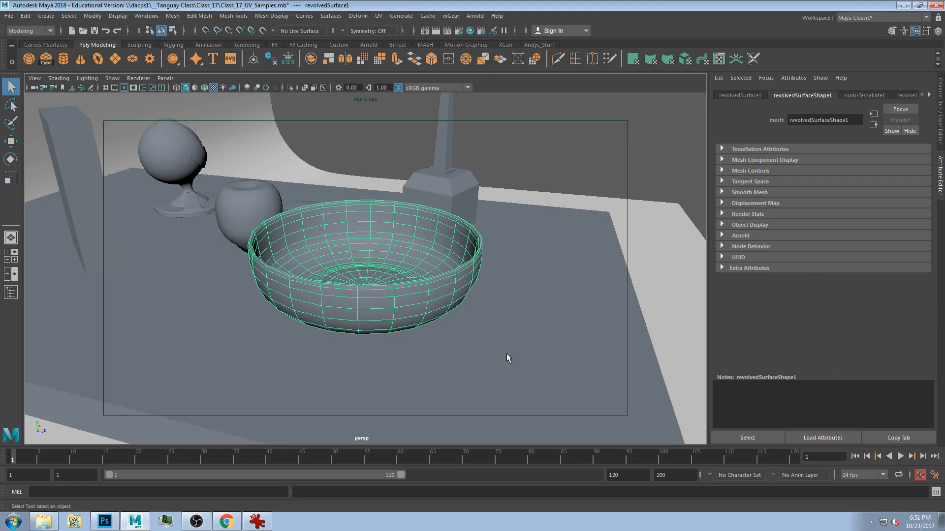
Isolate the selected bowl so that the rest of the scene is hidden
scroll(514, 282, up, 3)
key(super)
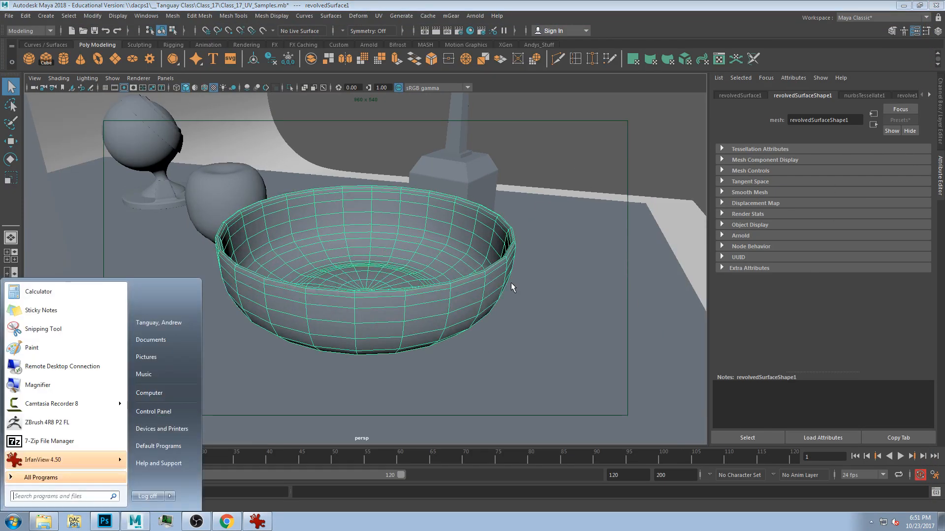
click(462, 3)
key(ctrl+1)
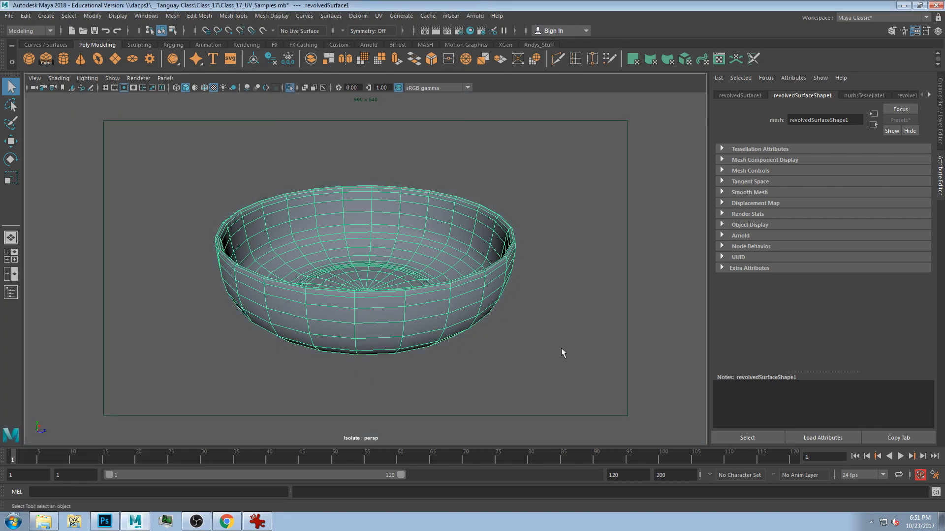
alt+drag(460, 348, 443, 359)
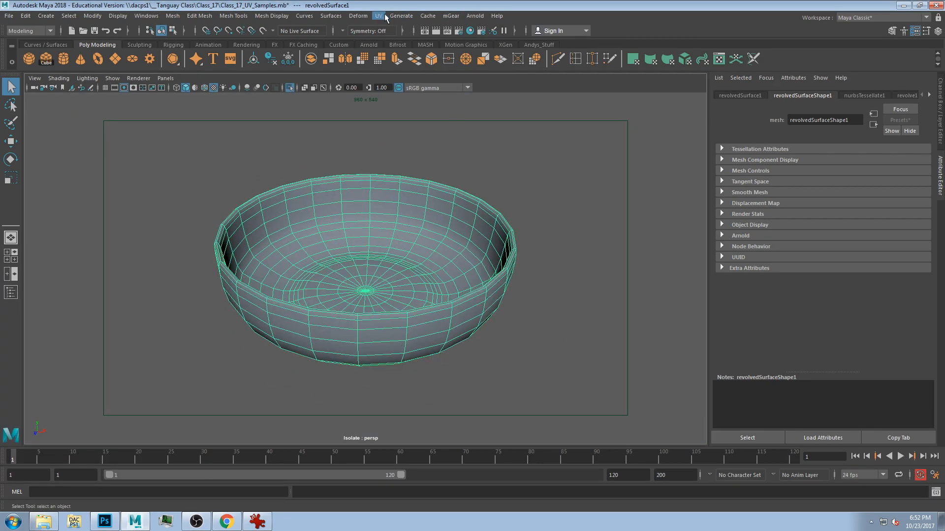
Switch to the UV Editing workspace and tear off the UV commands as a floating window
click(885, 17)
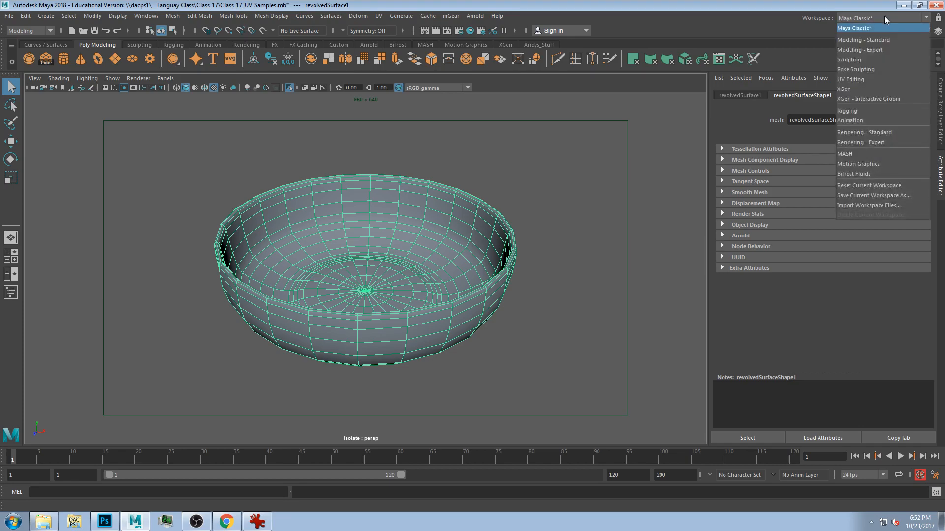
click(857, 81)
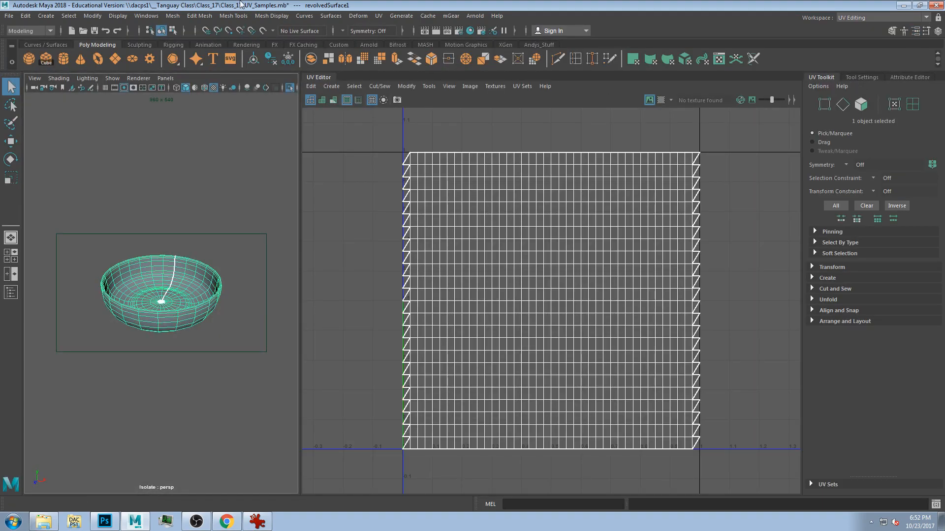
click(379, 16)
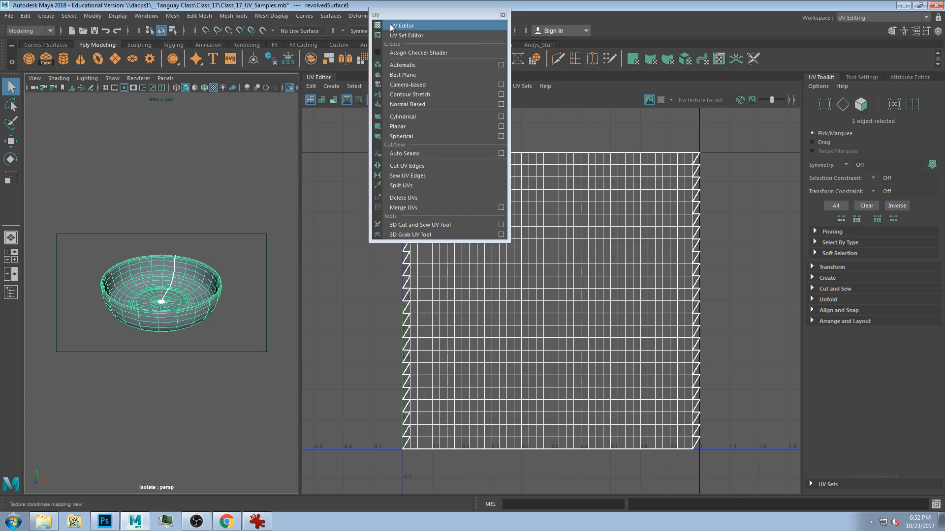
click(385, 23)
drag(153, 49, 217, 50)
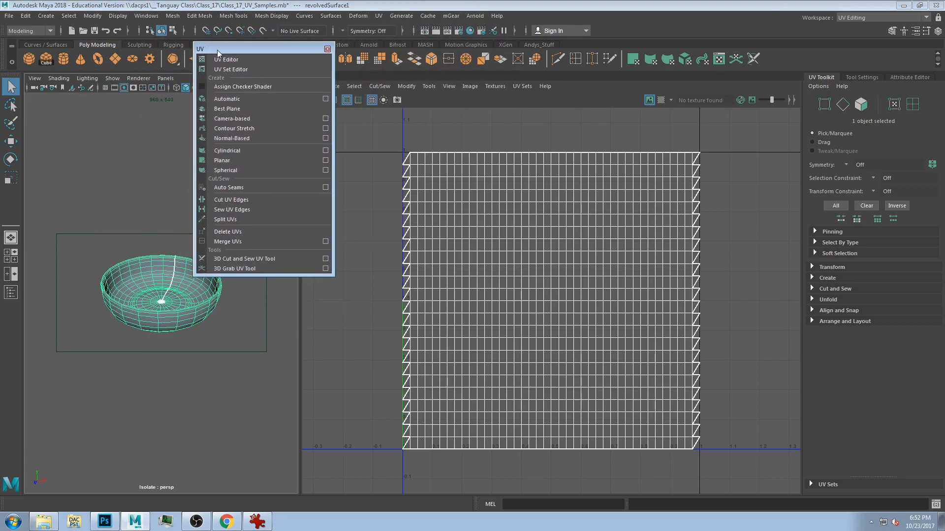
Switch to the Modeling - Standard workspace and return to UV Editing
click(885, 19)
click(870, 27)
drag(292, 45, 149, 131)
click(377, 17)
click(378, 18)
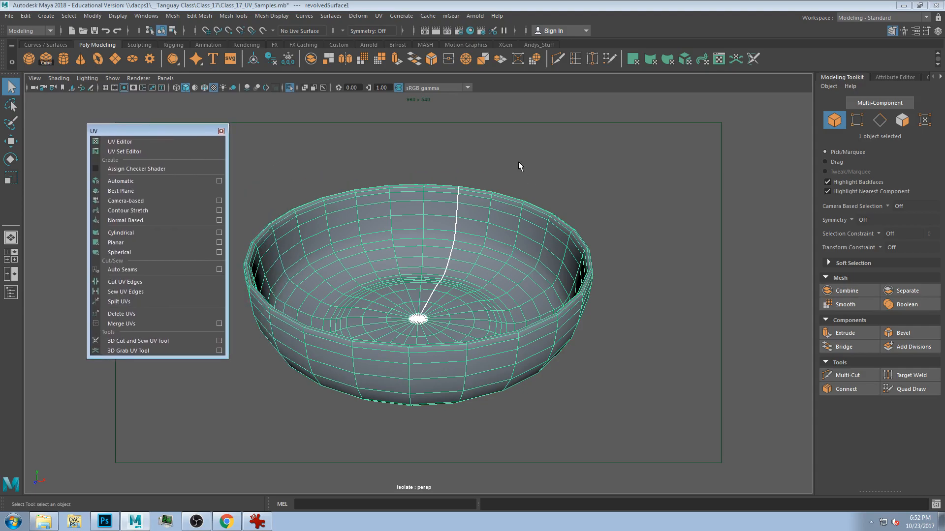
alt+drag(452, 328, 426, 254)
key(super)
key(super)
click(893, 17)
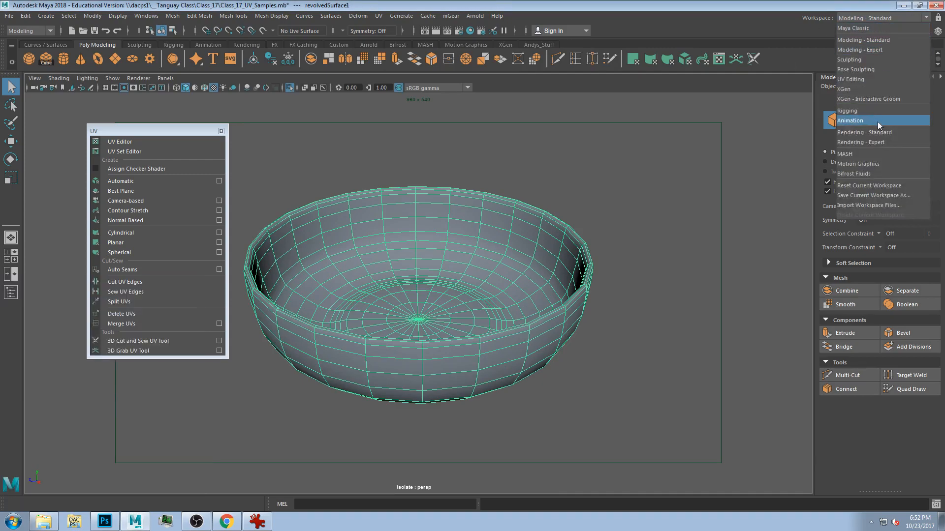
click(880, 80)
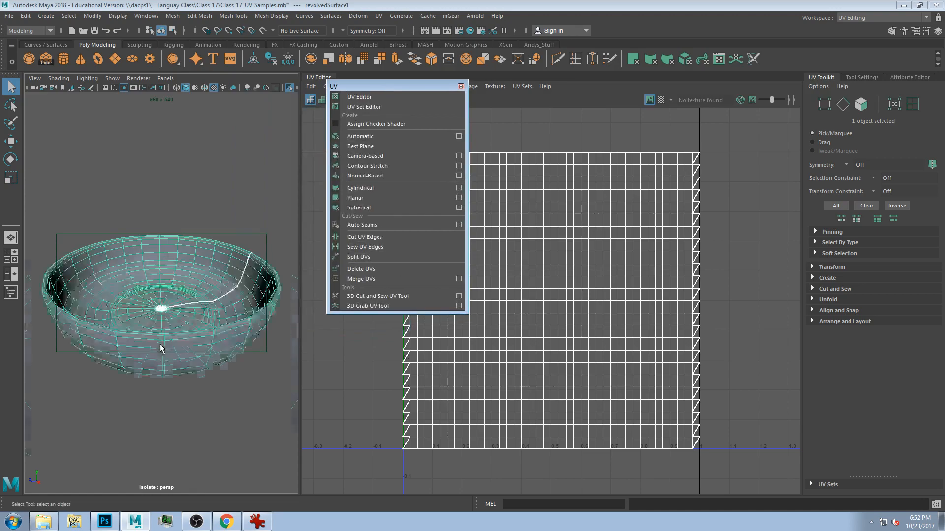
Enter UV component selection and select one UV point near the upper end of the bowl layout's left jagged border
drag(419, 90, 290, 224)
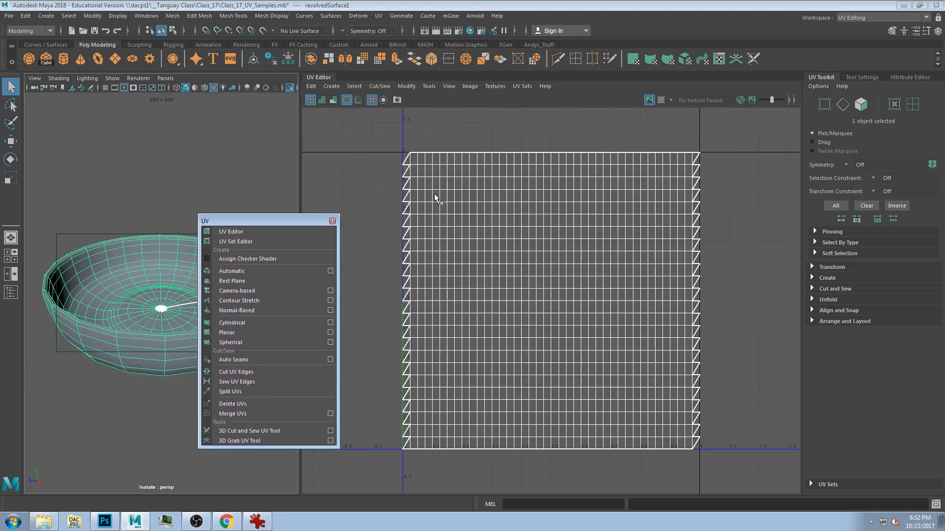
scroll(426, 207, up, 2)
scroll(431, 163, up, 2)
scroll(413, 162, up, 4)
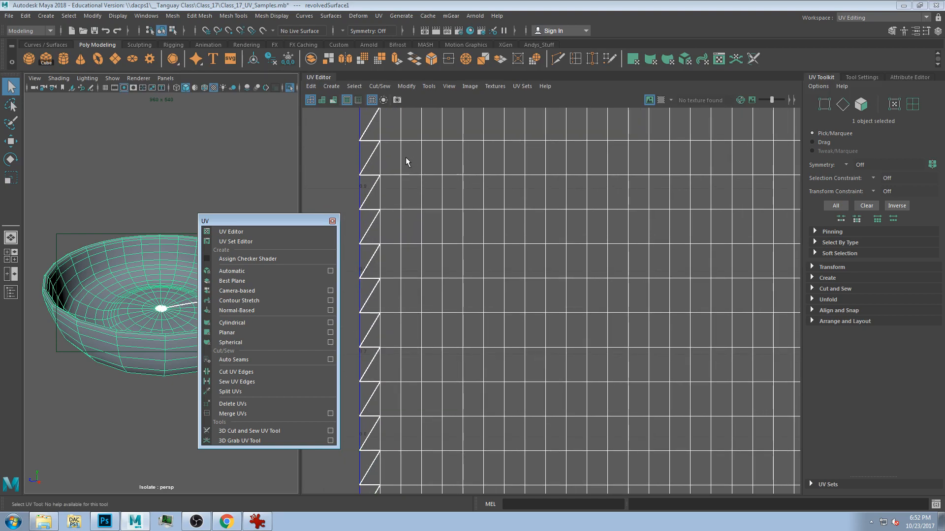
drag(239, 220, 199, 185)
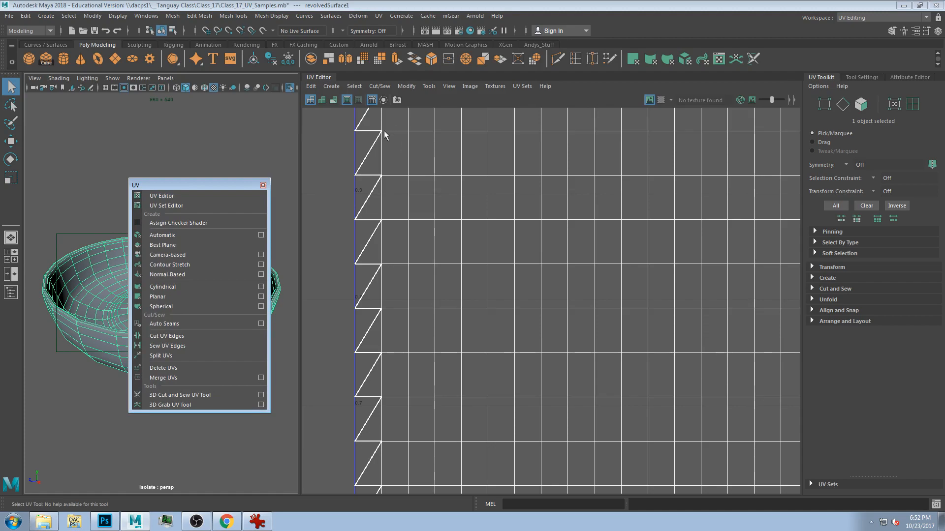
key(alt+Tab)
key(F12)
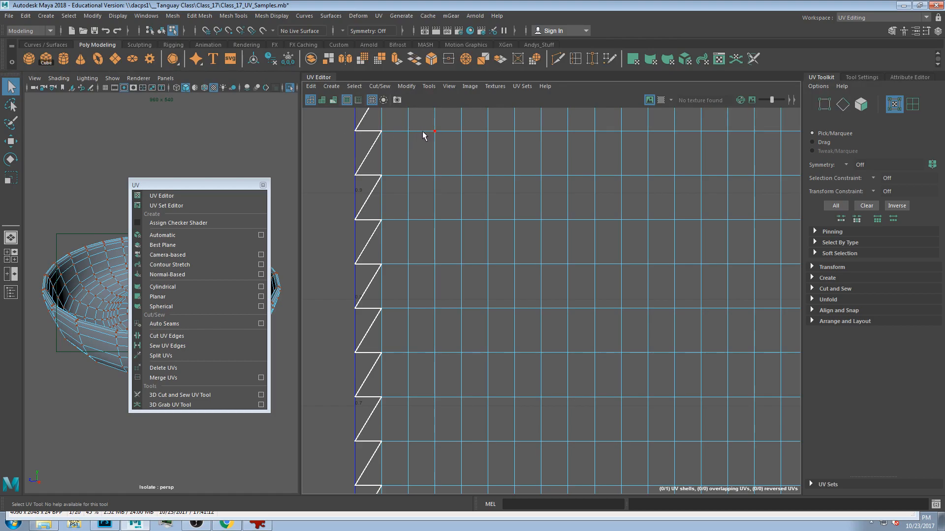
click(382, 133)
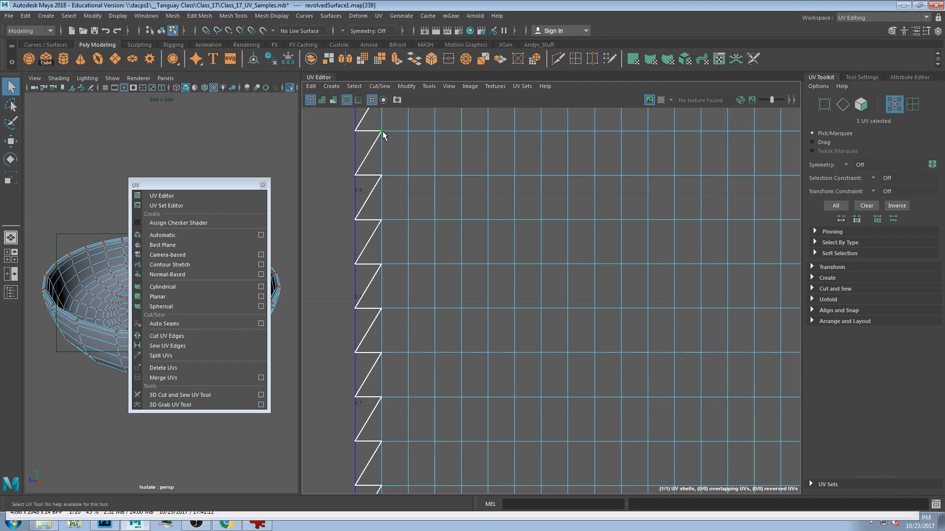
Clear the selection, reselect the UV point near the layout's left seam, and locate it on the bowl in 3D
drag(196, 183, 359, 170)
alt+drag(144, 291, 205, 279)
key(super)
click(223, 204)
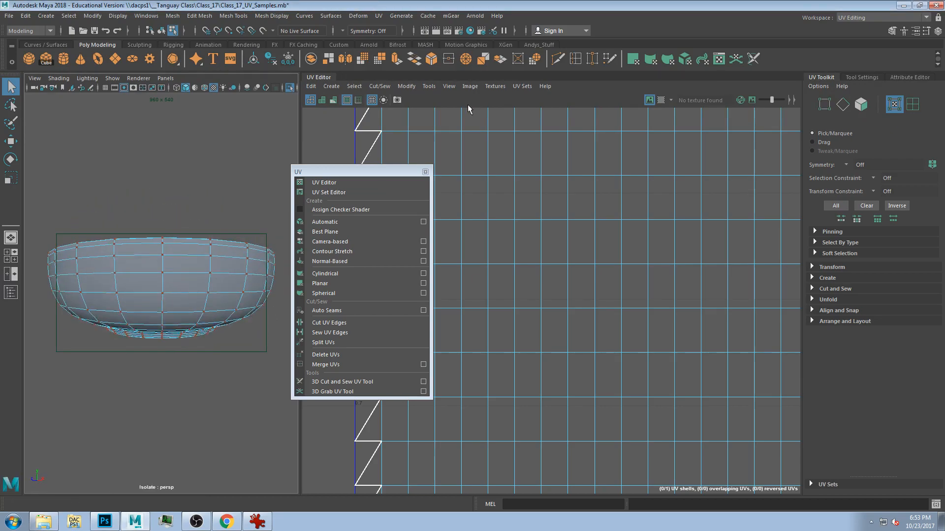
click(382, 133)
key(f)
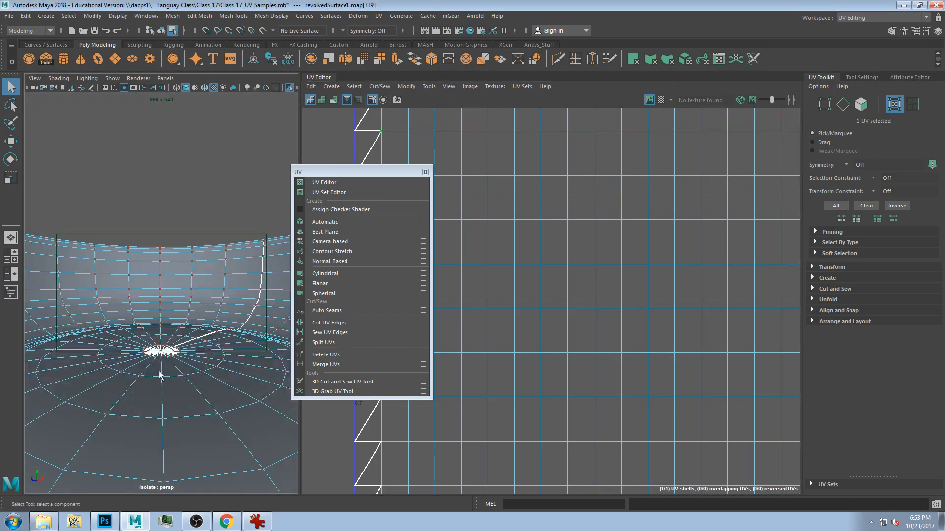
alt+drag(164, 366, 172, 200)
scroll(176, 190, up, 4)
alt+drag(173, 137, 178, 124)
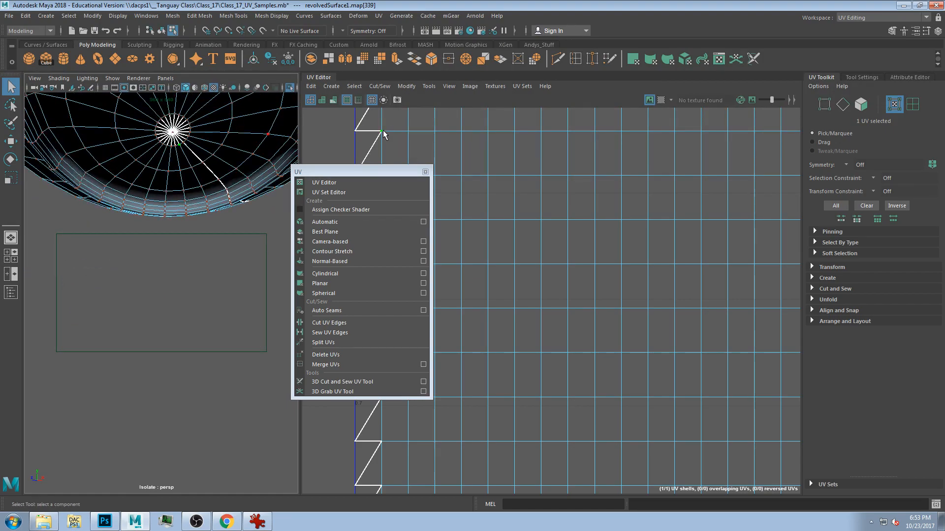
Select one full horizontal row of UVs in the lower half of the bowl's layout and examine where it runs on the model
drag(377, 169, 288, 293)
scroll(508, 195, down, 2)
scroll(516, 263, down, 4)
alt+drag(196, 182, 161, 228)
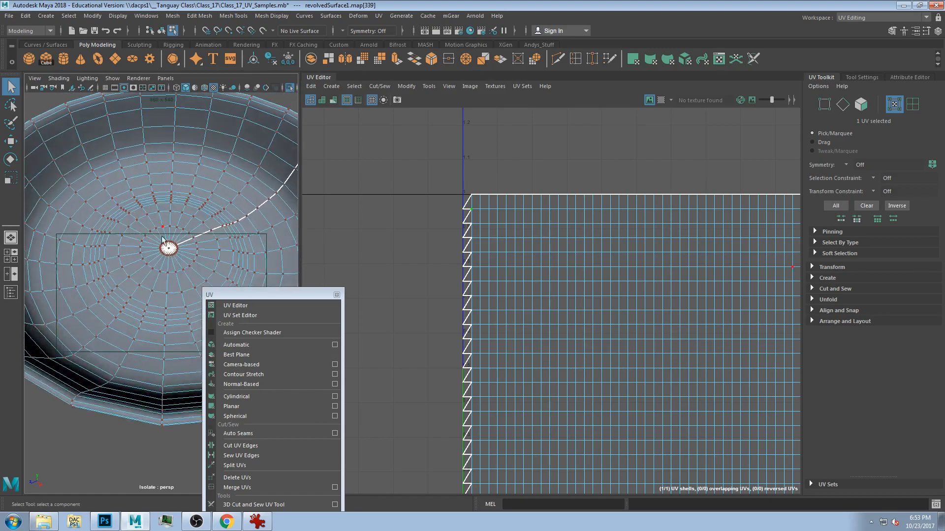
alt+drag(163, 299, 178, 370)
scroll(640, 325, down, 1)
alt+middle_drag(633, 385, 540, 277)
scroll(538, 277, up, 1)
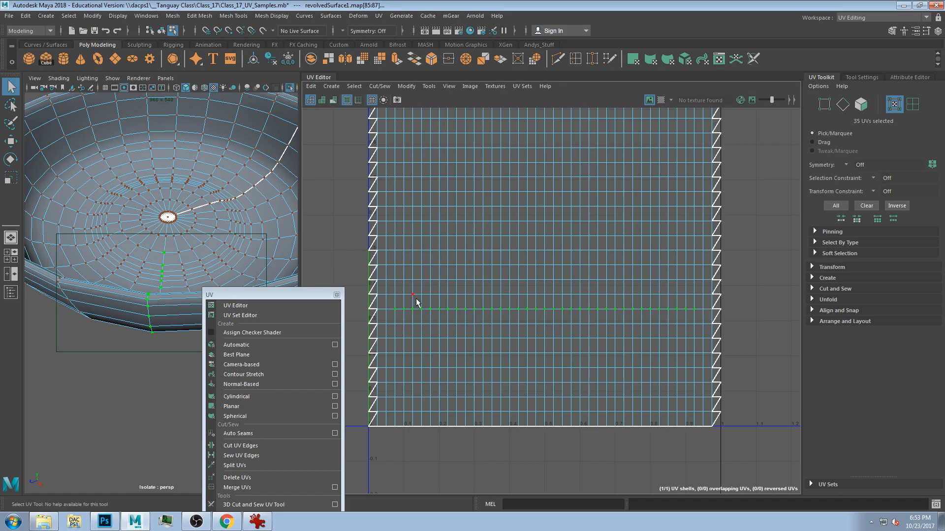
drag(360, 308, 733, 319)
alt+drag(152, 247, 141, 263)
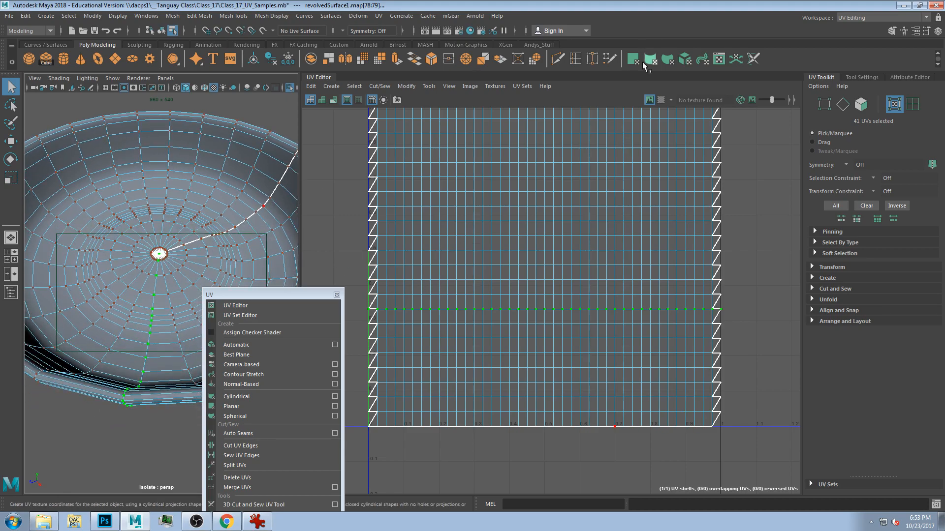
Select the vertical column of UVs through the middle of the bowl's layout and examine its ring on the model
alt+middle_drag(553, 132, 547, 175)
drag(533, 115, 549, 479)
alt+drag(191, 260, 209, 177)
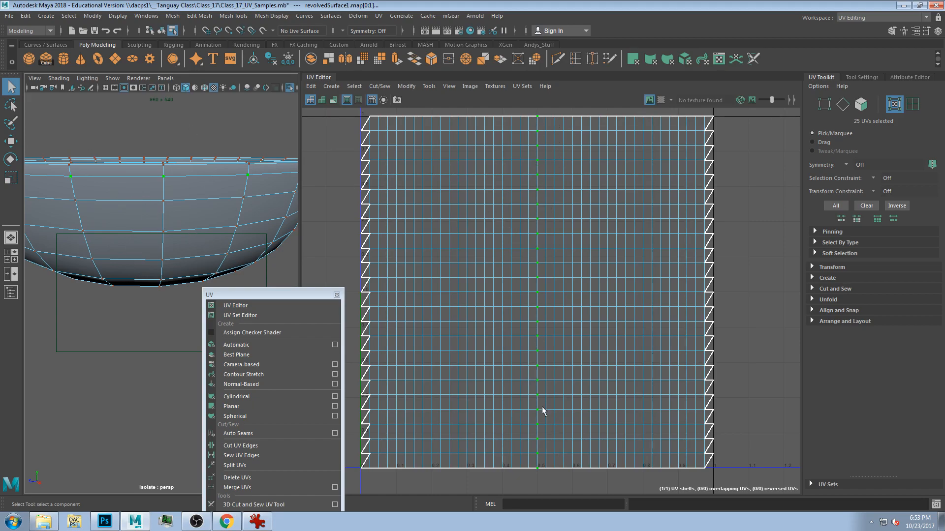
alt+drag(183, 187, 204, 199)
key(super)
click(188, 191)
scroll(227, 191, down, 5)
key(super)
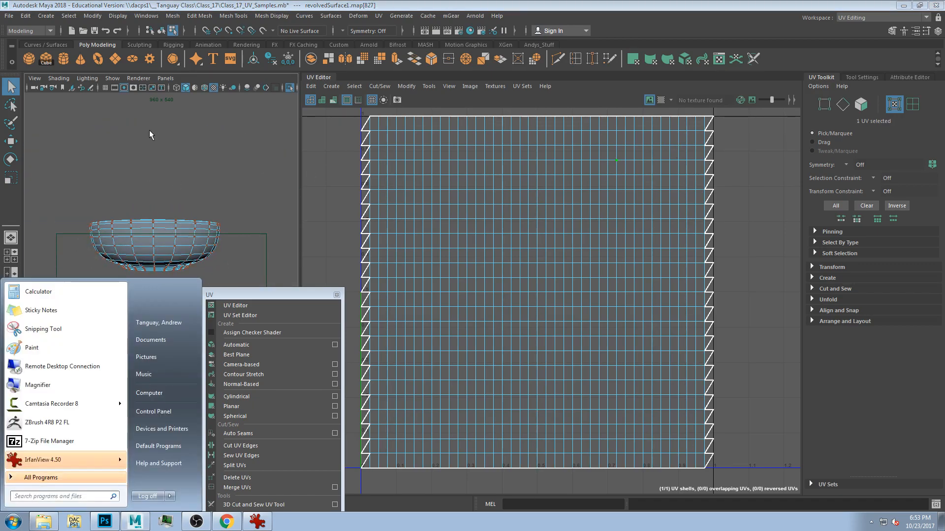
click(182, 193)
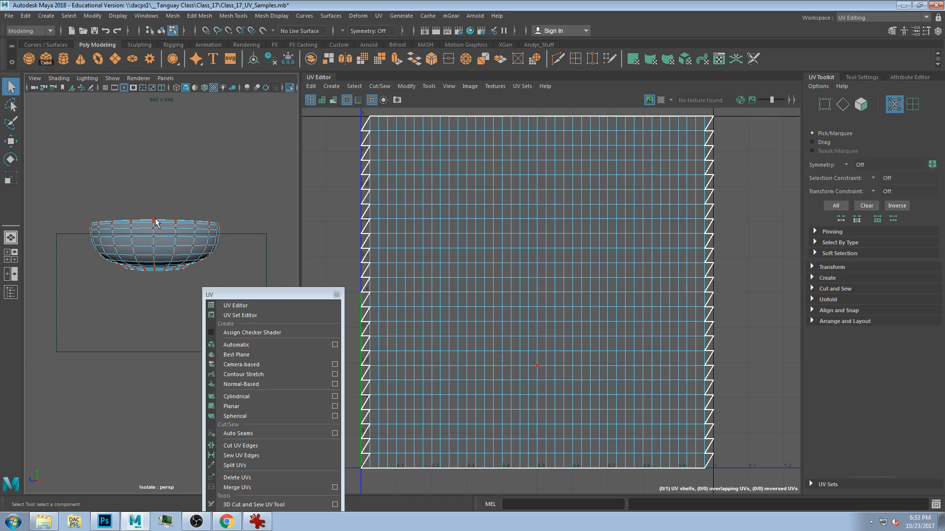
Close the floating window of UV commands
mouse_move(154, 249)
alt+mouse_down()
mouse_move(155, 262)
mouse_move(155, 248)
alt+mouse_up()
alt+drag(165, 200, 164, 221)
click(184, 201)
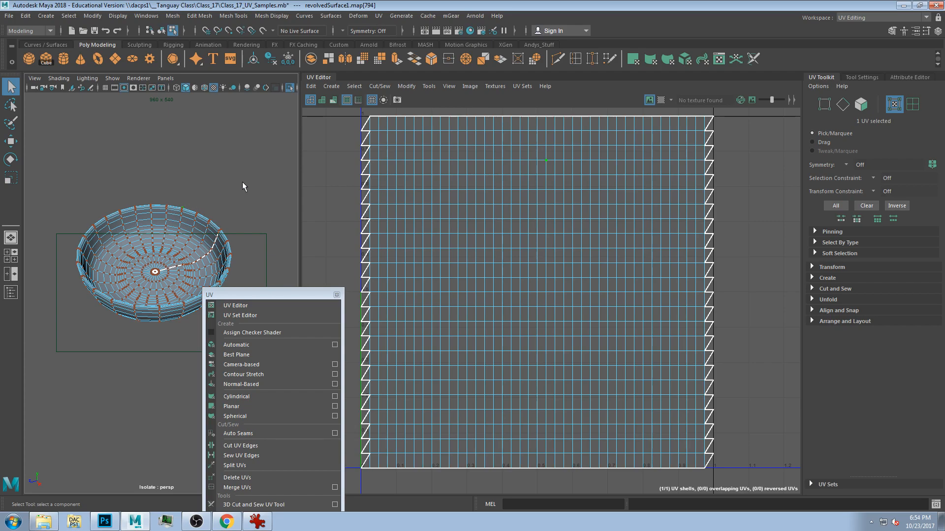
scroll(274, 201, down, 3)
click(337, 294)
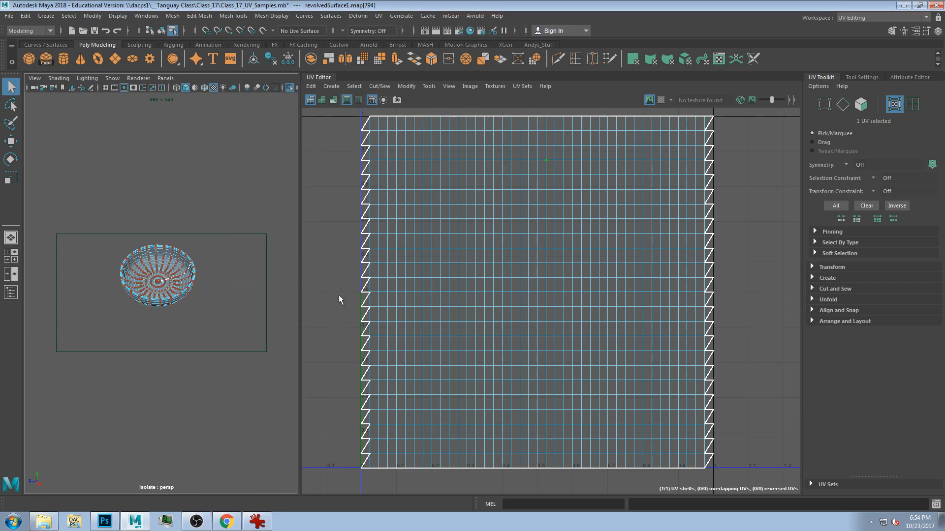
scroll(387, 221, down, 1)
scroll(148, 226, up, 3)
scroll(133, 198, down, 6)
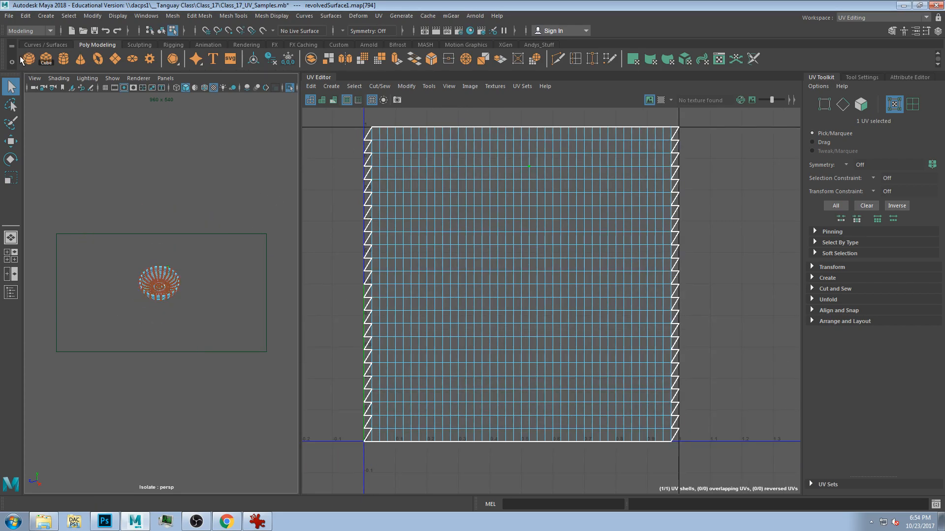
Create a polygon cube, frame it in the viewport, and clear the component selection
click(45, 58)
scroll(211, 327, up, 3)
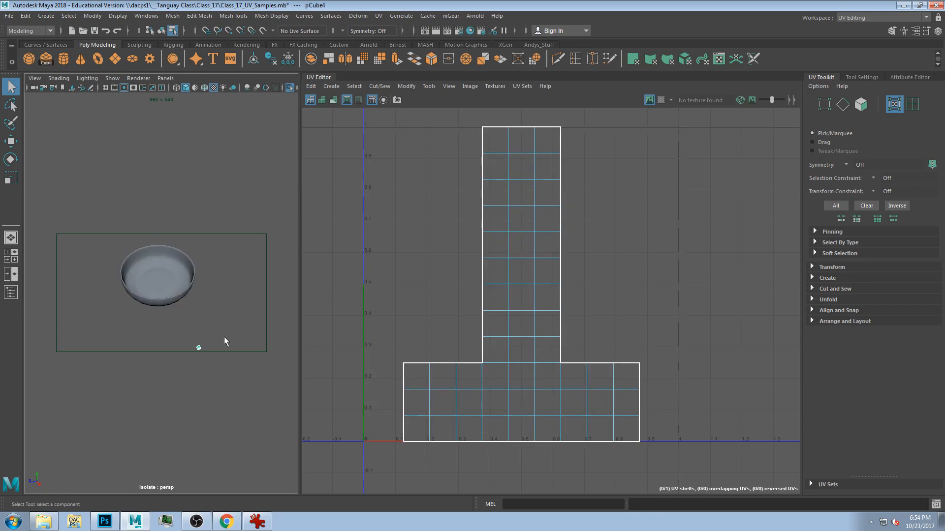
key(f)
alt+drag(213, 343, 182, 337)
key(super)
right_drag(201, 235, 168, 236)
key(super)
alt+drag(210, 319, 181, 281)
click(194, 201)
scroll(219, 224, down, 5)
key(f)
click(206, 283)
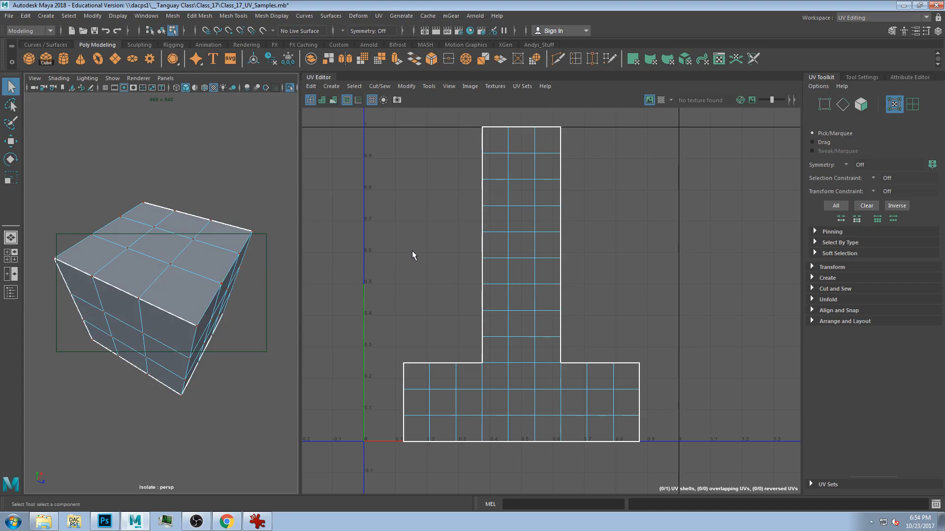
Select the second row of UVs from the upper end of the cube's layout and examine the matching location on the cube
click(483, 129)
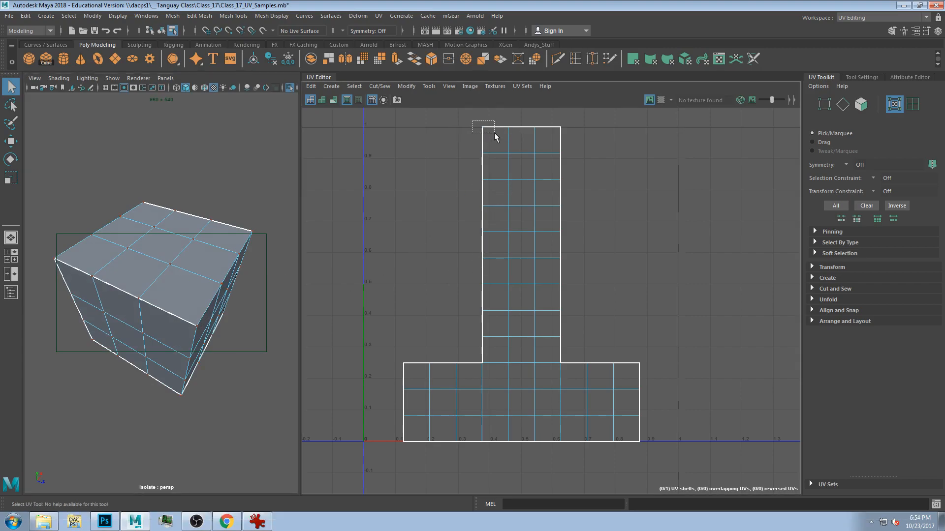
drag(451, 143, 588, 167)
alt+drag(109, 329, 46, 392)
key(super)
click(238, 152)
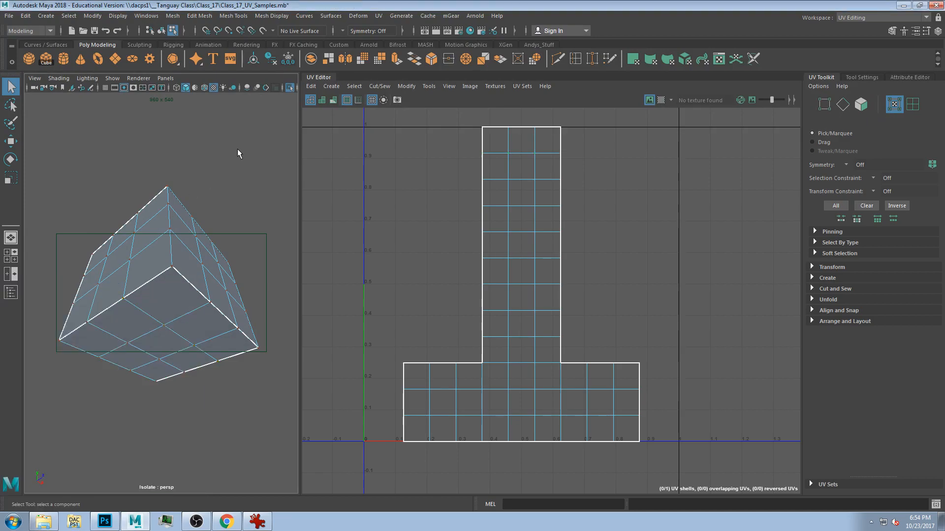
Select the UVs of the cube's underside, then the uppermost square block of its layout, and examine the matching face
alt+drag(191, 318, 100, 379)
drag(54, 330, 305, 393)
alt+drag(164, 383, 150, 350)
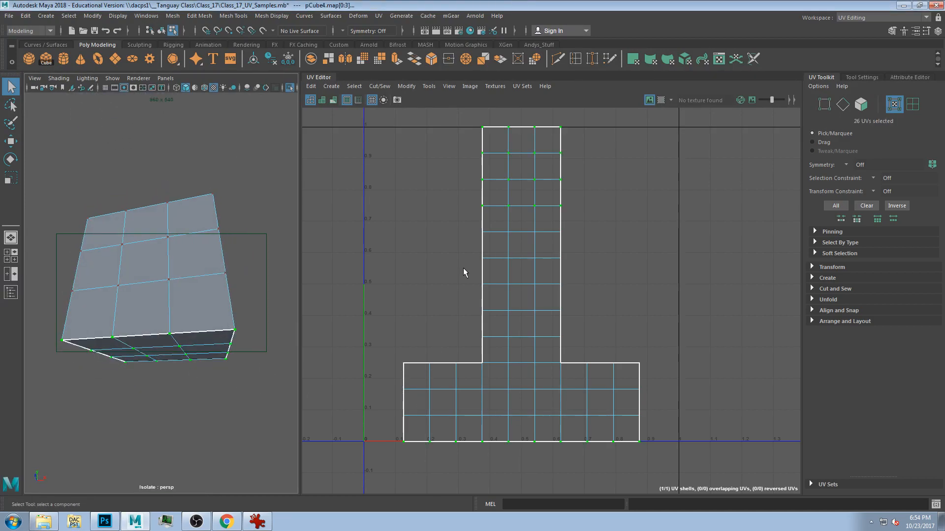
drag(464, 131, 565, 211)
alt+drag(79, 305, 115, 312)
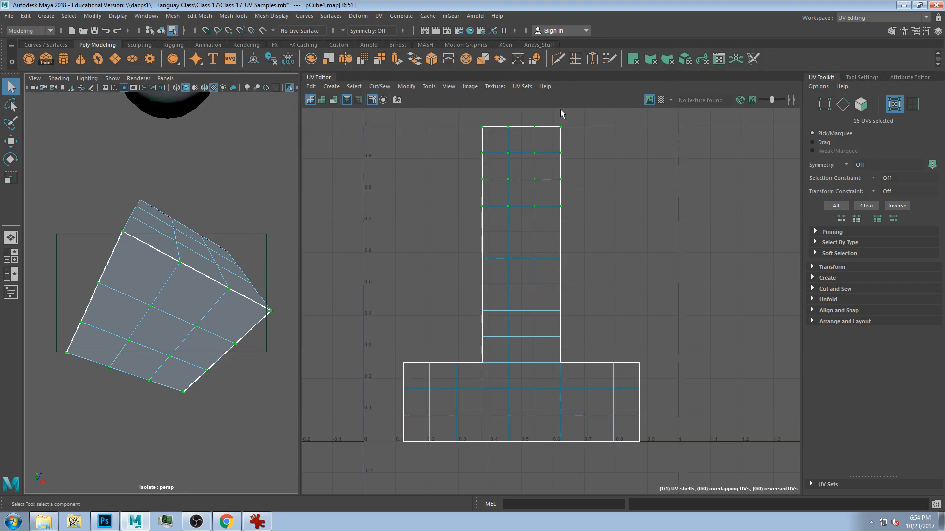
Turn on the checker map for the cube and select the UVs around the upper part of the model
click(661, 100)
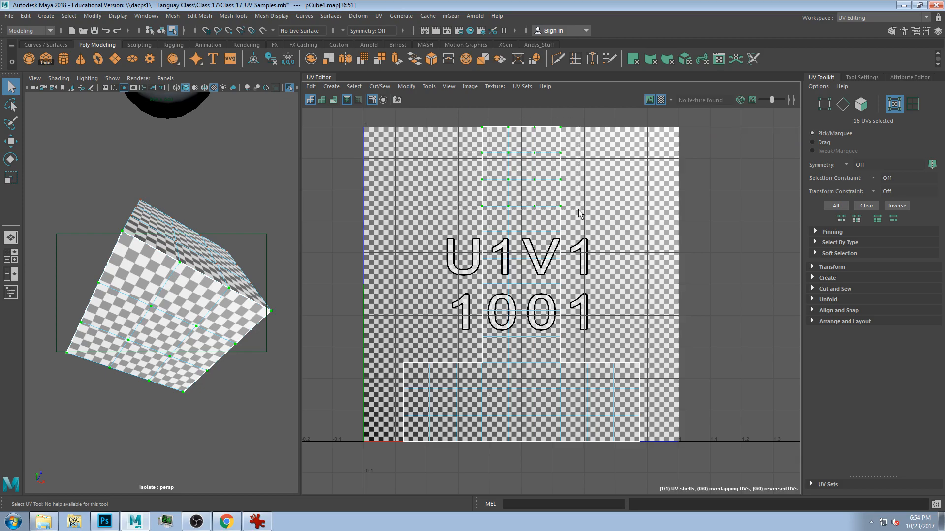
alt+drag(103, 275, 258, 303)
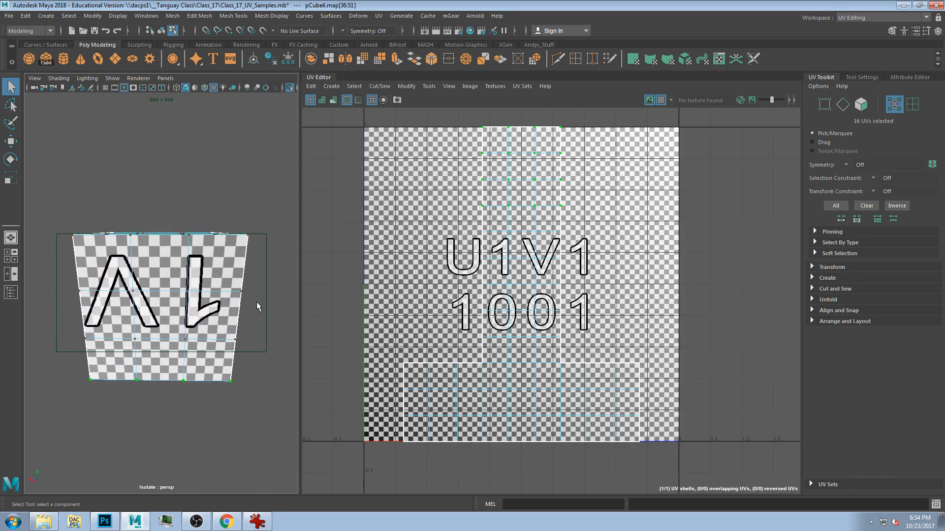
drag(65, 227, 268, 288)
scroll(507, 307, up, 5)
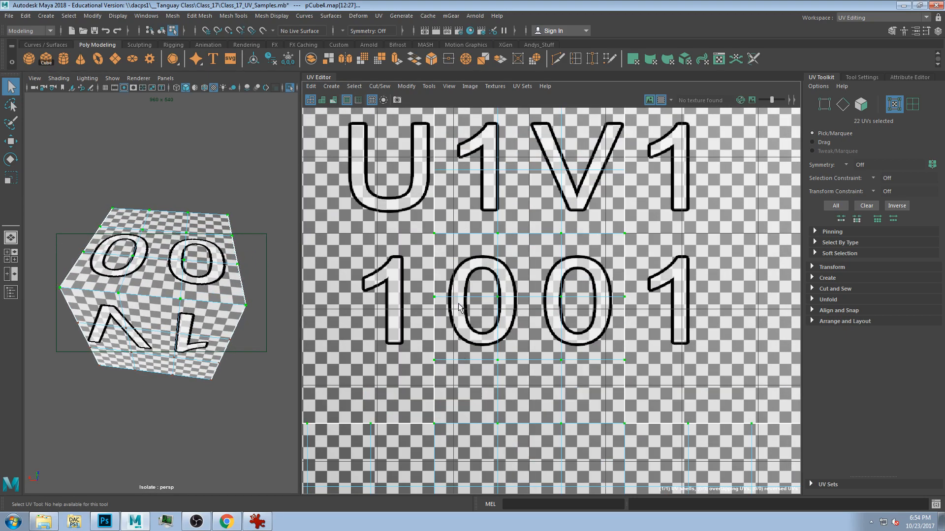
Clear the UV selection, compare the checker digits with the cube, and select the left-edge UV beside the first 0 of 1001
click(461, 340)
scroll(191, 261, down, 5)
scroll(190, 308, up, 9)
scroll(190, 308, down, 4)
scroll(259, 262, down, 5)
scroll(226, 273, up, 9)
alt+middle_drag(444, 294, 431, 287)
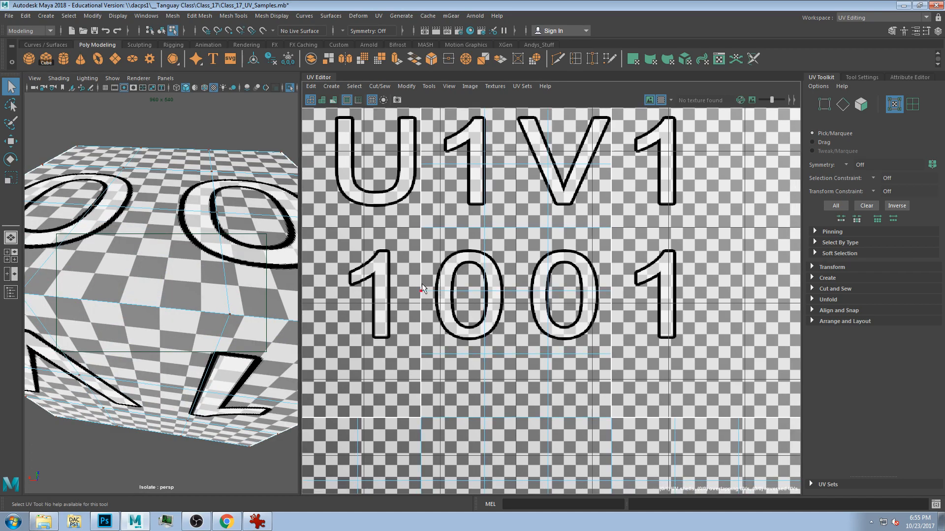
click(448, 310)
scroll(448, 311, down, 1)
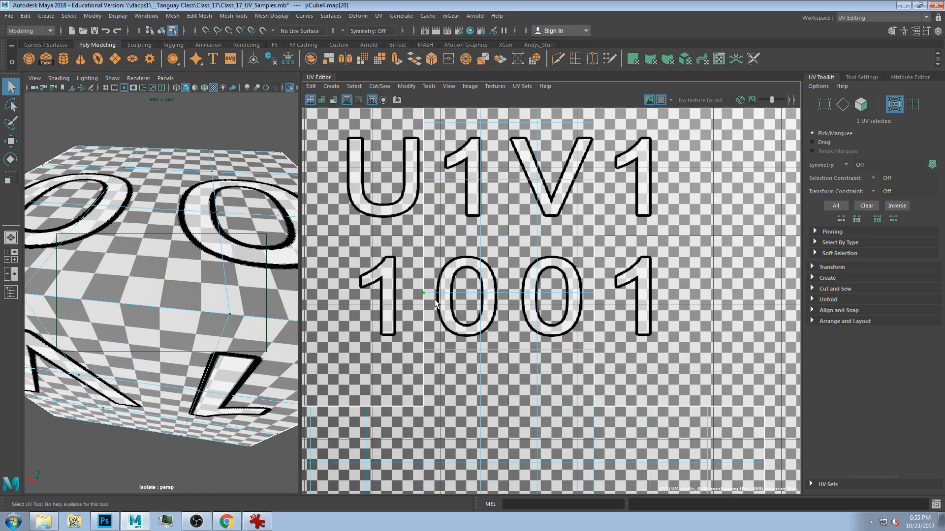
Hide the checker image behind the UV layout while keeping the checker map on the cube
click(661, 101)
click(661, 101)
click(661, 100)
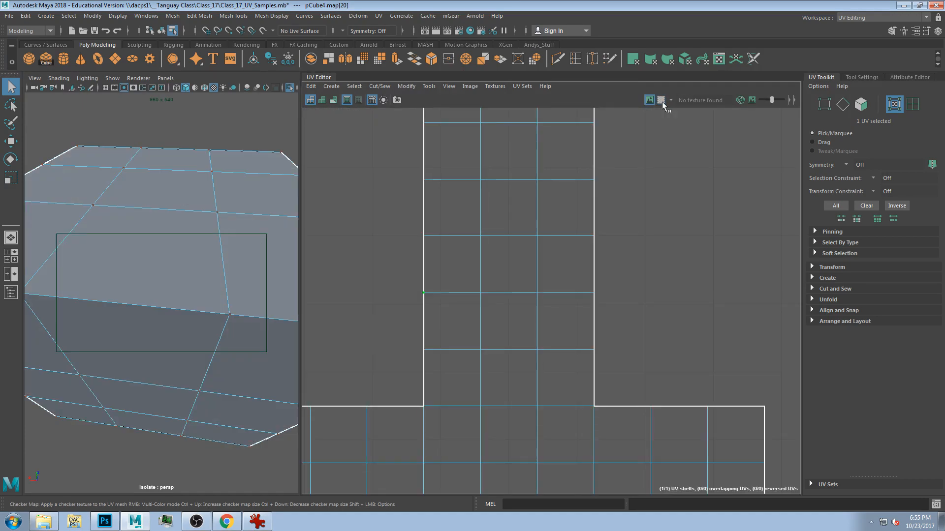
click(662, 101)
drag(764, 101, 770, 100)
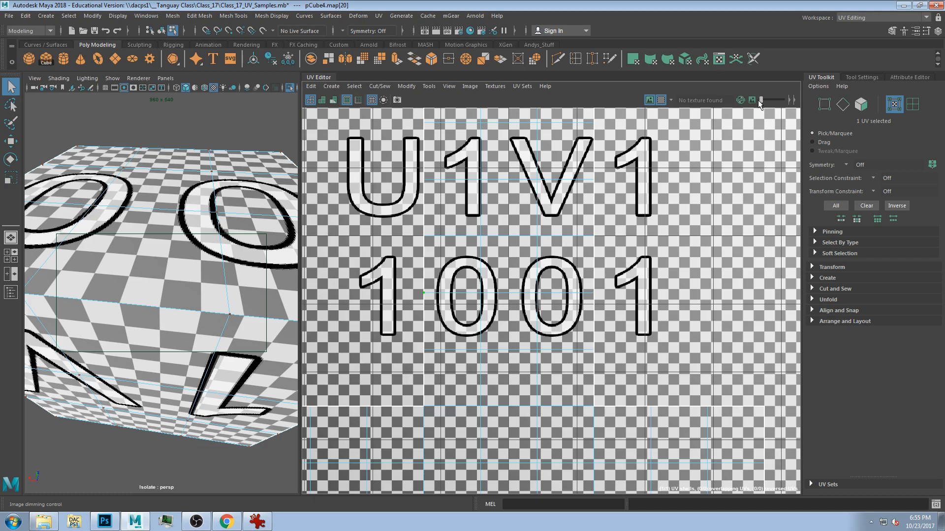
click(661, 101)
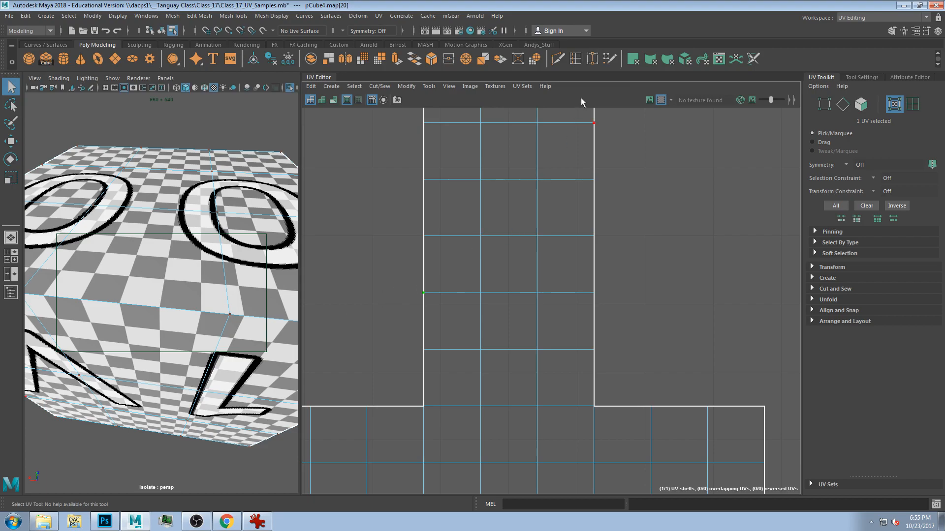
click(649, 101)
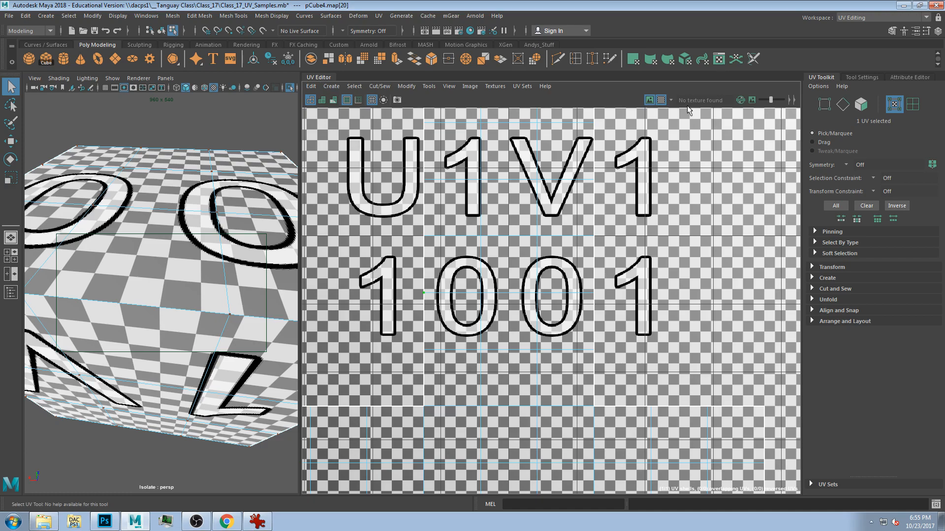
click(649, 100)
click(660, 100)
click(660, 100)
Select the left-edge UV just above the 0.4 mark, try a slight move, and undo it
alt+drag(213, 268, 167, 296)
scroll(149, 273, down, 5)
scroll(412, 330, up, 1)
drag(390, 271, 419, 291)
key(w)
mouse_move(431, 293)
mouse_down()
mouse_move(420, 280)
mouse_move(430, 302)
mouse_move(415, 282)
mouse_move(401, 305)
mouse_move(396, 296)
mouse_move(433, 269)
mouse_move(412, 308)
mouse_move(389, 293)
mouse_move(465, 278)
mouse_move(389, 289)
mouse_move(429, 290)
mouse_up()
key(ctrl+z)
Move the selected UV horizontally out of the shell, nearly to the zero line of U, watching the cube's checker distort
scroll(198, 308, up, 5)
alt+drag(198, 308, 177, 306)
scroll(202, 310, down, 5)
drag(482, 290, 322, 286)
alt+middle_drag(371, 294, 489, 304)
drag(461, 304, 366, 299)
scroll(505, 300, down, 1)
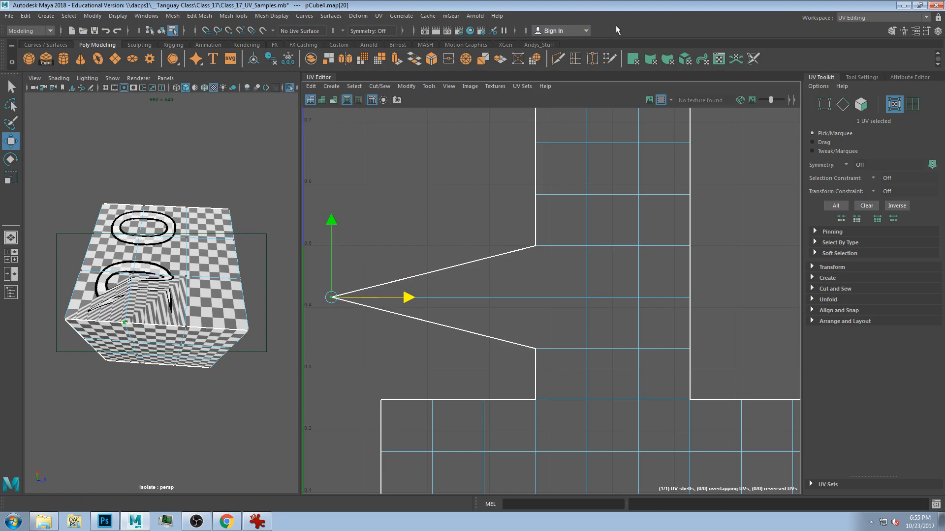
Show the checker image behind the layout, inspect the stretched cube face, and move the UV partway back toward the shell
click(660, 100)
click(661, 99)
click(649, 100)
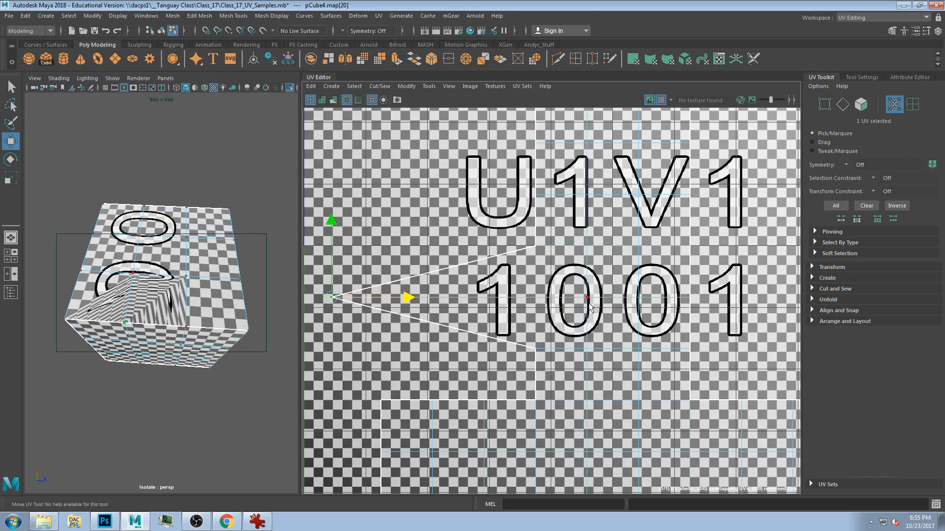
alt+drag(134, 299, 173, 266)
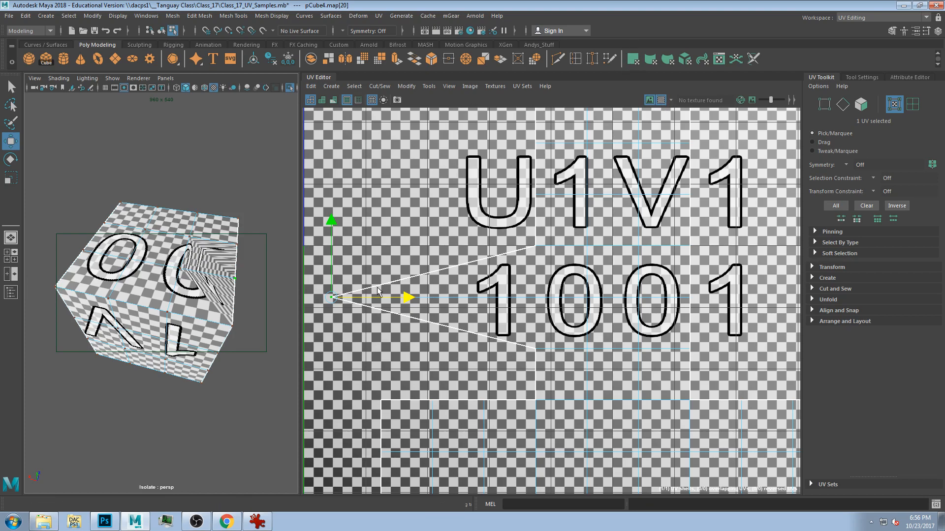
drag(367, 298, 454, 297)
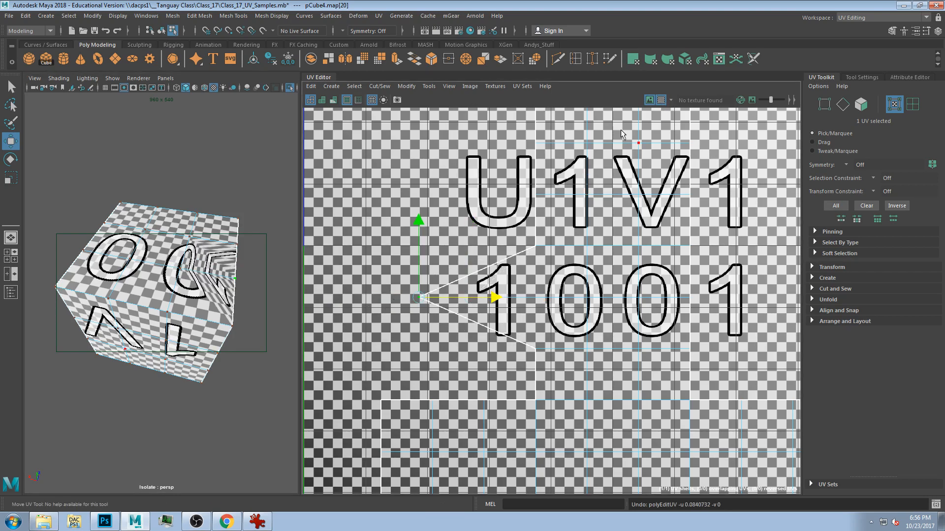
Undo the horizontal UV moves and turn off the cube's checker map
click(661, 100)
key(ctrl+z)
key(ctrl+z)
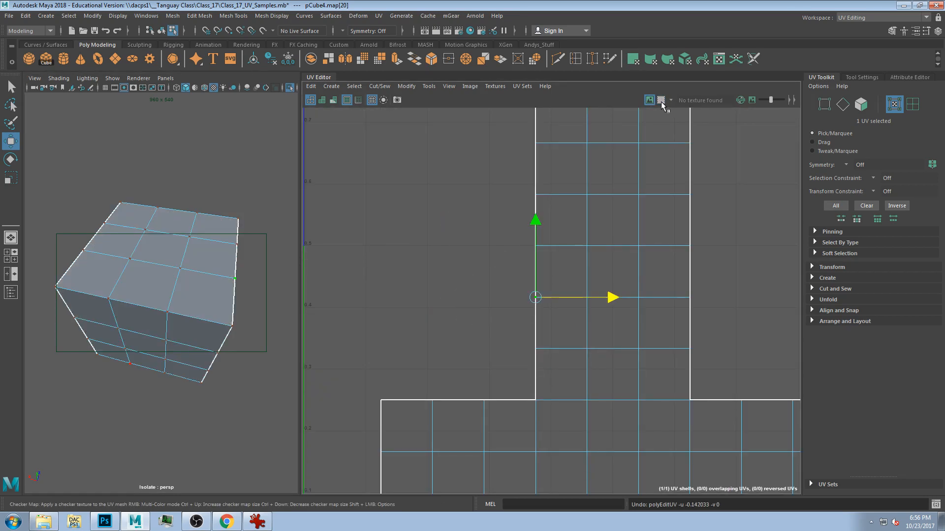
alt+drag(240, 317, 189, 307)
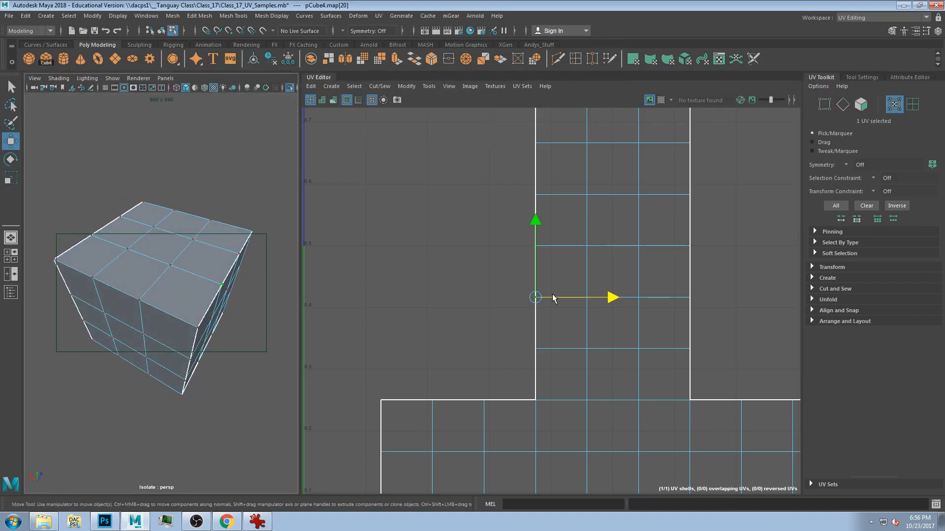
Turn the checker map back on for the cube and hide its image behind the UV layout
click(660, 100)
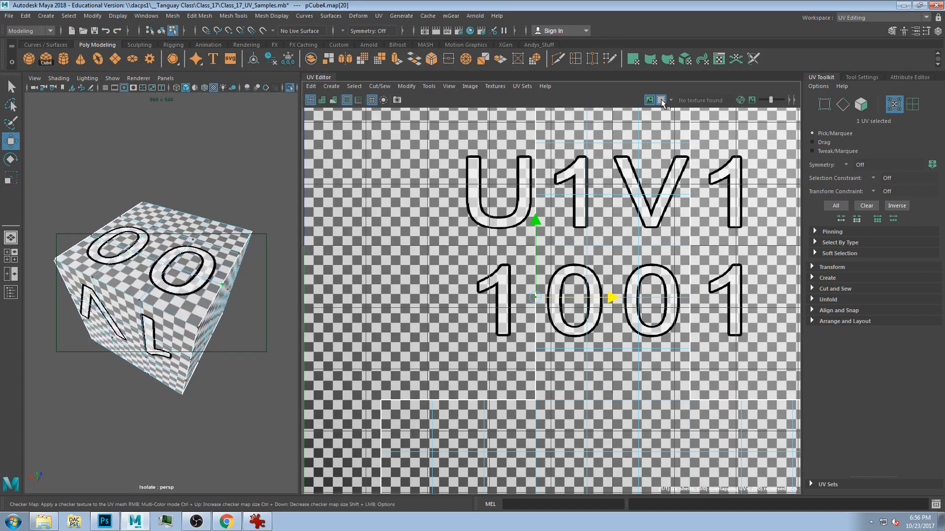
click(661, 100)
click(661, 100)
click(650, 100)
click(649, 100)
click(649, 100)
alt+drag(224, 294, 190, 290)
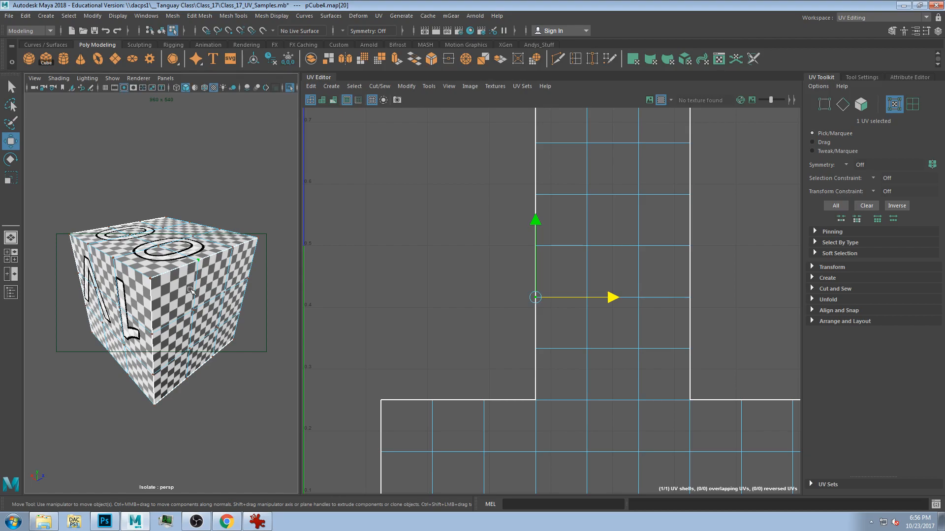
Select the UVs along the lower edge of the cube's 00 face and examine them against the layout
scroll(190, 290, down, 6)
scroll(445, 254, up, 3)
scroll(467, 266, down, 4)
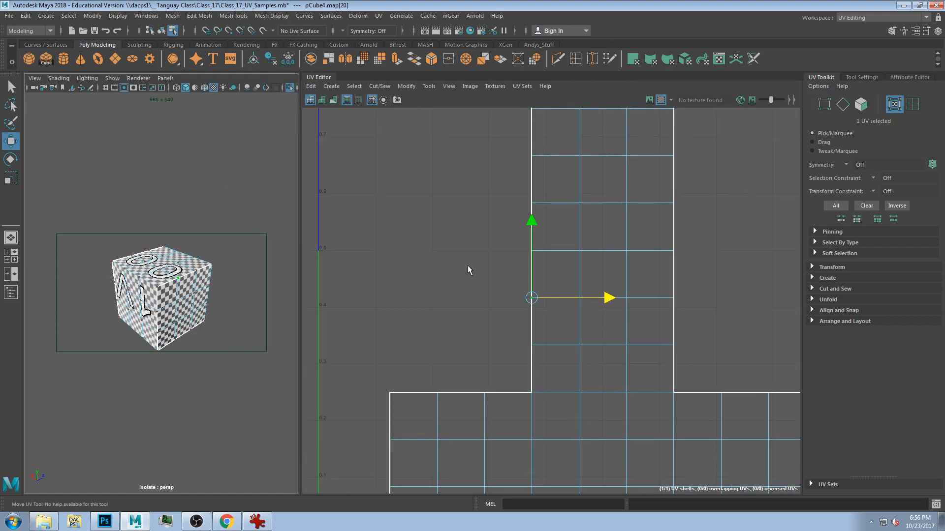
scroll(472, 269, up, 2)
alt+drag(178, 279, 116, 285)
scroll(498, 281, down, 1)
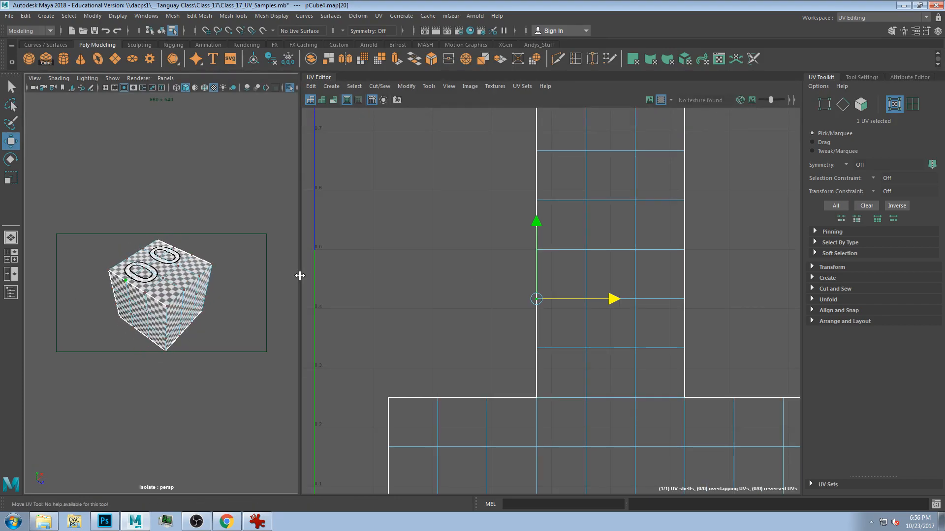
alt+drag(165, 260, 99, 360)
drag(99, 322, 213, 353)
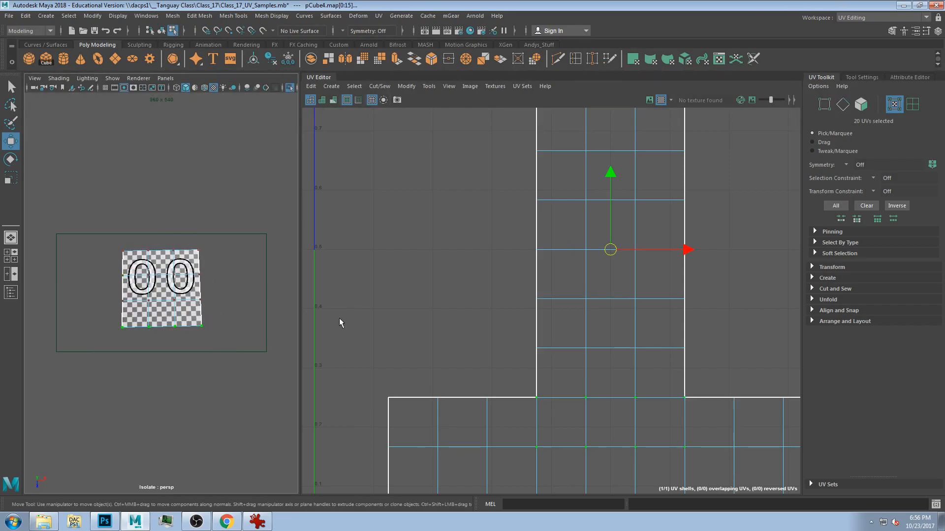
Select the middle and left square blocks in the layout's wide lower row and examine the matching cube faces
alt+middle_drag(682, 205, 547, 173)
scroll(621, 291, down, 2)
drag(498, 235, 645, 403)
drag(370, 213, 518, 420)
alt+drag(147, 295, 195, 283)
drag(490, 231, 640, 396)
Select the right, left and middle blocks of the layout's lower row in turn and compare their faces around the cube
mouse_move(639, 418)
alt+middle_down()
mouse_move(615, 417)
mouse_move(624, 416)
alt+middle_up()
alt+drag(78, 280, 123, 293)
drag(606, 227, 756, 381)
alt+drag(264, 278, 287, 268)
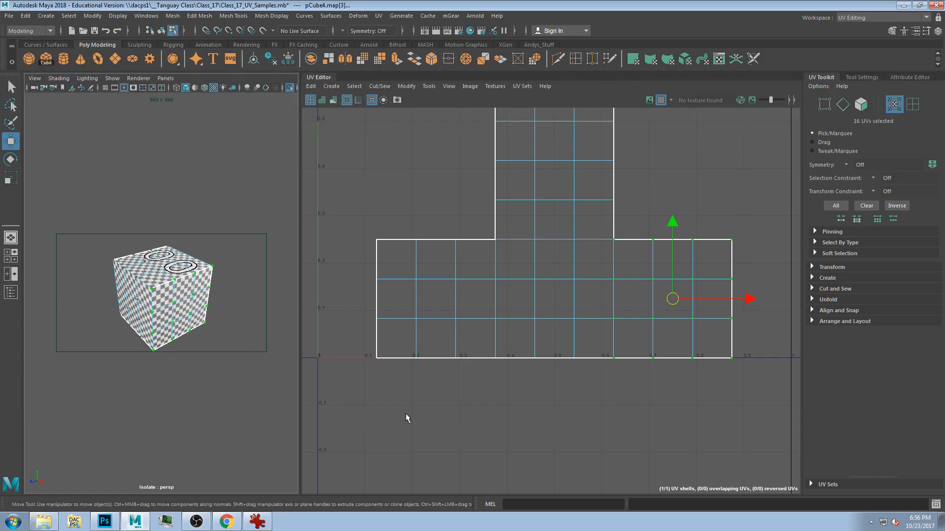
drag(375, 237, 504, 377)
drag(603, 226, 770, 416)
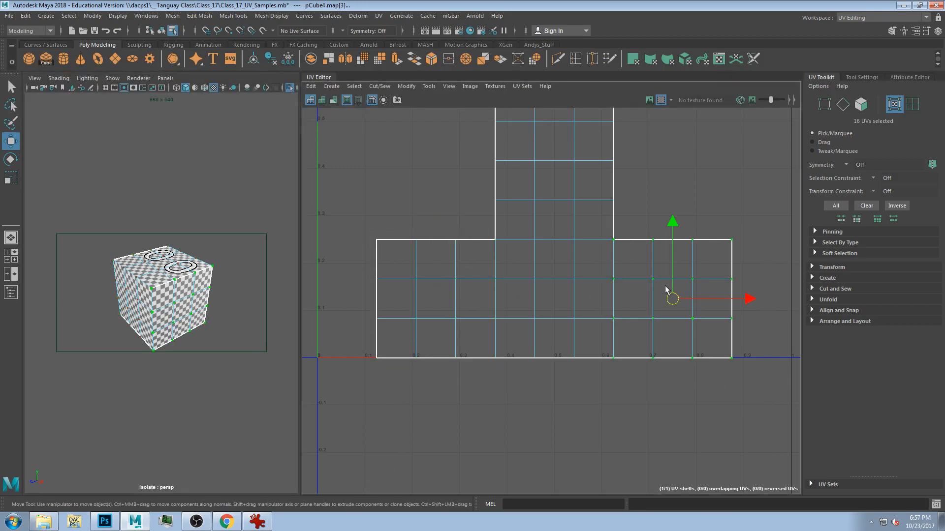
drag(320, 206, 403, 266)
drag(487, 227, 620, 400)
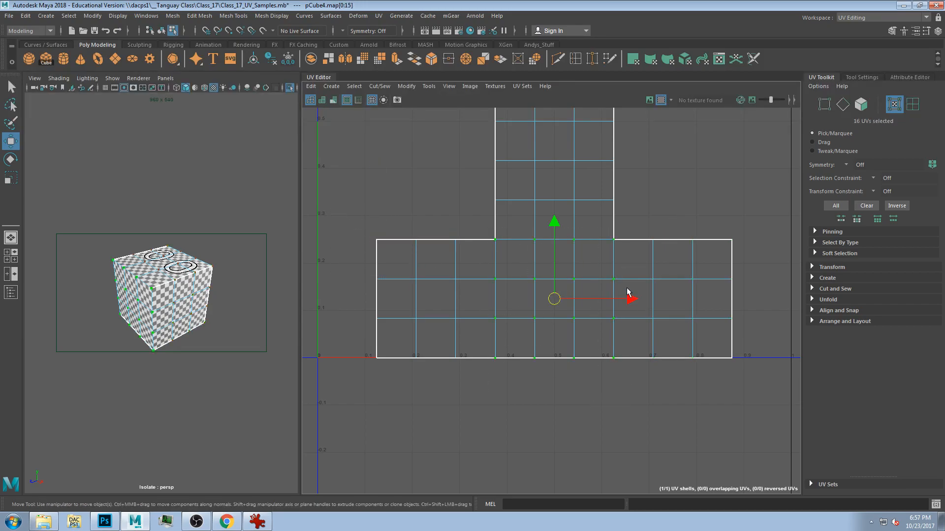
Select the square blocks up the layout's vertical column one after another and examine the matching cube faces
alt+middle_drag(636, 256, 613, 422)
drag(459, 264, 611, 415)
alt+middle_drag(599, 313, 590, 460)
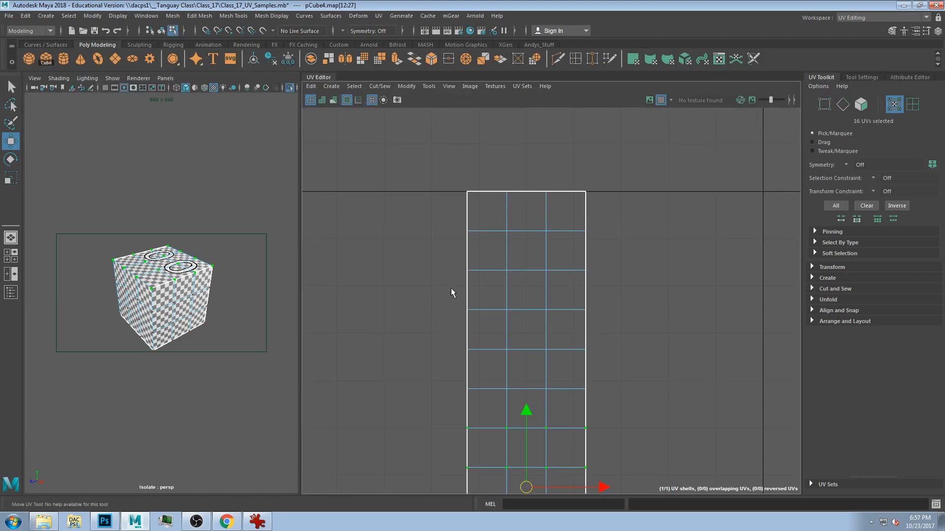
drag(423, 300, 581, 435)
alt+drag(84, 280, 96, 305)
drag(422, 163, 610, 282)
alt+drag(123, 295, 129, 256)
Reselect the UVs at the upper end of the layout's column and examine their location from several sides of the cube
scroll(482, 287, down, 1)
alt+middle_drag(532, 302, 537, 238)
scroll(540, 238, down, 1)
alt+middle_drag(544, 363, 490, 400)
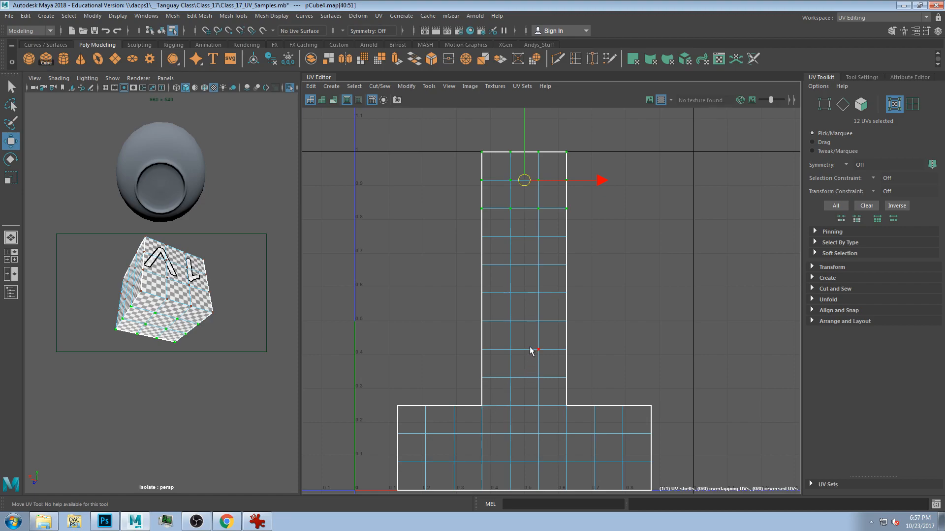
scroll(478, 306, up, 3)
alt+middle_drag(479, 306, 474, 443)
drag(426, 180, 647, 306)
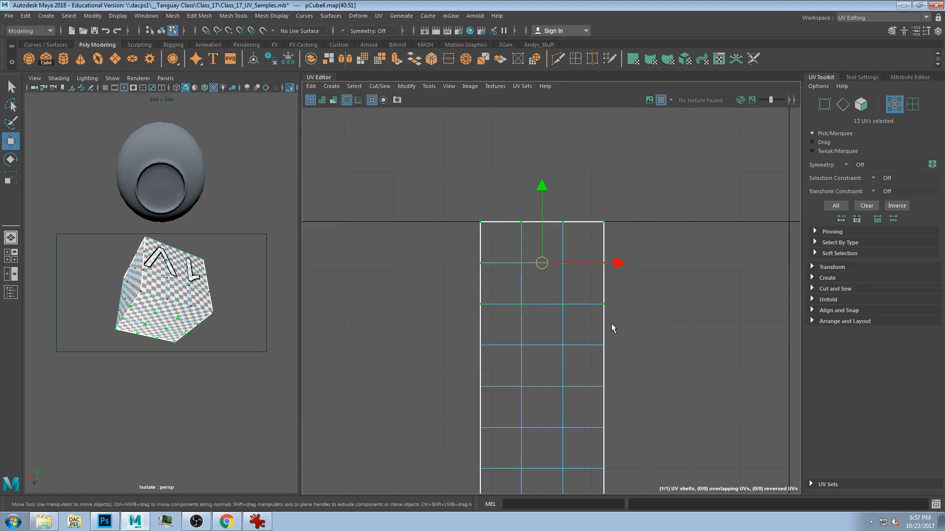
alt+drag(164, 246, 233, 322)
scroll(344, 299, down, 2)
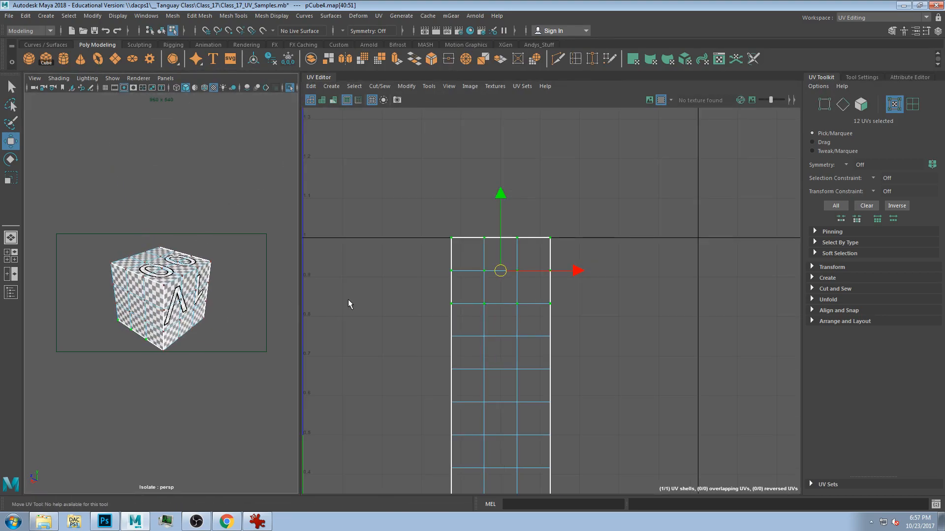
Create a polygon cylinder and scale it vertically into a tall tube
click(64, 59)
scroll(266, 324, down, 10)
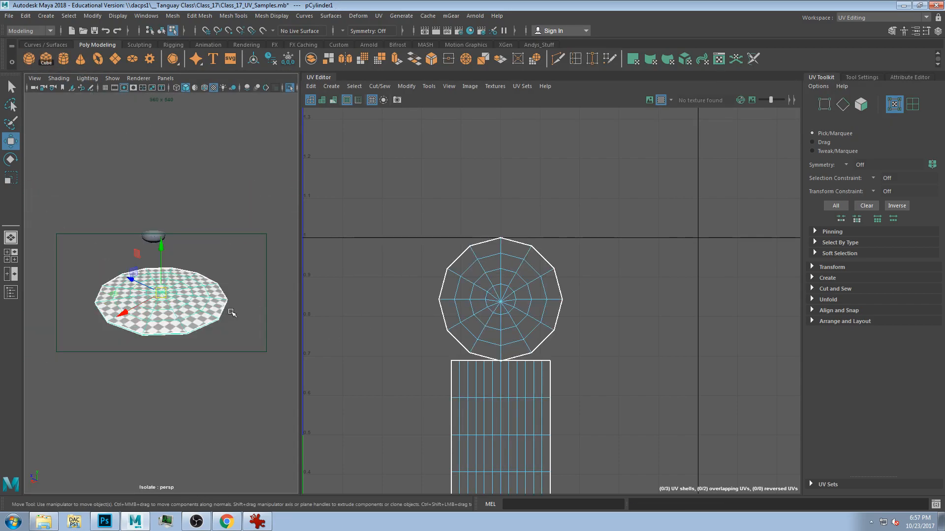
scroll(217, 326, up, 3)
alt+drag(190, 301, 87, 318)
key(r)
drag(161, 248, 158, 204)
drag(166, 247, 167, 156)
alt+drag(118, 323, 344, 320)
scroll(544, 427, down, 1)
Show the checker image behind the cylinder's layout, view the shells over it, and turn off the checker map
click(650, 101)
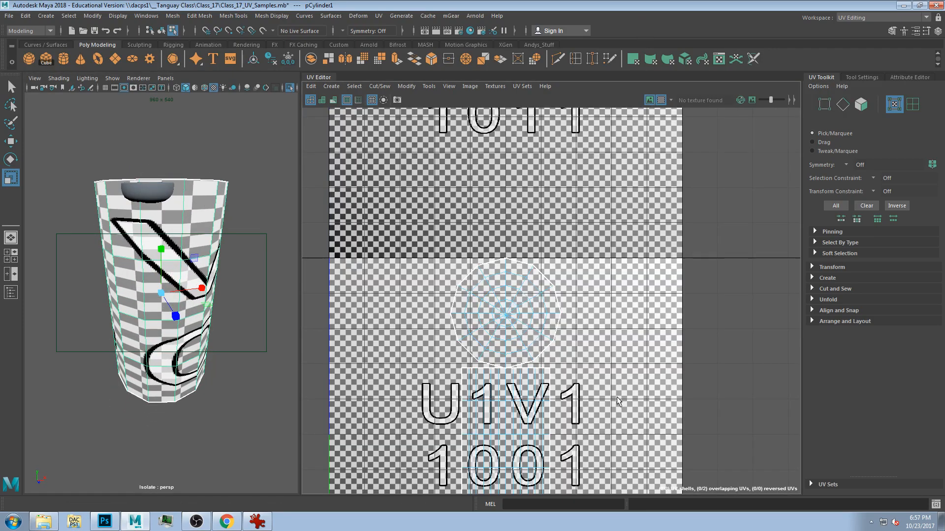
alt+middle_drag(594, 392, 595, 238)
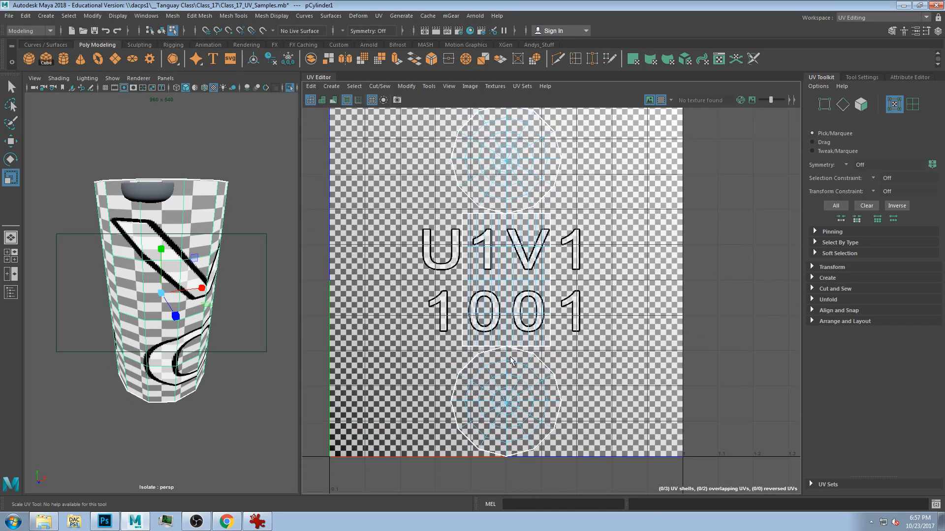
click(660, 100)
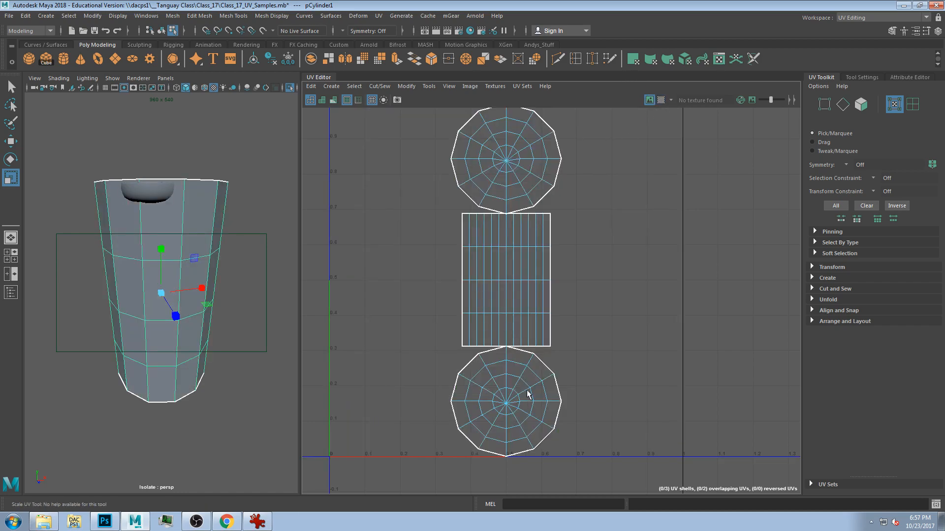
Select the cylinder's upper circular shell, rectangular side shell and lower circular shell in turn and examine their places on the model
alt+middle_drag(540, 185, 520, 255)
drag(379, 156, 593, 269)
drag(382, 147, 556, 288)
alt+drag(190, 281, 187, 315)
drag(425, 275, 553, 426)
alt+middle_drag(568, 434, 589, 325)
drag(431, 319, 582, 459)
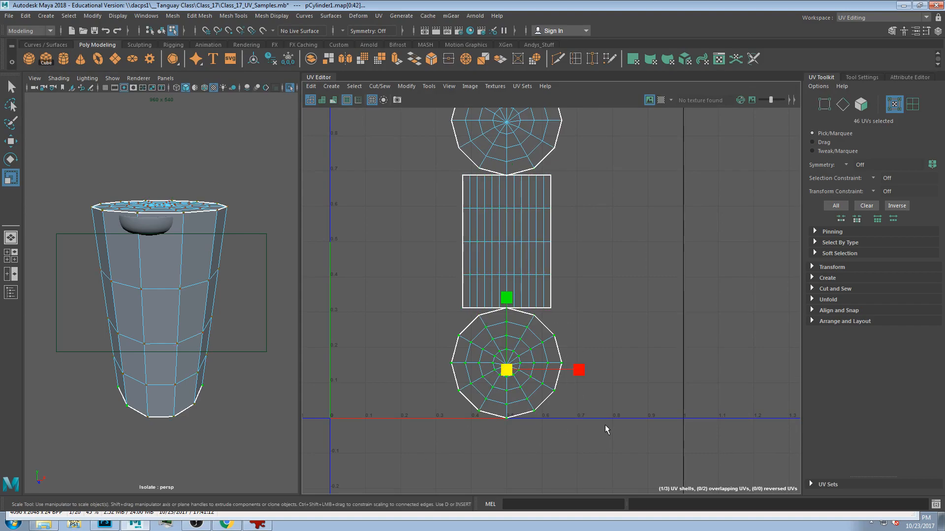
Turn on the checker map for the cylinder, inspect its top cap, and clear the UV selection
click(660, 100)
mouse_move(197, 225)
alt+mouse_down()
mouse_move(193, 300)
mouse_move(180, 229)
alt+mouse_up()
scroll(180, 228, up, 5)
alt+middle_drag(173, 193, 193, 274)
scroll(197, 277, down, 5)
mouse_move(167, 292)
alt+mouse_down()
mouse_move(176, 285)
mouse_move(158, 277)
alt+mouse_up()
click(142, 265)
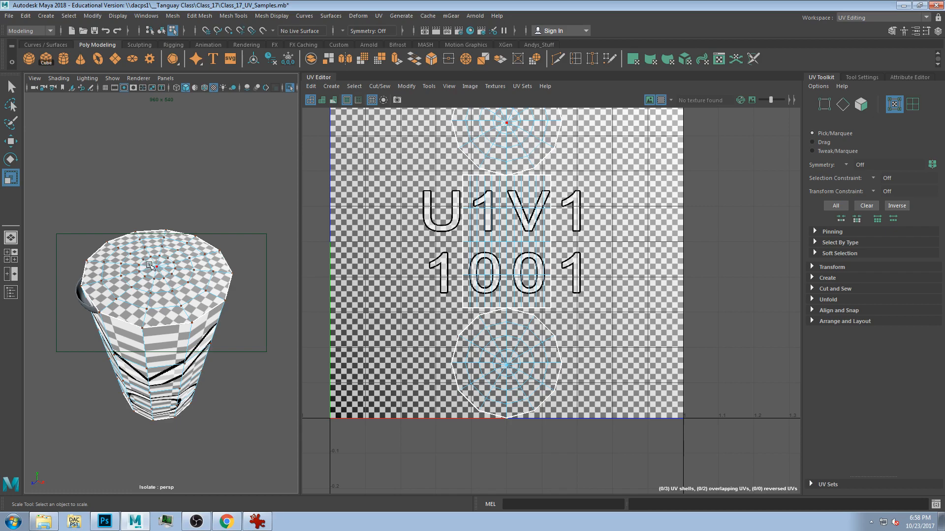
Delete all of the cylinder's UVs, turn off the checker map, and undo the UV deletion
alt+drag(191, 283, 146, 246)
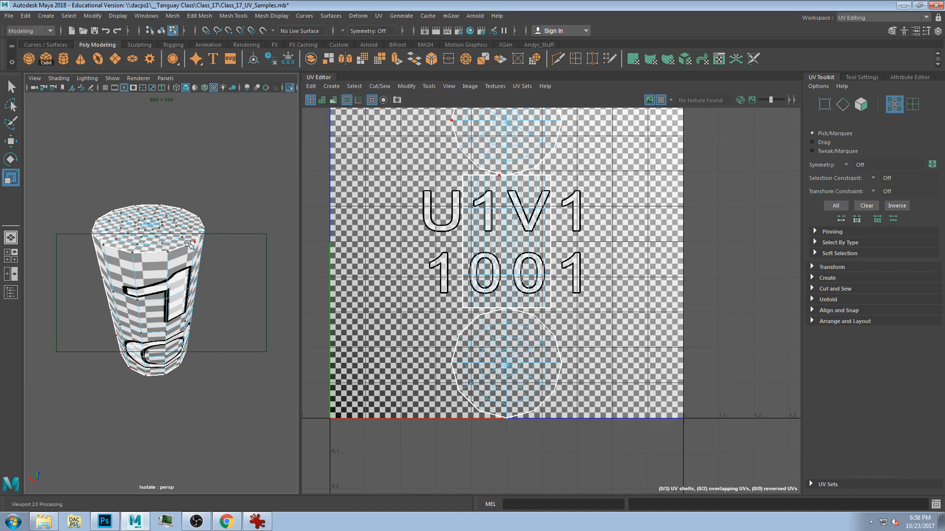
scroll(183, 254, up, 4)
scroll(178, 244, down, 2)
alt+middle_drag(188, 255, 188, 291)
scroll(433, 221, down, 5)
alt+middle_drag(446, 223, 444, 251)
drag(416, 173, 527, 390)
key(Delete)
alt+middle_drag(520, 385, 558, 413)
click(660, 100)
alt+drag(92, 284, 131, 280)
key(ctrl+z)
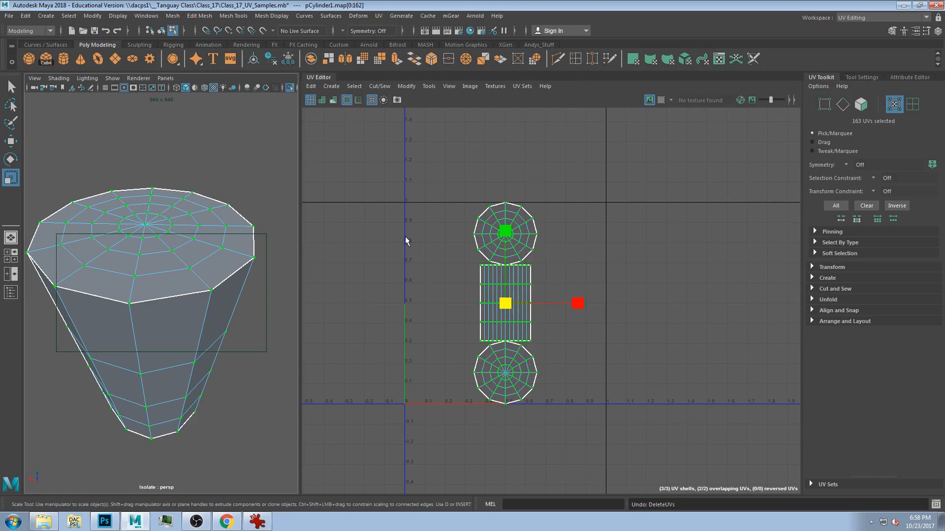
Compare the cylinder's shells with its model, create a polygon cube, and view the cube's UV layout
scroll(501, 264, up, 5)
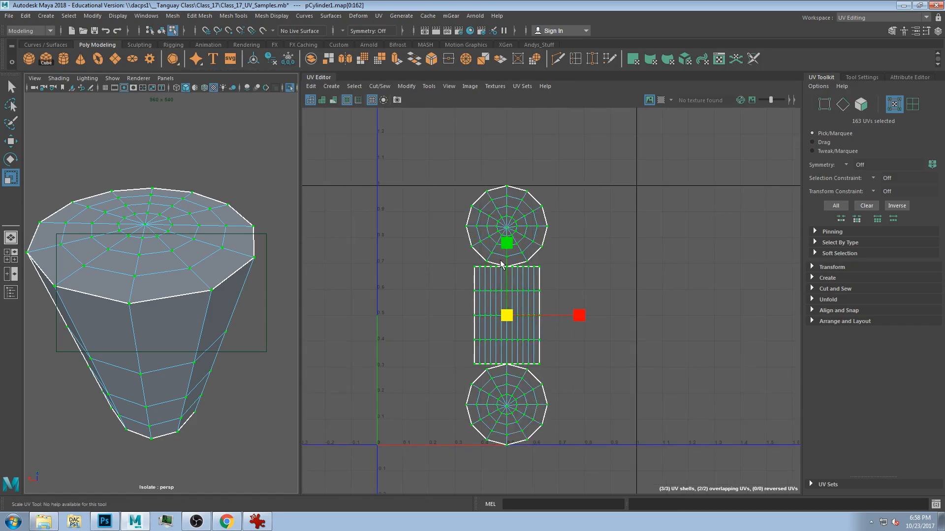
scroll(501, 265, down, 3)
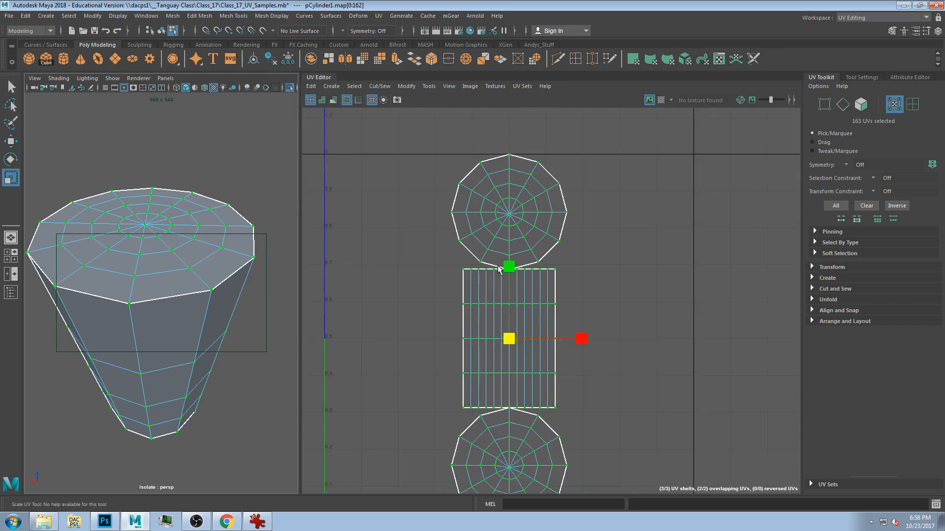
scroll(225, 197, down, 5)
scroll(244, 266, up, 5)
scroll(226, 262, down, 3)
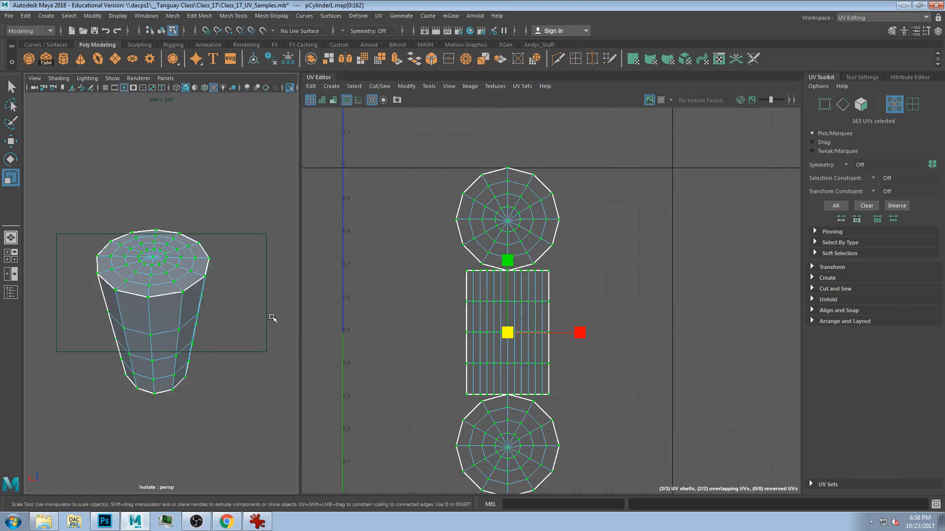
alt+drag(273, 318, 234, 295)
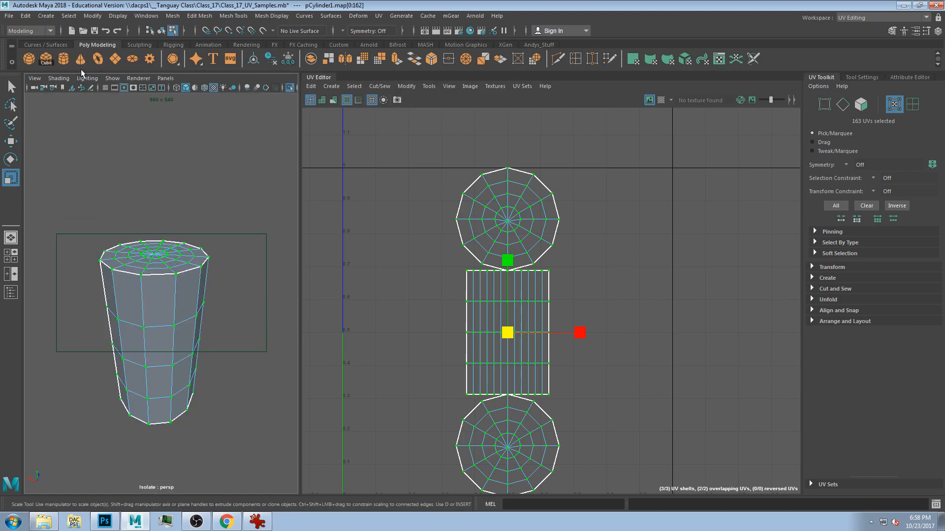
click(43, 58)
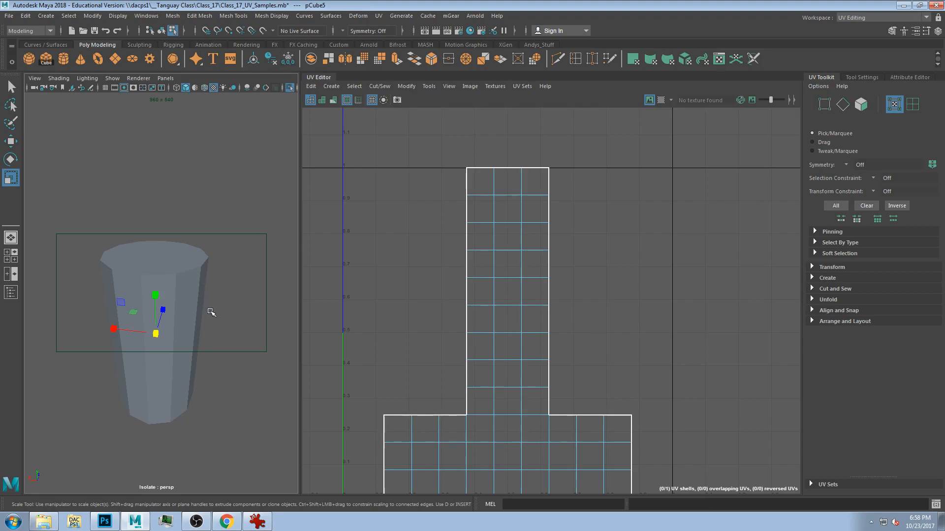
scroll(464, 310, up, 2)
scroll(236, 291, up, 3)
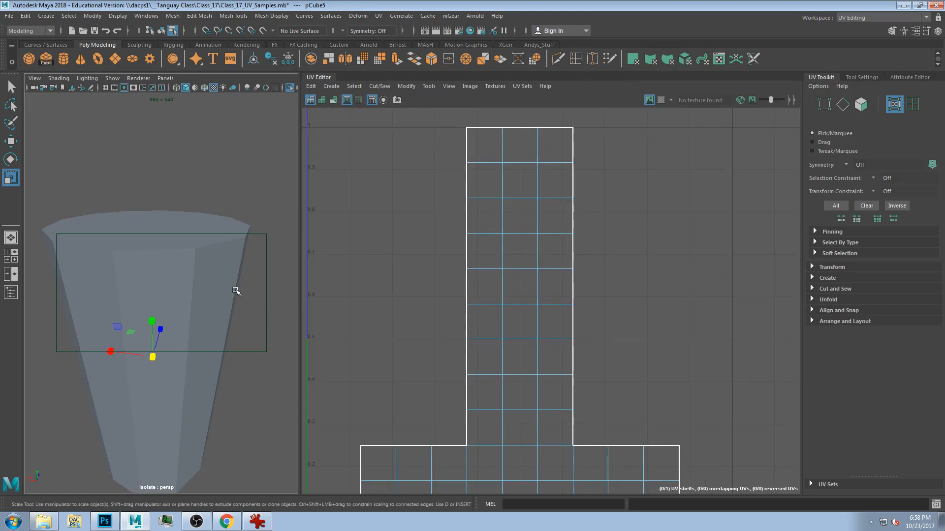
scroll(162, 268, down, 5)
scroll(149, 268, up, 5)
alt+middle_drag(524, 175, 541, 256)
key(super)
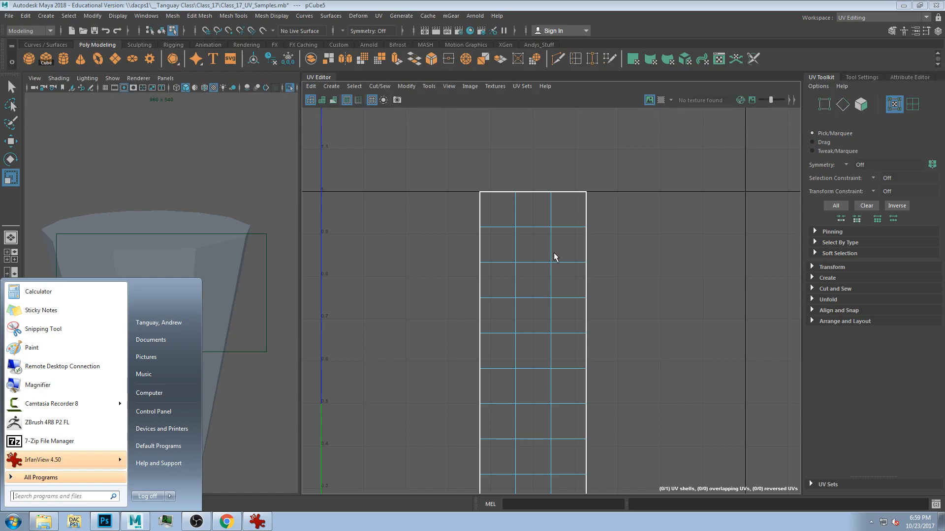
click(472, 268)
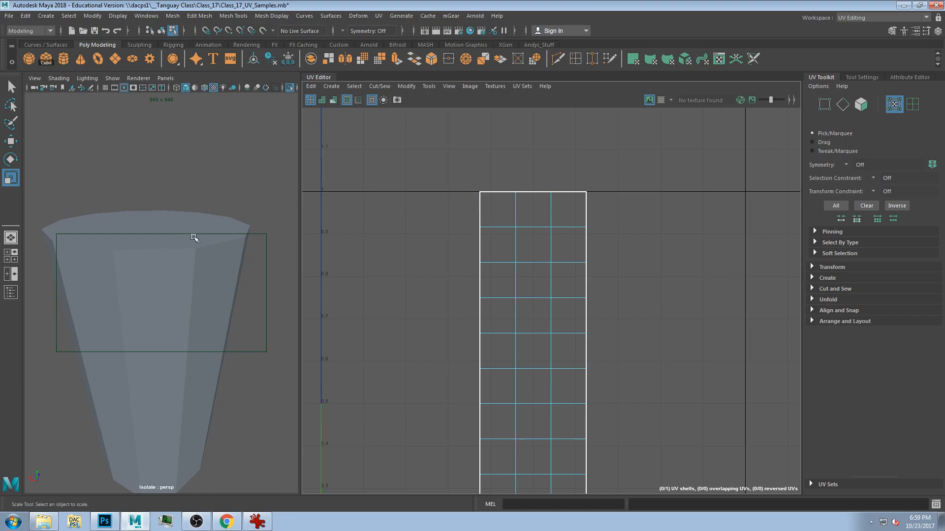
alt+drag(295, 232, 306, 230)
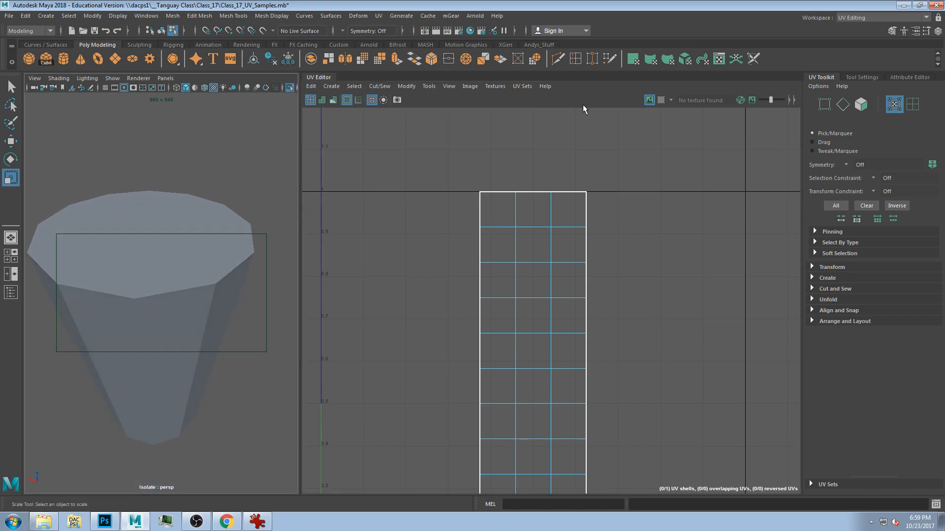
Turn on the checker map and move the cube layout's top-left corner UV slightly outward
click(649, 99)
mouse_move(465, 178)
mouse_down()
mouse_move(491, 199)
mouse_move(471, 192)
mouse_up()
key(w)
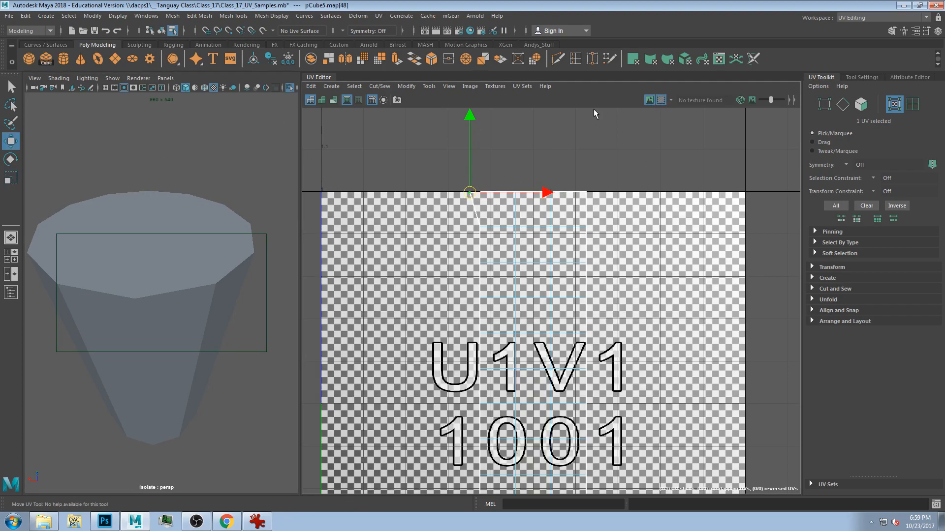
click(650, 99)
click(649, 99)
Select the cylinder and pick the UV on the upper-left rim of its upper circular shell
scroll(221, 260, down, 3)
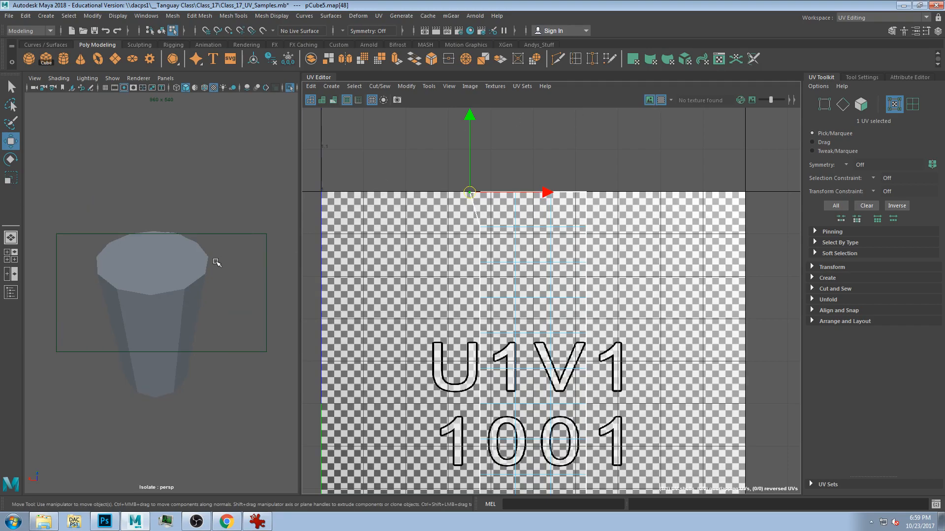
scroll(217, 262, down, 2)
click(182, 292)
scroll(183, 288, up, 4)
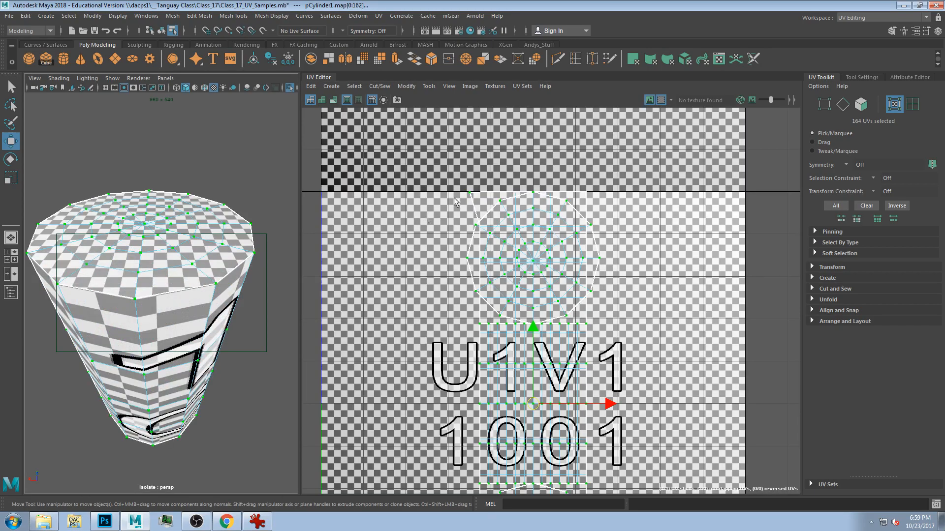
click(459, 196)
scroll(476, 202, up, 1)
click(514, 201)
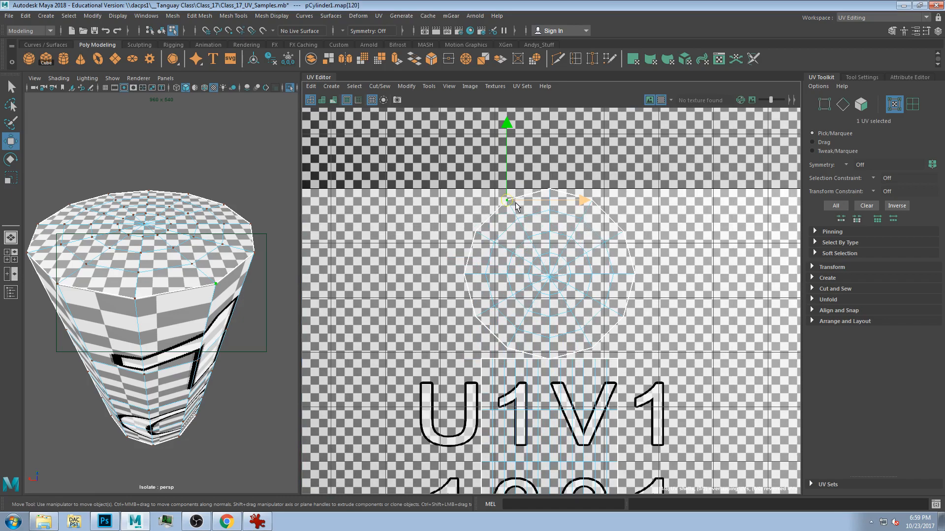
scroll(515, 202, up, 2)
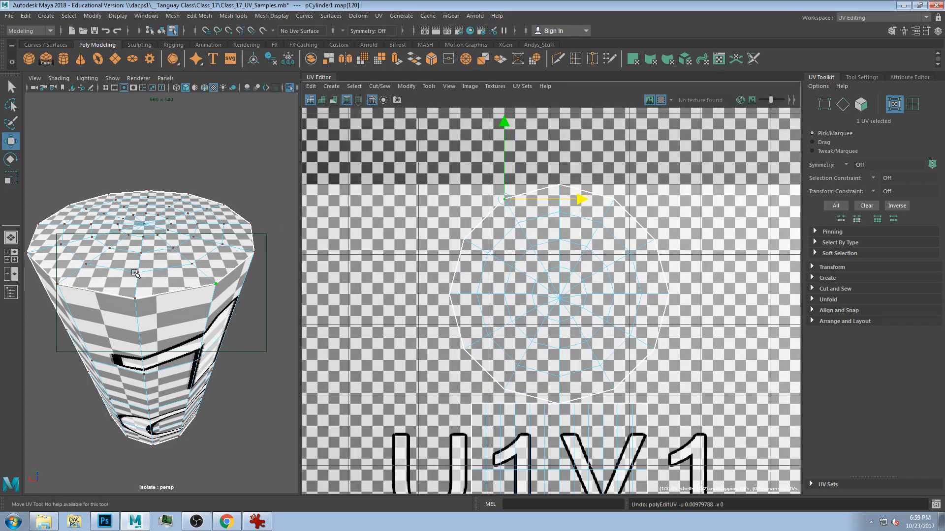
Move the selected rim UV outward, check the cap's texture distortion, move it back, and undo both moves
scroll(189, 302, up, 5)
scroll(188, 302, down, 4)
alt+drag(189, 302, 182, 321)
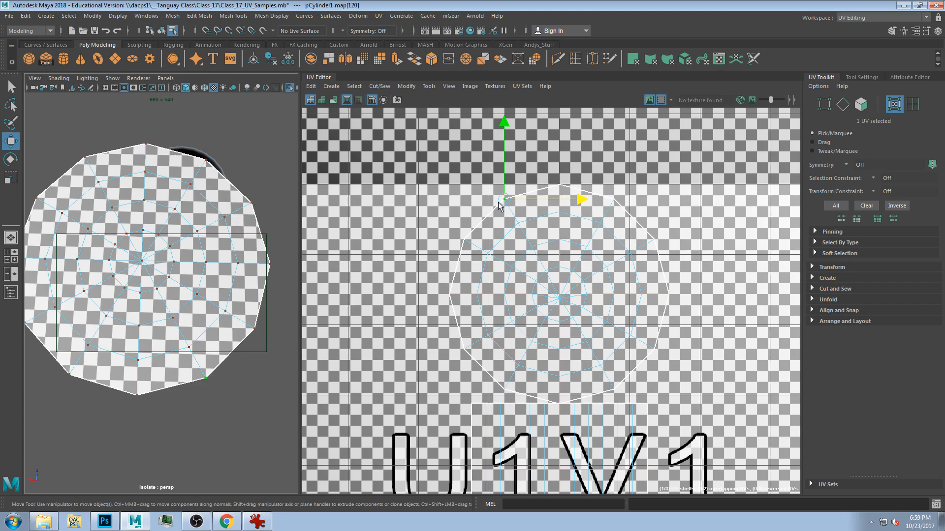
drag(504, 207, 494, 197)
scroll(192, 361, up, 4)
scroll(205, 365, down, 4)
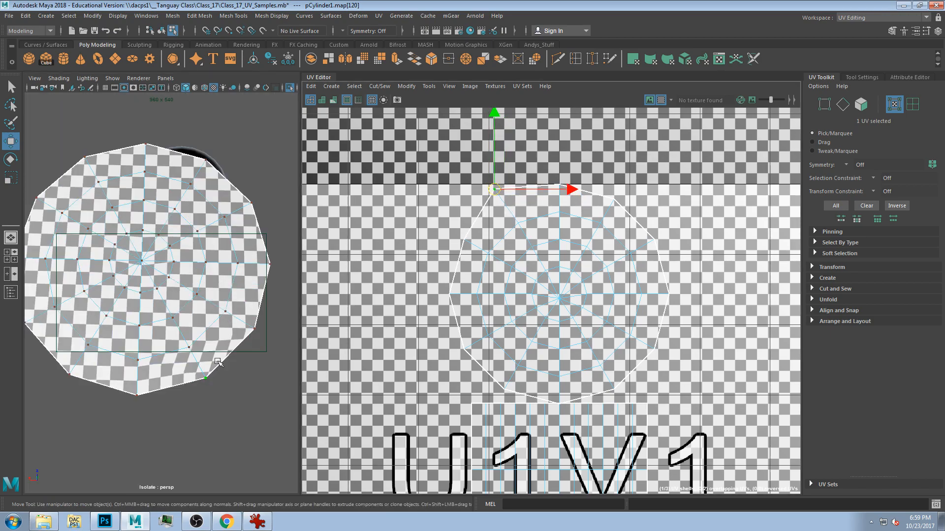
alt+middle_drag(206, 365, 207, 331)
drag(497, 195, 508, 204)
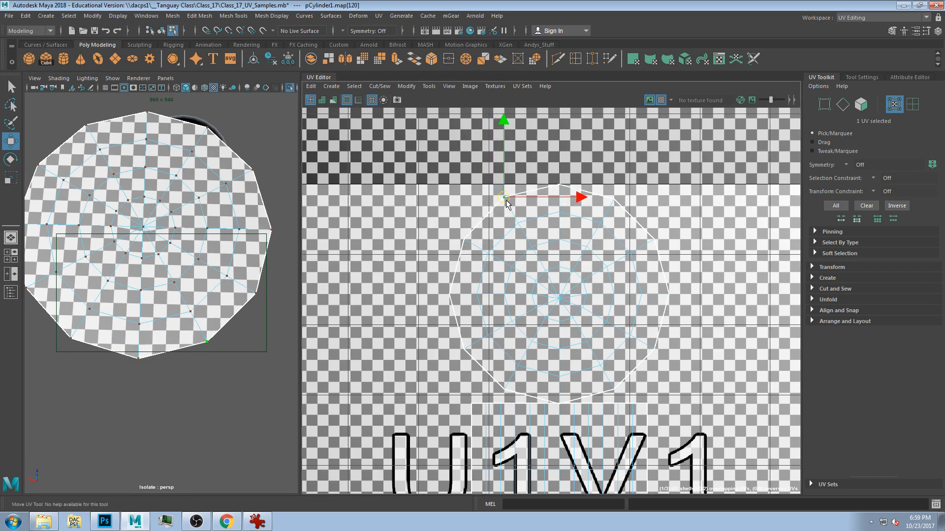
key(ctrl+z)
key(ctrl+z)
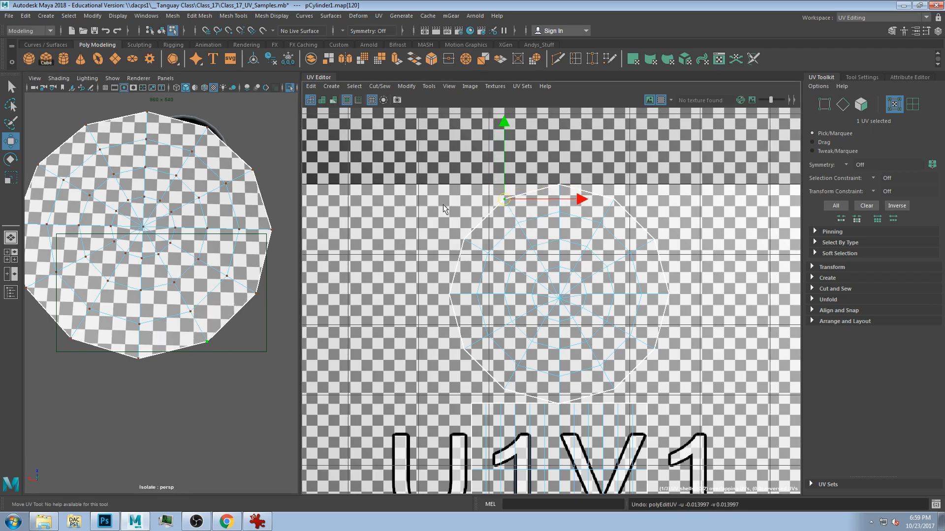
Move a UV on the upper-right rim of the cylinder's circular shell and undo the move
alt+drag(159, 313, 171, 278)
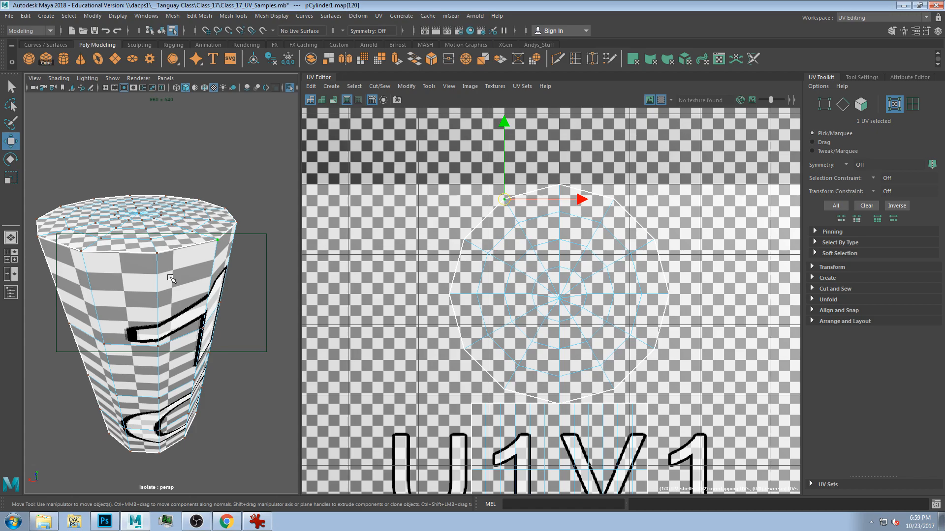
scroll(556, 288, up, 4)
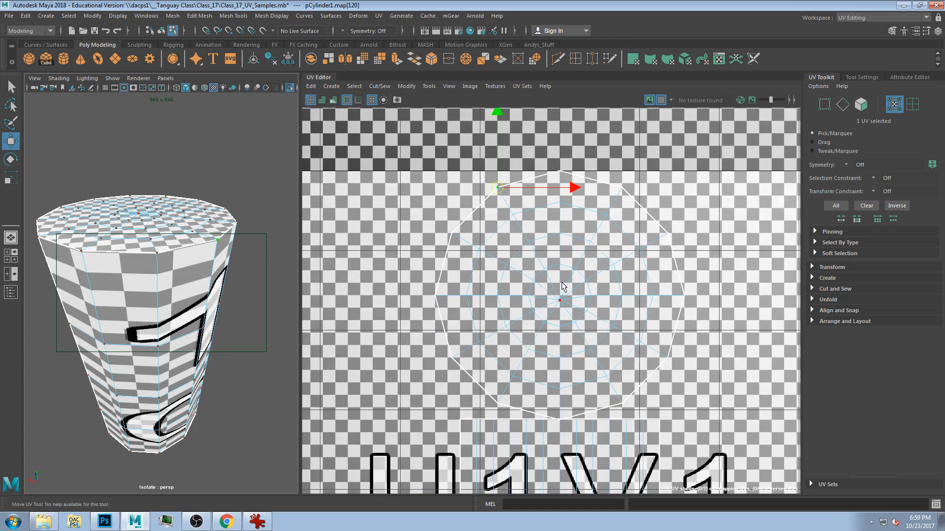
drag(613, 184, 637, 191)
key(ctrl+z)
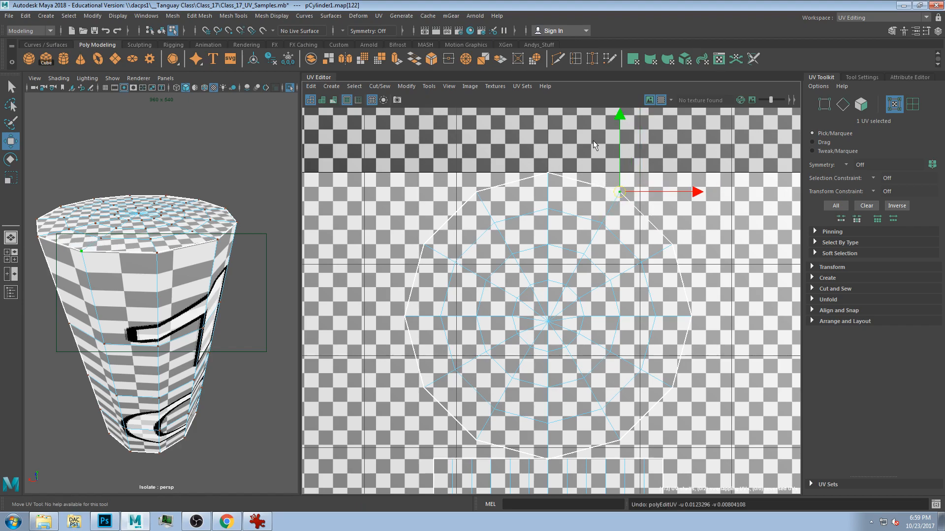
Exit isolation to show the whole scene, select the cylinder as an object, and delete it
click(217, 177)
key(ctrl+1)
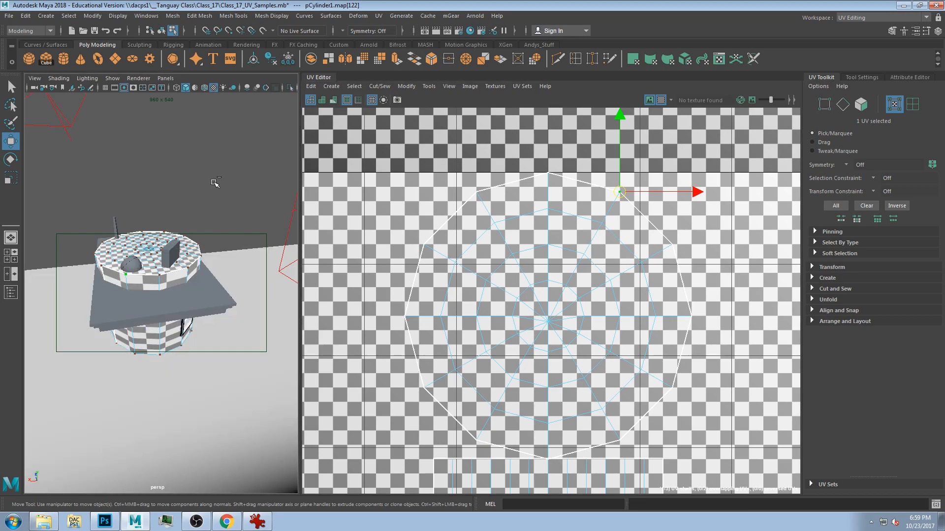
key(alt+Tab)
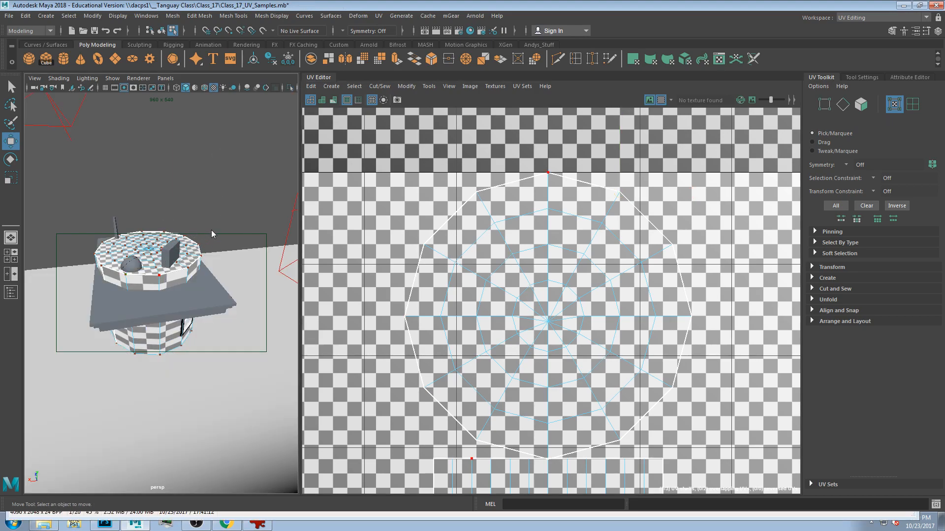
click(174, 277)
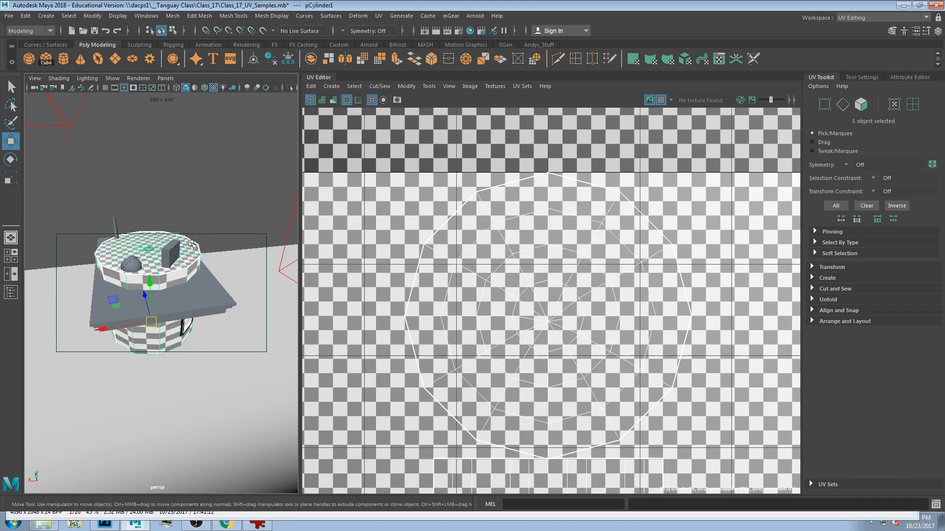
key(Delete)
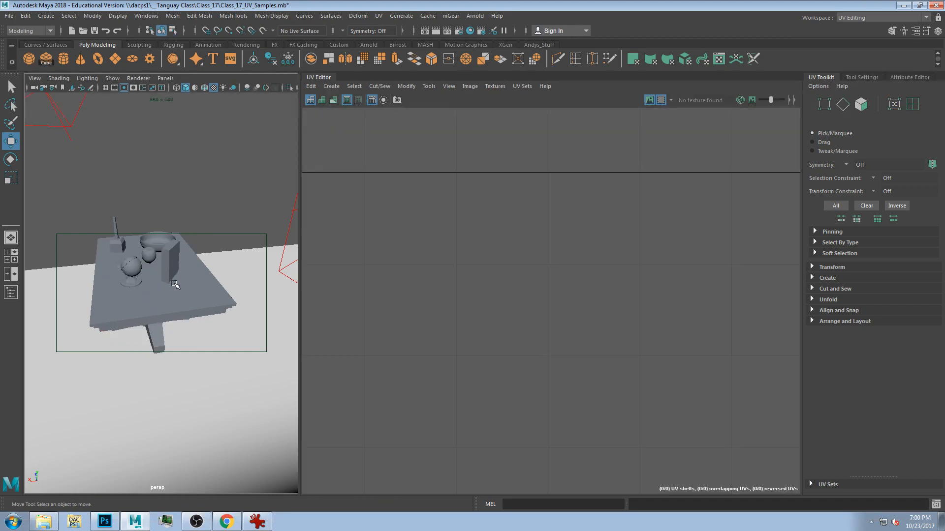
Switch the workspace to Maya Classic with the table scene in view
key(space)
key(space)
alt+drag(135, 303, 225, 289)
click(857, 18)
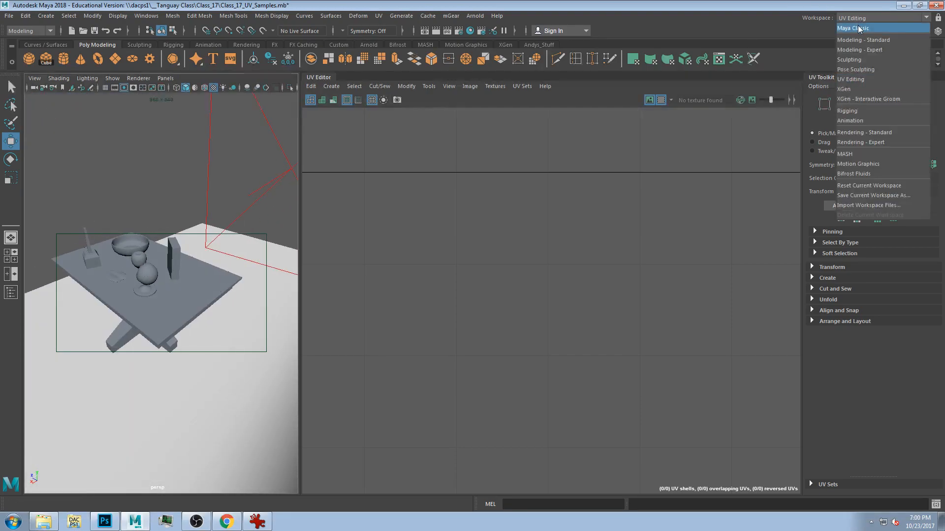
click(858, 28)
alt+drag(459, 266, 485, 270)
Select the tall upright box on the table and frame it in the perspective view
click(501, 308)
alt+drag(403, 308, 388, 217)
scroll(385, 311, up, 4)
scroll(380, 305, up, 5)
scroll(377, 297, down, 3)
click(397, 301)
scroll(396, 302, down, 3)
click(391, 177)
click(390, 177)
key(f)
Switch to the UV Editing workspace and show the box's UV layout over the checker map
key(super)
click(891, 18)
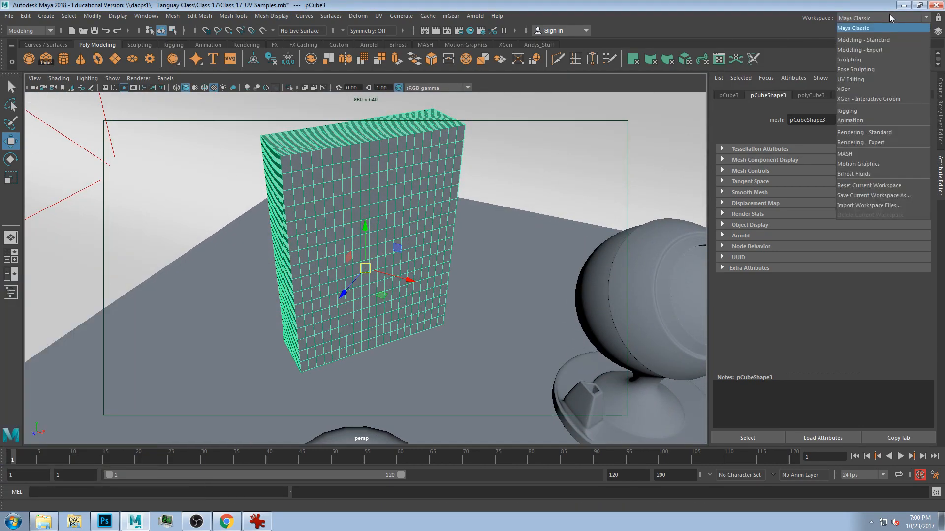
click(866, 79)
alt+drag(189, 276, 217, 315)
key(super)
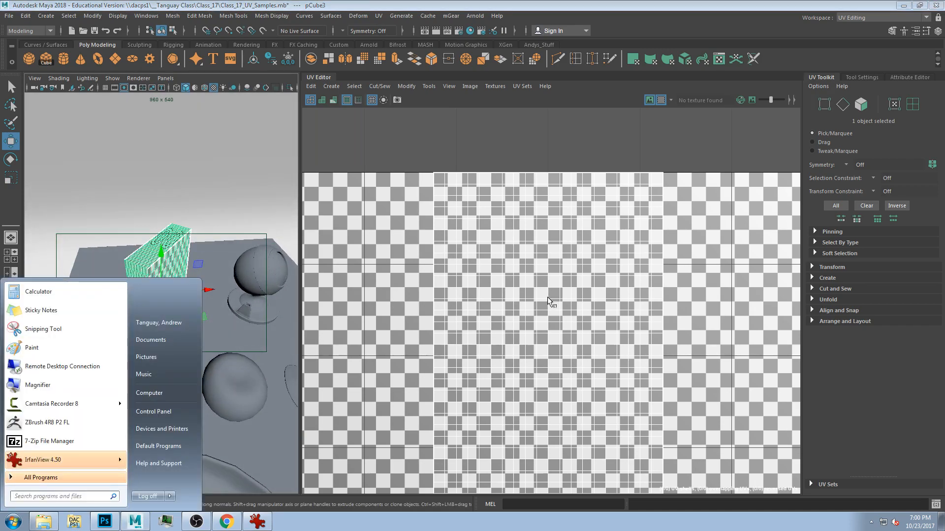
key(super)
scroll(557, 285, down, 6)
alt+middle_drag(565, 358, 550, 197)
Inspect the checker map on the box's faces and widen the perspective viewport beside the UV Editor
key(super)
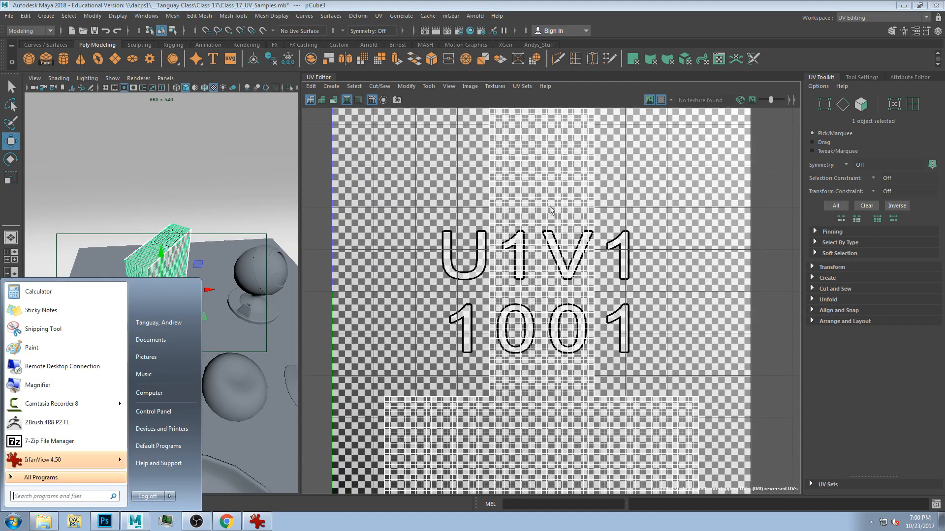
click(166, 227)
scroll(520, 369, up, 1)
scroll(101, 232, up, 4)
alt+drag(113, 255, 84, 242)
key(super)
key(super)
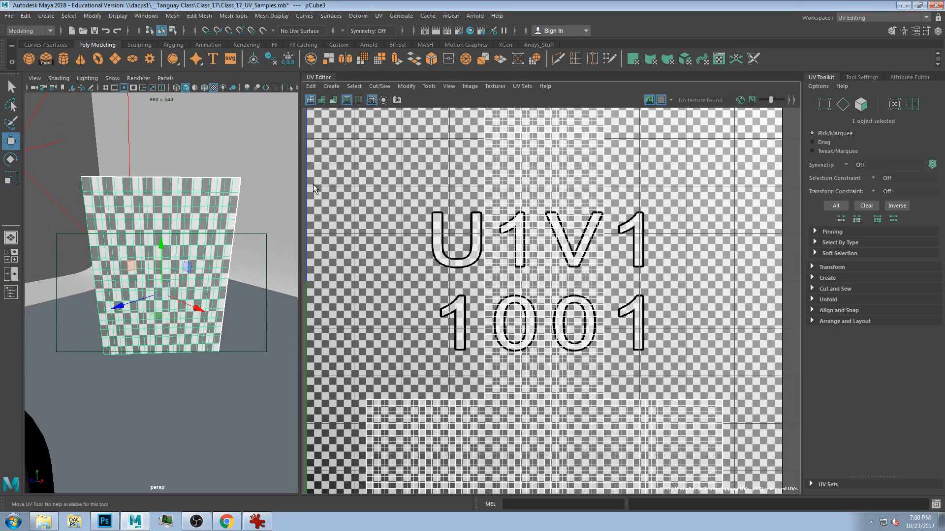
drag(303, 186, 418, 187)
alt+drag(248, 224, 226, 227)
key(super)
key(super)
key(alt+Tab)
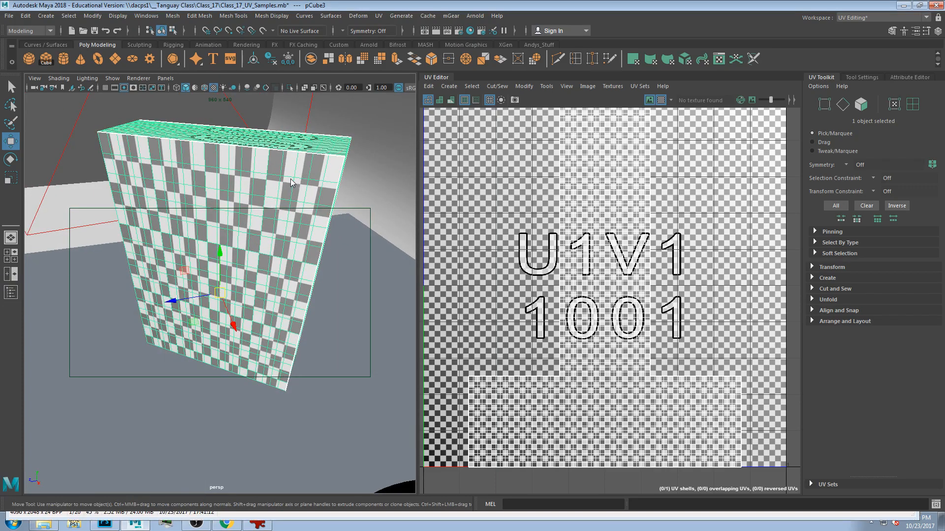
Switch the box to vertex selection and select a vertex near its upper edge
right_drag(290, 182, 268, 182)
click(332, 174)
scroll(336, 191, up, 3)
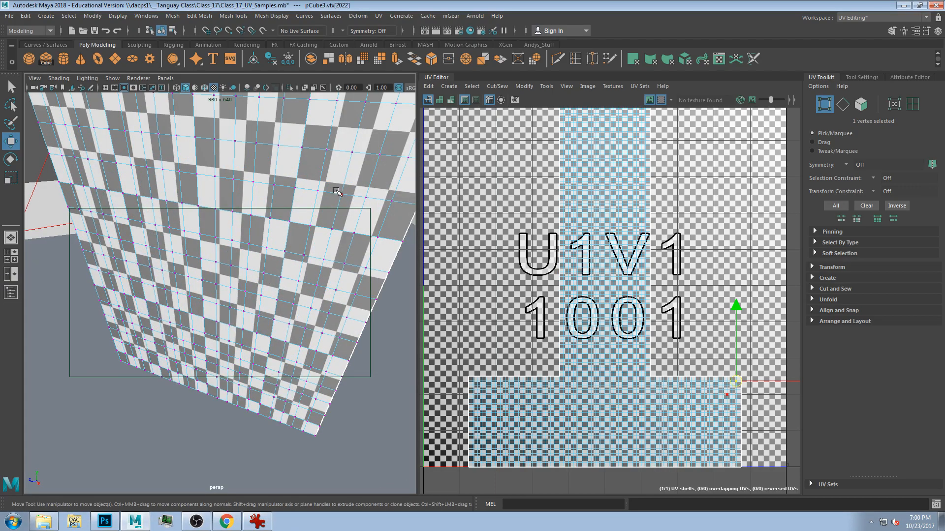
scroll(354, 192, down, 3)
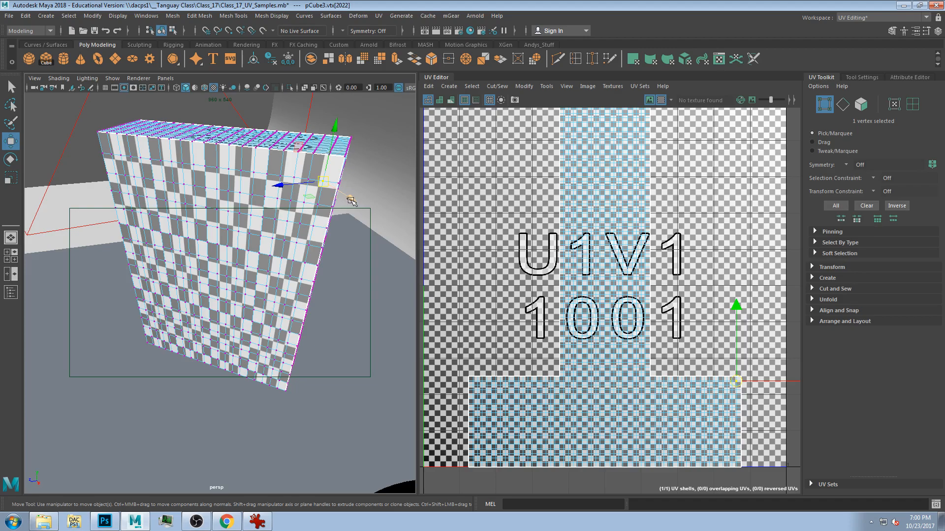
Select a second vertex beside the first, and extend to a horizontal row of vertices near the box's upper edge
mouse_move(311, 197)
mouse_down()
mouse_move(305, 206)
mouse_move(316, 198)
mouse_move(298, 199)
mouse_move(311, 185)
mouse_up()
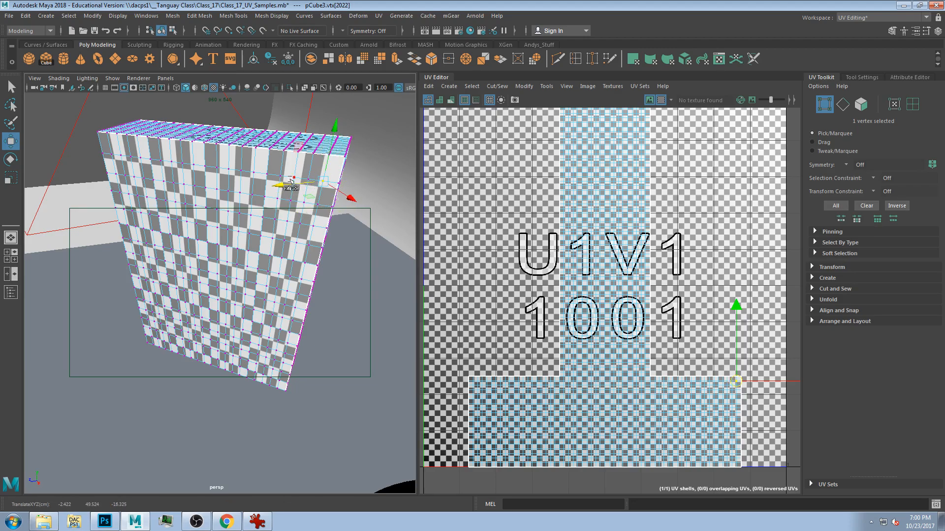
shift+click(306, 183)
scroll(309, 181, up, 3)
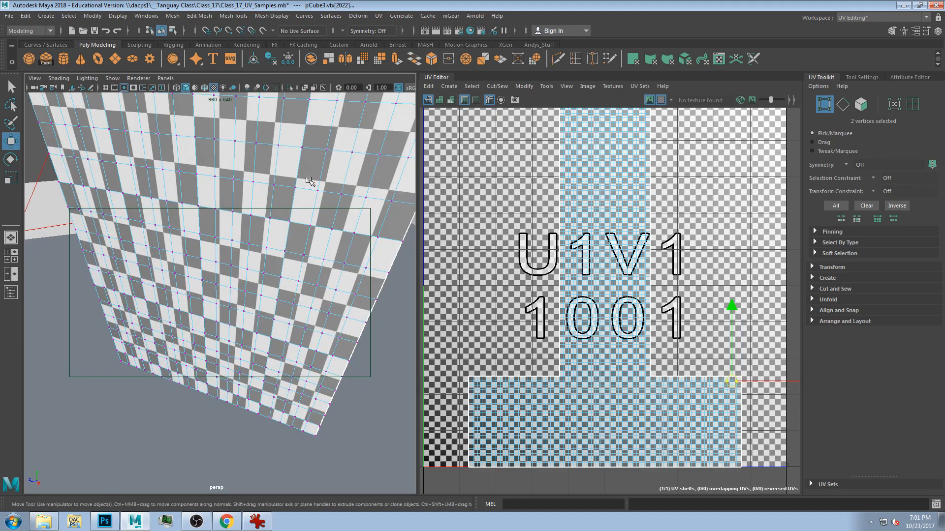
alt+middle_drag(382, 145, 345, 199)
click(306, 160)
drag(295, 150, 383, 176)
Nudge the selected row of vertices on the box's broad side and undo the move
scroll(339, 207, down, 4)
alt+drag(320, 212, 316, 223)
mouse_move(257, 269)
mouse_down()
mouse_move(249, 270)
mouse_move(256, 280)
mouse_move(275, 246)
mouse_move(266, 267)
mouse_up()
key(ctrl+z)
Switch to UV selection in the UV Editor and select a single UV near the box's upper corner
scroll(578, 237, up, 3)
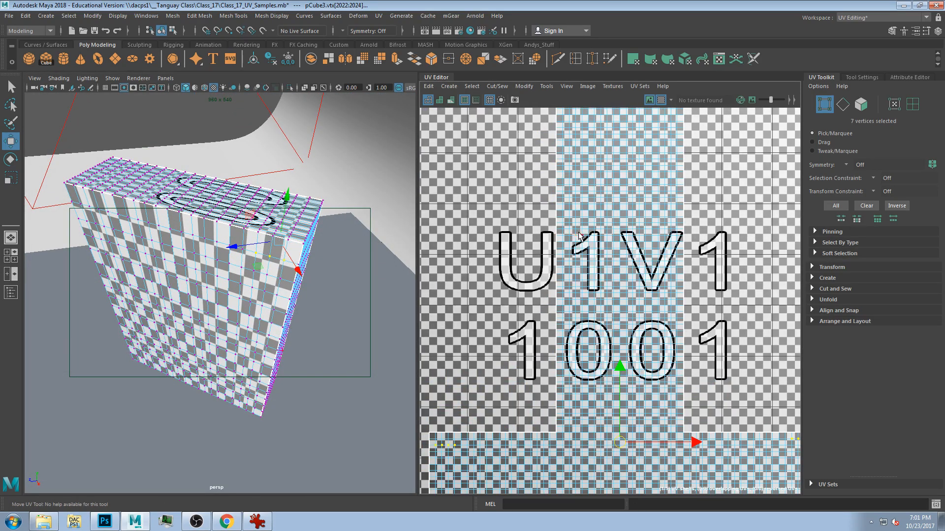
scroll(566, 227, up, 4)
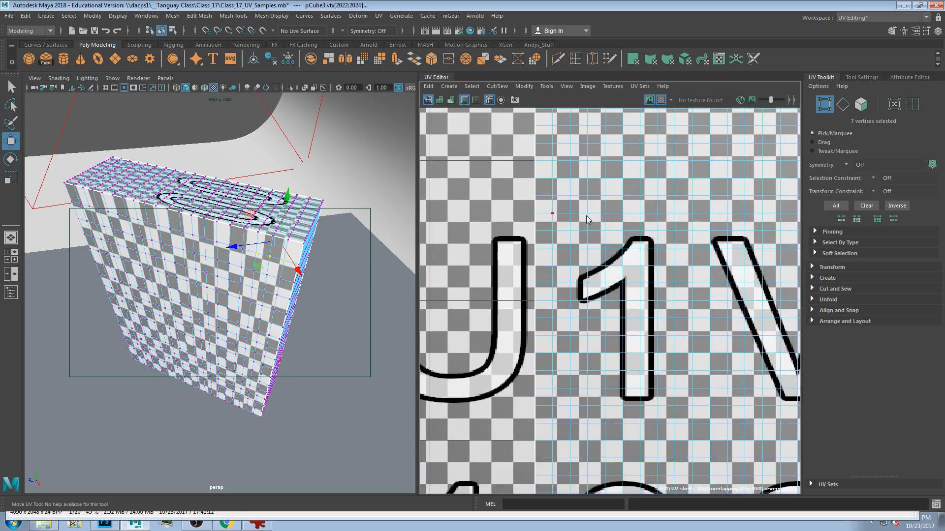
right_drag(584, 216, 589, 215)
drag(512, 207, 559, 215)
key(ctrl+z)
alt+drag(289, 261, 316, 217)
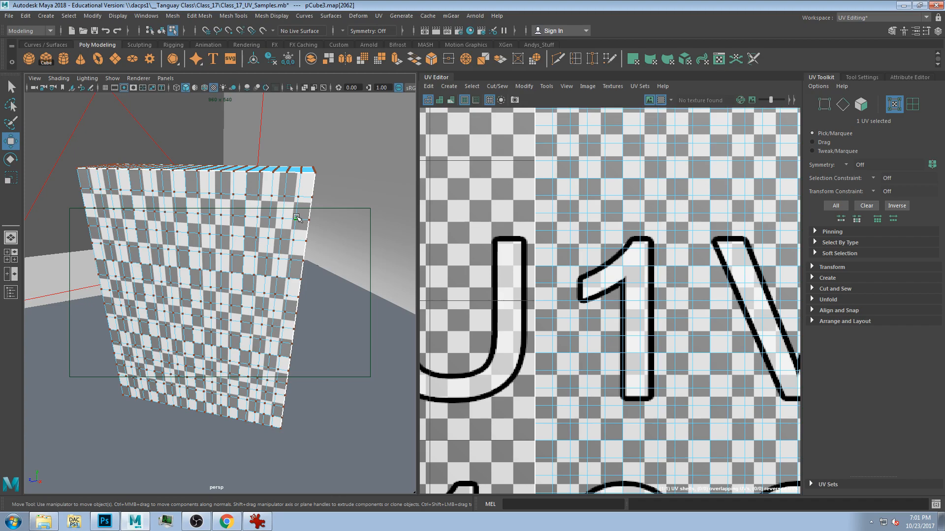
Select a short row of UVs at the edge of the shell's upright strip, nudge them and undo the move
drag(530, 188, 587, 205)
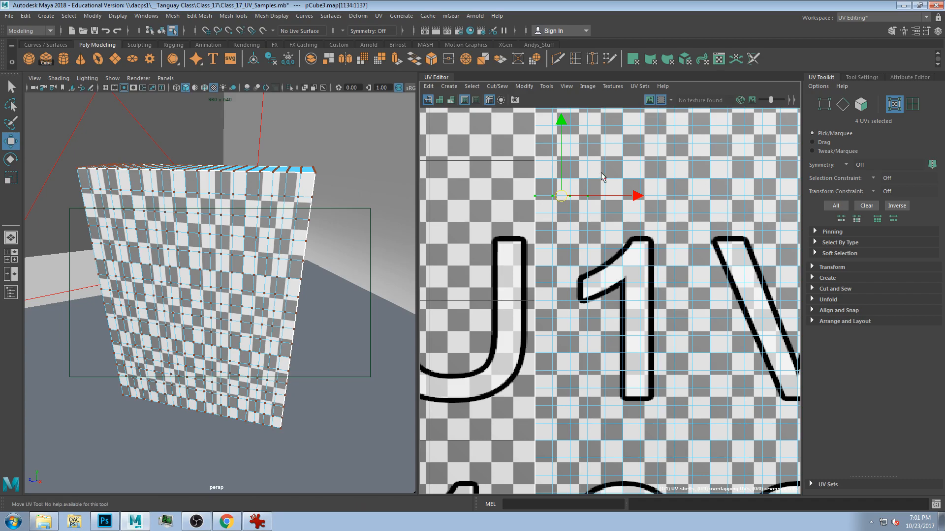
scroll(563, 196, up, 8)
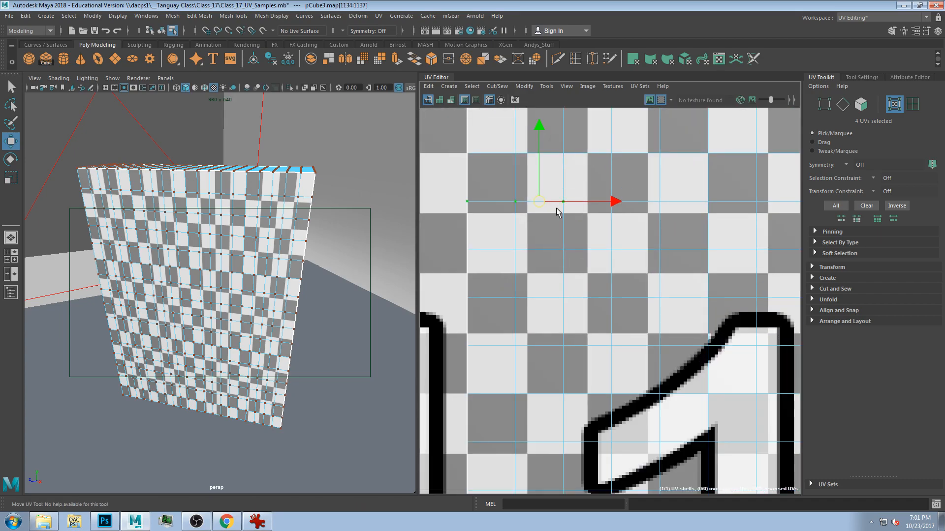
scroll(556, 208, down, 1)
alt+middle_drag(585, 222, 639, 233)
drag(596, 217, 576, 213)
key(ctrl+z)
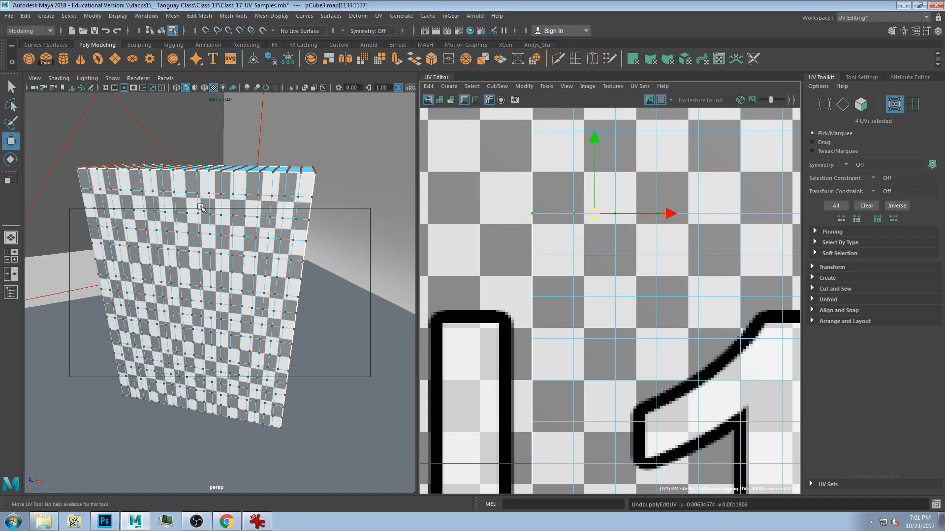
Select a row of UVs on the box's broad side in the perspective view and compare with the full UV layout
drag(250, 213, 308, 225)
scroll(524, 231, down, 5)
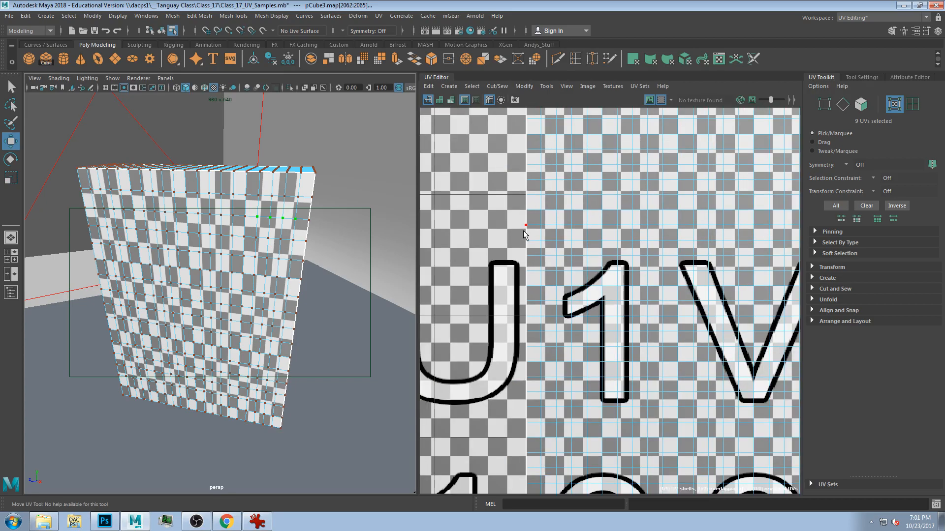
scroll(586, 228, down, 8)
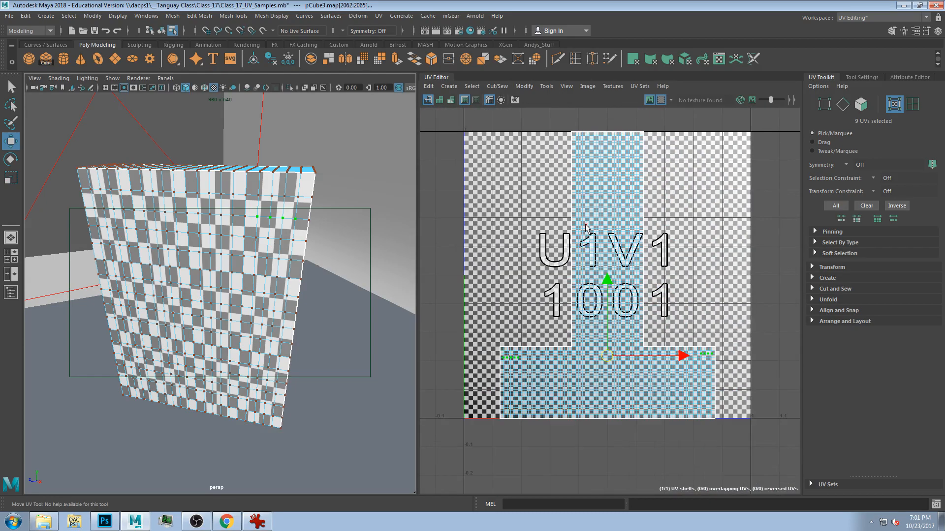
Hide the checker map and select a short row of UVs at the edge of the upright strip in the UV layout
click(649, 100)
click(581, 225)
scroll(585, 227, up, 8)
drag(518, 221, 643, 241)
alt+drag(350, 212, 258, 198)
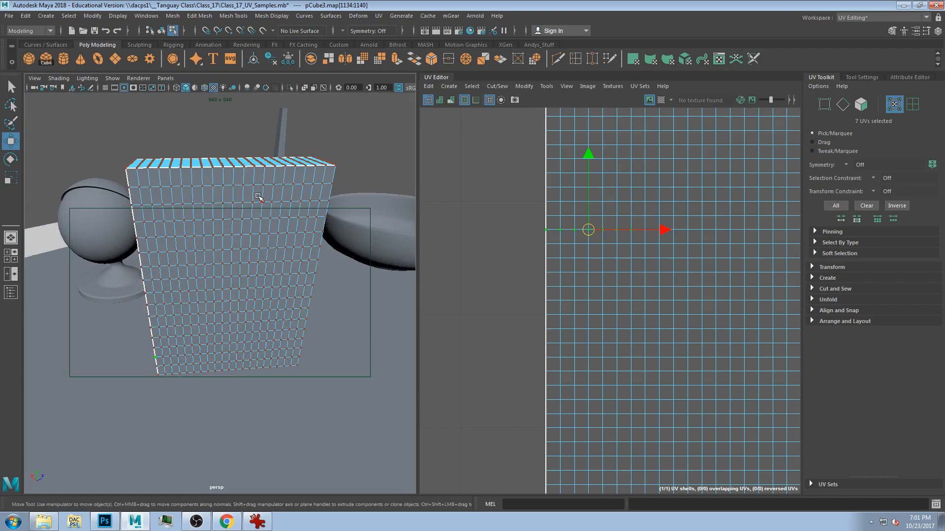
scroll(258, 198, down, 6)
key(alt+Tab)
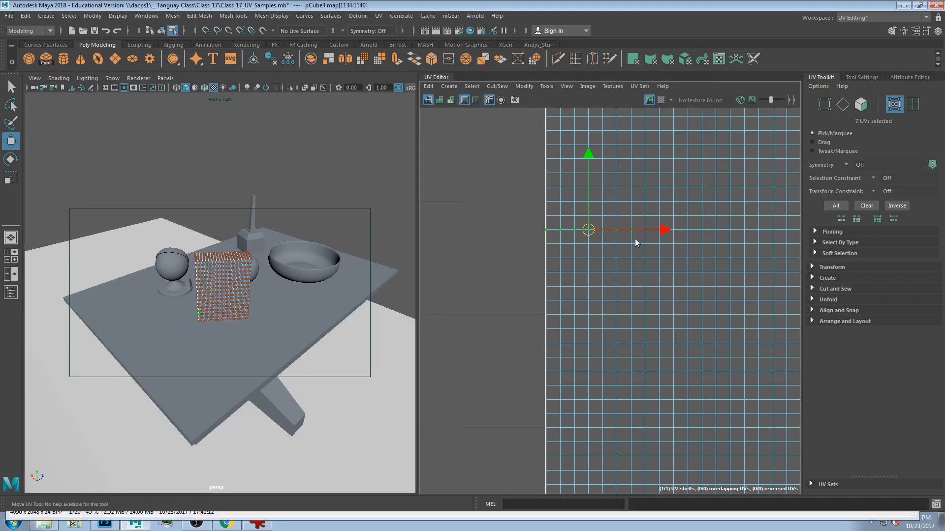
Switch to UV shell selection and select the box's entire shell, viewing it in both the layout and the scene
right_drag(554, 229, 566, 228)
scroll(569, 230, down, 6)
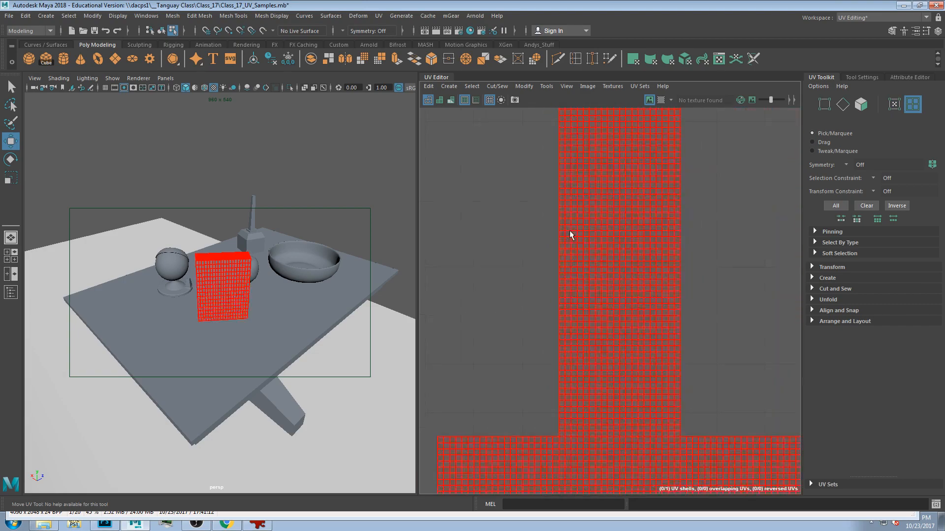
click(587, 257)
scroll(573, 270, up, 5)
alt+middle_drag(585, 281, 551, 418)
scroll(590, 276, down, 3)
scroll(602, 274, up, 2)
alt+middle_drag(610, 248, 641, 263)
mouse_move(305, 221)
alt+mouse_down()
mouse_move(366, 290)
mouse_move(246, 242)
mouse_move(186, 257)
mouse_move(323, 227)
alt+mouse_up()
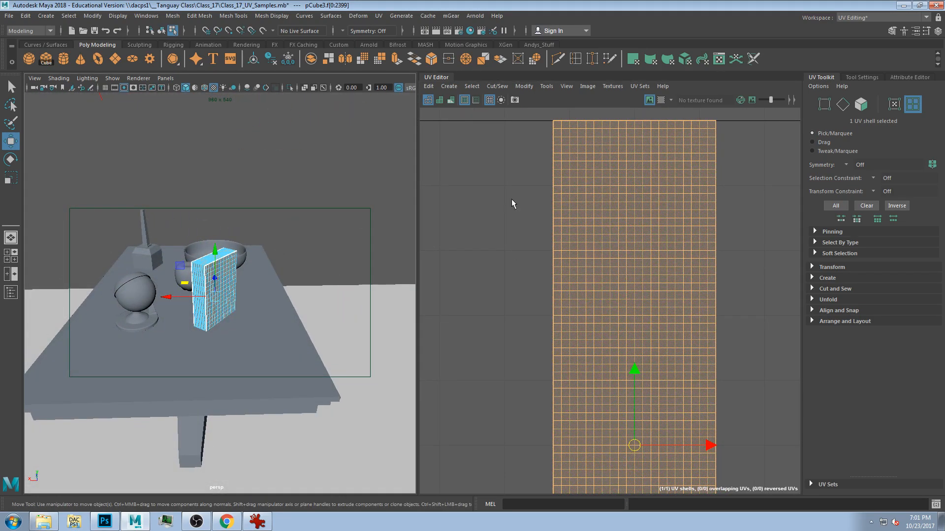
scroll(585, 232, down, 3)
scroll(593, 246, up, 3)
scroll(603, 315, down, 1)
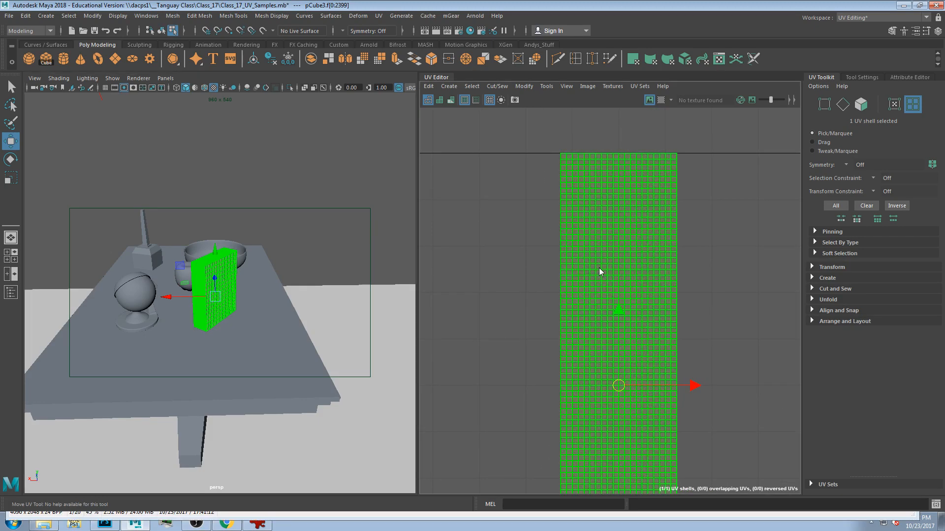
Switch back to UV selection and select a block of UVs spanning the full width of the upright strip
key(F12)
drag(494, 241, 628, 284)
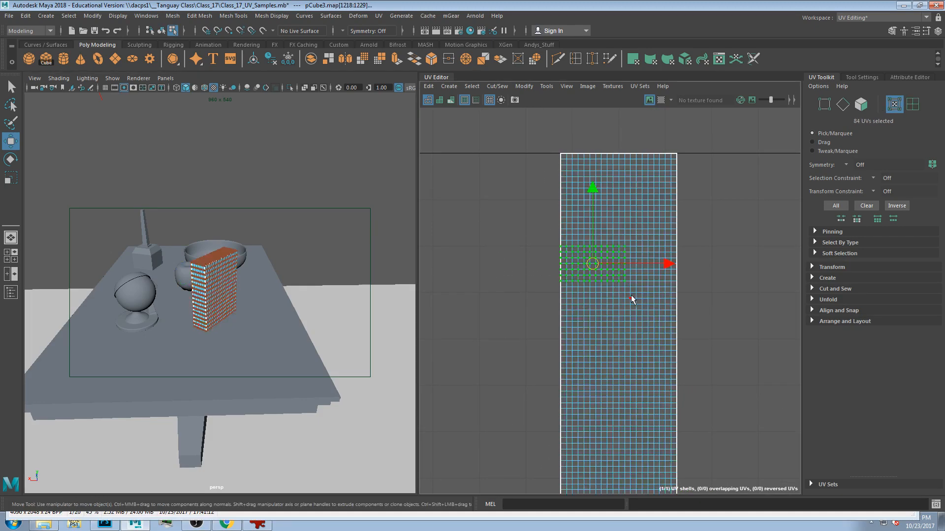
drag(450, 196, 682, 345)
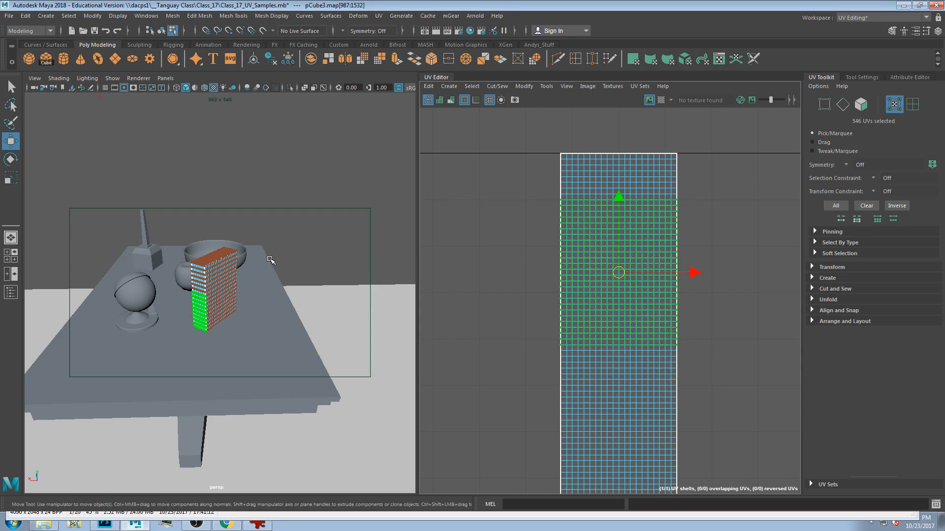
Turn the checker map back on and orbit to the box's broad side in the perspective view
scroll(229, 291, up, 5)
click(297, 266)
click(662, 101)
mouse_move(192, 283)
alt+mouse_down()
mouse_move(248, 286)
mouse_move(219, 289)
mouse_move(255, 300)
mouse_move(195, 308)
mouse_move(283, 297)
alt+mouse_up()
key(ctrl+z)
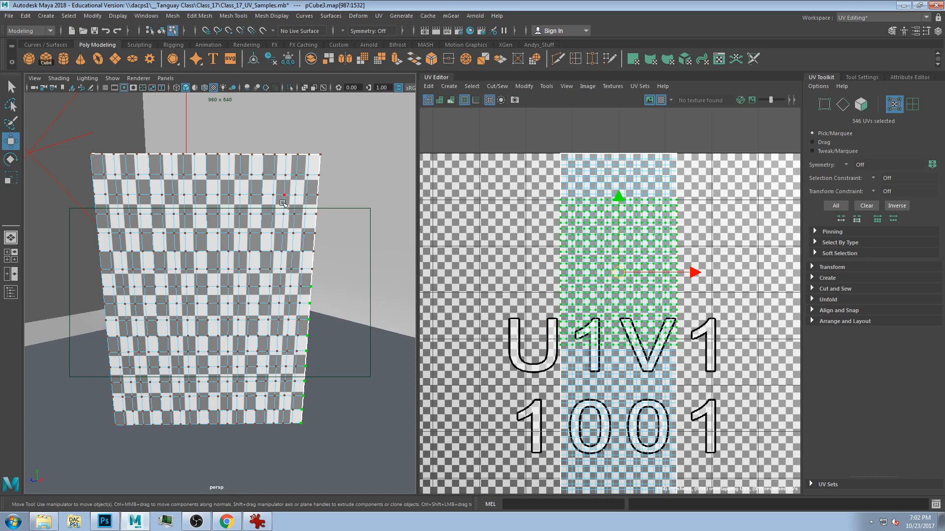
Select a single UV on the edge of the upright strip and examine how the grid lies over the checkers
alt+middle_drag(589, 324, 597, 239)
key(super)
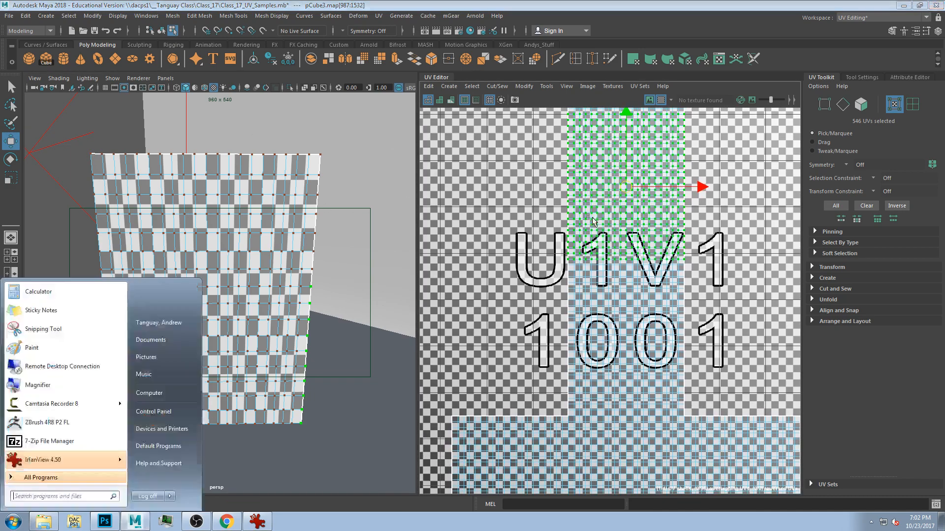
click(568, 218)
scroll(523, 268, down, 2)
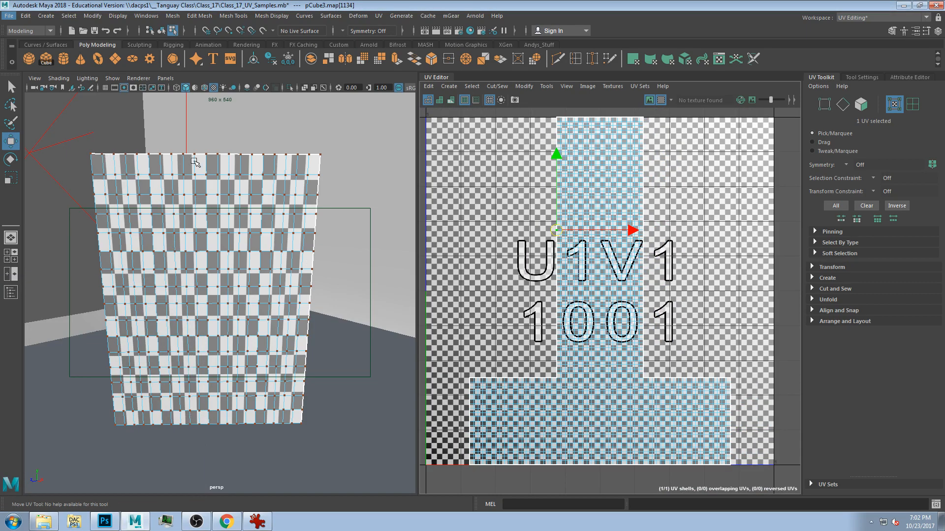
scroll(562, 199, up, 5)
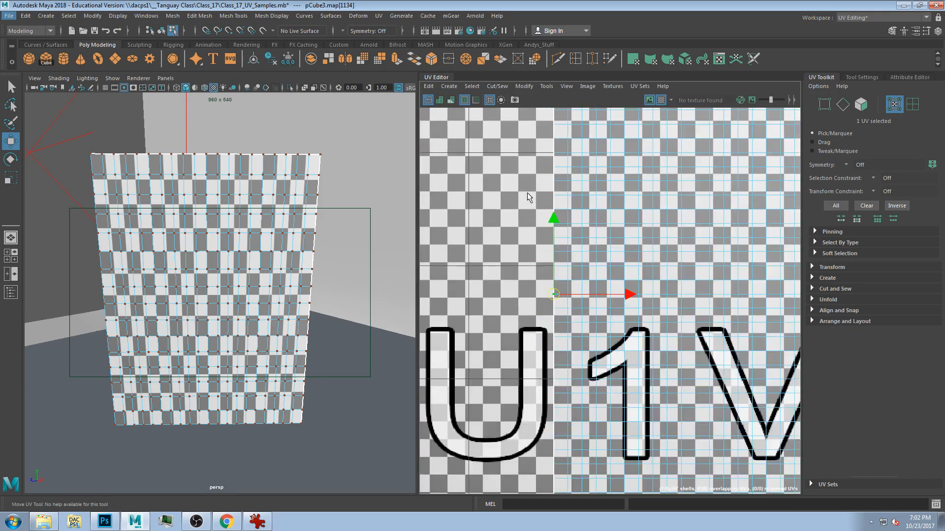
scroll(520, 180, up, 3)
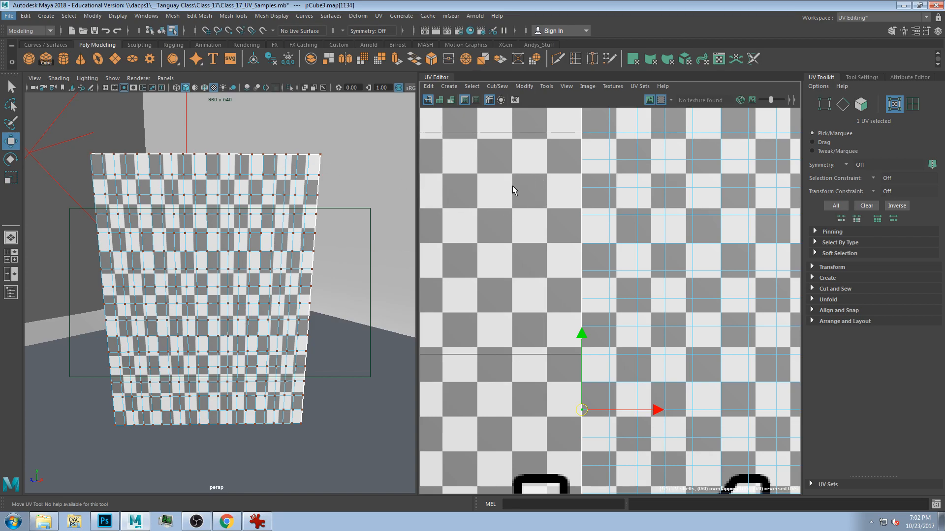
scroll(550, 247, down, 10)
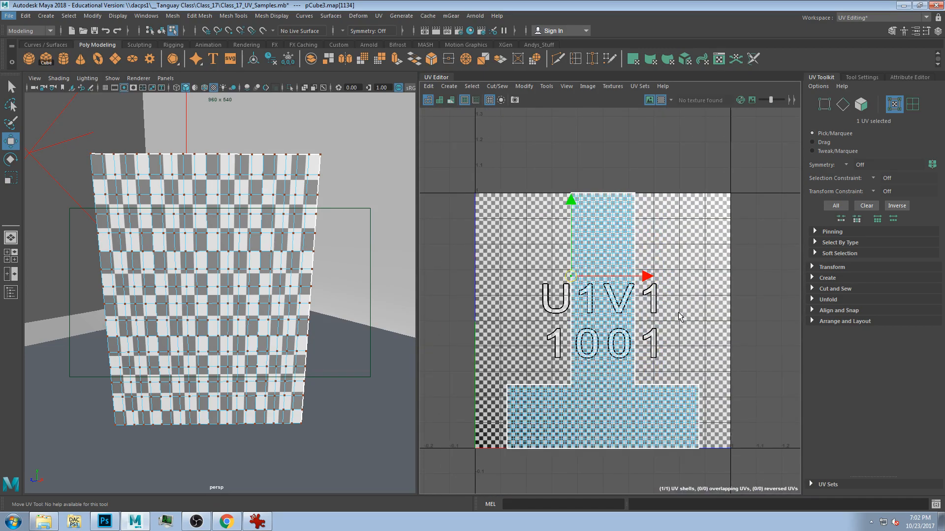
Select all of the box's UVs and scale them horizontally to about half their width, then check the pattern on the box
alt+middle_drag(681, 317, 634, 284)
drag(489, 143, 690, 450)
drag(415, 57, 421, 38)
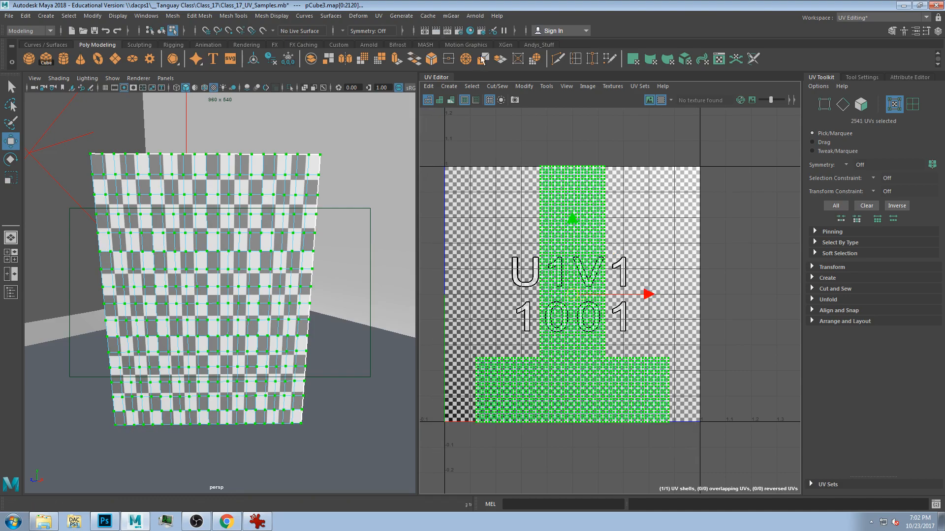
key(r)
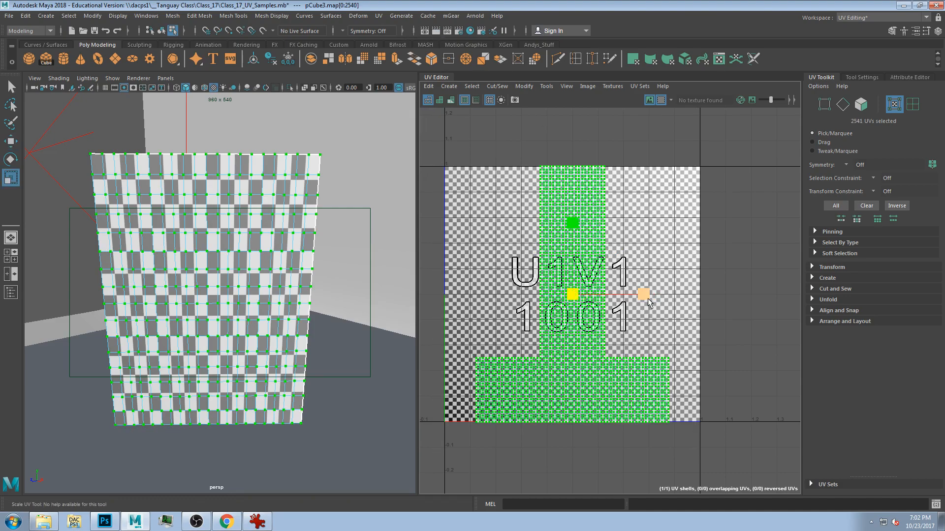
drag(648, 295, 609, 298)
mouse_move(251, 260)
alt+mouse_down()
mouse_move(362, 308)
mouse_move(255, 261)
alt+mouse_up()
scroll(247, 266, up, 4)
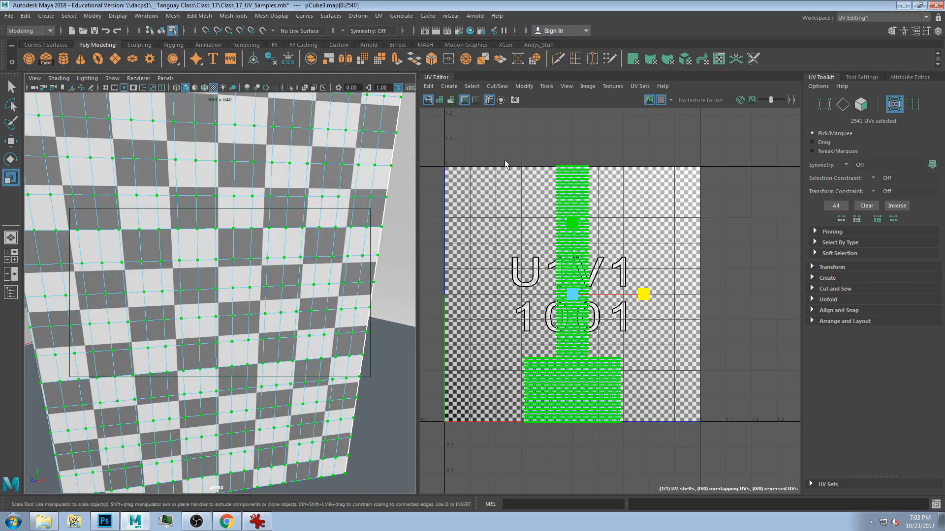
Switch to face selection, select a face near the middle of the box's broad side and grow the selection repeatedly
click(620, 324)
scroll(621, 324, up, 1)
scroll(213, 251, down, 5)
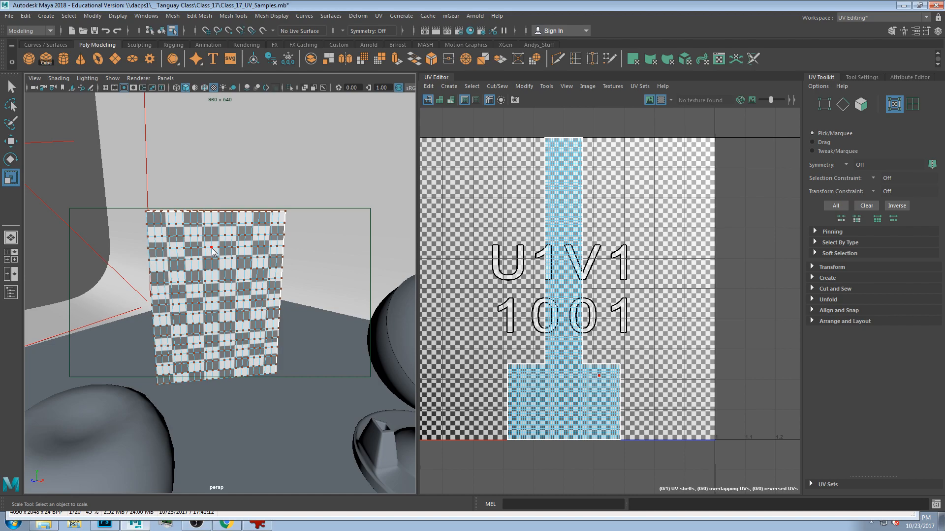
key(F11)
click(215, 276)
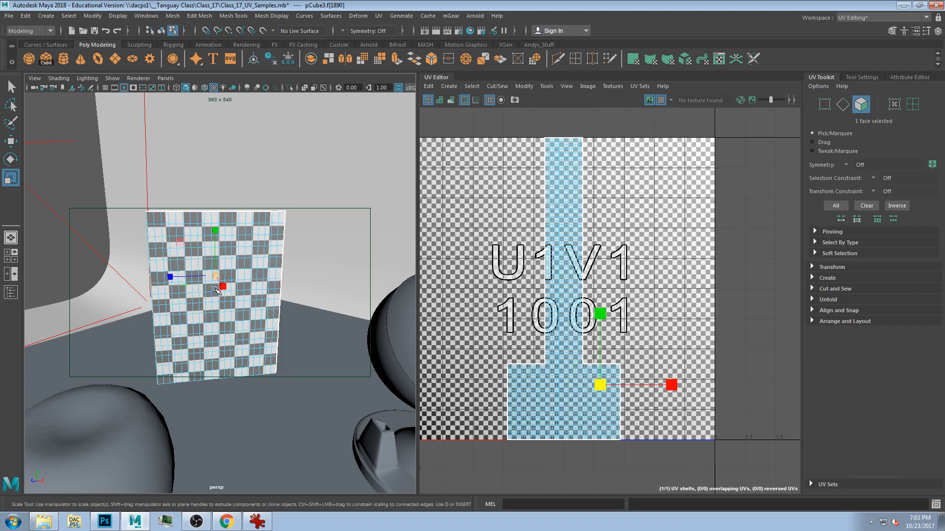
key(shift+period)
key(shift+period)
key(shift+period)
key(shift+period)
key(shift+period)
key(shift+period)
key(shift+period)
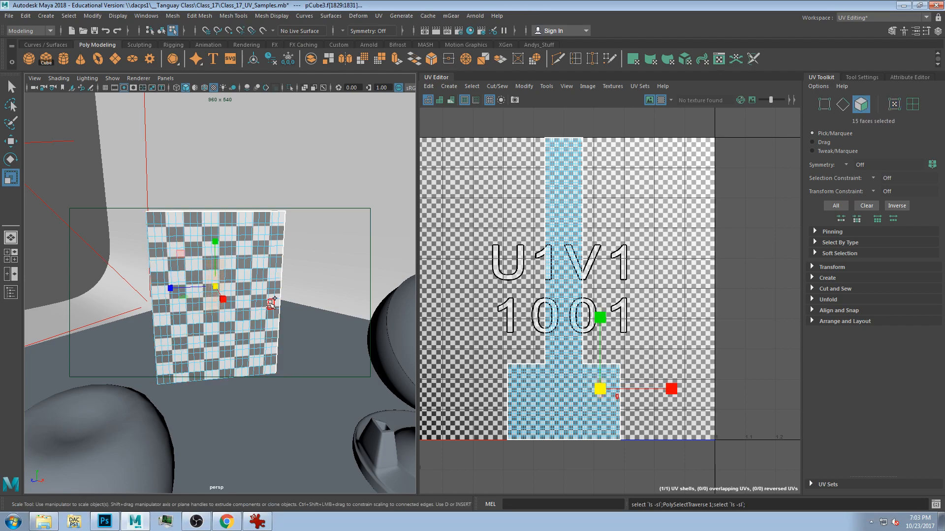
Select the block of faces beside the strip's lower end in the UV layout and view the matching broad side of the box
scroll(640, 409, up, 5)
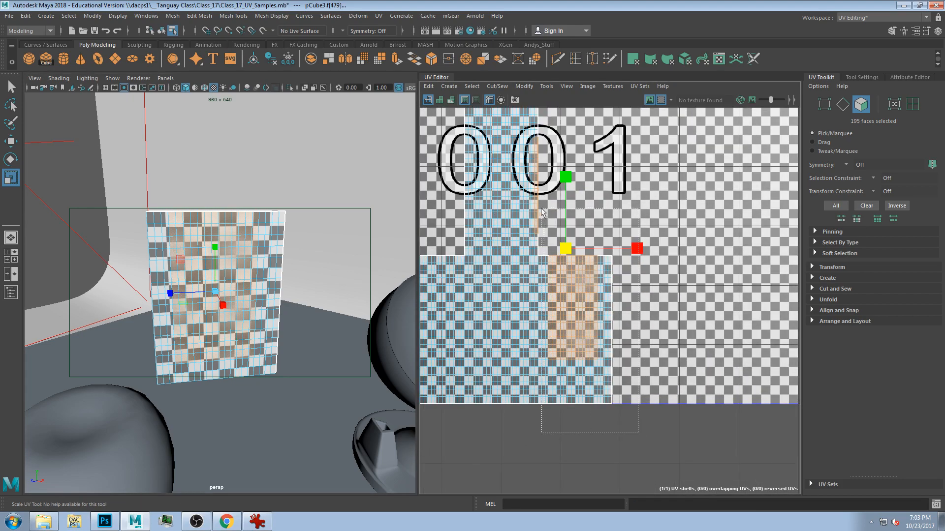
key(shift+period)
scroll(574, 354, up, 1)
alt+drag(240, 279, 265, 290)
scroll(613, 354, up, 3)
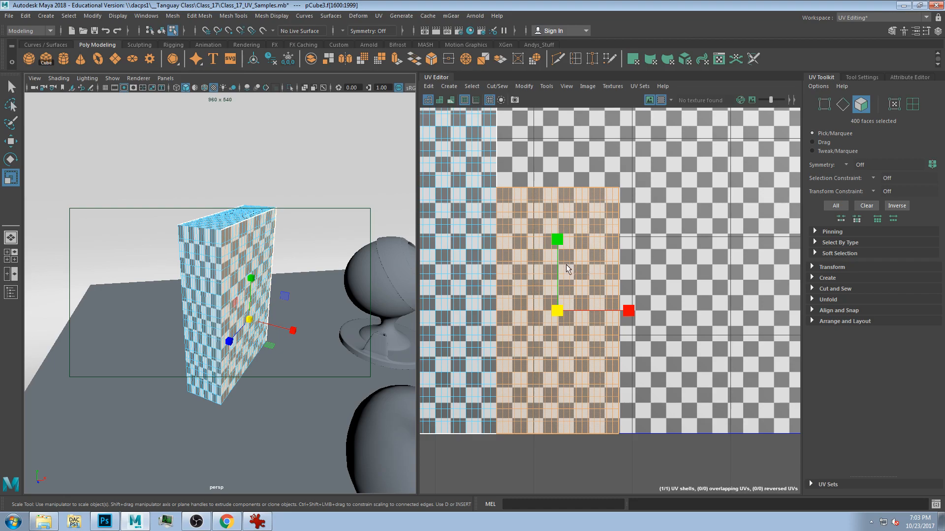
alt+drag(248, 259, 426, 276)
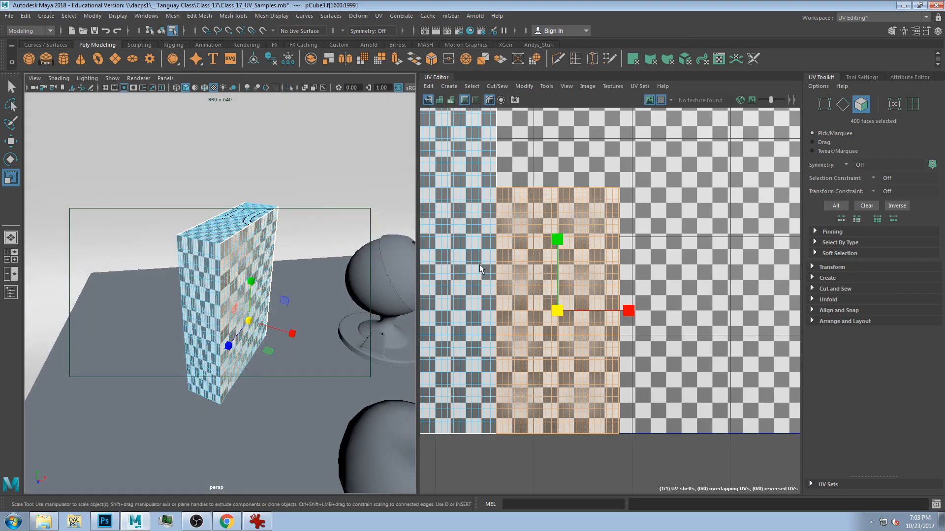
scroll(577, 278, down, 3)
alt+drag(276, 274, 310, 274)
scroll(558, 246, down, 2)
alt+middle_drag(558, 246, 601, 283)
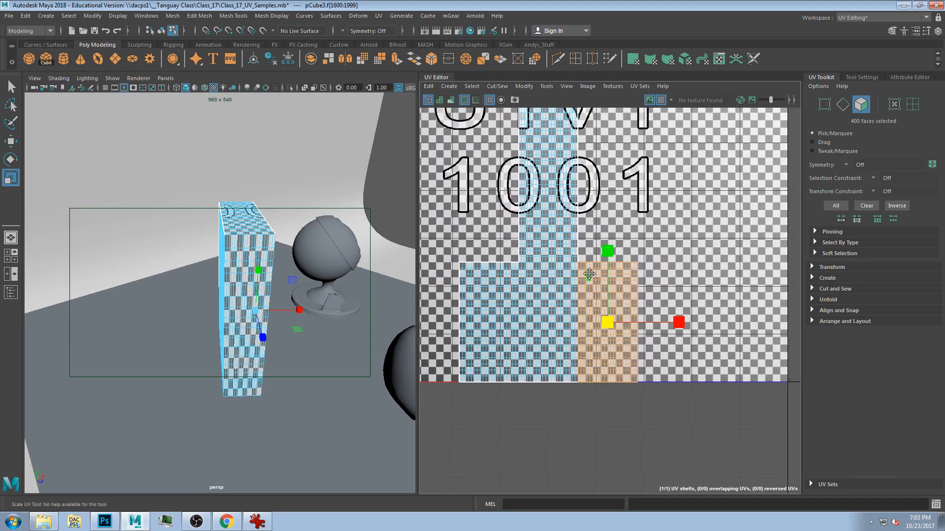
Select the faces of the whole upright strip in the UV layout and view the matching narrow sides of the box
click(520, 266)
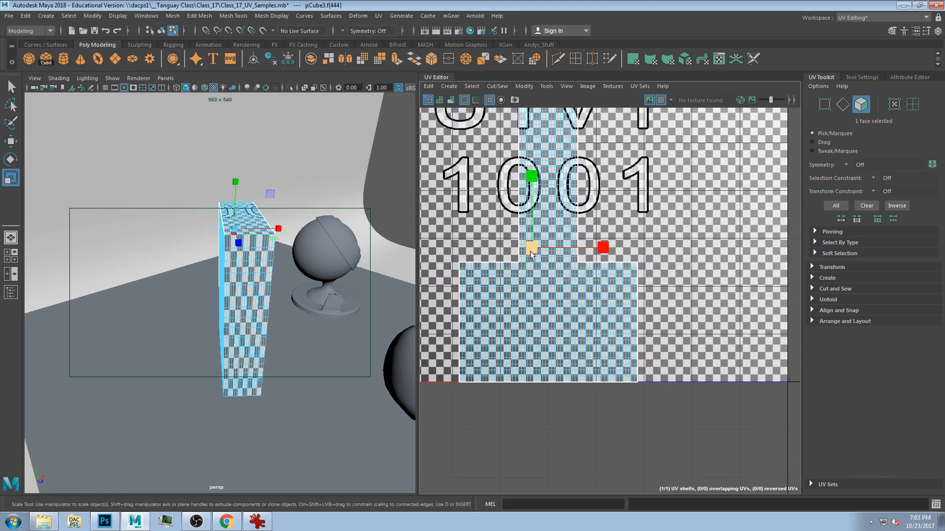
alt+drag(257, 266, 247, 292)
scroll(532, 282, up, 2)
scroll(536, 281, down, 3)
scroll(534, 279, down, 1)
alt+middle_drag(535, 142, 522, 199)
drag(562, 469, 563, 467)
scroll(563, 467, up, 6)
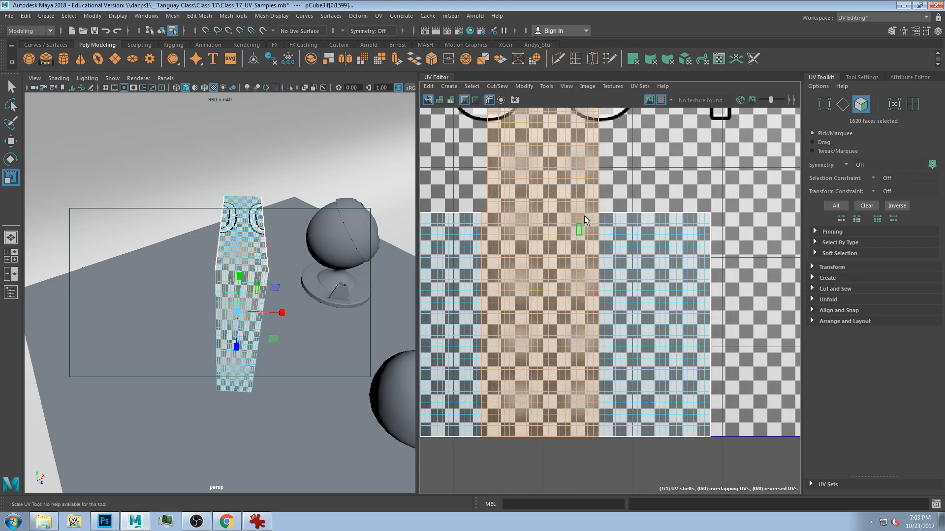
Remove the extra column of faces beside the upright strip from the selection, then try scaling the selected faces horizontally and undo it
alt+middle_drag(479, 206, 492, 232)
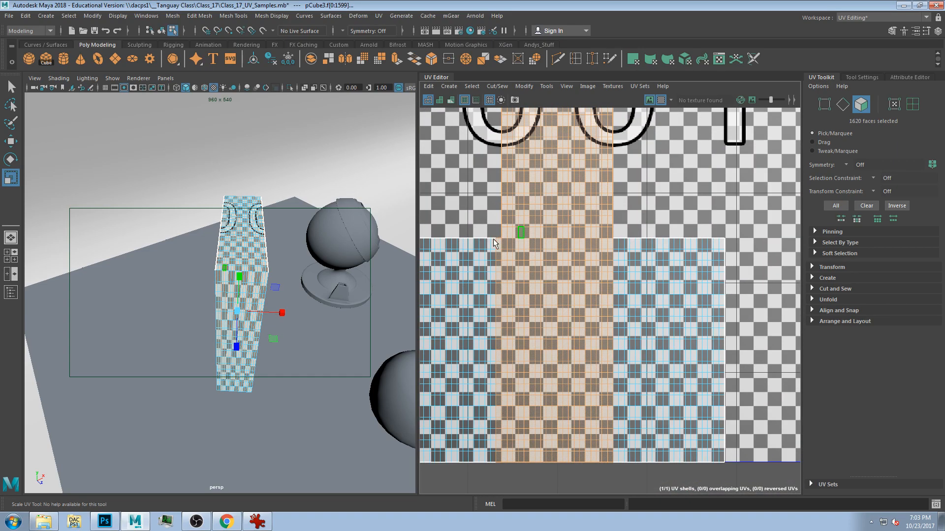
drag(492, 232, 501, 433)
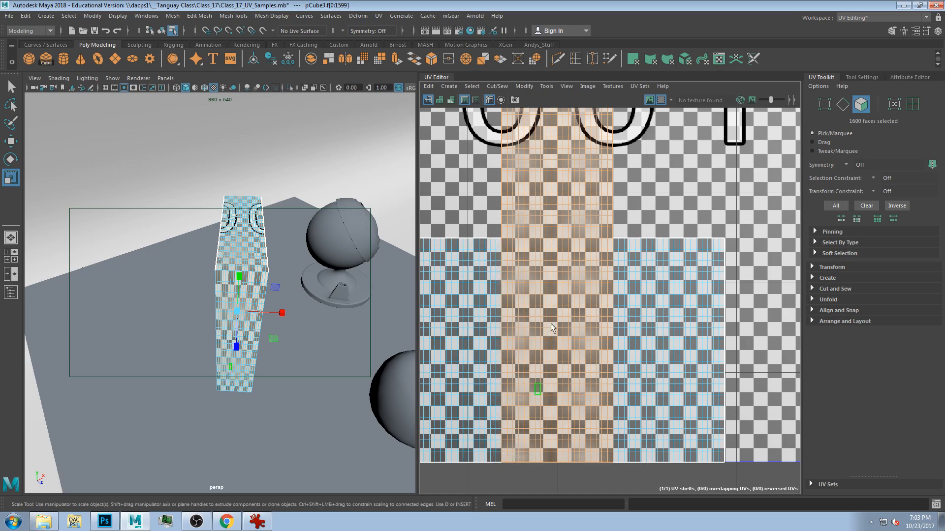
scroll(591, 246, down, 3)
scroll(592, 250, down, 3)
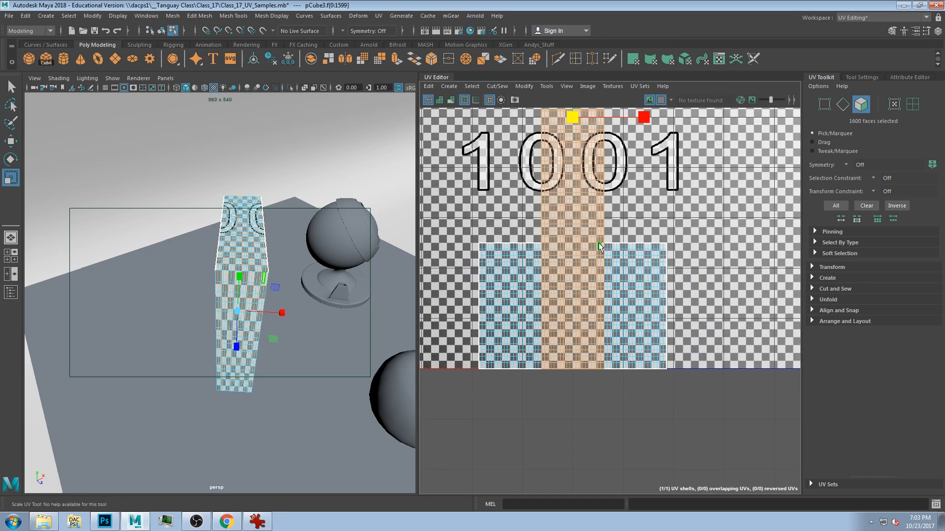
drag(651, 147, 610, 149)
key(ctrl+z)
Leave face selection and select the whole box as an object, viewing its broad side
click(249, 123)
alt+drag(247, 132, 206, 270)
click(207, 271)
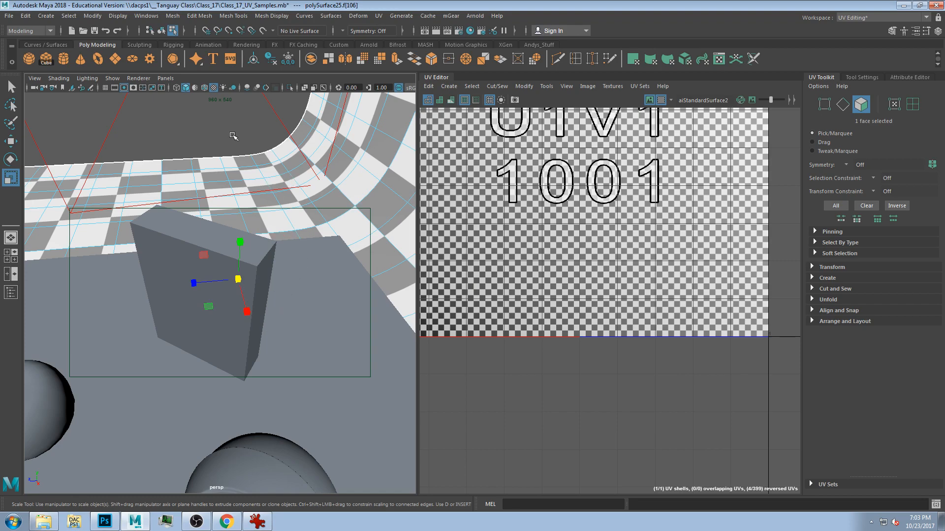
key(w)
click(247, 162)
scroll(256, 207, down, 8)
scroll(246, 312, up, 3)
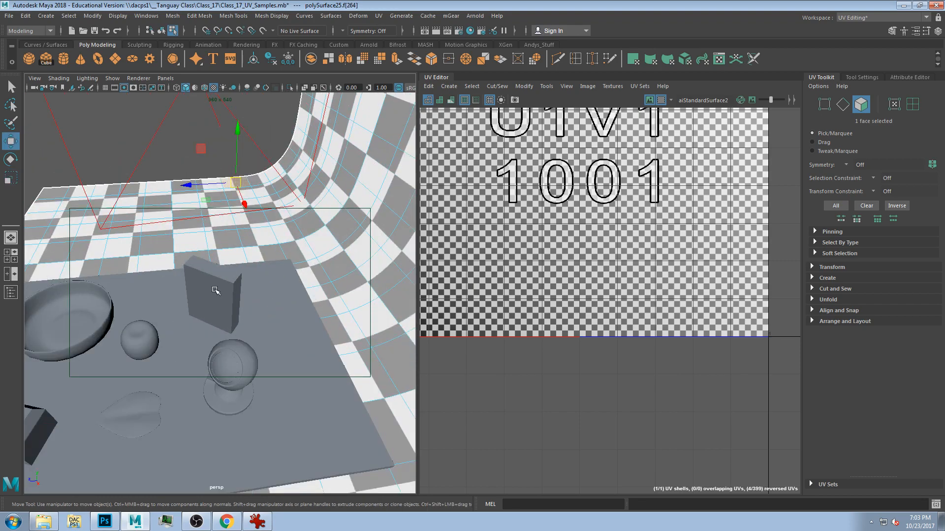
click(215, 291)
key(f)
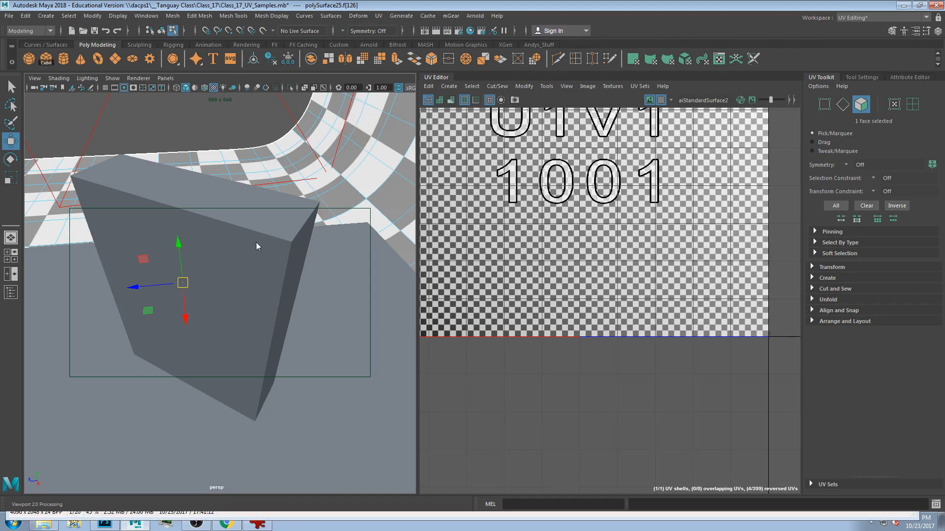
right_drag(273, 235, 282, 226)
click(242, 239)
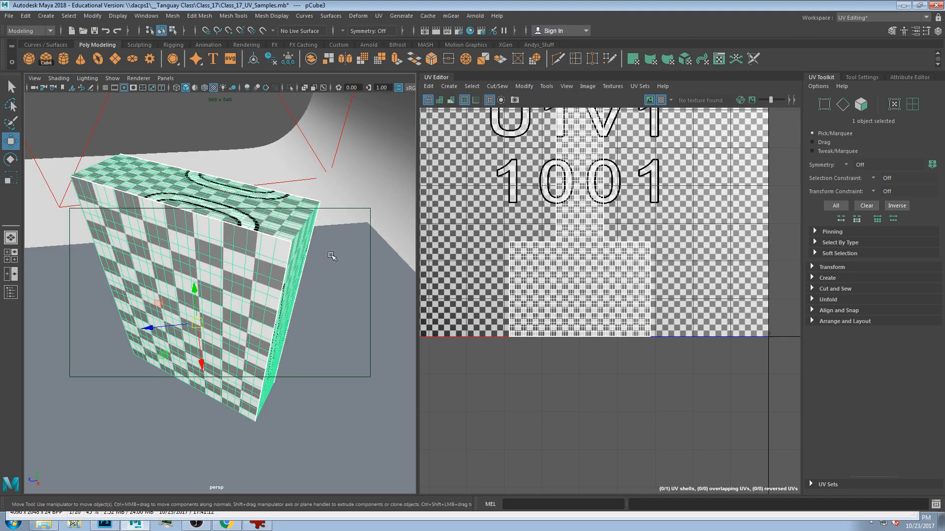
alt+drag(270, 266, 339, 248)
Select all of the box's UVs in the UV layout and delete them
scroll(587, 190, down, 5)
alt+middle_drag(584, 155, 546, 301)
drag(480, 217, 598, 456)
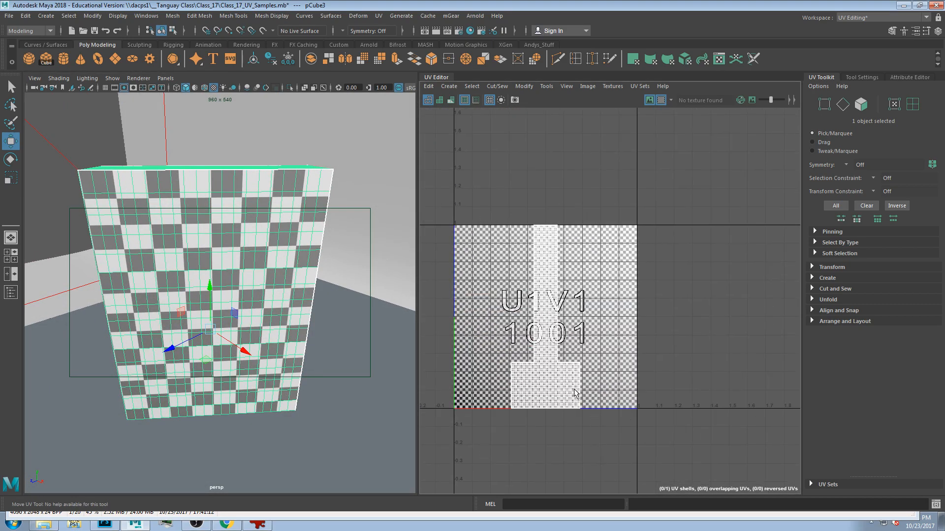
key(F12)
drag(595, 435, 491, 144)
key(Delete)
alt+drag(276, 211, 299, 234)
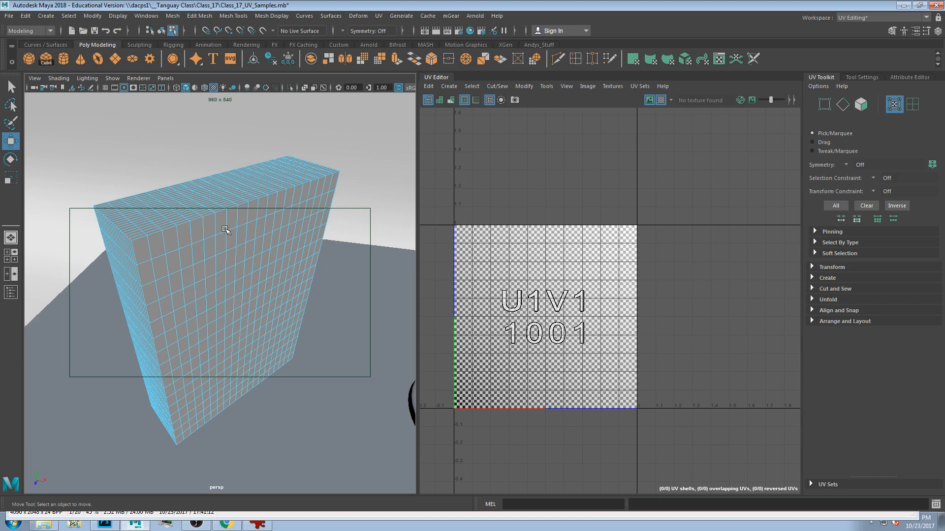
Apply a planar projection to the whole box and view the checker pattern on its sides
click(266, 224)
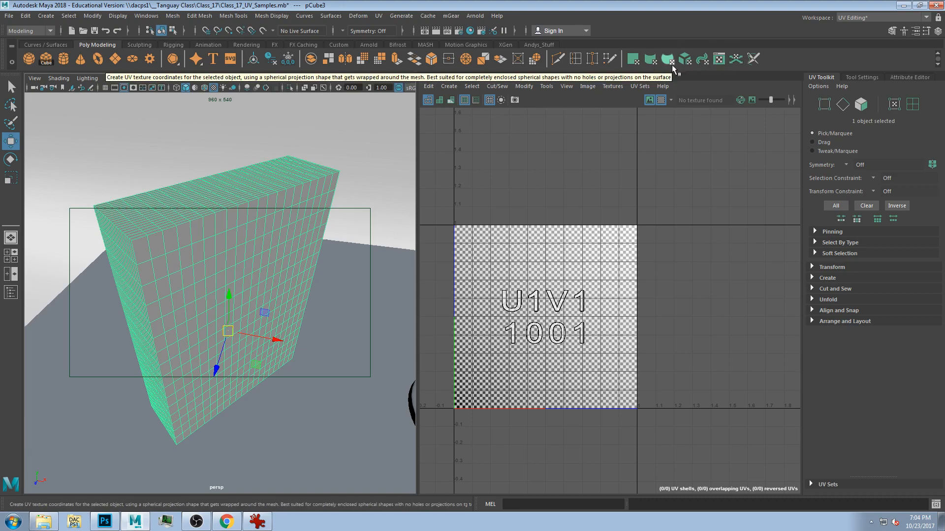
click(635, 60)
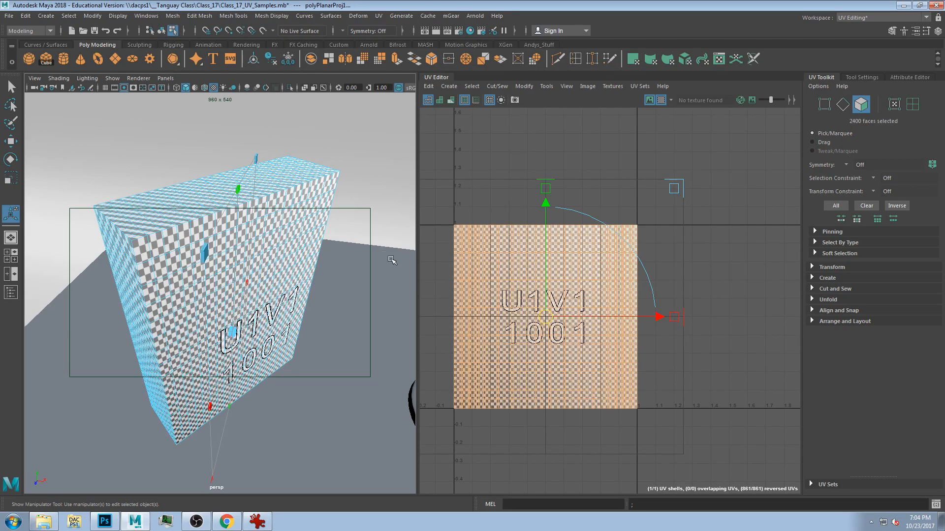
scroll(263, 321, down, 6)
alt+drag(251, 290, 276, 331)
scroll(276, 317, up, 8)
scroll(241, 342, down, 8)
key(w)
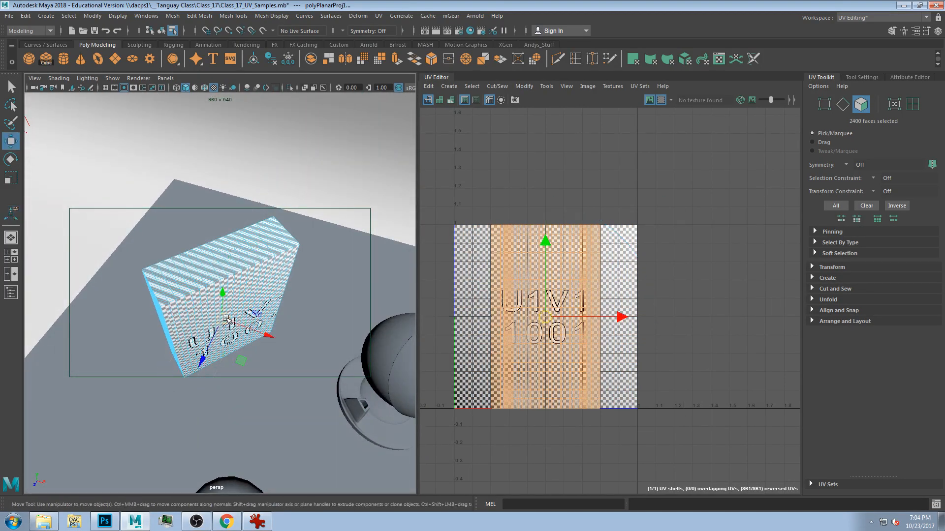
Resize the whole box's planar projection with its manipulator, then isolate the box and view the projection from above
key(ctrl+z)
key(t)
mouse_move(225, 321)
mouse_down()
mouse_move(269, 330)
mouse_move(257, 316)
mouse_move(261, 300)
mouse_move(225, 265)
mouse_move(167, 323)
mouse_up()
key(ctrl+z)
mouse_move(215, 270)
mouse_down()
mouse_move(215, 283)
mouse_move(216, 253)
mouse_up()
alt+drag(241, 288, 244, 310)
key(ctrl+1)
alt+drag(260, 345, 249, 395)
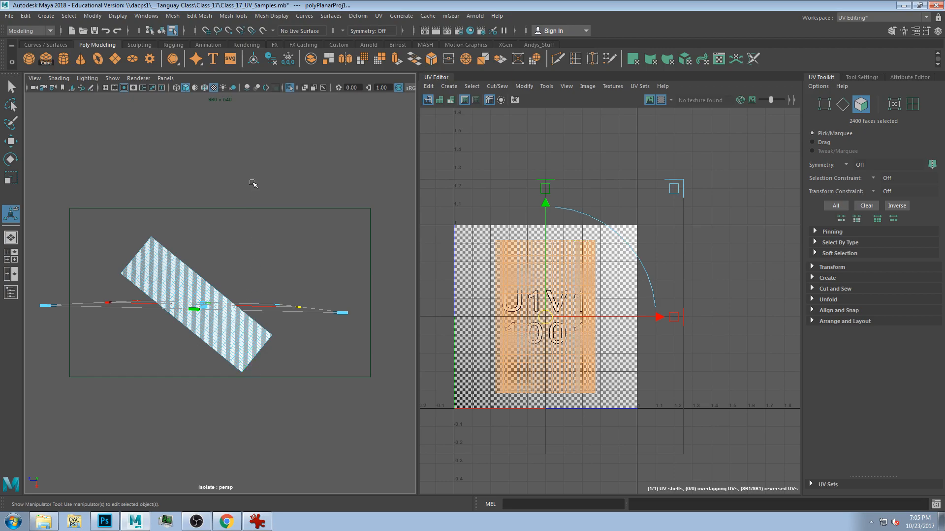
alt+drag(227, 347, 220, 254)
Undo the projection adjustments and the planar projection on the box
key(ctrl+z)
key(ctrl+z)
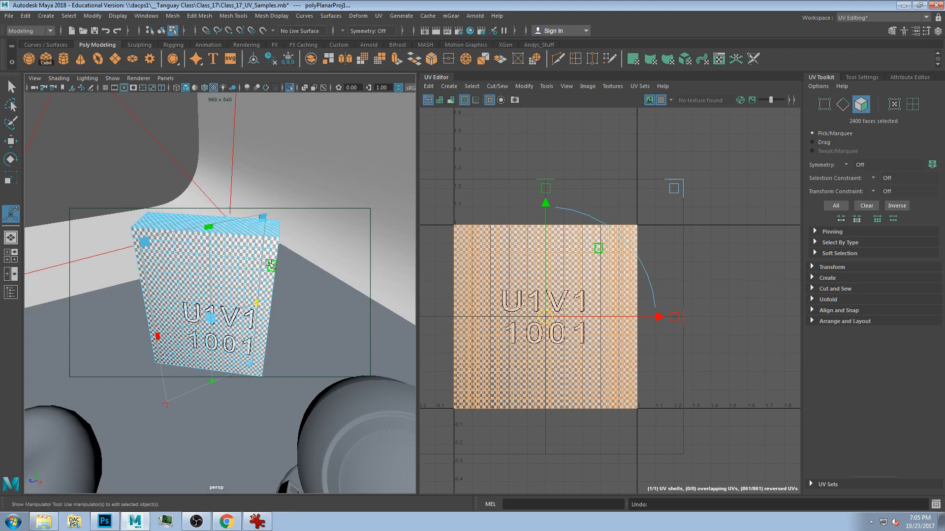
key(ctrl+z)
key(alt+Tab)
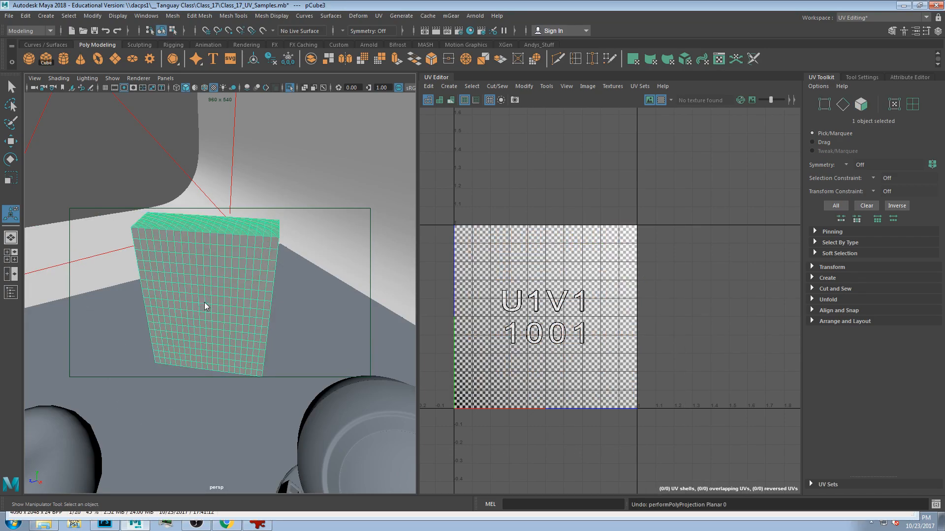
Switch to face selection, select a block of faces near the middle of the box's broad side and grow the selection repeatedly
key(q)
right_drag(209, 264, 201, 279)
click(201, 290)
alt+drag(200, 305, 208, 285)
scroll(220, 292, up, 5)
shift+click(201, 279)
shift+click(199, 303)
shift+click(216, 303)
shift+click(216, 279)
key(shift+period)
key(shift+period)
key(shift+period)
key(shift+period)
key(shift+period)
key(shift+period)
key(shift+period)
key(shift+period)
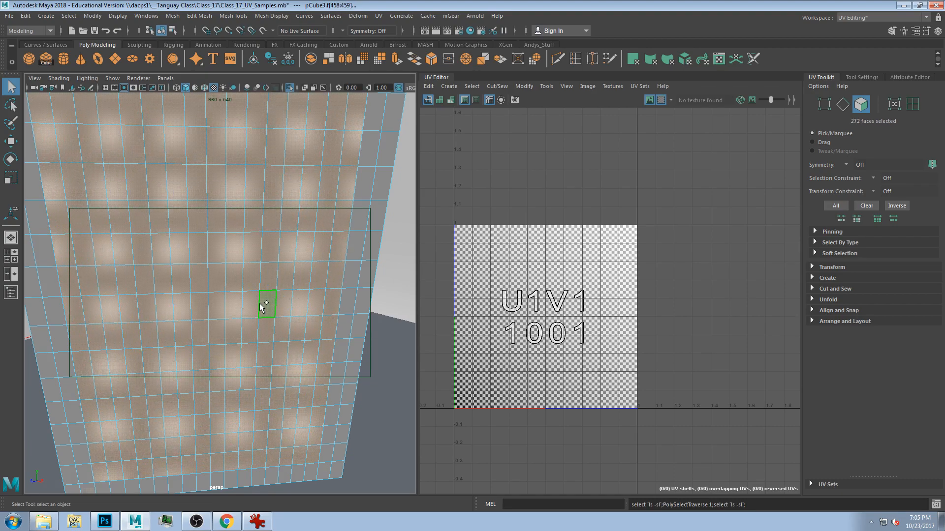
Add the broad side's remaining edge columns to the grown selection and check the faces along the box's upper edge
key(f)
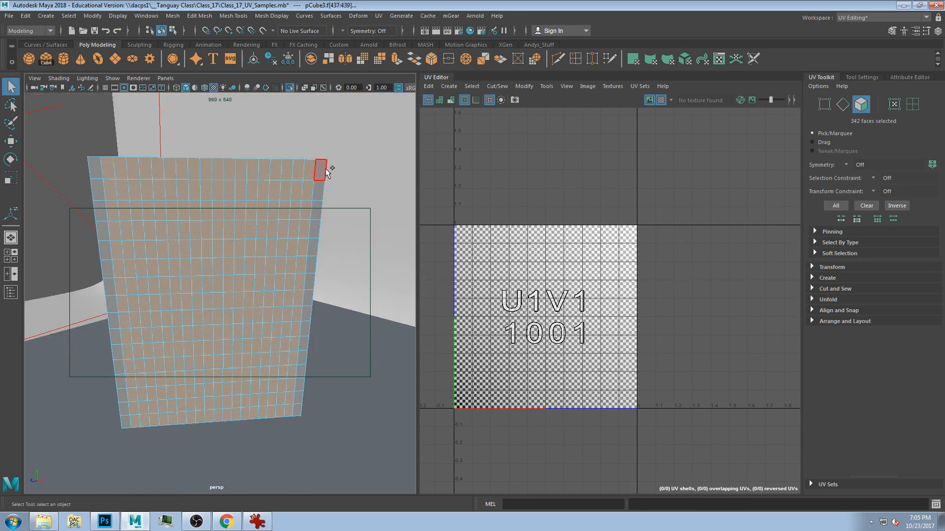
shift+double_click(298, 410)
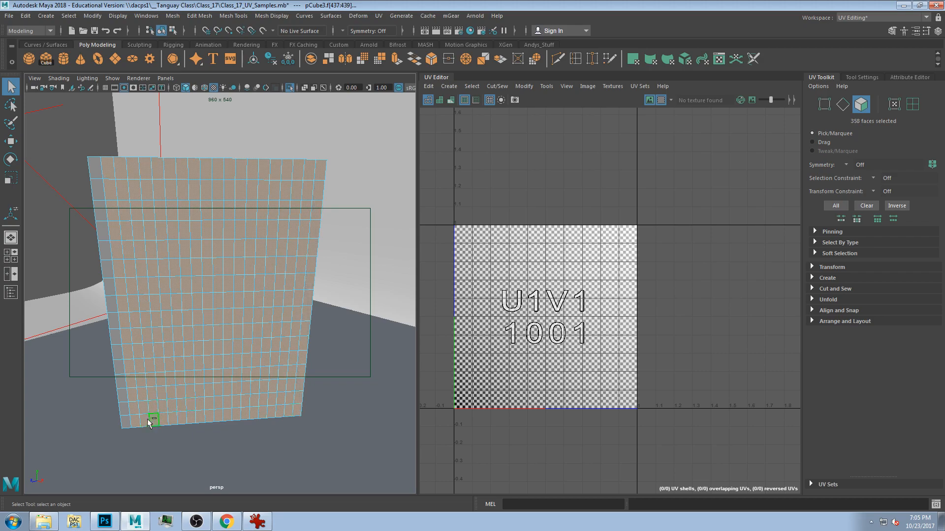
shift+double_click(97, 173)
alt+drag(225, 252, 224, 301)
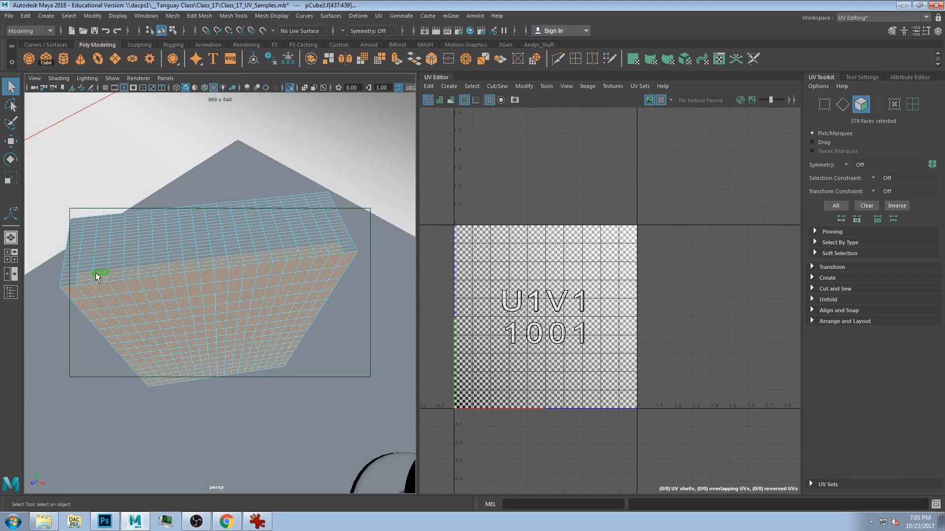
scroll(84, 278, up, 2)
scroll(83, 277, down, 2)
Select three adjoining faces near the middle of the broad side, grow the selection towards the upper edge and shrink it once
alt+drag(193, 325, 206, 294)
click(208, 294)
shift+click(217, 292)
shift+click(215, 306)
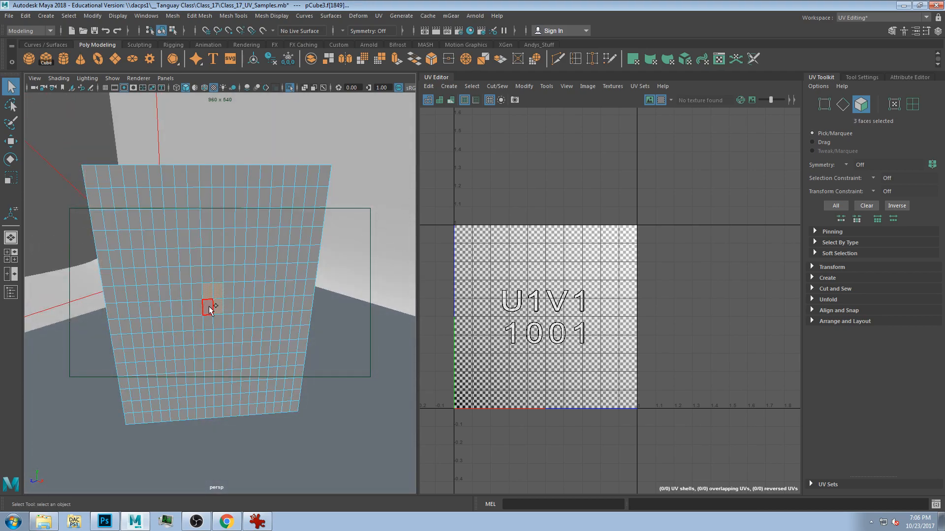
key(shift+period)
key(shift+period)
key(shift+period)
key(shift+period)
key(shift+period)
key(shift+period)
key(shift+period)
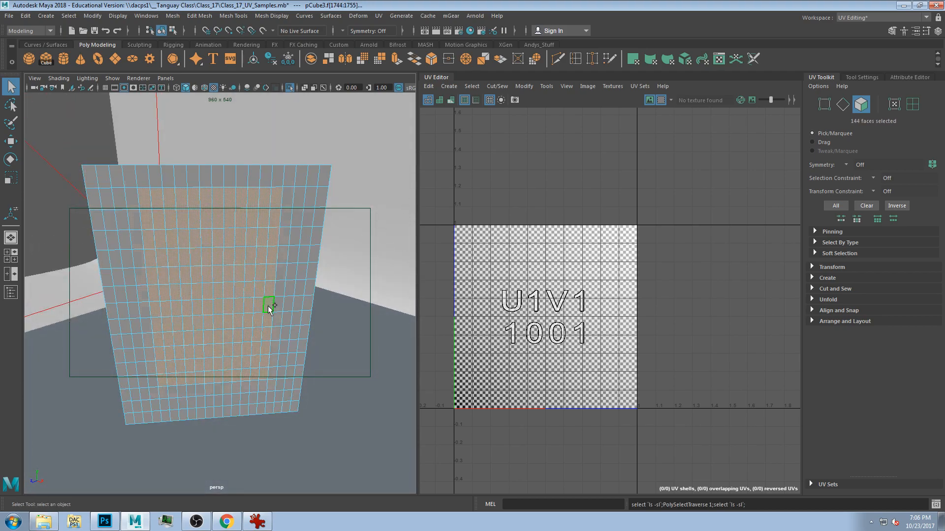
alt+drag(271, 311, 278, 344)
alt+drag(162, 285, 162, 290)
key(shift+comma)
Add the broad side's two outermost face columns and its bottom row to the selection
shift+click(72, 258)
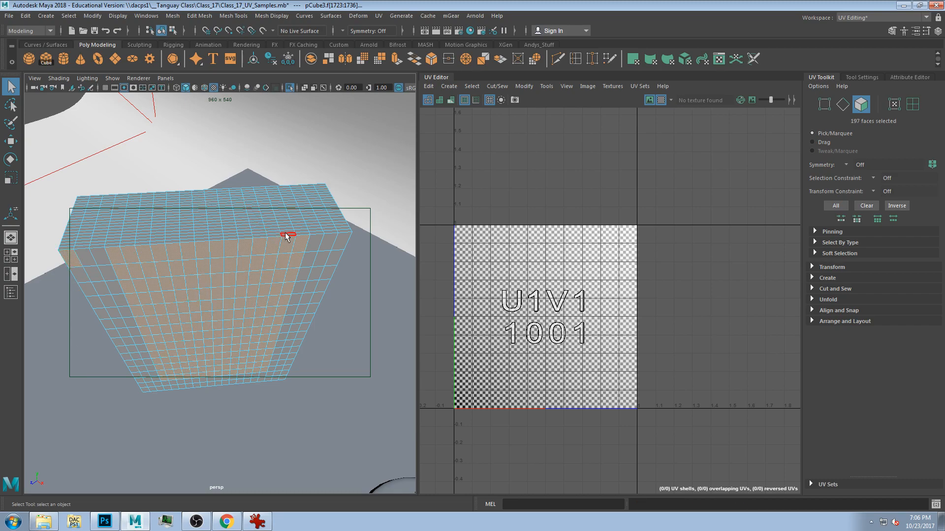
alt+drag(147, 364, 136, 432)
shift+double_click(134, 415)
shift+double_click(293, 399)
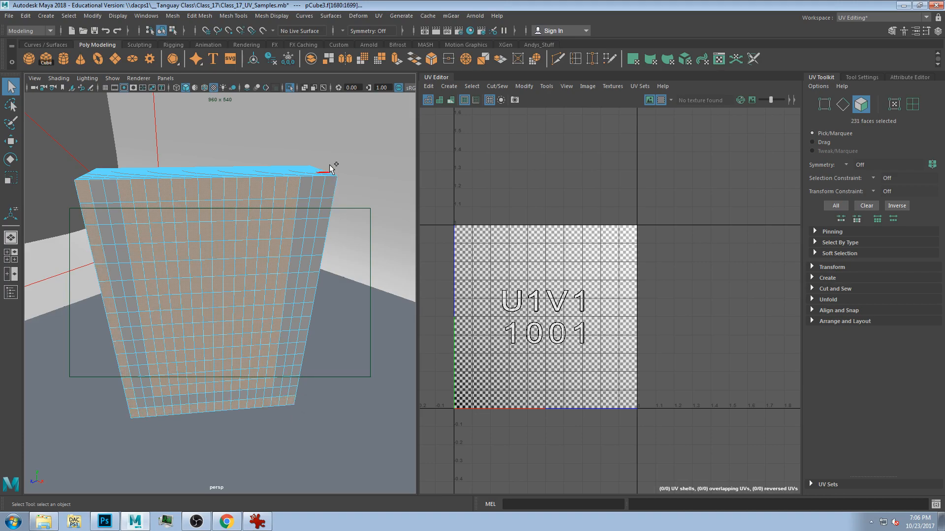
shift+double_click(329, 184)
Add the remaining face columns inside both outer edges to complete the selection of the whole broad side
shift+click(309, 182)
shift+double_click(278, 391)
shift+double_click(149, 402)
shift+double_click(113, 196)
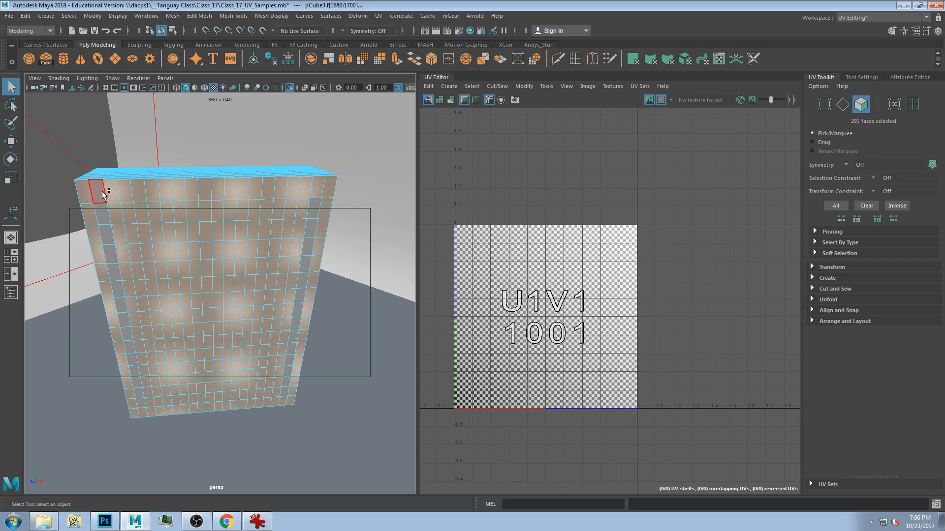
shift+double_click(141, 403)
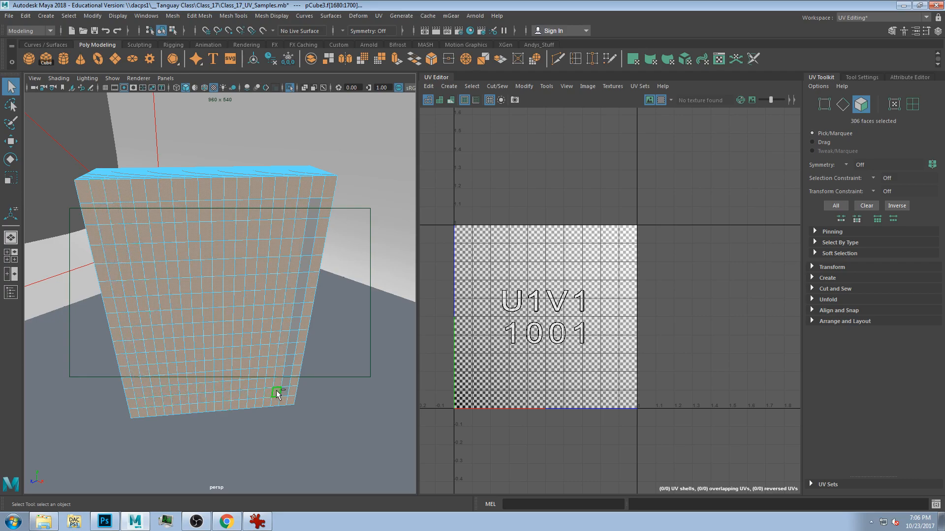
shift+double_click(315, 204)
alt+drag(315, 204, 262, 244)
alt+right_drag(261, 244, 226, 257)
alt+drag(226, 257, 225, 259)
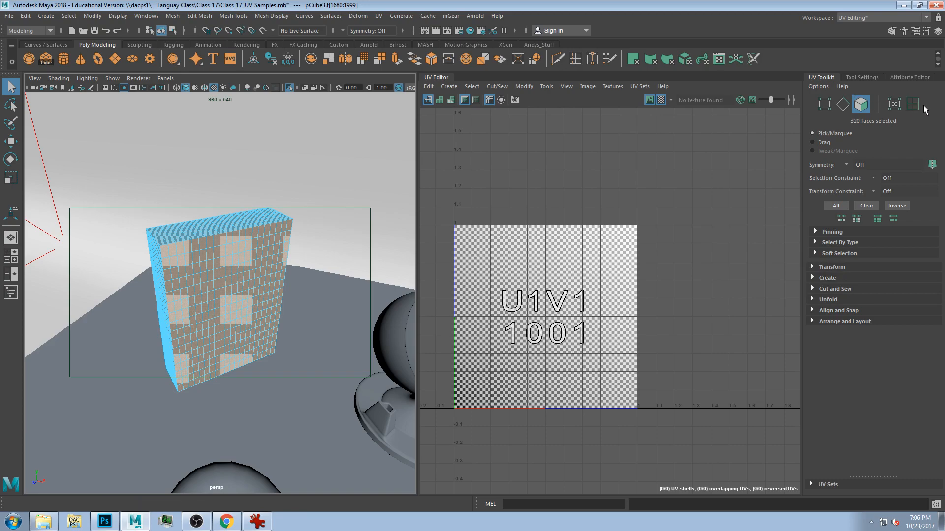
click(816, 233)
click(816, 283)
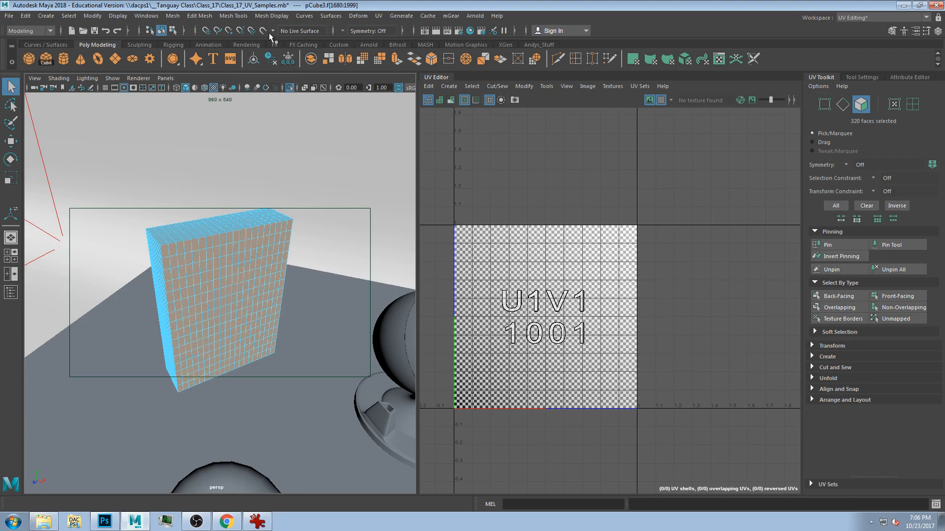
click(379, 16)
click(403, 29)
click(382, 18)
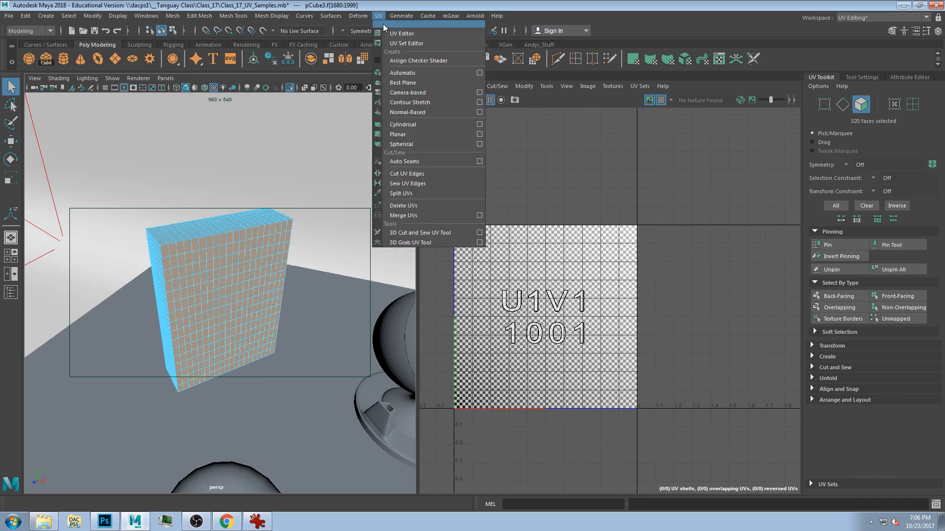
click(762, 112)
Apply a planar projection to the selected broad side and adjust it to narrow the shell to about two-thirds of the UV tile's width
alt+drag(272, 250, 246, 244)
click(633, 59)
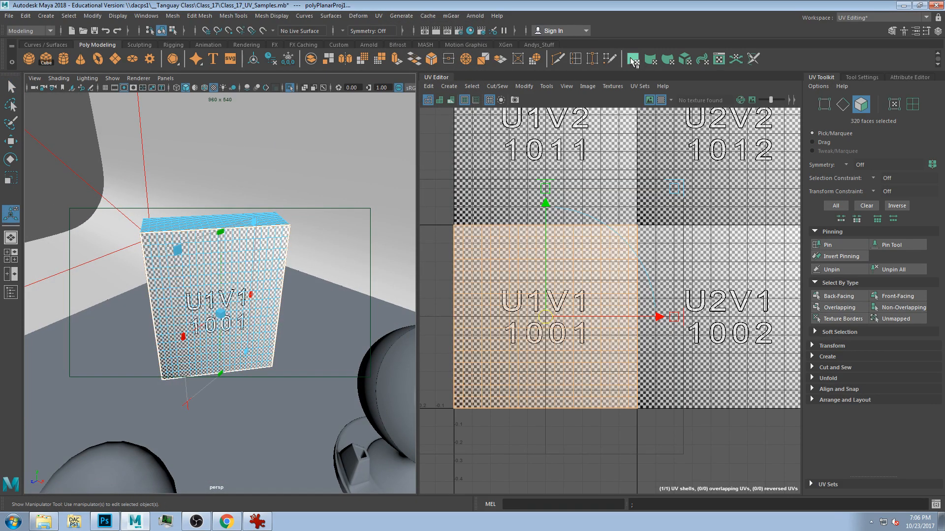
alt+drag(153, 295, 325, 295)
scroll(265, 292, up, 5)
key(f)
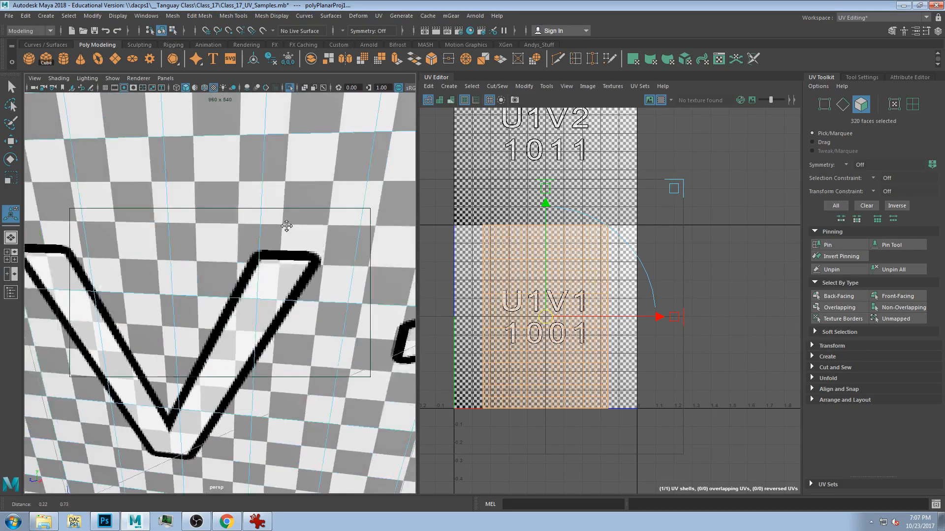
alt+drag(264, 219, 275, 212)
scroll(278, 224, down, 5)
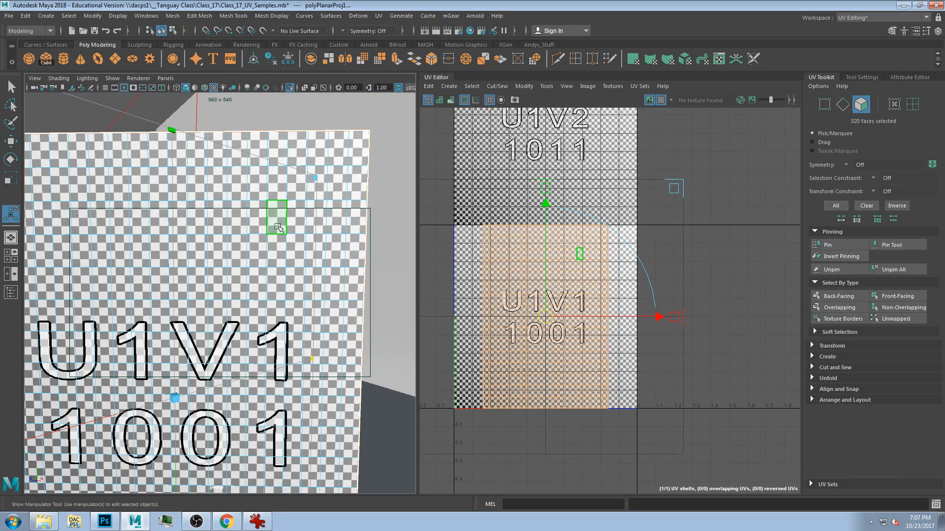
scroll(261, 261, down, 4)
alt+drag(262, 261, 276, 283)
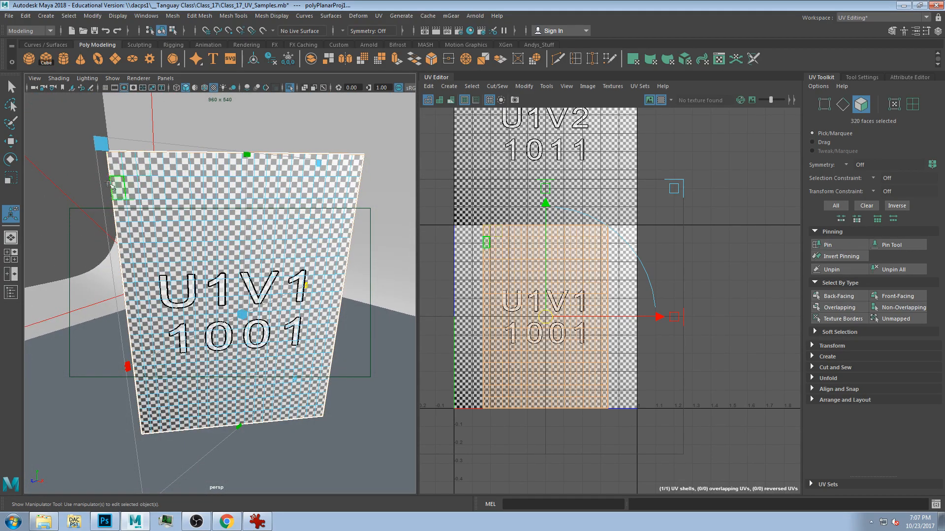
Select the broad side's UV shell and move it about 1.2 units along U into the neighbouring U2V1 tile
alt+middle_drag(618, 285, 618, 295)
click(697, 263)
key(alt+Tab)
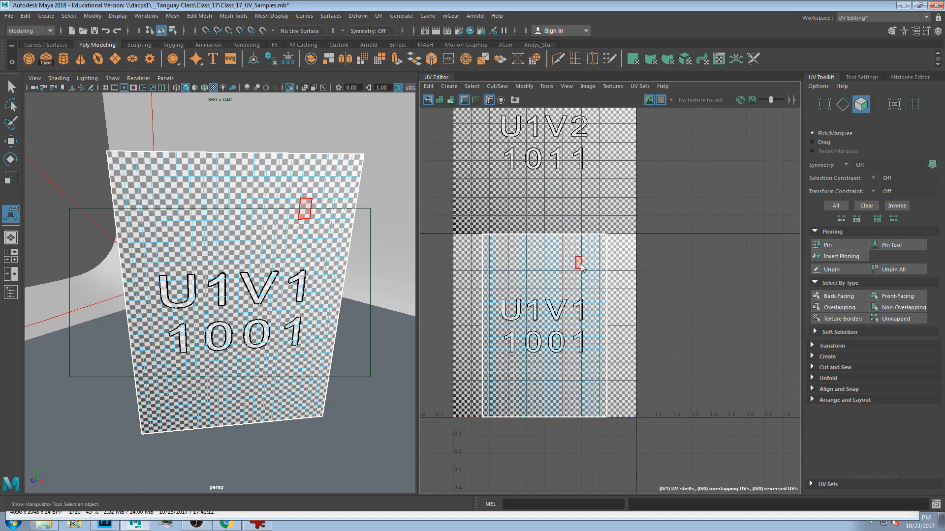
right_drag(524, 262, 538, 244)
click(560, 313)
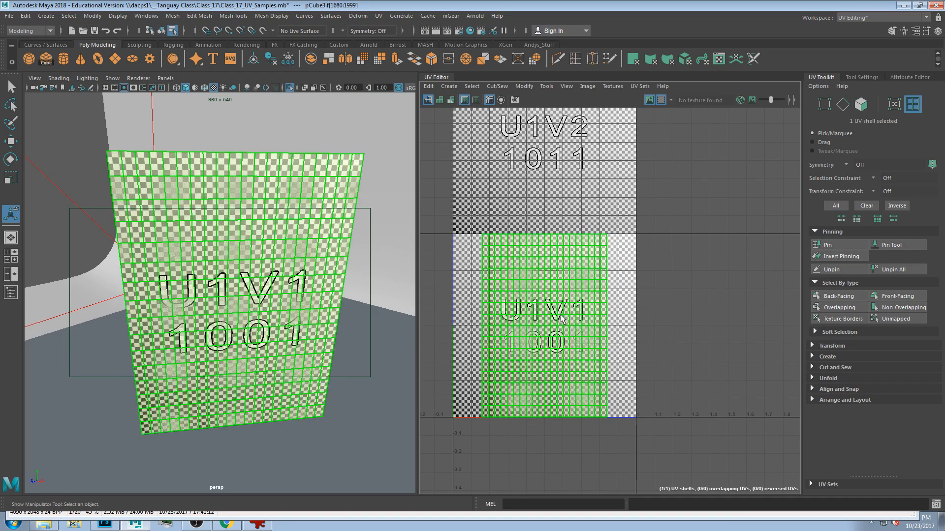
key(w)
drag(561, 329, 780, 330)
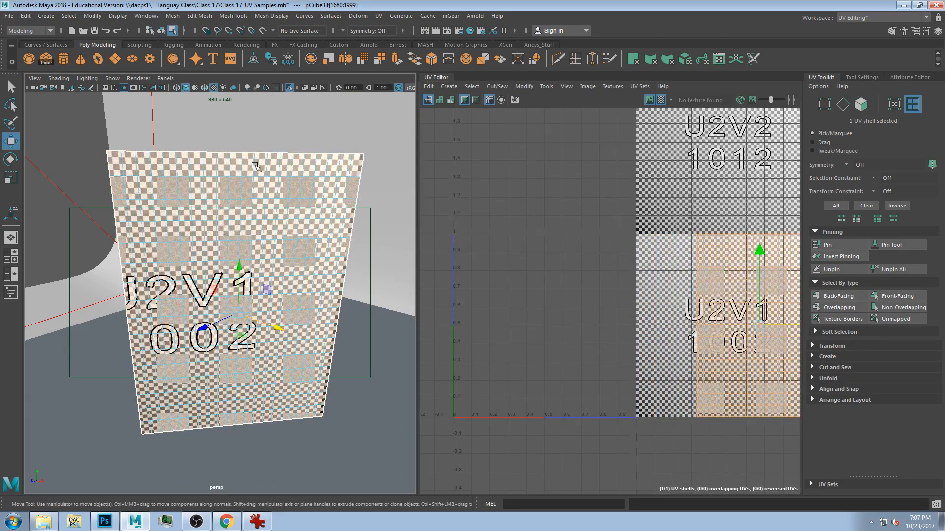
Try to select the top row of faces on the box's adjoining narrow side
alt+drag(249, 170, 251, 222)
click(251, 223)
alt+drag(306, 270, 263, 213)
click(281, 215)
shift+double_click(280, 216)
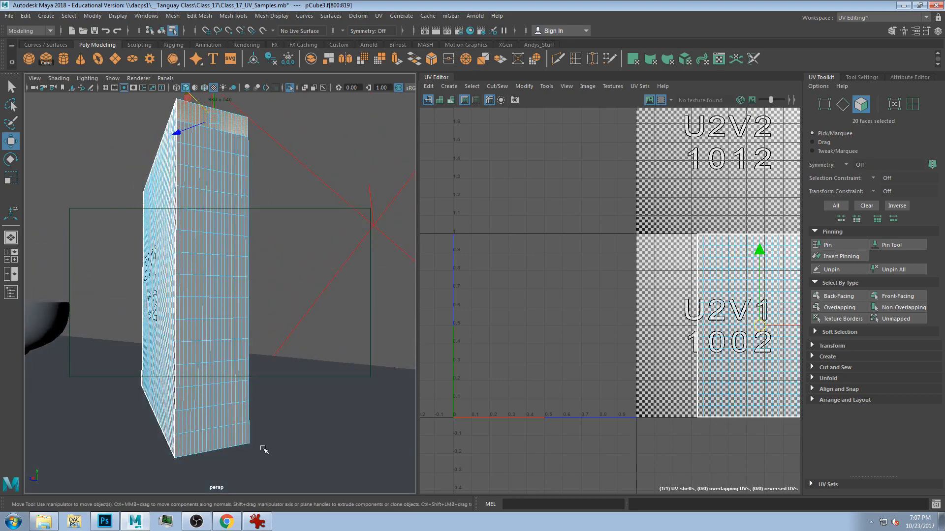
click(216, 265)
alt+drag(204, 179, 297, 190)
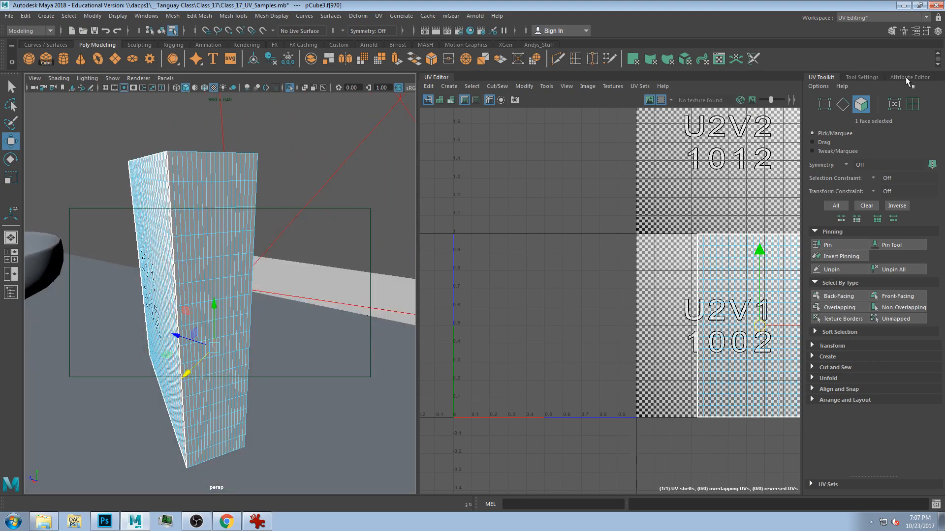
click(173, 167)
shift+double_click(255, 167)
click(215, 293)
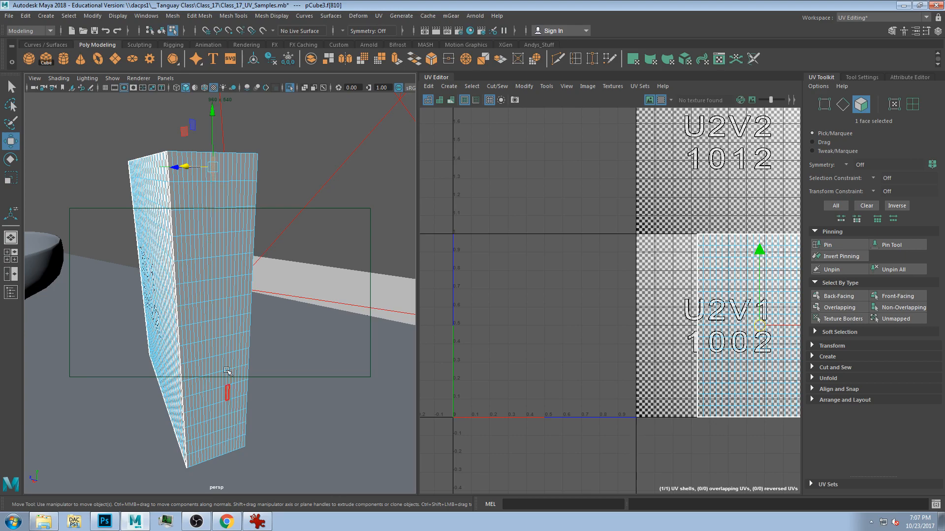
Try to select a stretch of faces down the middle of the narrow side, growing and shrinking the selection
click(209, 227)
click(211, 248)
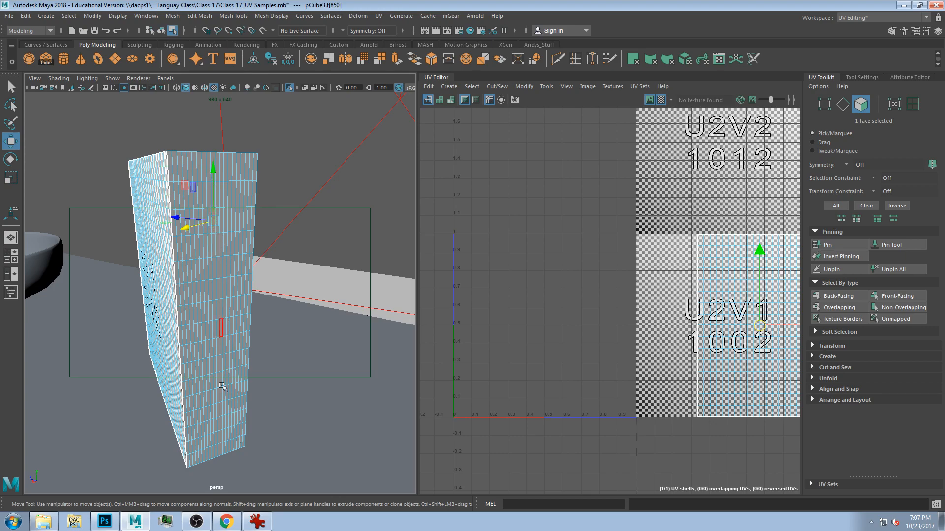
shift+double_click(219, 406)
click(218, 394)
shift+double_click(217, 245)
key(shift+period)
key(shift+period)
key(shift+period)
key(shift+comma)
key(shift+comma)
key(shift+comma)
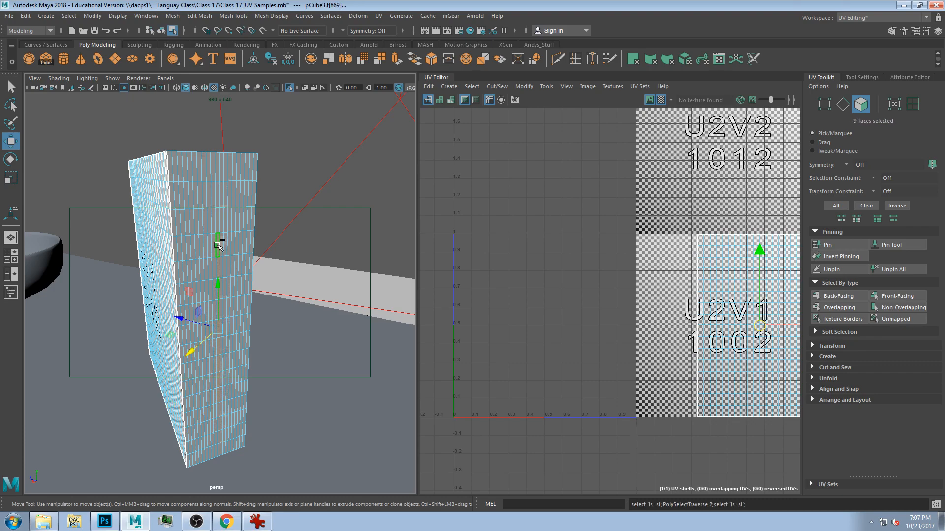
Pick a single face near the narrow side's centre and try to grow the selection outward from it
click(217, 283)
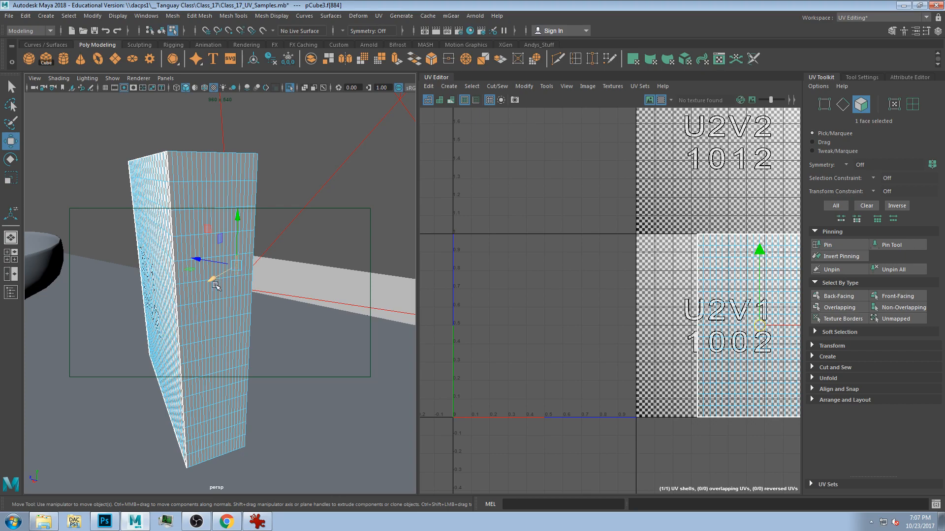
click(218, 308)
key(shift+period)
key(shift+period)
key(shift+period)
key(shift+period)
key(shift+period)
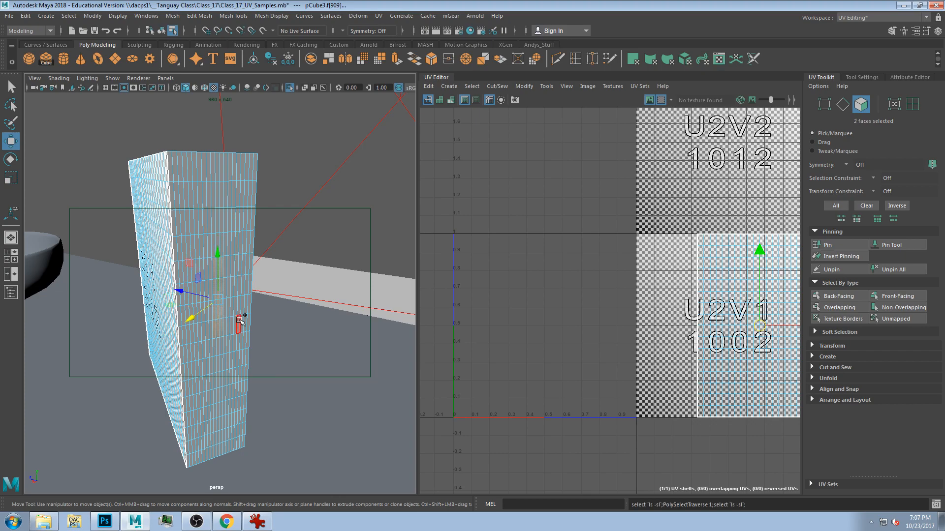
Open the box's polyCube3 history attributes and reduce its subdivisions to 6 in width and 5 in height
alt+drag(278, 201, 300, 239)
click(910, 77)
click(936, 104)
click(937, 104)
click(936, 104)
click(936, 104)
click(808, 105)
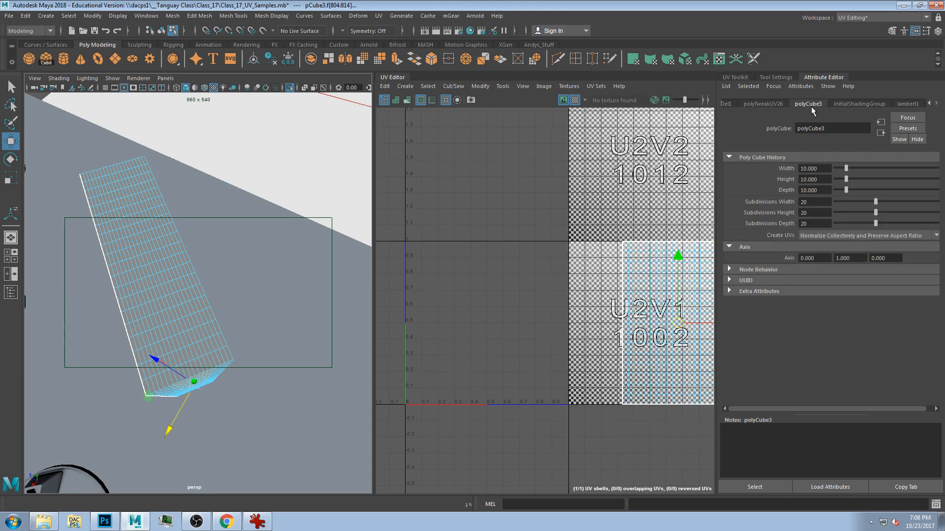
drag(860, 201, 843, 212)
alt+drag(74, 315, 73, 273)
alt+drag(121, 301, 165, 282)
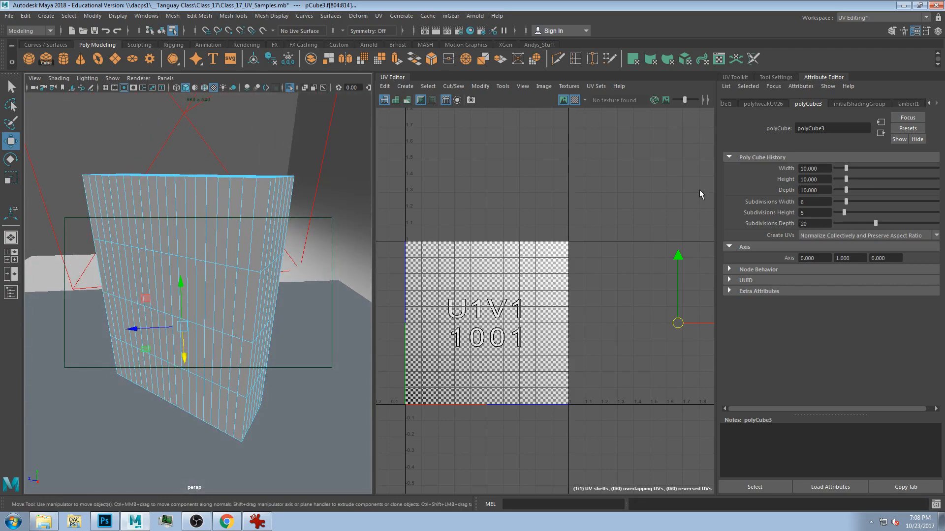
Set the box's subdivisions to 3 in width, 16 in height and 8 in depth
mouse_move(844, 213)
mouse_down()
mouse_move(867, 211)
mouse_move(867, 224)
mouse_move(851, 225)
mouse_up()
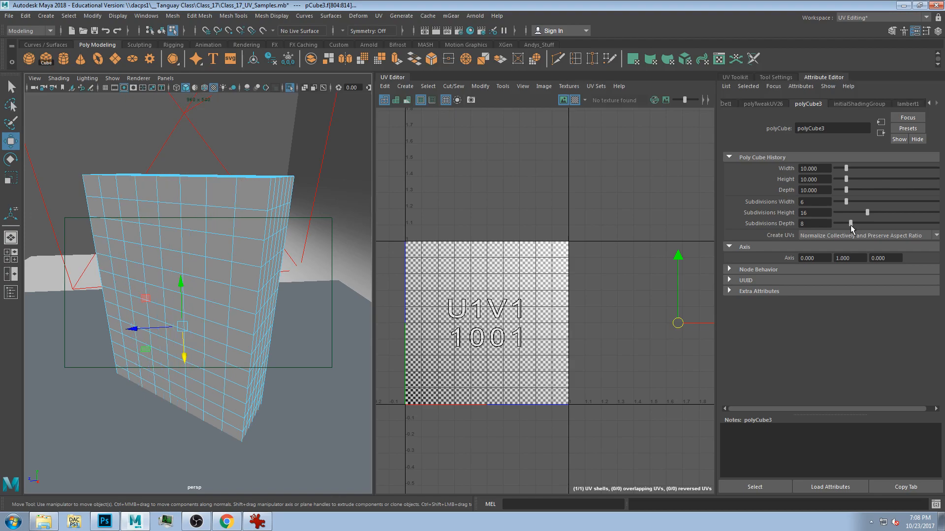
alt+drag(143, 217, 131, 265)
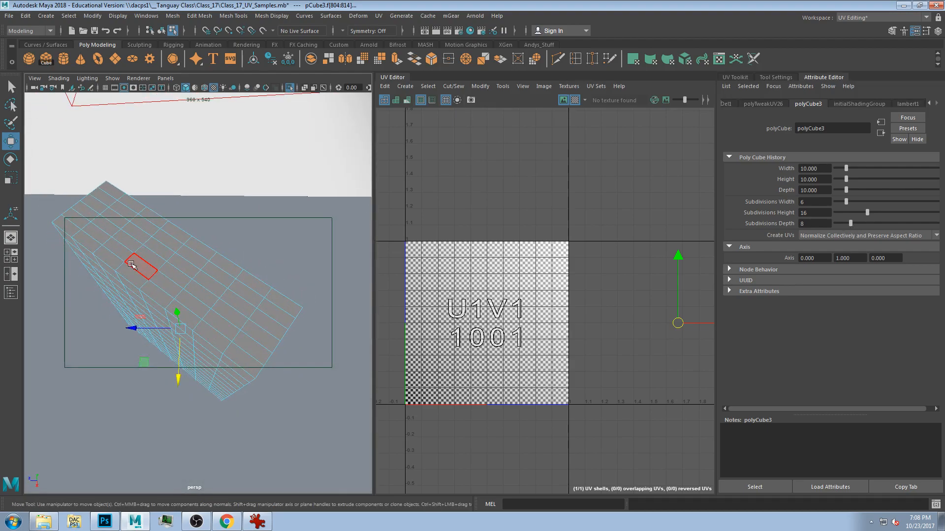
drag(846, 200, 840, 202)
alt+drag(178, 264, 152, 234)
scroll(515, 290, down, 5)
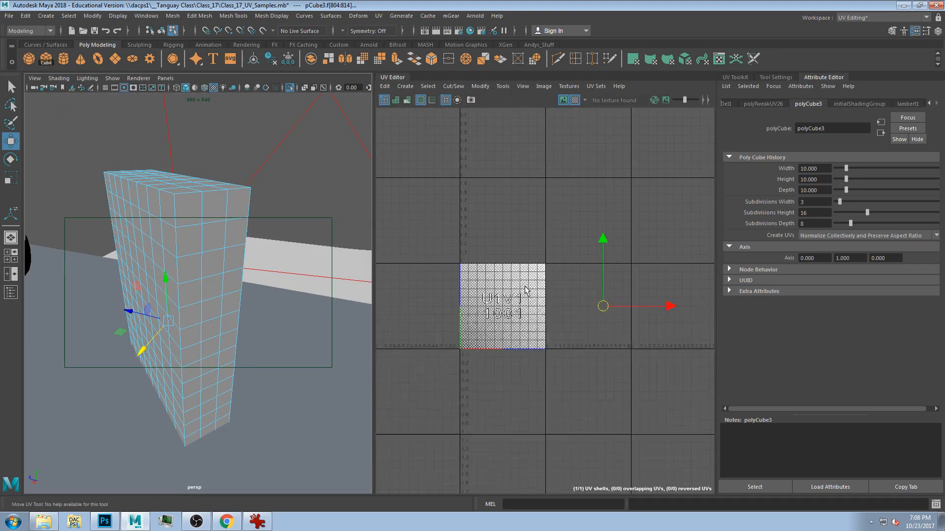
scroll(558, 285, up, 5)
key(f)
Try picking individual vertices on the box's broad side and return to object selection with the Rotate tool
alt+drag(347, 259, 226, 263)
click(209, 260)
key(F9)
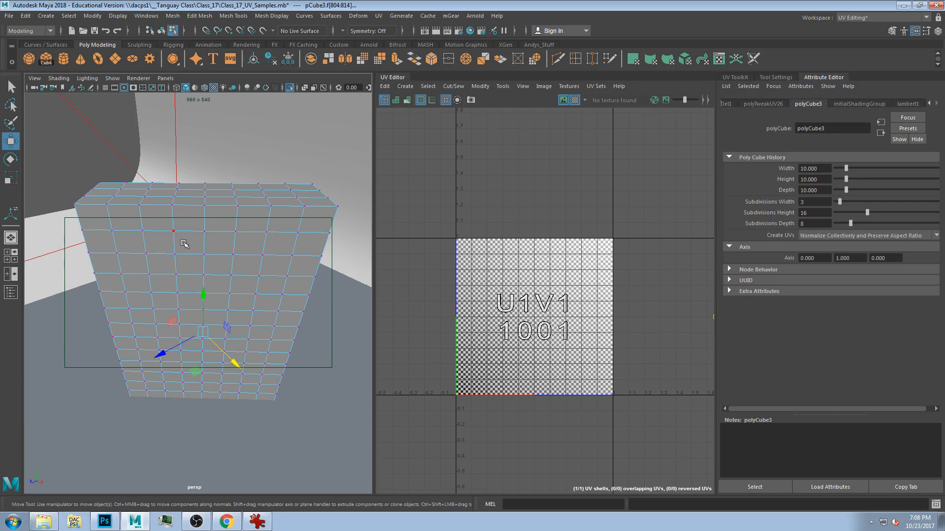
click(204, 255)
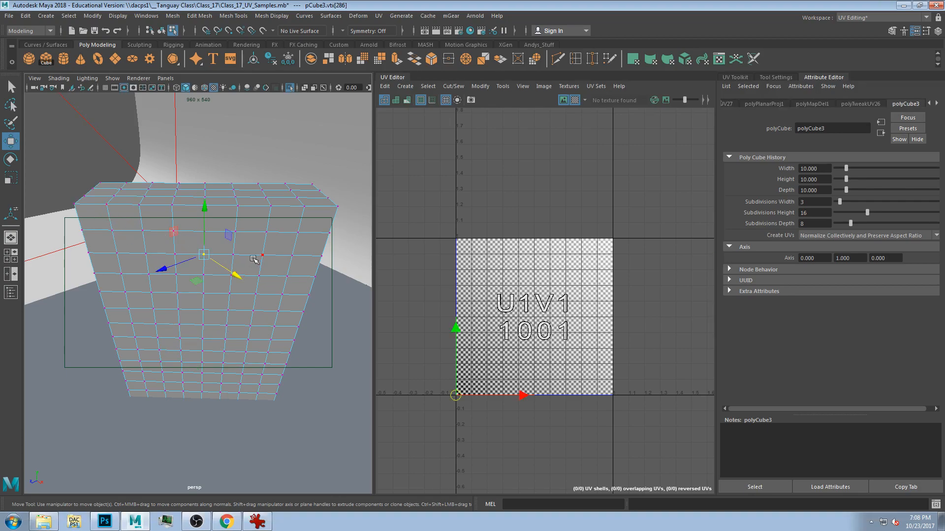
click(259, 276)
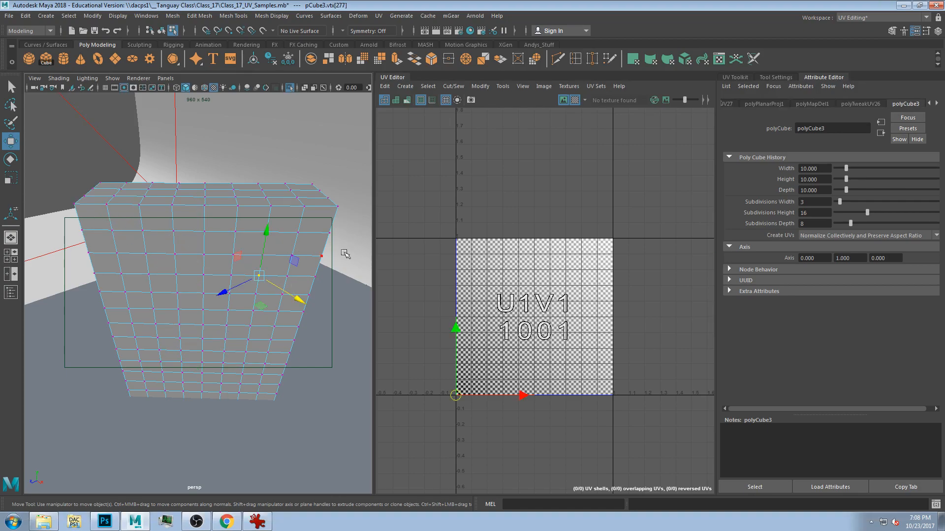
alt+drag(212, 216, 226, 232)
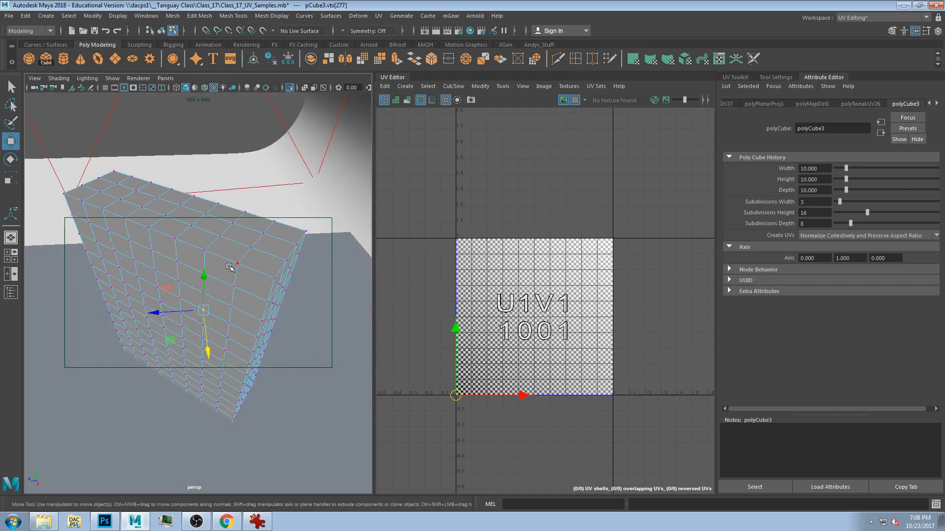
alt+drag(229, 264, 248, 252)
right_drag(248, 252, 230, 228)
key(e)
alt+drag(204, 369, 183, 336)
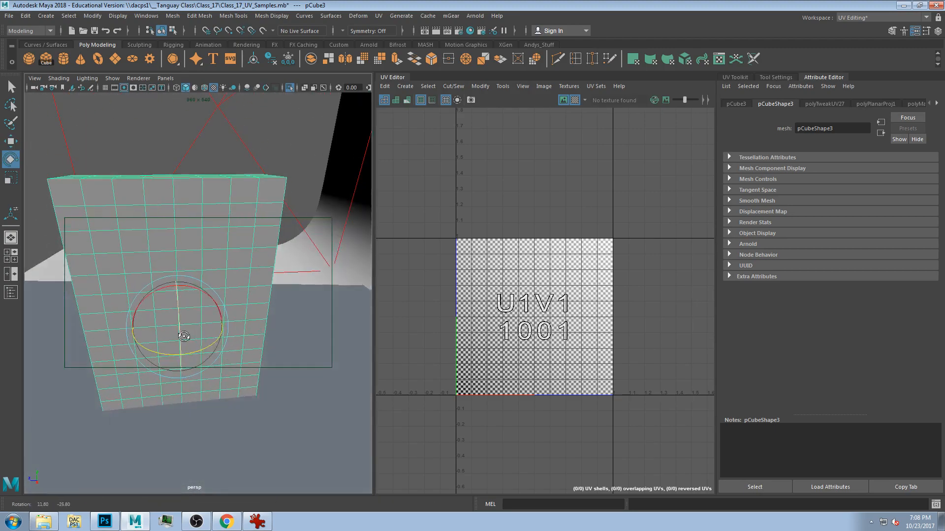
Switch to face selection, pick faces near the broad side's middle and shrink the transform manipulator
right_drag(186, 254, 176, 283)
click(169, 284)
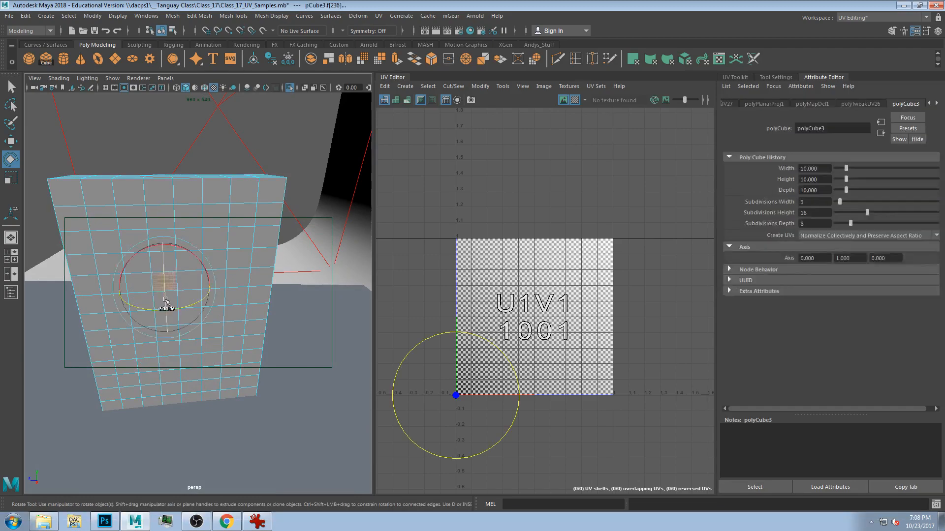
shift+click(166, 304)
click(240, 270)
key(minus)
key(minus)
key(minus)
key(minus)
Select a two-by-three block of faces in the broad side's middle, undo the accidental extrusion, and grow the selection outward
click(190, 282)
shift+click(165, 284)
shift+click(164, 301)
shift+click(165, 317)
shift+click(193, 302)
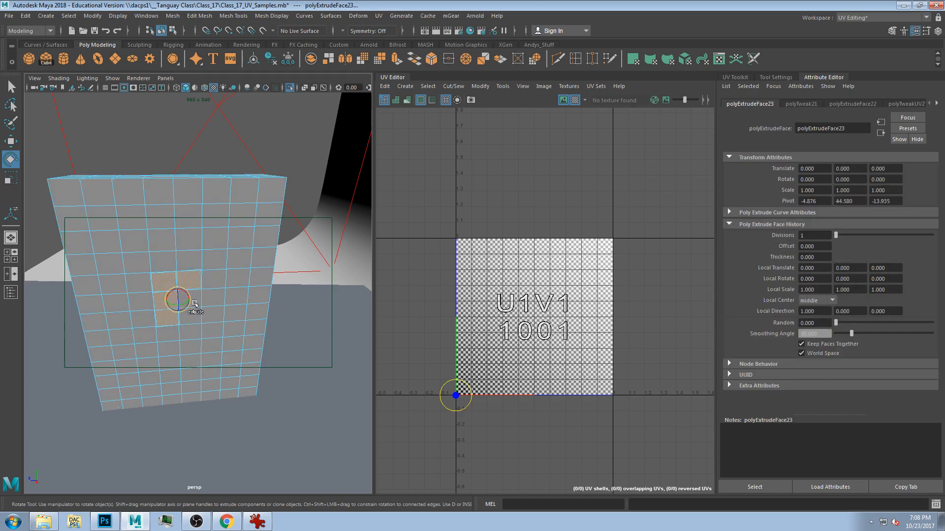
key(ctrl+z)
shift+click(192, 299)
shift+click(192, 317)
key(shift+period)
key(shift+period)
key(shift+period)
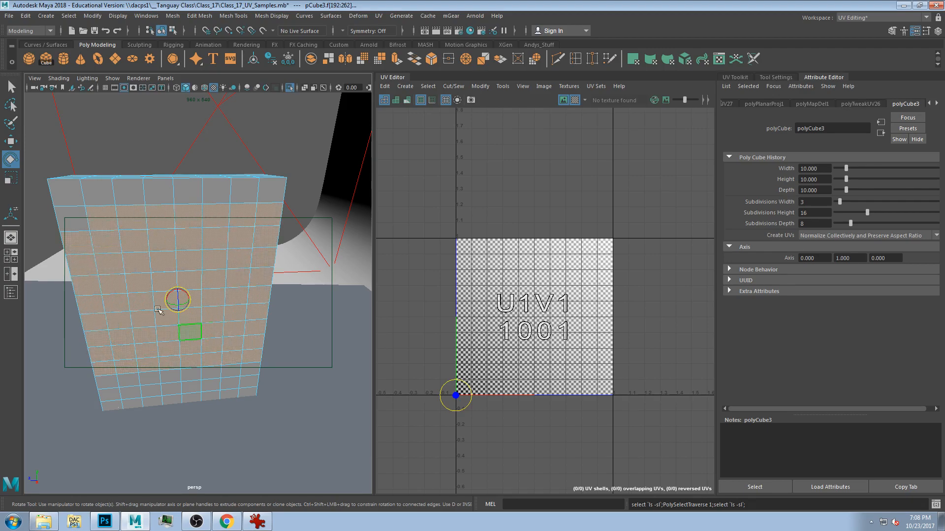
Add the top row and the remaining bottom rows to complete the selection of the whole broad side
shift+click(74, 194)
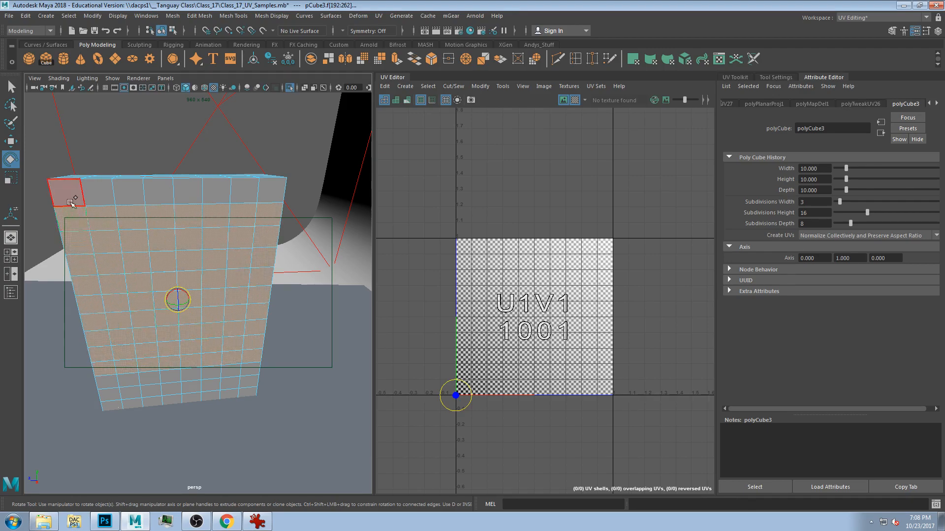
shift+double_click(279, 202)
shift+click(249, 382)
shift+double_click(108, 384)
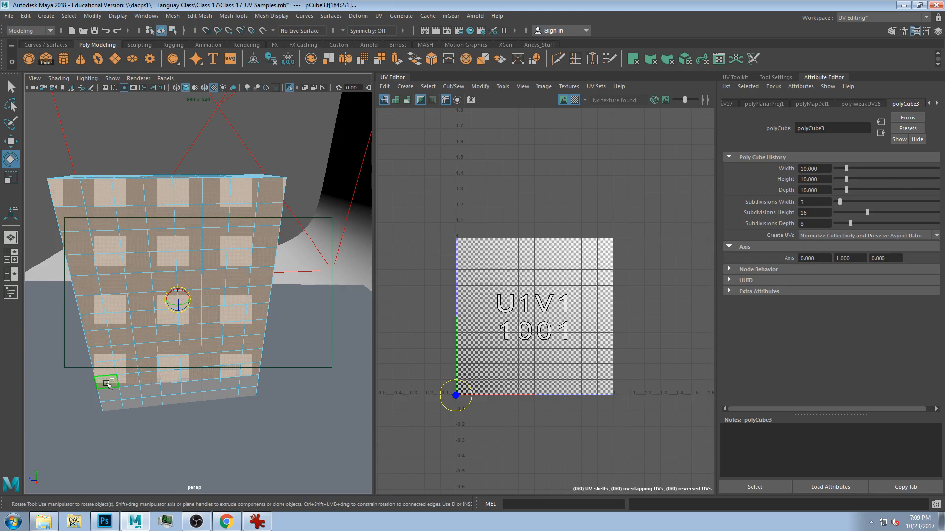
shift+double_click(248, 388)
shift+double_click(130, 404)
alt+drag(131, 404, 268, 324)
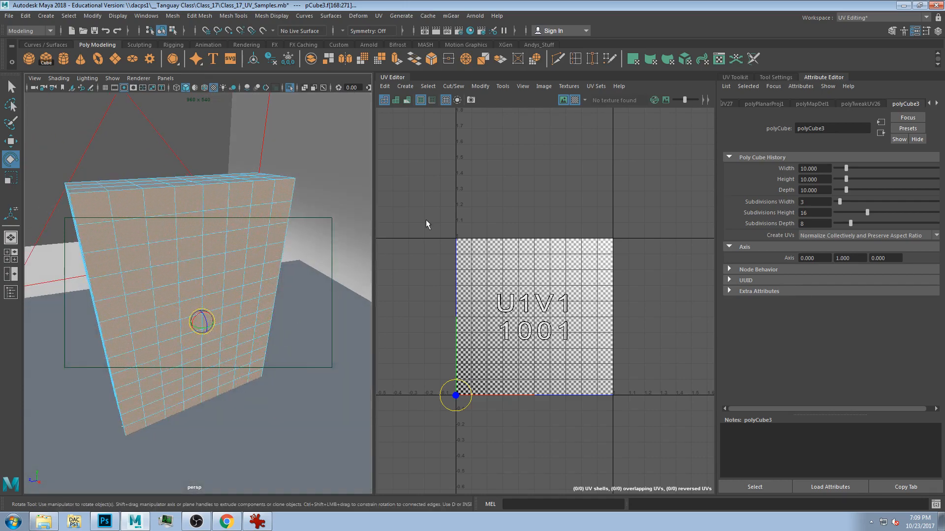
Apply a planar projection to the selected broad side and widen the projection to 13.521
click(632, 60)
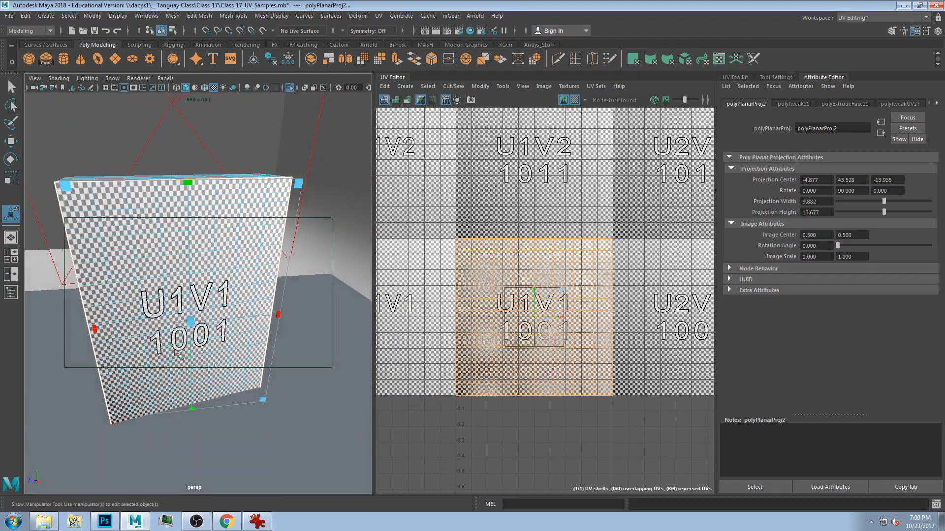
drag(278, 314, 315, 311)
alt+drag(260, 324, 195, 312)
scroll(220, 317, up, 5)
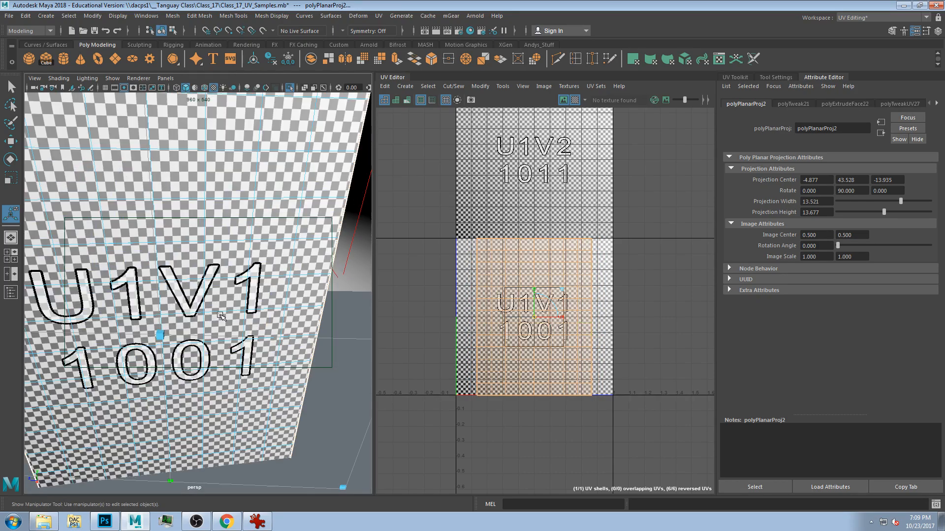
Fine-tune the projection width to 13.569 and move the UV shell about one unit along U into the U2V1 tile
scroll(220, 318, down, 5)
drag(306, 318, 306, 318)
scroll(487, 329, down, 1)
key(w)
drag(528, 320, 658, 318)
Extrude a corner face of the box's top with zero thickness and add the neighbouring end faces to the selection
alt+drag(75, 175, 55, 220)
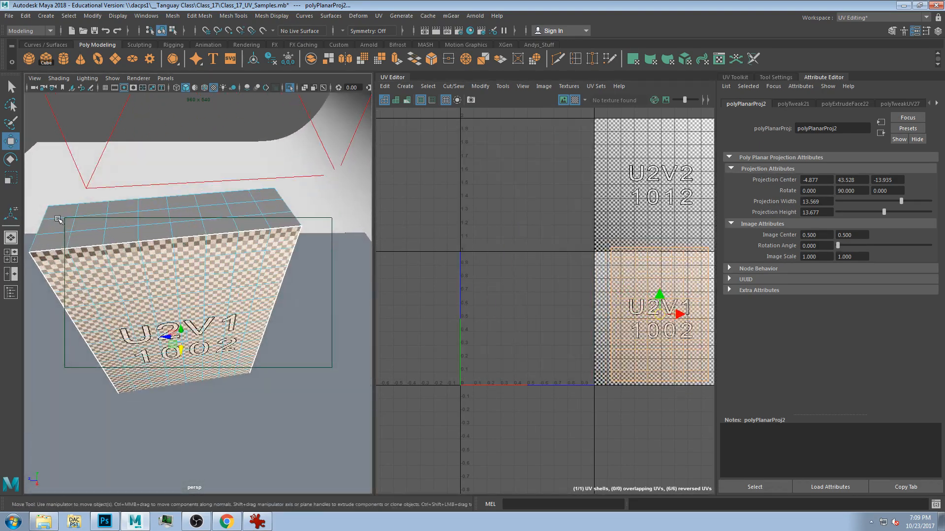
click(55, 217)
key(ctrl+e)
shift+click(47, 226)
shift+click(93, 212)
shift+click(97, 224)
shift+click(116, 236)
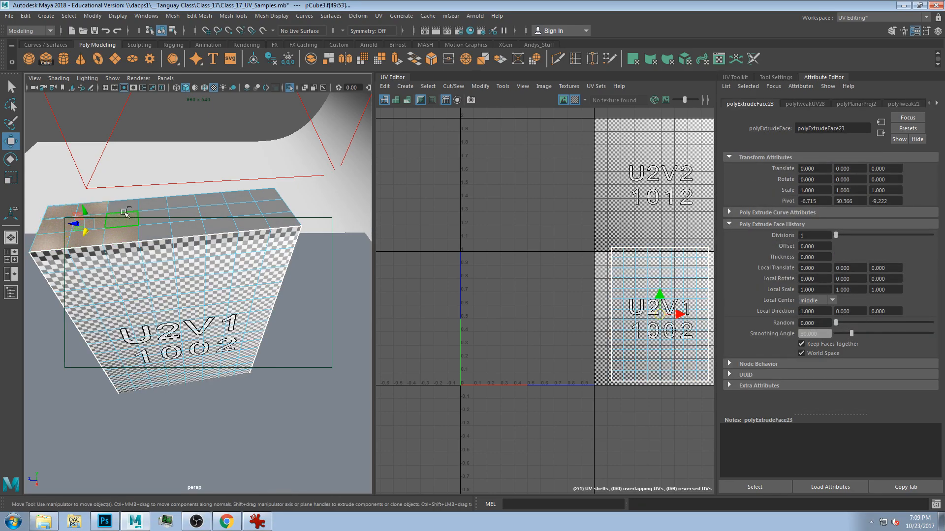
Extend the selection on the box's top through the middle columns of faces
shift+click(130, 207)
shift+click(156, 232)
shift+click(157, 219)
shift+click(165, 206)
shift+click(187, 202)
shift+click(156, 217)
shift+click(189, 214)
shift+click(200, 227)
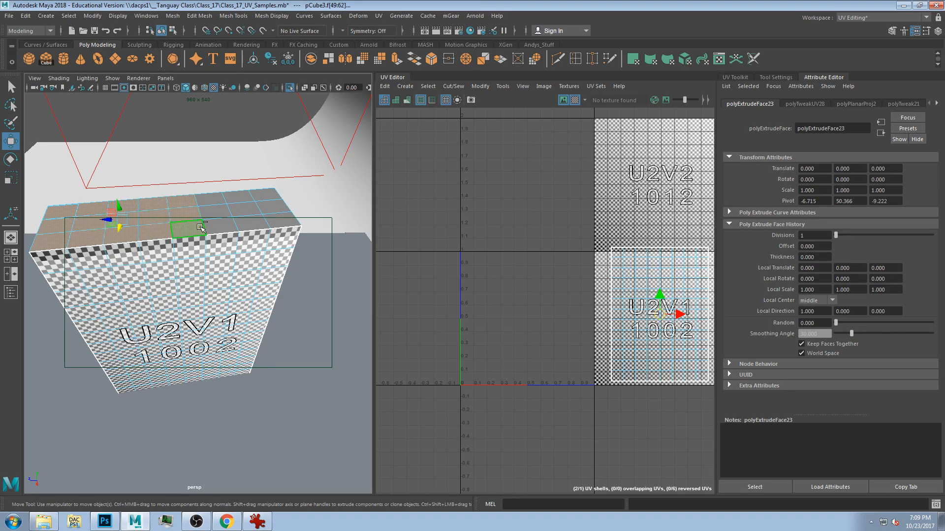
Add the remaining columns of faces toward the far end to cover the whole top of the box
shift+click(215, 211)
shift+click(216, 226)
shift+click(212, 201)
shift+click(239, 201)
shift+click(242, 209)
shift+click(249, 222)
shift+click(273, 220)
shift+click(270, 217)
shift+click(271, 209)
shift+click(266, 197)
shift+click(282, 220)
Try a planar projection on the selected top faces, undo it and look through the UV commands
alt+drag(283, 234, 196, 252)
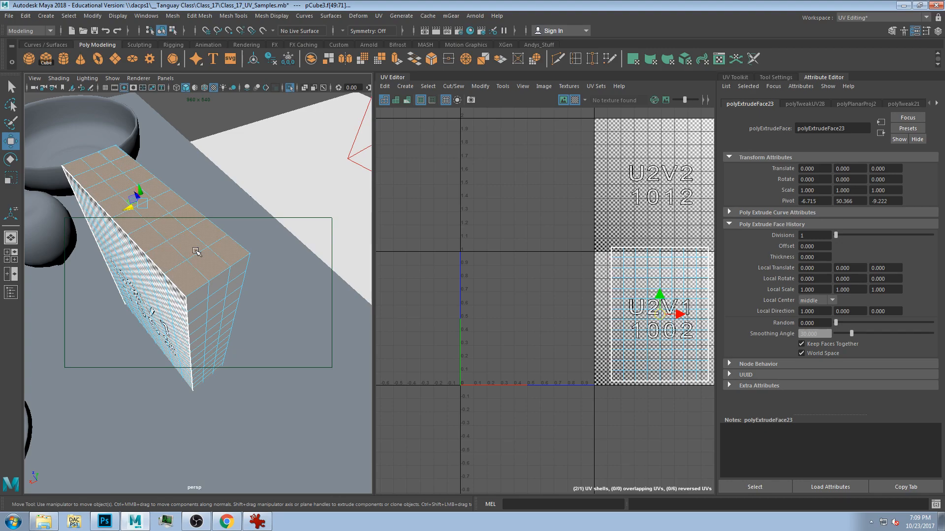
alt+drag(187, 232, 229, 231)
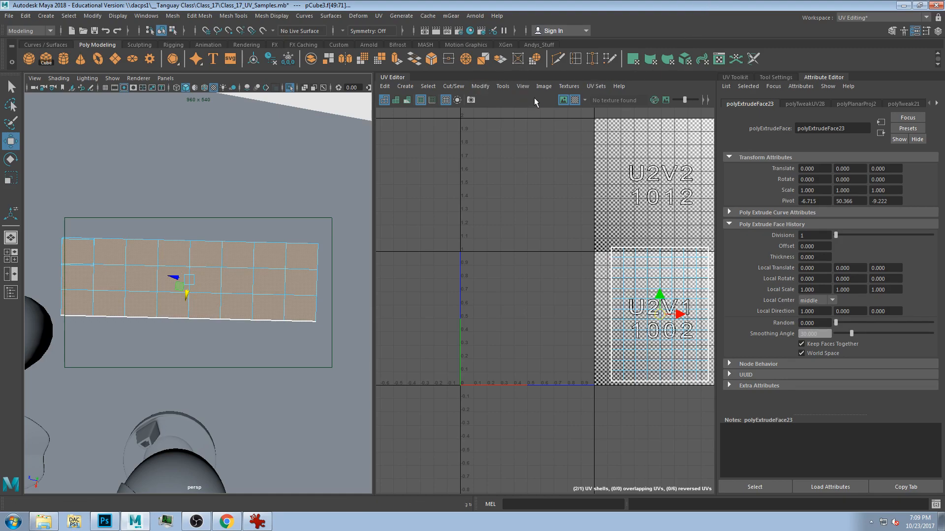
click(633, 59)
key(ctrl+z)
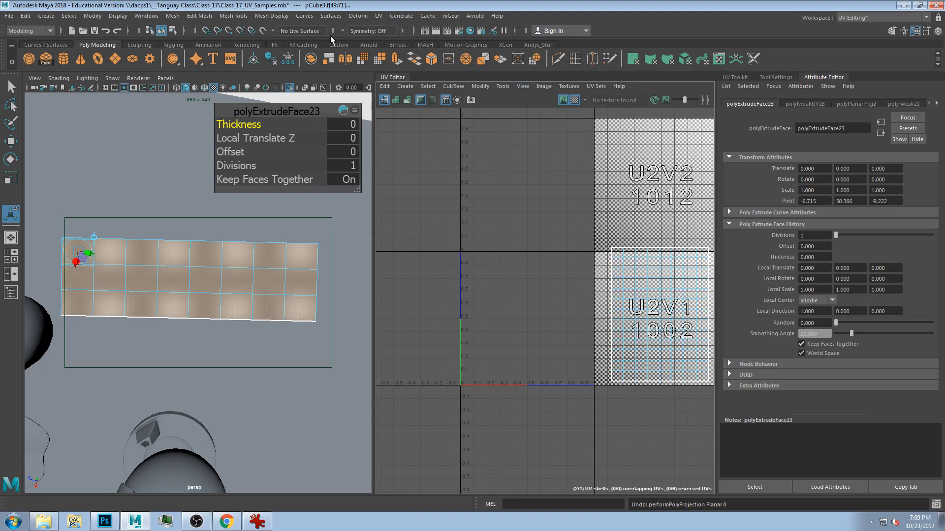
click(379, 16)
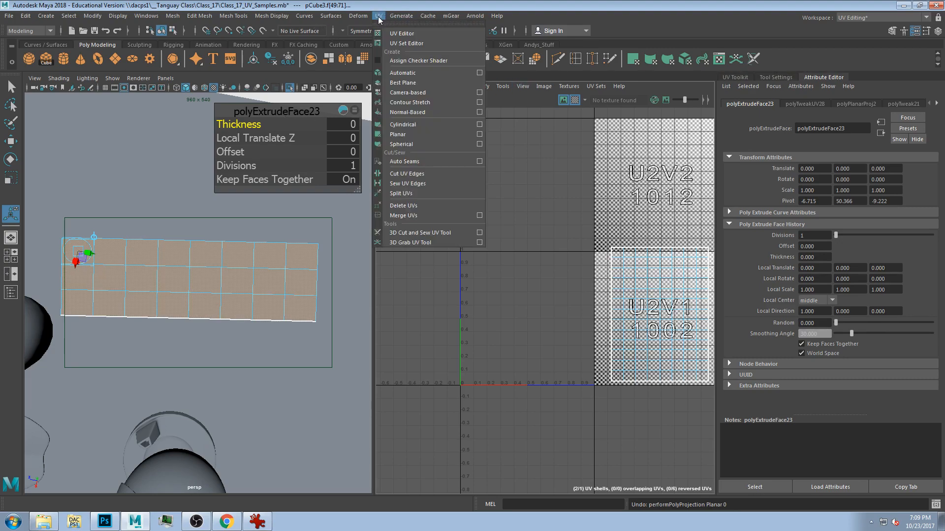
click(169, 7)
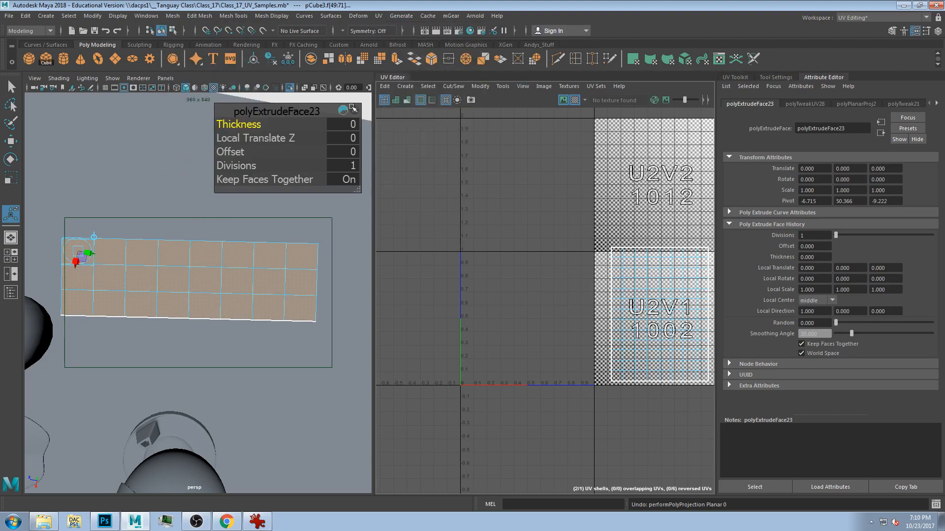
Undo the most recent changes made on the box's top and reselect the box
key(ctrl+z)
alt+drag(170, 281, 161, 247)
key(ctrl+z)
key(ctrl+z)
click(149, 149)
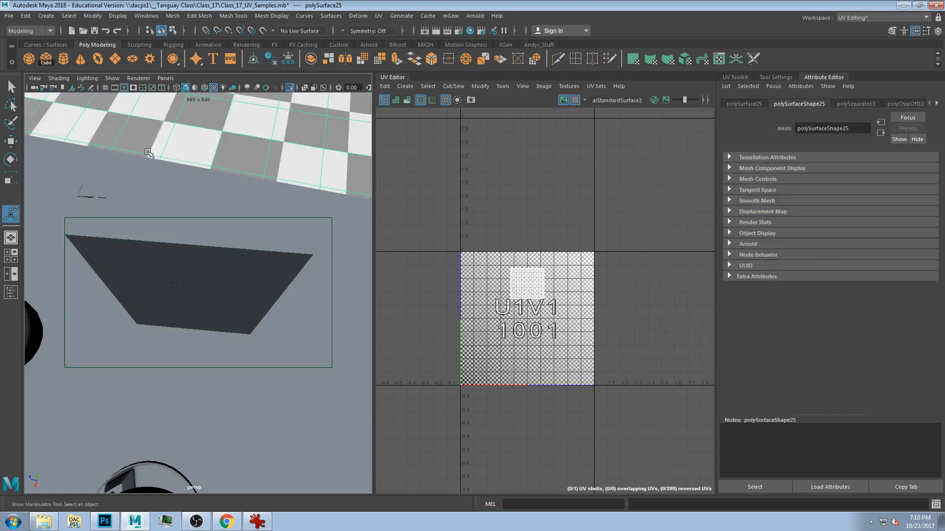
click(133, 213)
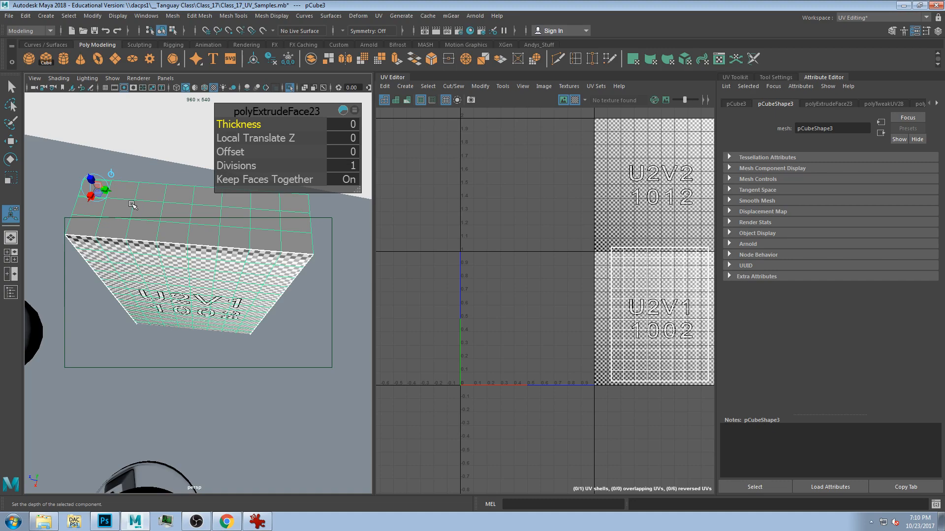
Undo the recent face selections on the box's top, back to only the first few columns of faces
key(q)
key(ctrl+z)
key(ctrl+z)
key(ctrl+z)
key(ctrl+z)
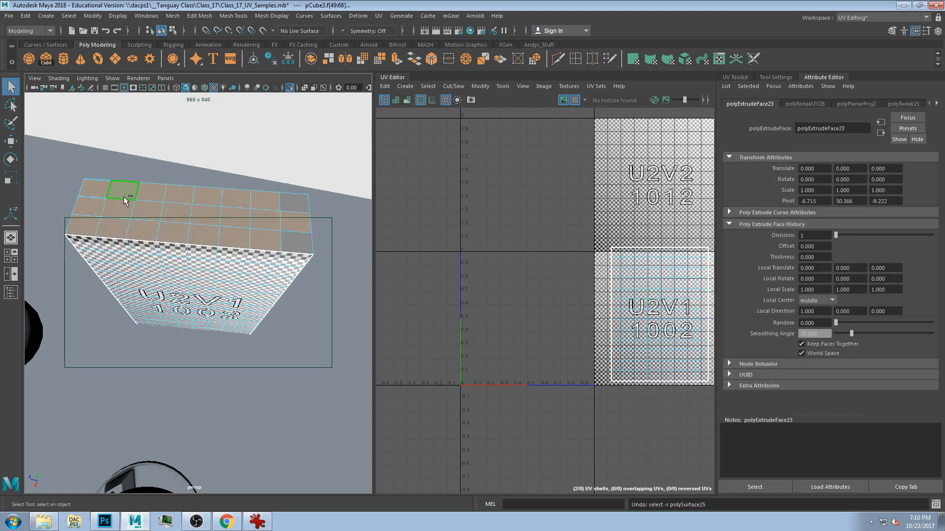
key(ctrl+z)
key(ctrl+z)
key(ctrl+z)
key(ctrl+z)
key(ctrl+z)
key(ctrl+z)
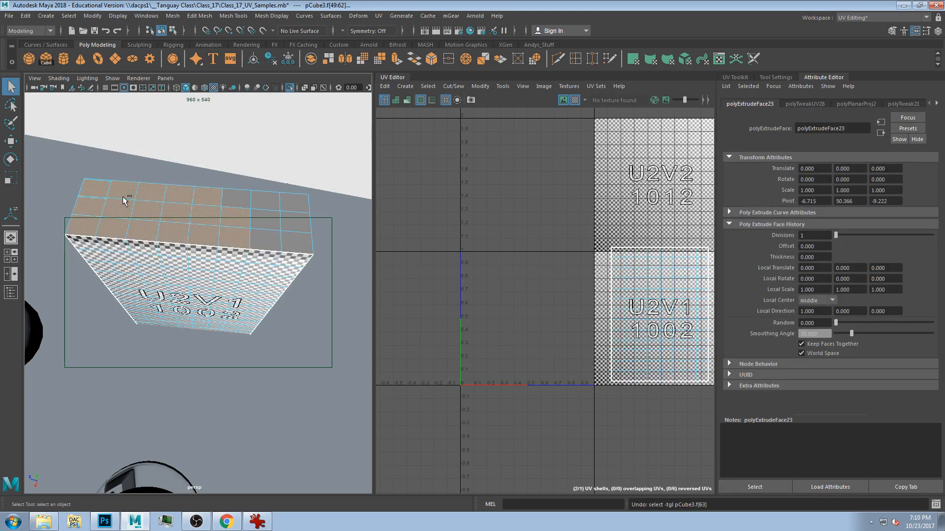
key(ctrl+z)
key(ctrl+z)
key(ctrl+z)
key(ctrl+z)
key(ctrl+z)
key(ctrl+z)
key(ctrl+z)
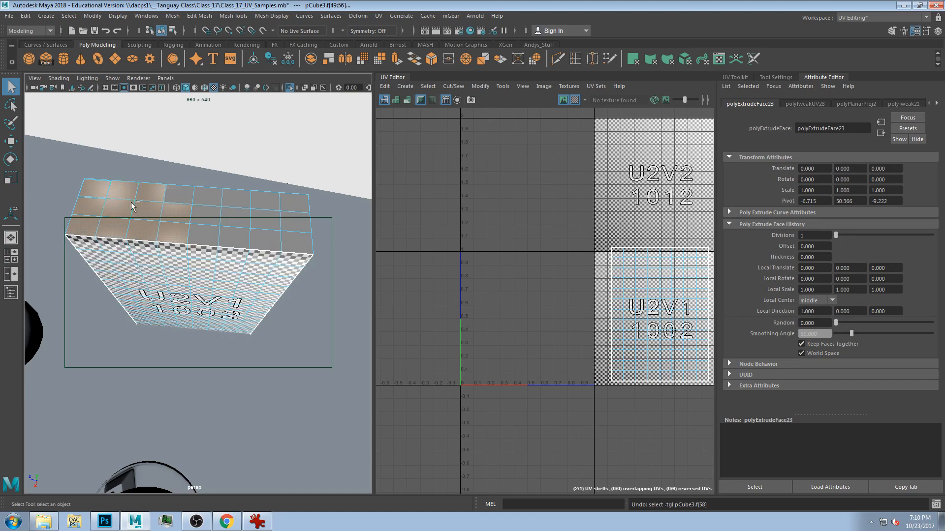
Drop the face selection and select the whole box as an object again
alt+drag(119, 208, 199, 206)
alt+right_drag(199, 206, 222, 221)
alt+middle_drag(147, 211, 169, 295)
alt+drag(170, 295, 145, 294)
scroll(214, 304, down, 5)
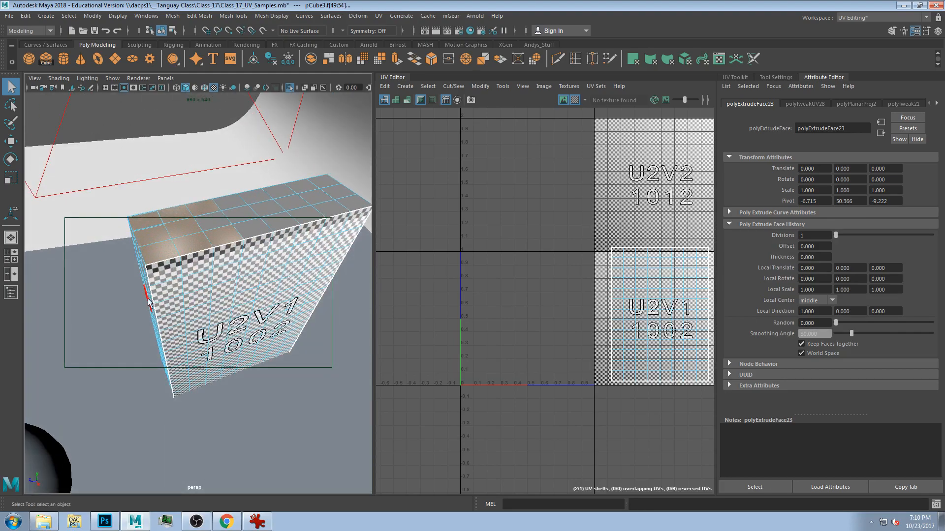
click(153, 165)
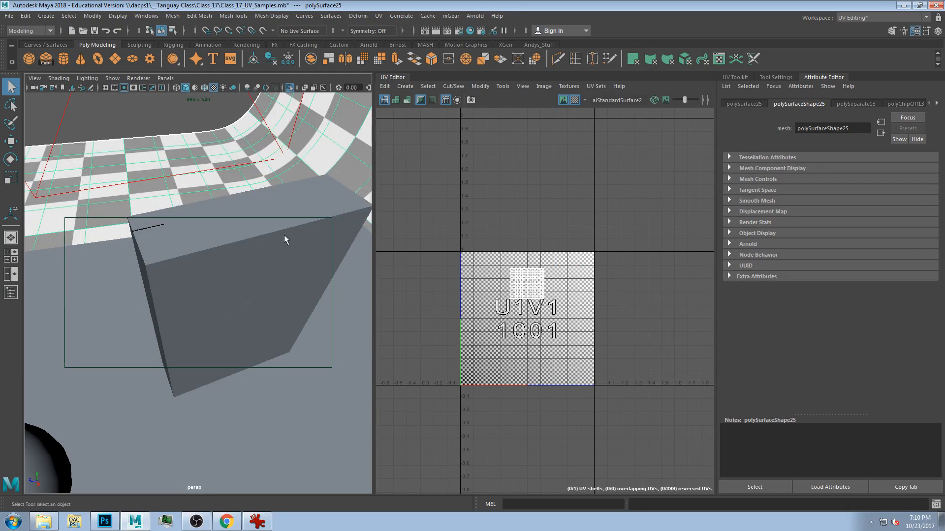
click(252, 231)
Examine the box's UV layout around the U2V1 1002 tile and its outer border
mouse_move(264, 260)
alt+mouse_down()
mouse_move(120, 215)
mouse_move(190, 257)
mouse_move(234, 226)
mouse_move(157, 263)
mouse_move(229, 305)
mouse_move(266, 278)
alt+mouse_up()
scroll(237, 231, down, 5)
alt+middle_drag(650, 295, 575, 286)
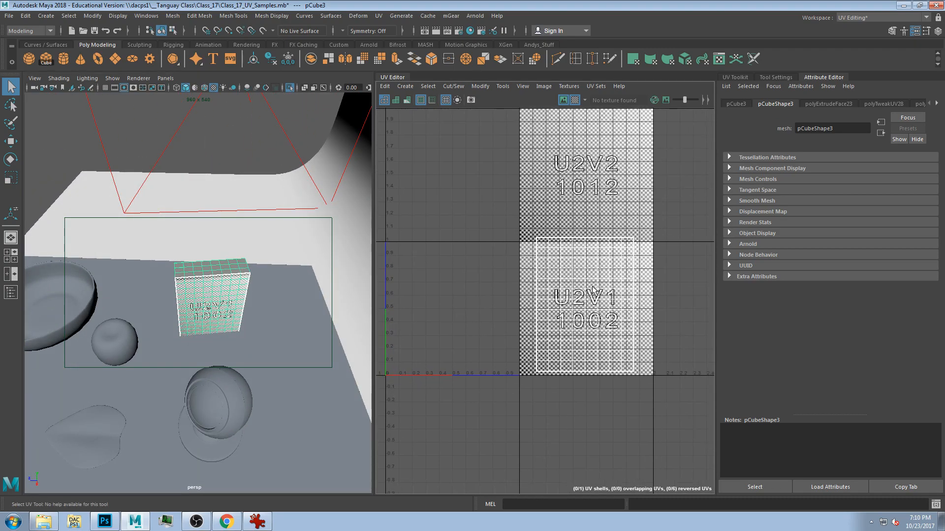
scroll(596, 279, up, 4)
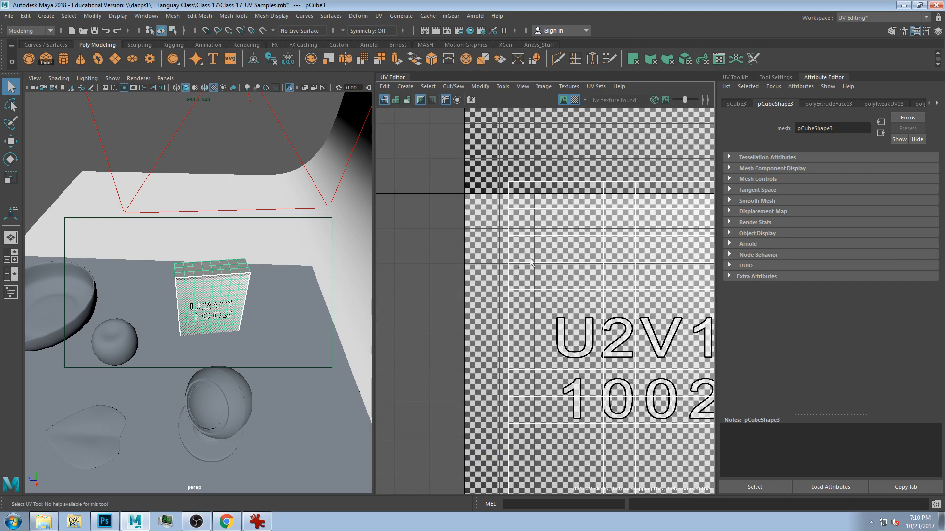
scroll(530, 278, up, 1)
scroll(531, 278, down, 2)
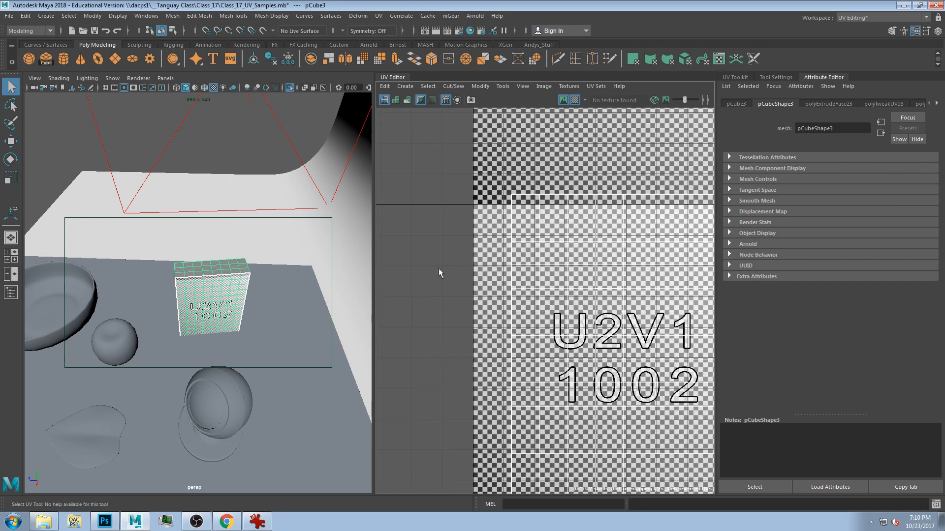
scroll(488, 268, down, 2)
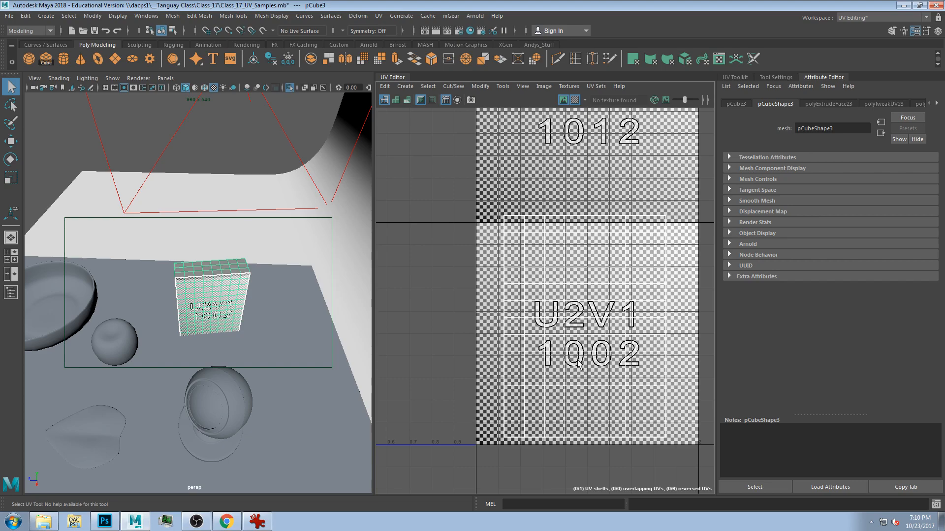
Examine the checker pattern on the box's front, top and narrow side in the scene
scroll(279, 281, up, 6)
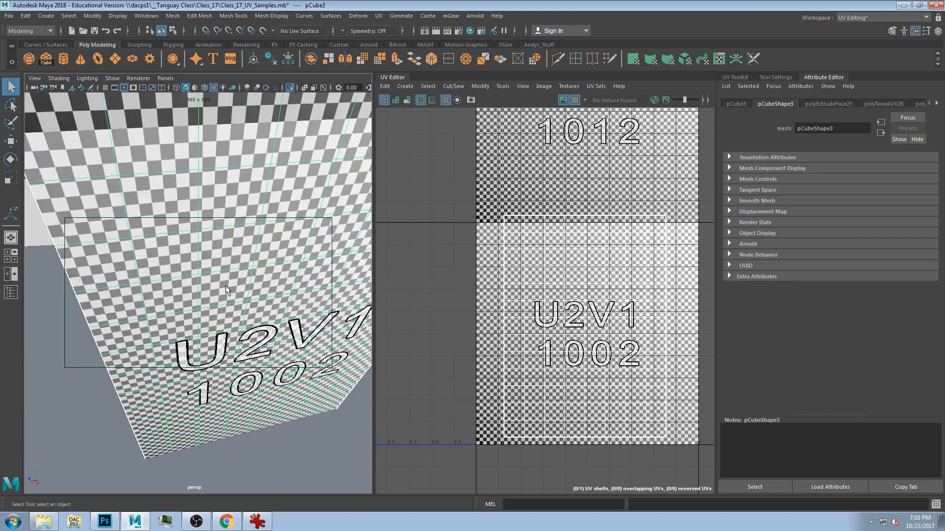
scroll(225, 285, down, 2)
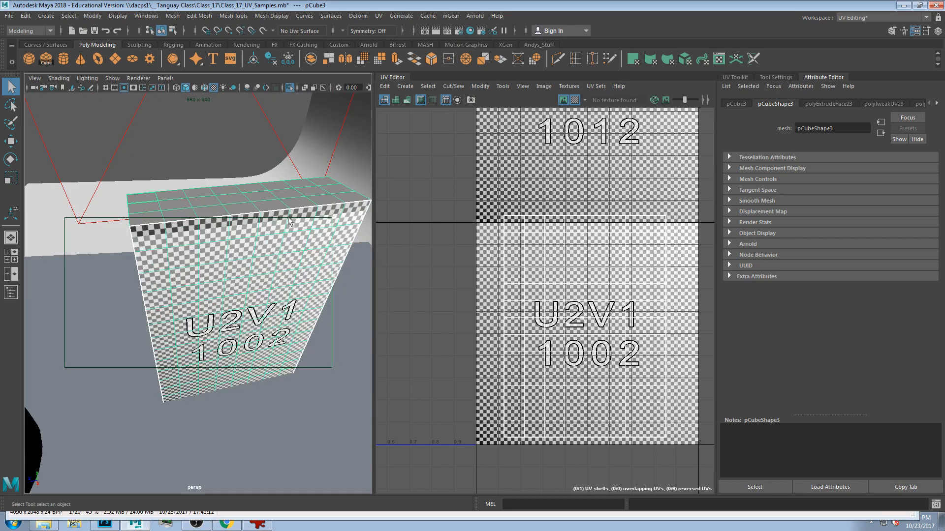
scroll(256, 240, down, 5)
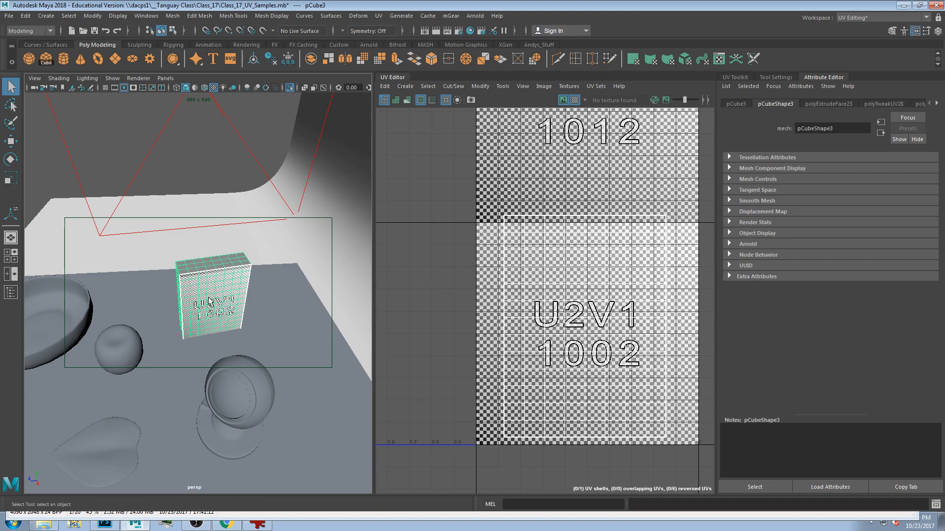
alt+drag(230, 324, 207, 250)
key(super)
key(super)
scroll(222, 296, up, 5)
scroll(244, 296, down, 4)
alt+drag(214, 382, 251, 366)
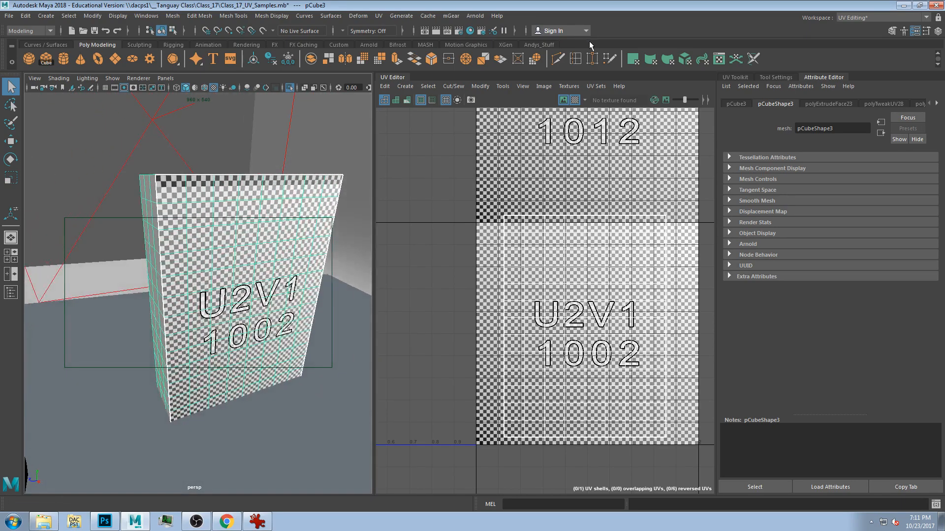
Apply an automatic UV projection with 6 planes to the box and isolate the box in the viewport
click(684, 60)
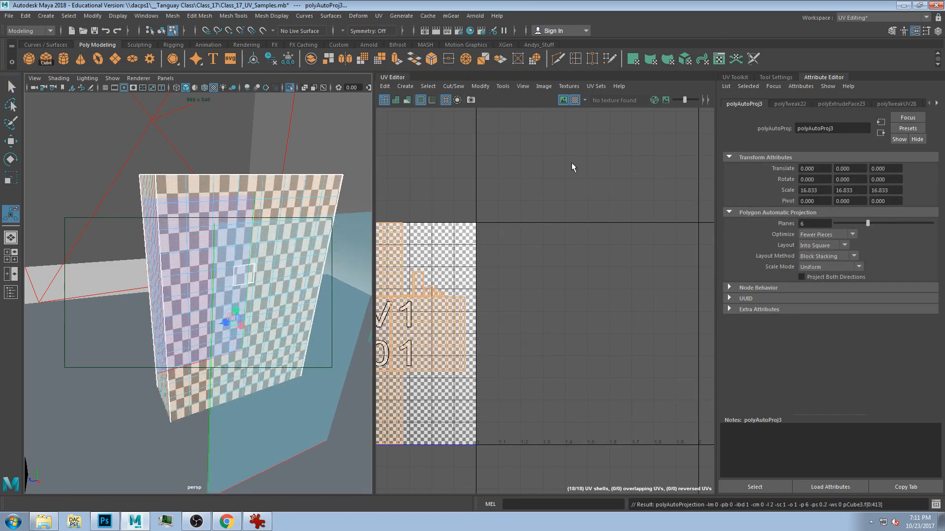
scroll(463, 214, down, 3)
scroll(222, 270, down, 10)
scroll(223, 270, up, 4)
alt+drag(211, 283, 158, 281)
key(ctrl+1)
scroll(148, 305, up, 4)
alt+drag(91, 352, 125, 349)
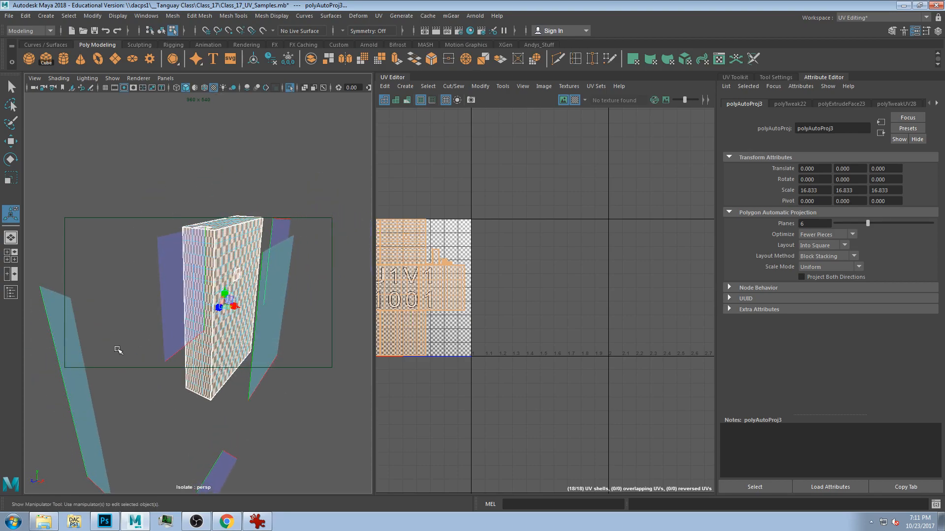
alt+drag(220, 290, 180, 283)
scroll(181, 283, down, 3)
click(250, 203)
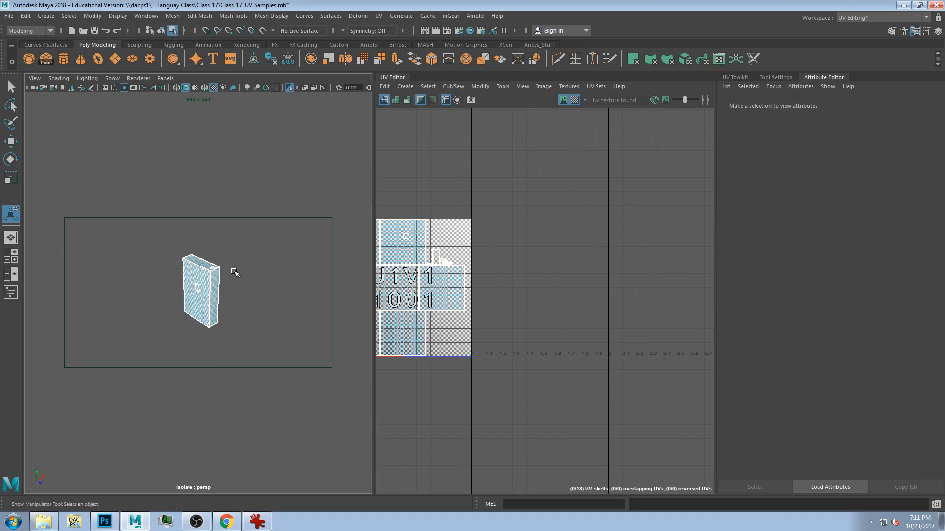
click(217, 284)
scroll(154, 303, up, 3)
alt+drag(214, 277, 276, 225)
click(275, 266)
click(232, 232)
key(ctrl+z)
key(ctrl+z)
alt+drag(217, 372, 189, 354)
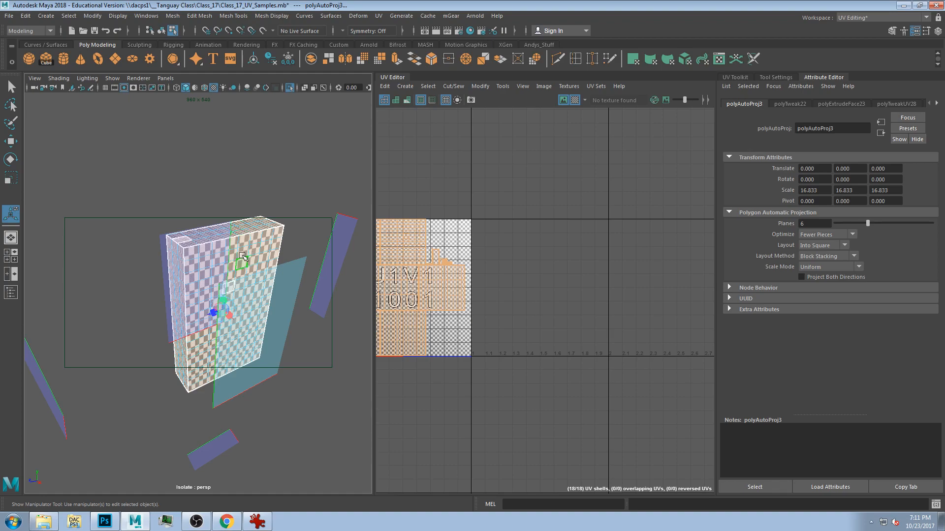
Examine the automatic projection's UV shells in the U1V1 tile and the resulting checker pattern on all sides of the box
alt+middle_drag(448, 258, 597, 267)
scroll(545, 320, up, 5)
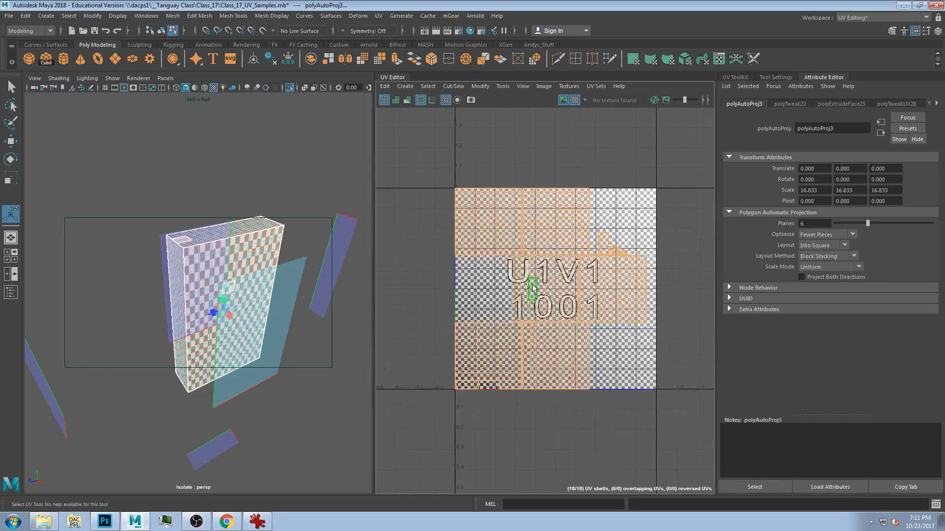
scroll(532, 288, down, 2)
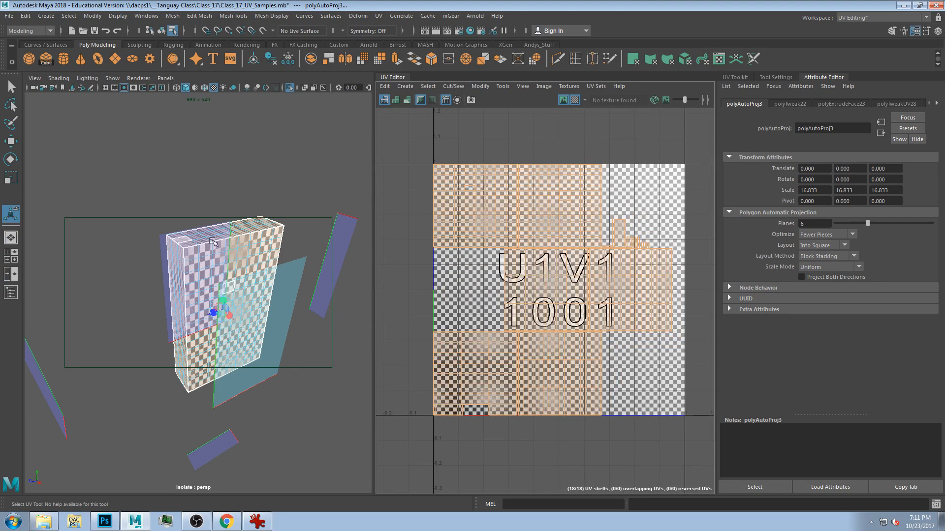
alt+drag(216, 241, 235, 259)
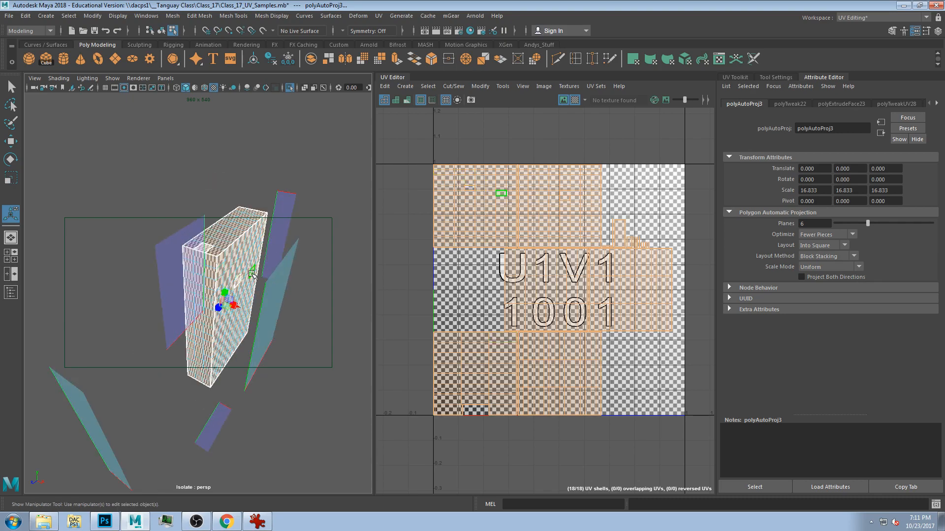
alt+drag(284, 254, 541, 235)
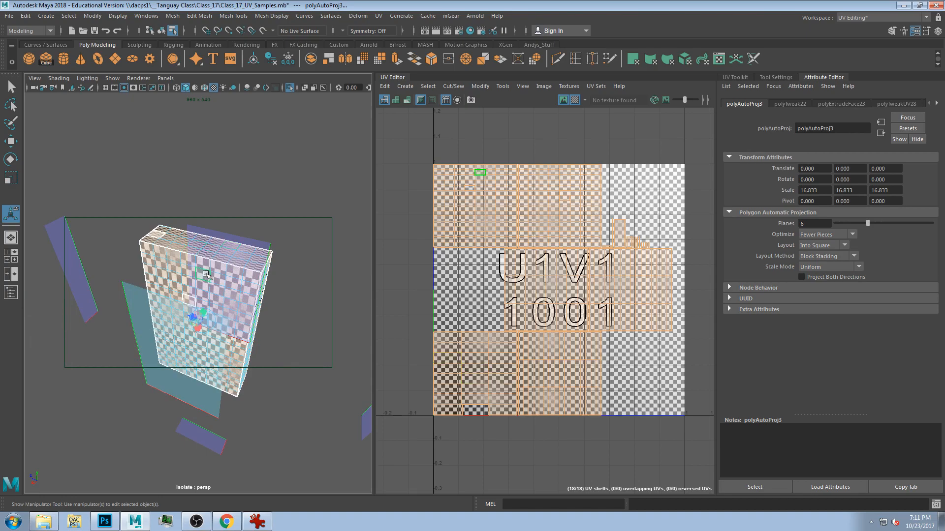
scroll(206, 275, up, 4)
alt+drag(207, 275, 229, 282)
scroll(183, 283, down, 6)
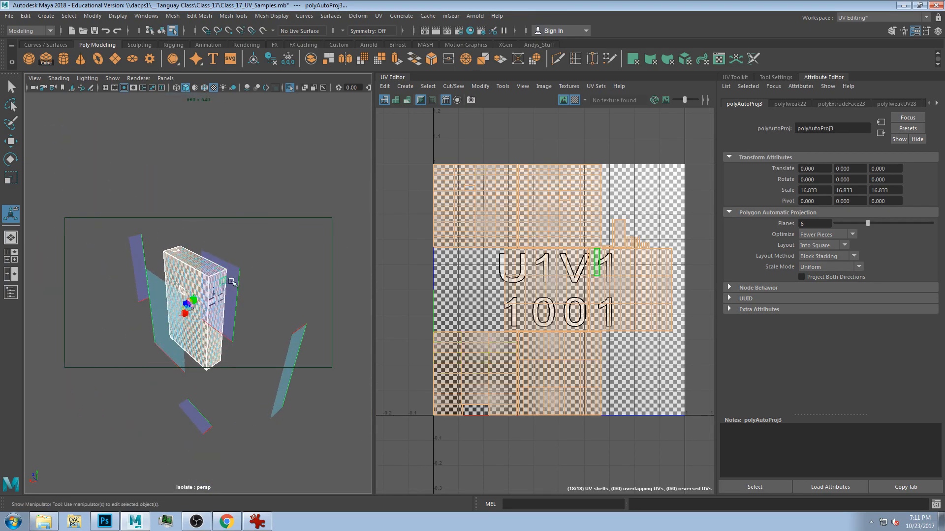
scroll(236, 281, up, 3)
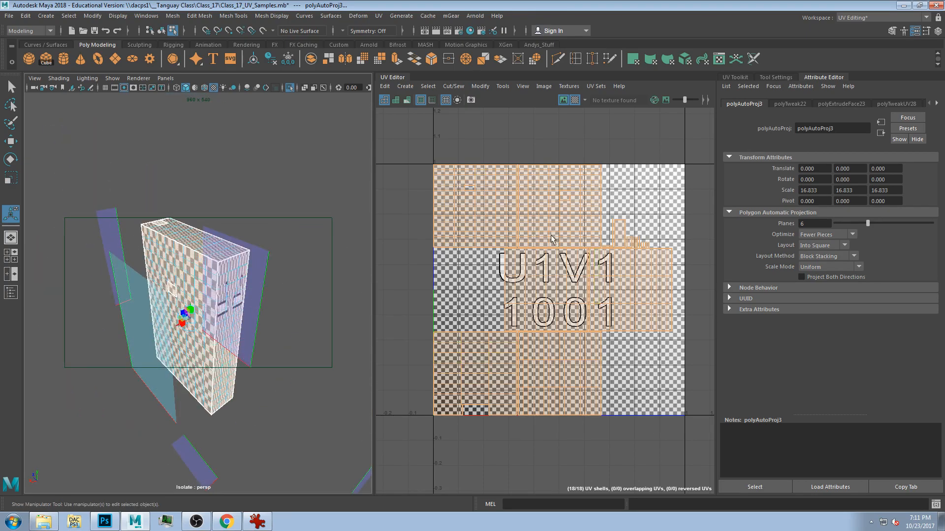
Turn off the checker display and select the UV shell belonging to the box's underside
click(574, 101)
scroll(553, 297, up, 1)
click(540, 303)
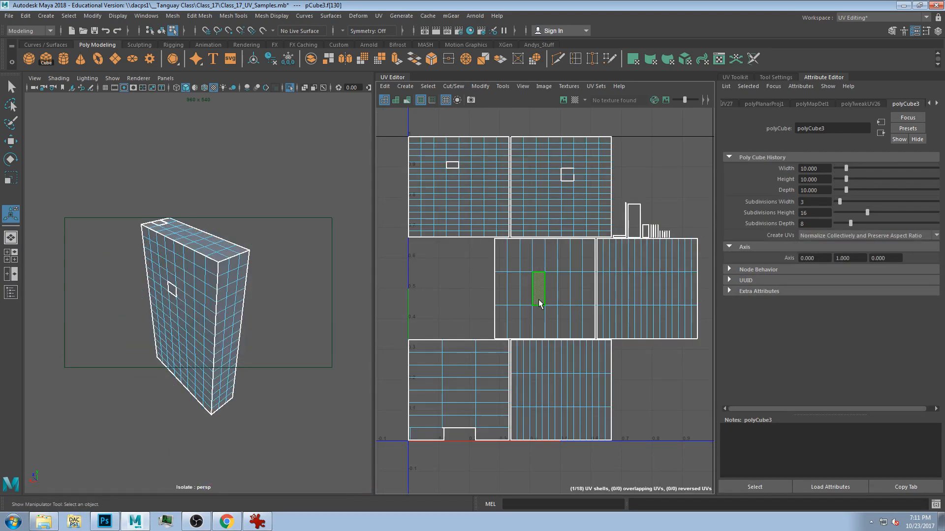
double_click(526, 274)
alt+drag(274, 316, 249, 268)
Select the other large UV shells one at a time to match each with its side of the box
double_click(548, 173)
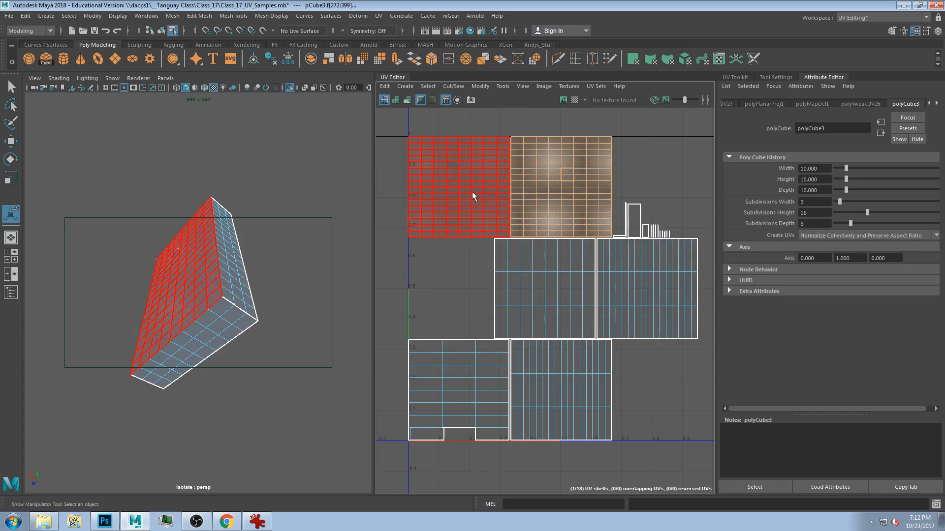
double_click(473, 193)
alt+drag(101, 324, 184, 368)
double_click(556, 192)
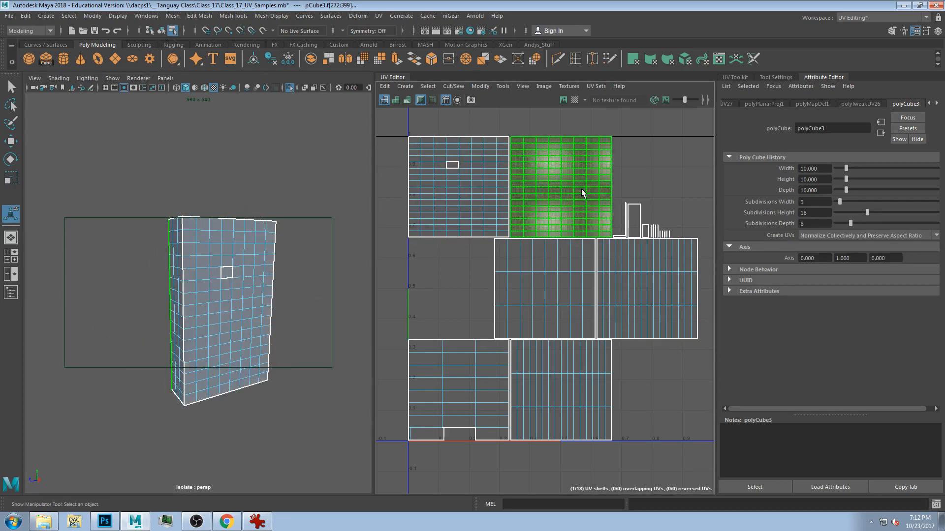
double_click(648, 284)
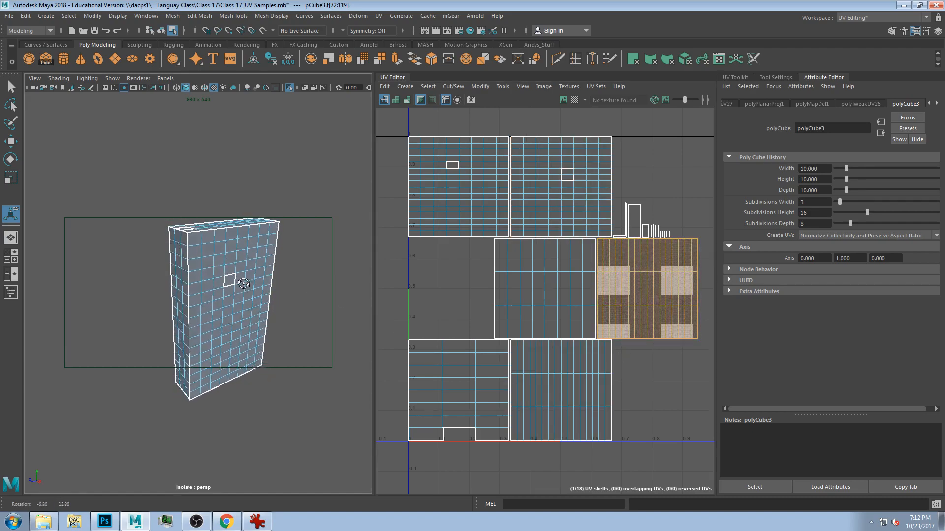
alt+drag(222, 295, 202, 305)
double_click(578, 402)
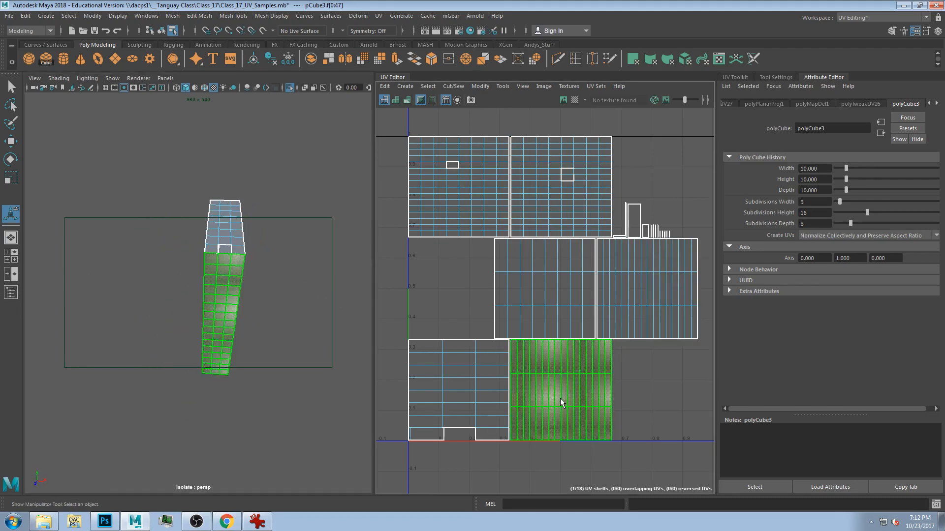
double_click(452, 399)
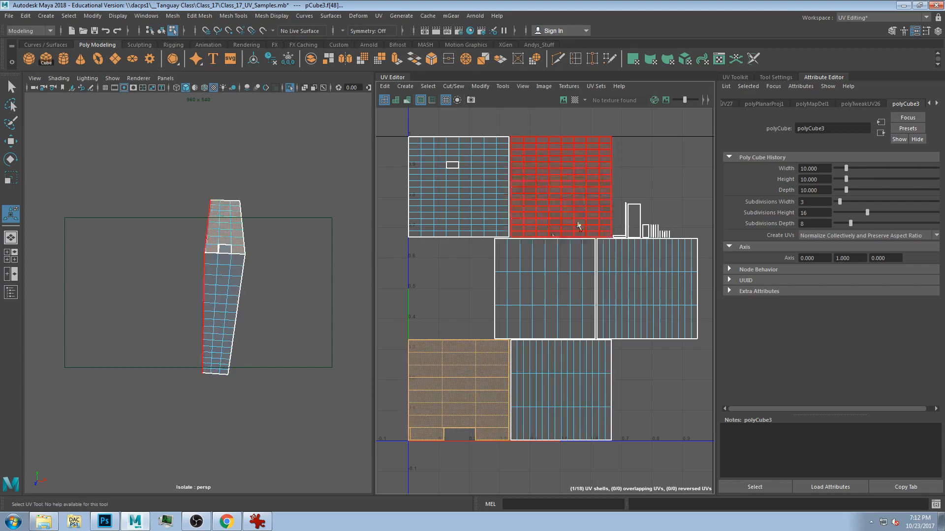
Examine the small leftover UV shells and the separate face on the box's top
scroll(636, 234, up, 6)
scroll(641, 236, up, 3)
alt+drag(334, 270, 214, 309)
scroll(242, 258, down, 5)
scroll(227, 276, up, 5)
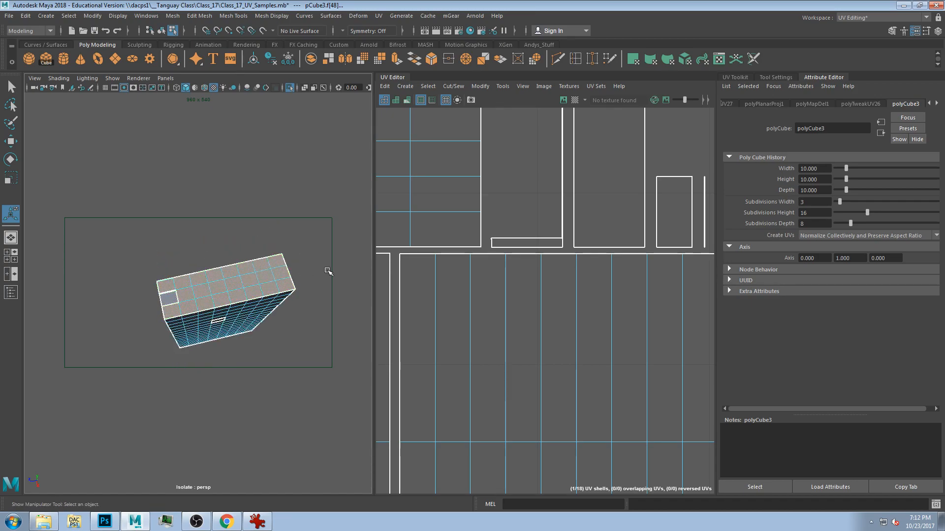
alt+drag(305, 251, 250, 180)
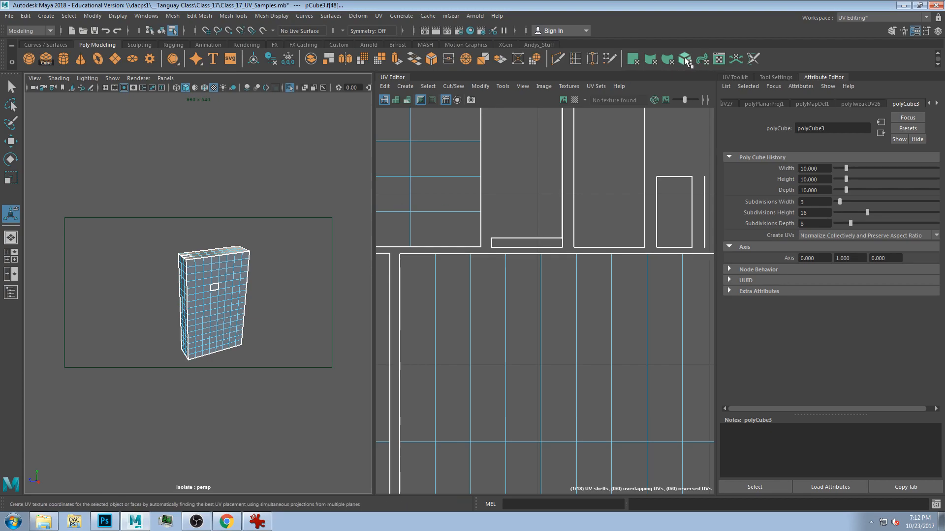
scroll(504, 288, down, 2)
scroll(504, 288, down, 8)
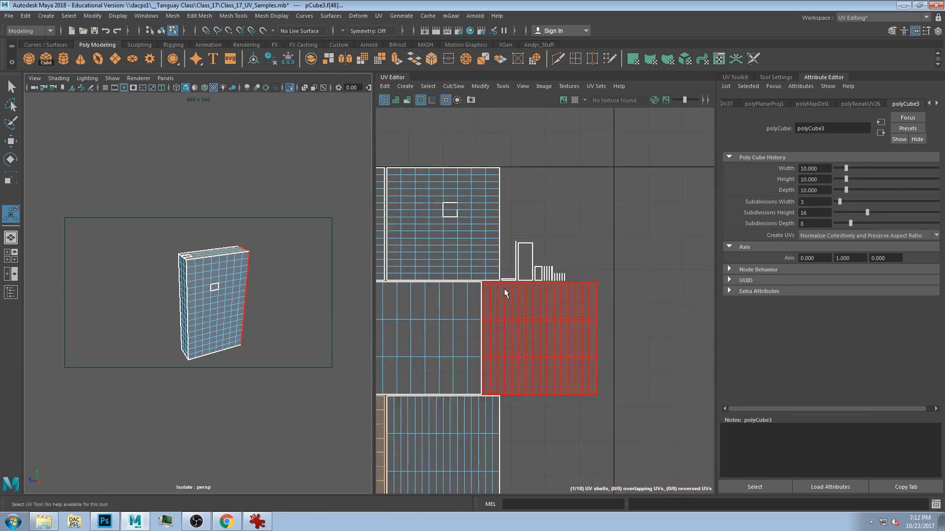
alt+middle_drag(501, 295, 555, 282)
Compare the large square UV shells by selecting them in turn, ending with the shell of the box's broad side
click(517, 299)
click(564, 306)
click(514, 248)
click(460, 347)
click(519, 376)
click(464, 237)
click(563, 288)
click(517, 376)
click(457, 376)
click(495, 298)
click(458, 241)
click(571, 307)
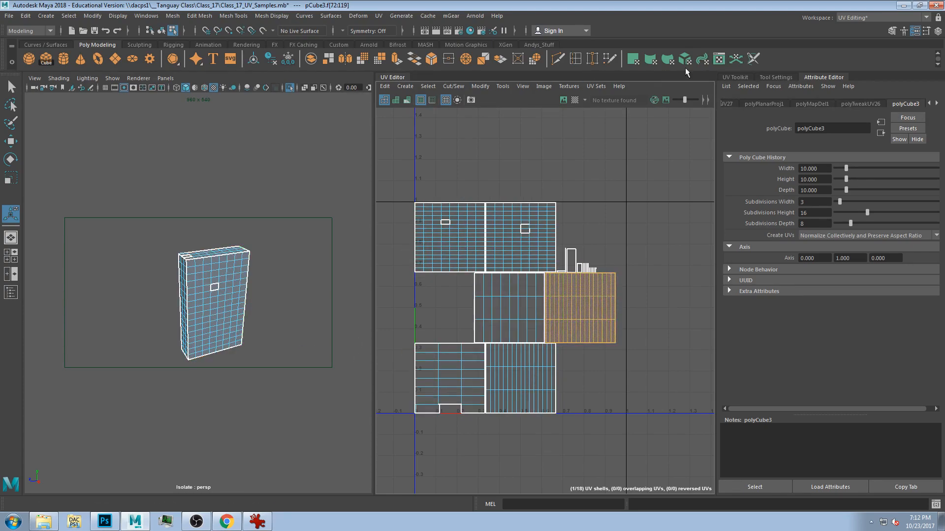
click(463, 257)
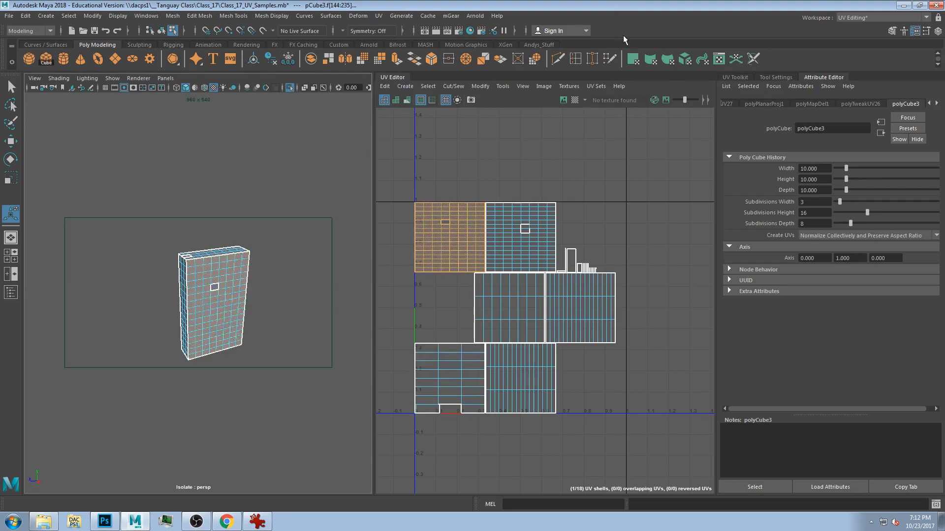
click(651, 60)
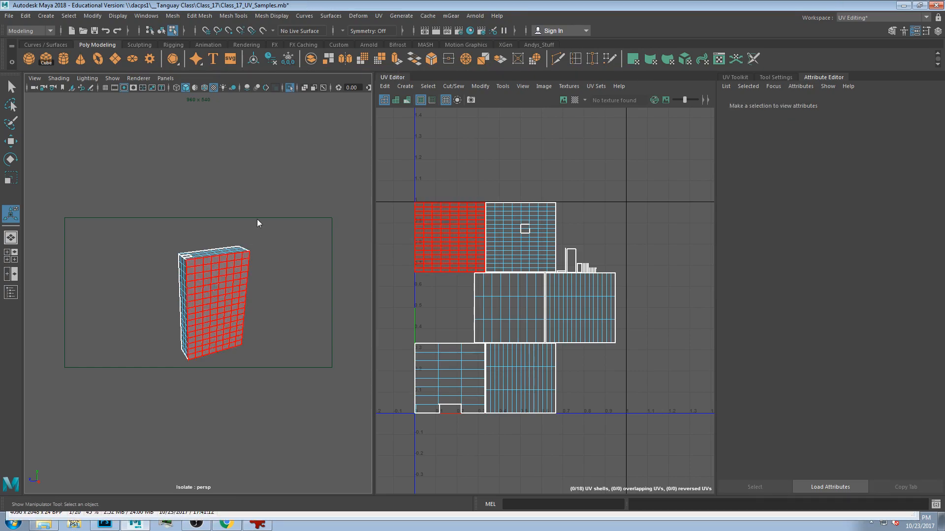
Return the box to object selection, end its isolated view and select the apple-shaped sphere on the table
key(q)
click(219, 278)
scroll(274, 247, down, 6)
scroll(203, 257, up, 3)
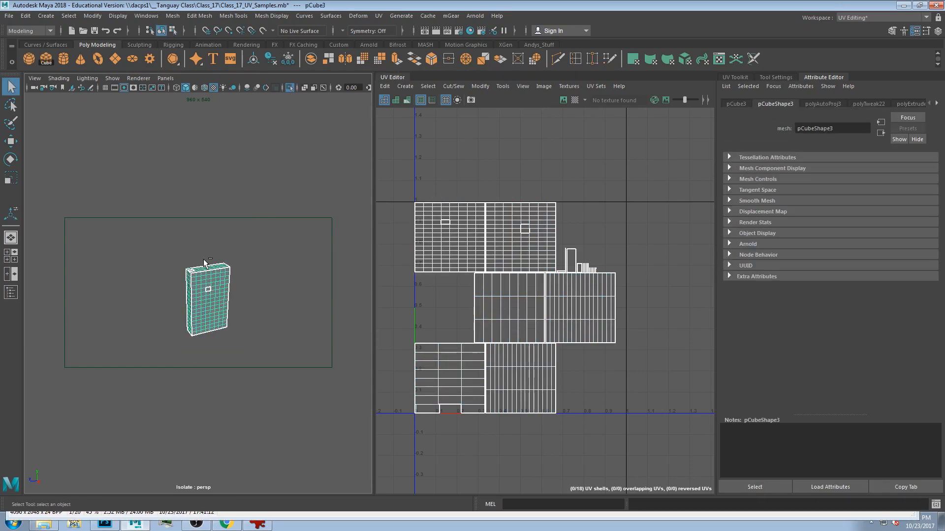
key(ctrl+1)
click(158, 316)
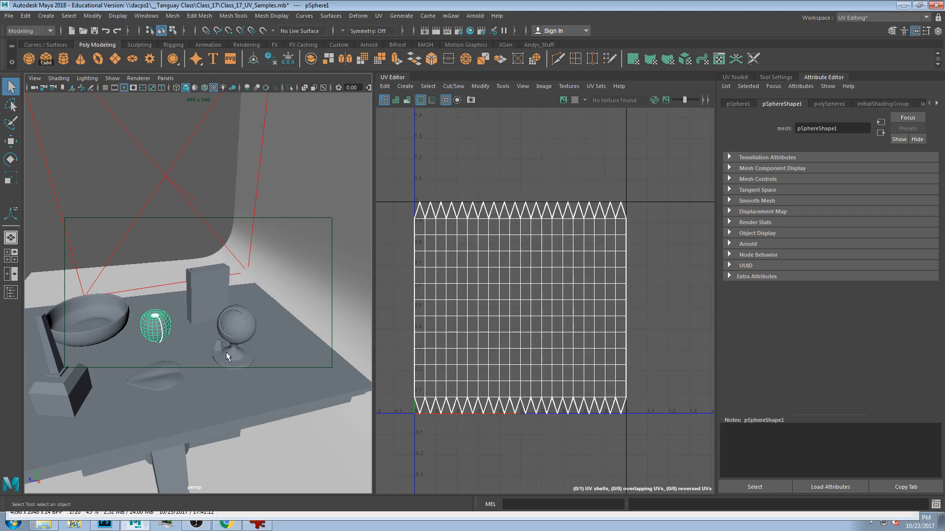
key(f)
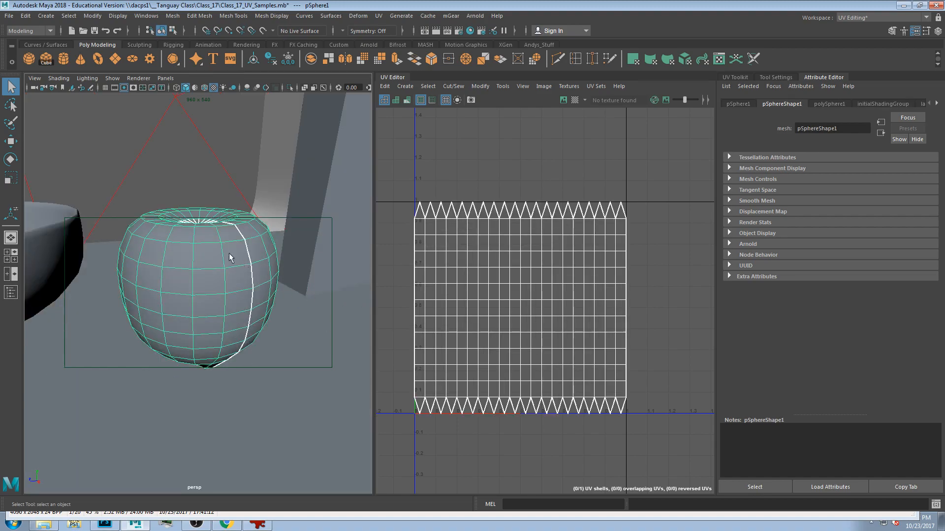
alt+drag(240, 260, 208, 269)
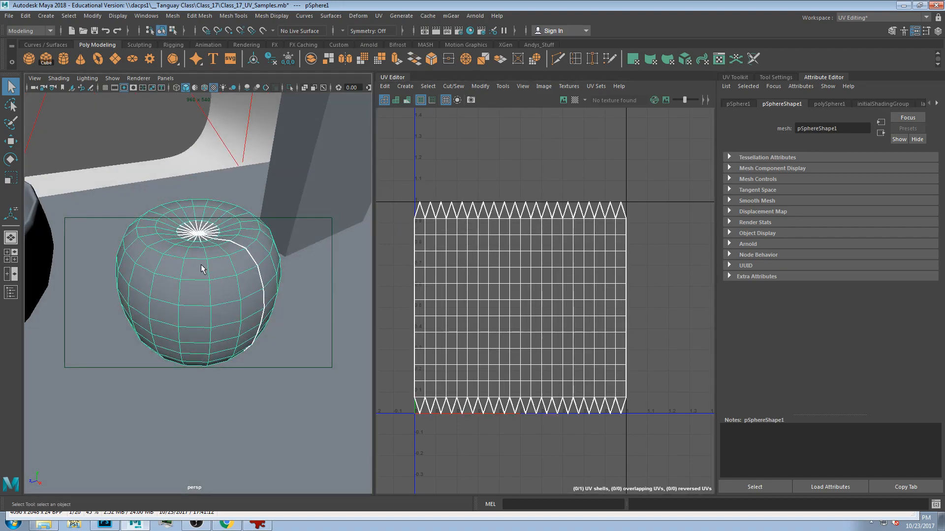
Delete the sphere's entire UV shell
scroll(213, 265, down, 4)
scroll(221, 270, up, 2)
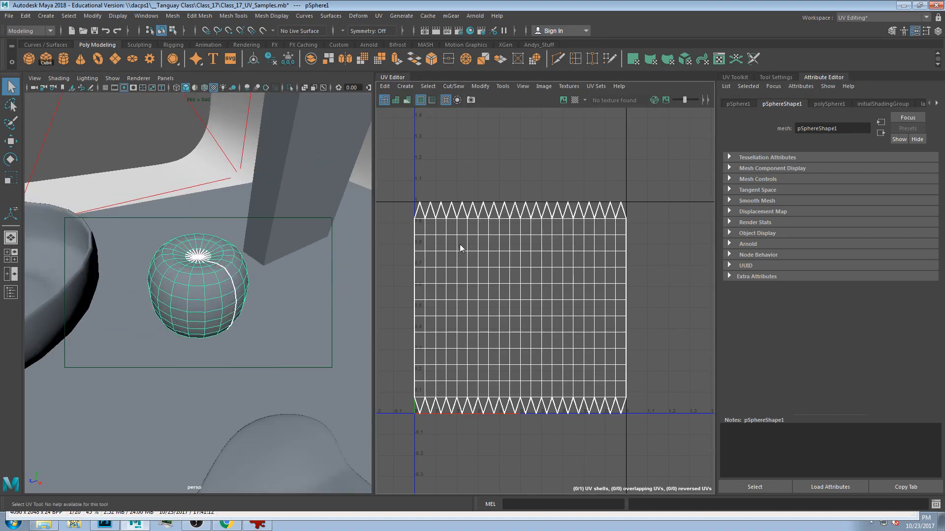
right_drag(467, 243, 397, 188)
click(463, 264)
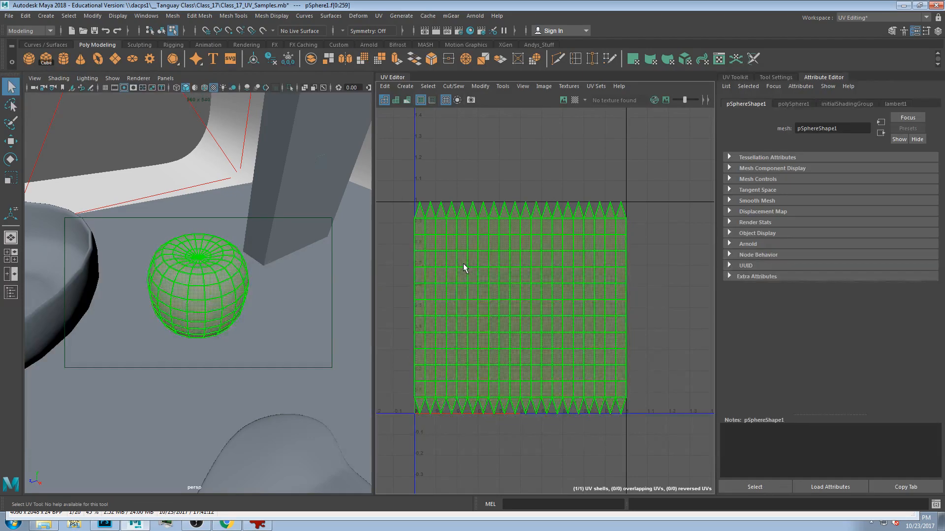
key(Delete)
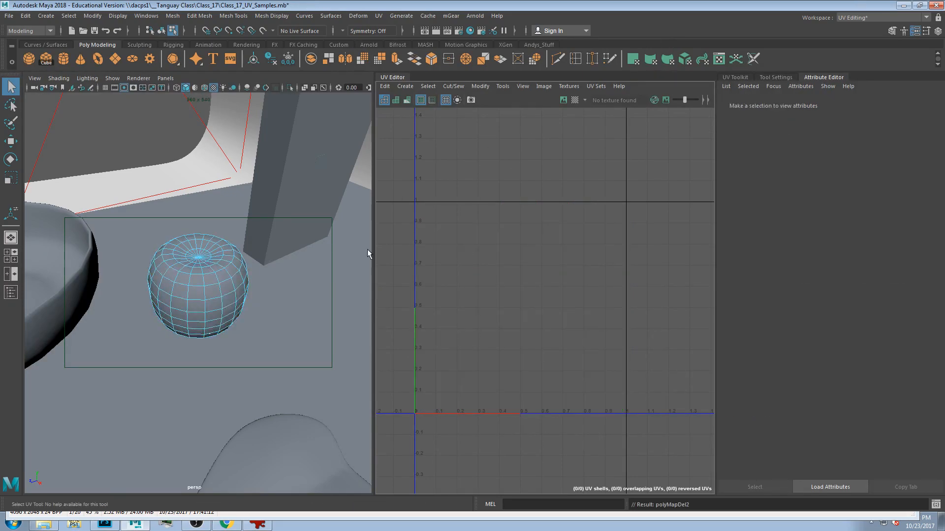
Select the bowl on the table and delete all of its UVs
scroll(196, 294, down, 5)
scroll(207, 314, up, 2)
alt+middle_drag(201, 312, 265, 287)
alt+drag(264, 290, 314, 278)
click(190, 266)
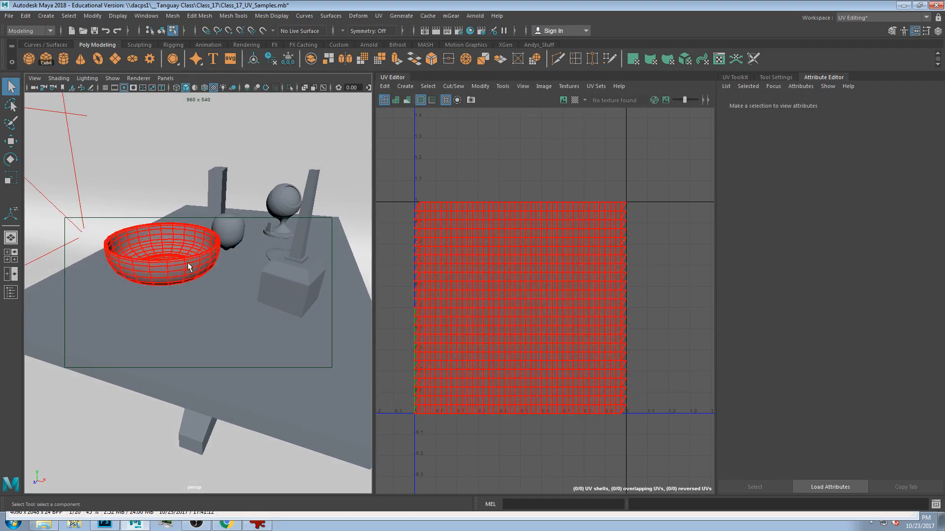
scroll(190, 265, up, 5)
alt+middle_drag(190, 266, 208, 291)
drag(397, 182, 733, 493)
key(Delete)
scroll(175, 295, down, 4)
Apply a cylindrical UV projection to the whole bowl object
click(175, 295)
alt+drag(175, 295, 246, 298)
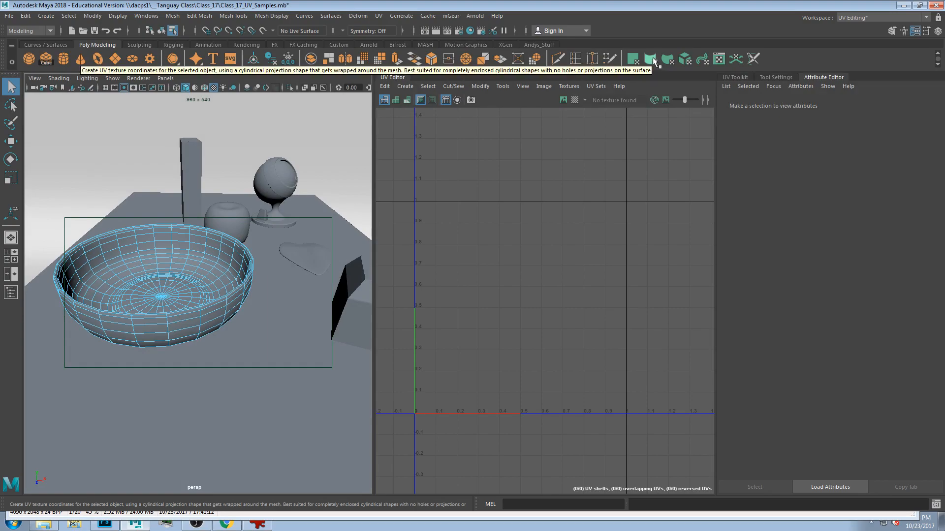
click(150, 329)
key(F8)
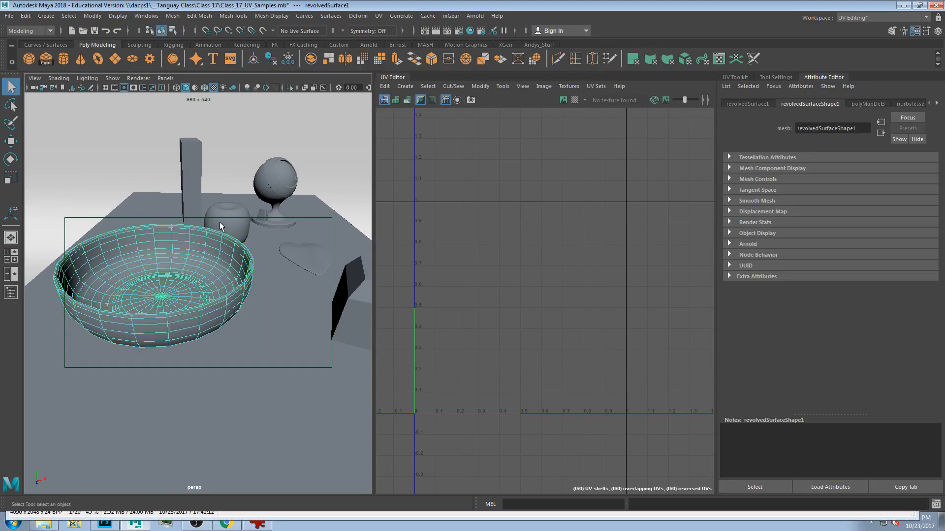
click(650, 60)
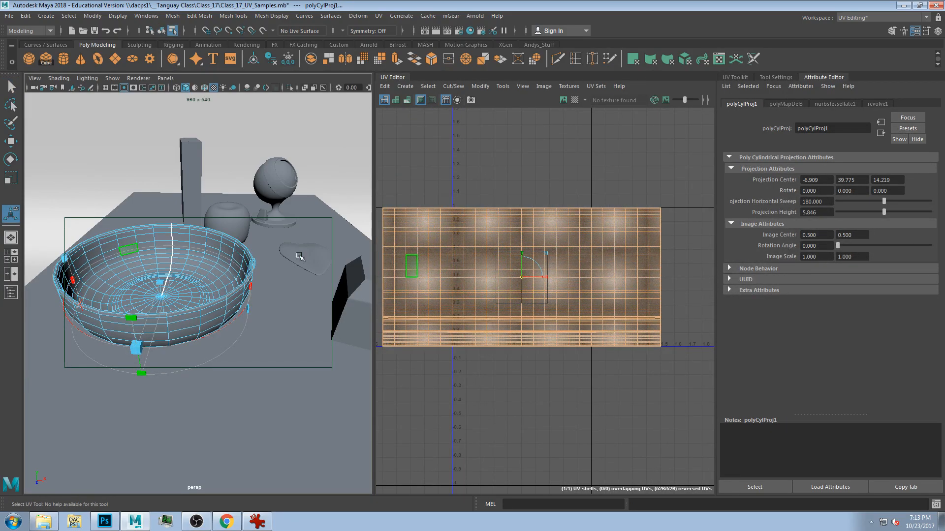
Widen the bowl's cylindrical projection to a horizontal sweep of about 357 and raise its projection height to 8.590
alt+drag(181, 252, 170, 236)
mouse_move(124, 298)
alt+mouse_down()
mouse_move(89, 333)
mouse_move(124, 290)
alt+mouse_up()
key(ctrl+z)
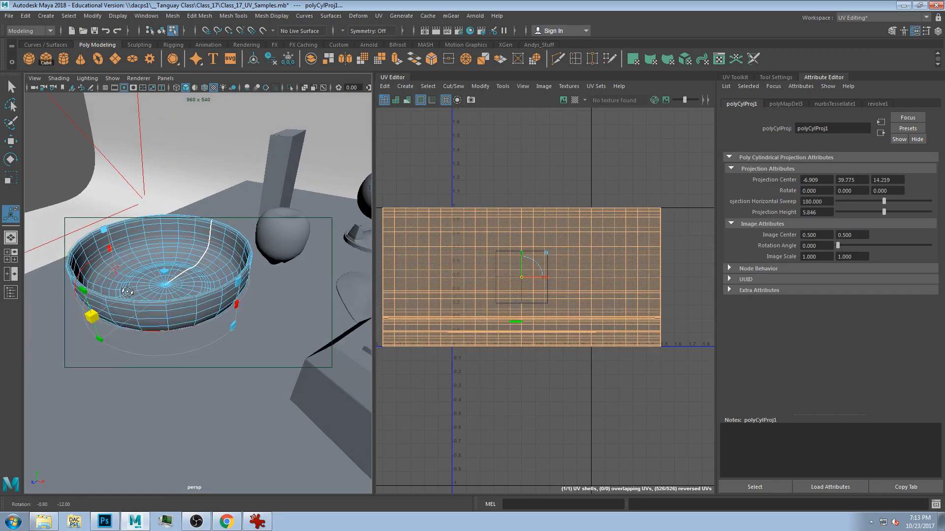
drag(111, 247, 215, 242)
mouse_move(190, 326)
alt+mouse_down()
mouse_move(163, 340)
mouse_move(190, 338)
alt+mouse_up()
drag(84, 296, 45, 304)
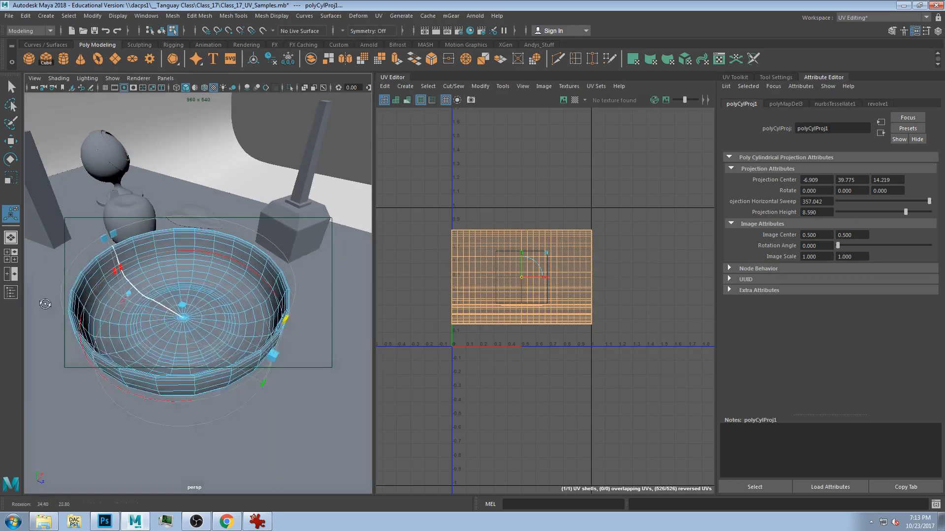
Extend the bowl projection's horizontal sweep to 360 so its two ends meet at the seam
scroll(101, 261, up, 6)
scroll(102, 262, down, 4)
alt+drag(104, 262, 104, 226)
alt+middle_drag(104, 226, 160, 284)
alt+drag(160, 284, 318, 305)
scroll(162, 301, up, 3)
scroll(172, 298, up, 3)
scroll(173, 298, down, 3)
scroll(174, 297, up, 3)
scroll(314, 314, down, 5)
alt+drag(255, 294, 62, 268)
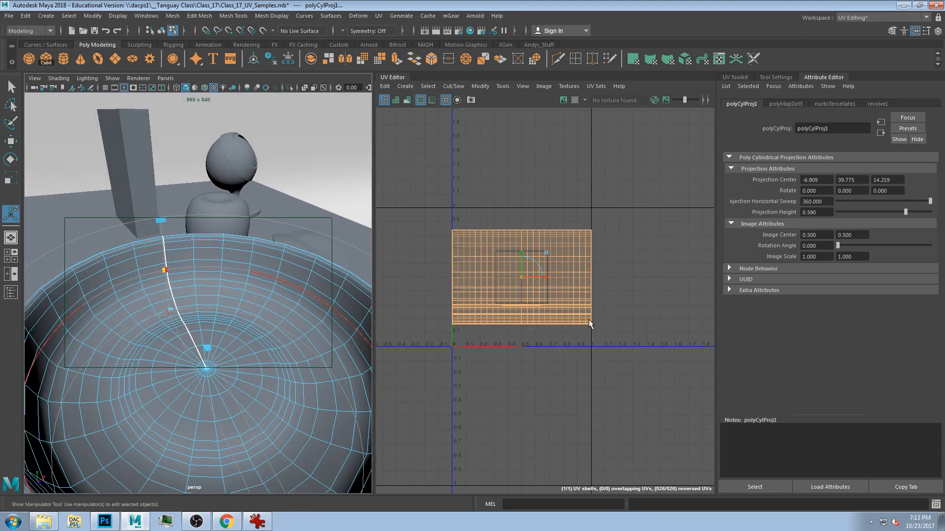
Examine the seam inside the bowl and compare its neighbouring faces and edges with the borders of the UV layout
alt+drag(345, 306, 190, 315)
scroll(186, 312, up, 5)
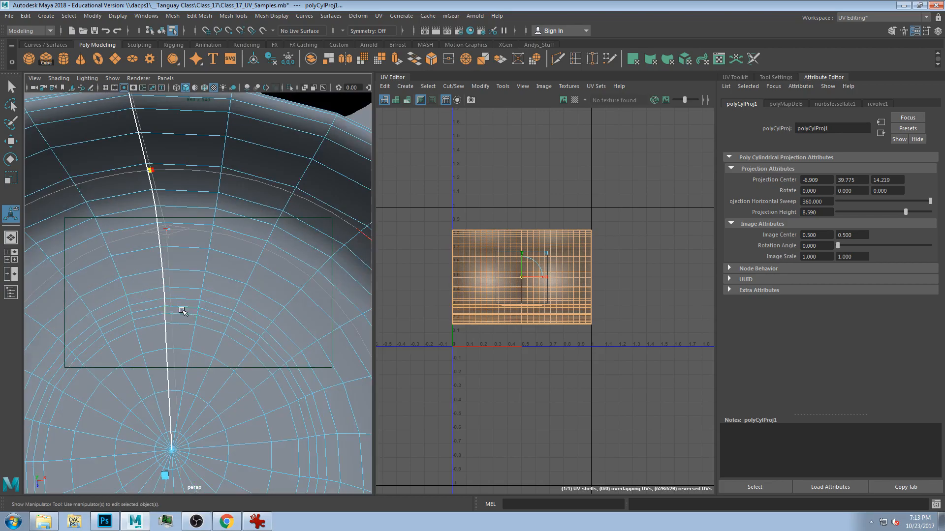
alt+drag(167, 388, 117, 348)
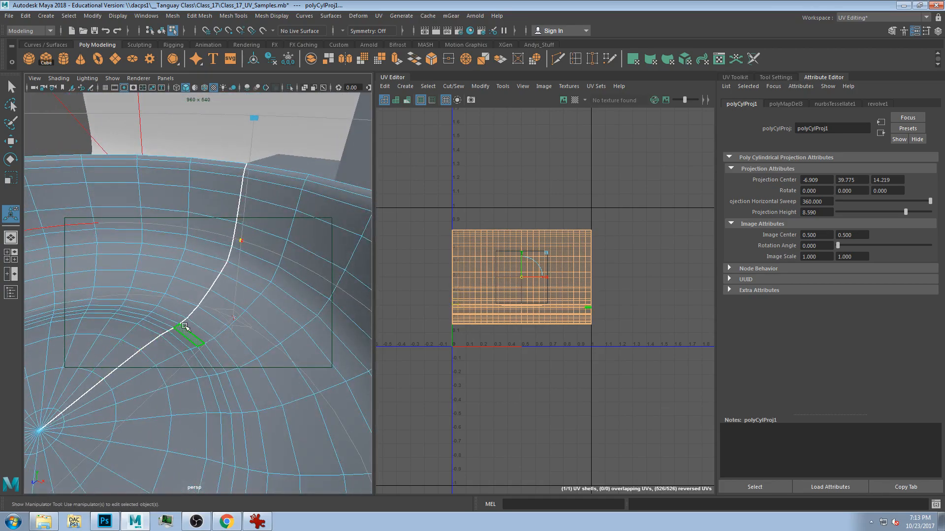
alt+drag(256, 279, 199, 301)
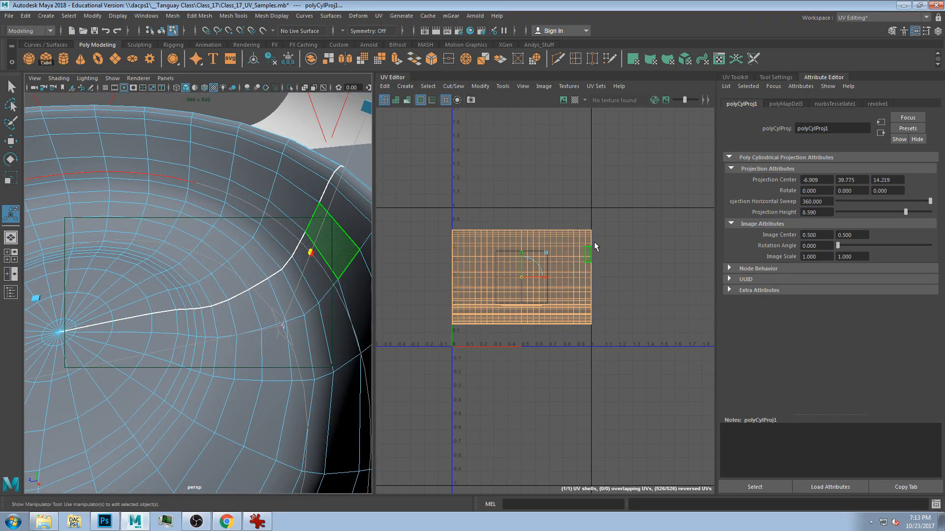
scroll(595, 243, up, 5)
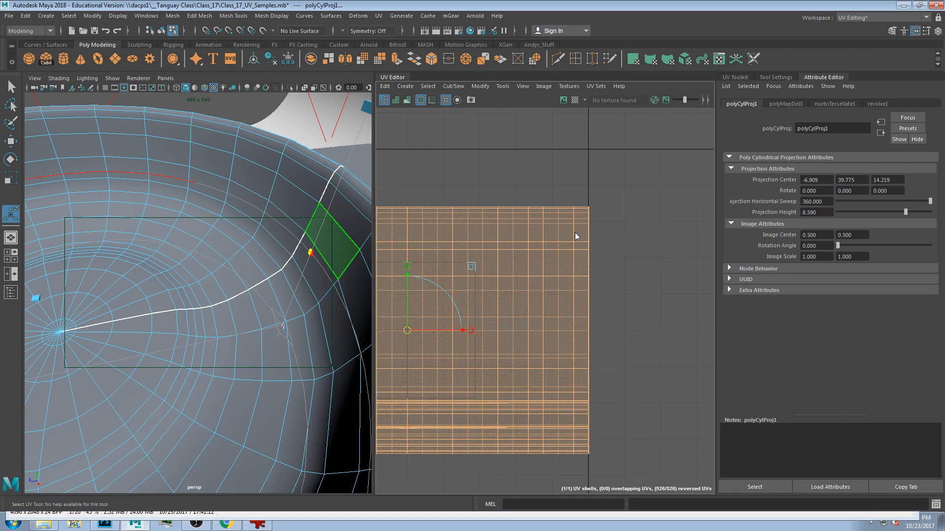
click(587, 232)
alt+middle_drag(519, 248, 581, 231)
scroll(467, 228, down, 1)
alt+middle_drag(437, 224, 480, 233)
scroll(478, 231, down, 1)
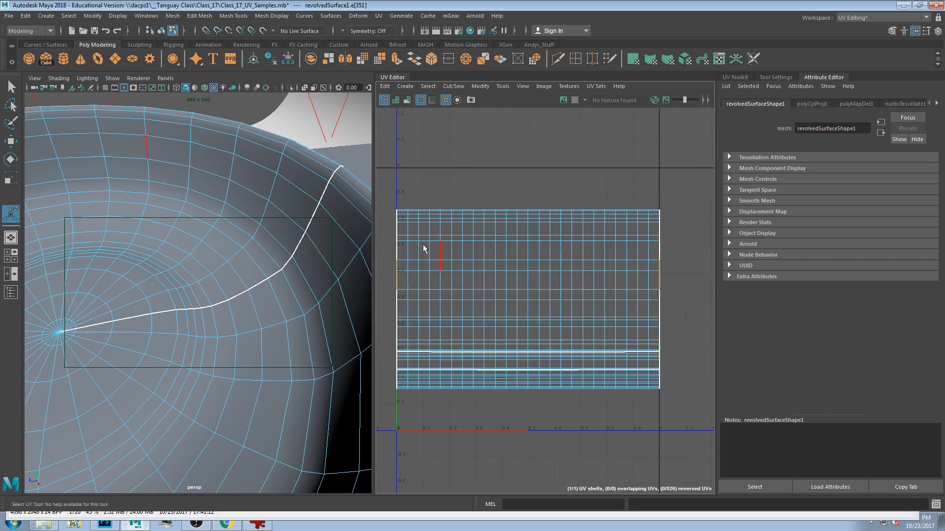
Select edges along the bowl's seam to match them with the two opposite borders of its UV shell
scroll(203, 194, down, 6)
alt+drag(192, 202, 212, 246)
scroll(213, 246, up, 6)
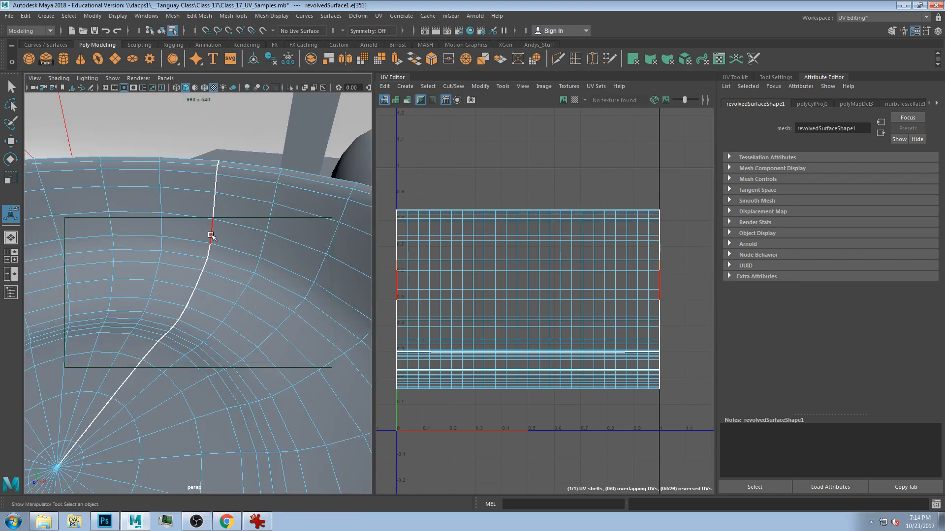
double_click(214, 198)
click(214, 237)
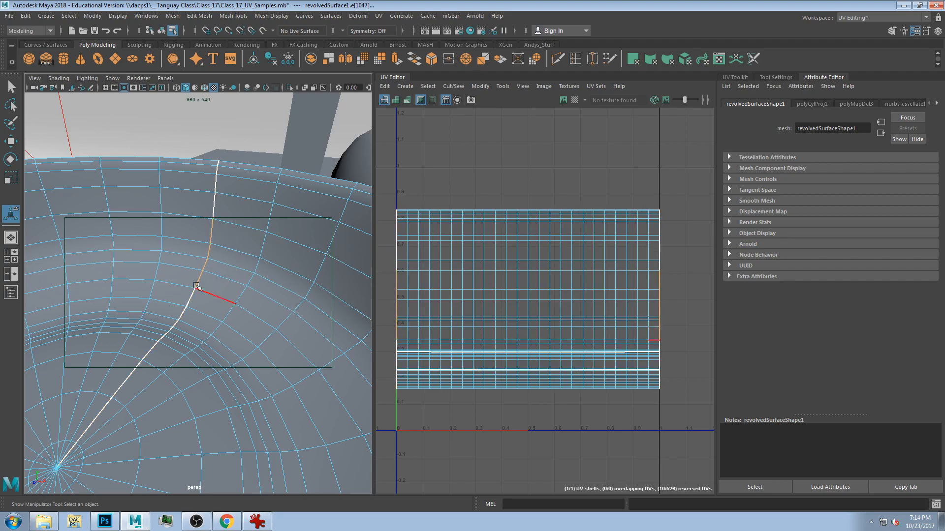
Try to apply a spherical UV projection to the apple-shaped sphere while still in component mode
alt+drag(252, 294, 177, 291)
scroll(297, 324, down, 5)
alt+middle_drag(333, 268, 244, 261)
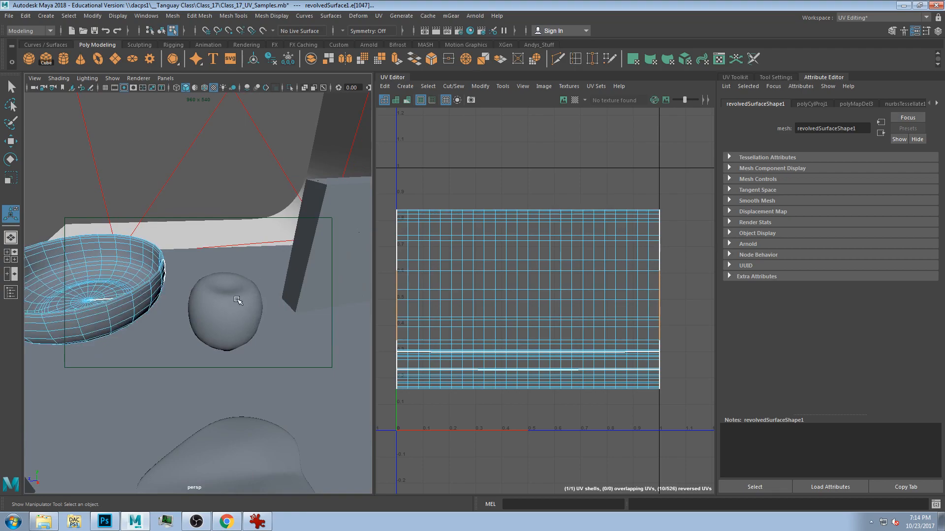
click(226, 309)
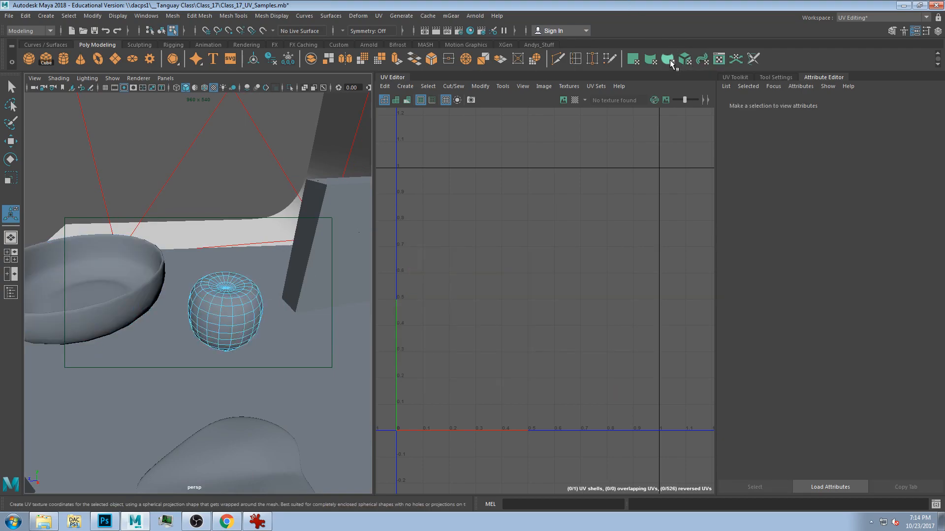
scroll(245, 270, down, 5)
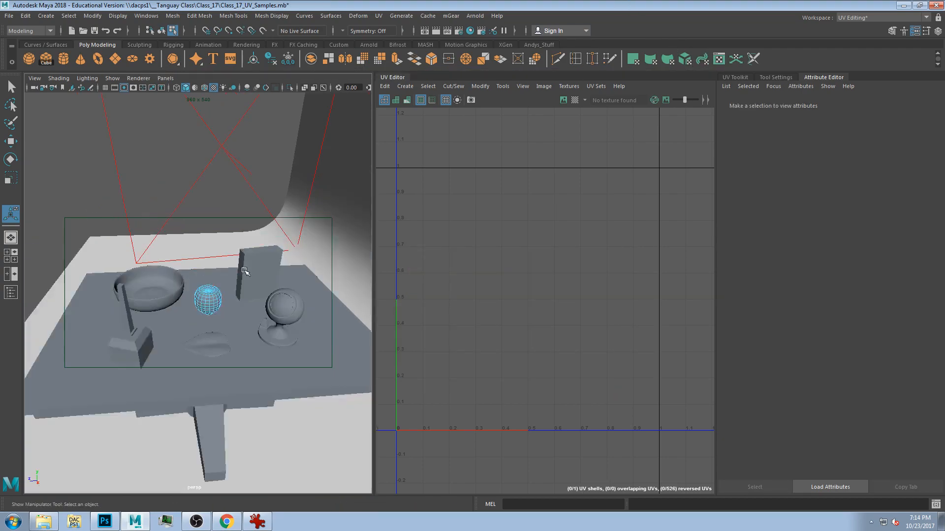
scroll(229, 287, up, 5)
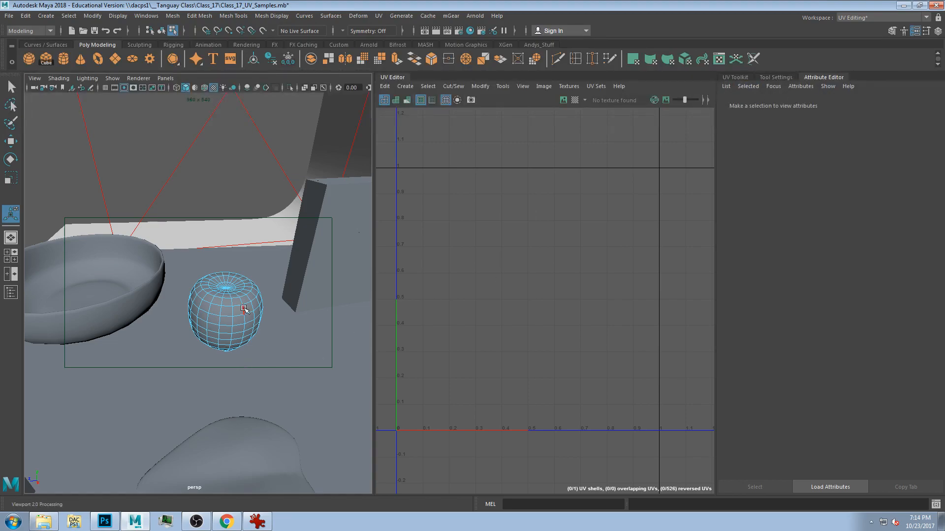
click(667, 63)
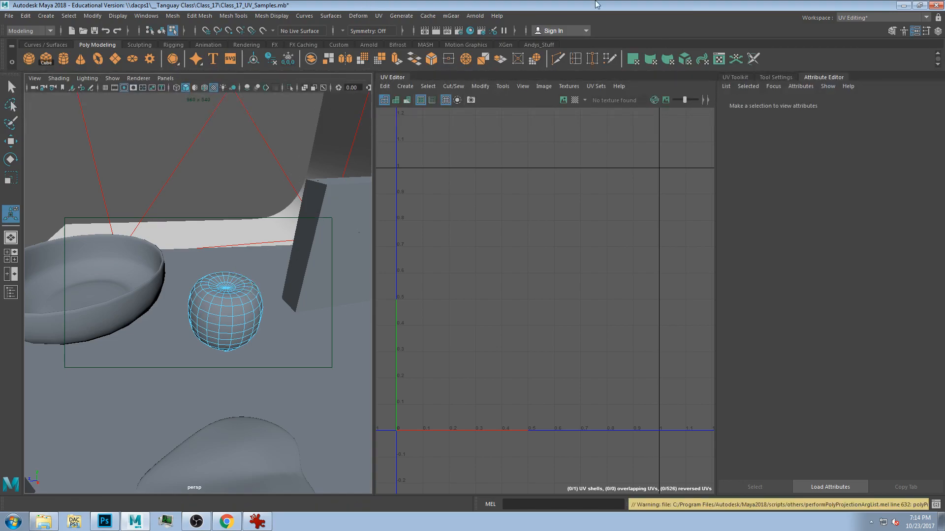
Select the apple-shaped sphere as an object and apply a spherical UV projection to it
right_drag(228, 332, 254, 309)
right_drag(274, 226, 273, 227)
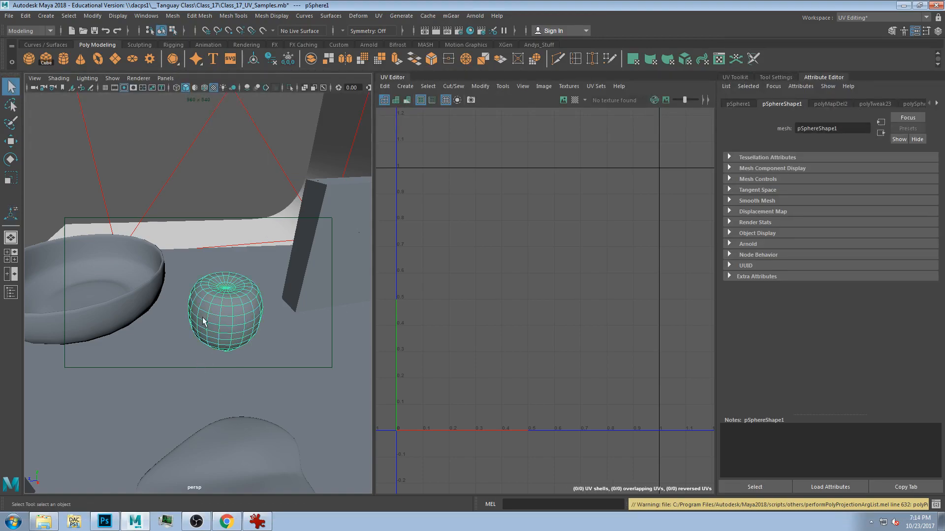
click(198, 330)
scroll(225, 305, up, 5)
key(f)
alt+drag(268, 280, 249, 297)
key(super)
key(super)
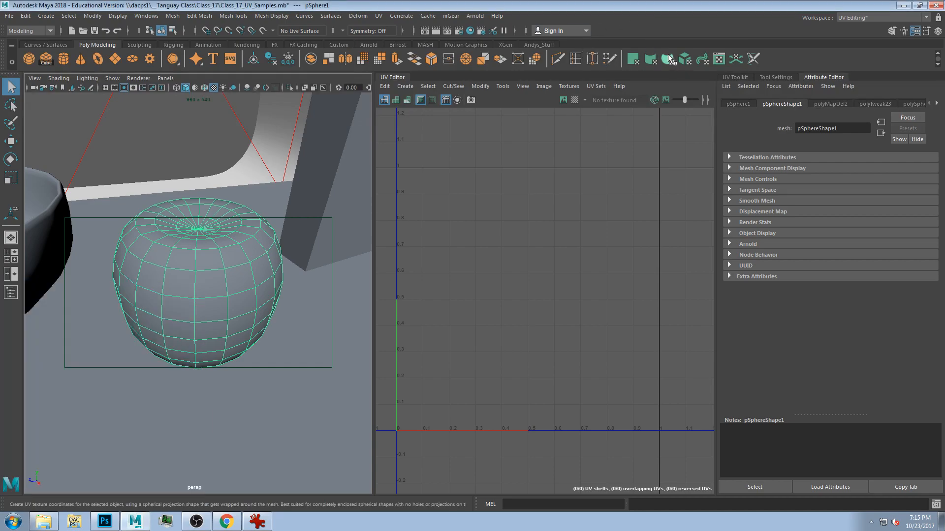
click(668, 59)
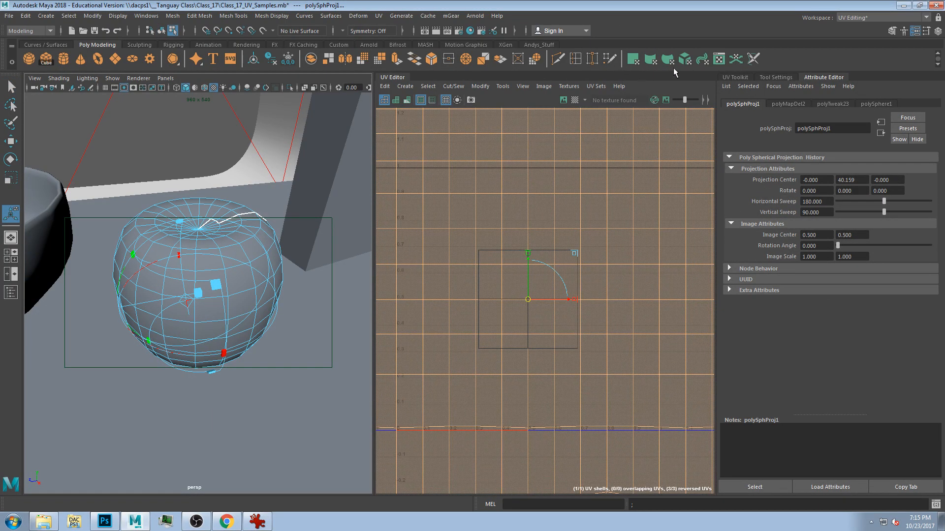
Expand the sphere's projection to a horizontal sweep of 360 and a vertical sweep of 180
scroll(248, 266, down, 3)
scroll(215, 266, up, 3)
alt+drag(215, 273, 268, 320)
key(super)
alt+drag(266, 325, 199, 276)
alt+drag(258, 281, 202, 250)
alt+drag(249, 344, 322, 330)
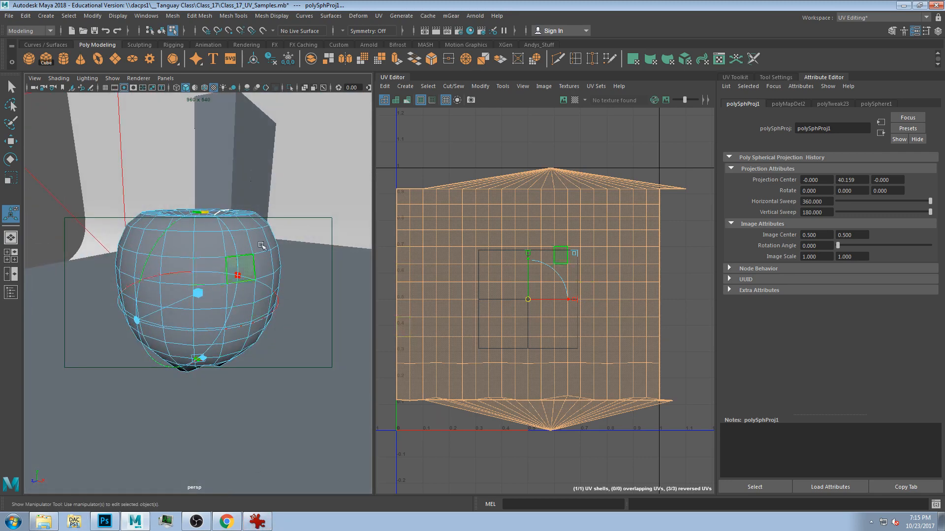
alt+drag(248, 252, 216, 274)
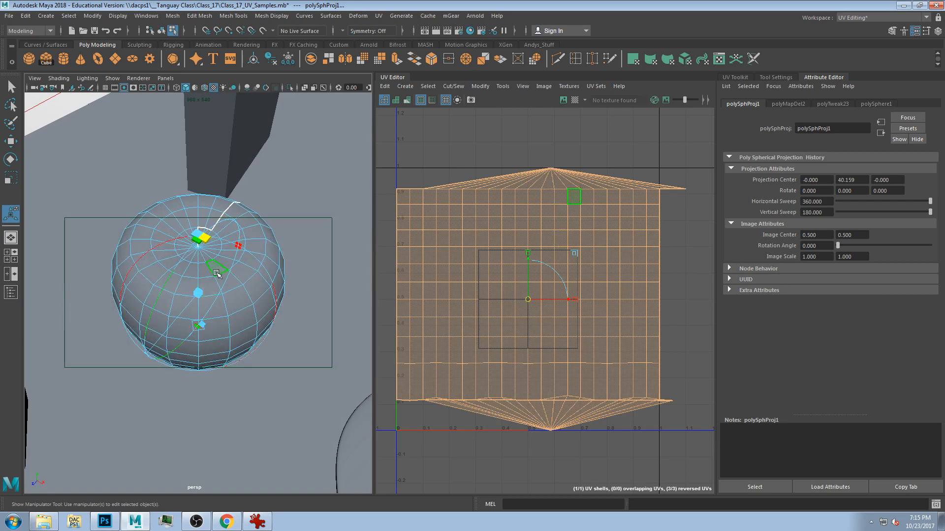
Switch to IrfanView and look through the planet texture maps up to the world map Example_07.jpg
click(257, 522)
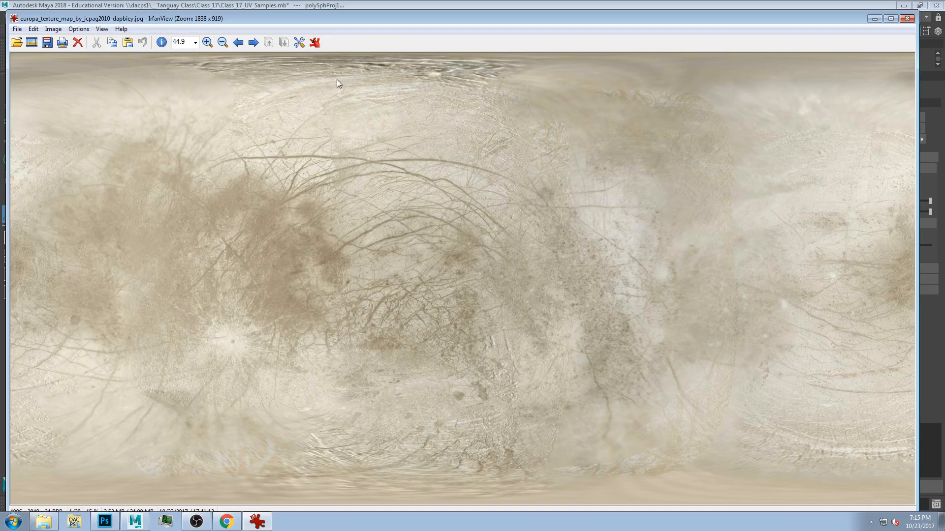
click(238, 43)
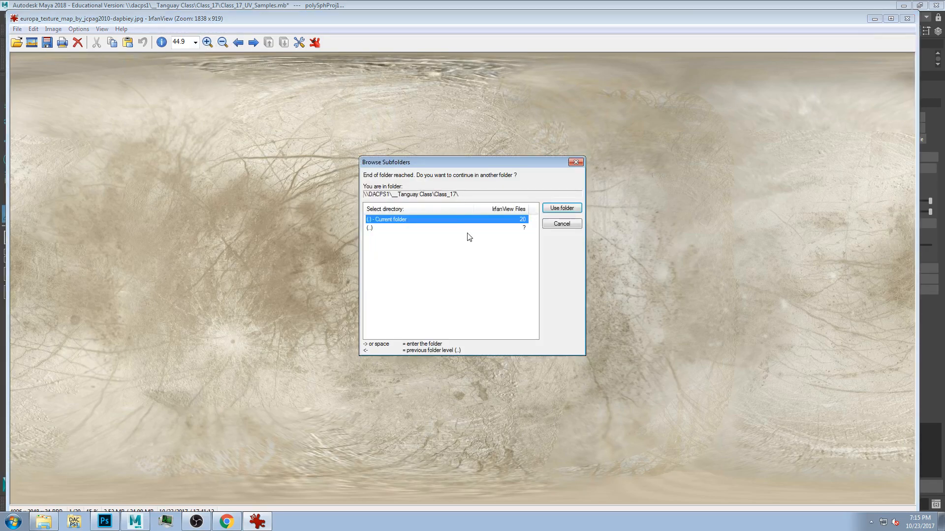
click(560, 224)
click(248, 33)
click(248, 33)
click(248, 33)
click(249, 33)
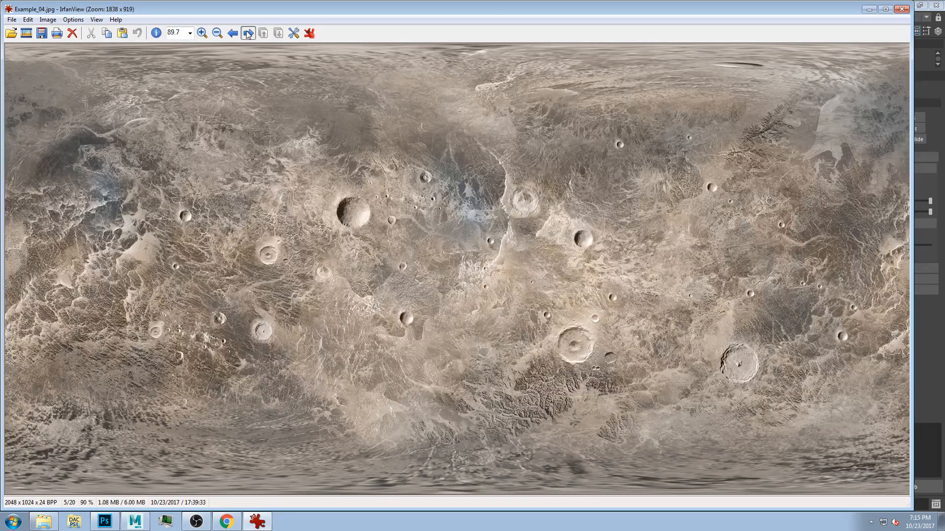
click(248, 33)
click(248, 33)
click(248, 33)
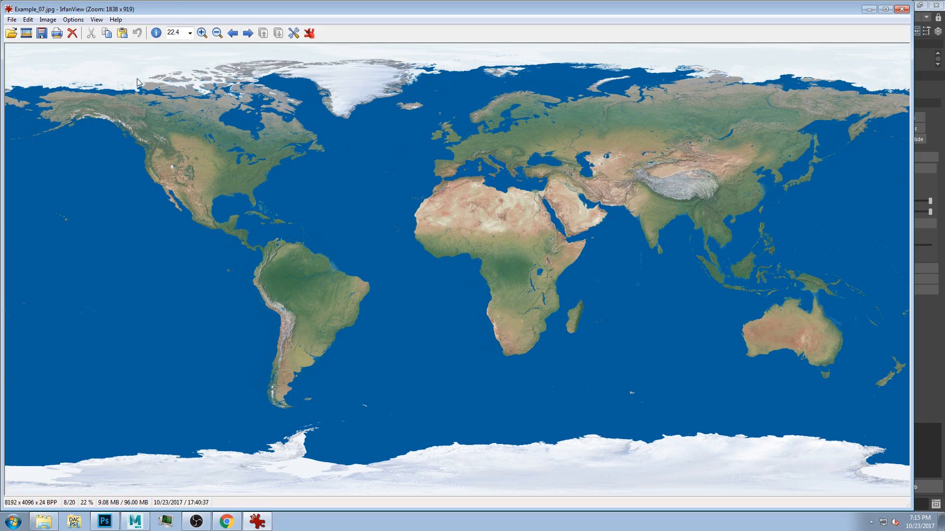
Switch back to Maya and examine the converging upper and lower poles of the apple-shaped sphere's UV shell
drag(249, 10, 301, 16)
drag(190, 18, 156, 13)
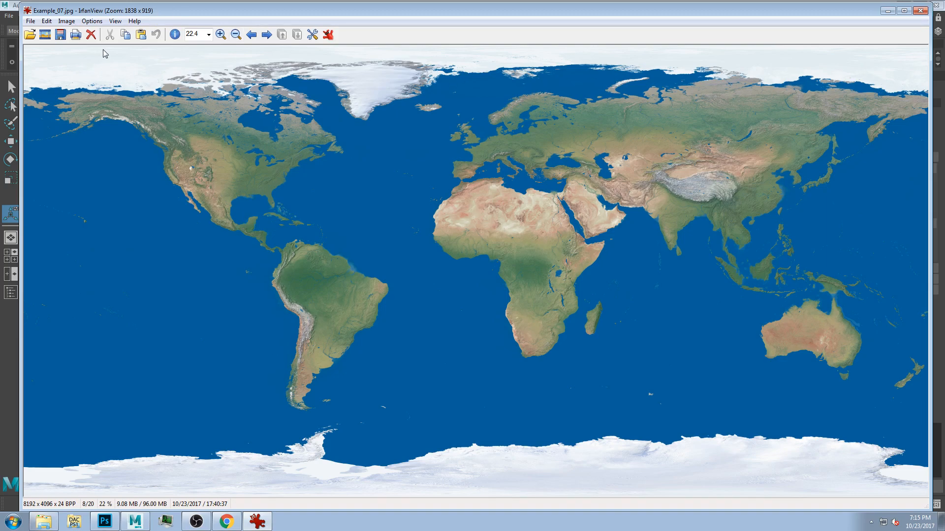
click(12, 5)
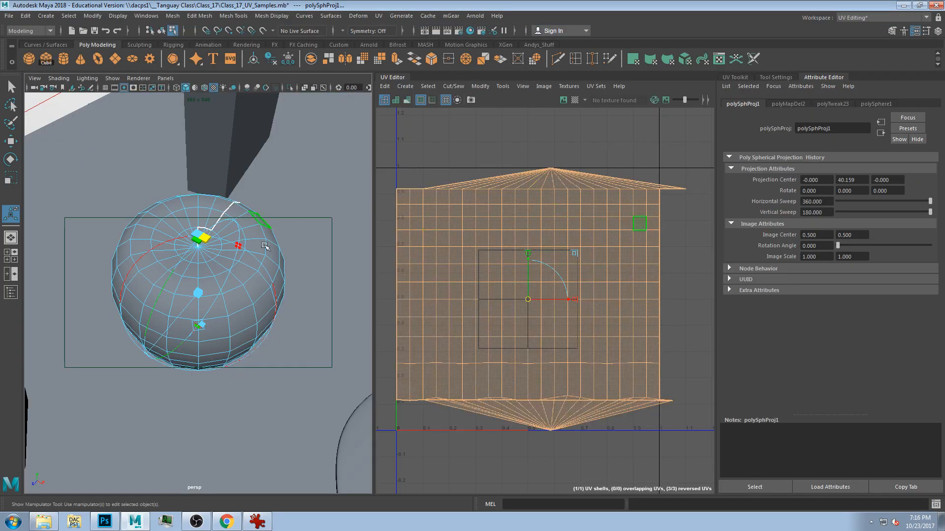
scroll(573, 170, up, 6)
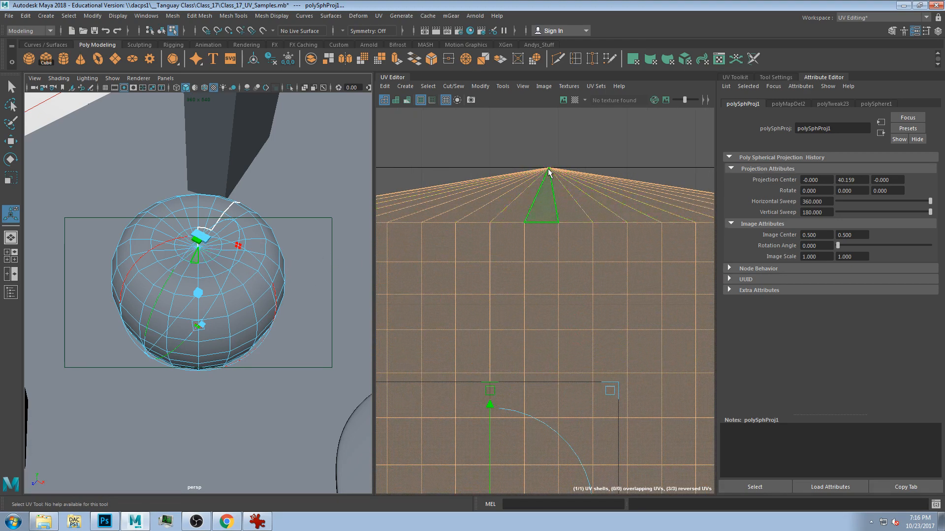
scroll(536, 306, down, 6)
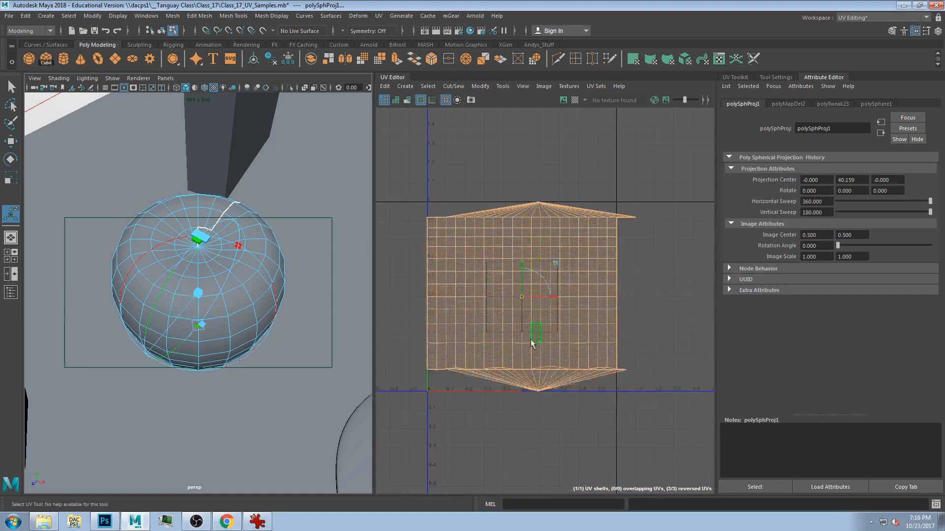
scroll(546, 343, up, 3)
scroll(549, 342, up, 2)
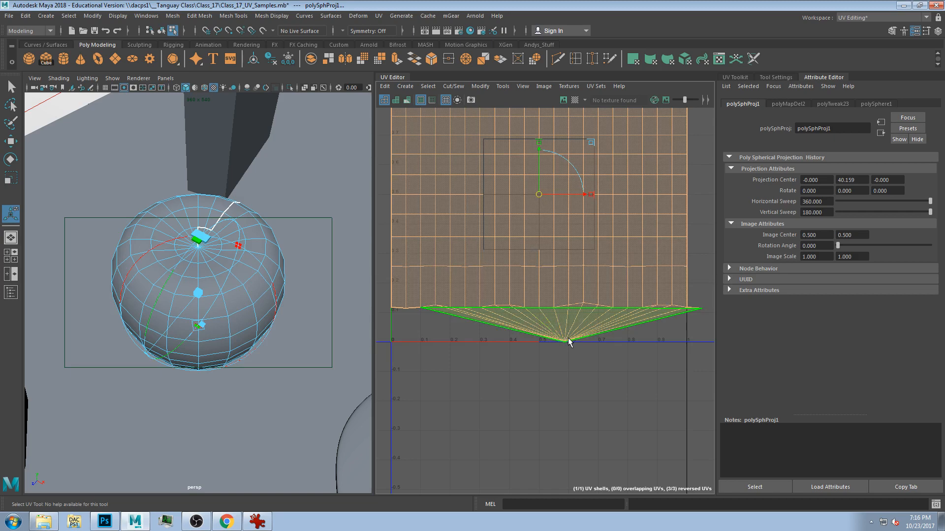
Switch to IrfanView, compare the world map and the planet map Example_06.jpg with the UV layout, and return to Maya
click(256, 522)
drag(362, 7, 361, 11)
click(362, 3)
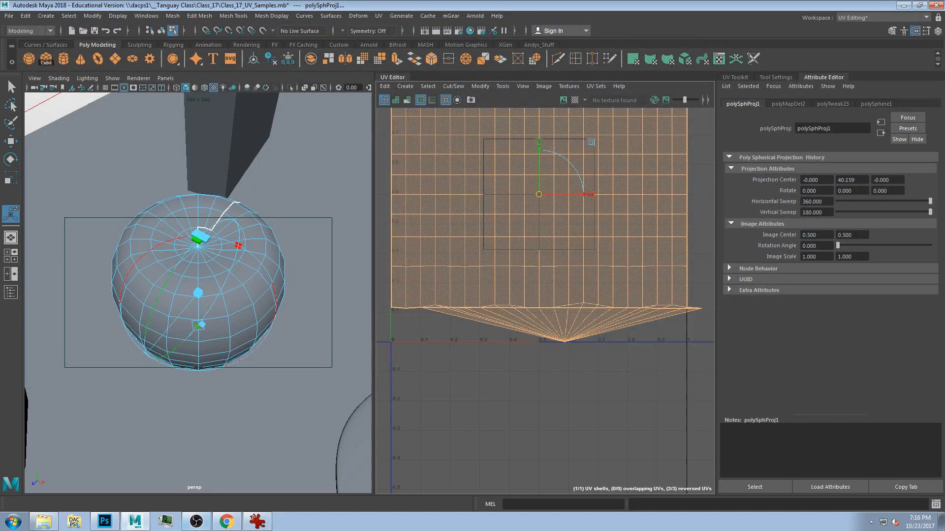
click(257, 521)
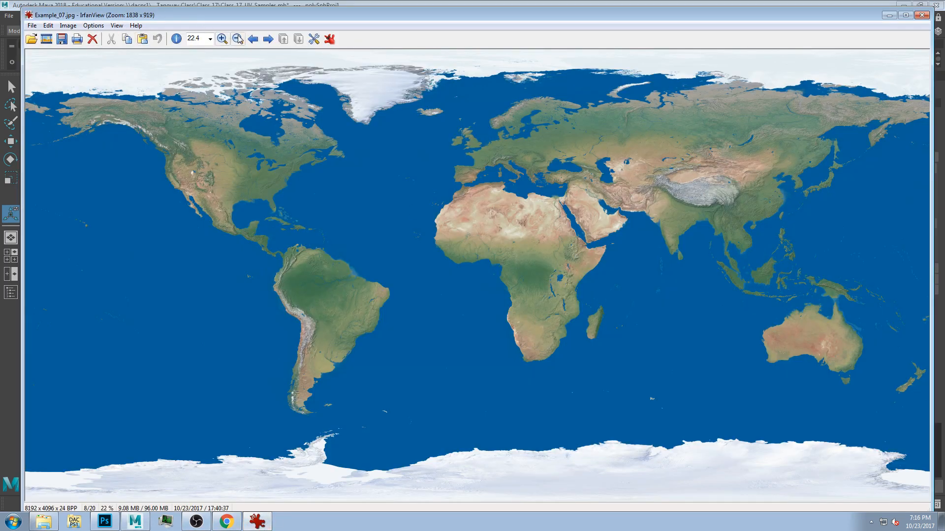
click(252, 39)
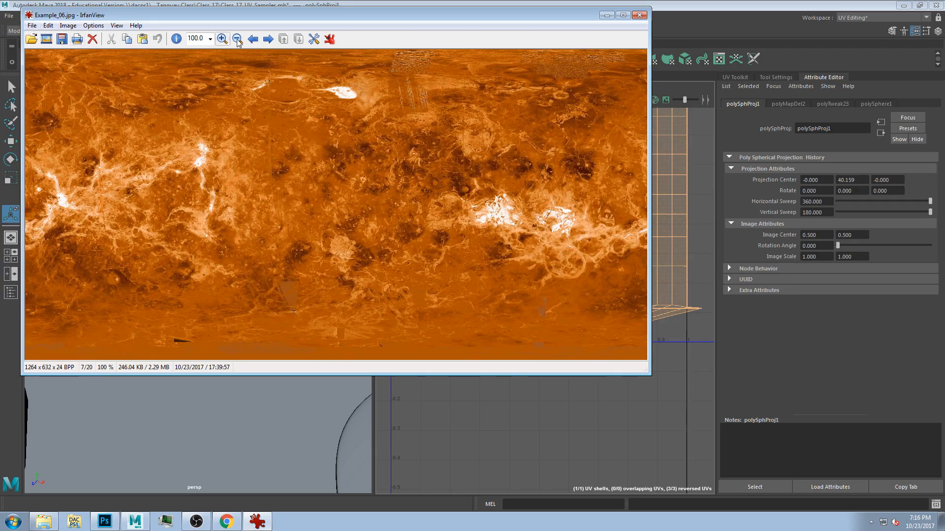
click(253, 39)
click(268, 38)
click(293, 4)
Examine the sphere's pole and select individual faces on the model and in the UV layout to compare their matching positions
alt+drag(219, 323, 196, 288)
scroll(201, 344, up, 8)
scroll(228, 215, down, 4)
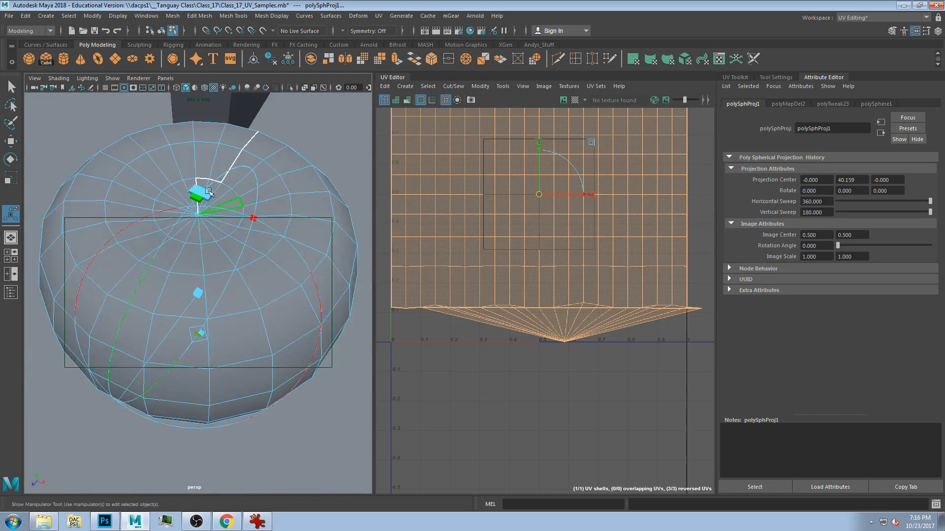
click(257, 522)
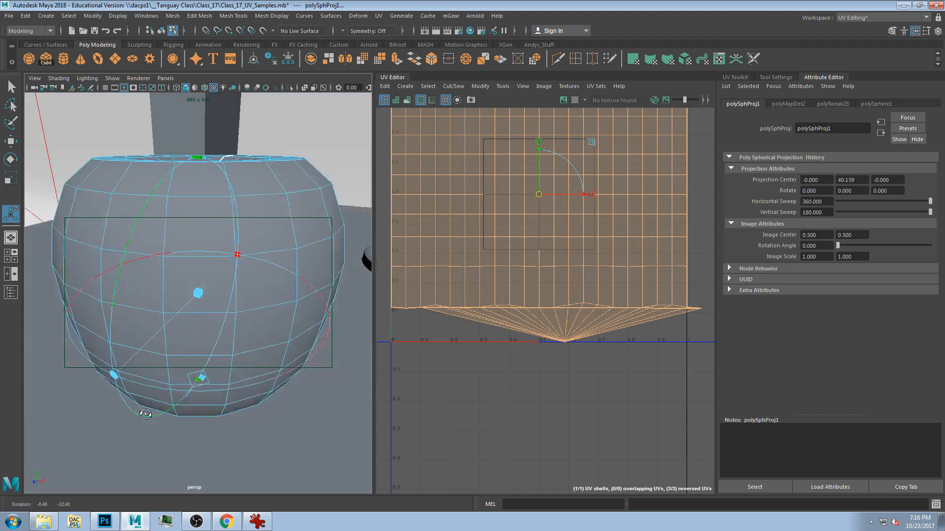
click(209, 285)
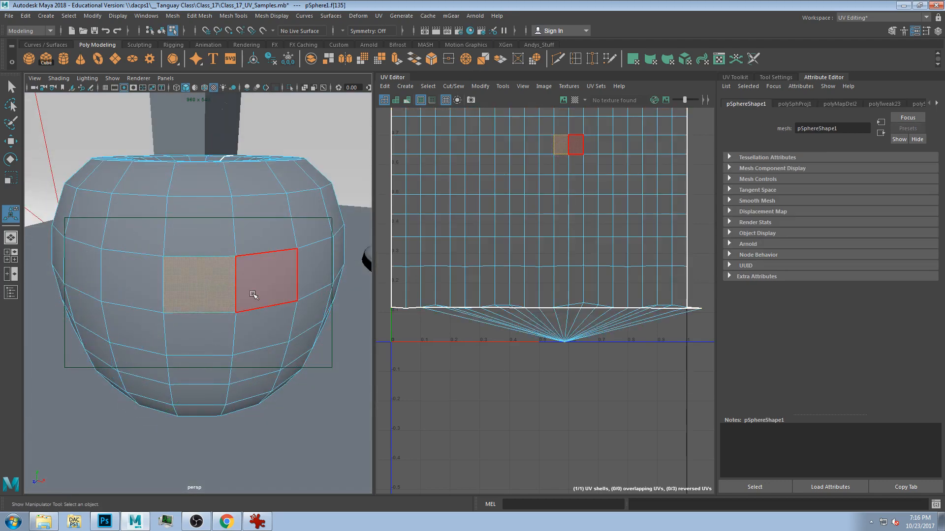
click(252, 297)
click(228, 324)
click(269, 315)
click(266, 286)
click(206, 280)
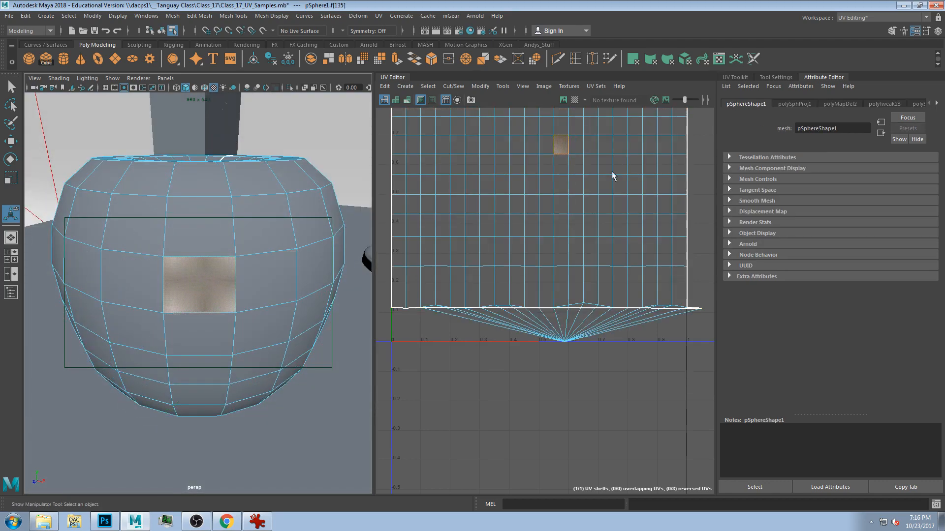
alt+middle_drag(564, 197, 565, 238)
click(563, 206)
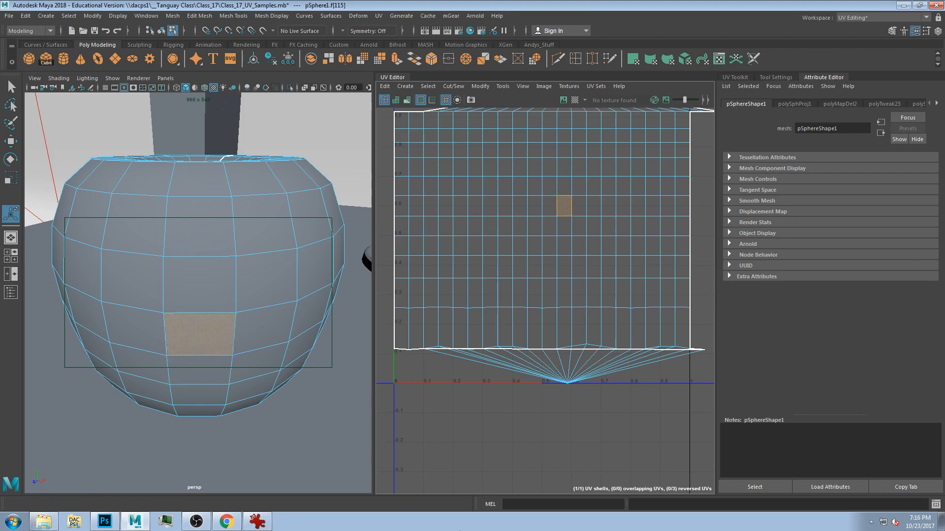
Open the Hypershade and create a new Arnold aiStandardSurface material
alt+drag(276, 202, 267, 220)
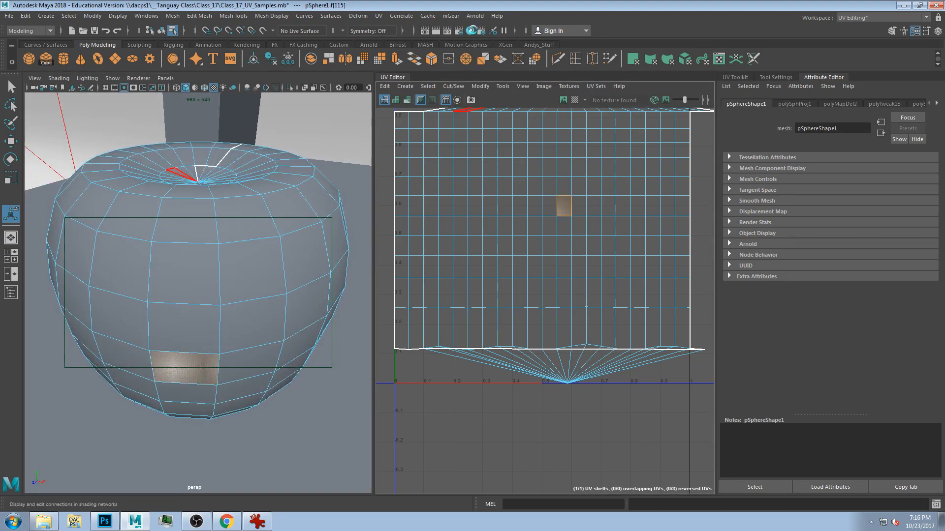
click(472, 31)
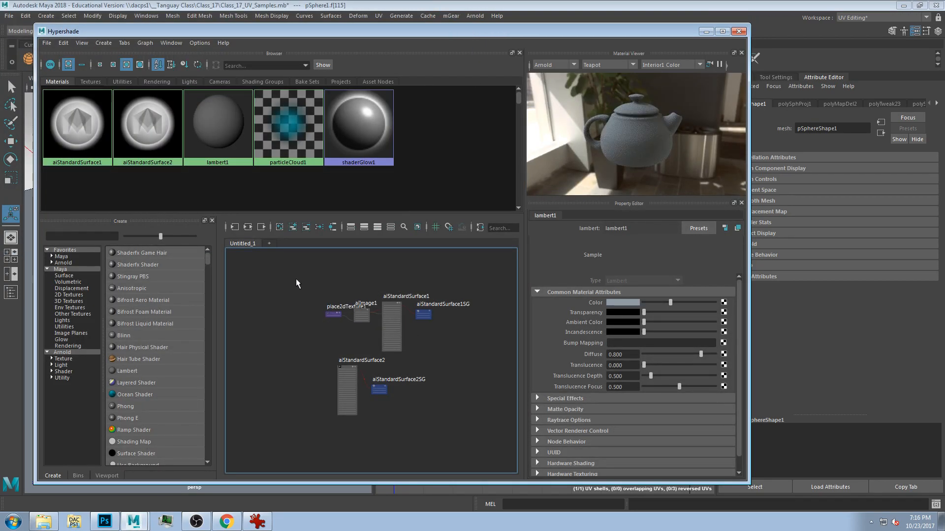
click(63, 262)
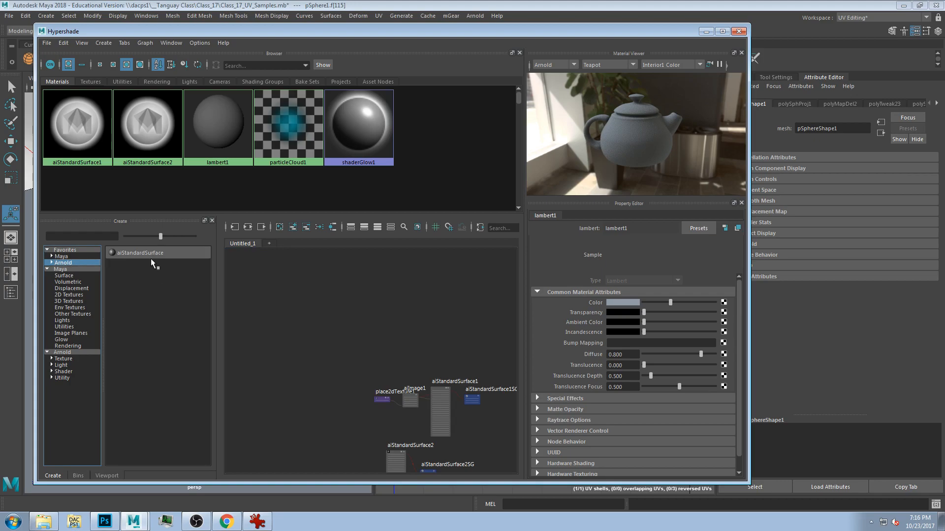
drag(148, 253, 364, 296)
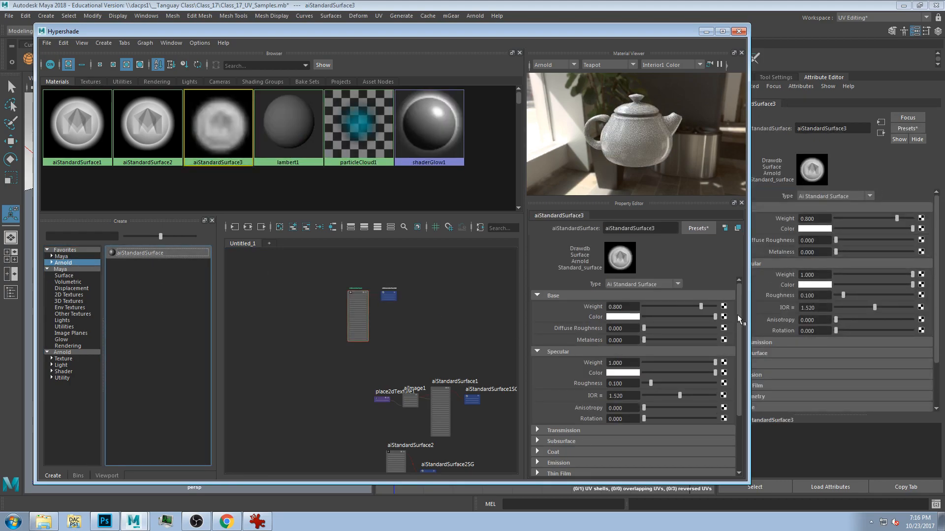
key(f)
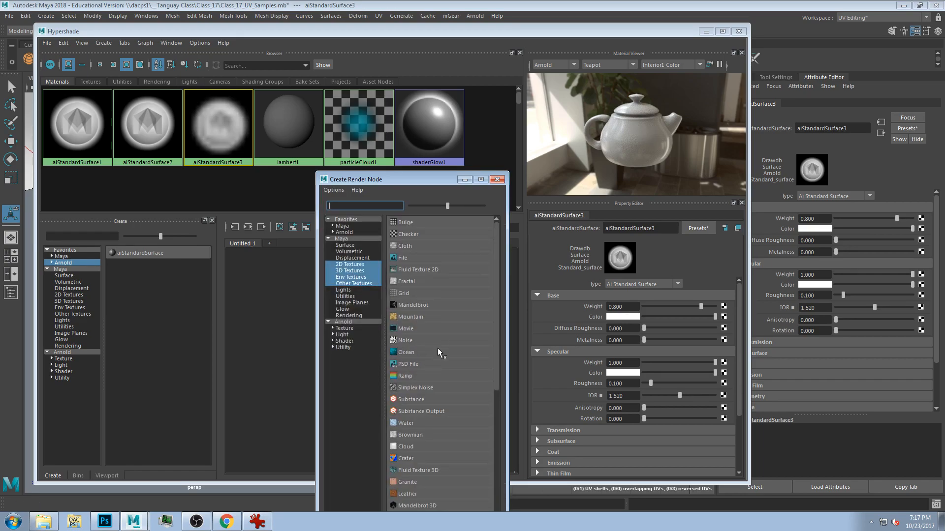
Find the File texture node and connect it to the new material's base color
drag(376, 182, 305, 103)
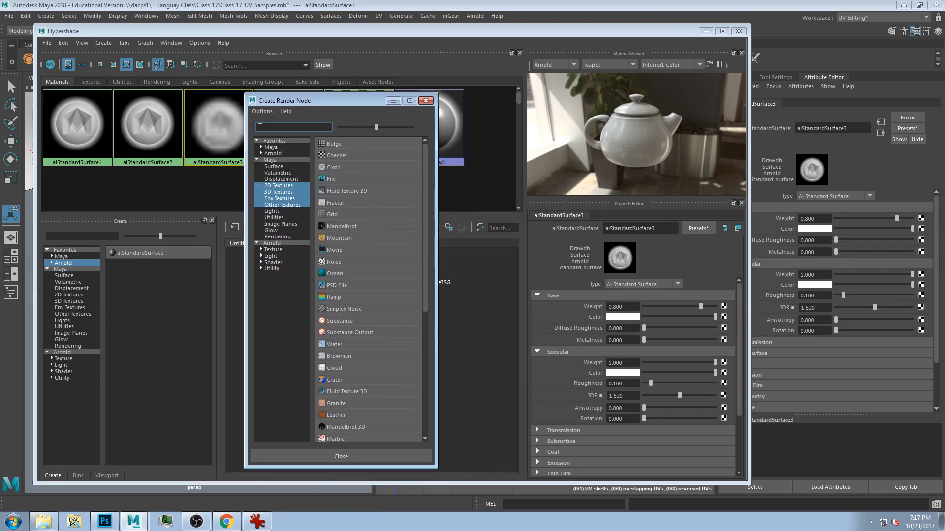
text(file)
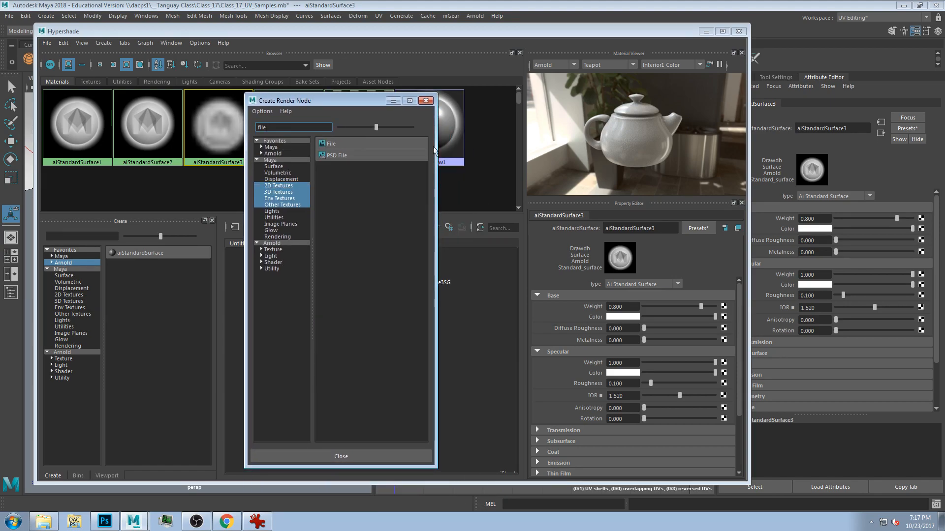
click(362, 143)
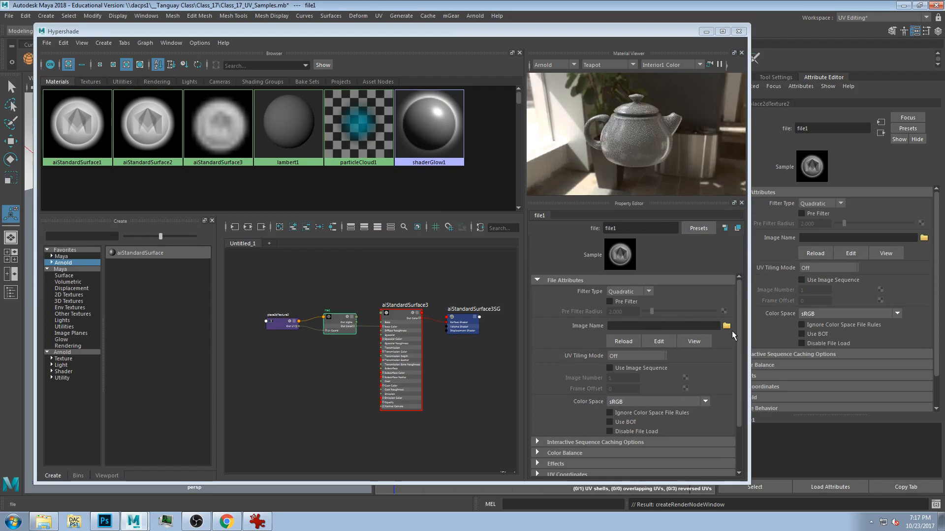
Load Example_06.jpg from the Class_17 folder into the file texture and preview the material on a Sphere
click(727, 327)
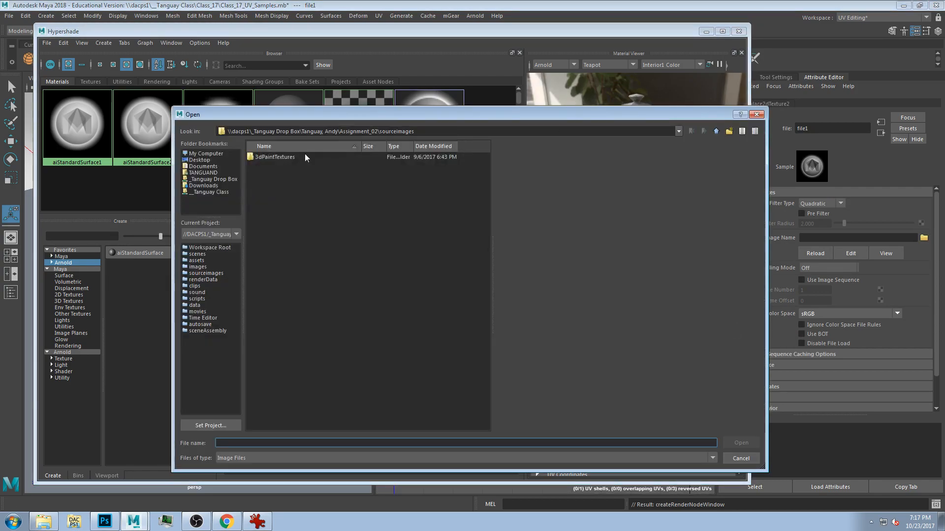
click(213, 192)
double_click(274, 180)
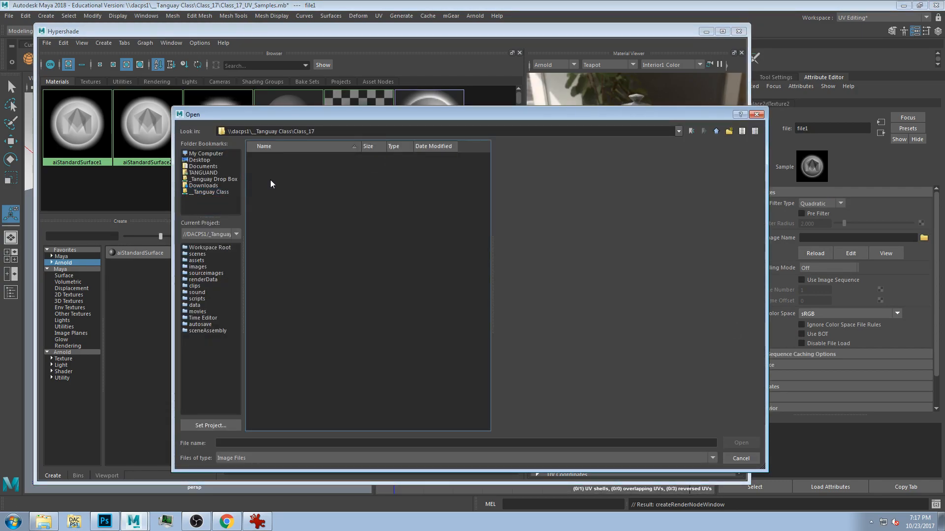
click(283, 197)
click(283, 204)
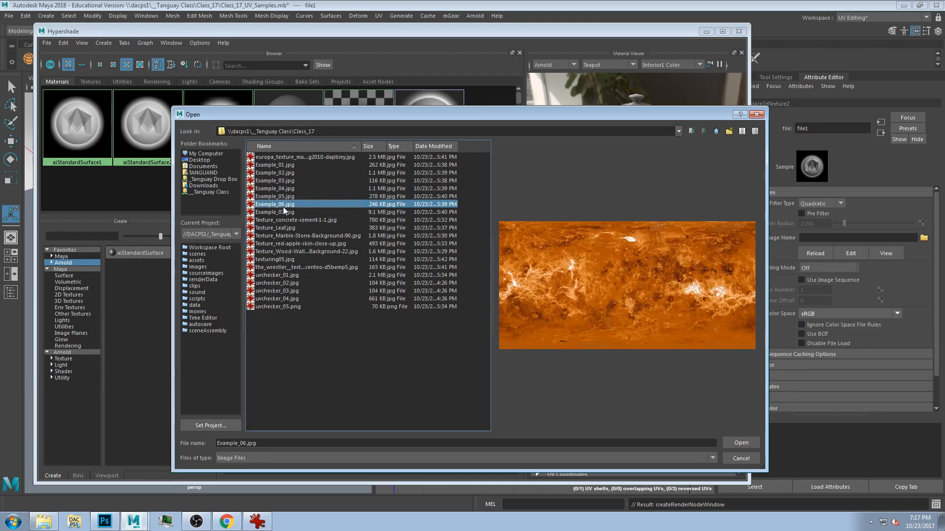
click(740, 442)
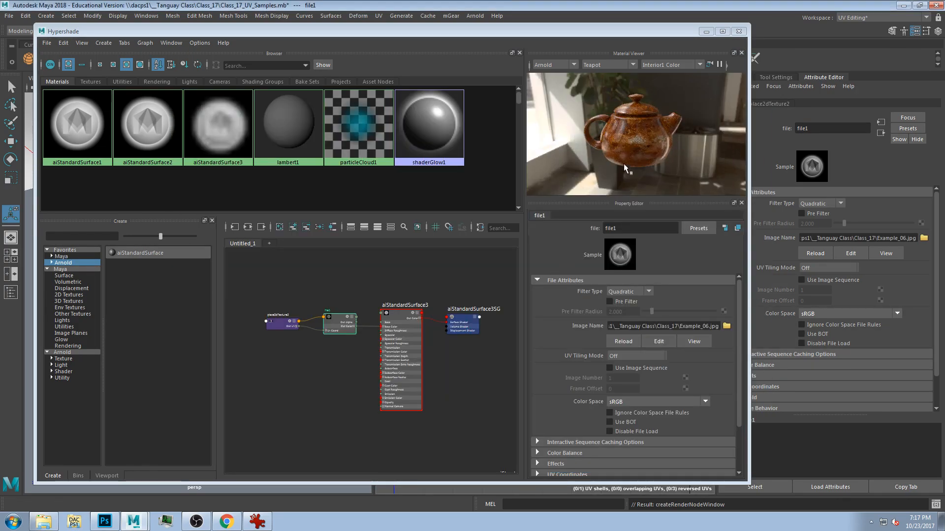
click(633, 63)
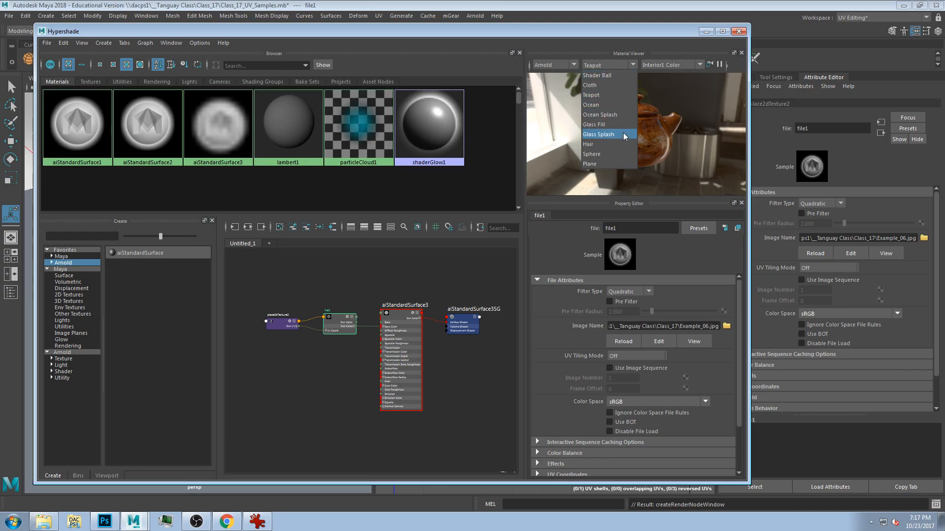
click(619, 155)
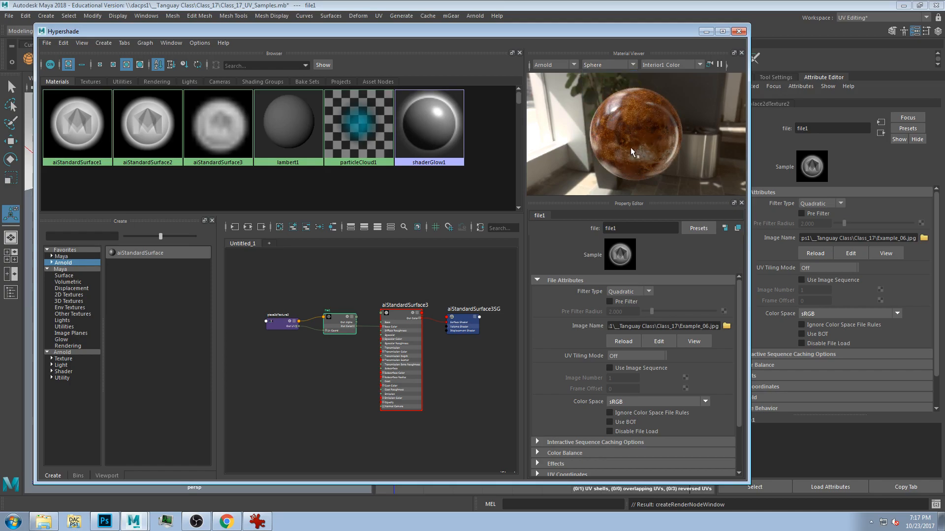
Assign the planet-textured material to the apple-shaped sphere and turn on textured display in the perspective view
drag(506, 33, 841, 25)
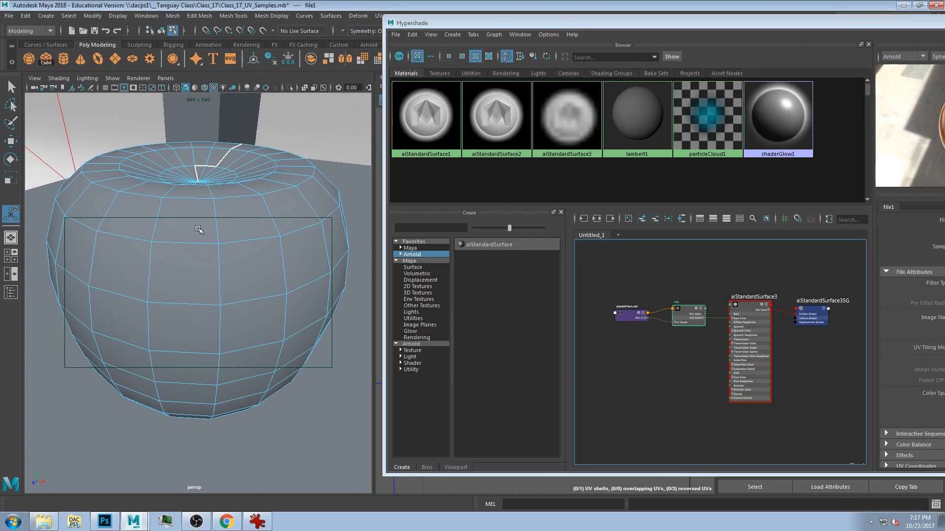
click(198, 229)
alt+drag(221, 170, 205, 84)
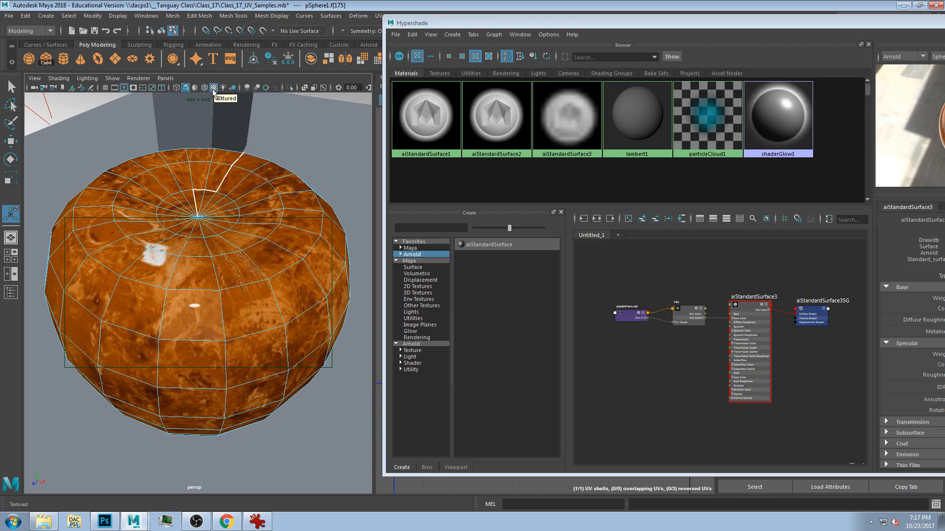
Close the Hypershade and dismiss the output window
drag(812, 22, 719, 55)
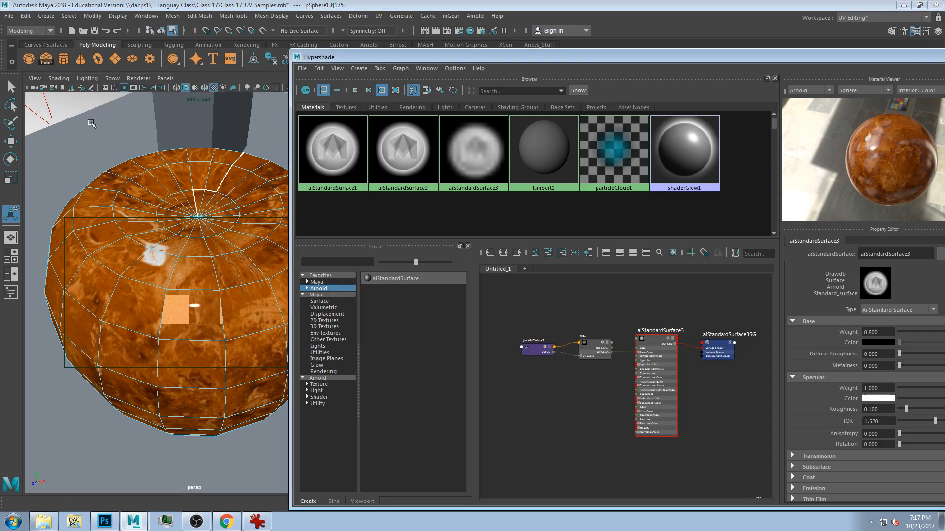
double_click(803, 60)
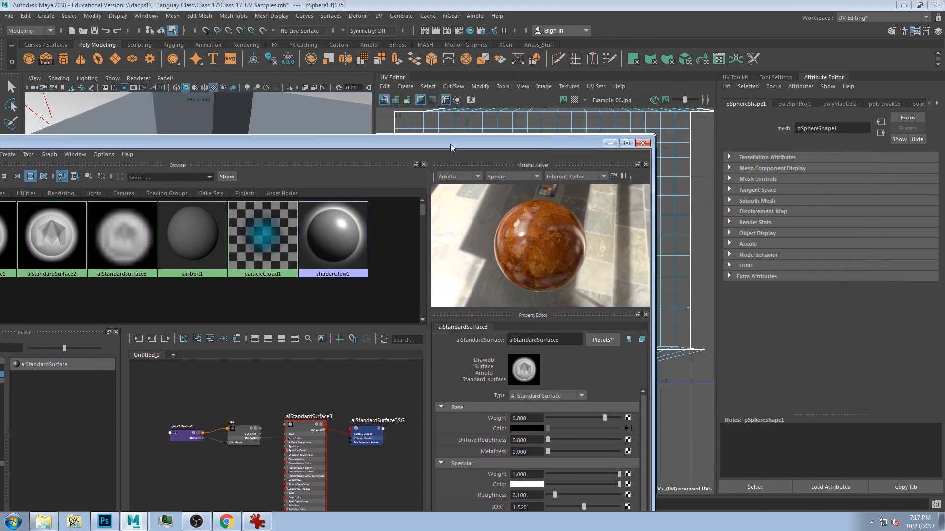
click(642, 142)
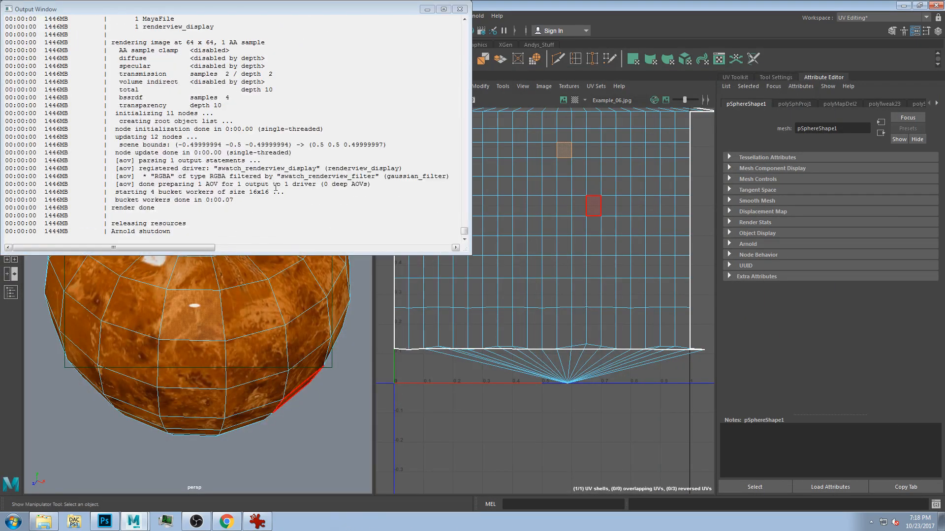
click(459, 9)
Compare the flat Example_06.jpg map in IrfanView with how it wraps around the textured apple-shaped sphere in Maya
click(257, 521)
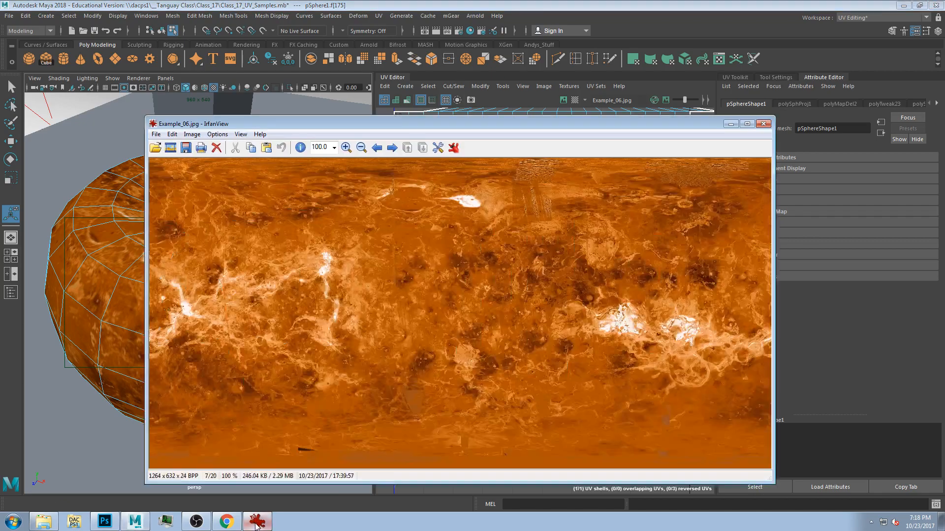
click(424, 5)
alt+drag(189, 232, 193, 275)
scroll(195, 263, up, 6)
scroll(221, 286, down, 8)
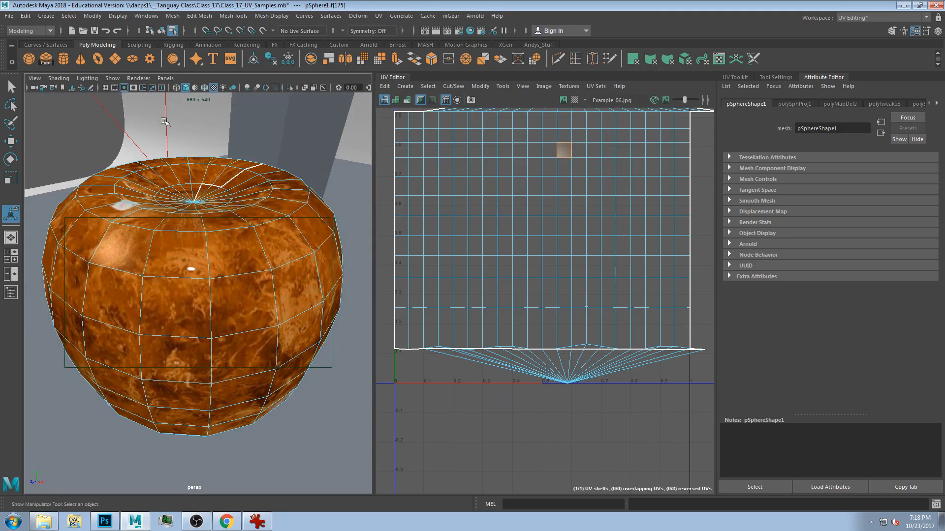
Create a polygon sphere with radius 1 and 20 subdivisions in both axis and height
scroll(193, 276, down, 5)
click(28, 59)
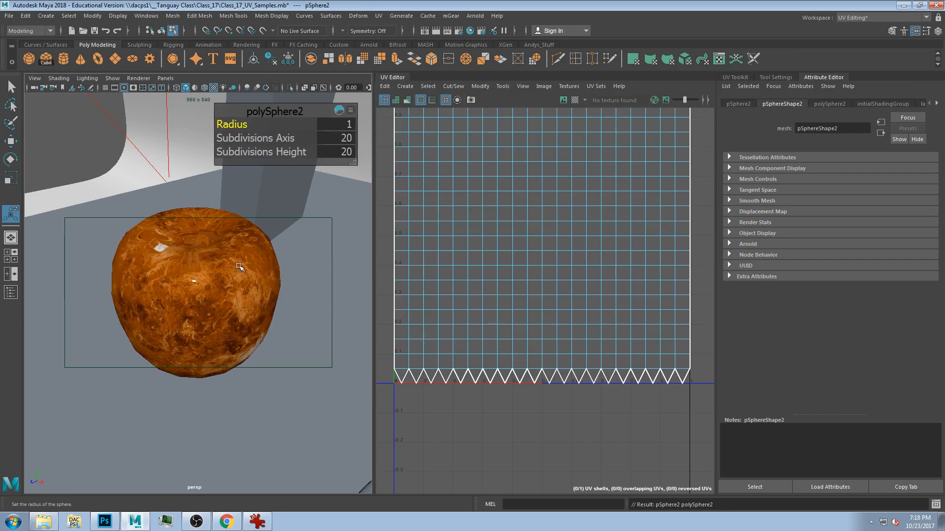
Add another polygon sphere with the default radius and subdivisions to the scene
click(351, 110)
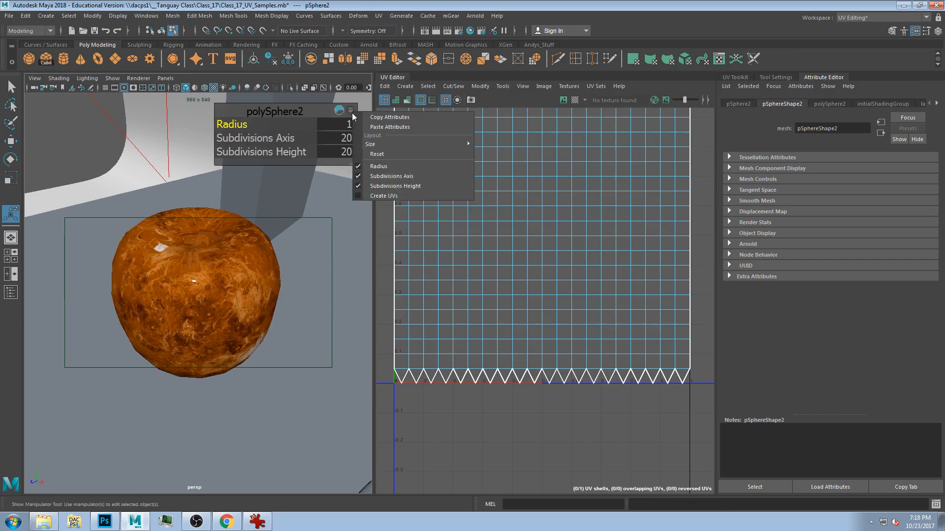
click(264, 200)
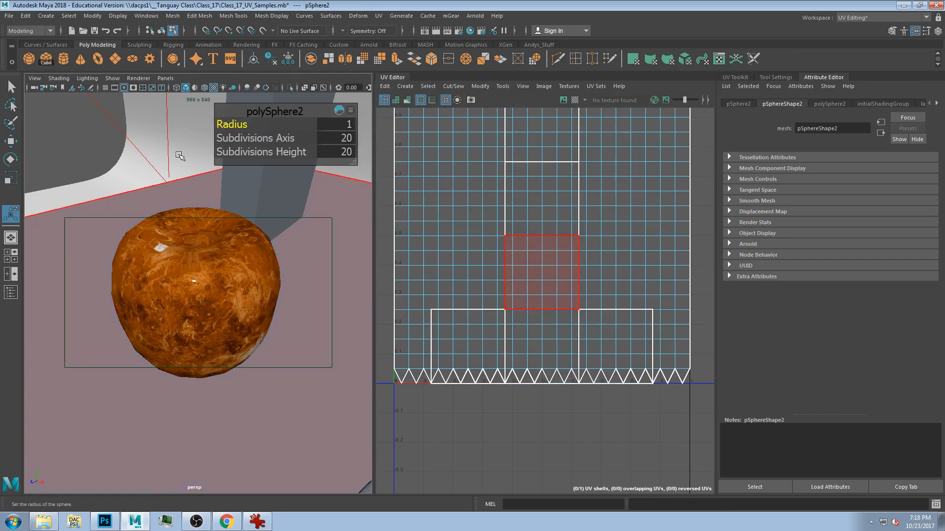
click(27, 59)
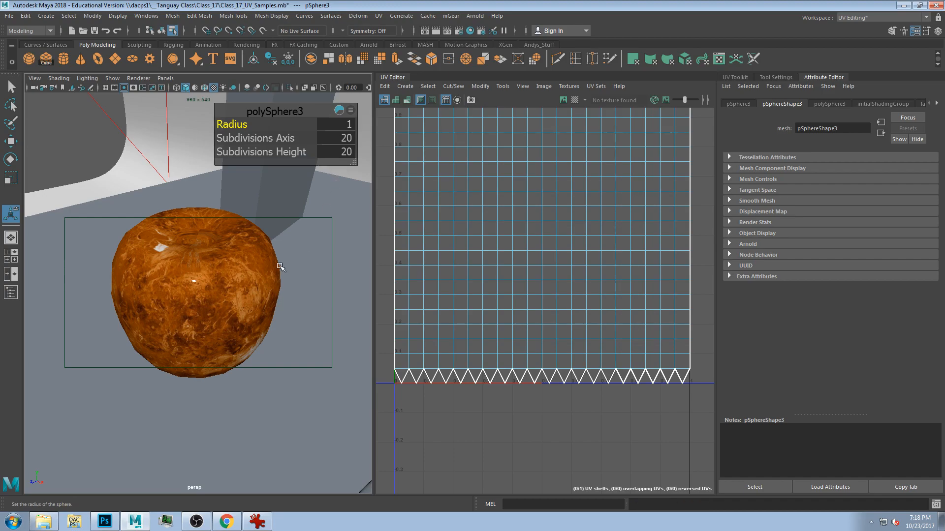
Select the whole apple-shaped sphere as an object and isolate it in the perspective view
scroll(244, 283, up, 6)
mouse_move(242, 279)
alt+mouse_down()
mouse_move(238, 245)
mouse_move(234, 279)
alt+mouse_up()
scroll(235, 280, down, 8)
click(225, 311)
key(ctrl+1)
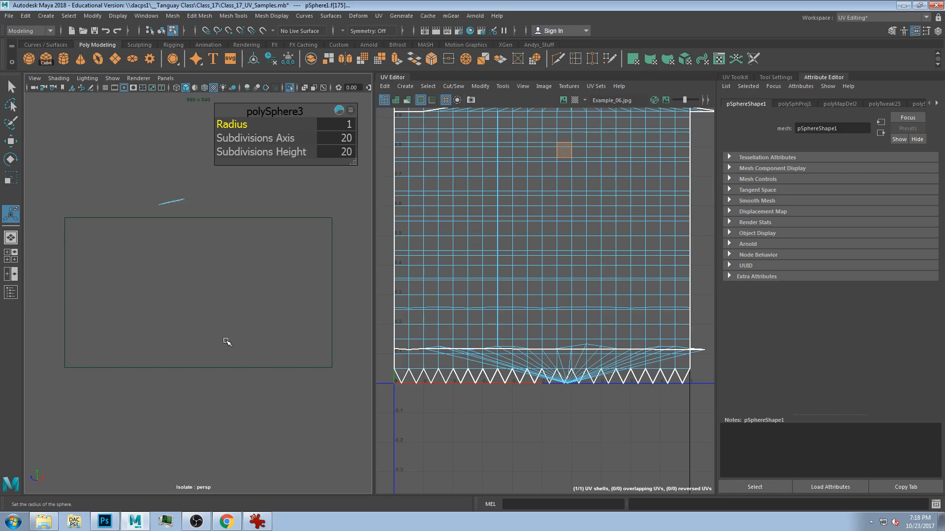
key(ctrl+1)
key(F8)
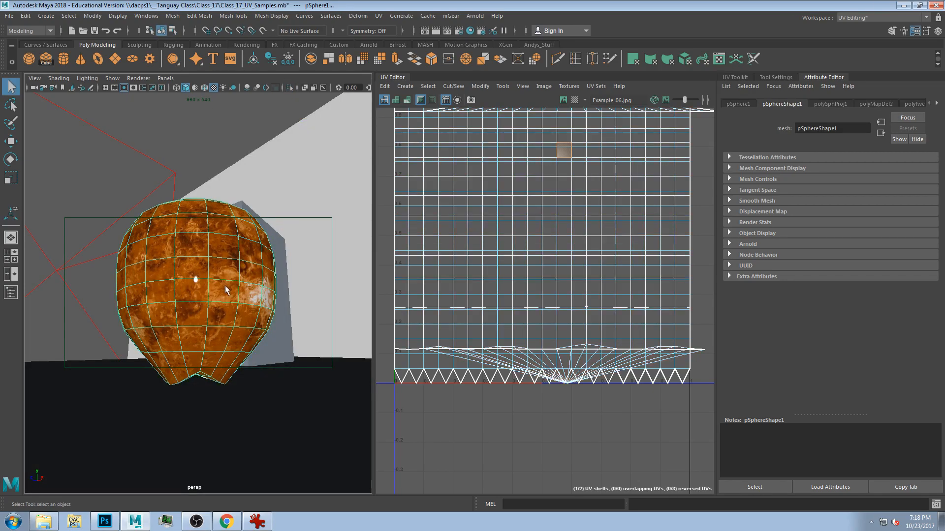
key(ctrl+1)
alt+drag(268, 348, 233, 382)
scroll(196, 332, up, 5)
scroll(197, 331, down, 5)
alt+drag(181, 181, 175, 228)
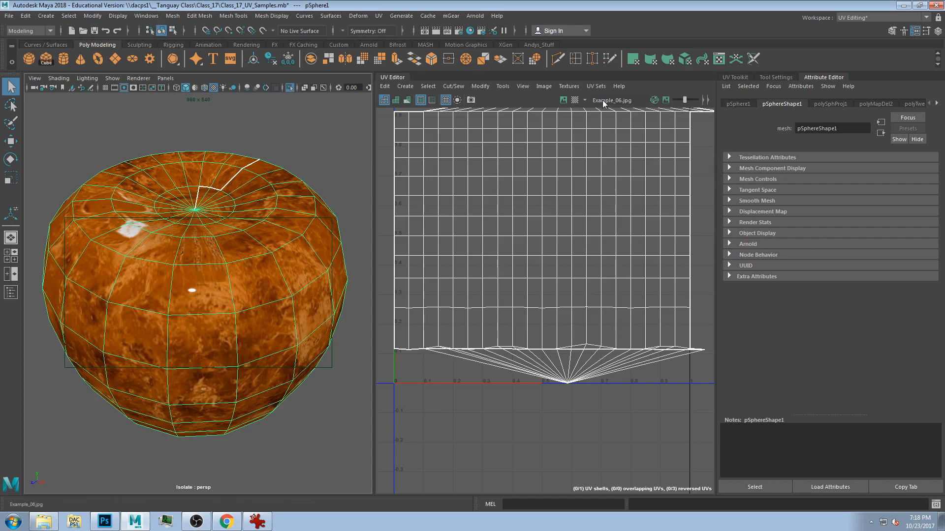
Preview the checker map on the isolated apple-shaped sphere, turn it off and dismiss the output window
click(576, 100)
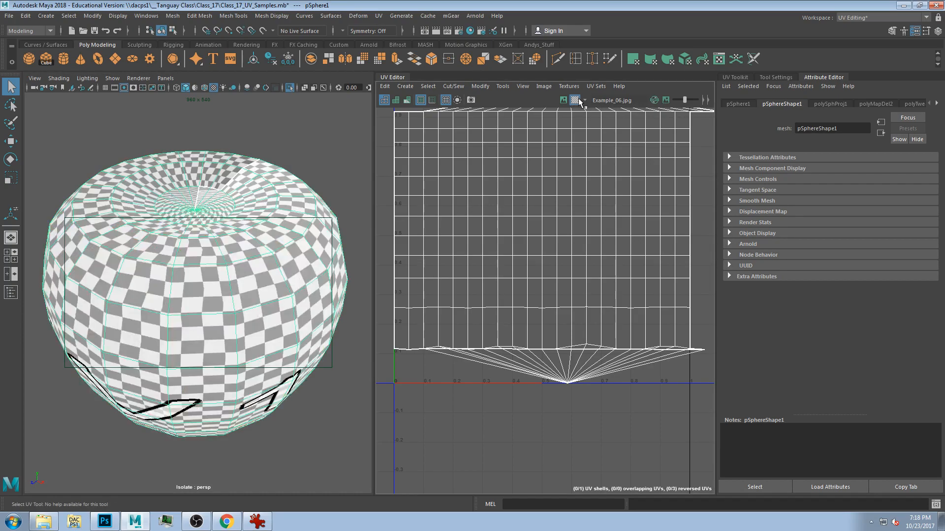
click(576, 99)
click(565, 101)
click(564, 100)
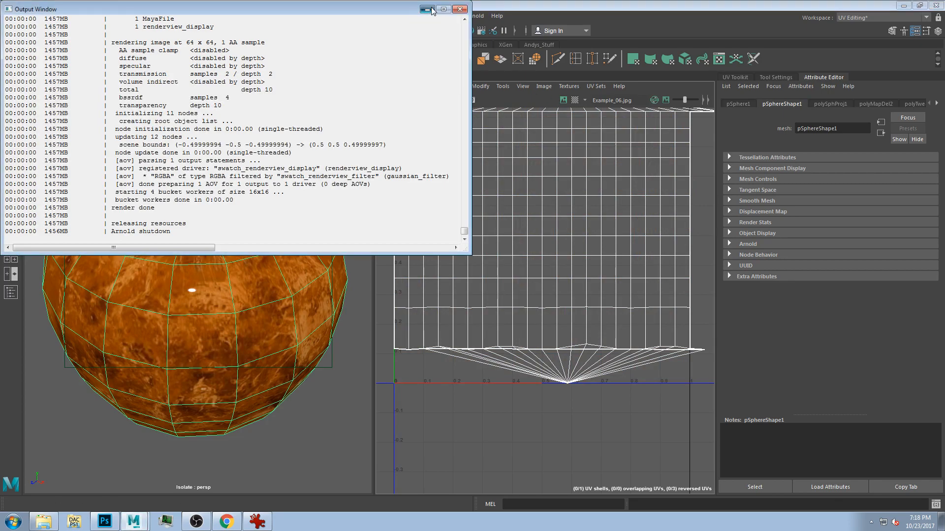
click(460, 8)
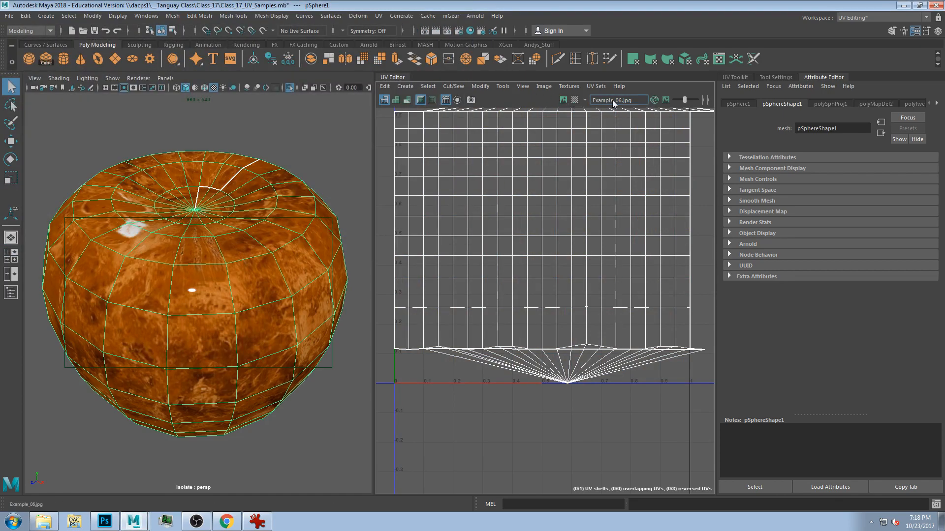
Display the Example_06.jpg texture image behind the apple-shaped sphere's UVs in the UV Editor
click(583, 100)
click(604, 106)
click(577, 102)
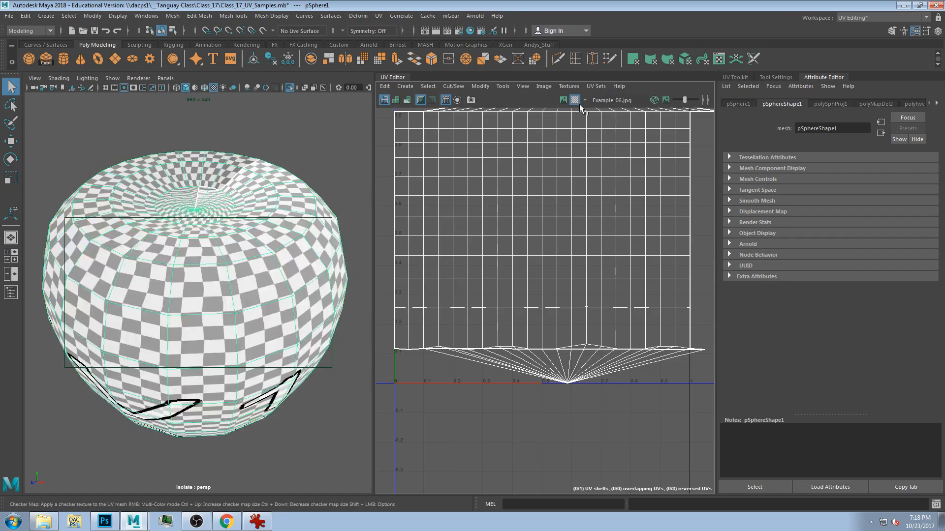
click(576, 102)
click(563, 100)
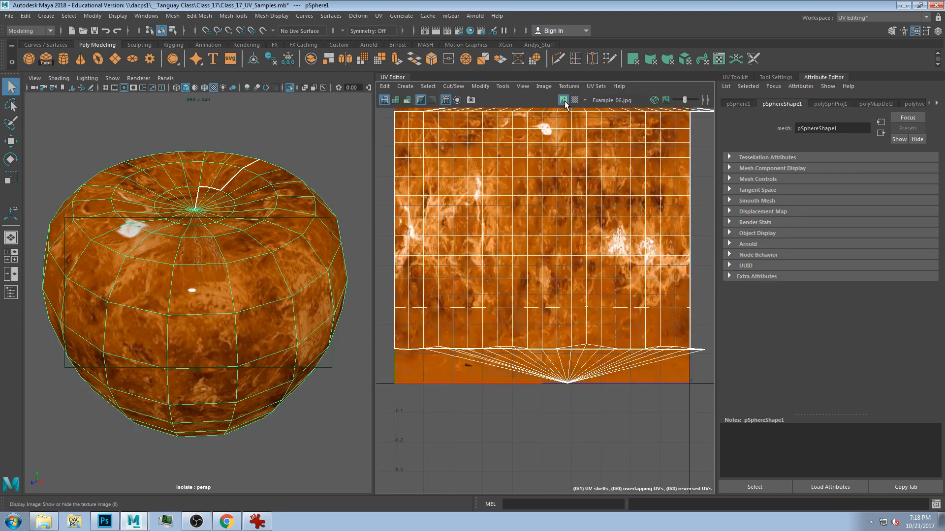
alt+middle_drag(543, 259, 561, 364)
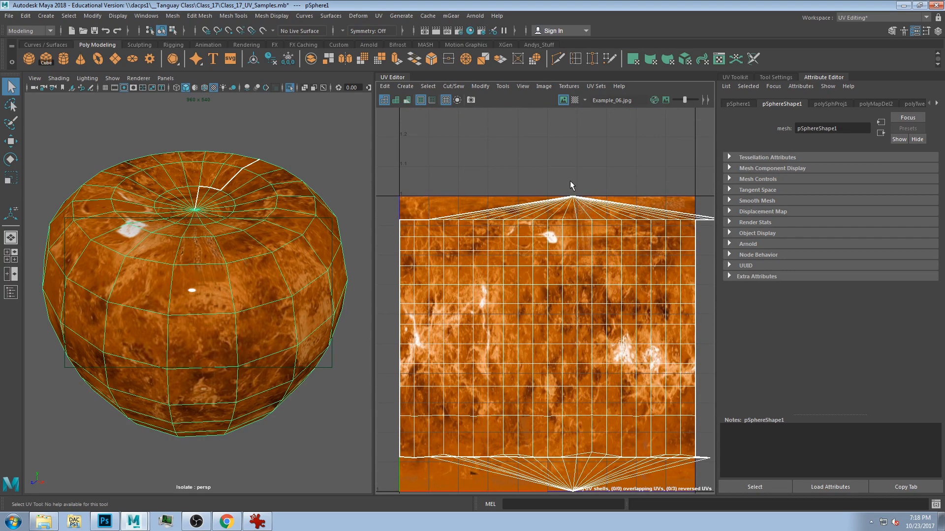
scroll(542, 231, up, 2)
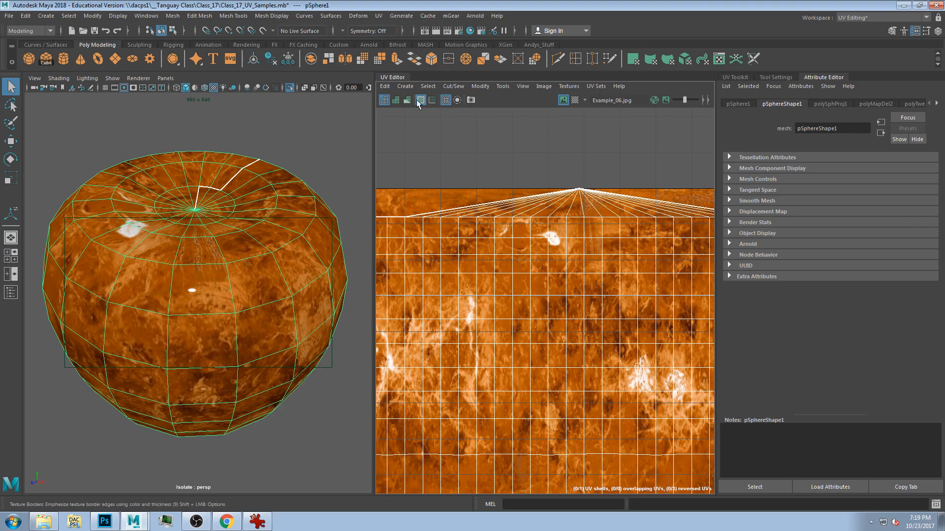
Widen the UV Editor, switch its displayed texture to aiStandardSurface3 and reopen the list of available textures
drag(377, 129, 350, 129)
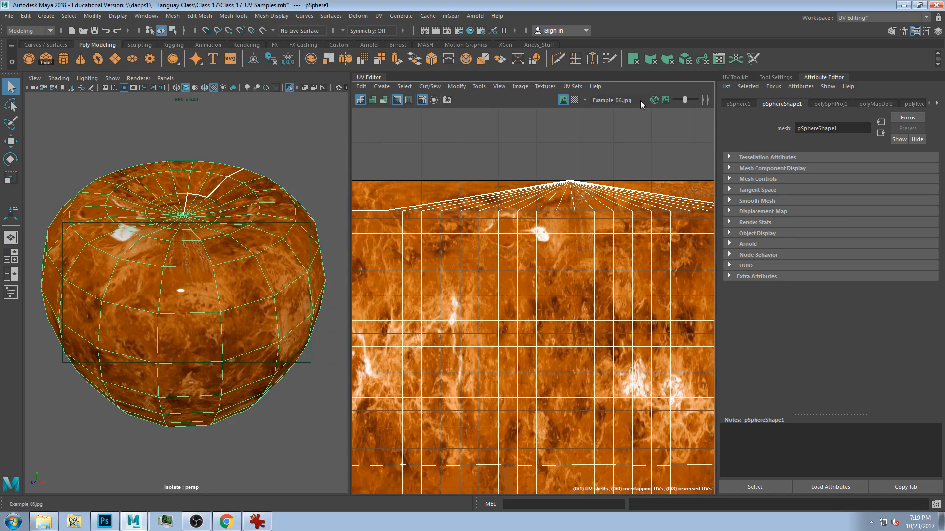
click(591, 100)
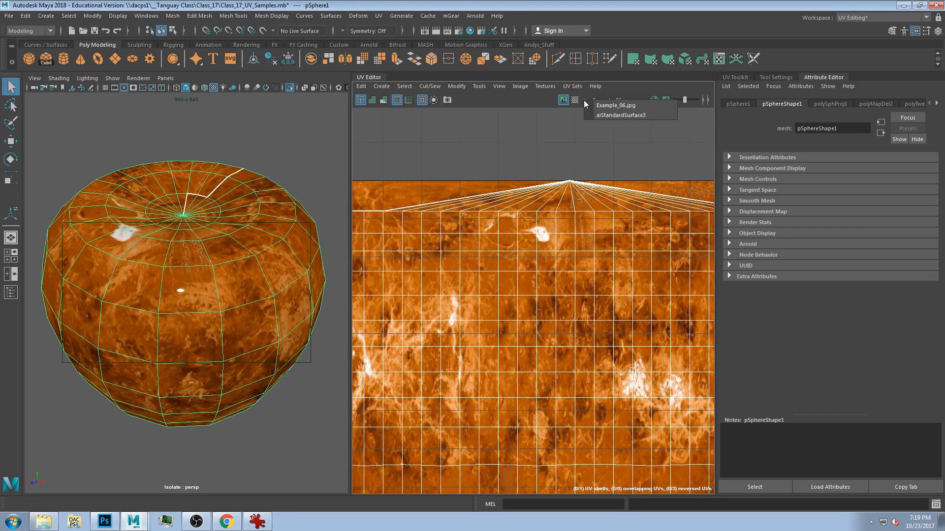
click(615, 115)
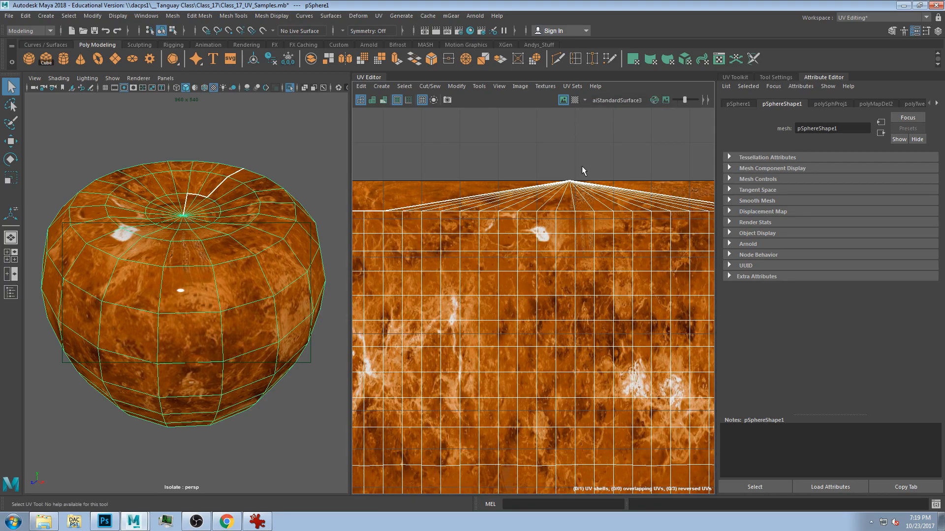
click(584, 101)
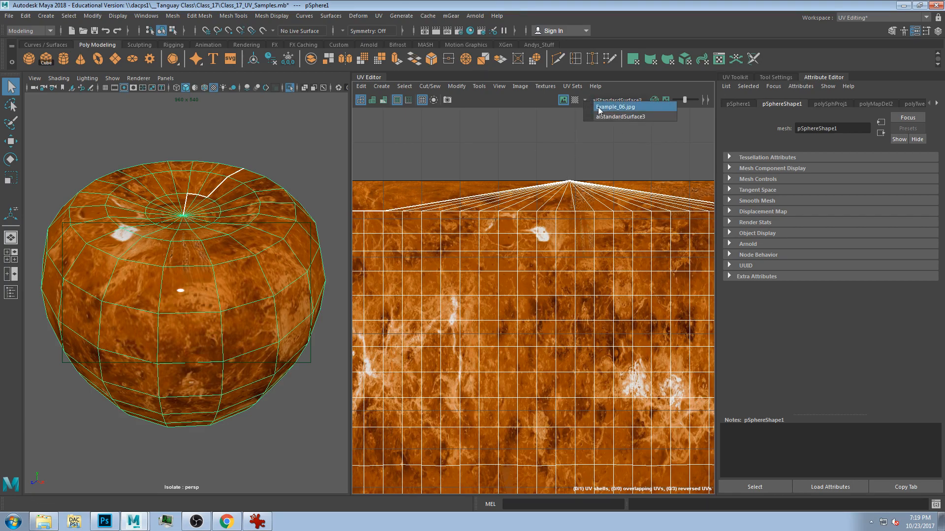
Display the Example_06.jpg texture behind the sphere's UVs in the UV Editor
click(597, 106)
alt+middle_drag(508, 344, 528, 315)
scroll(527, 315, down, 1)
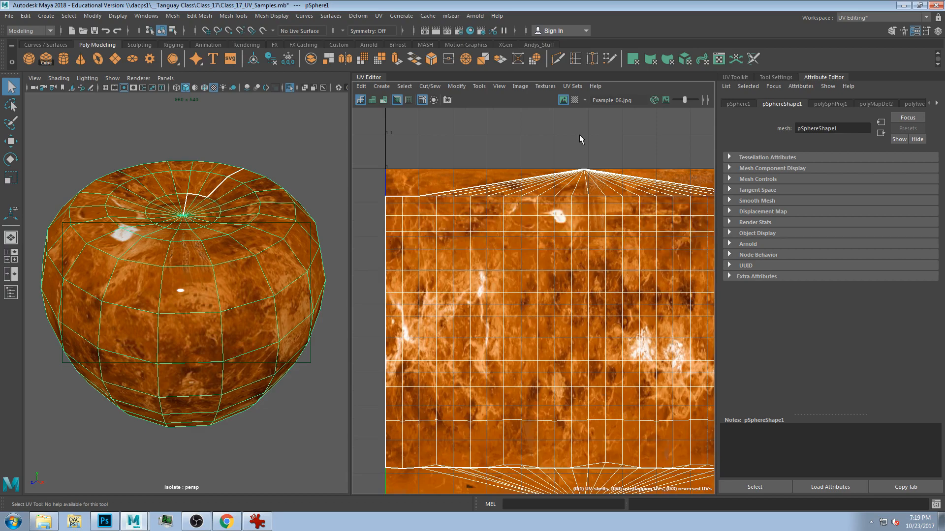
click(586, 99)
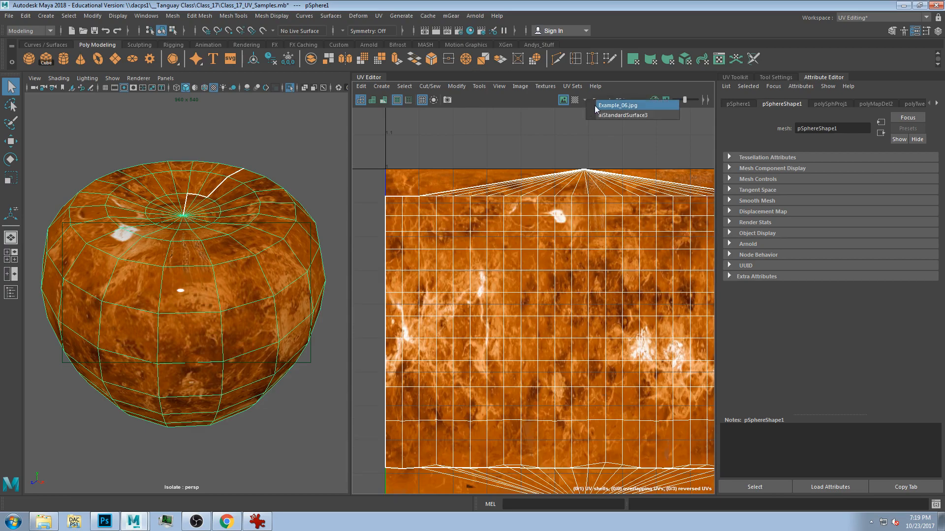
click(526, 285)
scroll(518, 249, up, 2)
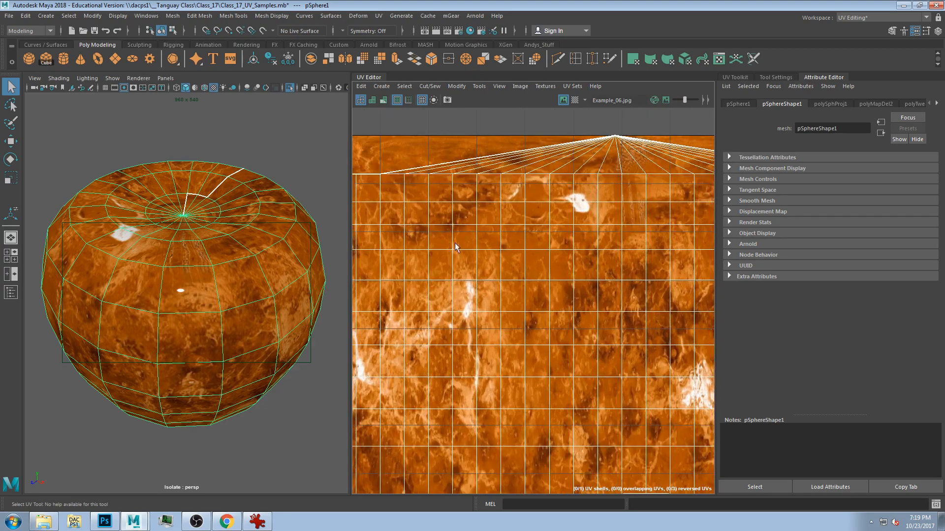
Select the UV at the sphere's top pole and examine the texture pinching around it on the model
alt+drag(196, 283, 194, 306)
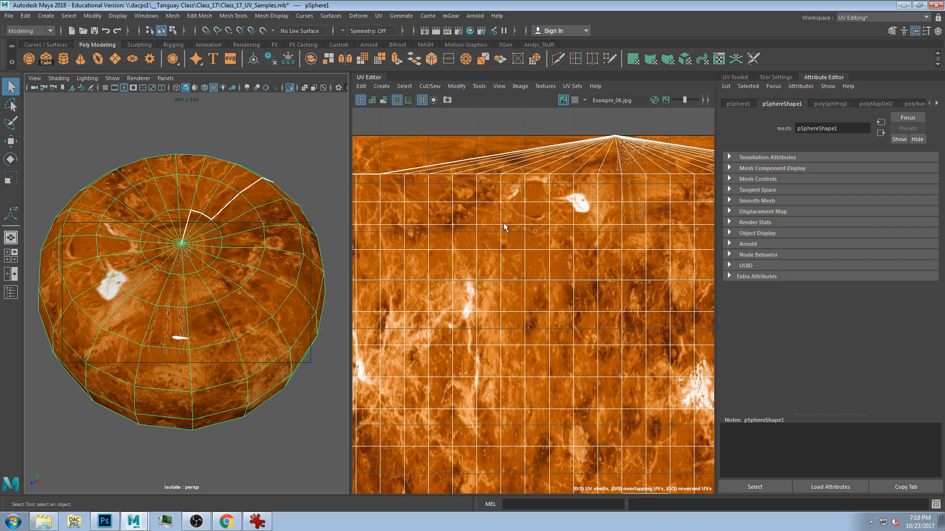
drag(603, 126, 635, 148)
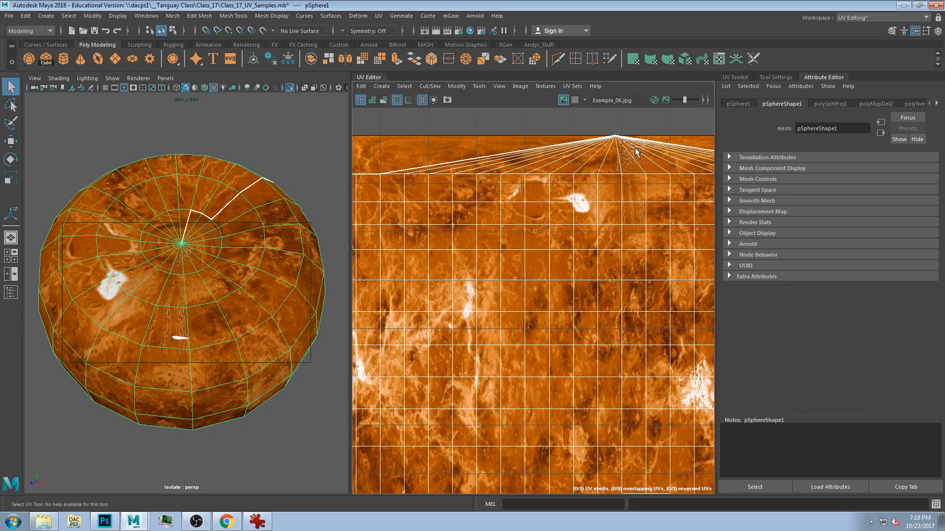
click(612, 137)
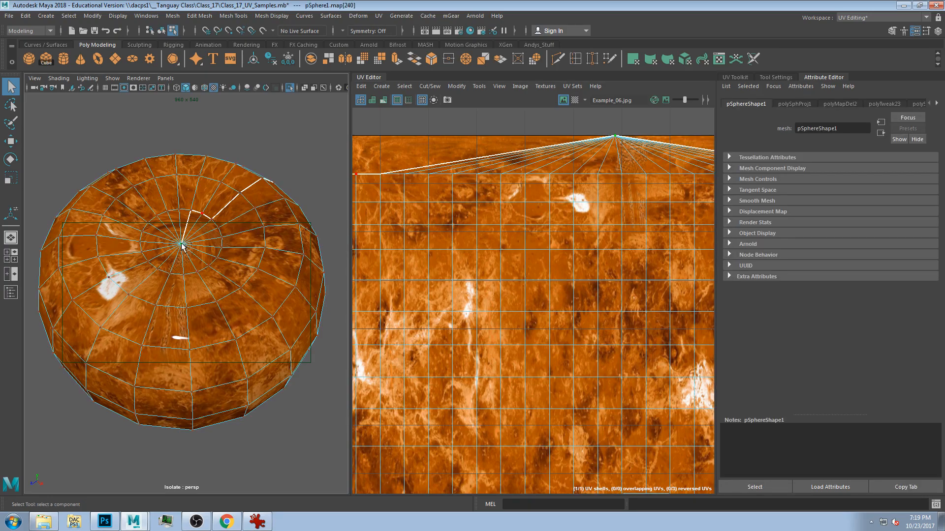
drag(584, 117, 633, 147)
mouse_move(208, 261)
alt+mouse_down()
mouse_move(206, 230)
mouse_move(209, 276)
alt+mouse_up()
alt+right_drag(190, 141, 184, 175)
alt+drag(180, 176, 179, 238)
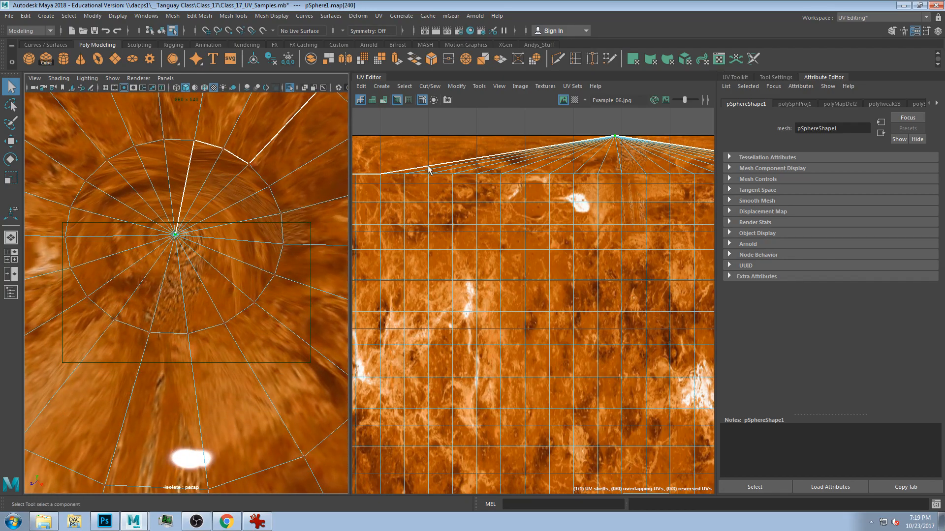
scroll(227, 213, down, 5)
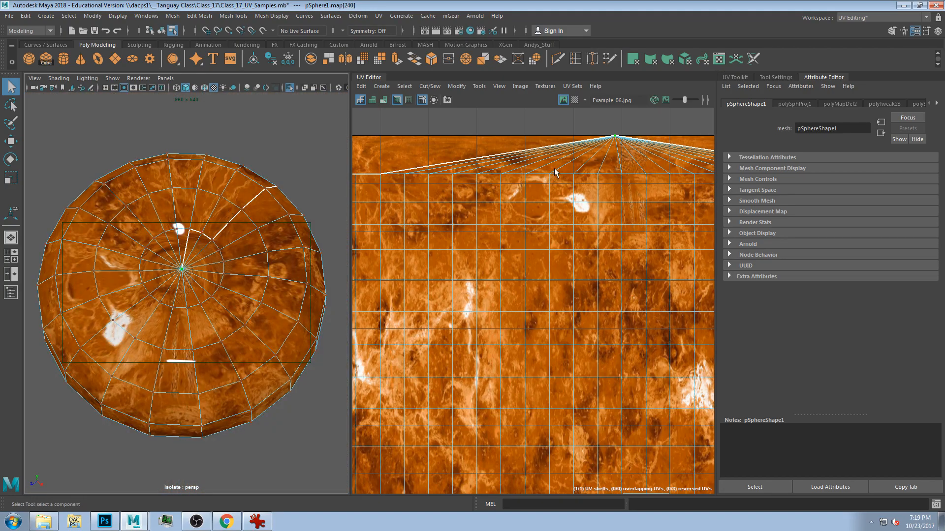
Pick faces in and below the pole area of the UV layout to compare them with the sphere
click(614, 170)
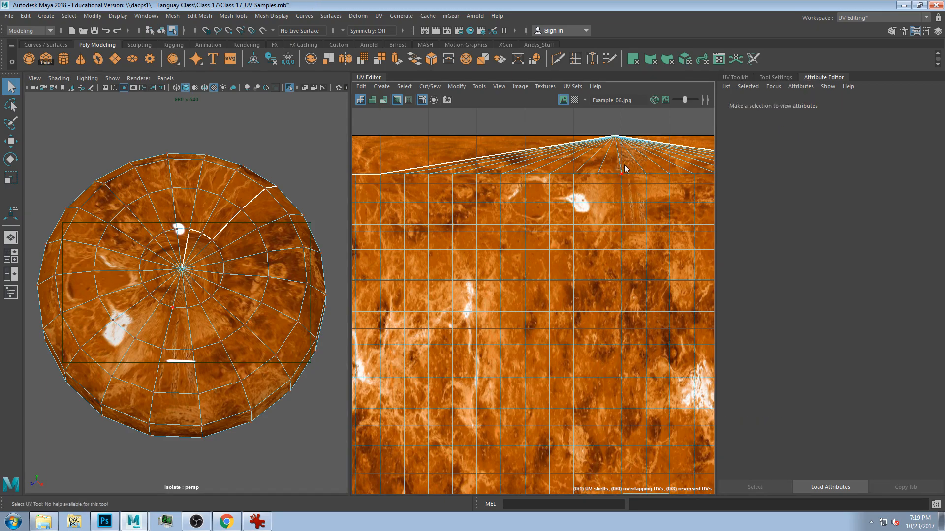
click(612, 156)
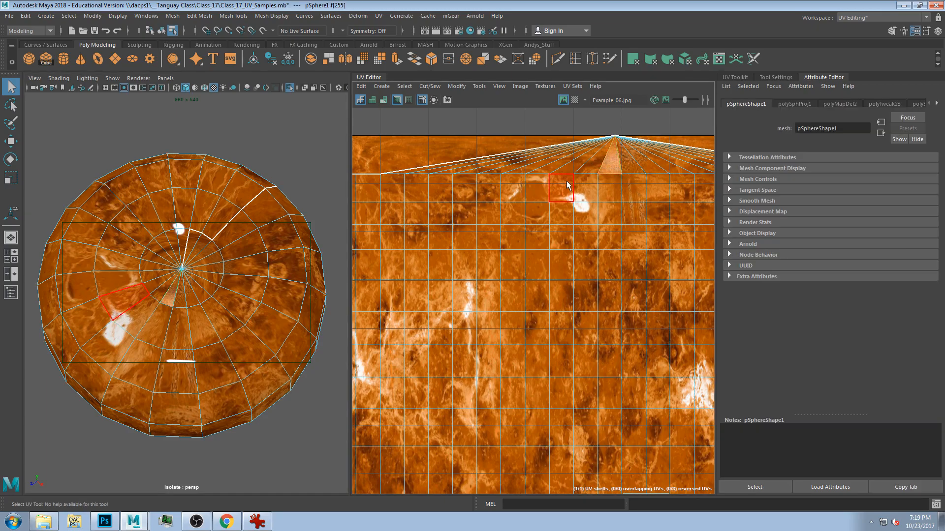
click(538, 213)
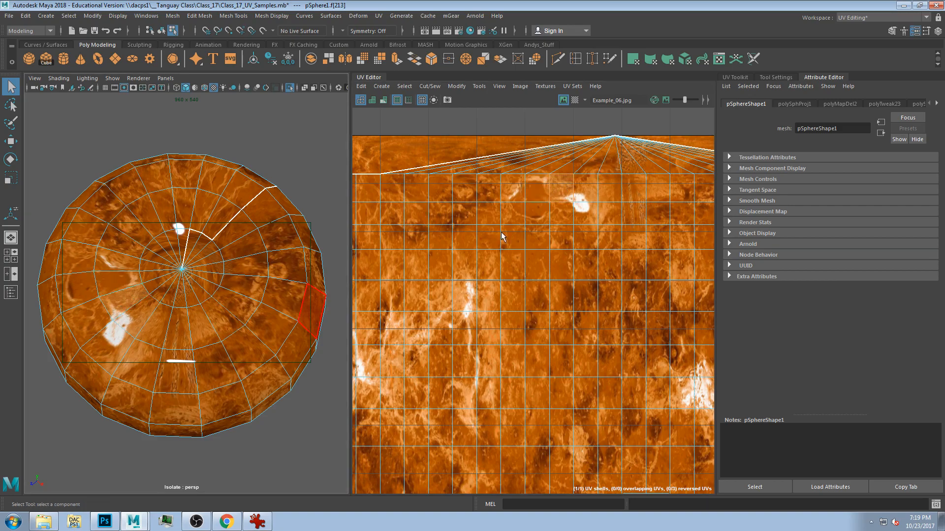
click(561, 266)
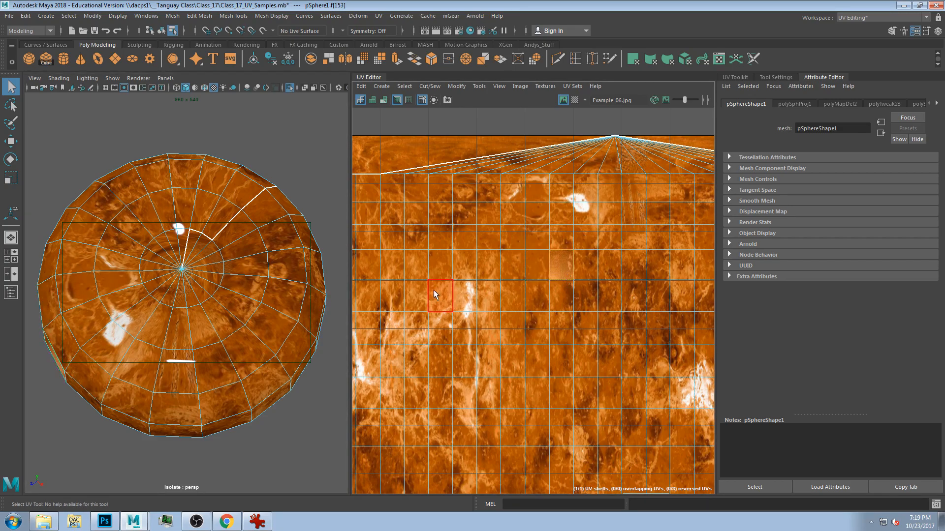
Switch to IrfanView, view Example_06.jpg and the Earth map Example_07.jpg, and return to Maya
click(257, 522)
drag(430, 129, 329, 39)
drag(675, 399, 797, 447)
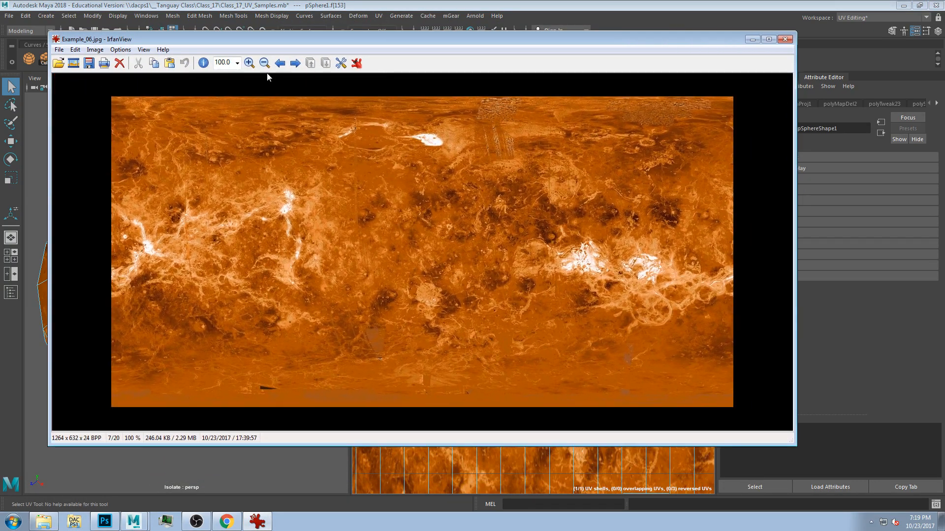
click(280, 63)
click(294, 43)
click(294, 42)
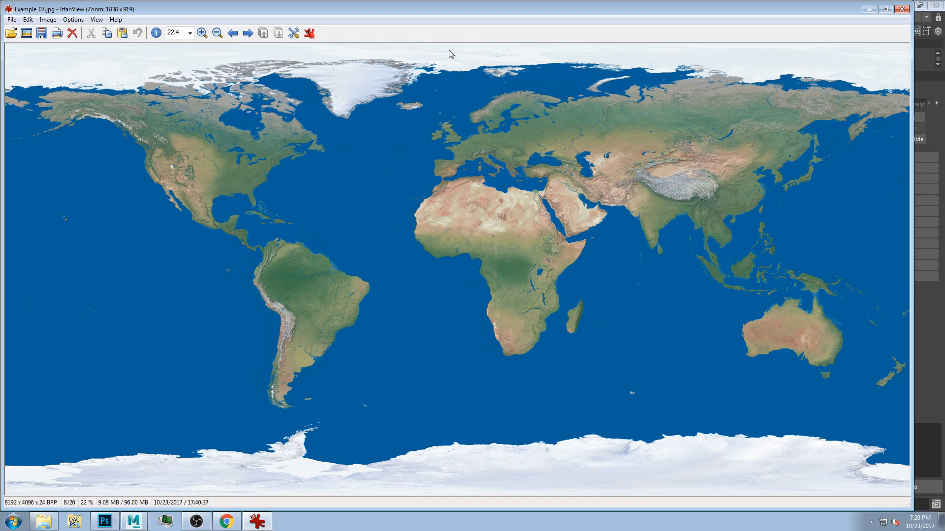
drag(473, 16, 494, 32)
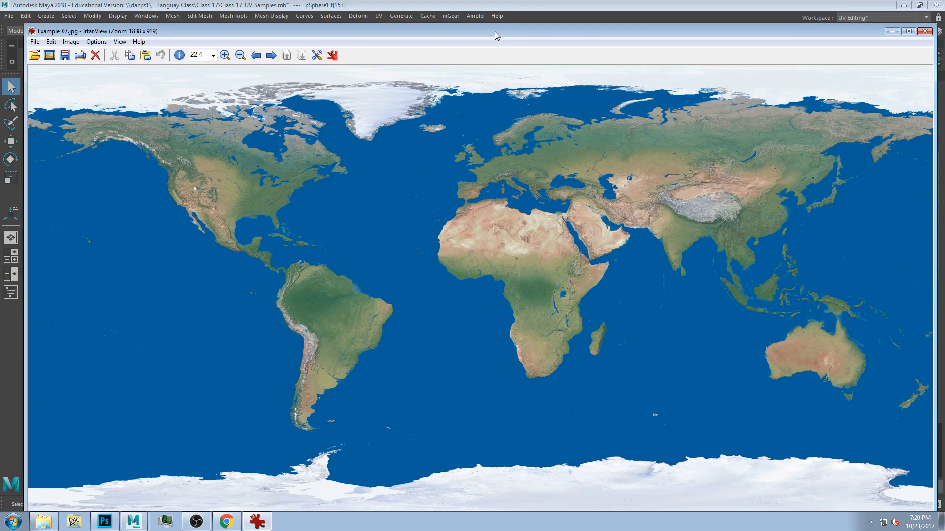
click(415, 9)
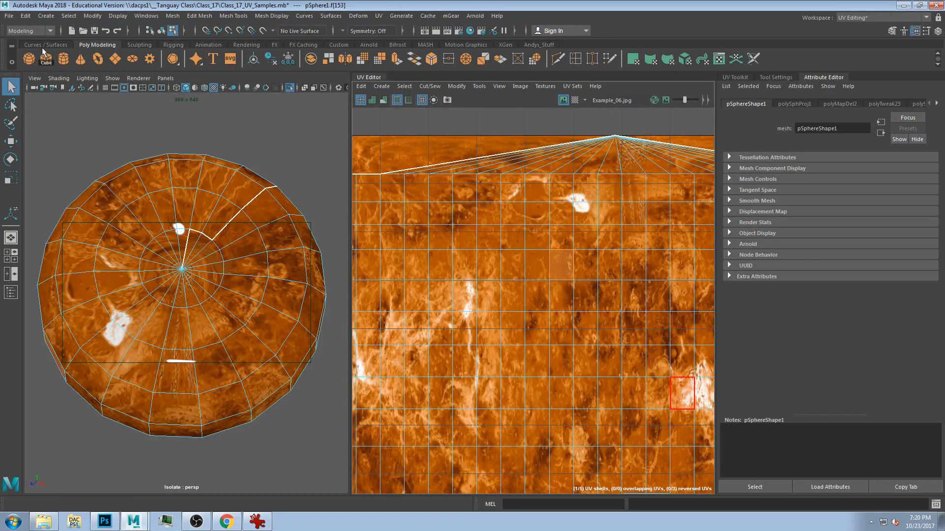
Create a new polygon sphere and isolate it in the perspective view
click(47, 17)
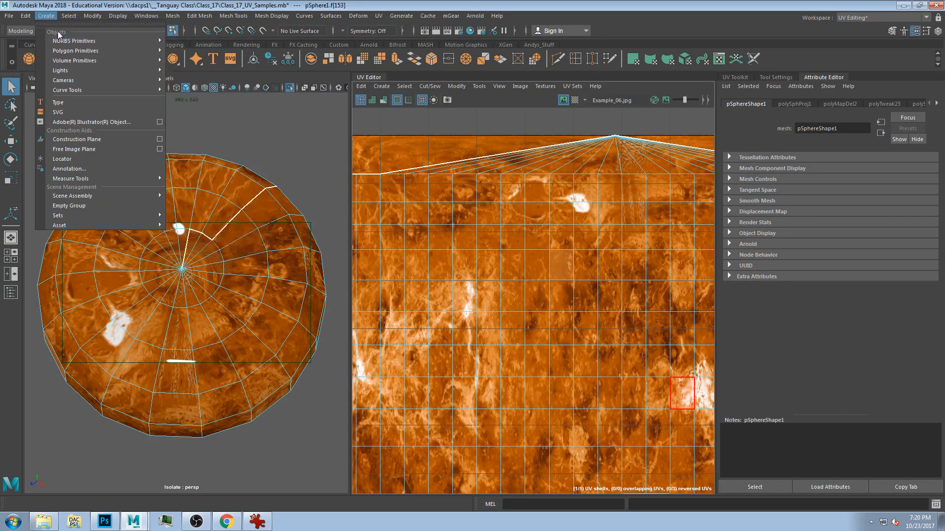
mouse_move(88, 50)
click(226, 60)
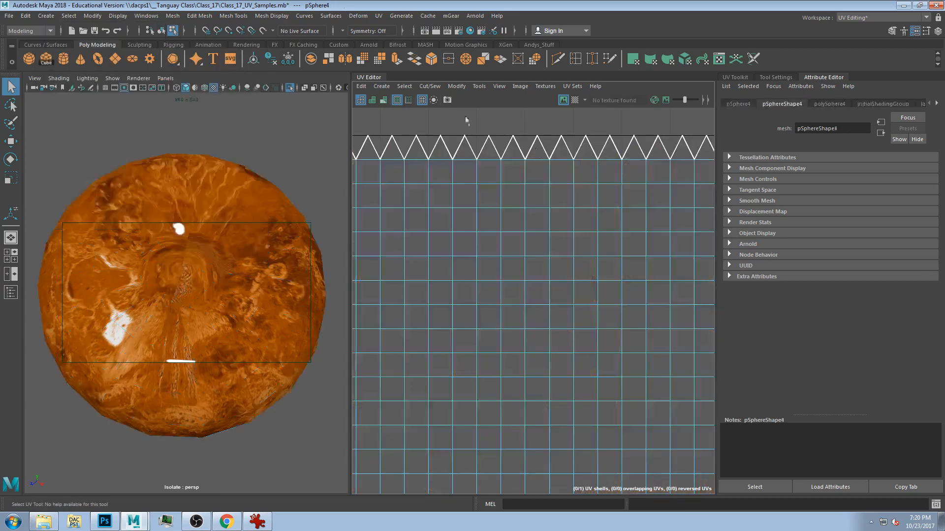
scroll(286, 276, down, 6)
scroll(287, 276, up, 4)
key(ctrl+1)
key(ctrl+1)
alt+drag(249, 303, 220, 300)
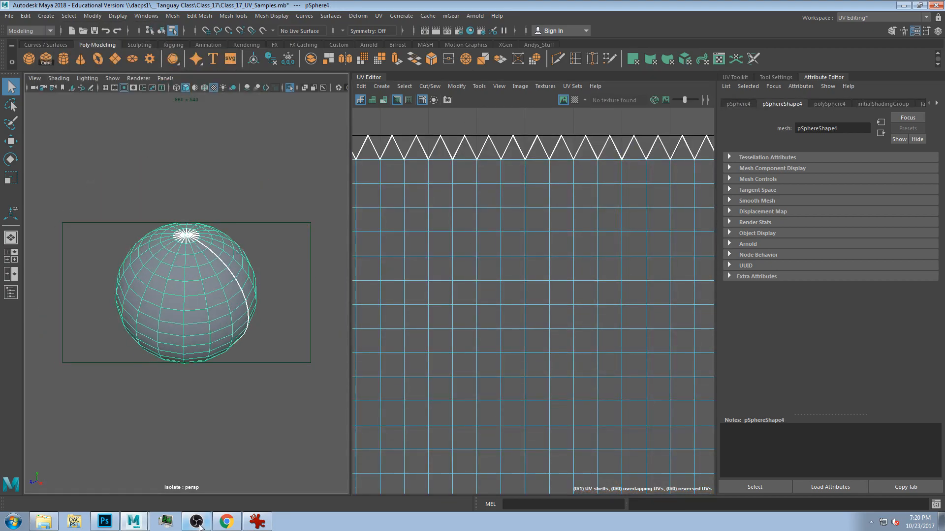
Assign the aiStandardSurface3 material to the new sphere using the Hypershade, and close the Hypershade
click(470, 30)
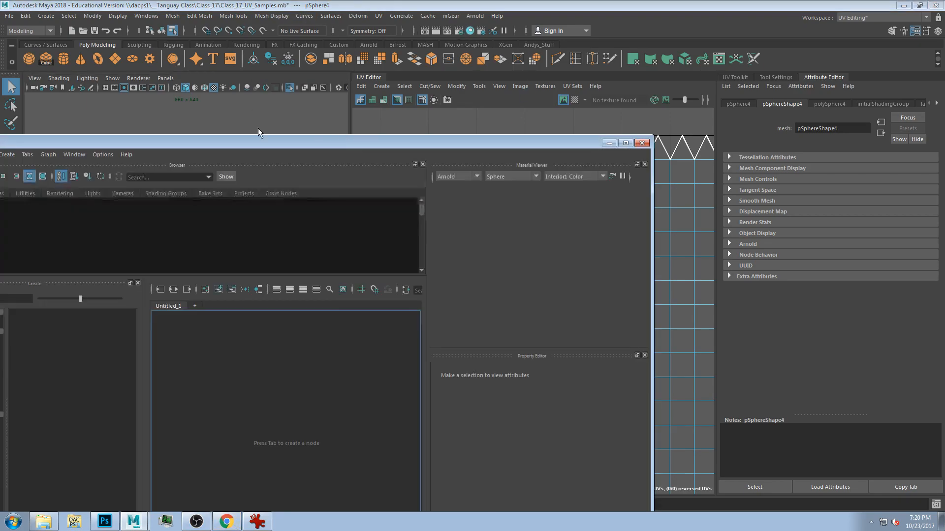
drag(234, 147, 589, 56)
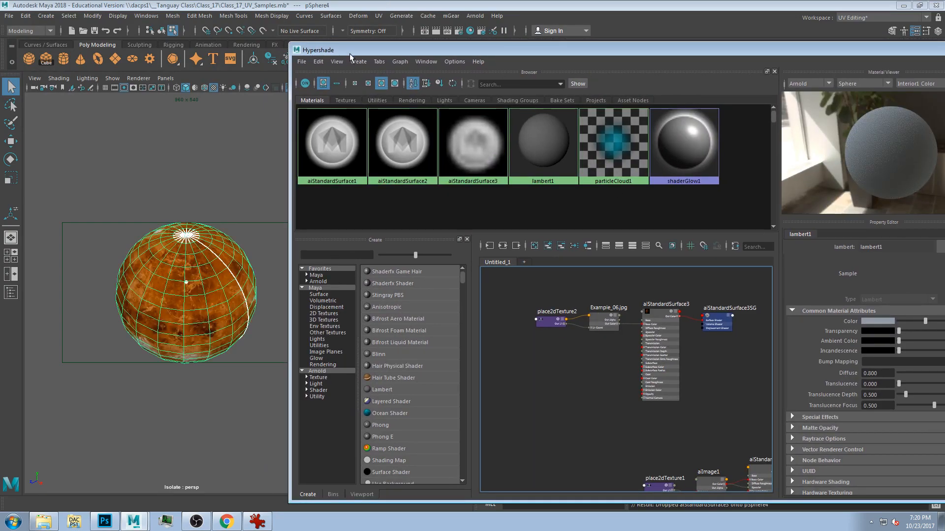
drag(349, 52, 34, 211)
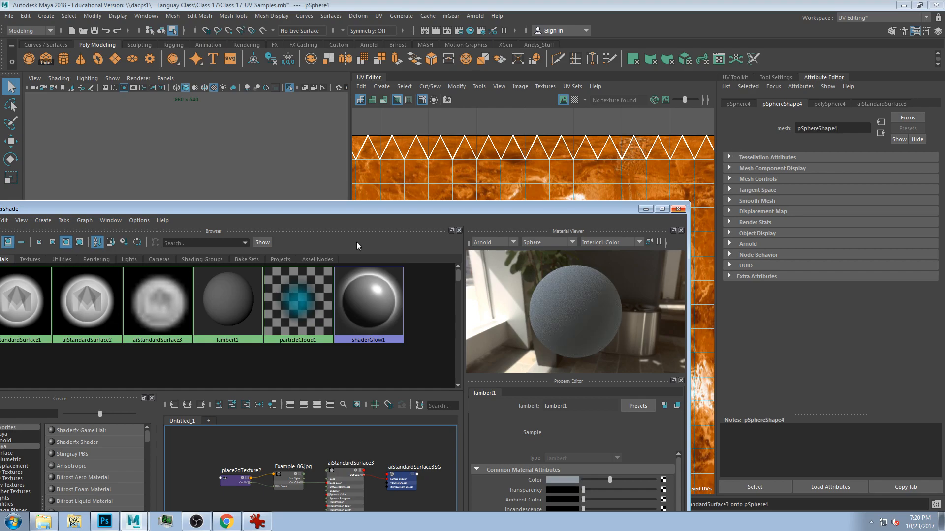
click(679, 210)
Switch the new sphere to face selection and examine how the texture maps onto its top pole
right_drag(156, 220, 177, 275)
click(180, 276)
scroll(182, 278, up, 5)
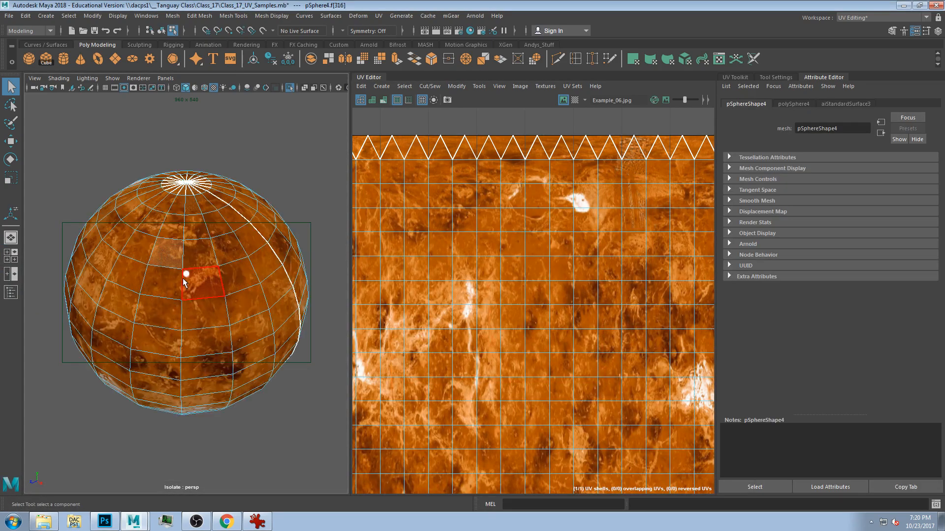
key(space)
key(space)
alt+drag(258, 226, 233, 267)
scroll(196, 252, up, 5)
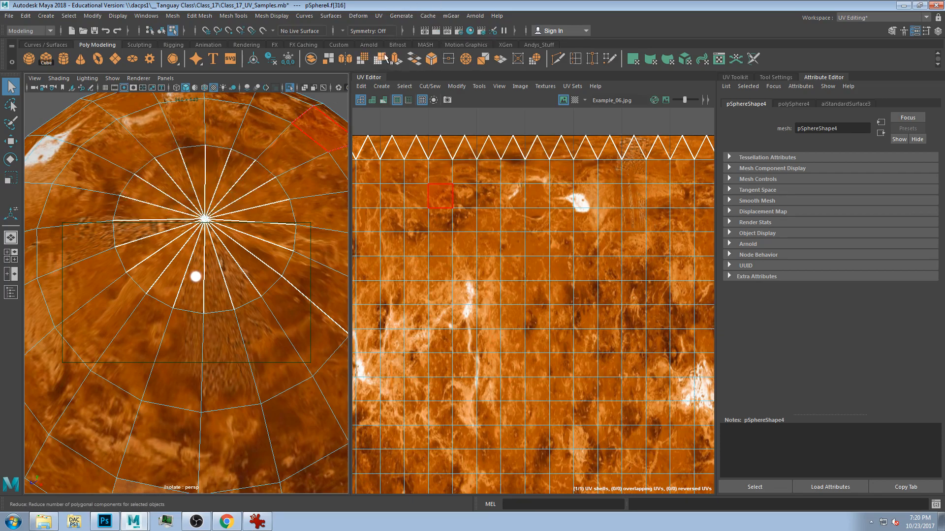
Render the perspective camera in the Arnold RenderView and close the render window
click(369, 44)
click(367, 59)
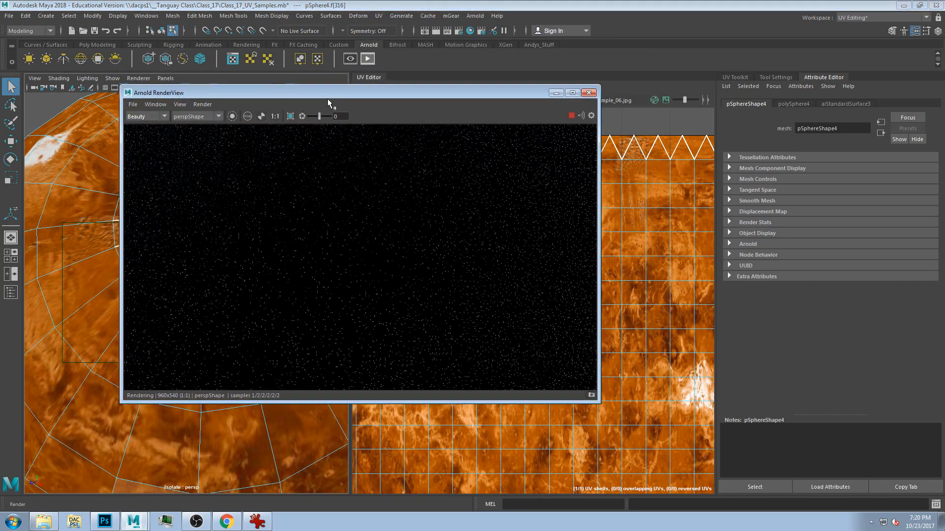
click(588, 93)
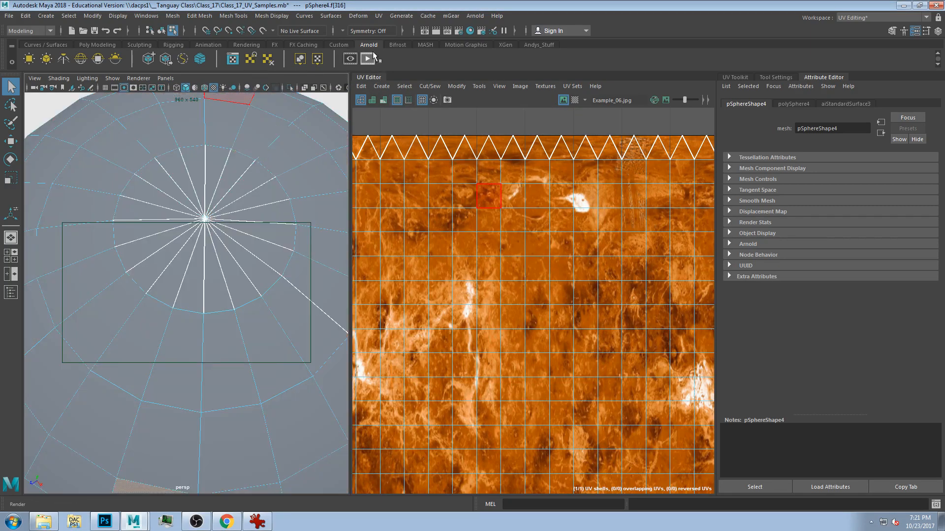
click(369, 58)
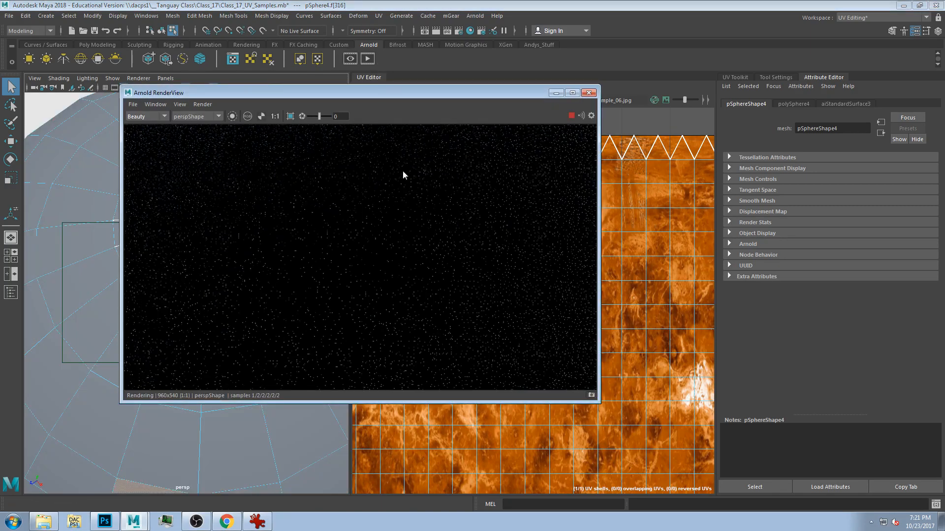
click(588, 93)
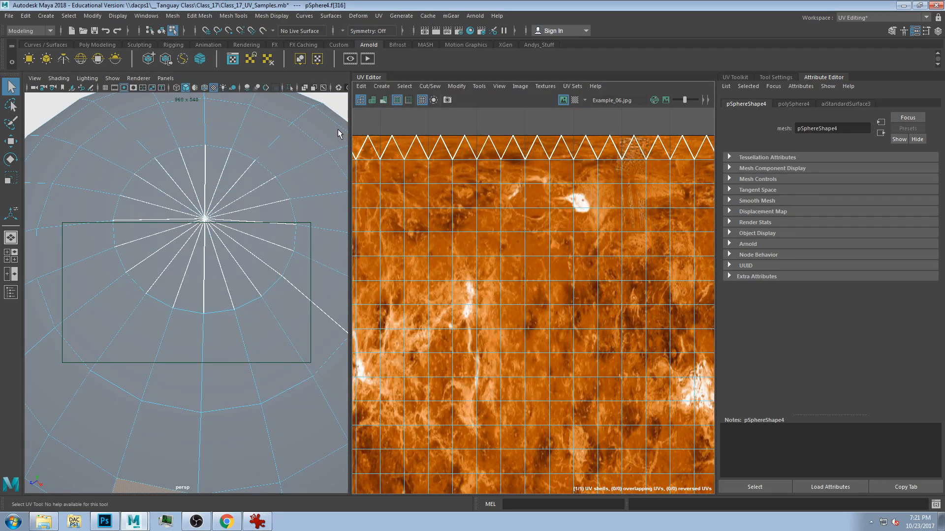
Return to object selection, select the untextured sphere pSphere3 and isolate it in the view
click(232, 213)
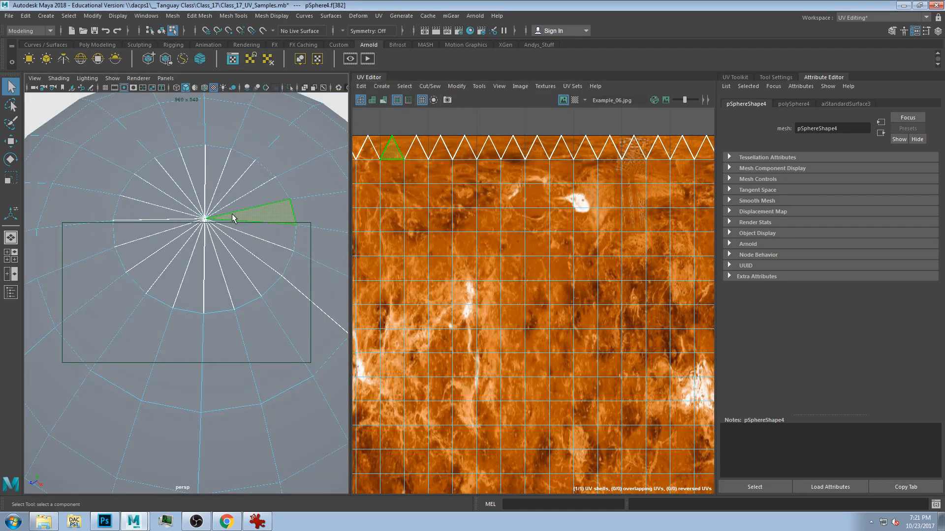
key(F8)
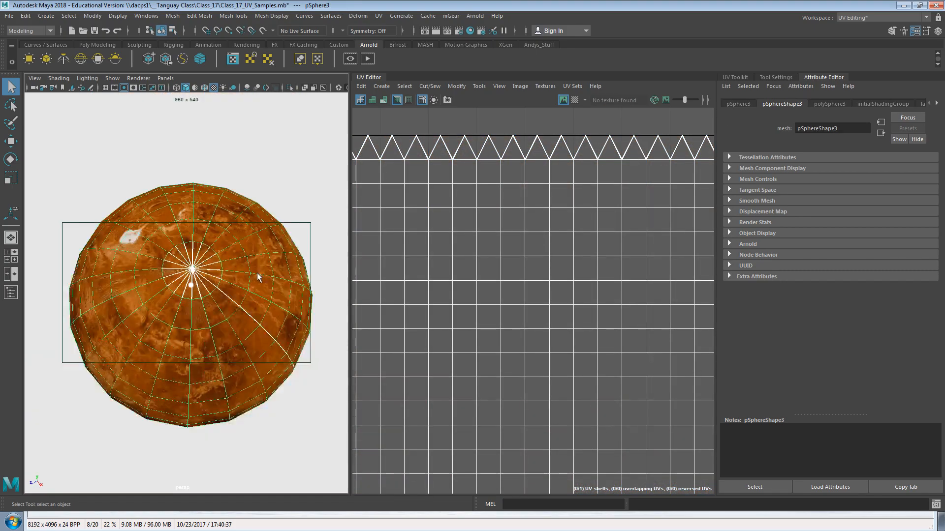
alt+drag(257, 272, 230, 316)
key(ctrl+1)
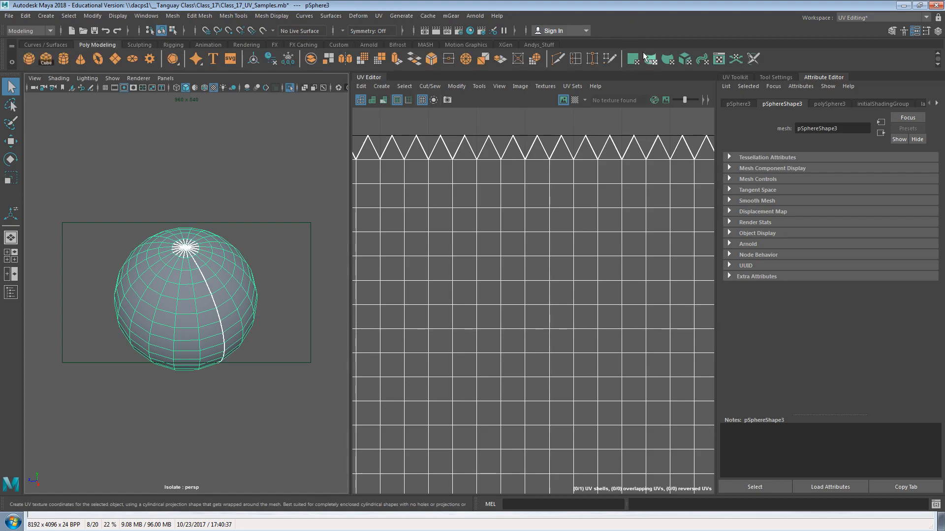
alt+drag(232, 371, 221, 328)
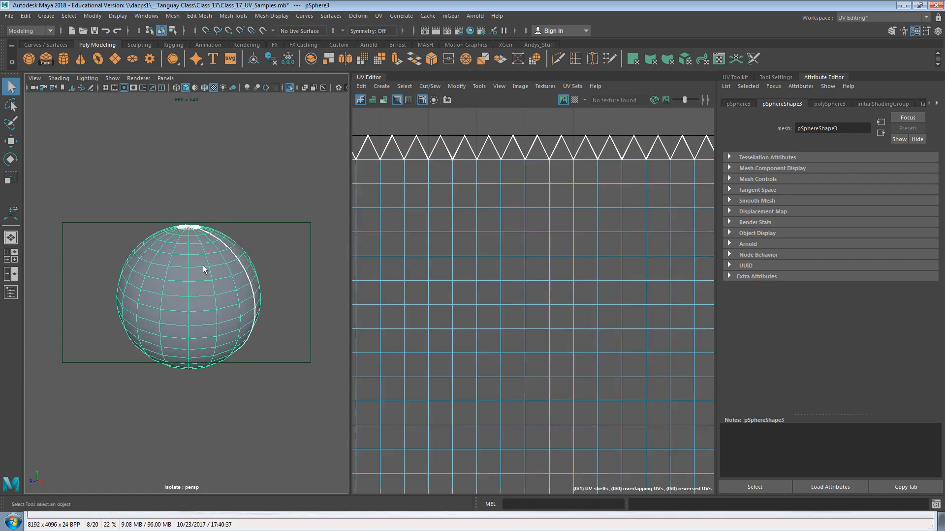
Select a two-column block of adjacent faces on the middle of the isolated sphere
right_drag(203, 265, 195, 297)
click(181, 303)
shift+click(200, 310)
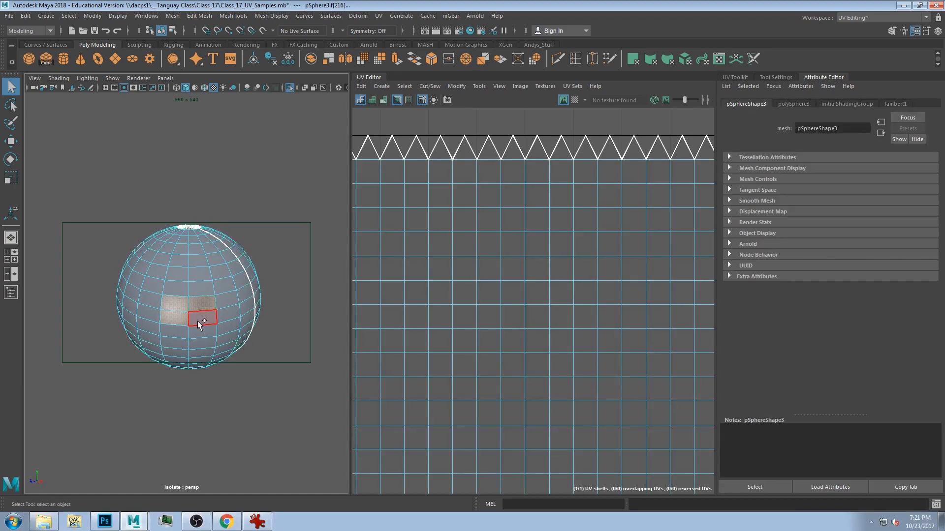
shift+click(183, 334)
shift+click(176, 291)
shift+click(173, 302)
shift+click(199, 290)
shift+click(189, 342)
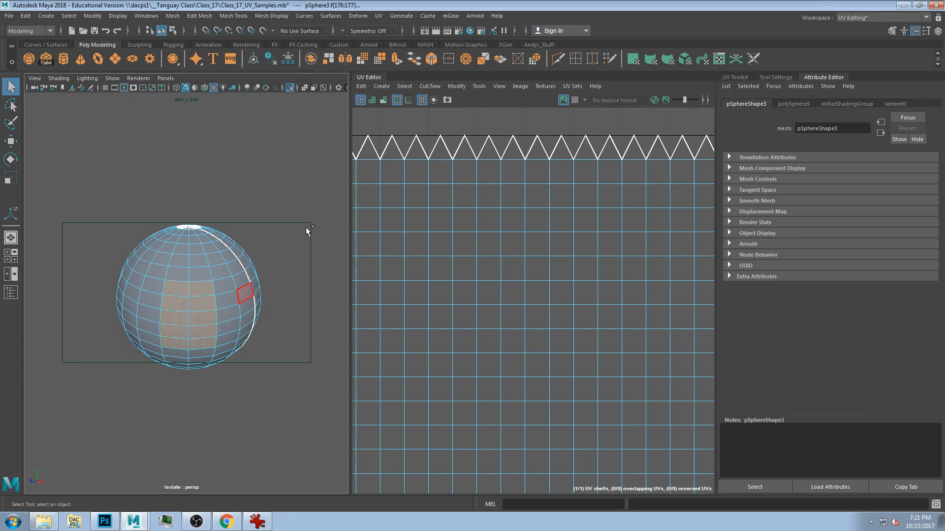
alt+drag(95, 412, 78, 364)
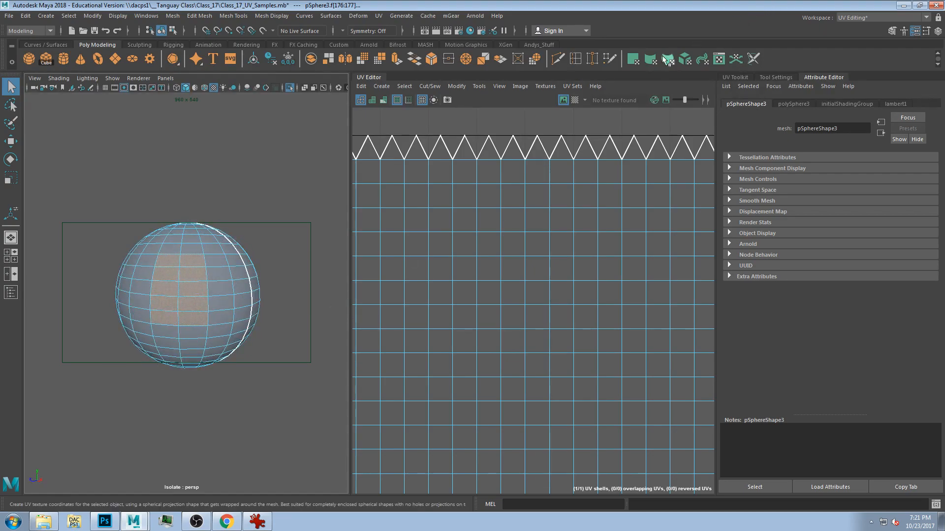
Apply a planar UV projection to the selected sphere faces and examine the projected shell in the UV Editor
click(634, 60)
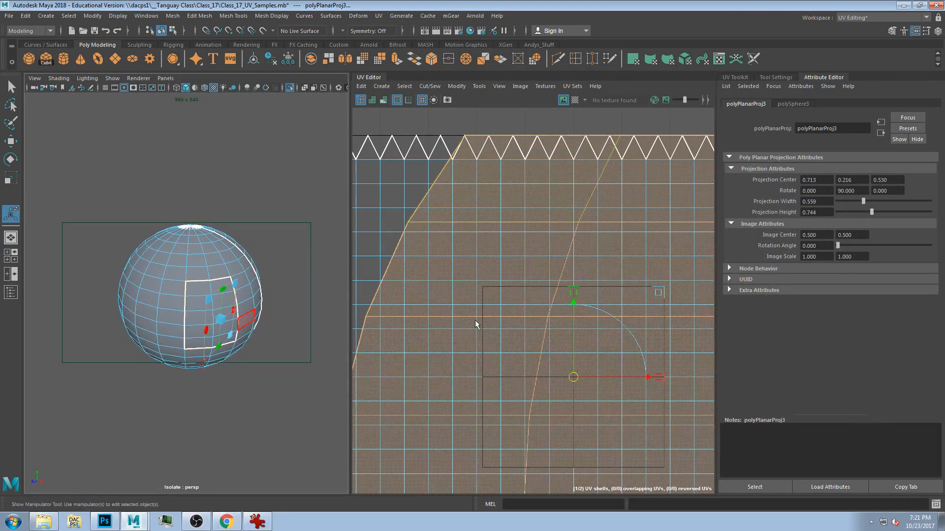
scroll(531, 312, down, 3)
scroll(537, 322, down, 2)
key(w)
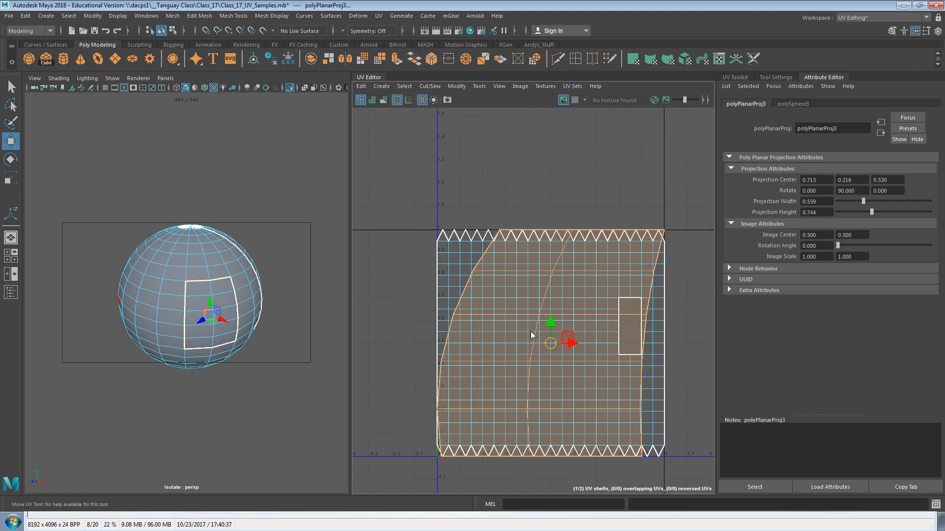
click(565, 331)
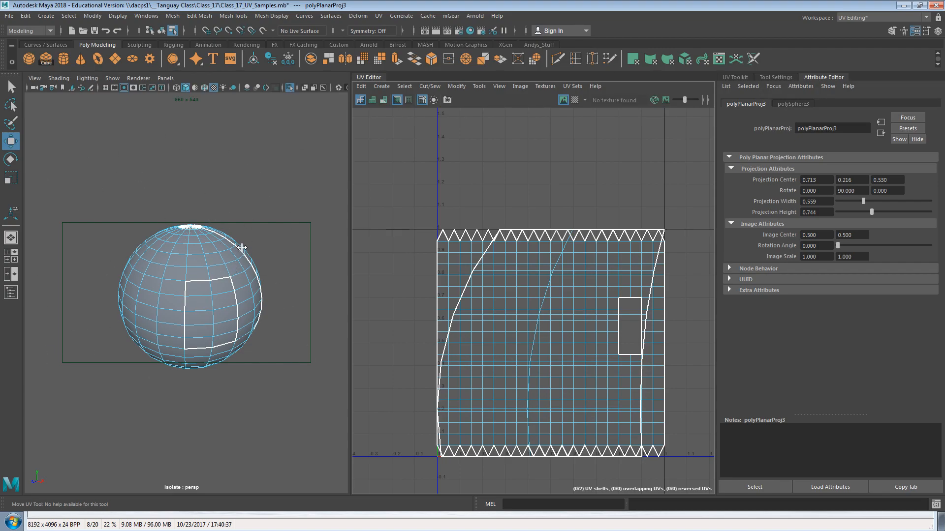
Turn off isolation so the table and the rest of the scene are displayed with the sphere
scroll(232, 251, down, 10)
scroll(233, 265, up, 2)
key(ctrl+1)
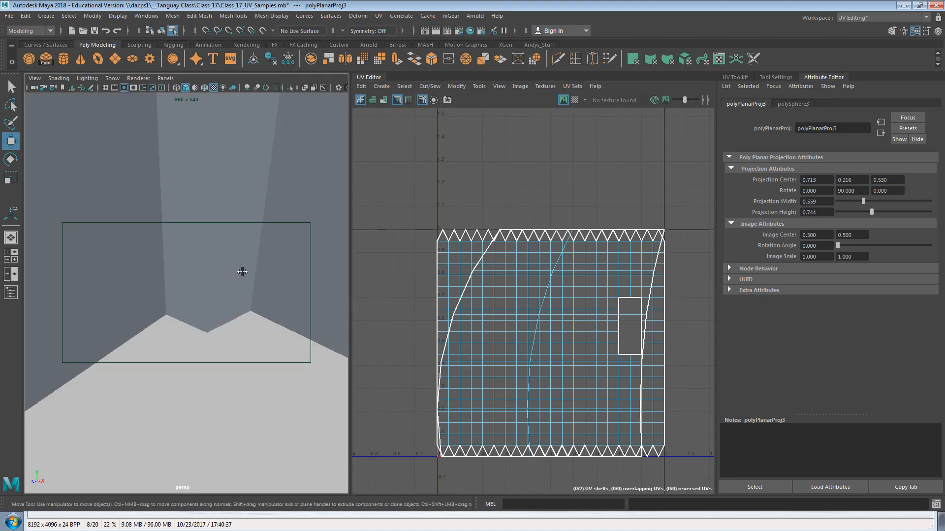
scroll(247, 272, down, 5)
key(space)
scroll(251, 269, down, 8)
scroll(254, 261, up, 8)
key(space)
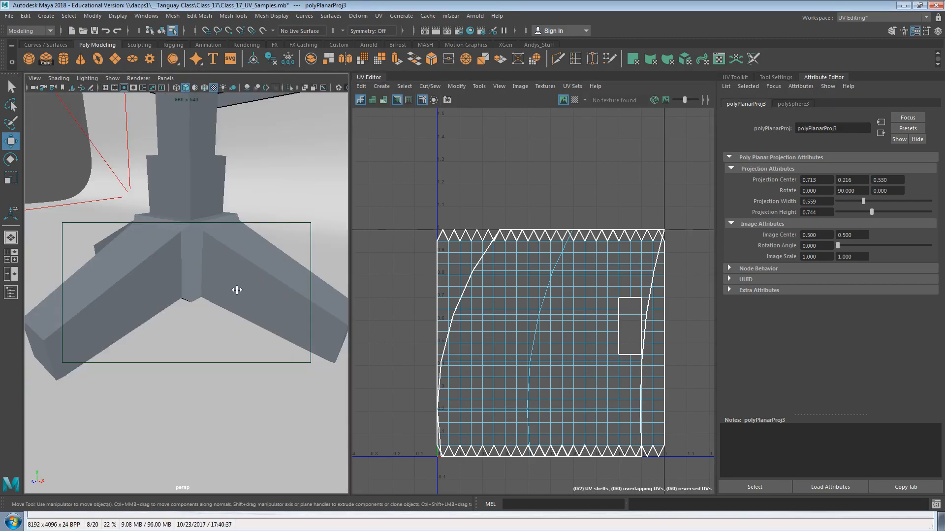
scroll(232, 271, down, 7)
Select the square-based object with the tall neck on the table and examine it up close in object selection mode
click(185, 240)
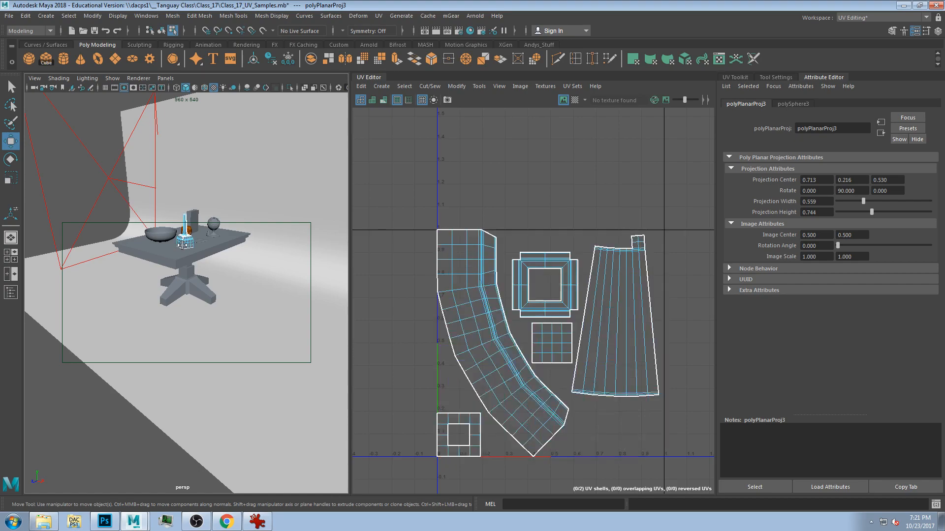
key(a)
alt+right_drag(215, 276, 230, 381)
key(a)
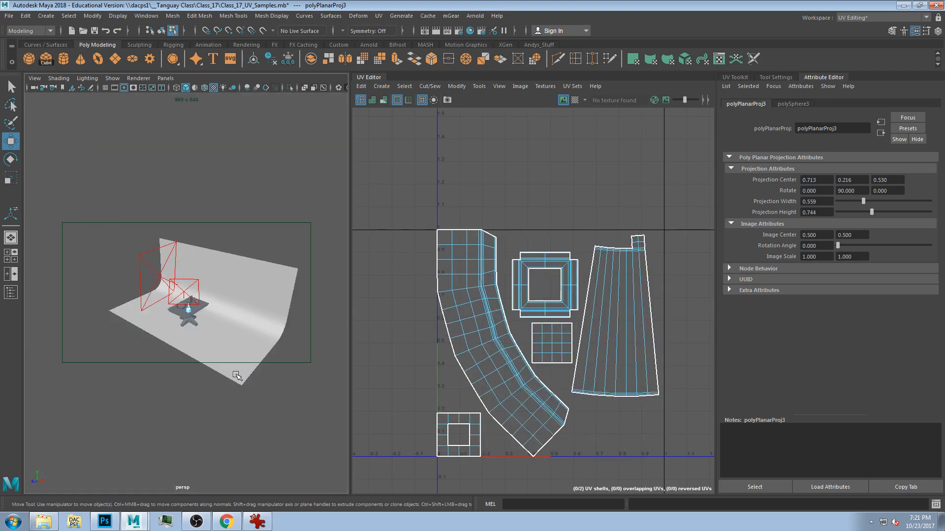
scroll(195, 330, up, 8)
alt+drag(196, 333, 198, 246)
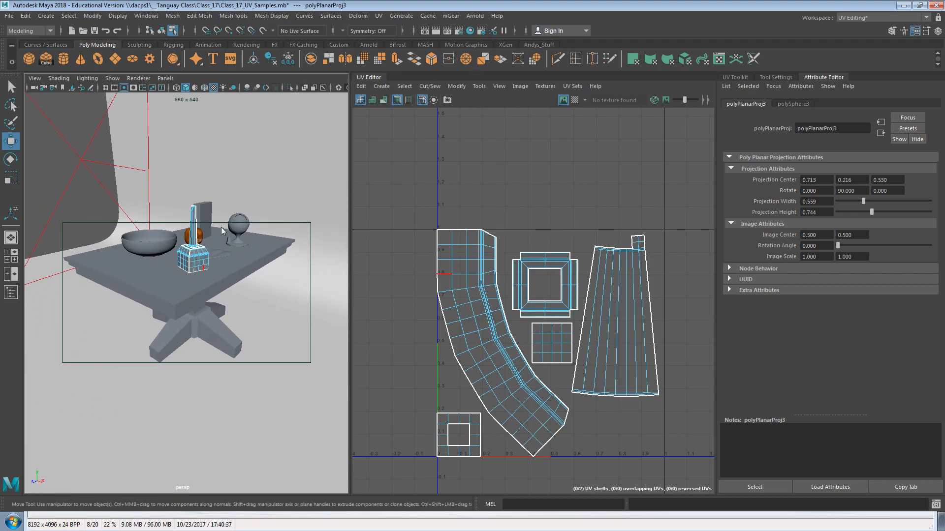
key(F8)
scroll(198, 276, up, 5)
alt+middle_drag(198, 281, 201, 429)
alt+drag(200, 429, 222, 239)
alt+drag(258, 276, 187, 320)
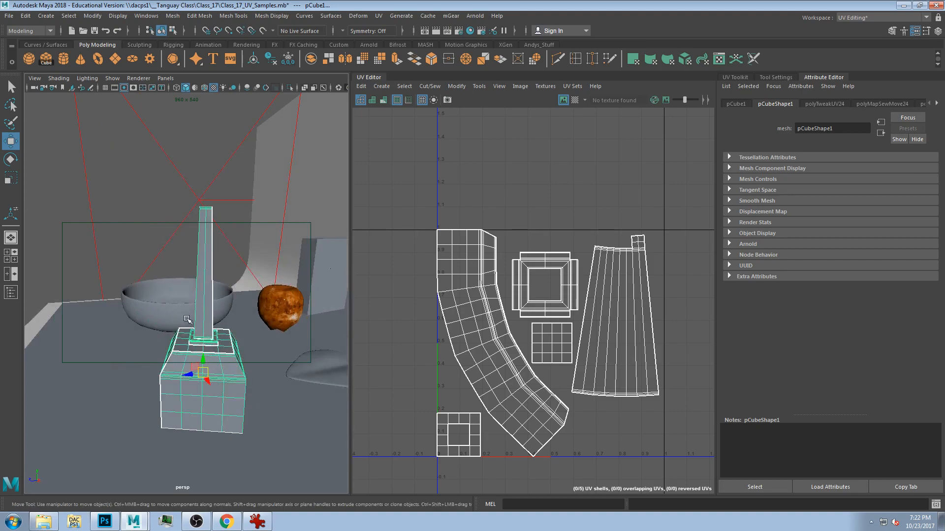
Select the leaf mesh lying on the tabletop and frame it from above
alt+drag(246, 204, 320, 265)
alt+middle_drag(320, 264, 254, 238)
click(227, 311)
key(f)
mouse_move(233, 308)
alt+mouse_down()
mouse_move(232, 324)
mouse_move(231, 290)
mouse_move(232, 316)
alt+mouse_up()
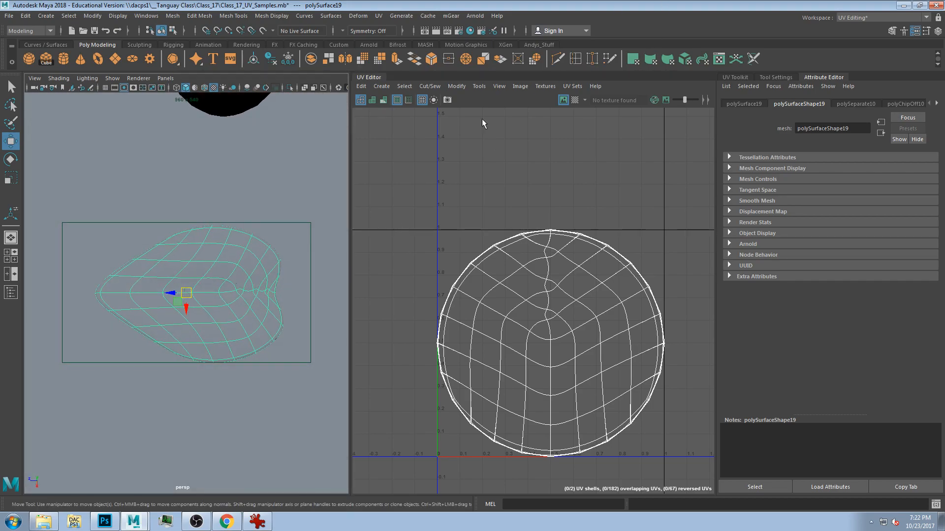
Try a planar UV projection on the leaf mesh and undo it
click(633, 59)
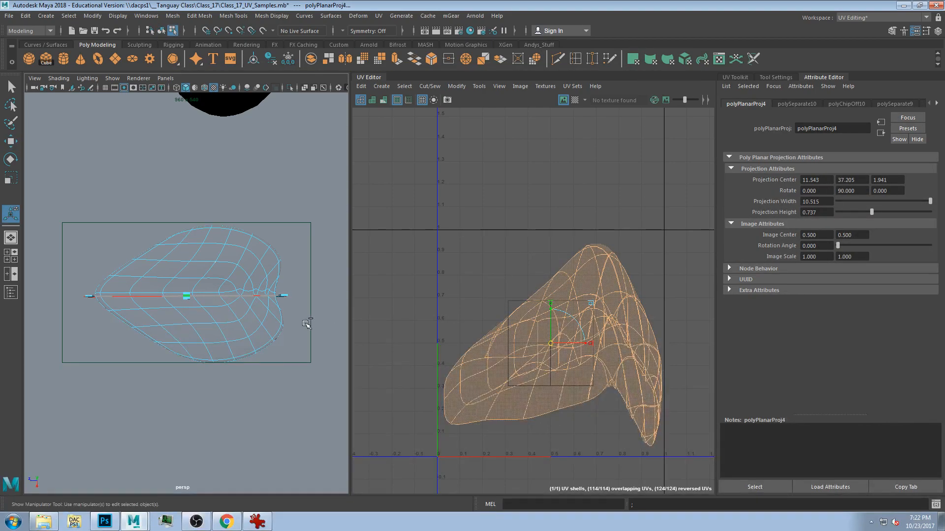
key(ctrl+z)
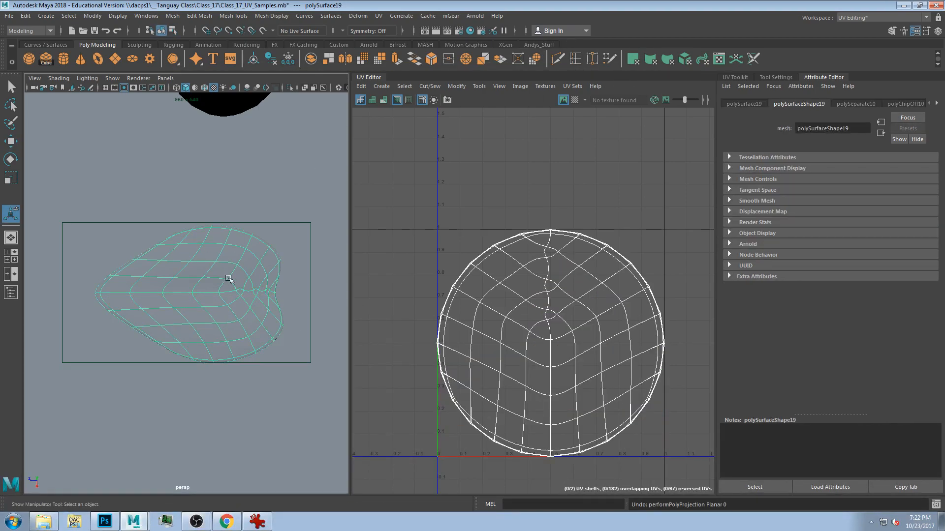
click(633, 59)
key(ctrl+z)
Keep the UV commands open in a floating window alongside the overhead view of the leaf
click(378, 15)
click(422, 22)
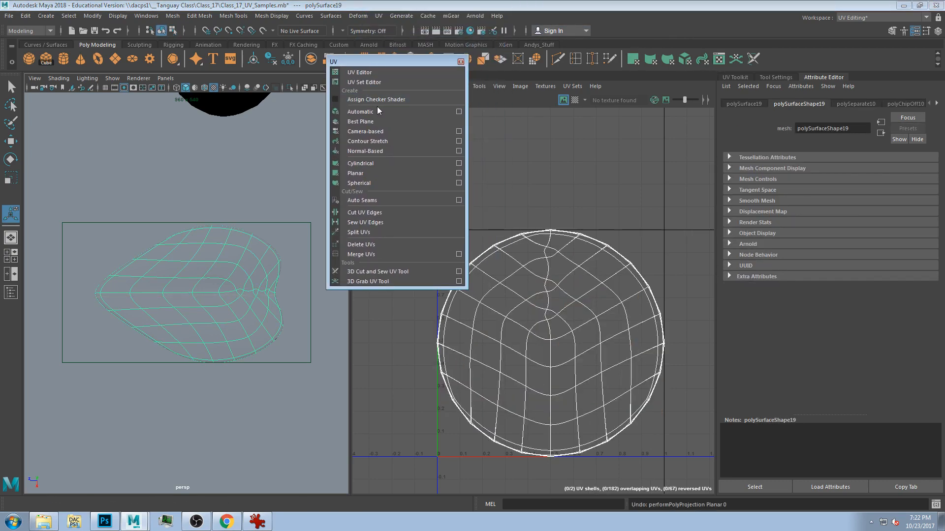
alt+drag(230, 292, 229, 295)
alt+middle_drag(230, 295, 239, 283)
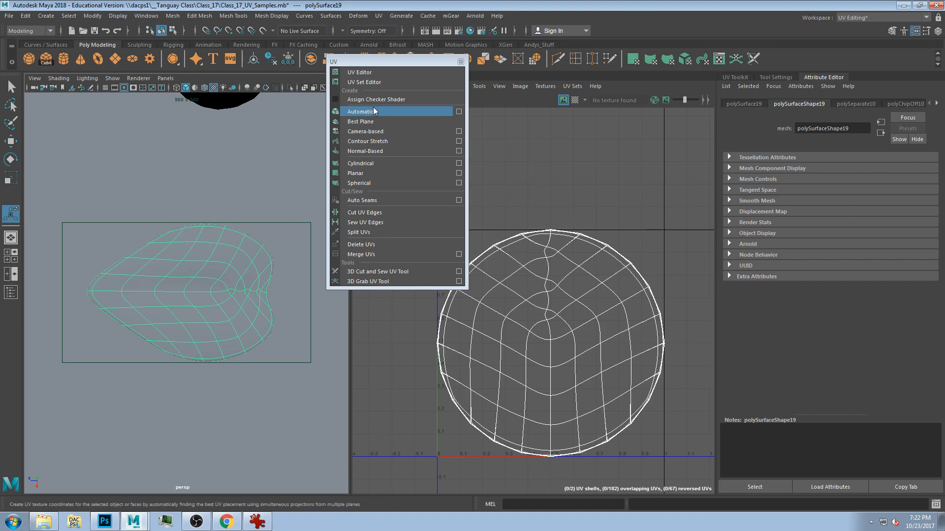
Select all of the leaf's faces and project their UVs with Best Plane
key(F11)
click(235, 254)
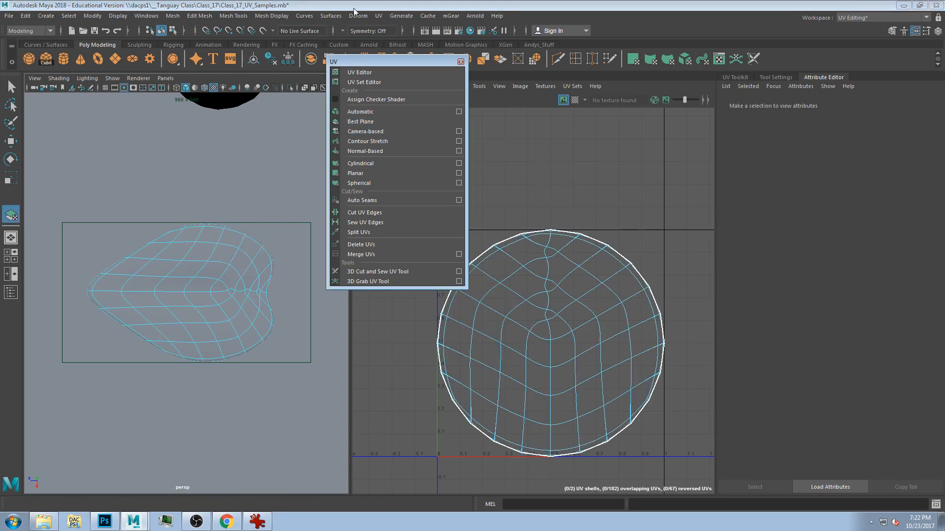
drag(372, 63, 433, 69)
alt+drag(180, 267, 218, 260)
click(249, 215)
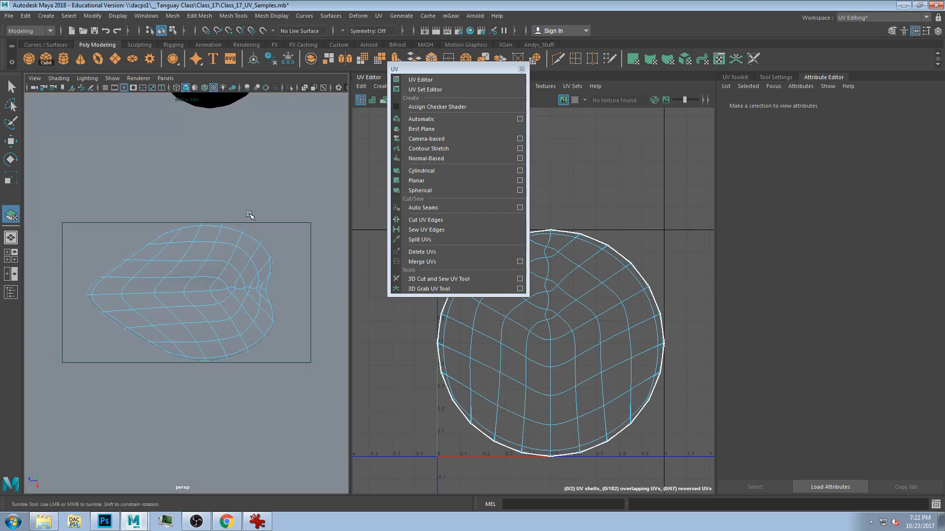
click(233, 260)
double_click(232, 260)
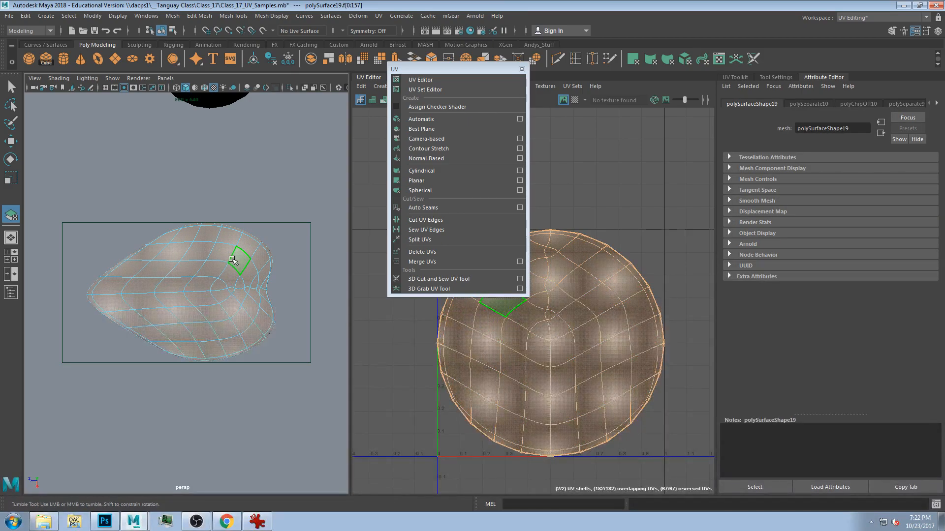
key(Return)
drag(448, 67, 746, 114)
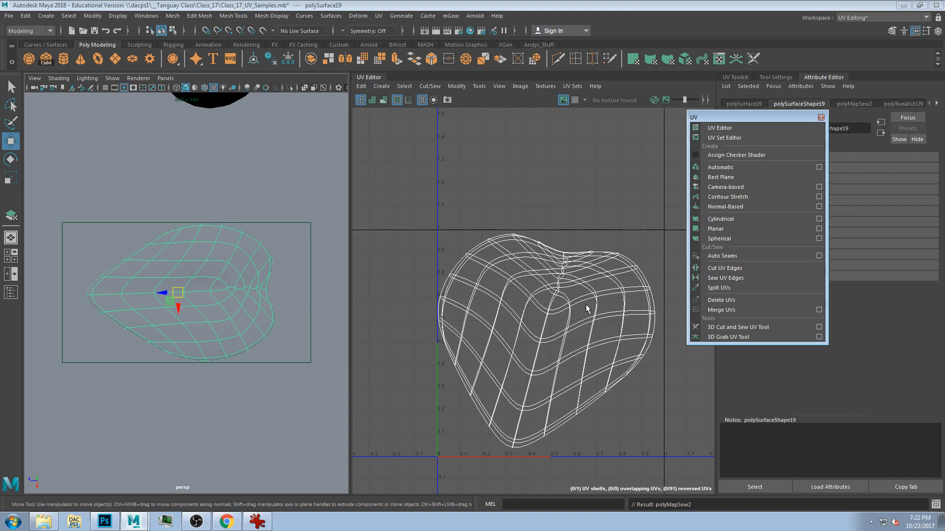
Open the Hypershade and create a new aiStandardSurface material
click(468, 31)
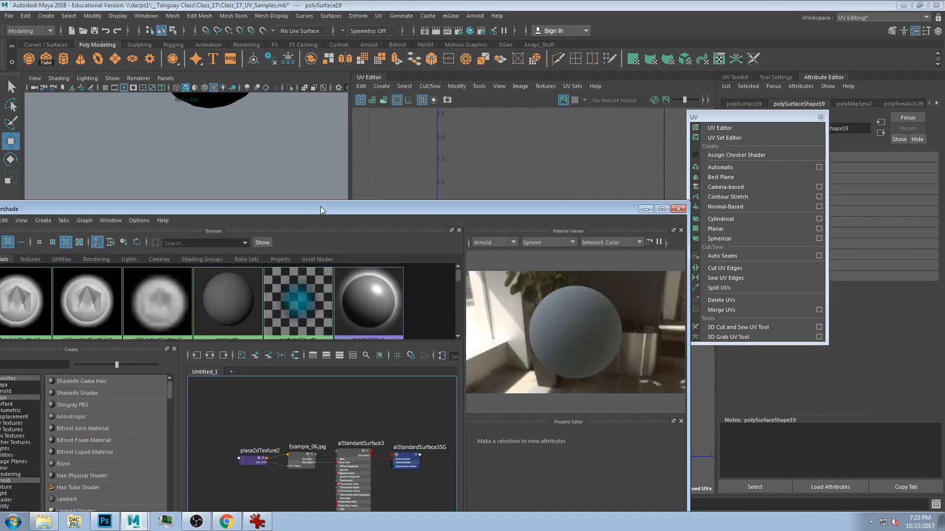
drag(316, 208, 451, 63)
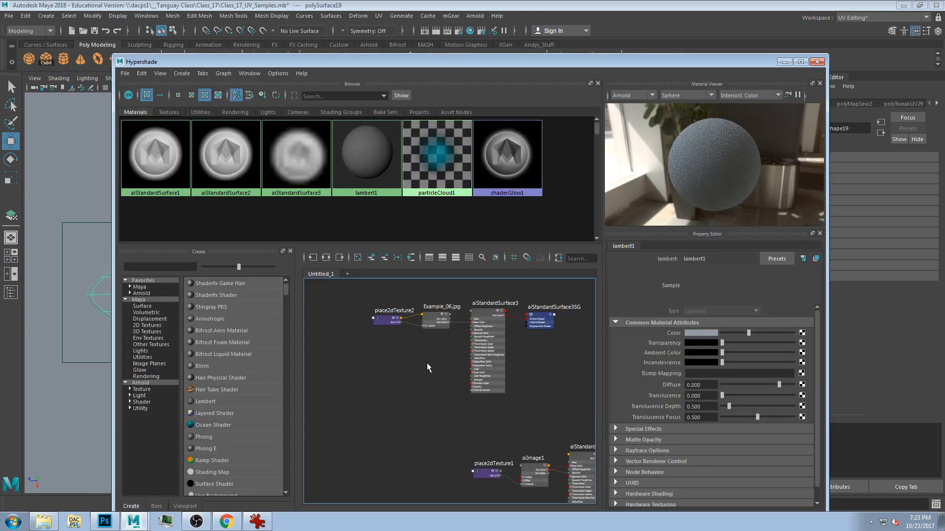
alt+middle_drag(426, 370, 400, 440)
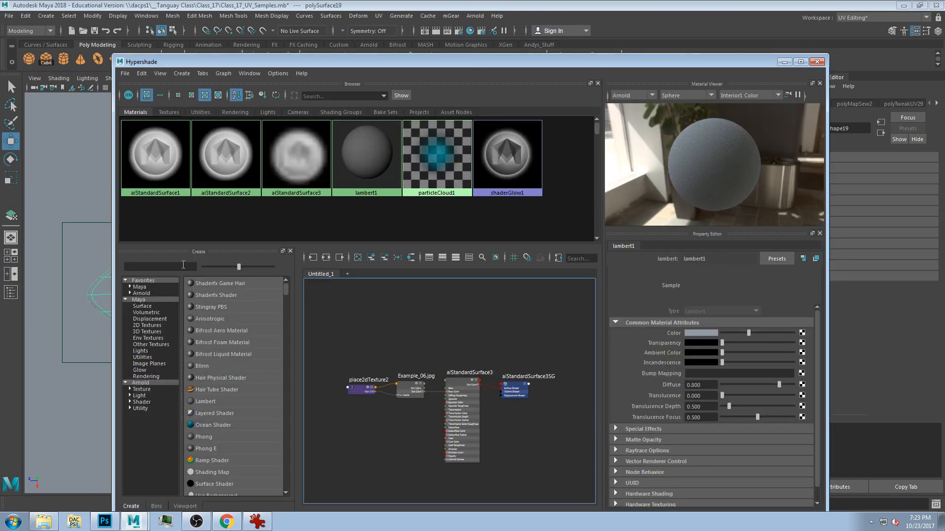
click(140, 293)
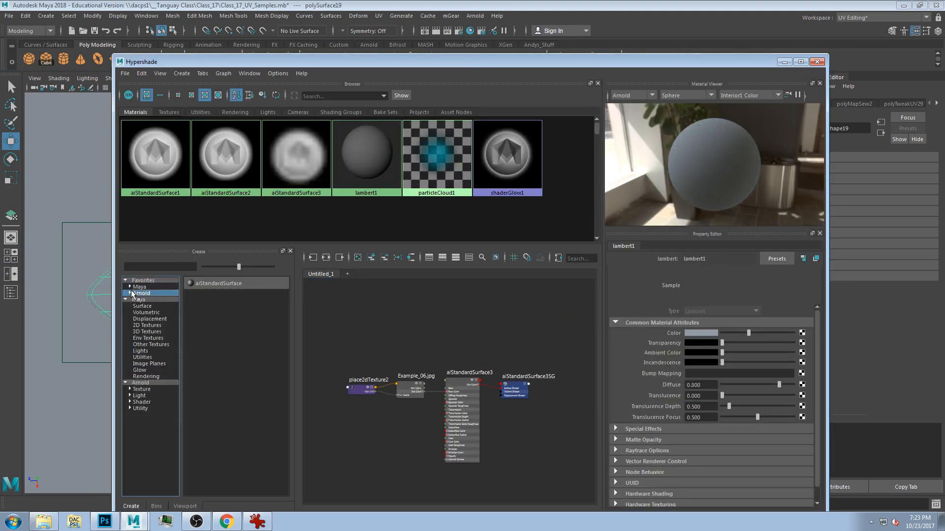
click(208, 285)
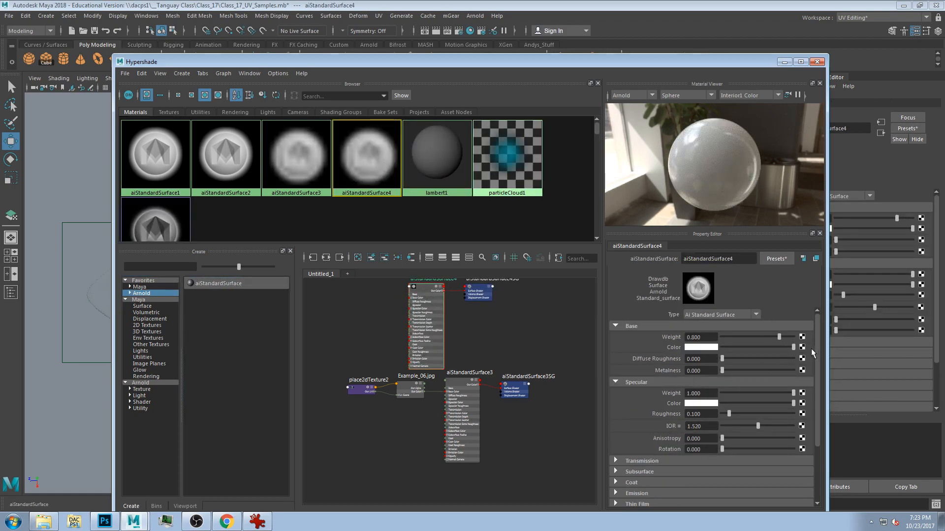
Connect a file texture to the new material's base color and load Texture_Leaf.jpg into it
click(802, 347)
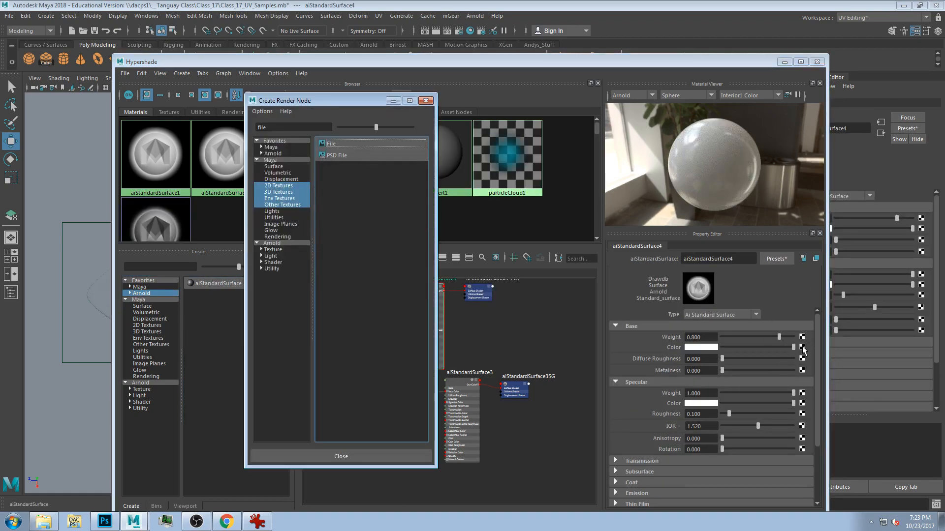
click(327, 144)
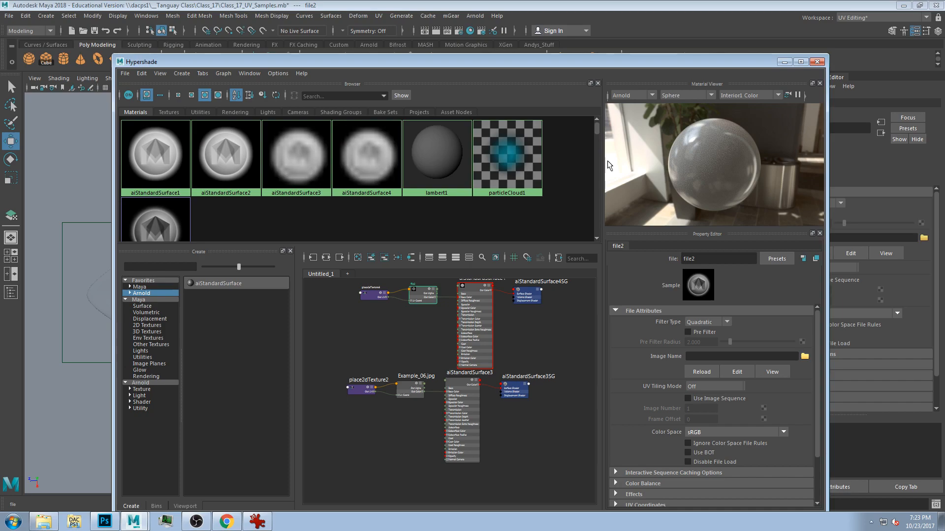
click(805, 357)
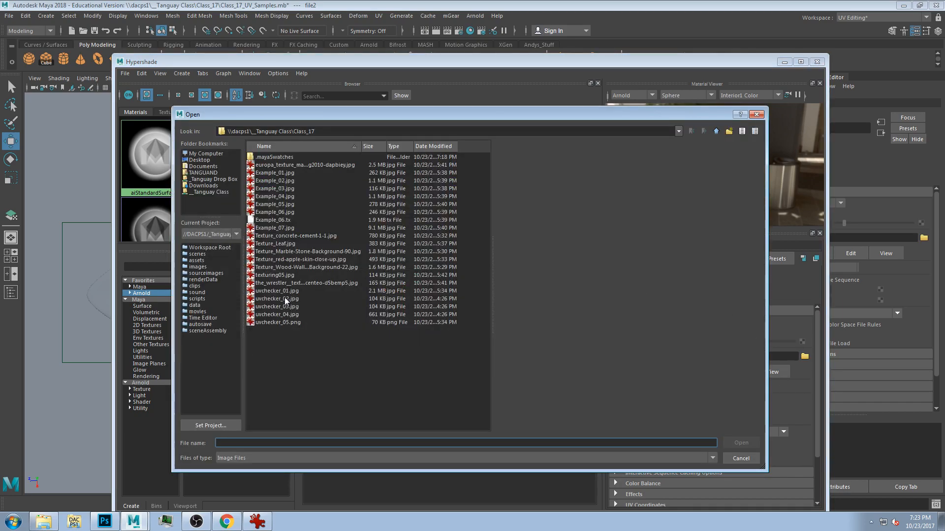
click(367, 244)
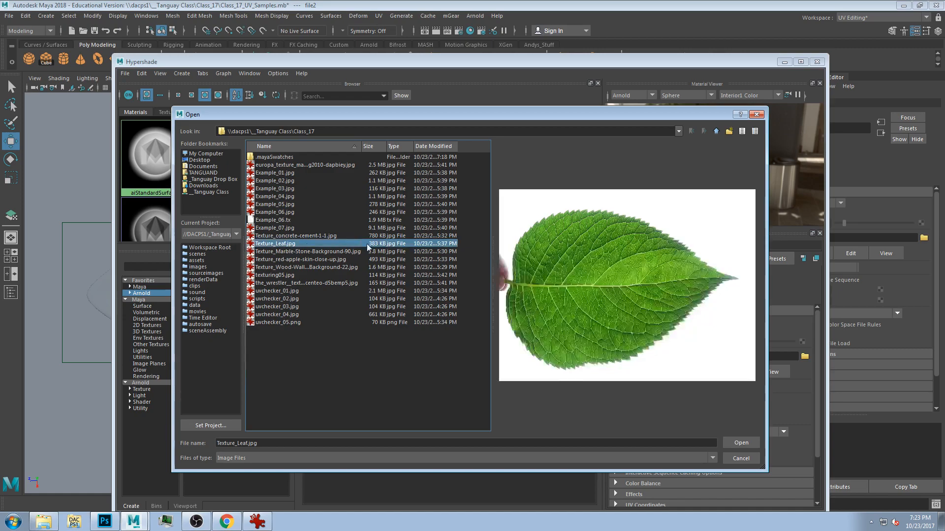
click(733, 442)
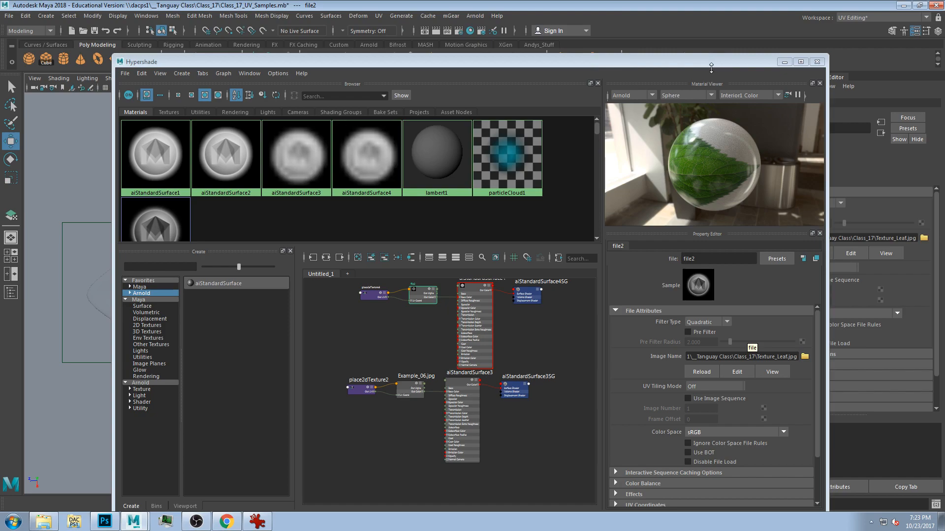
Assign the leaf-textured material to the leaf mesh and close the Hypershade
drag(419, 61, 812, 66)
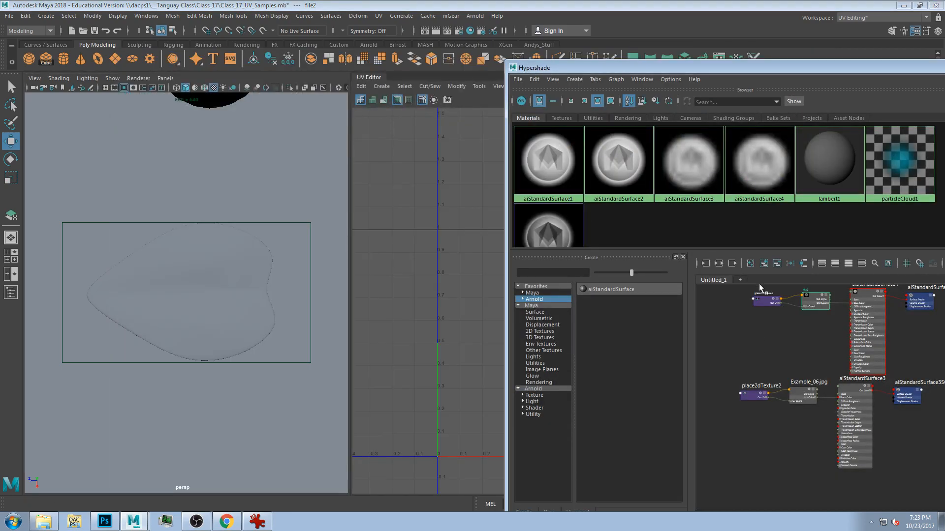
middle_drag(866, 296, 137, 307)
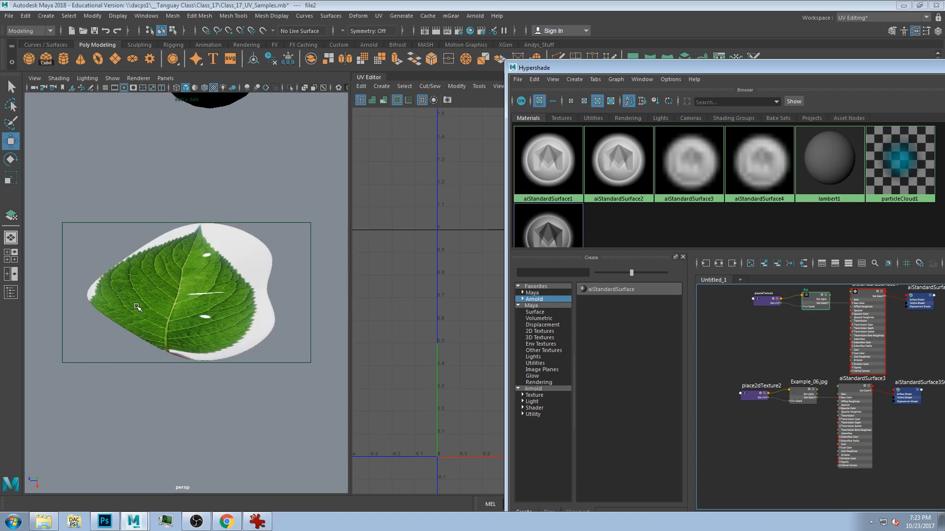
drag(576, 65, 102, 193)
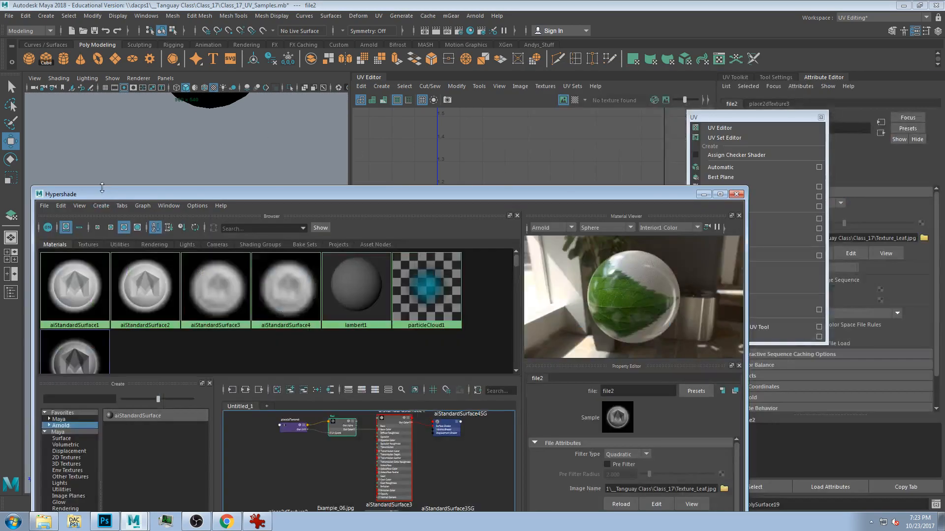
click(737, 195)
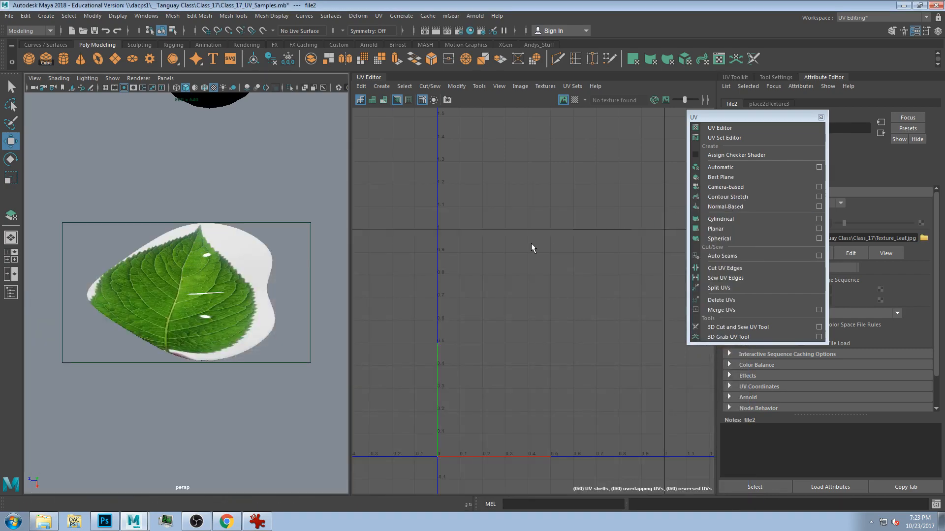
Select the leaf mesh, switch to UV selection and select all of its UVs in the UV Editor
click(235, 284)
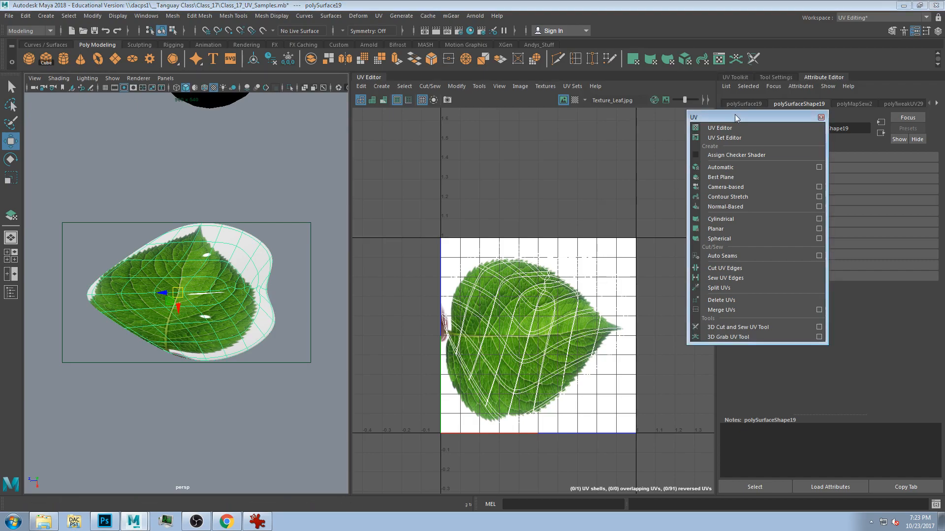
drag(731, 115, 782, 119)
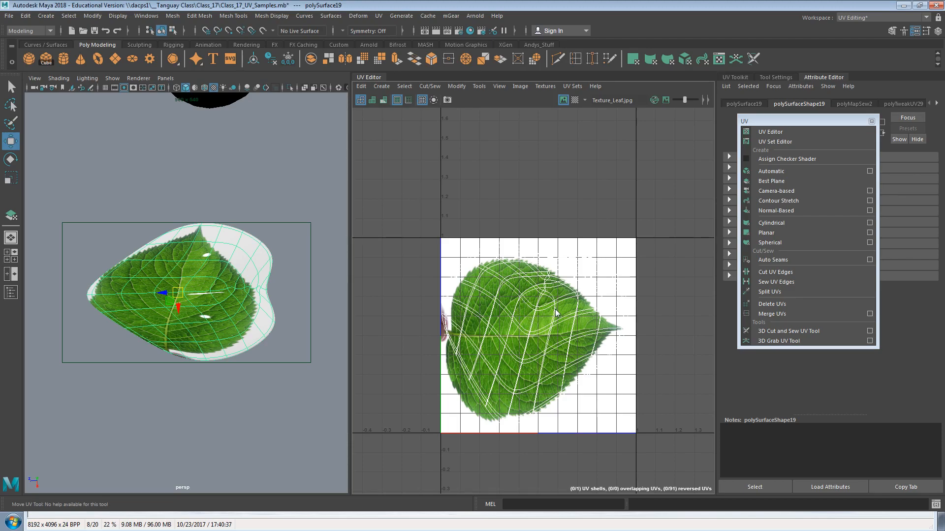
right_drag(542, 311, 554, 307)
drag(382, 212, 667, 454)
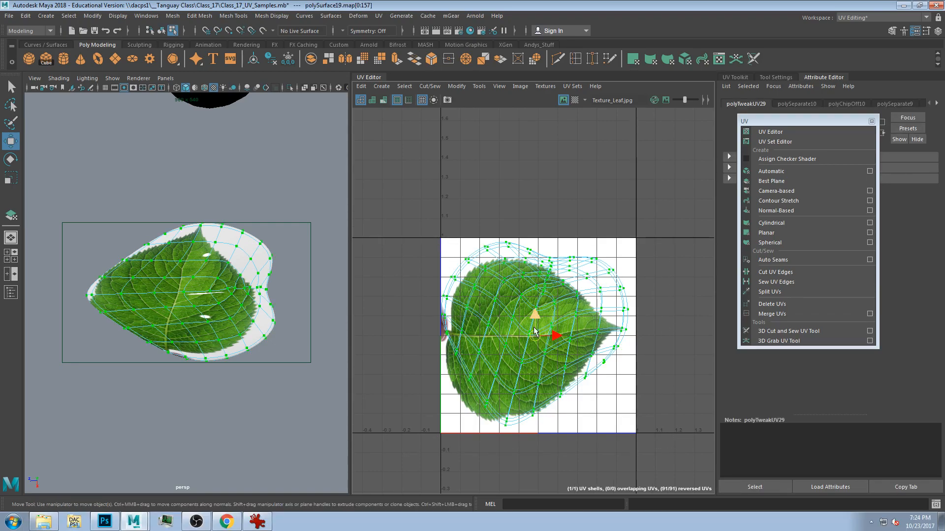
Move, rotate and scale the leaf's whole UV shell to line up with the leaf photo in the UV Editor
mouse_move(541, 339)
mouse_down()
mouse_move(484, 334)
mouse_move(576, 315)
mouse_move(551, 371)
mouse_move(553, 341)
mouse_move(543, 333)
mouse_move(502, 324)
mouse_move(477, 352)
mouse_move(551, 361)
mouse_move(550, 349)
mouse_move(528, 362)
mouse_move(549, 337)
mouse_move(537, 332)
mouse_move(532, 353)
mouse_move(529, 327)
mouse_move(503, 322)
mouse_move(524, 343)
mouse_move(537, 322)
mouse_move(525, 332)
mouse_up()
key(e)
key(r)
key(w)
key(e)
key(w)
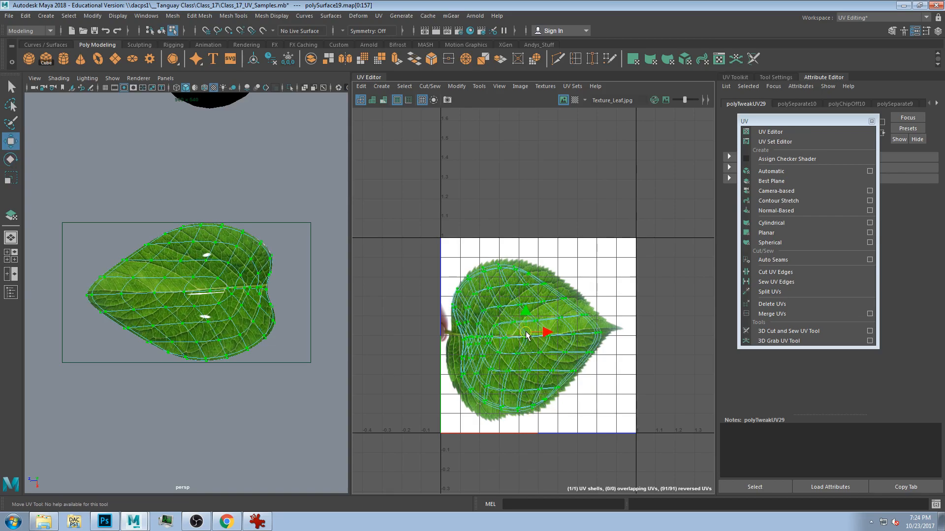
scroll(135, 279, up, 2)
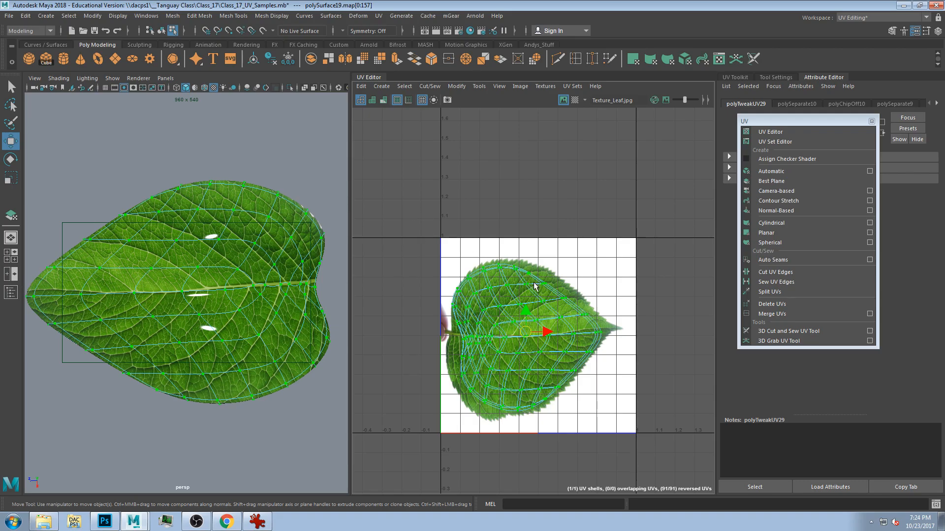
scroll(512, 316, up, 2)
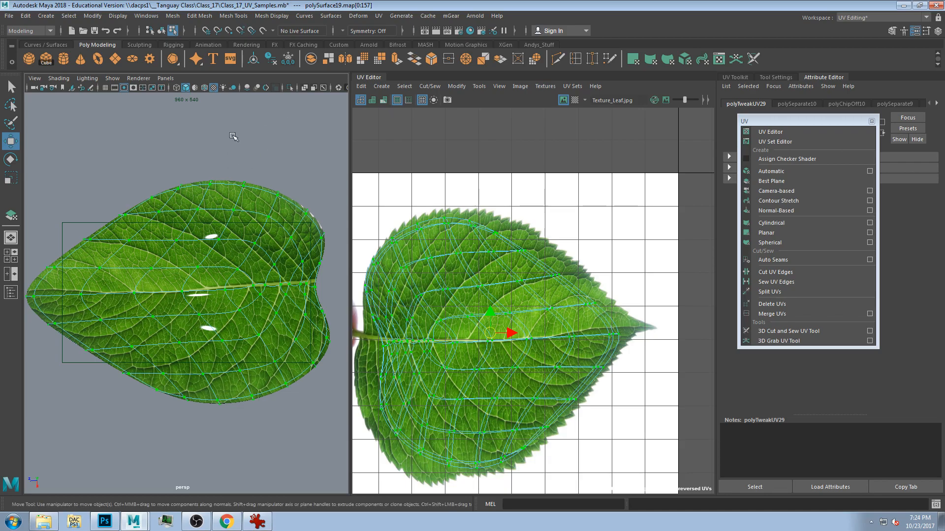
Isolate the leaf mesh in the perspective view and check its texture alignment up close
alt+drag(295, 330, 198, 288)
key(f)
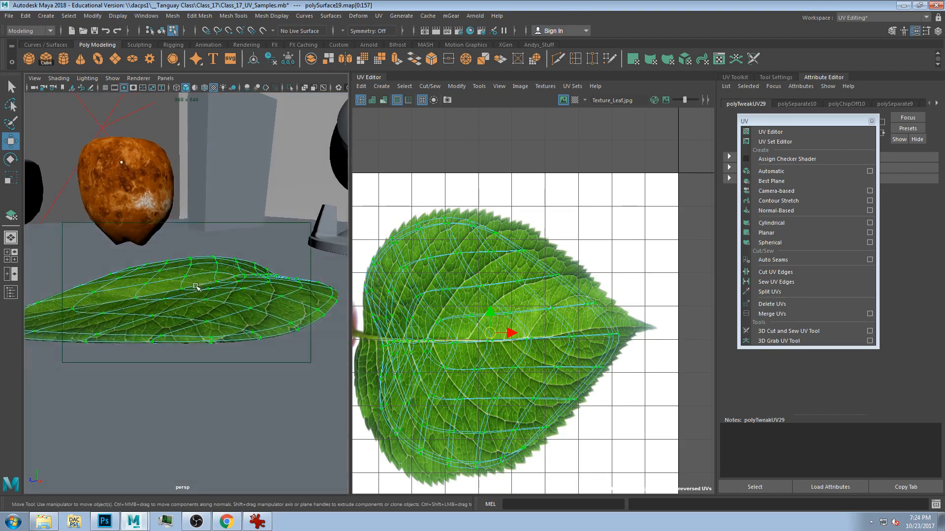
key(ctrl+1)
mouse_move(220, 252)
alt+mouse_down()
mouse_move(274, 249)
mouse_move(287, 333)
mouse_move(293, 295)
mouse_move(179, 297)
mouse_move(183, 321)
mouse_move(163, 315)
mouse_move(185, 358)
mouse_move(185, 258)
mouse_move(211, 237)
alt+mouse_up()
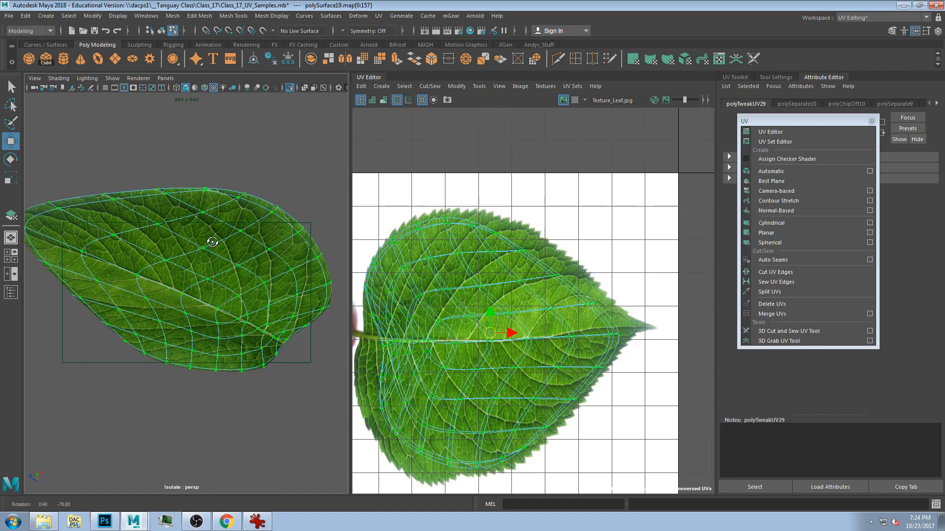
alt+drag(271, 297, 241, 400)
scroll(553, 339, up, 5)
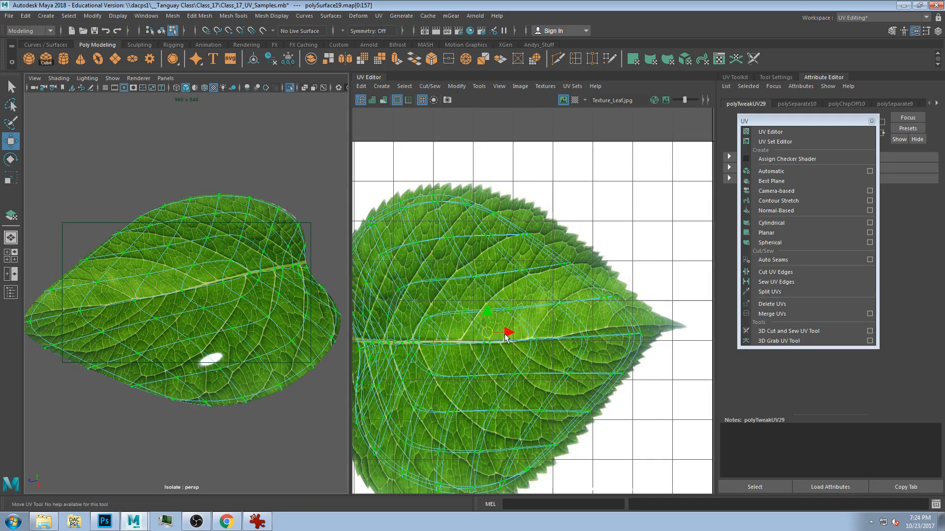
scroll(609, 329, up, 1)
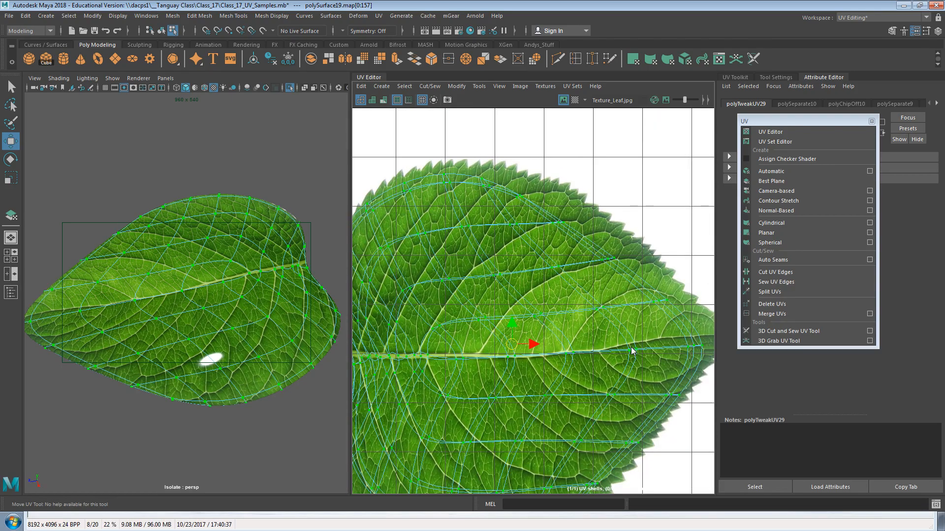
Select the UVs at the leaf's tip and replace the floating UV menu with the UV Toolkit
drag(615, 336, 658, 362)
alt+middle_drag(658, 363, 589, 327)
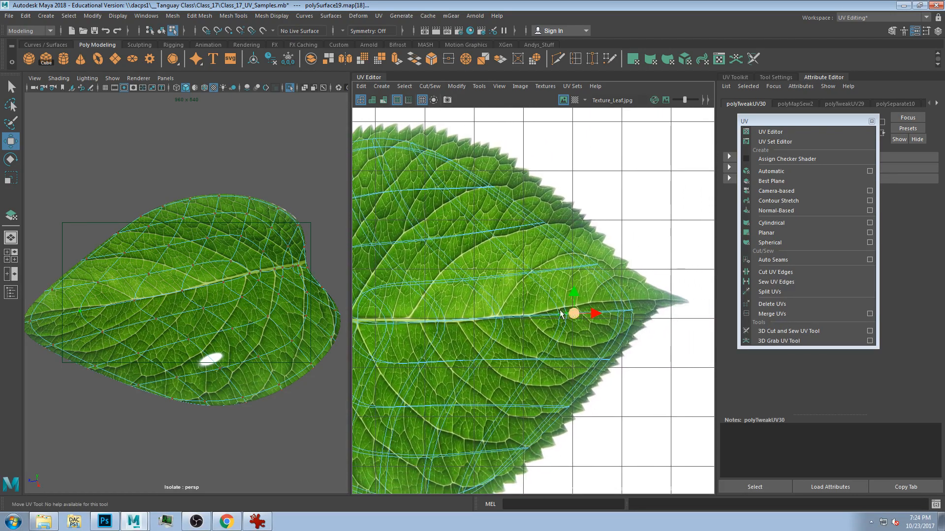
drag(784, 123, 768, 202)
drag(539, 315, 575, 315)
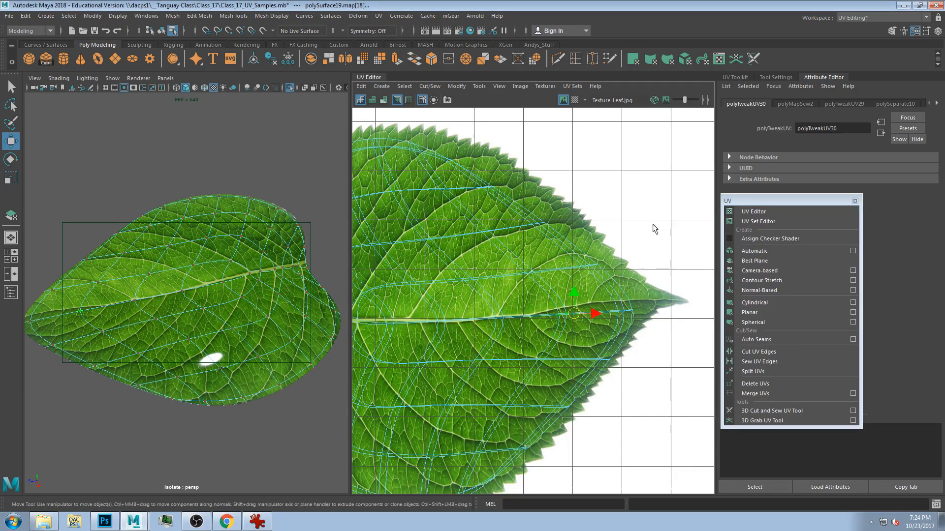
click(855, 201)
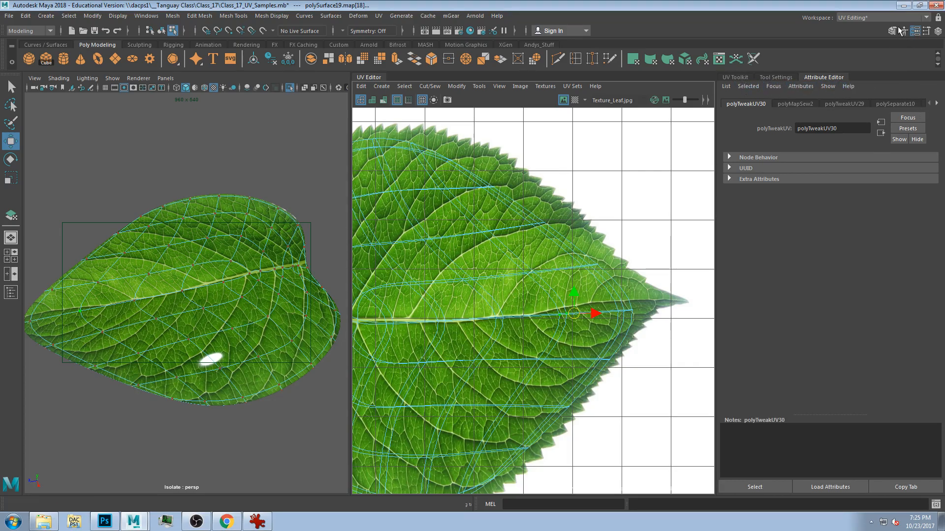
click(739, 78)
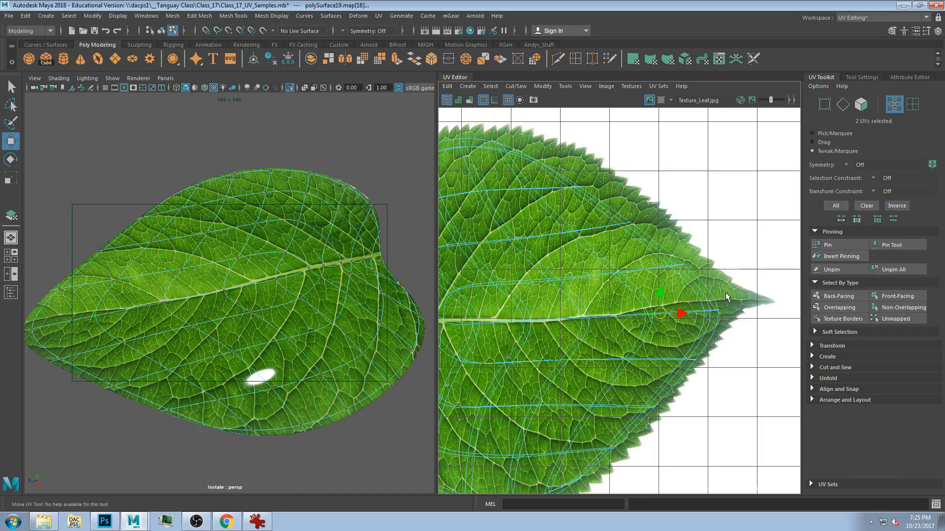
Set UV selection to Tweak/Marquee and move the tip UVs out to the point of the photographed leaf
click(720, 310)
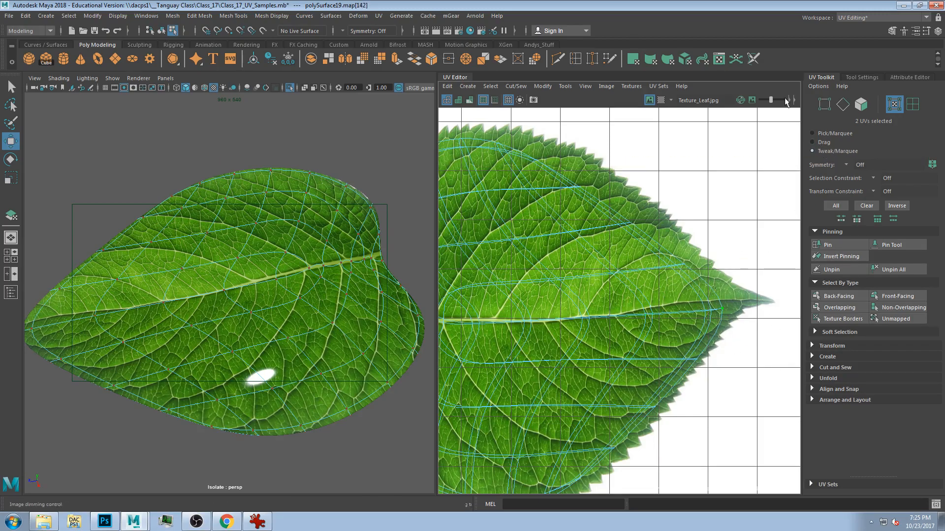
click(830, 133)
drag(639, 309, 672, 307)
click(818, 151)
drag(681, 264, 694, 255)
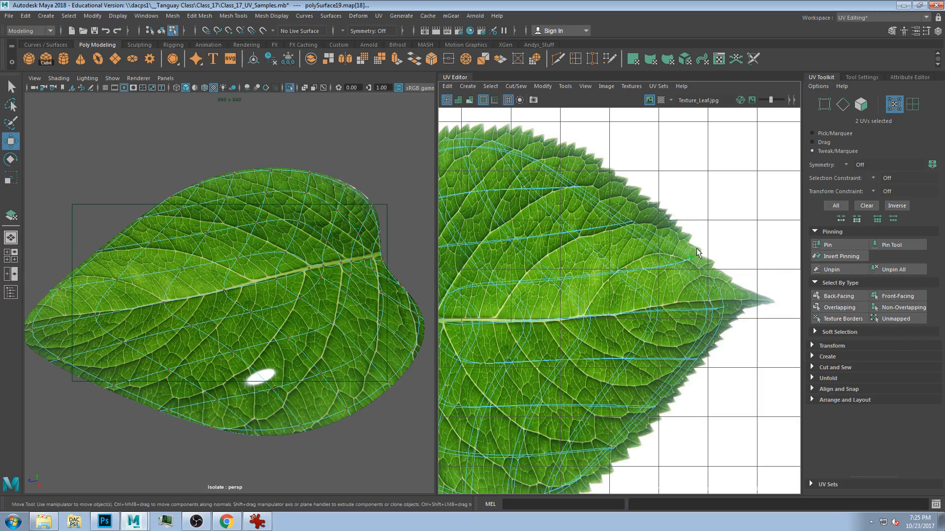
mouse_move(722, 308)
mouse_down()
mouse_move(742, 299)
mouse_move(716, 308)
mouse_up()
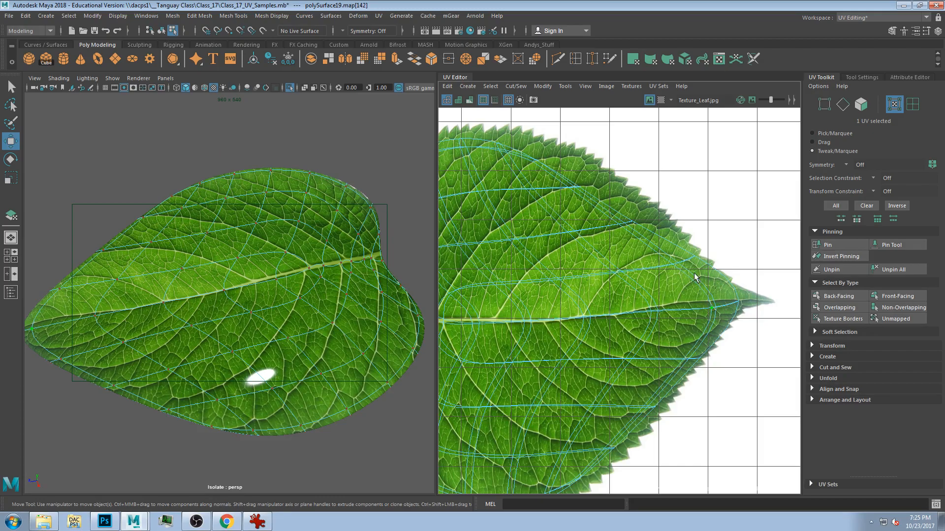
Tweak individual UVs along the shell's upper edge outward to follow the photographed leaf's outline
drag(629, 227, 636, 219)
drag(575, 185, 592, 179)
drag(531, 187, 543, 179)
drag(580, 231, 590, 226)
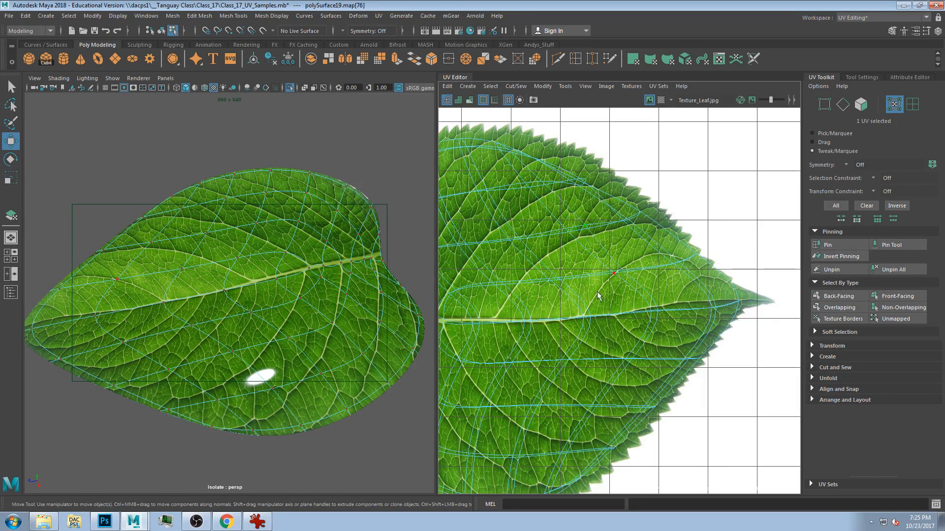
drag(587, 317, 527, 325)
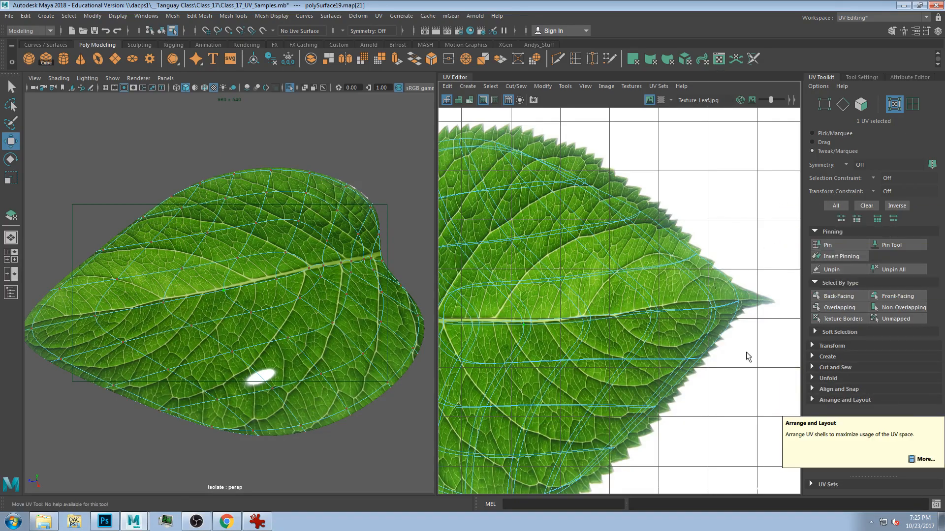
Enable soft selection for UVs with a Volume falloff of 0.20 and undo a trial move
key(b)
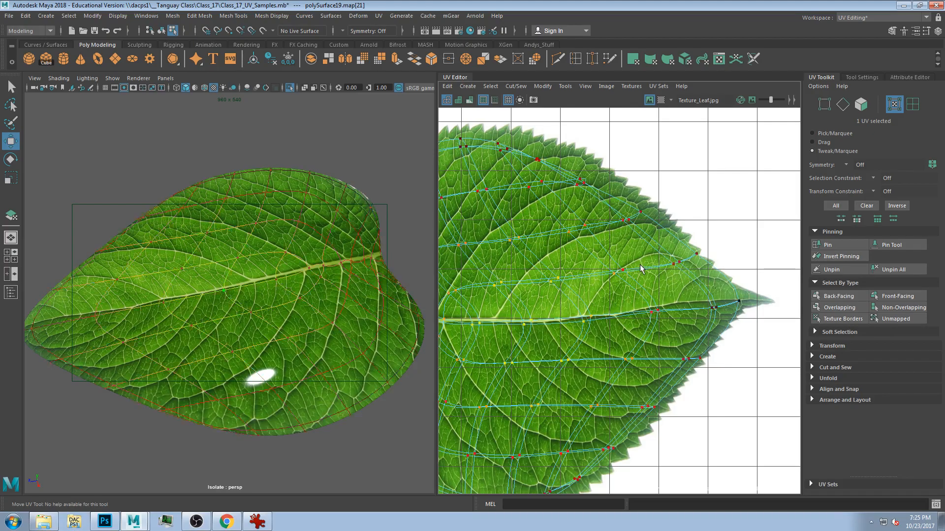
click(815, 332)
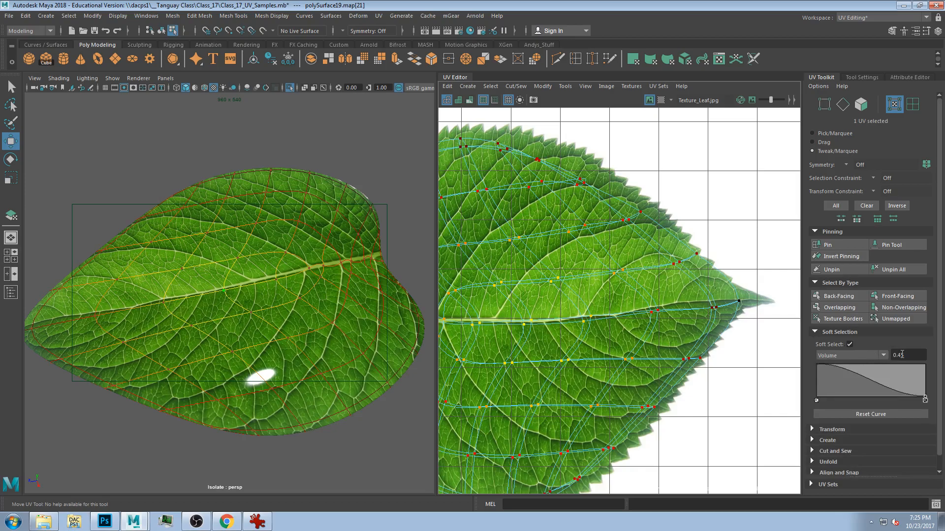
click(906, 355)
key(Return)
drag(596, 249, 607, 209)
key(ctrl+z)
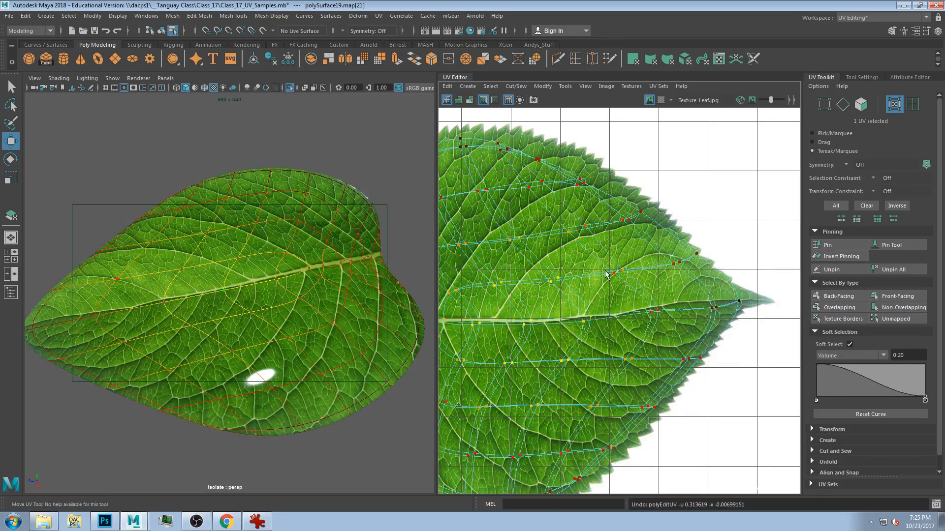
Pull the stem-end UVs toward the photo's stem and set the soft selection falloff to 0.10
scroll(608, 287, down, 2)
scroll(609, 290, down, 2)
scroll(603, 300, up, 6)
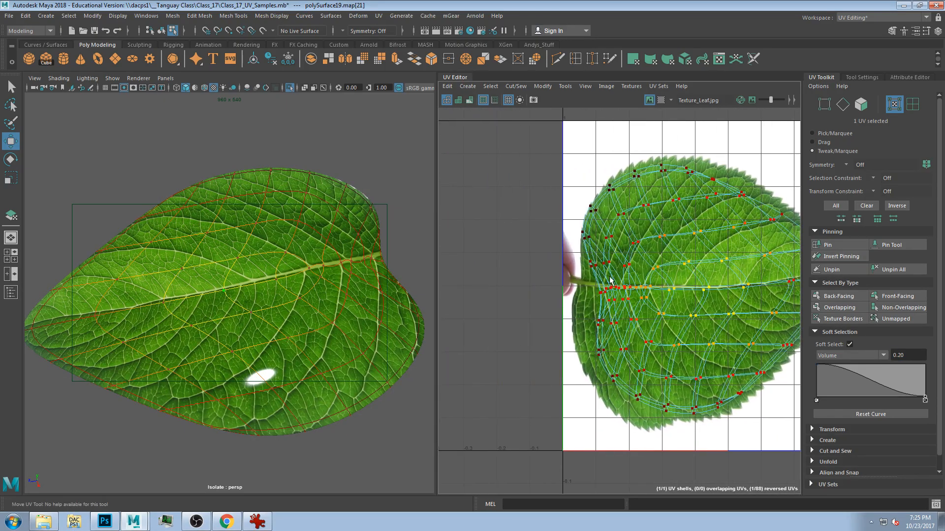
drag(603, 301, 569, 290)
click(907, 355)
text(.1)
key(Return)
Soft-move the UVs around the stem end and lower lobe to match the photographed leaf's edge
drag(575, 177, 597, 176)
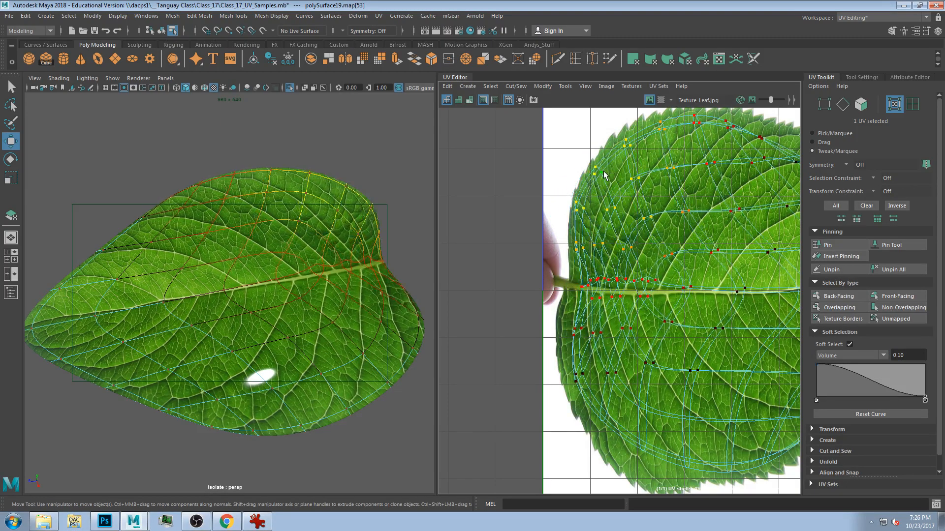
click(575, 289)
drag(574, 287, 572, 286)
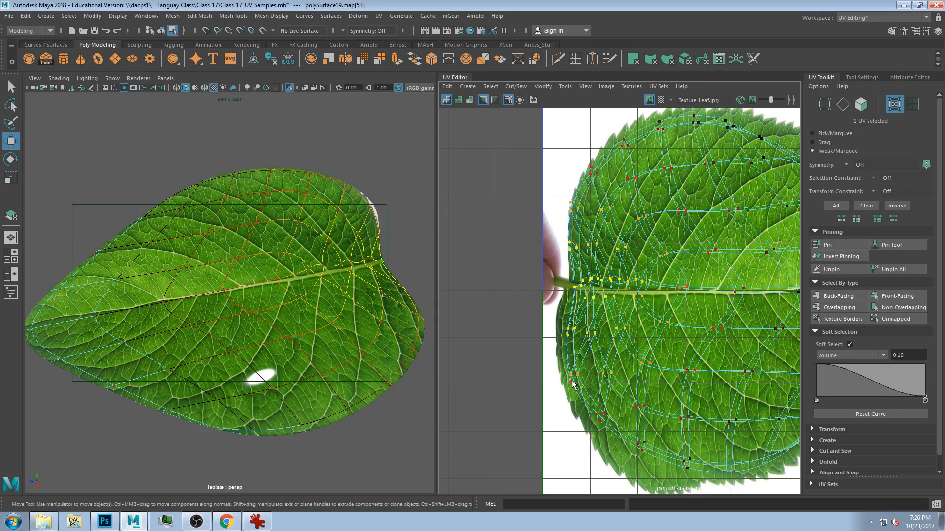
drag(571, 382, 566, 387)
alt+middle_drag(640, 424, 650, 334)
drag(648, 364, 649, 379)
Set the soft selection falloff to 0.05 and align the midrib UVs with the photo's central vein
drag(909, 355, 886, 356)
text(.)
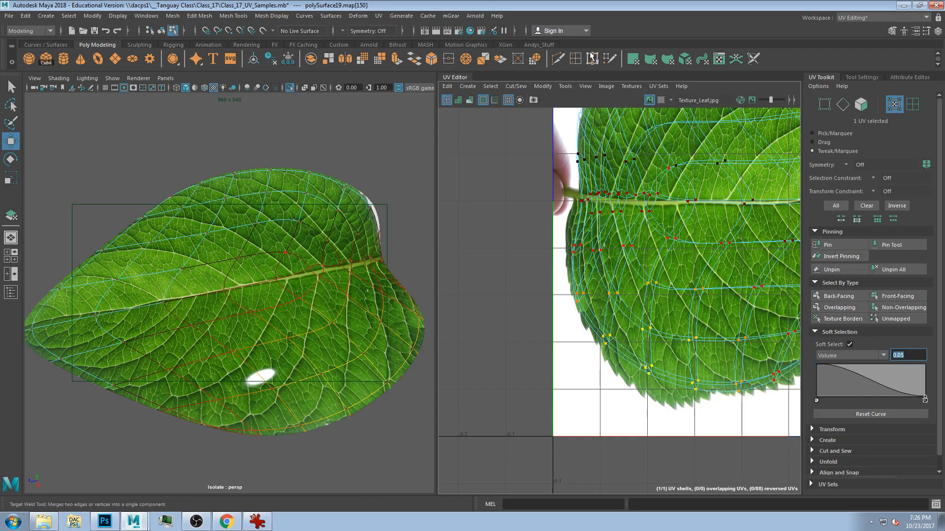
alt+middle_drag(579, 159, 577, 214)
click(579, 213)
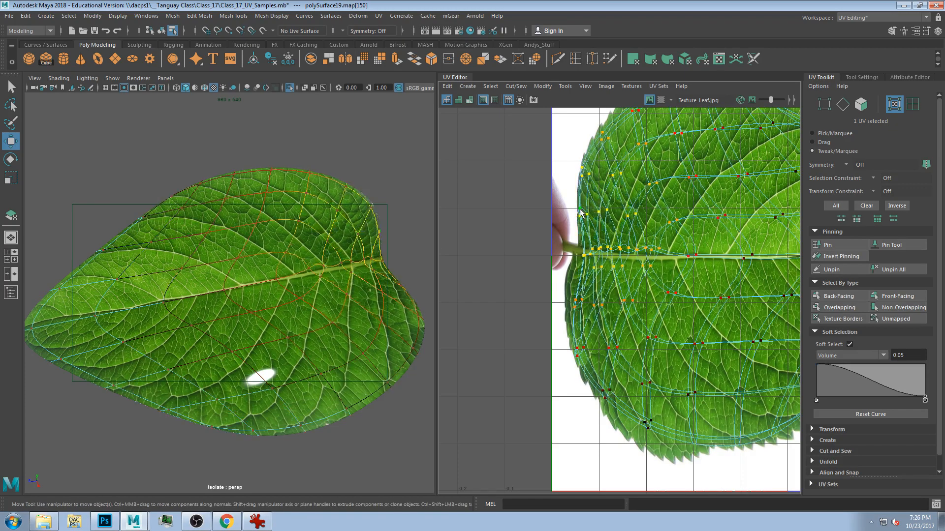
drag(651, 250, 651, 257)
alt+middle_drag(614, 265, 462, 280)
click(723, 259)
drag(723, 259, 721, 260)
drag(778, 258, 779, 256)
Soft-move the UVs on the upper lobe out to the photo's edge and check the result on the mesh
alt+drag(151, 291, 258, 284)
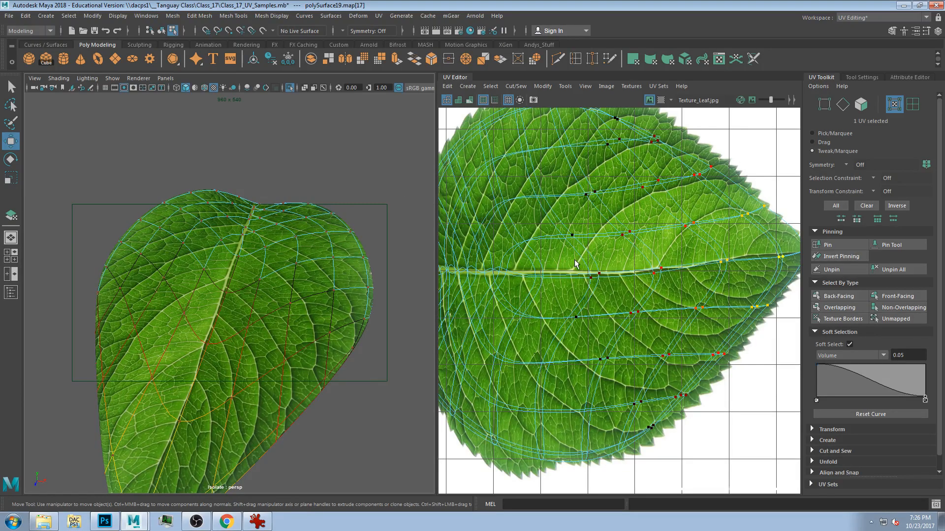
alt+middle_drag(657, 147, 656, 259)
mouse_move(655, 252)
mouse_down()
mouse_move(666, 250)
mouse_move(662, 241)
mouse_up()
click(511, 210)
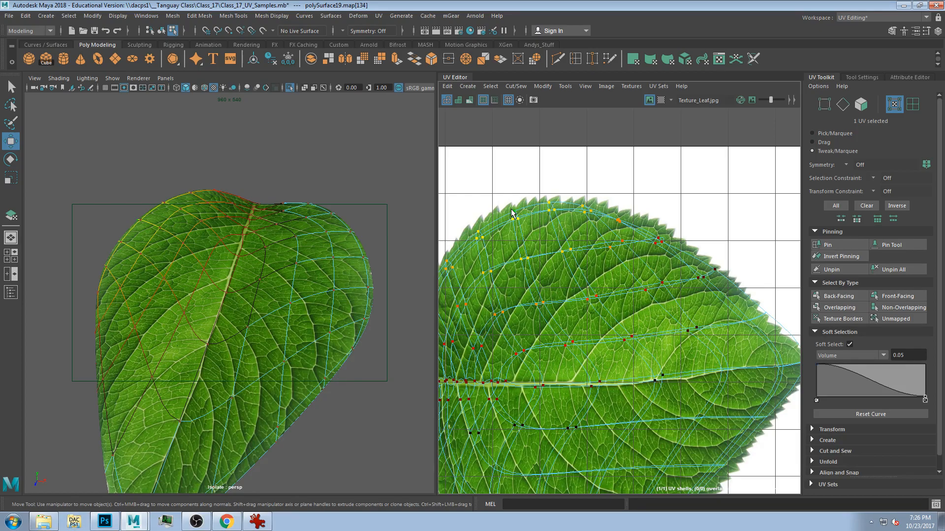
alt+drag(272, 225, 289, 255)
alt+middle_drag(668, 362, 656, 283)
scroll(656, 284, up, 2)
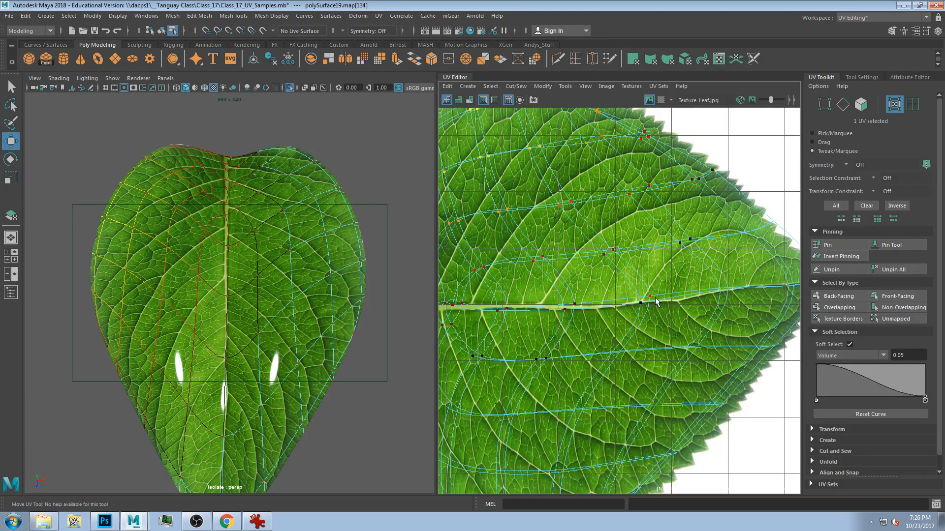
Turn off soft selection and adjust single UVs along the midrib to the photo's central vein
click(849, 345)
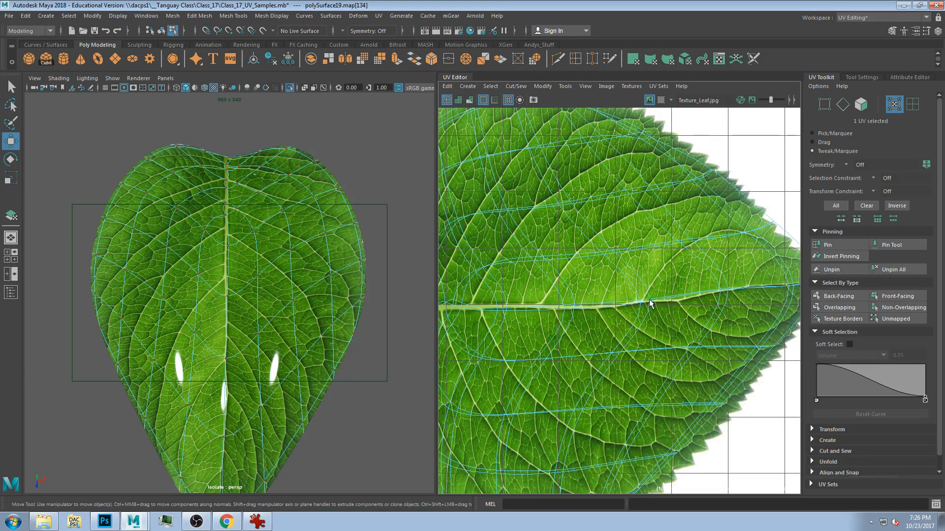
click(495, 309)
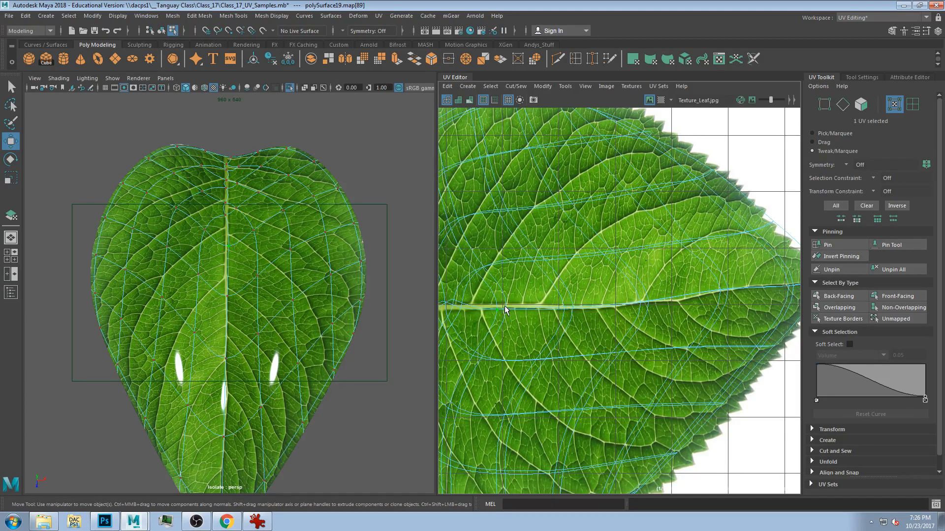
alt+middle_drag(494, 309, 627, 291)
click(573, 301)
click(511, 305)
Tweak individual UVs around the lower lobe to fit inside the photographed leaf's lower outline
mouse_move(499, 359)
mouse_down()
mouse_move(504, 352)
mouse_move(492, 353)
mouse_up()
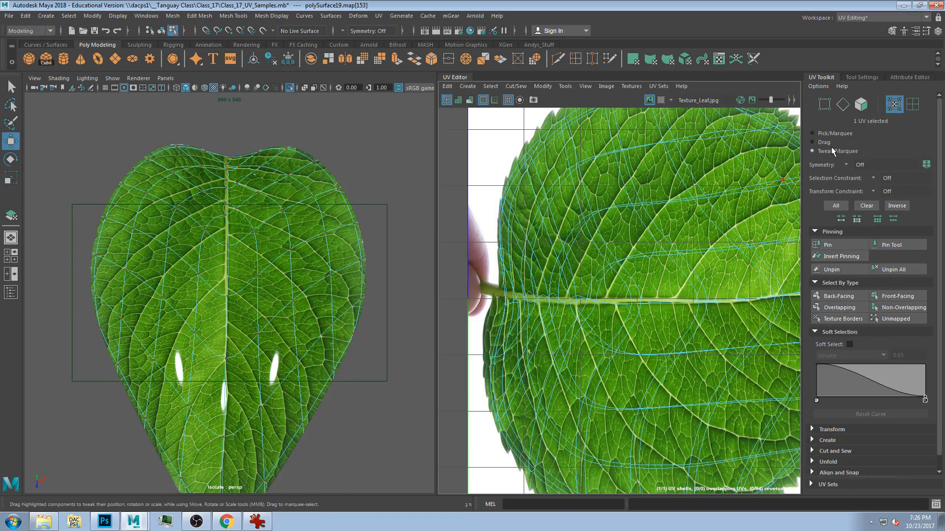
alt+middle_drag(572, 363, 542, 231)
mouse_move(548, 351)
mouse_down()
mouse_move(564, 348)
mouse_move(547, 339)
mouse_up()
drag(610, 394, 605, 397)
drag(556, 366, 551, 371)
alt+middle_drag(628, 350, 554, 359)
drag(581, 348, 587, 353)
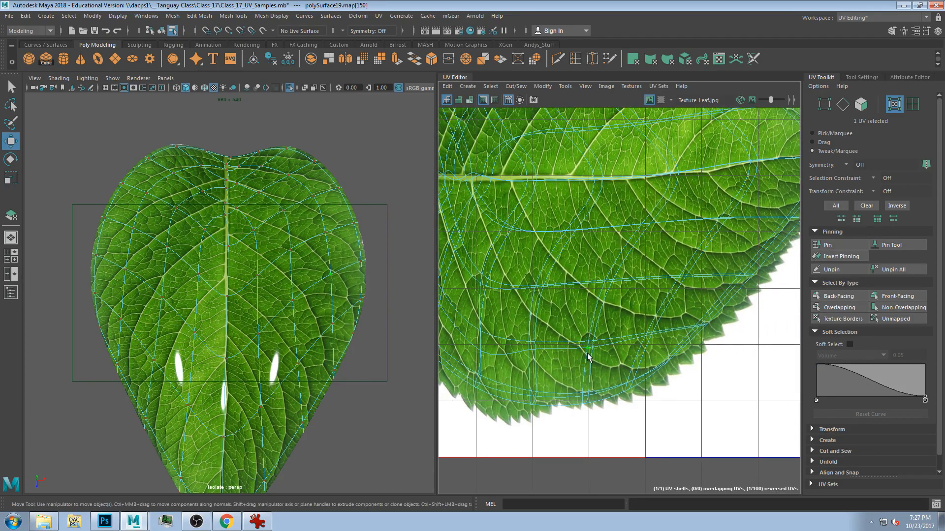
drag(634, 379, 634, 365)
Tweak the UVs along the lower edge near the tip and the adjoining midrib to match the photo
alt+middle_drag(697, 345, 629, 379)
click(668, 333)
click(721, 198)
drag(723, 194, 721, 199)
alt+middle_drag(711, 174, 696, 210)
drag(661, 177, 644, 180)
Examine the texture fit on the leaf mesh from several angles and compare it with the UV layout
alt+drag(241, 271, 275, 272)
scroll(295, 237, down, 5)
scroll(232, 295, down, 3)
scroll(212, 292, up, 8)
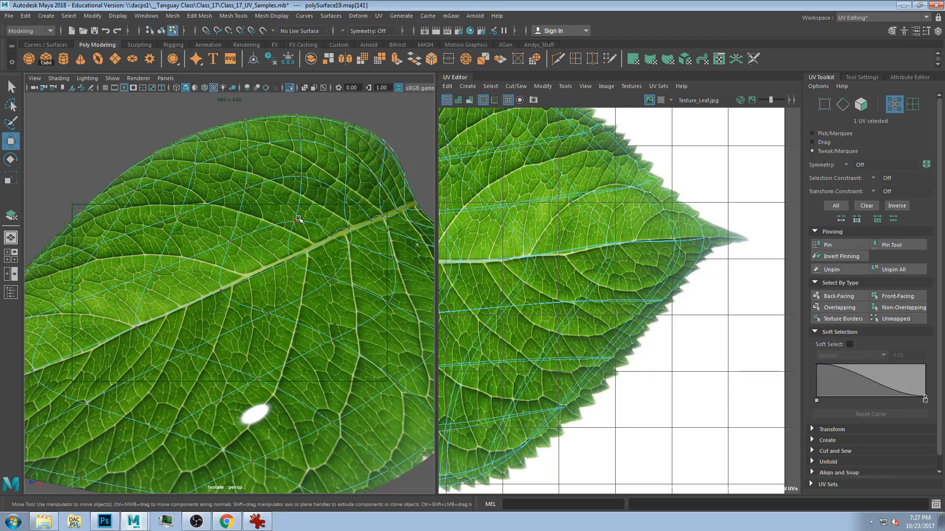
scroll(389, 259, down, 5)
alt+drag(325, 271, 415, 259)
scroll(530, 240, down, 2)
scroll(530, 240, down, 3)
scroll(593, 261, up, 5)
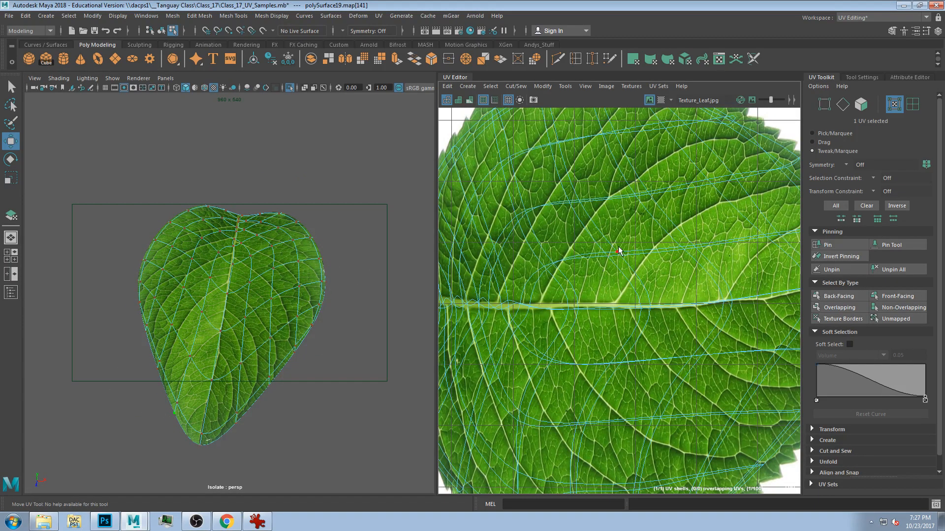
scroll(618, 251, down, 3)
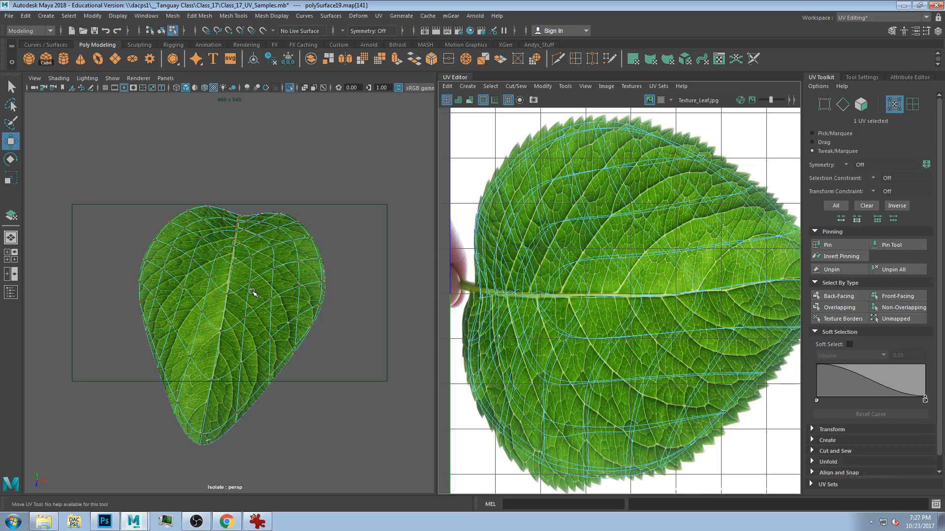
Examine the leaf's thickness from the side, displaying it as a wireframe with smooth mesh preview
alt+drag(207, 320, 393, 335)
alt+drag(276, 335, 324, 333)
alt+right_drag(147, 457, 273, 375)
alt+drag(273, 375, 257, 278)
key(f)
alt+drag(262, 368, 299, 316)
scroll(243, 325, up, 8)
key(5)
key(4)
key(3)
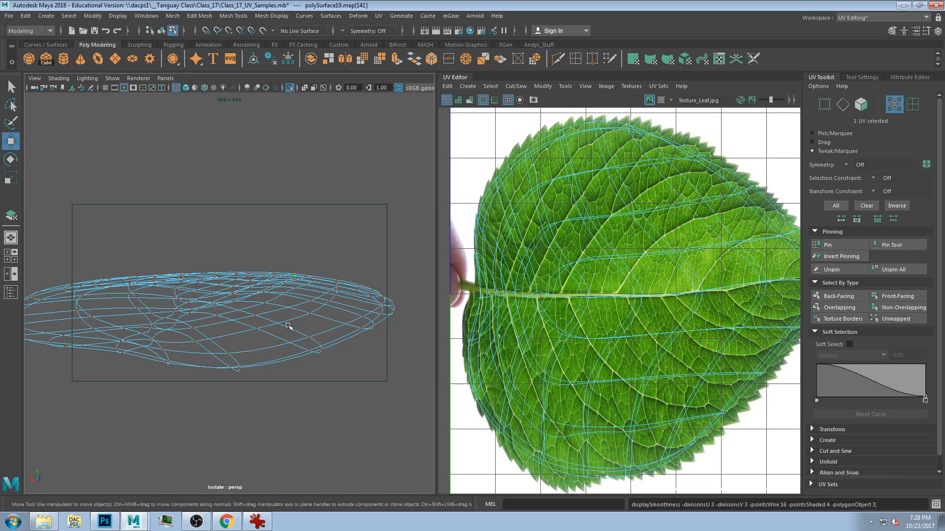
Display the leaf with its texture again, frame the whole mesh from above in the perspective view, and maximize the top view
shift+click(257, 335)
alt+drag(259, 339, 67, 342)
key(6)
alt+drag(220, 375, 193, 418)
scroll(224, 356, down, 5)
alt+drag(224, 357, 171, 361)
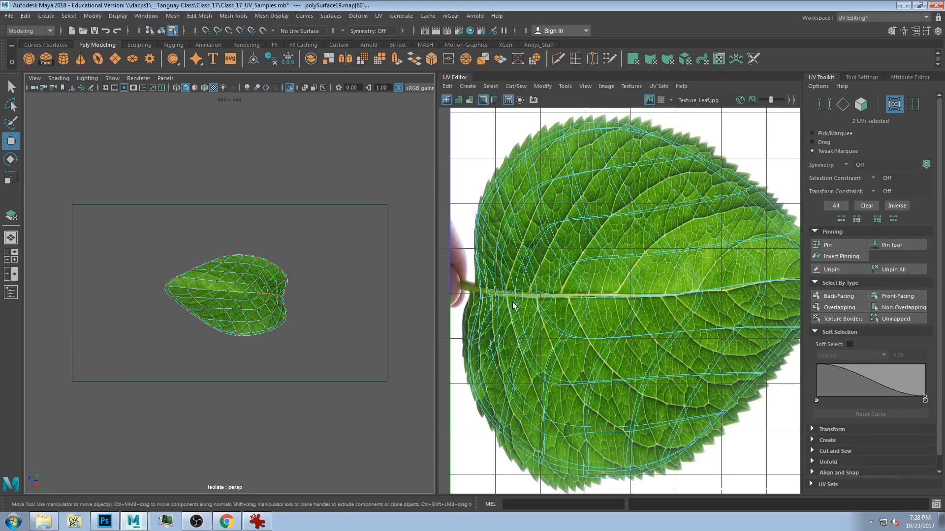
scroll(599, 298, down, 2)
scroll(621, 298, up, 2)
key(space)
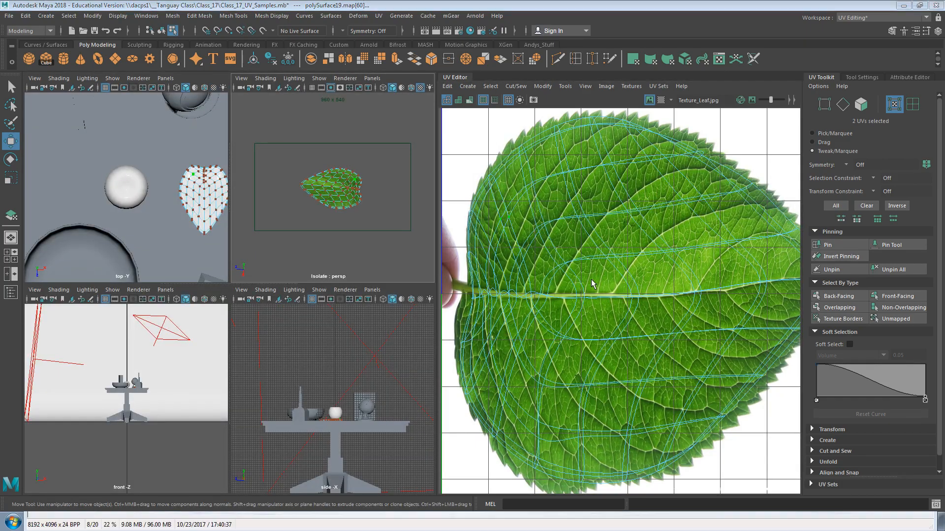
key(space)
Switch to IrfanView, look at Texture_Leaf.jpg at its original proportions, and return to Maya
click(246, 525)
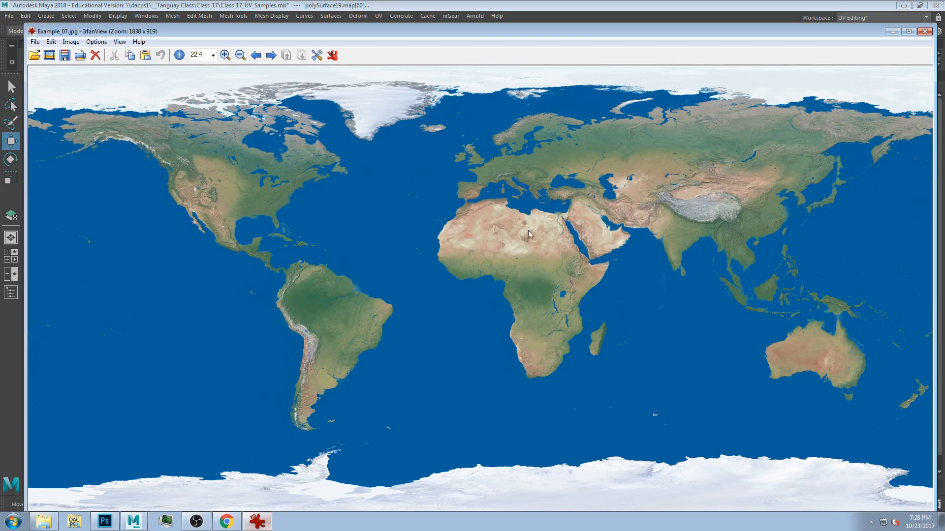
click(218, 54)
click(247, 33)
click(235, 34)
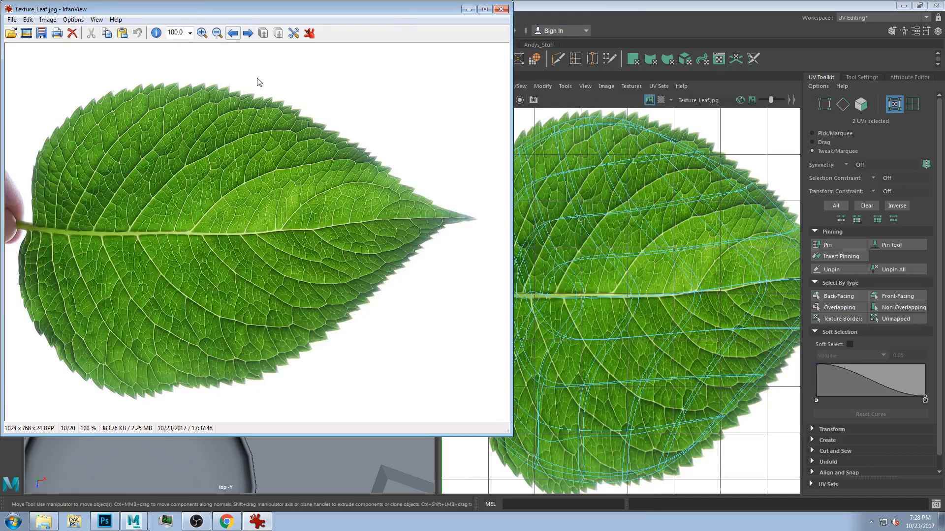
drag(370, 10, 628, 49)
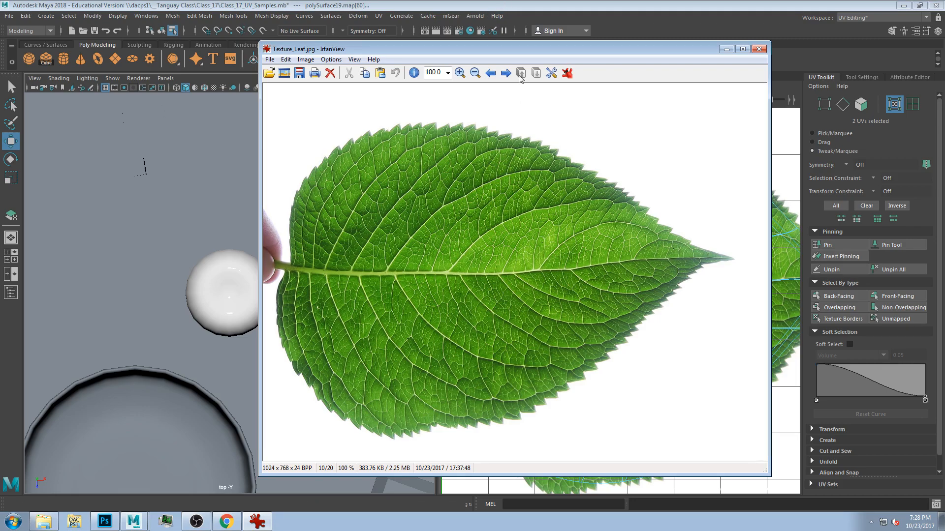
click(659, 11)
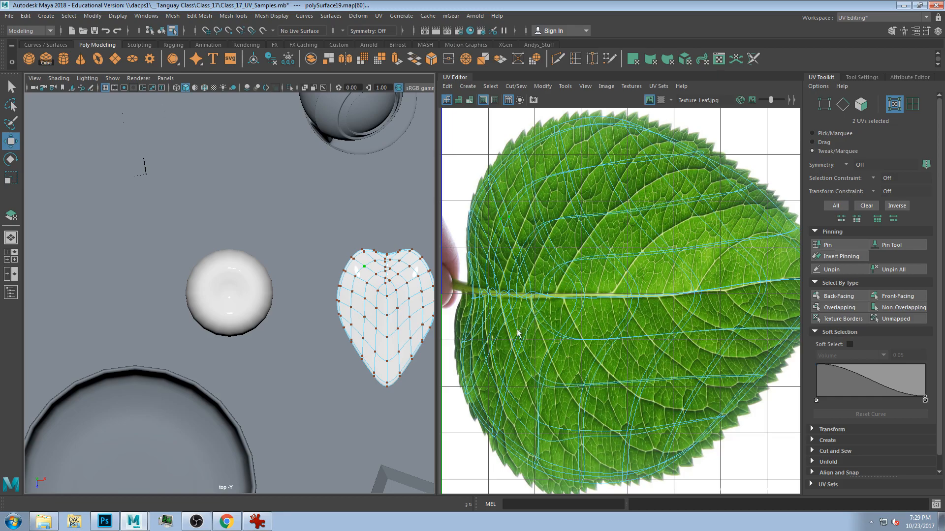
Set the top view to textured shading and reselect a UV on the leaf mesh
click(273, 182)
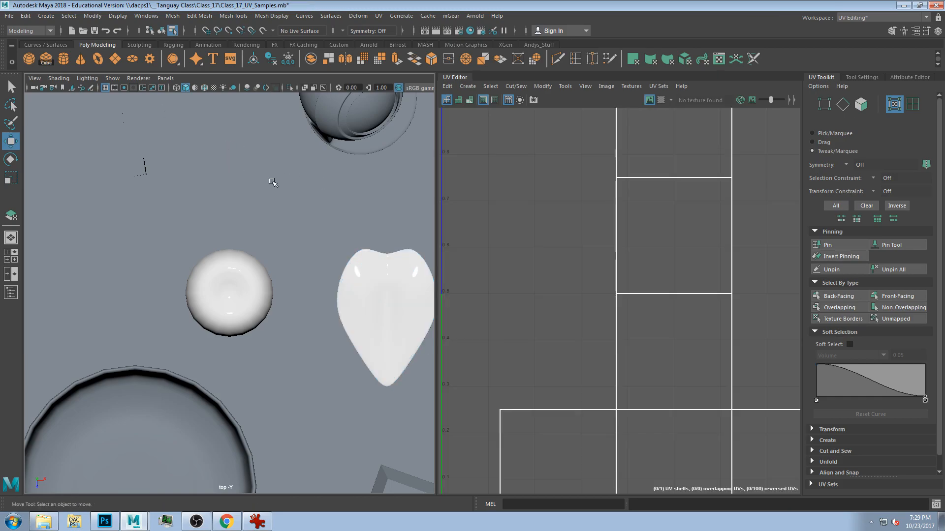
click(375, 282)
key(4)
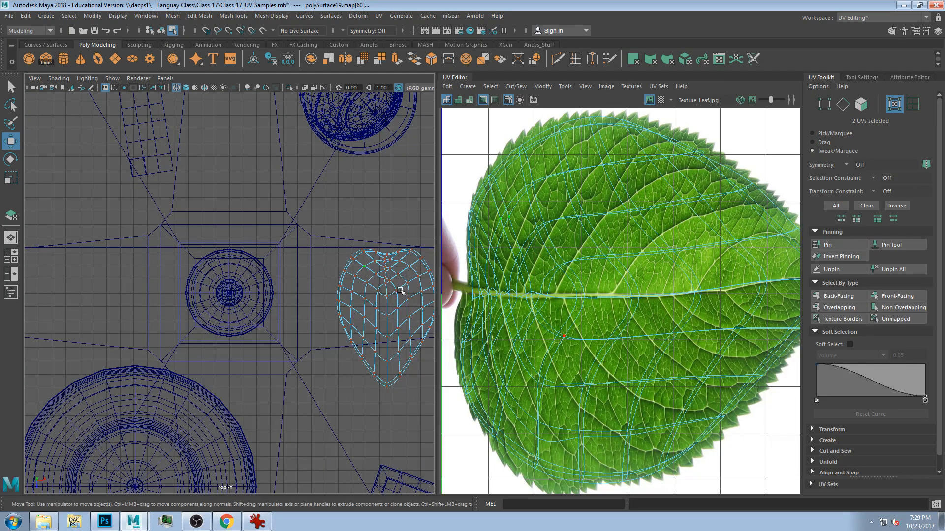
key(5)
key(6)
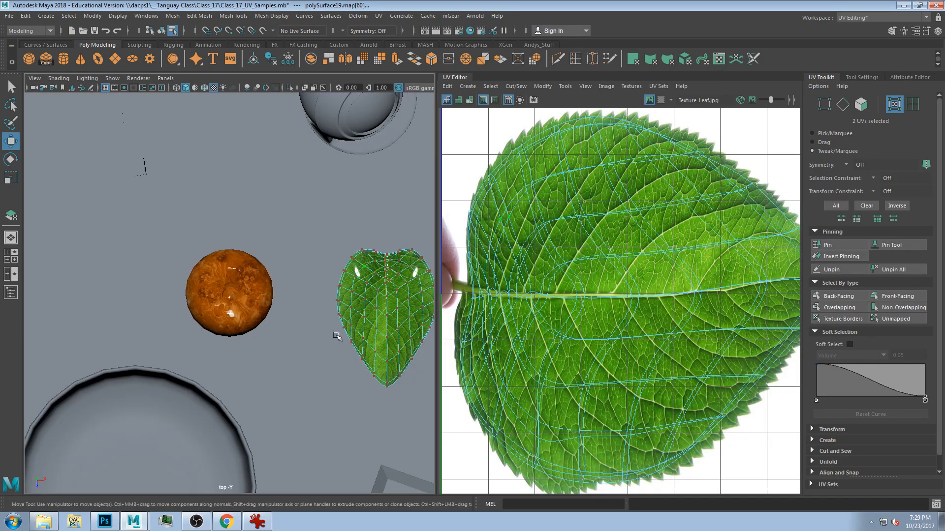
click(377, 309)
Maximize the perspective view and orbit to an angled view of the textured leaf
key(space)
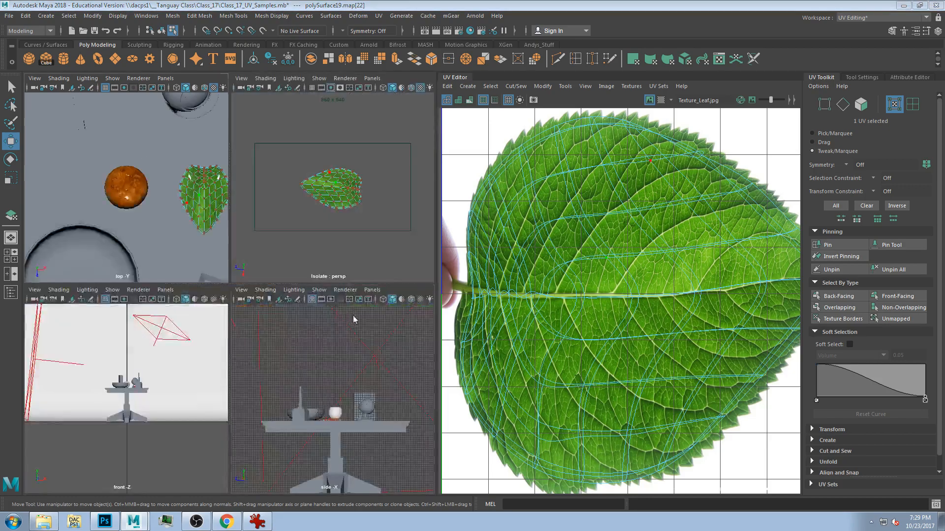
key(space)
key(space)
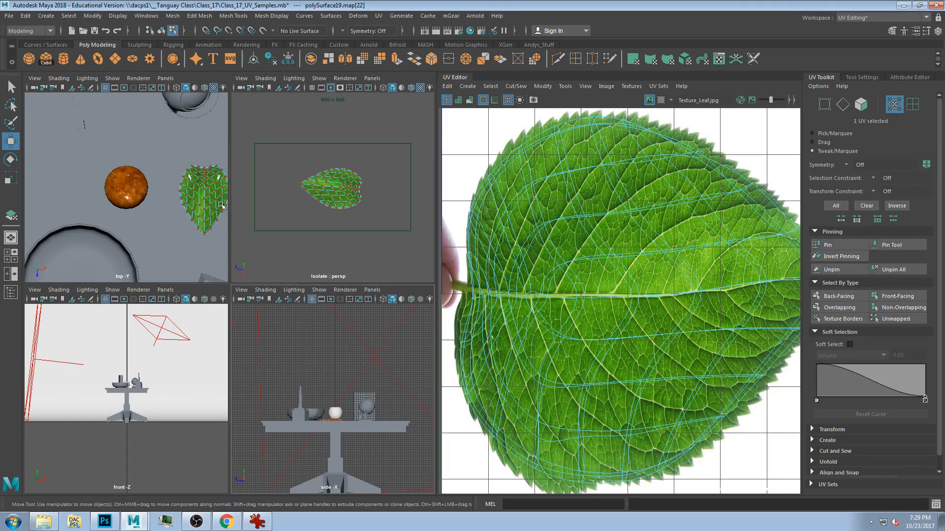
key(space)
alt+drag(355, 214, 356, 212)
alt+right_drag(236, 256, 314, 334)
alt+drag(315, 335, 365, 383)
alt+right_drag(365, 383, 289, 316)
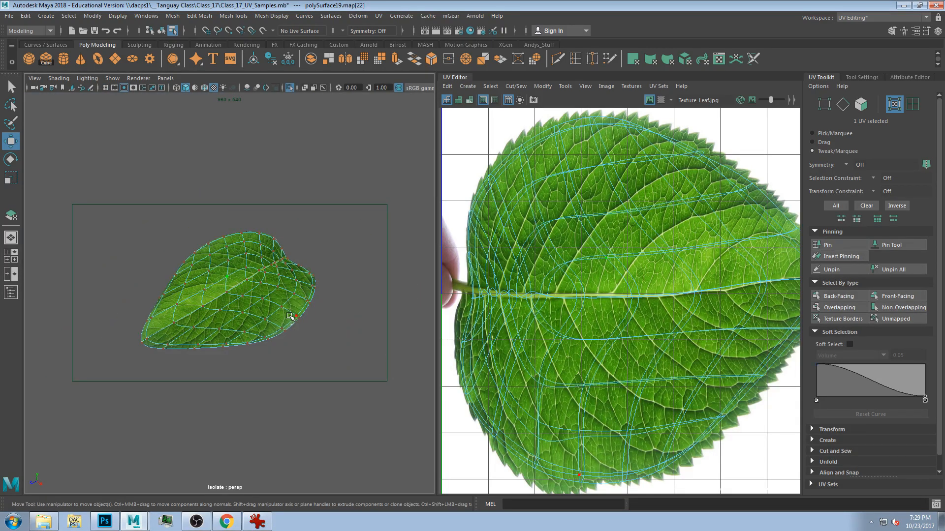
Widen the UV Editor and frame the full 0 to 1 UV square with the leaf photo and shell
drag(436, 248, 330, 252)
scroll(481, 246, down, 5)
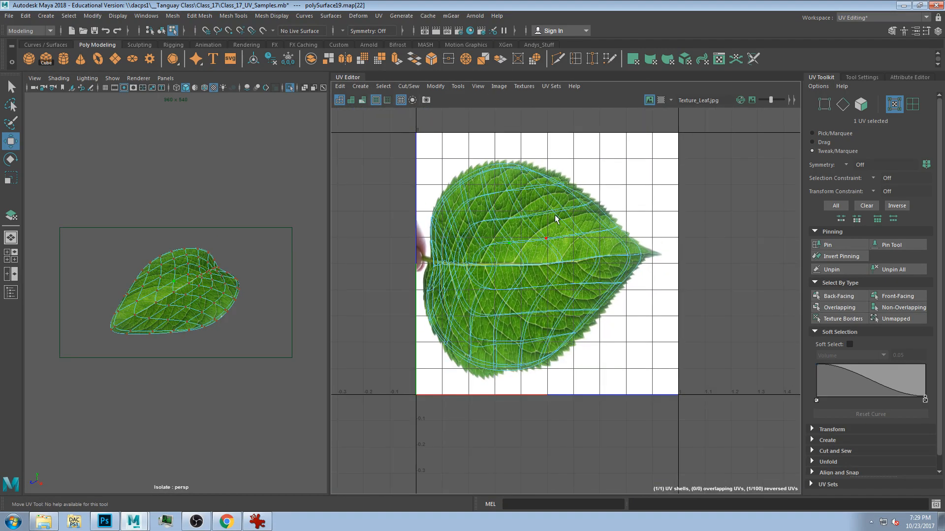
alt+middle_drag(555, 220, 536, 268)
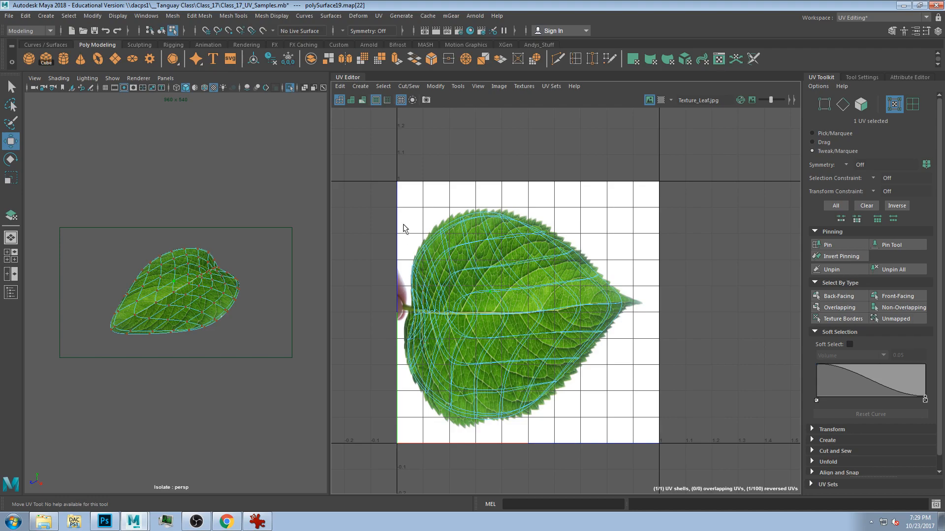
click(430, 270)
scroll(642, 282, up, 2)
scroll(642, 282, down, 1)
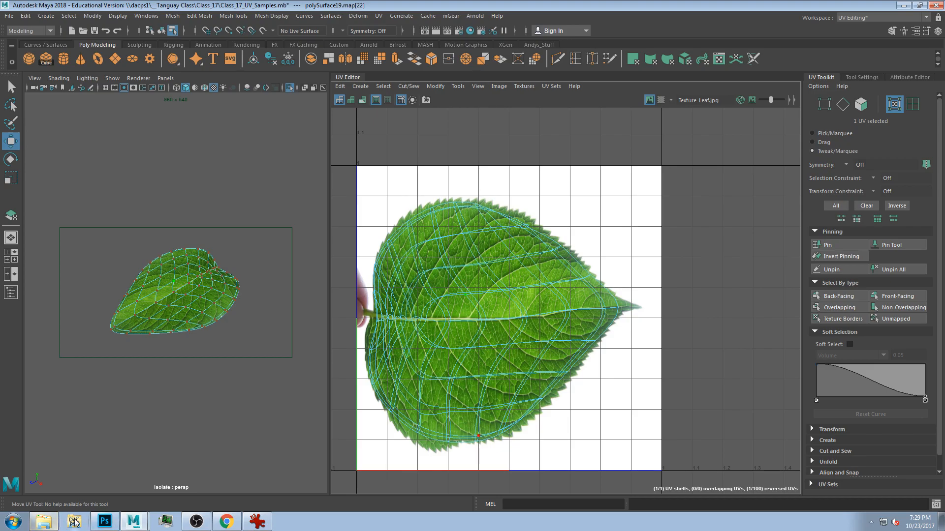
Switch to IrfanView, browse from the leaf photo through the sample textures to uvchecker_01.jpg, and return to Maya
click(257, 522)
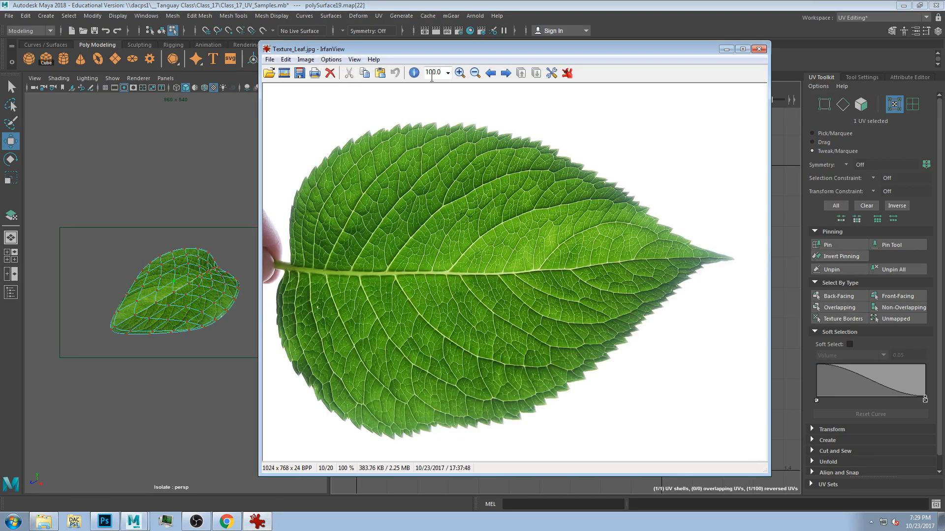
click(506, 74)
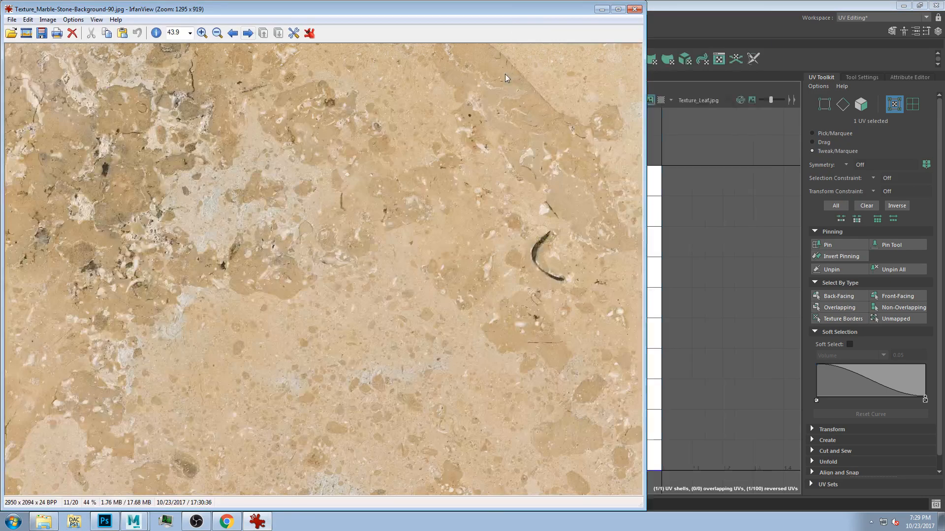
click(248, 33)
click(247, 32)
click(248, 33)
click(248, 33)
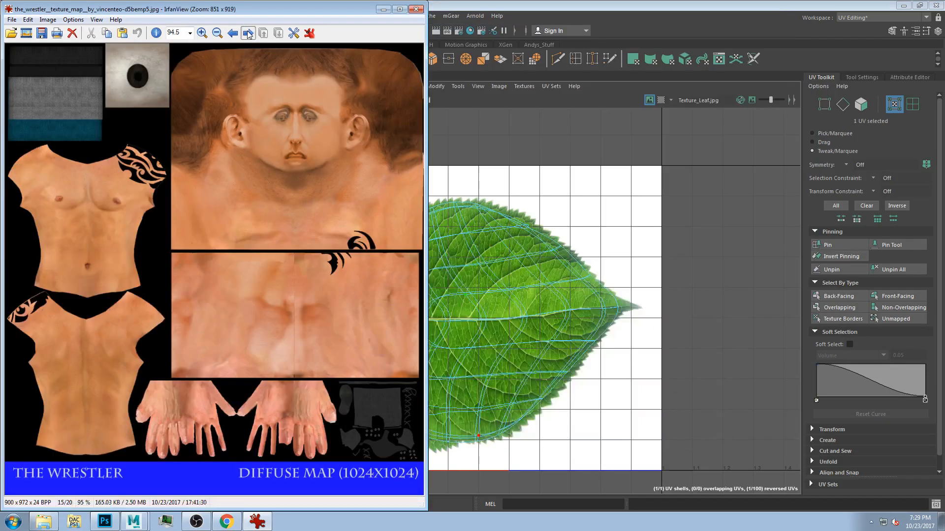
click(248, 33)
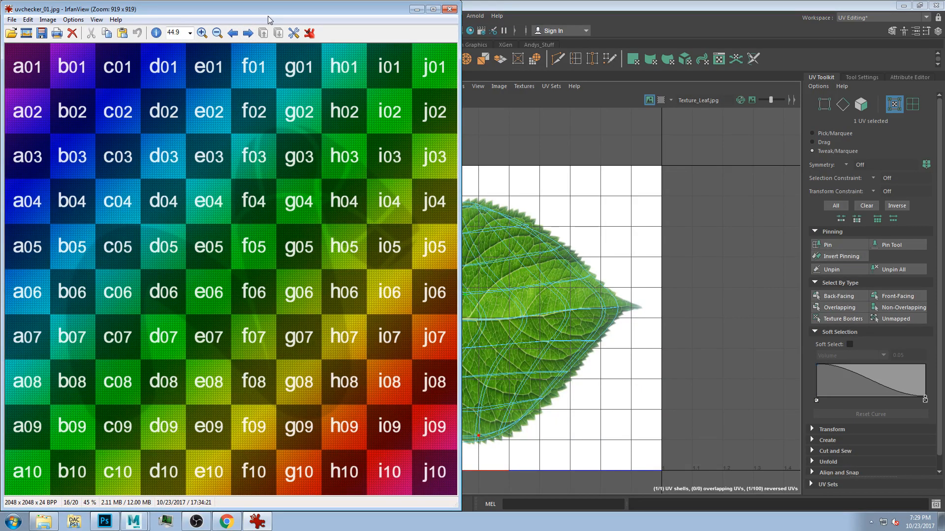
drag(392, 14, 619, 80)
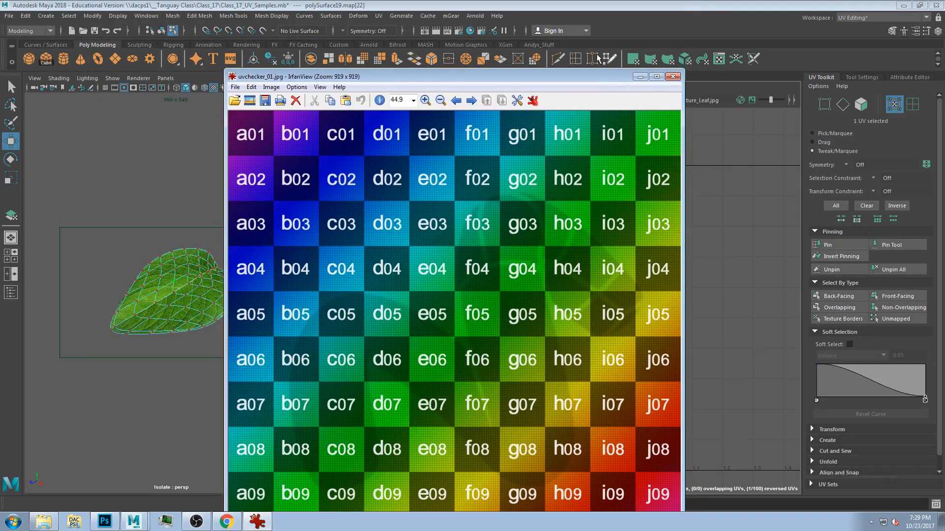
click(542, 8)
Browse back through the sample images in IrfanView to Texture_Leaf.jpg, compare its proportions, and return to Maya
click(257, 522)
click(457, 101)
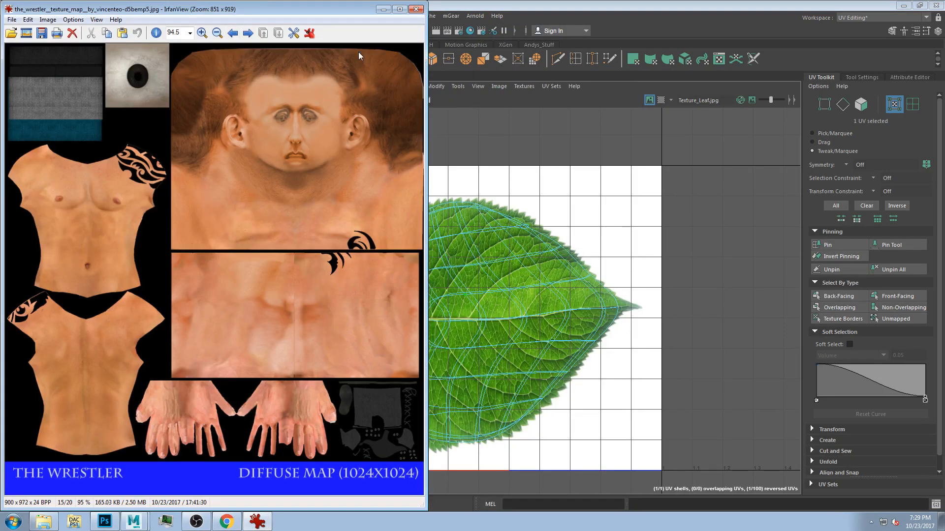
click(235, 33)
click(235, 33)
click(235, 34)
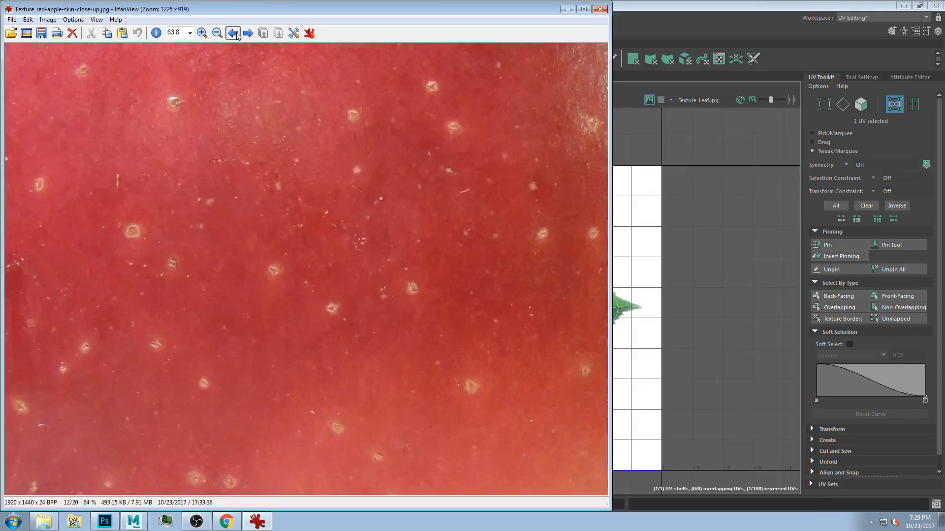
click(234, 33)
click(234, 33)
drag(227, 12, 528, 48)
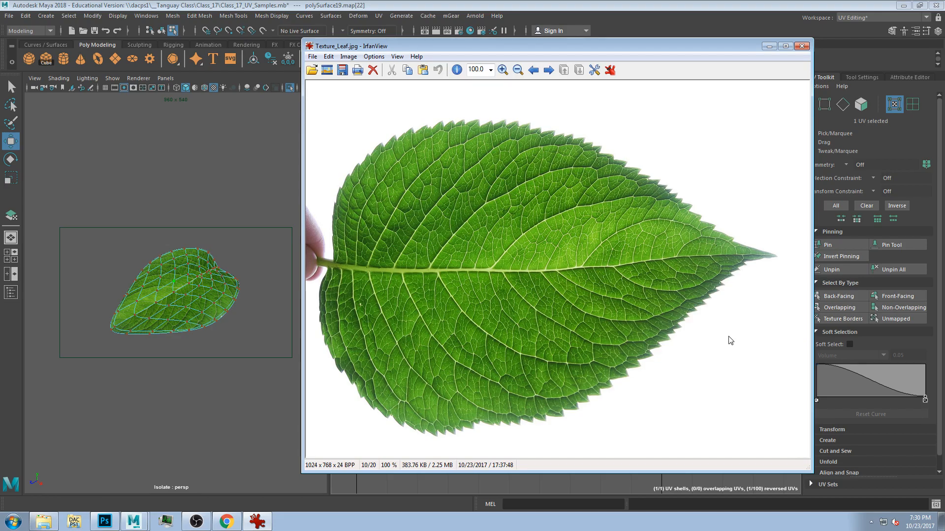
click(551, 8)
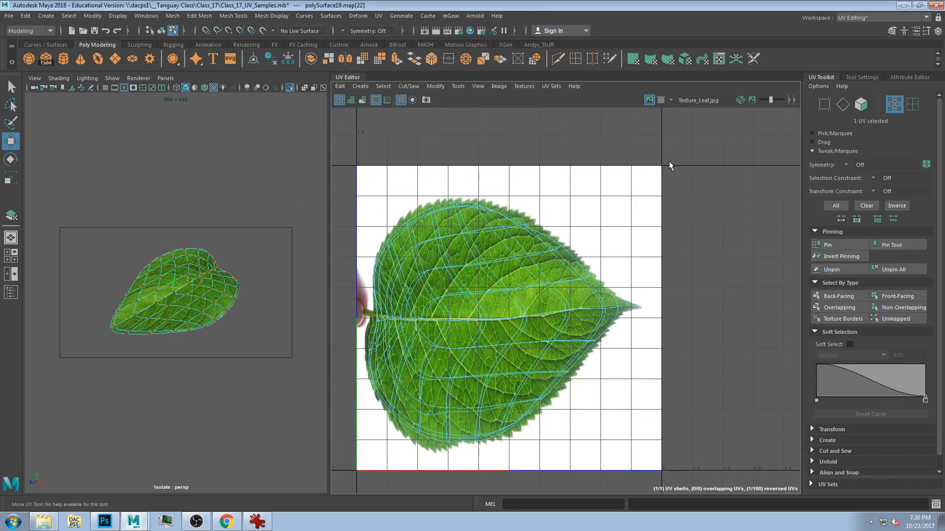
Enlarge the leaf in the perspective view and examine the origin corner of the UV square up close
scroll(310, 169, up, 3)
scroll(353, 175, down, 1)
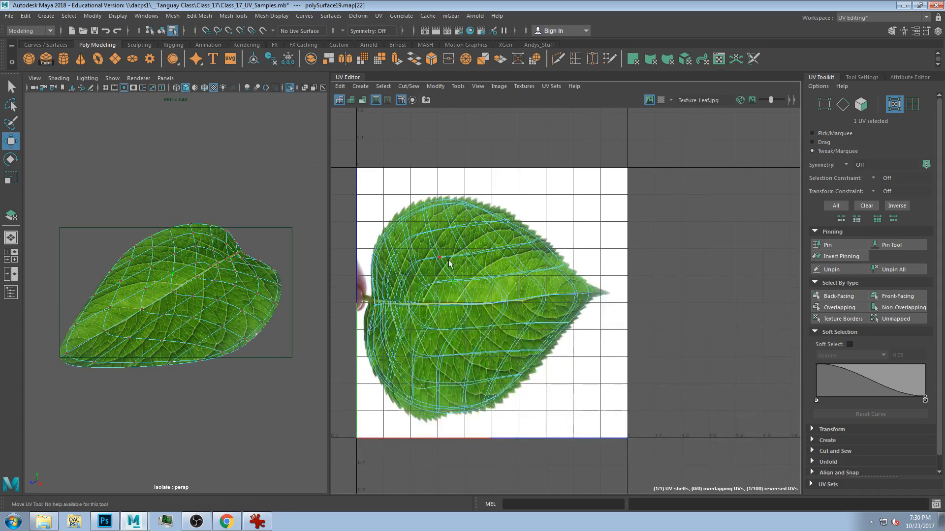
alt+middle_drag(407, 422, 513, 359)
scroll(491, 377, up, 12)
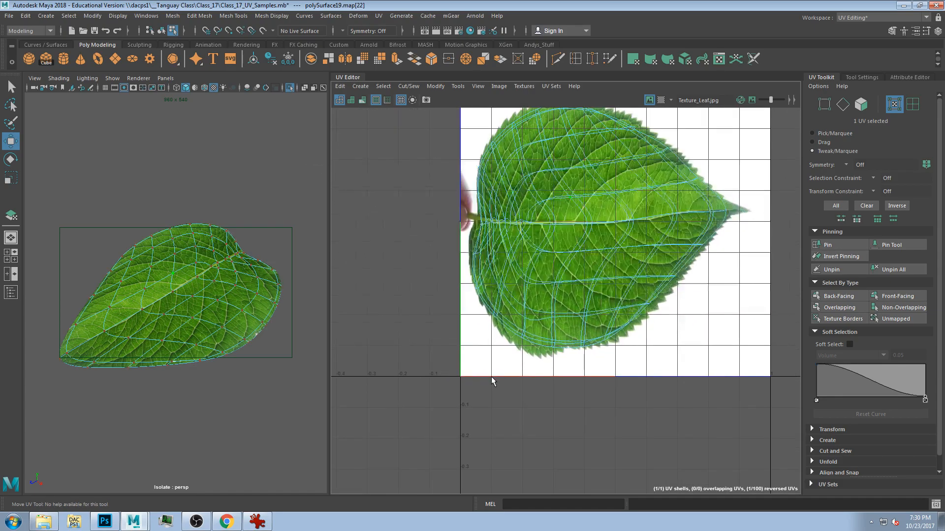
scroll(421, 374, up, 5)
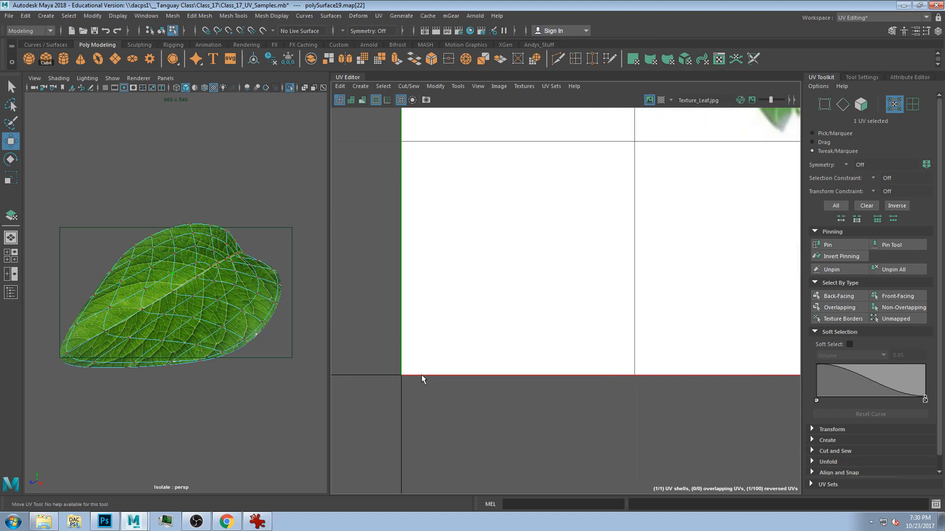
scroll(428, 345, down, 6)
scroll(429, 359, down, 1)
scroll(429, 358, up, 3)
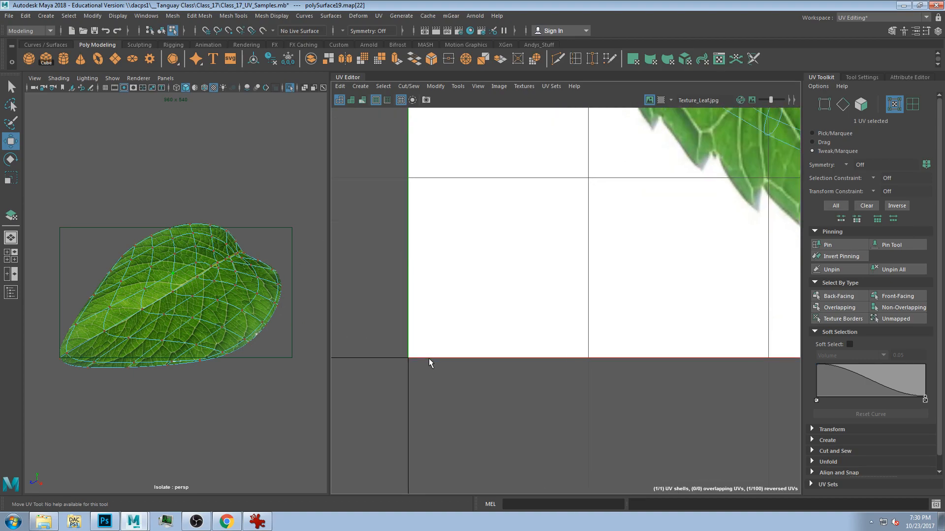
Pick a UV on the leaf mesh and compare the photo's lower lobe with the UV square's origin corner
click(250, 316)
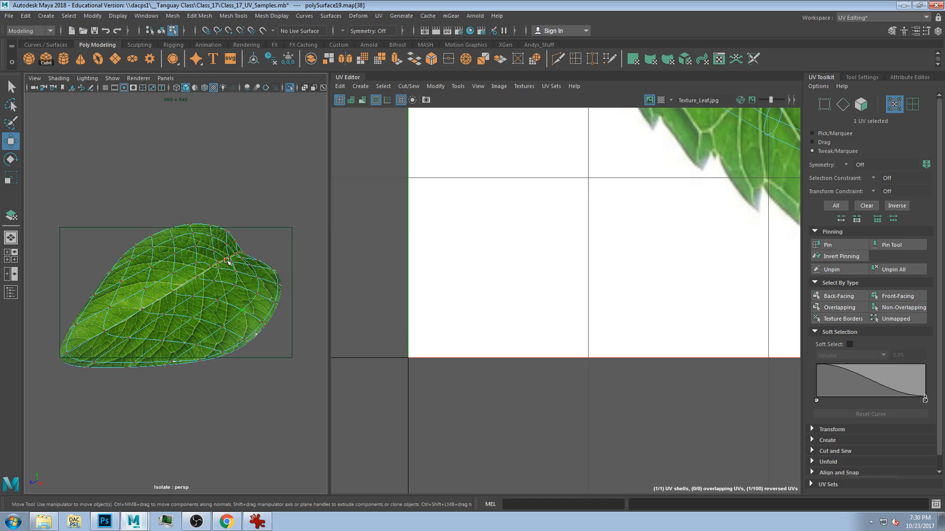
scroll(521, 256, down, 2)
scroll(507, 305, down, 2)
alt+middle_drag(521, 244, 438, 353)
scroll(442, 349, down, 1)
scroll(443, 315, down, 2)
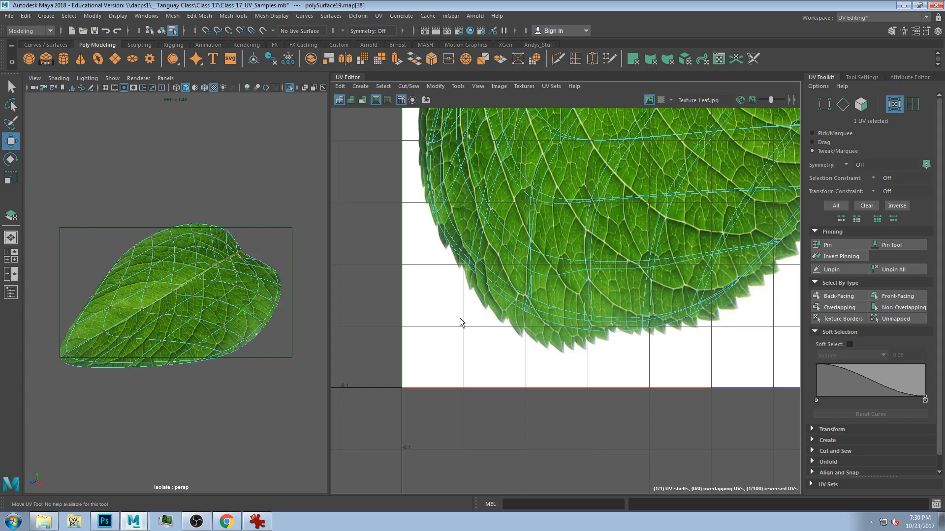
scroll(406, 385, up, 3)
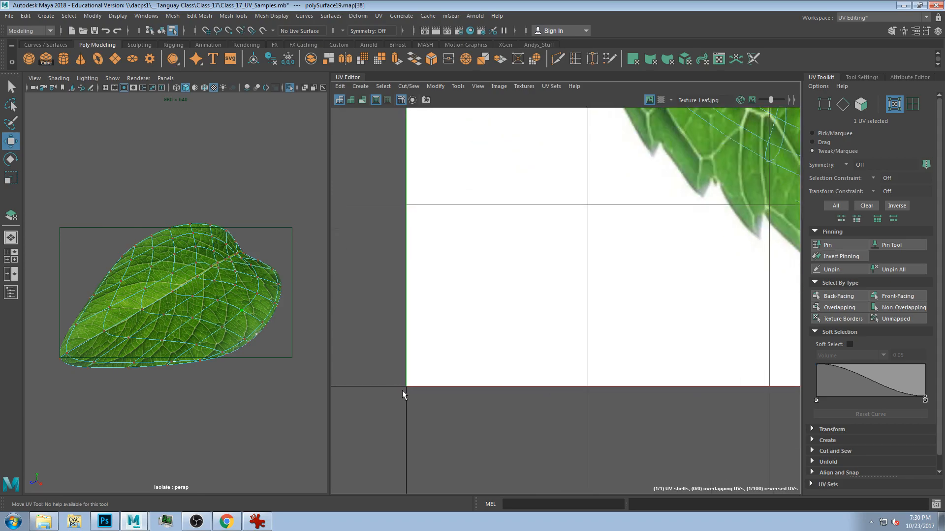
scroll(438, 295, down, 3)
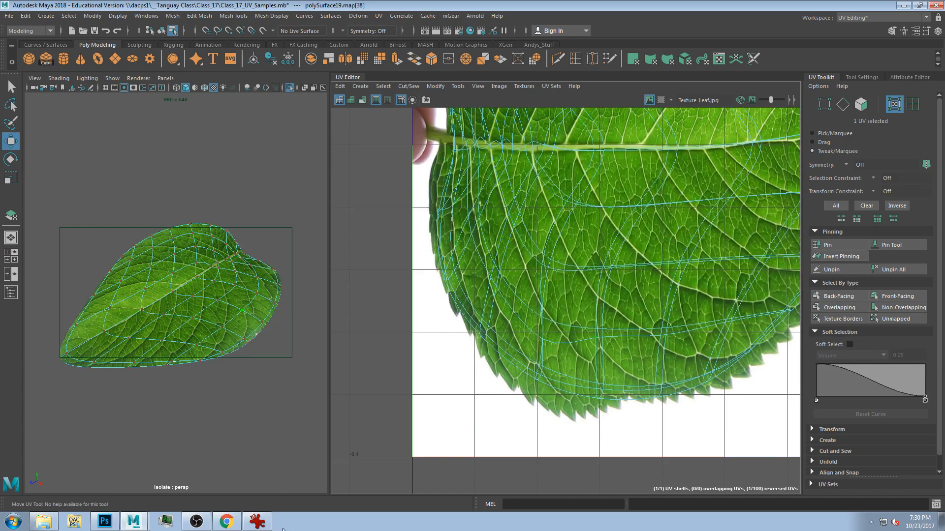
Switch to IrfanView and step through the character texture maps to the uvchecker_01.jpg grid
click(257, 521)
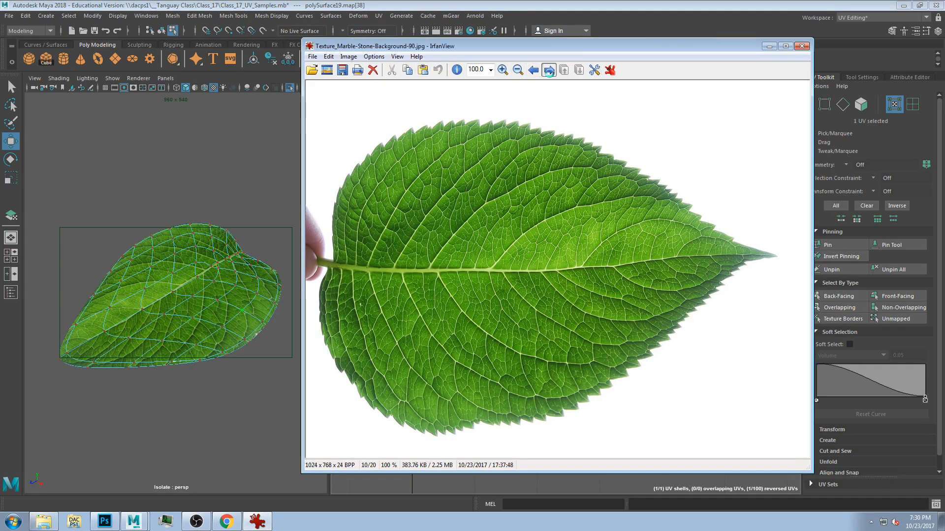
click(548, 71)
click(232, 33)
click(247, 33)
click(248, 33)
click(248, 33)
click(248, 33)
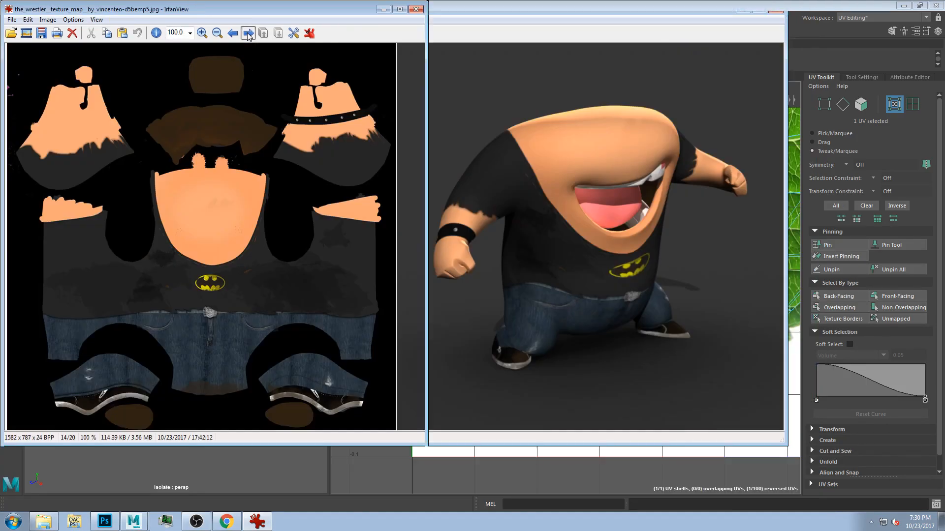
click(248, 33)
click(247, 33)
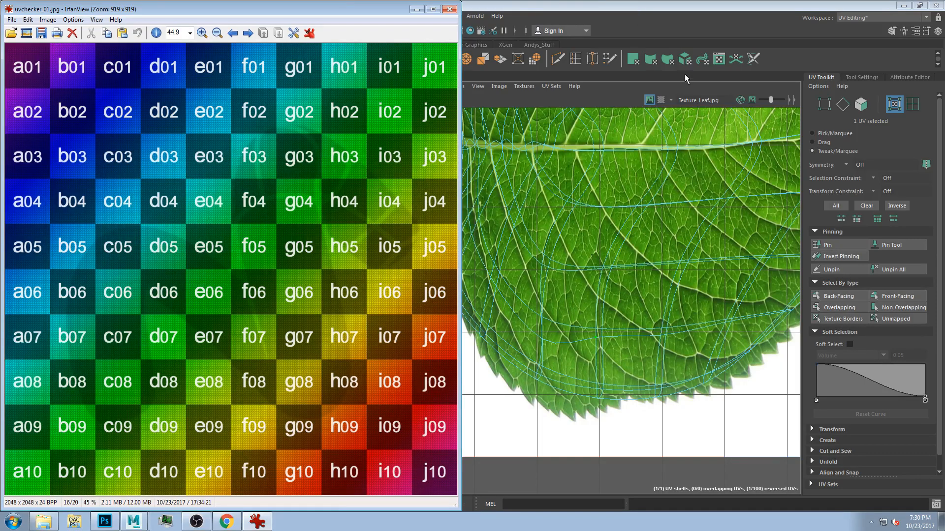
Return to Maya and examine the upper corner of the UV square at U 0, V 1 up close
click(595, 6)
alt+middle_drag(477, 170, 462, 438)
alt+middle_drag(426, 167, 405, 357)
scroll(384, 318, up, 2)
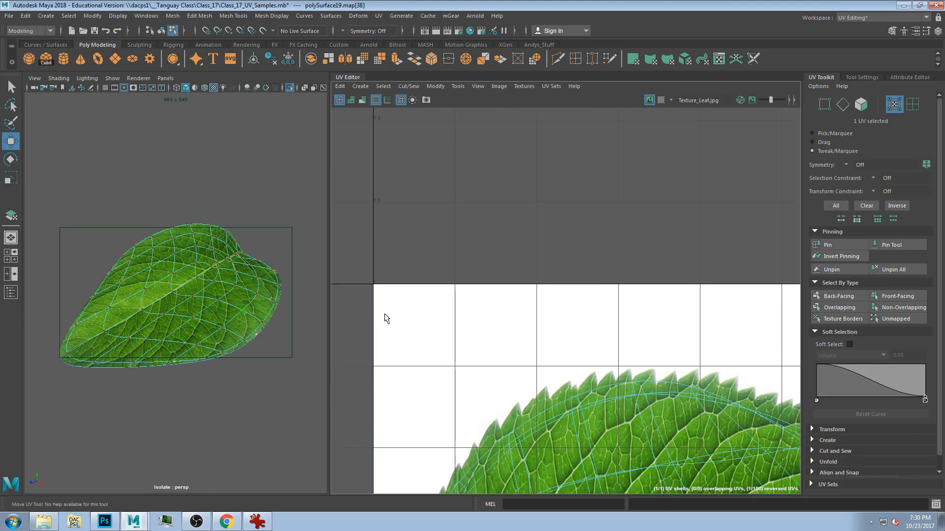
alt+middle_drag(396, 322, 460, 313)
scroll(431, 286, up, 3)
scroll(442, 271, up, 3)
scroll(444, 270, down, 5)
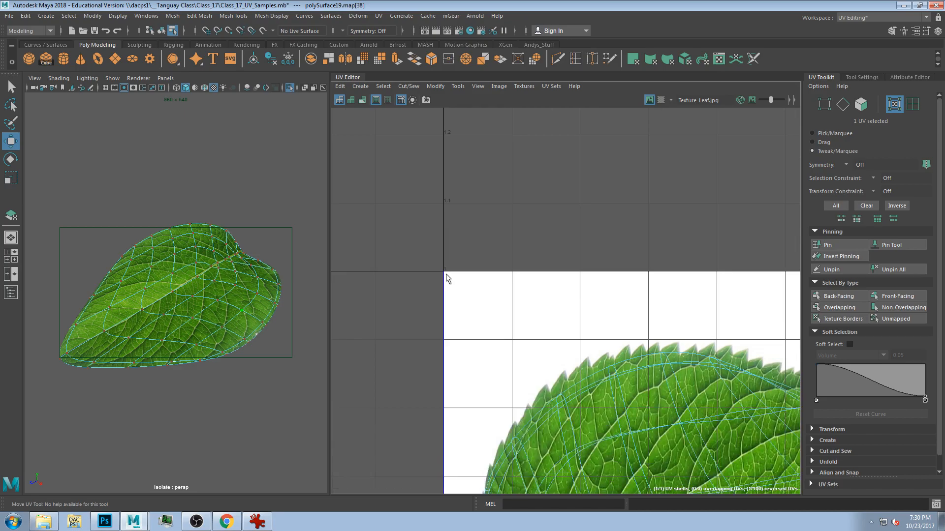
Examine the remaining corners and lower edge of the UV square, finishing at the origin corner below the leaf photo
alt+middle_drag(467, 388, 353, 153)
scroll(353, 172, down, 3)
alt+middle_drag(787, 472, 545, 244)
scroll(586, 343, up, 3)
scroll(585, 344, up, 3)
scroll(586, 345, down, 6)
alt+middle_drag(448, 319, 651, 293)
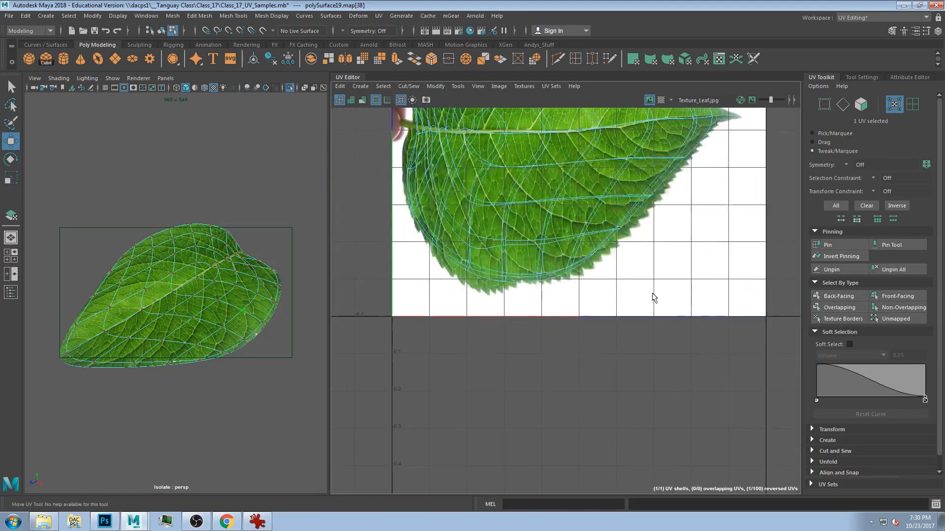
alt+middle_drag(494, 304, 578, 318)
scroll(488, 326, up, 3)
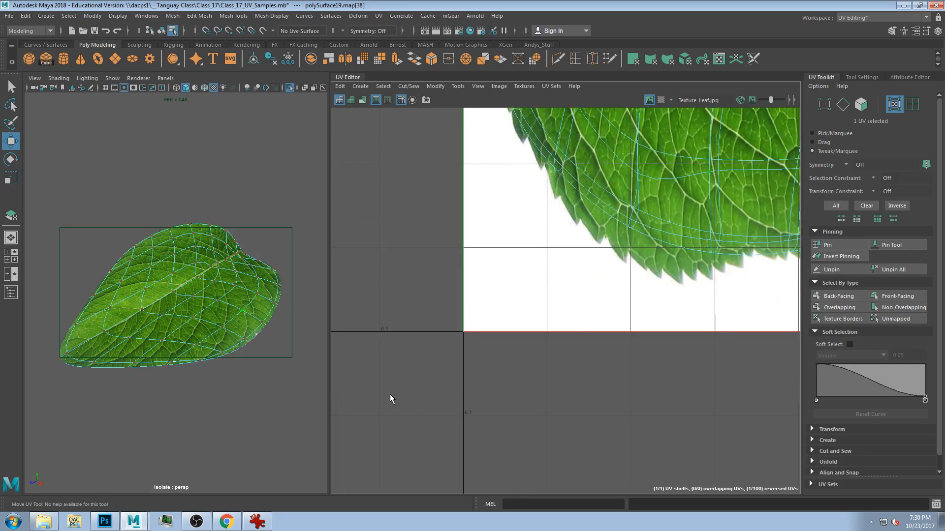
scroll(462, 325, up, 2)
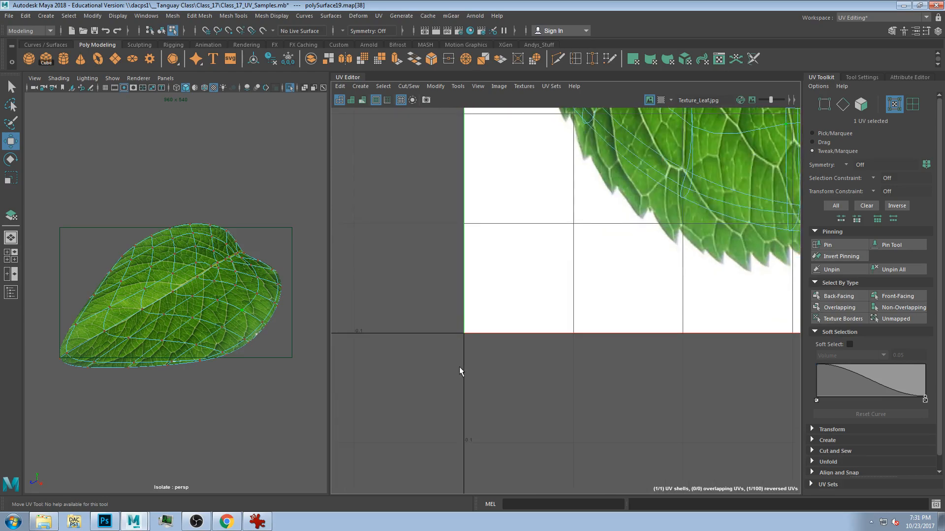
Compare the a10 corner of the uvchecker_01.jpg grid in IrfanView with the UV square's origin corner in Maya
click(257, 521)
drag(339, 19, 542, 17)
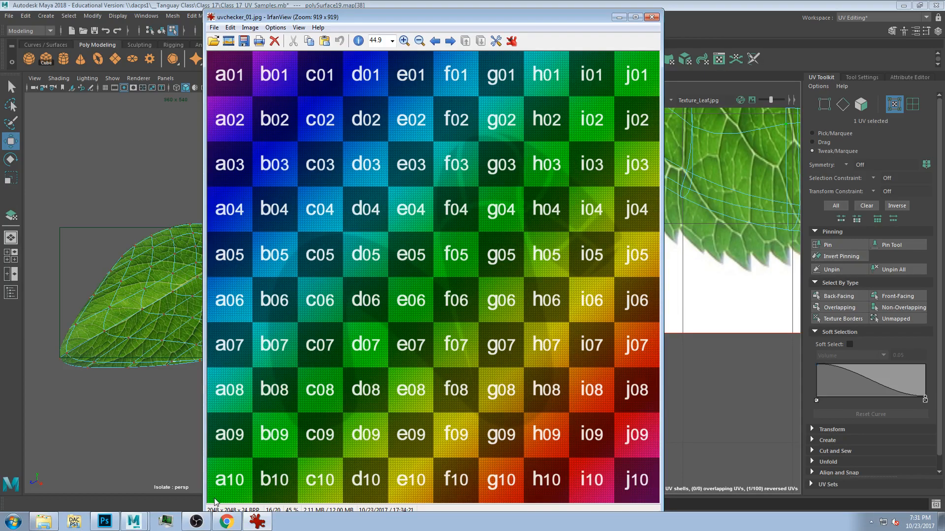
click(362, 4)
scroll(539, 272, down, 5)
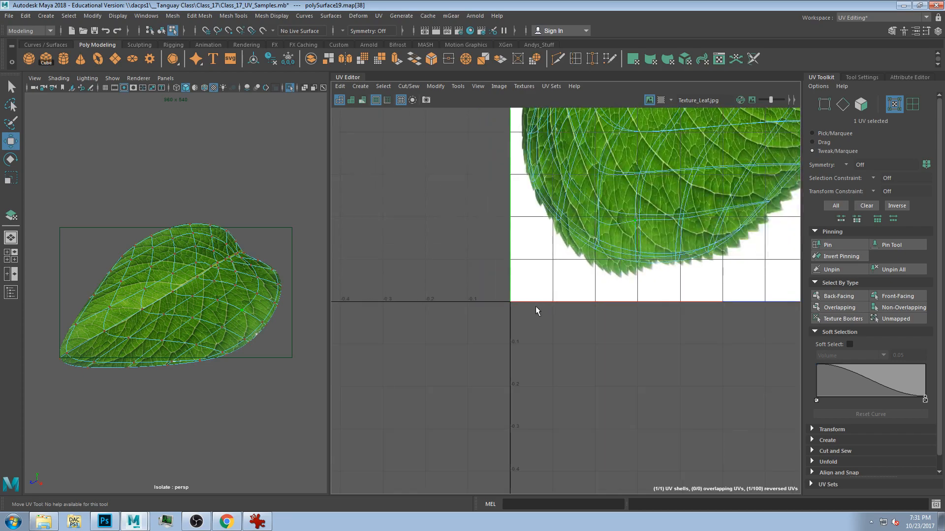
scroll(494, 320, down, 1)
click(257, 521)
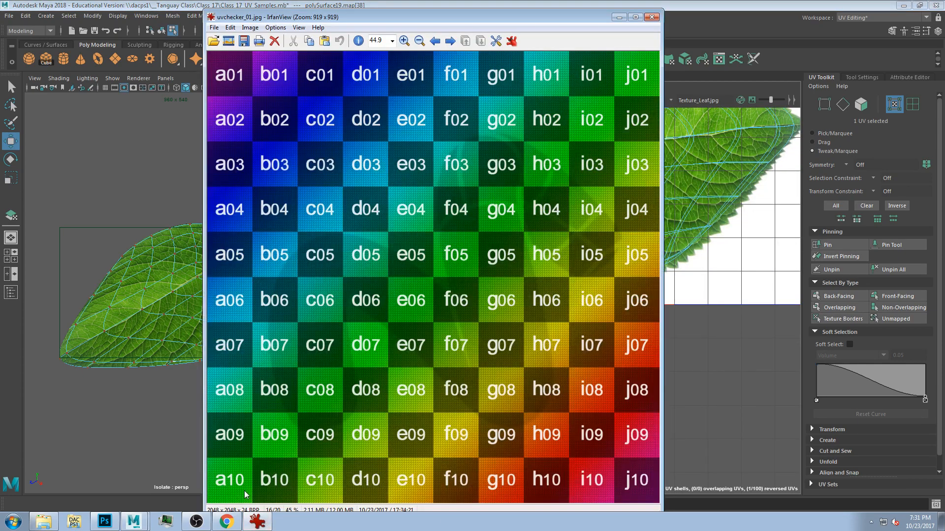
drag(404, 9, 404, 8)
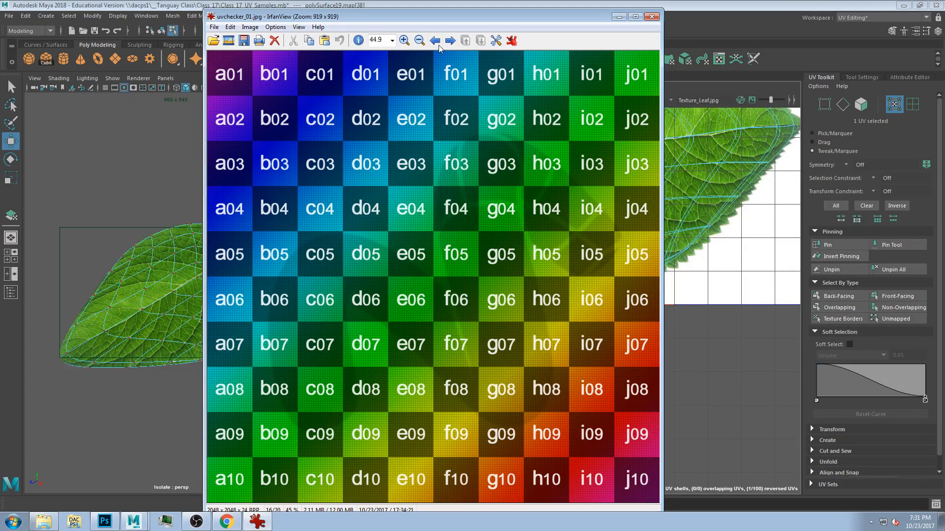
click(426, 4)
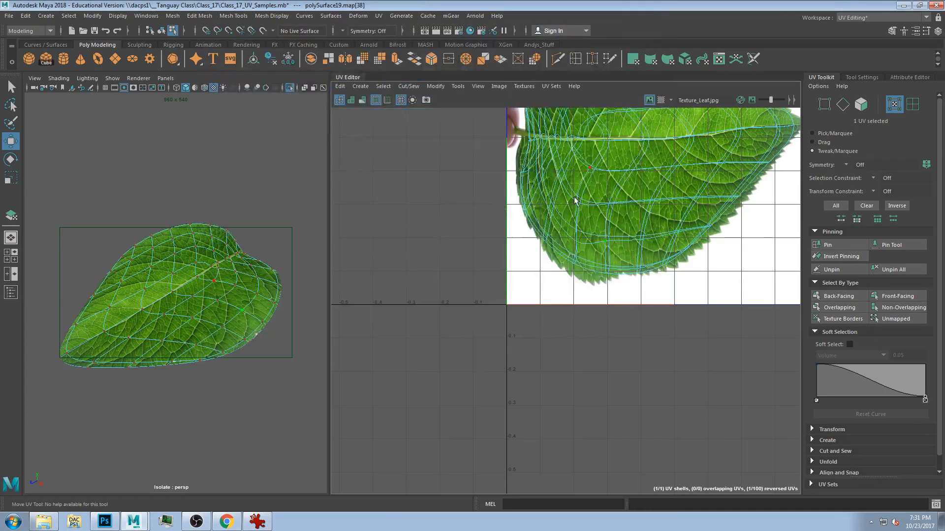
Select a UV near the edge of the leaf's lower lobe and move it outside the photo to about the 0.1, 0.1 grid point
scroll(225, 302, up, 5)
scroll(449, 276, down, 2)
scroll(549, 252, up, 6)
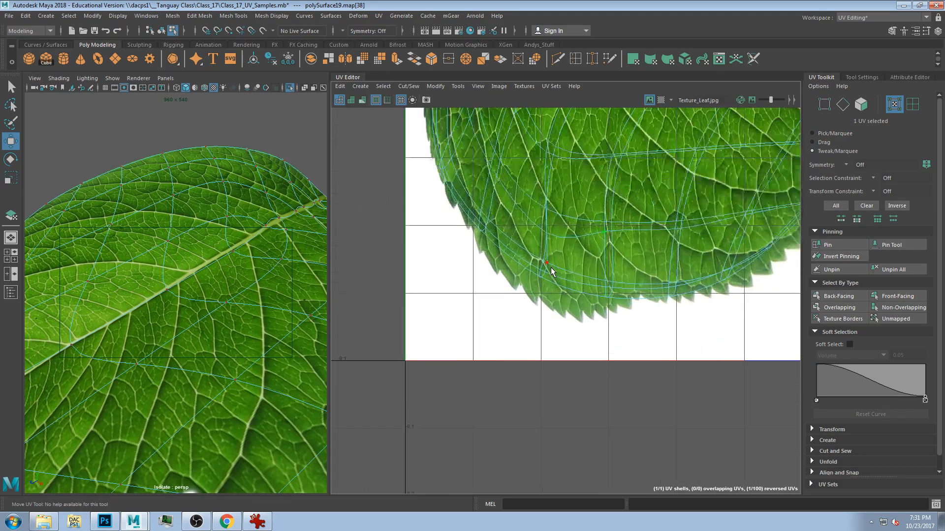
scroll(536, 290, down, 1)
drag(578, 255, 588, 235)
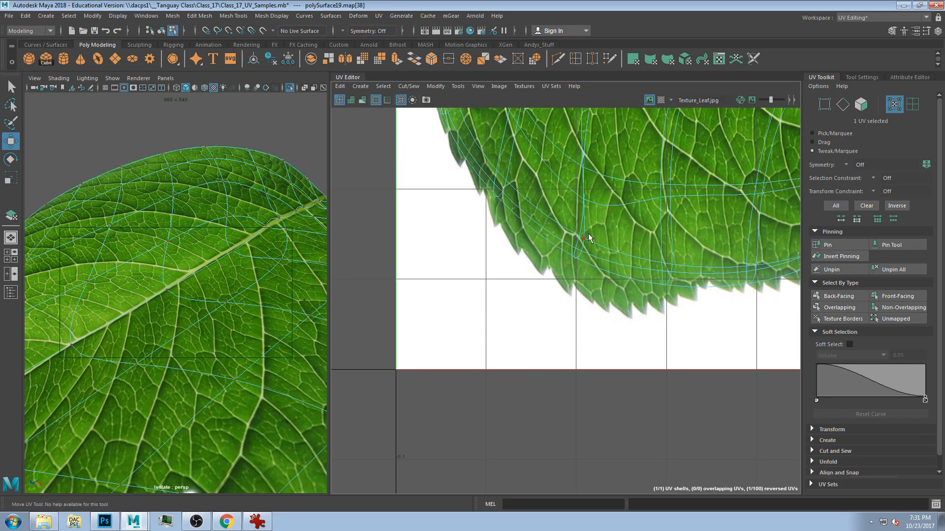
click(588, 238)
scroll(586, 240, up, 3)
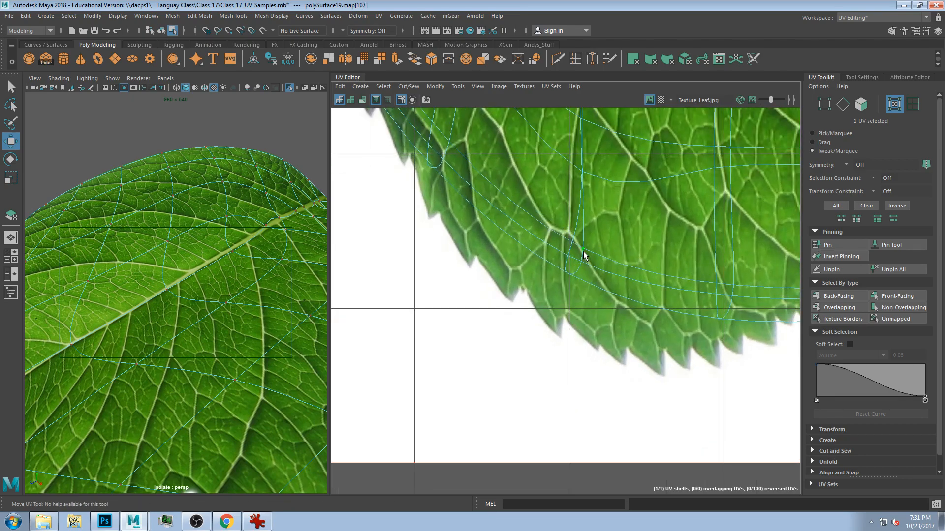
click(590, 274)
drag(592, 275, 393, 363)
alt+middle_drag(485, 355, 557, 333)
drag(515, 338, 354, 389)
scroll(528, 246, down, 3)
scroll(527, 246, down, 5)
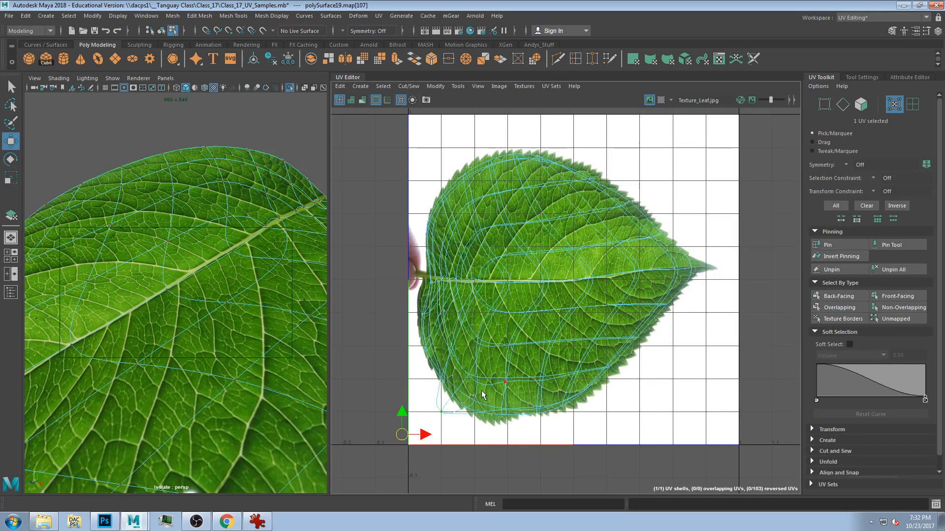
Examine the moved UV's position relative to the square's lower edge and compare it with the uvchecker_01.jpg grid in IrfanView
scroll(481, 392, up, 5)
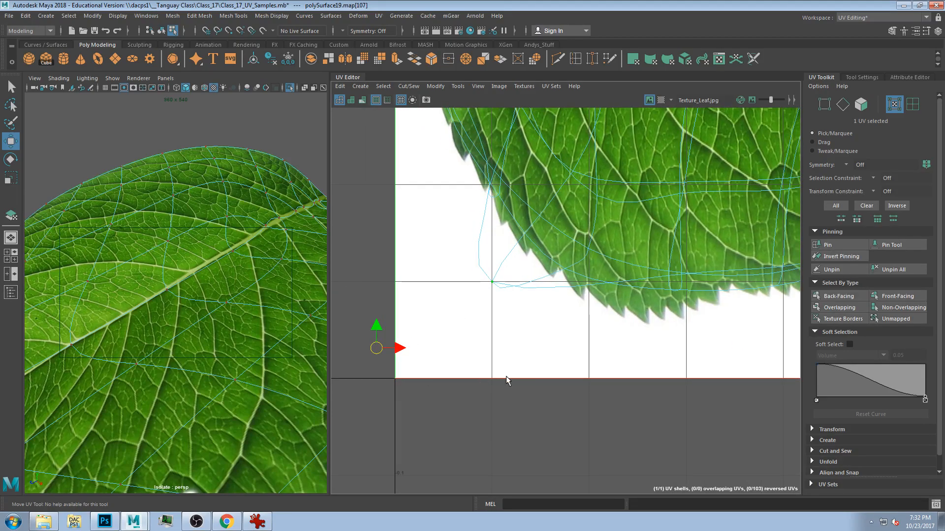
scroll(494, 377, down, 2)
scroll(389, 299, down, 2)
alt+middle_drag(495, 375, 433, 355)
scroll(457, 347, down, 1)
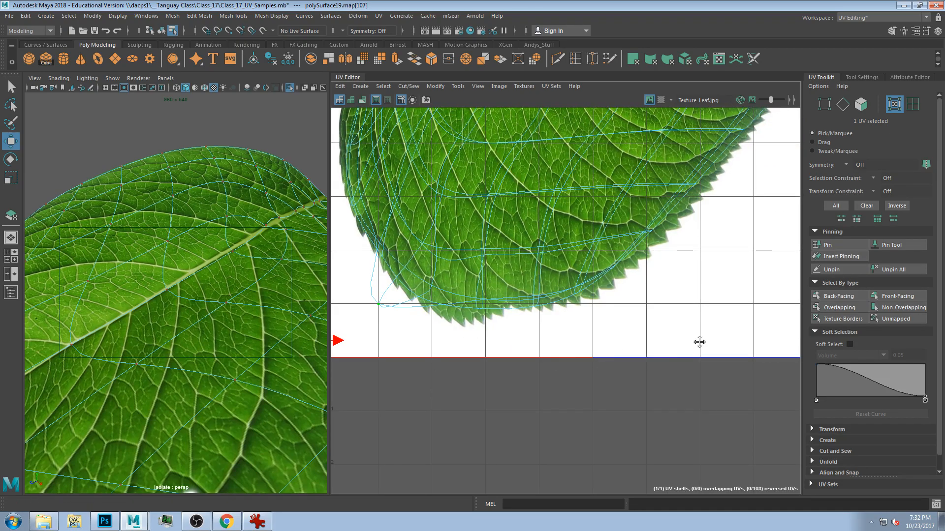
alt+middle_drag(647, 374, 623, 384)
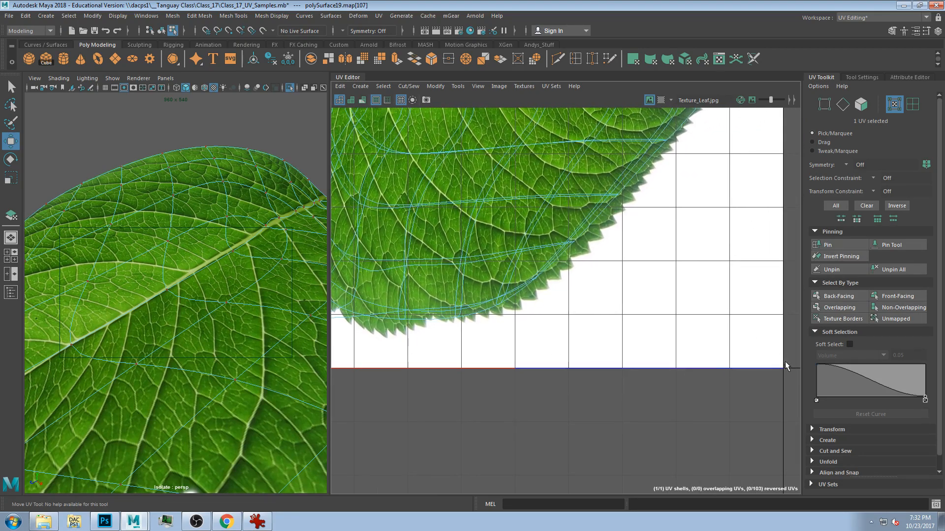
alt+middle_drag(439, 370, 562, 365)
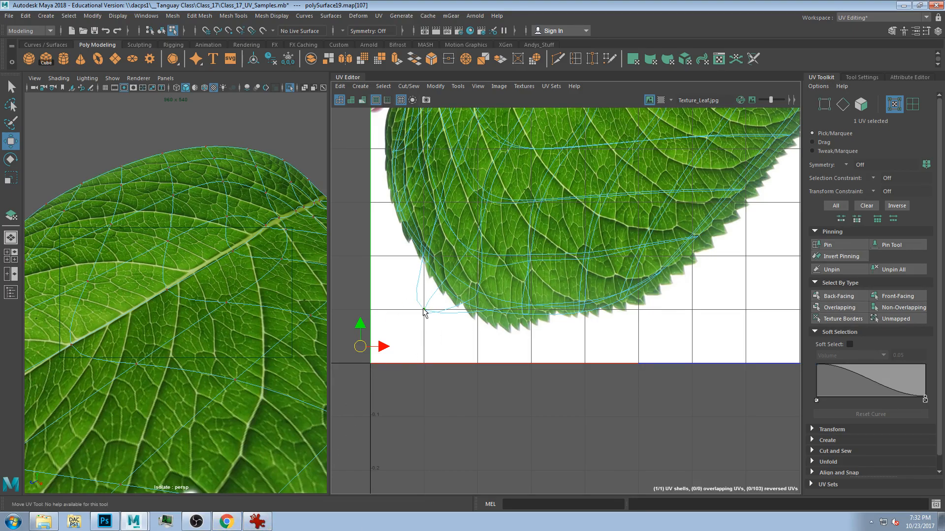
drag(423, 309, 424, 310)
click(258, 521)
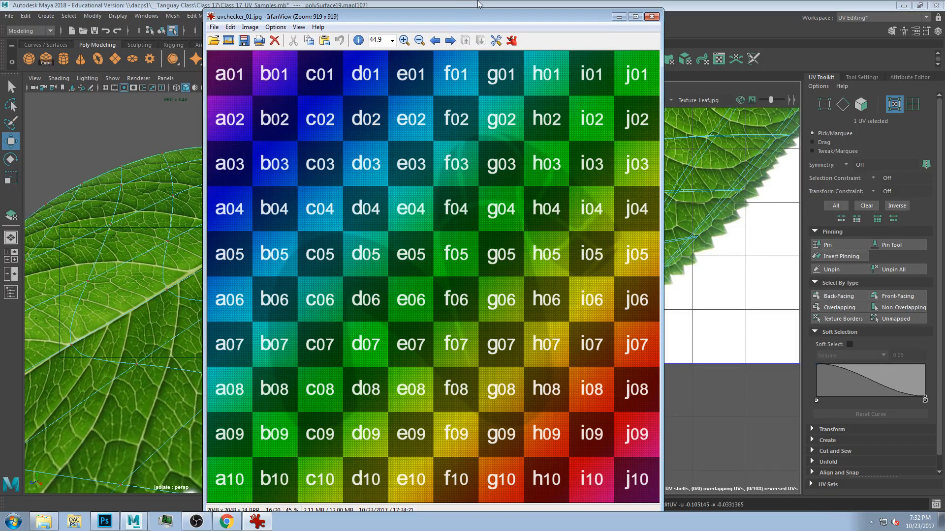
click(500, 4)
Take the leaf out of isolation and show the whole still-life scene in the perspective view
scroll(116, 323, down, 8)
scroll(158, 328, up, 5)
scroll(183, 321, down, 3)
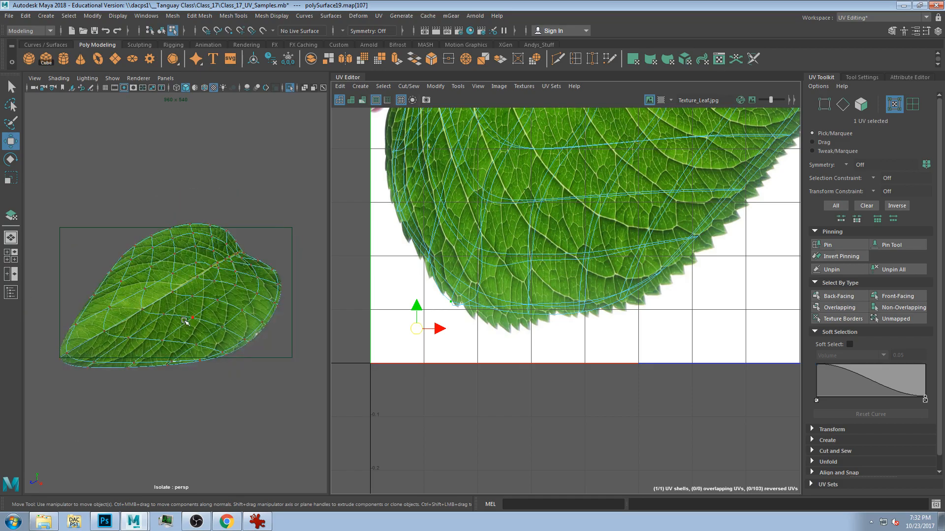
scroll(186, 320, down, 2)
scroll(220, 205, down, 5)
scroll(203, 204, up, 5)
scroll(193, 186, down, 5)
alt+drag(152, 332, 193, 315)
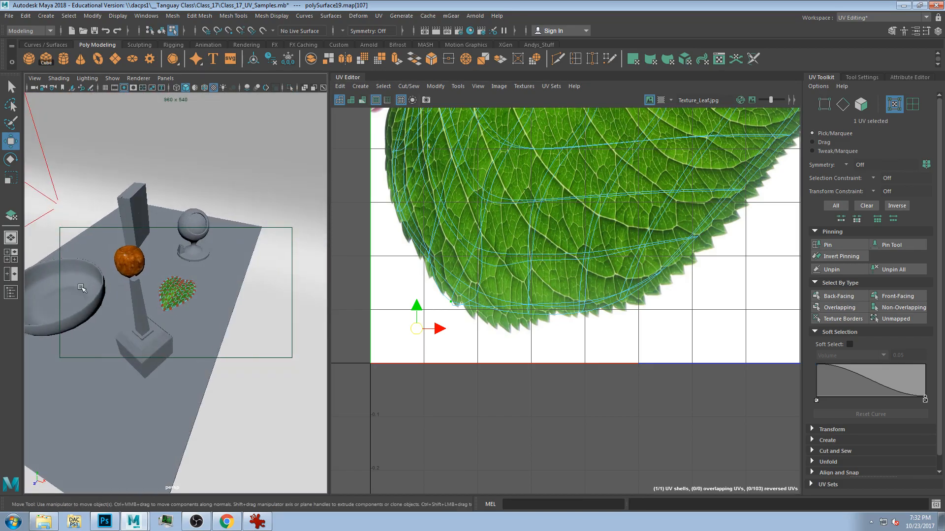
Select the bowl as an object, isolate it in the perspective view, and show its full UV layout
click(81, 288)
scroll(229, 288, up, 5)
scroll(176, 296, down, 2)
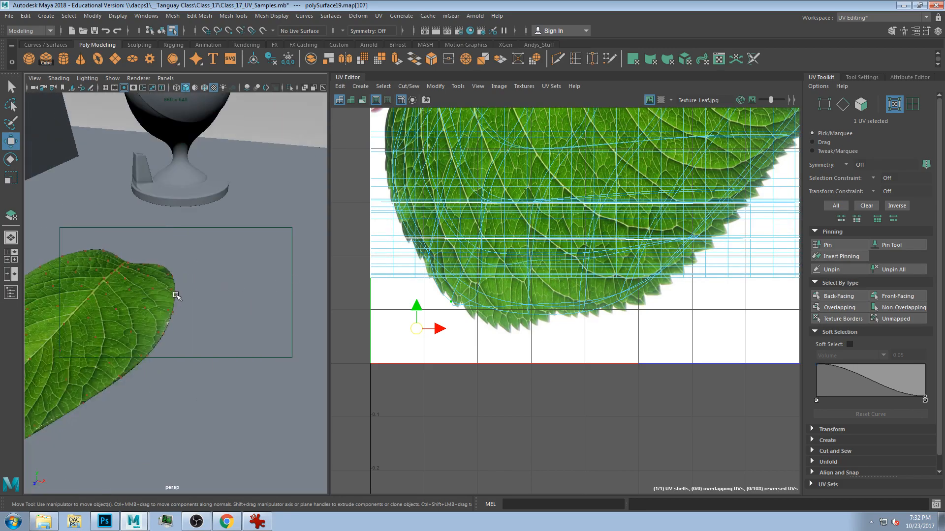
scroll(177, 296, down, 5)
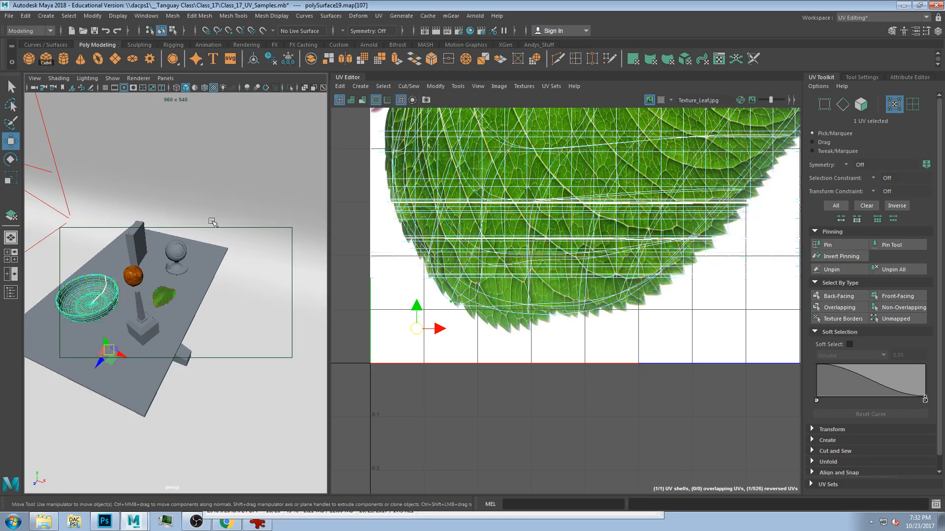
click(93, 291)
key(f)
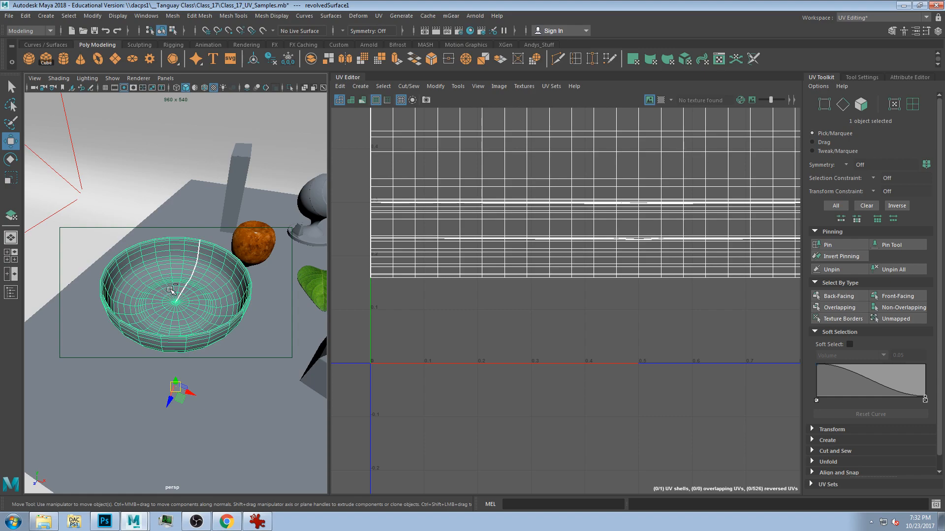
key(ctrl+1)
alt+drag(238, 327, 217, 306)
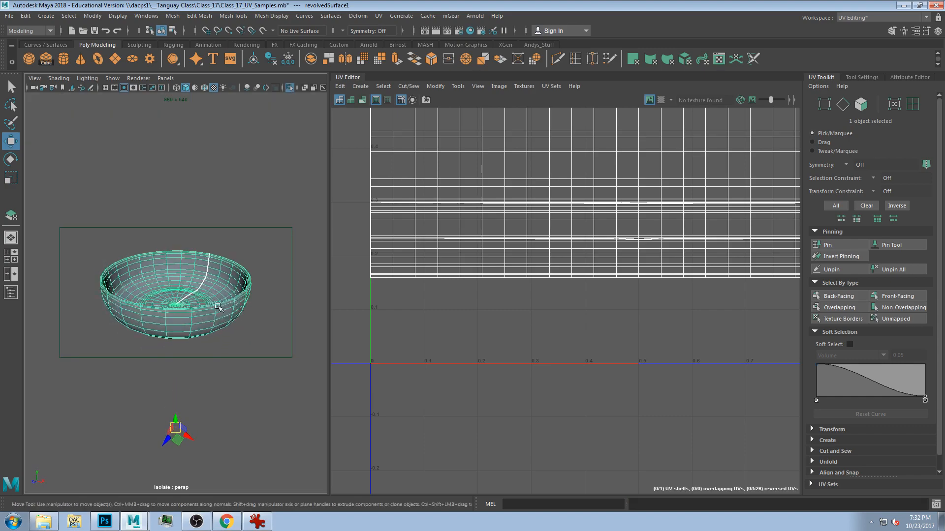
scroll(615, 244, down, 3)
alt+middle_drag(615, 231, 564, 324)
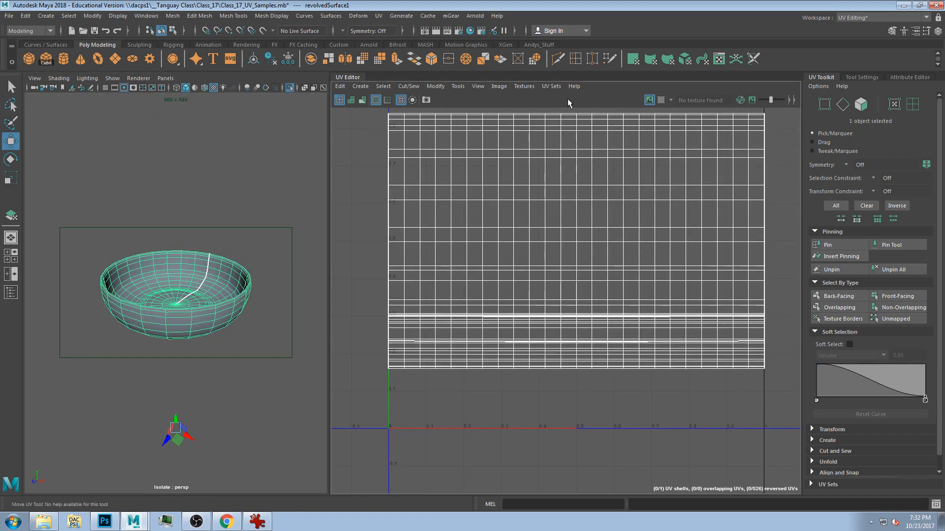
Open the Hypershade and preview the uvchecker_02.jpg texture in IrfanView
click(472, 31)
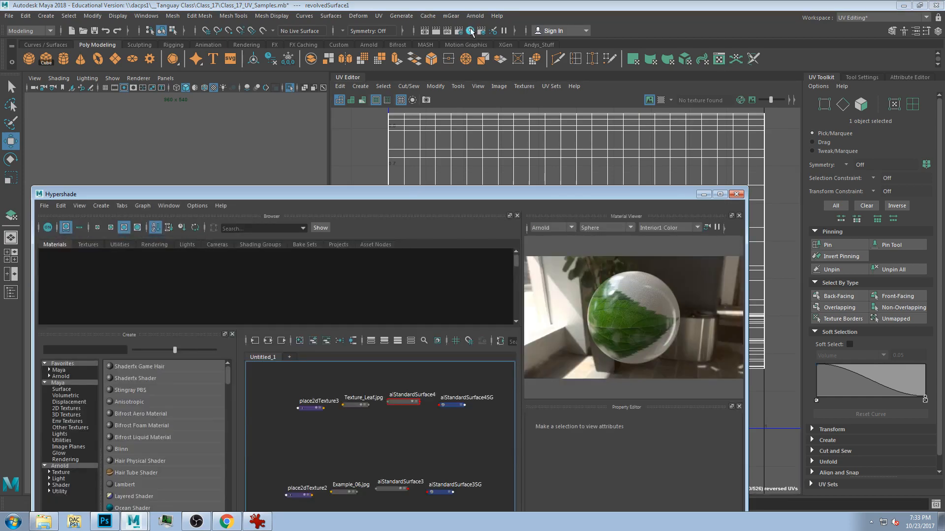
drag(506, 193, 575, 39)
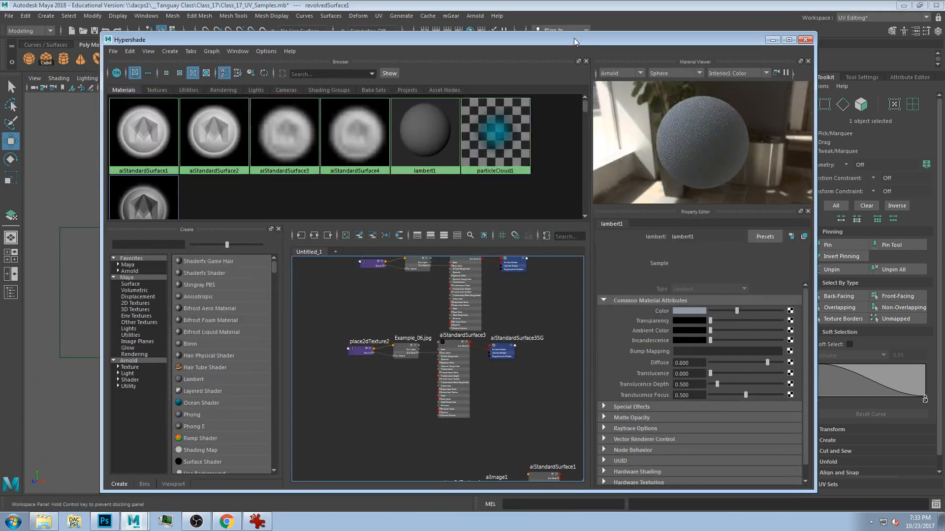
click(257, 521)
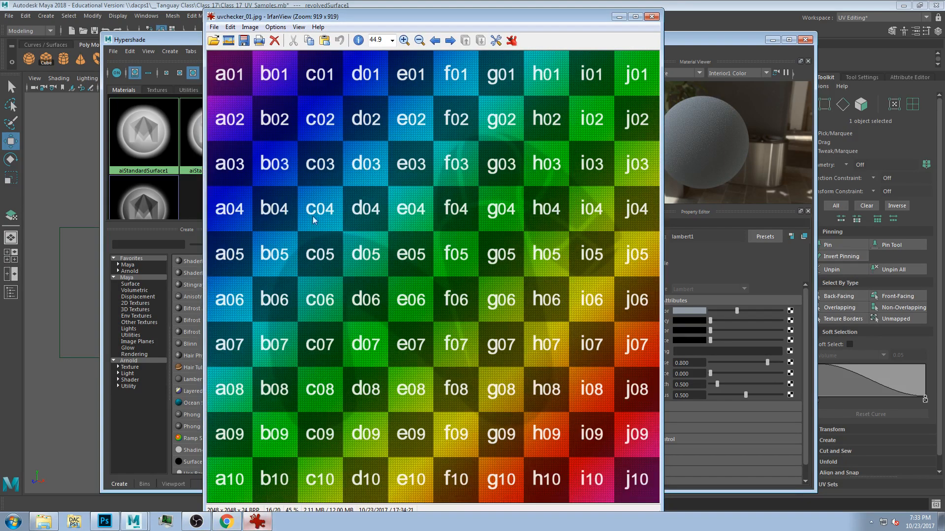
click(450, 41)
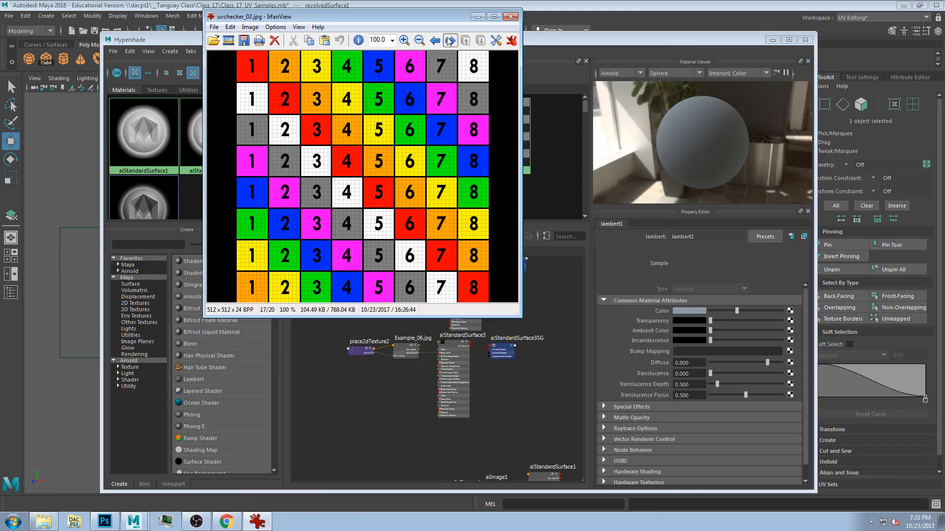
click(442, 5)
Create an Arnold aiStandardSurface material in the Hypershade and add a File texture node to it
key(super)
alt+middle_drag(439, 305, 420, 431)
click(132, 379)
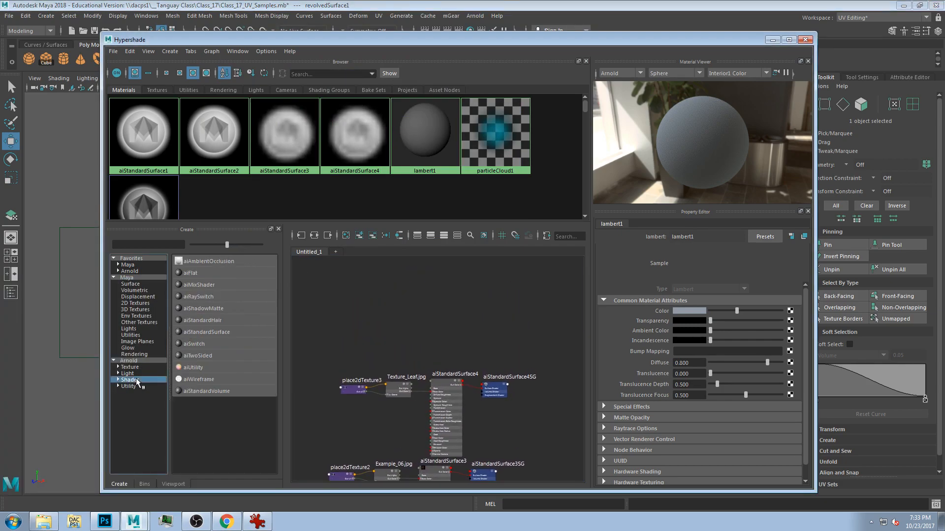
click(206, 332)
click(417, 284)
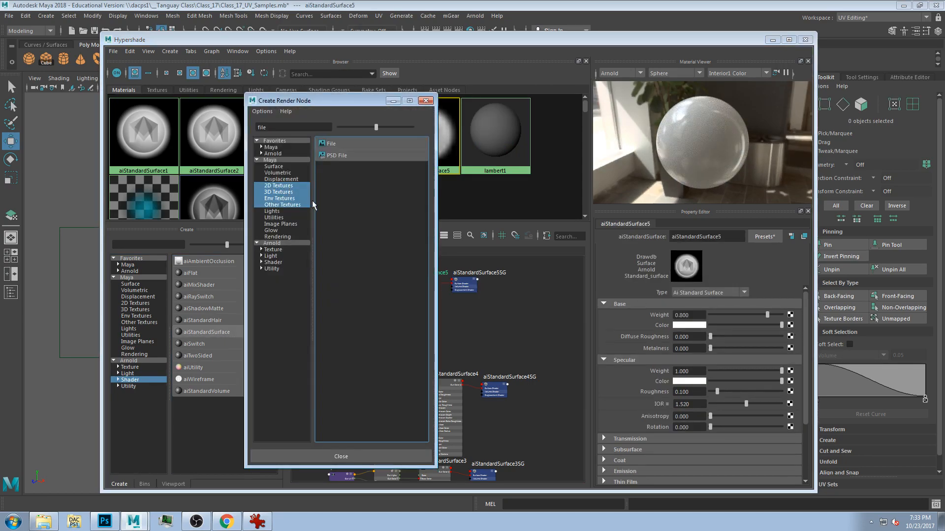
click(331, 144)
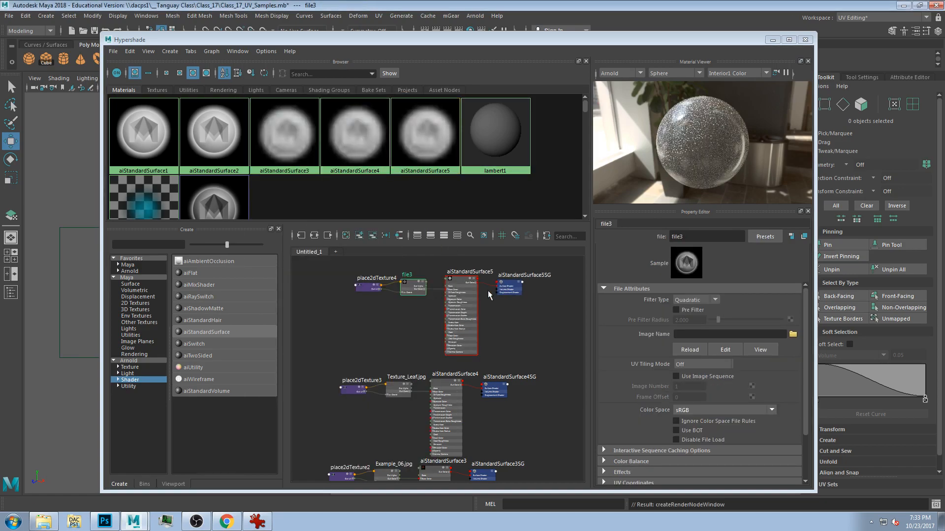
Load the image uvchecker_01.jpg from the Class_17 folder into the new File texture node
click(793, 335)
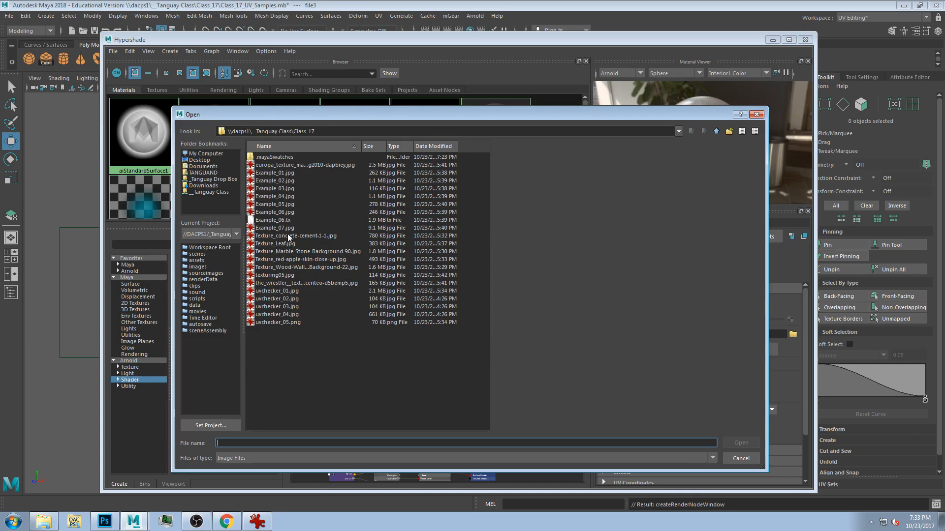
drag(285, 113, 285, 98)
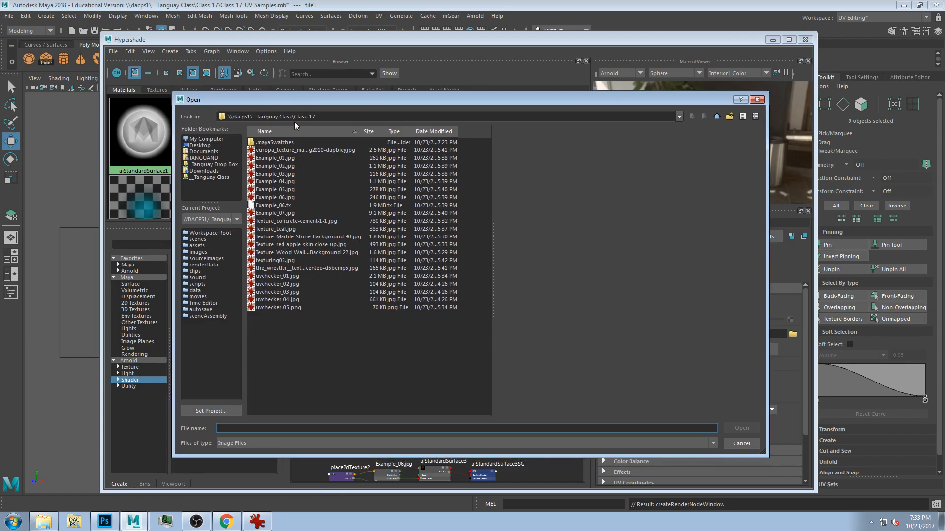
click(275, 158)
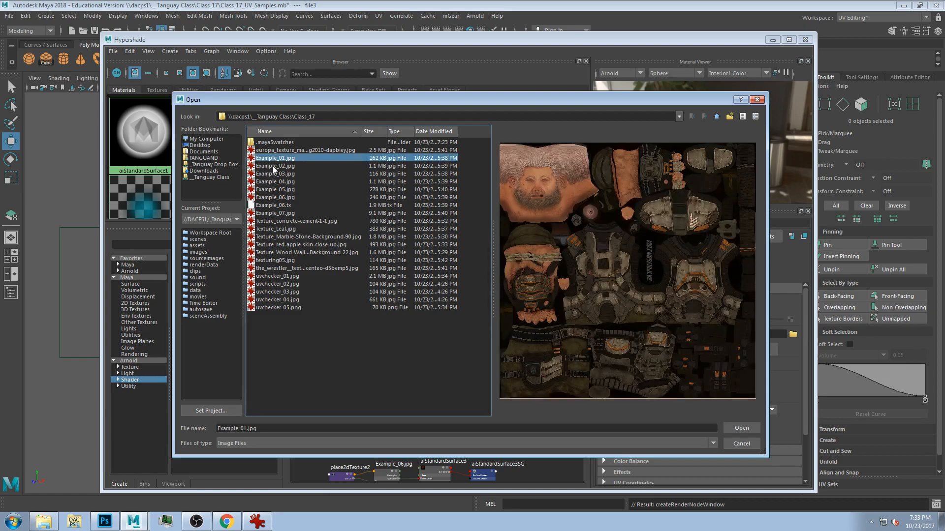
click(272, 283)
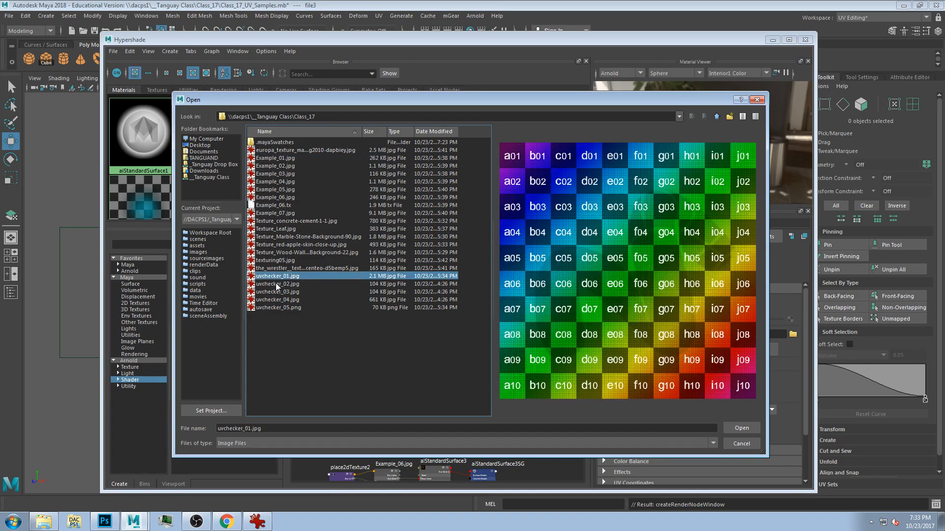
click(276, 292)
click(277, 277)
click(741, 428)
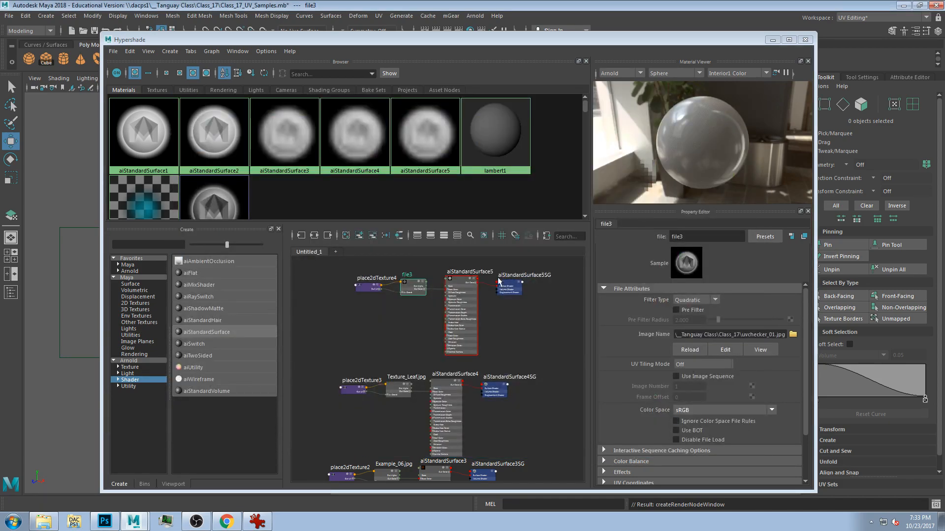
Assign the new checker-textured aiStandardSurface material to the bowl and clear the Hypershade window out of the way
drag(474, 41, 799, 39)
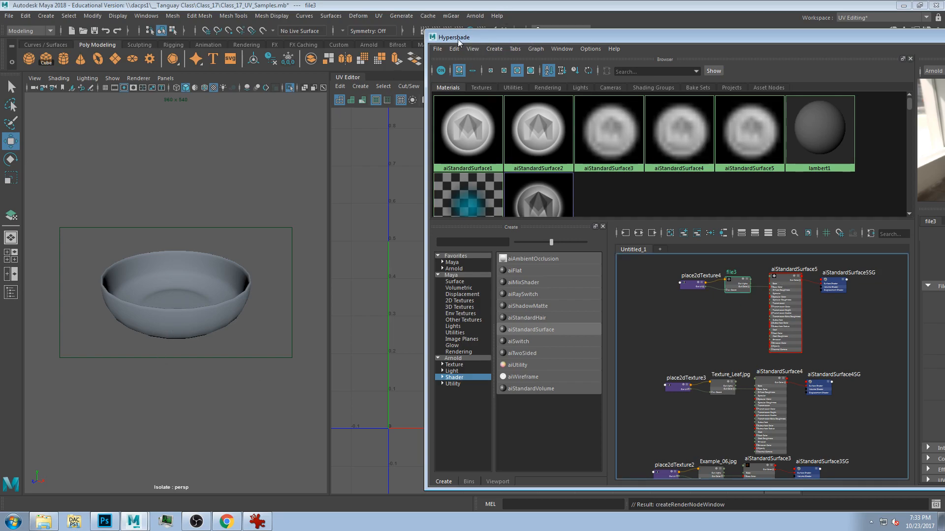
drag(501, 40, 364, 46)
drag(605, 38, 614, 28)
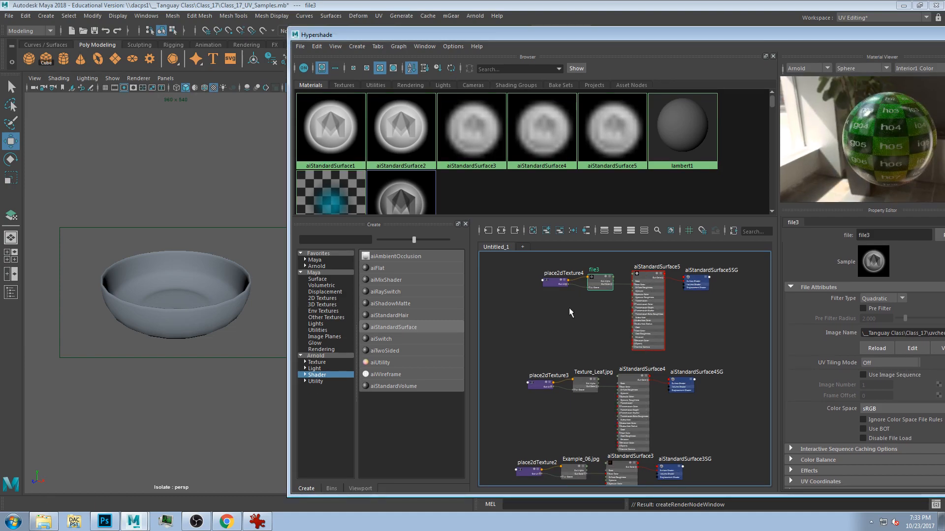
click(220, 291)
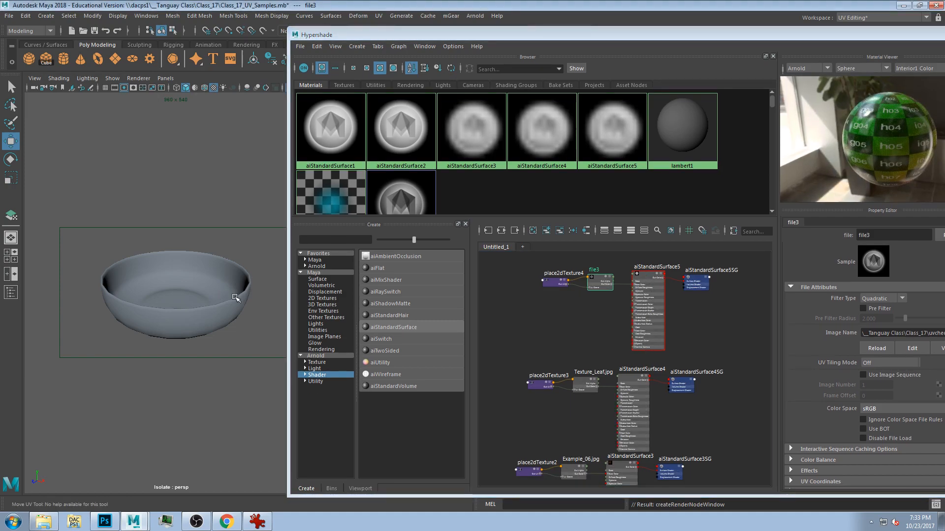
middle_drag(235, 298, 227, 295)
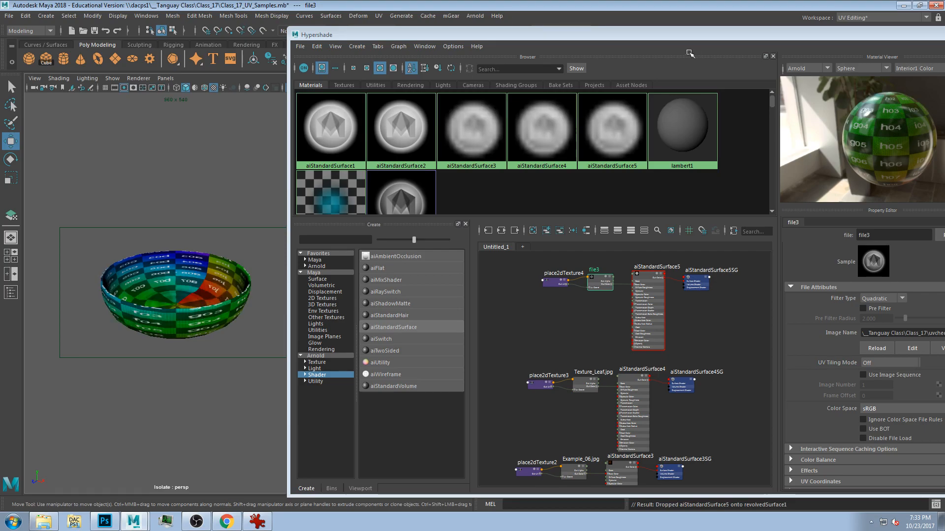
drag(691, 36, 447, 102)
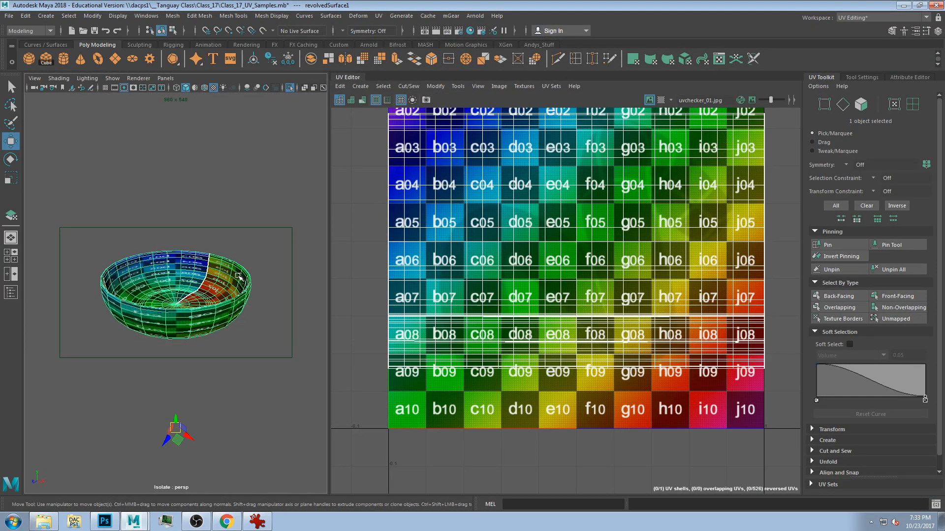
Examine how the coloured checker texture wraps around the outside and inside of the bowl
alt+drag(239, 276, 133, 246)
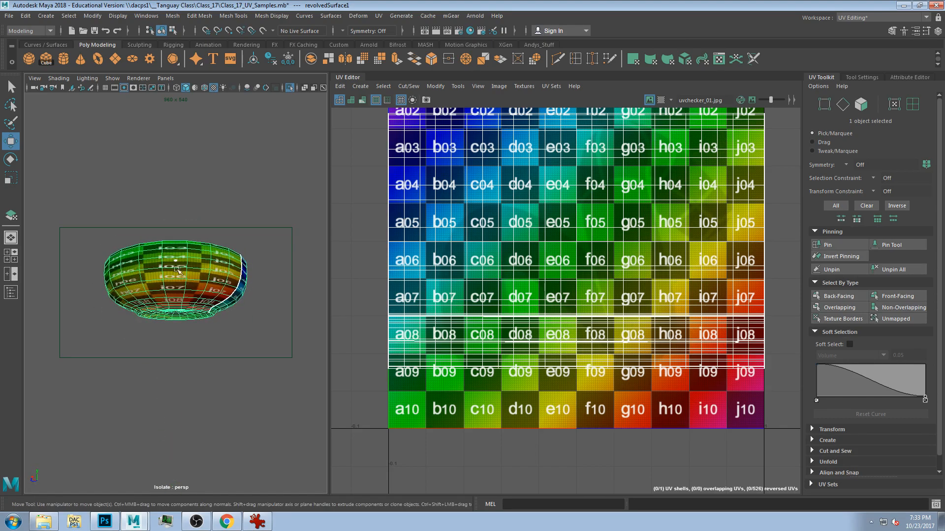
click(190, 339)
scroll(170, 291, up, 4)
alt+drag(170, 290, 172, 318)
scroll(193, 283, down, 5)
scroll(193, 283, up, 5)
mouse_move(193, 285)
alt+mouse_down()
mouse_move(186, 339)
mouse_move(183, 295)
alt+mouse_up()
alt+drag(270, 297, 197, 340)
click(235, 243)
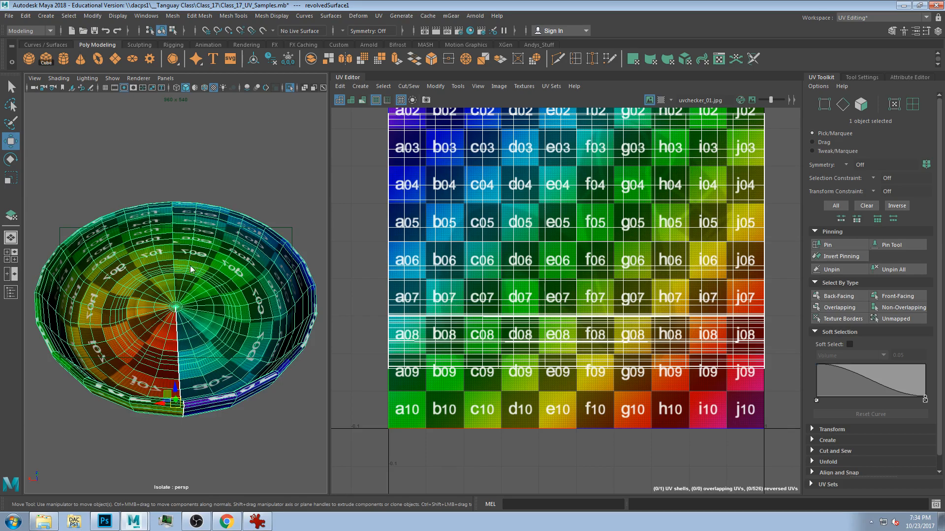
Pick individual faces around the a06 and a07 squares inside the bowl and locate them in the UV layout
key(F11)
click(222, 380)
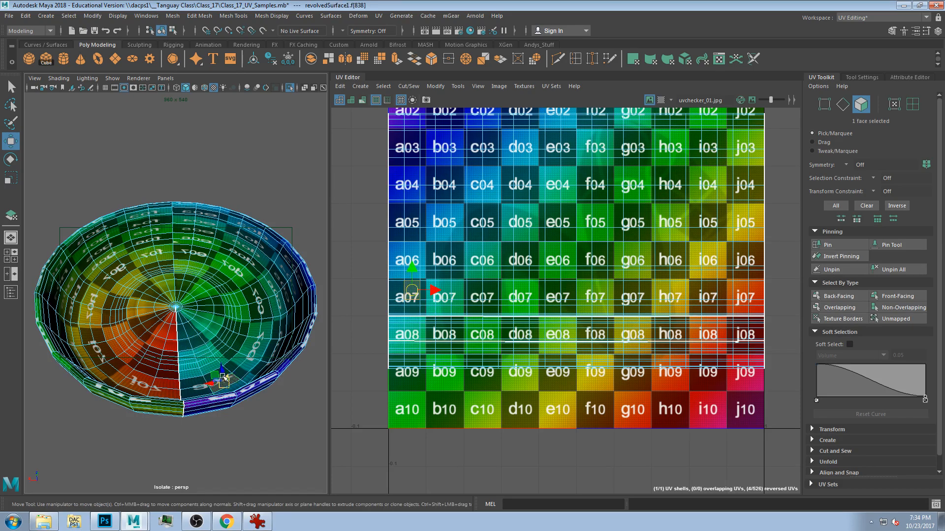
click(215, 389)
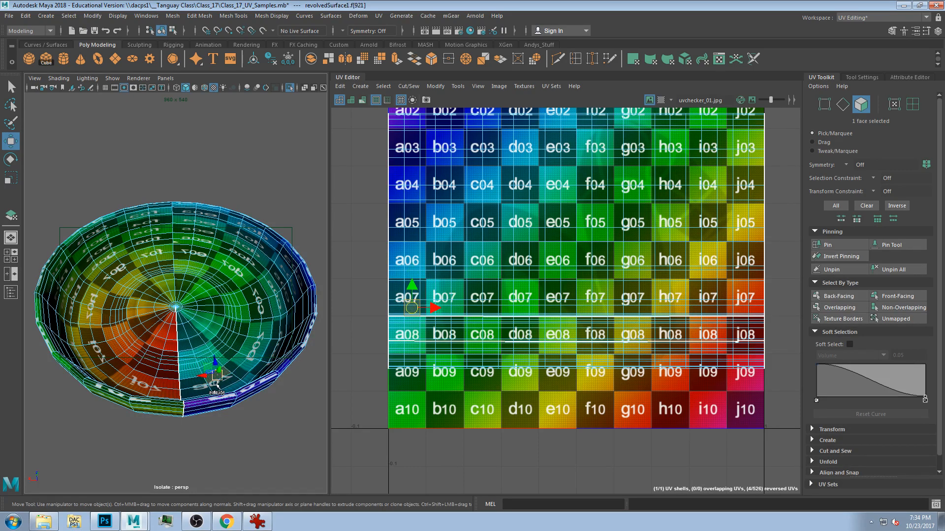
scroll(419, 305, up, 5)
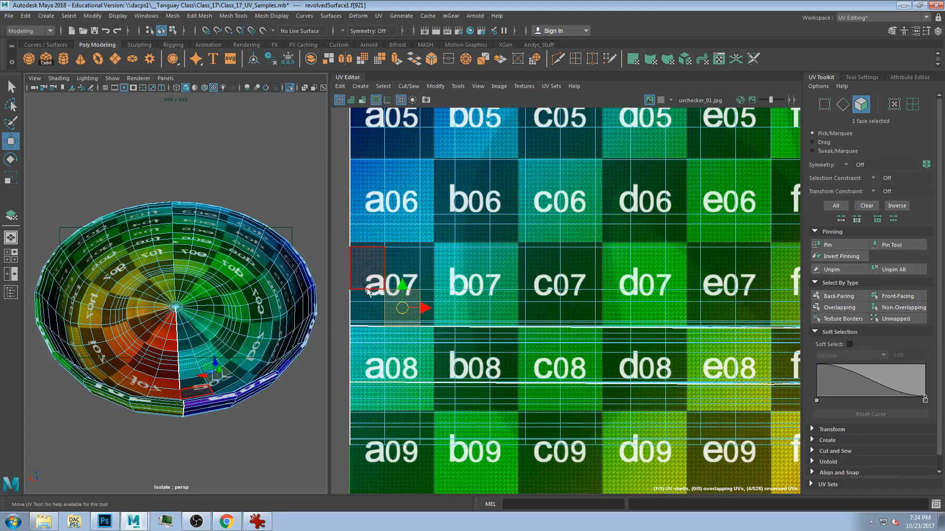
shift+click(431, 299)
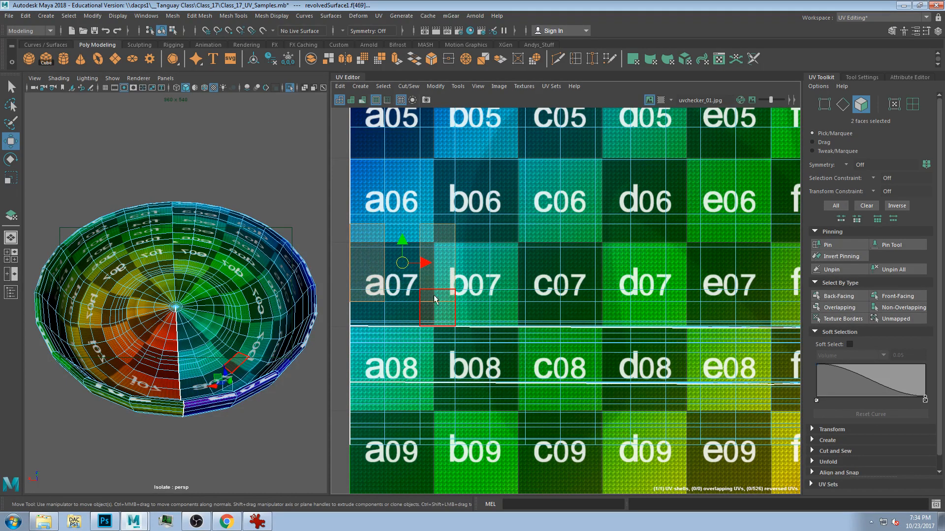
scroll(433, 296, down, 2)
scroll(437, 293, up, 5)
scroll(476, 215, down, 3)
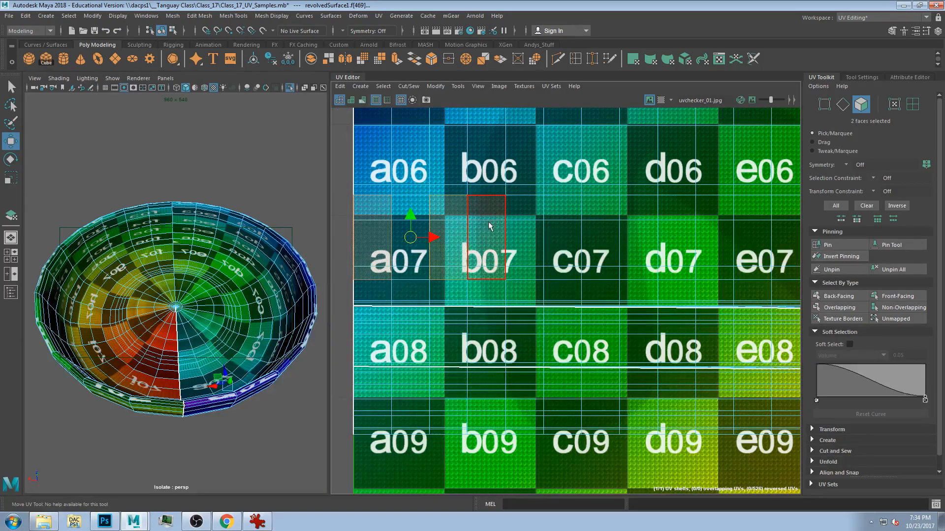
Select the six faces covering the a07 square in the UV Editor
click(412, 255)
shift+click(409, 287)
shift+click(381, 289)
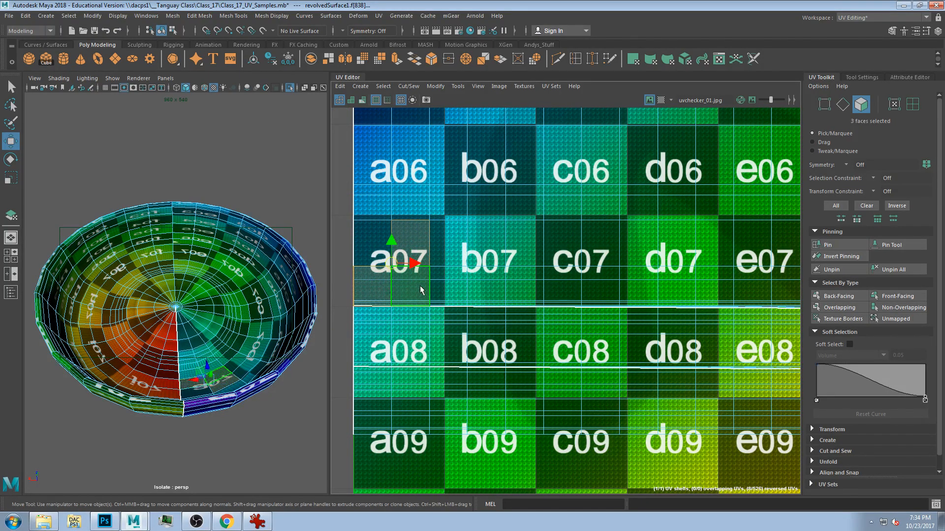
shift+click(445, 282)
shift+click(443, 247)
shift+click(378, 244)
Examine where the six selected a07 faces sit on the bowl from several angles
alt+drag(196, 344, 378, 368)
scroll(452, 280, down, 5)
scroll(150, 363, down, 8)
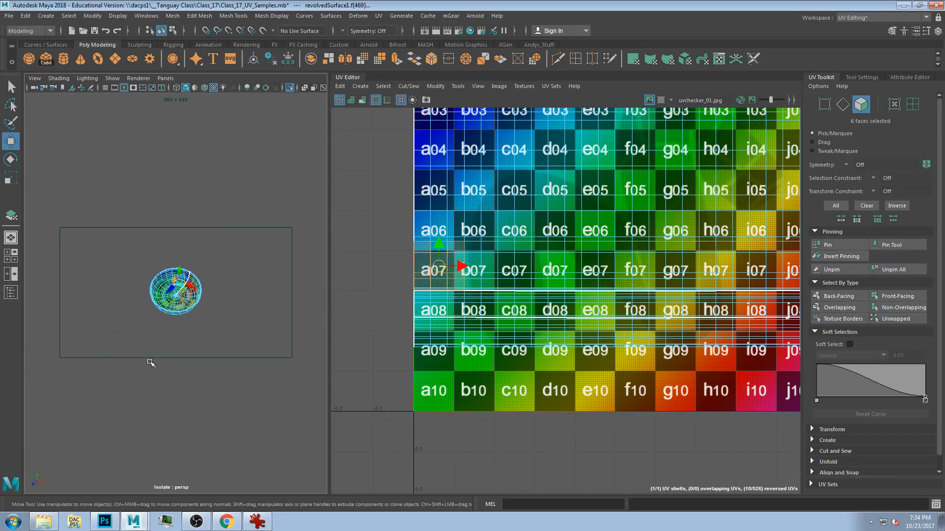
scroll(150, 367, up, 10)
alt+drag(151, 403, 175, 357)
alt+drag(166, 374, 148, 308)
scroll(175, 308, down, 6)
scroll(176, 338, up, 7)
scroll(176, 338, down, 3)
Select one face on the bowl's outer side between the j07 and j08 squares and examine the texture around it
click(255, 295)
alt+drag(266, 337, 160, 277)
scroll(224, 303, up, 8)
scroll(223, 302, down, 8)
alt+drag(223, 302, 190, 265)
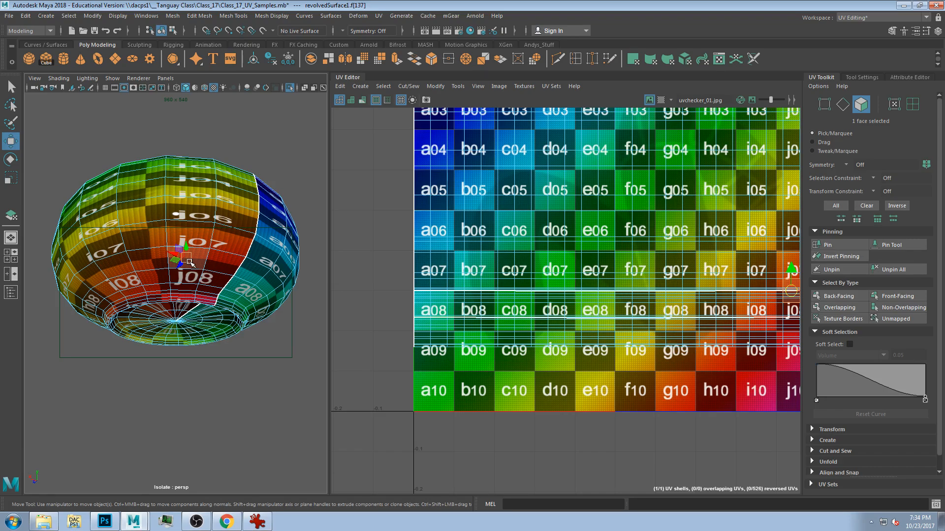
alt+drag(235, 253, 207, 290)
scroll(212, 255, up, 5)
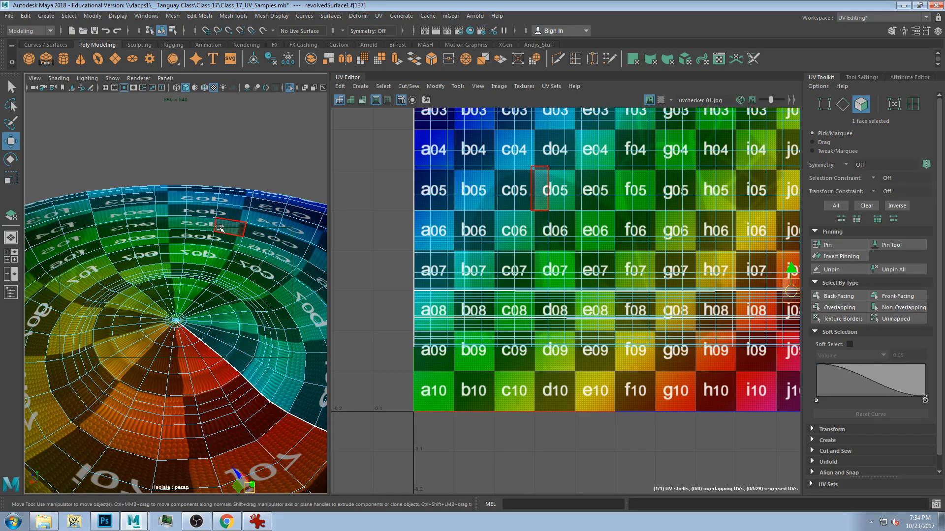
Select the three faces spanning the d05 square on the bowl's inner wall
click(220, 228)
alt+drag(283, 252, 107, 224)
scroll(147, 243, down, 8)
alt+drag(210, 296, 352, 320)
scroll(190, 261, up, 8)
alt+drag(190, 260, 227, 277)
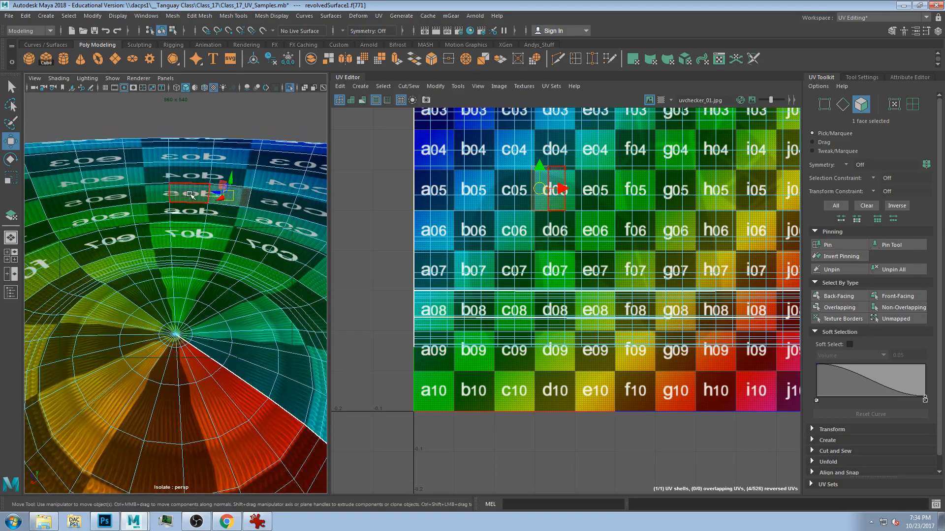
click(189, 193)
shift+click(160, 191)
shift+click(217, 194)
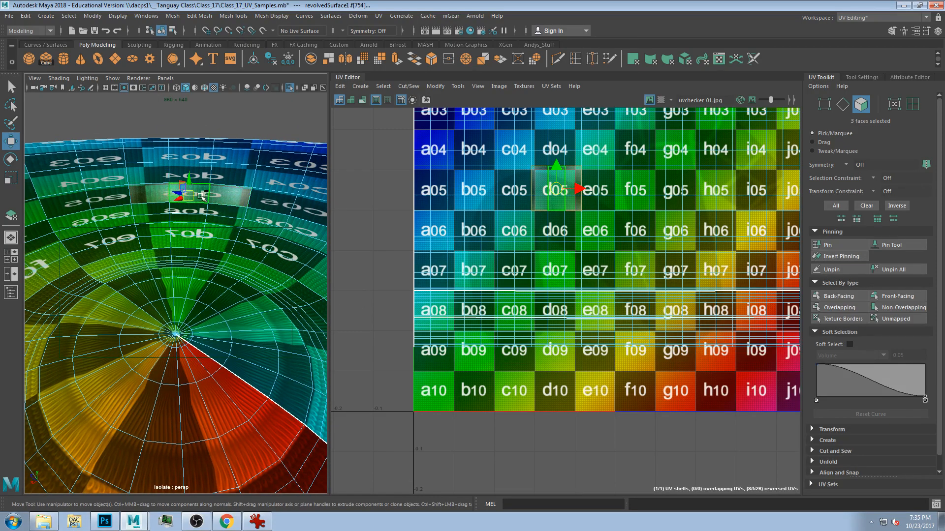
Select the three faces spanning the d04 and d05 squares on the bowl's outer wall
alt+drag(209, 213, 6, 191)
scroll(167, 260, down, 8)
alt+drag(152, 260, 138, 251)
scroll(140, 265, up, 6)
scroll(141, 295, down, 6)
click(128, 296)
shift+click(160, 295)
shift+click(214, 294)
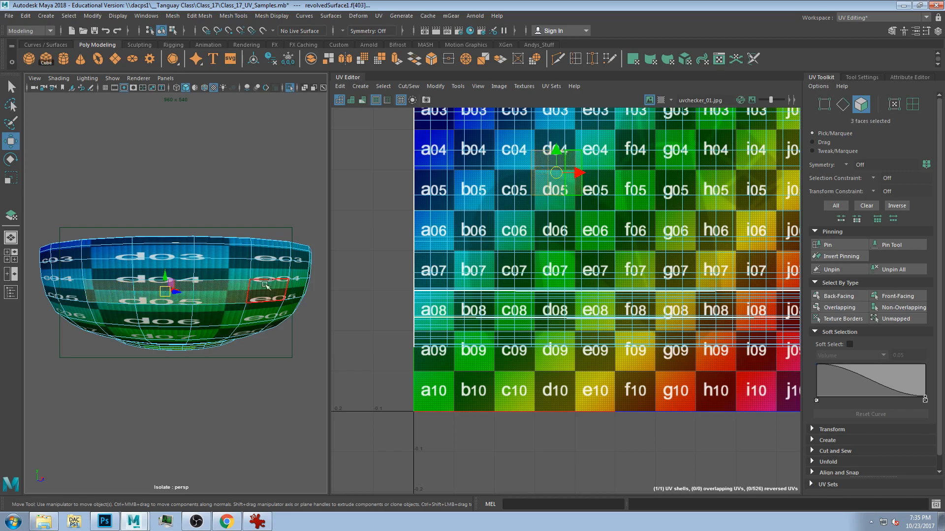
Select a single face on the bowl's outer wall at the border between the d and e columns, near the rim
alt+drag(50, 267, 69, 284)
alt+drag(184, 318, 158, 296)
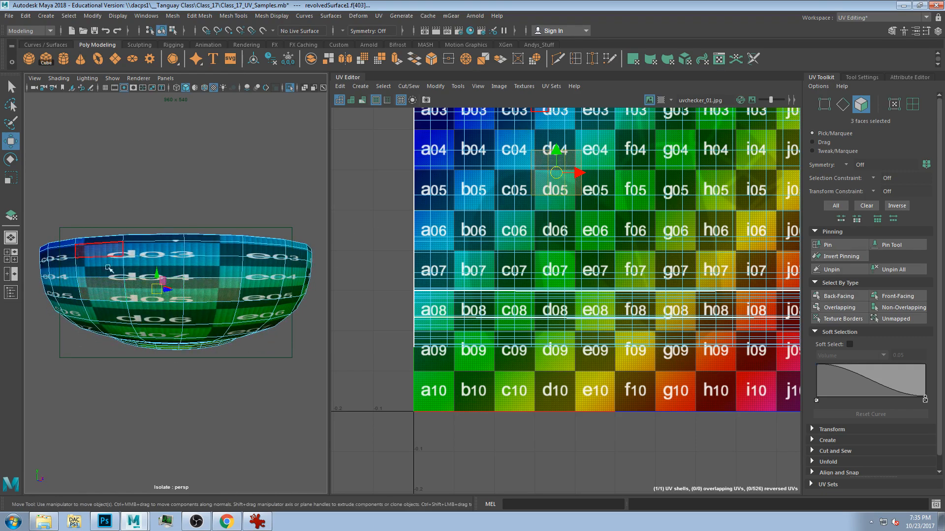
alt+drag(165, 250, 238, 307)
scroll(235, 286, down, 6)
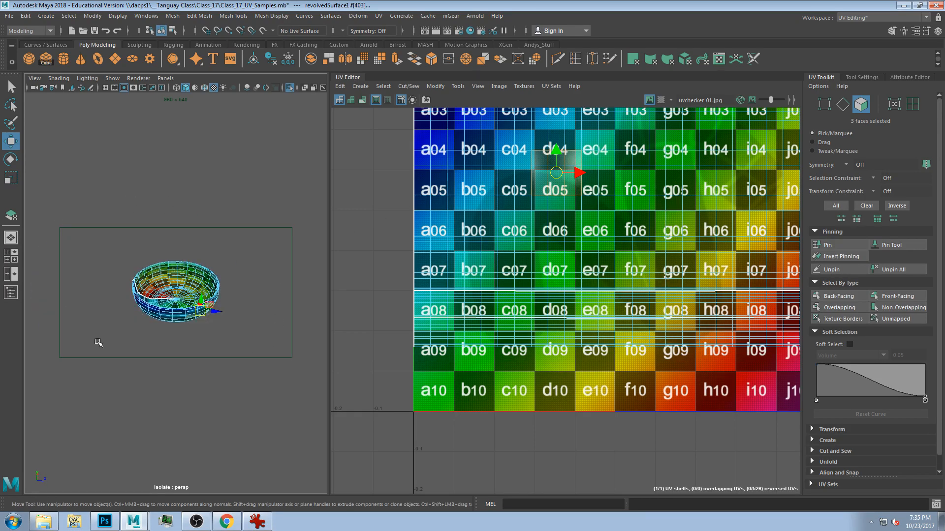
alt+drag(216, 325, 178, 290)
scroll(178, 276, up, 7)
alt+drag(179, 221, 182, 259)
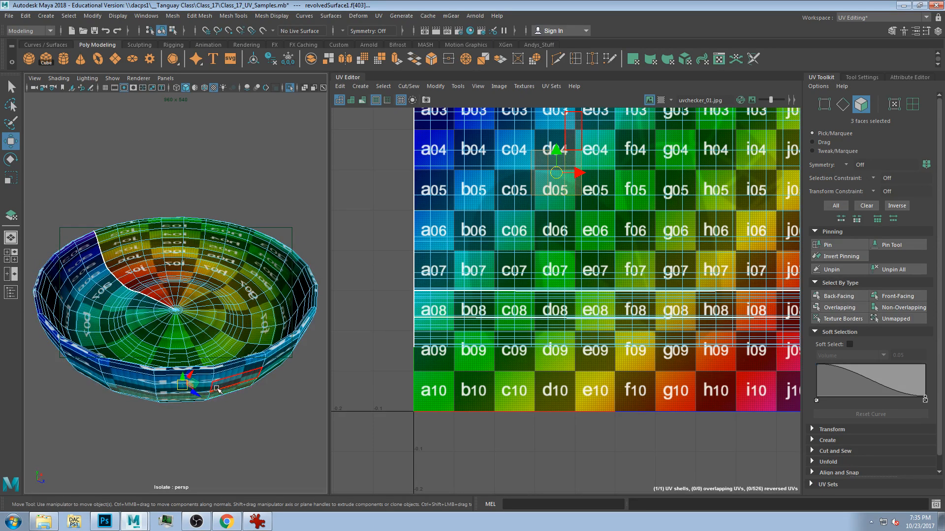
click(218, 385)
alt+drag(219, 385, 229, 401)
click(263, 373)
click(235, 314)
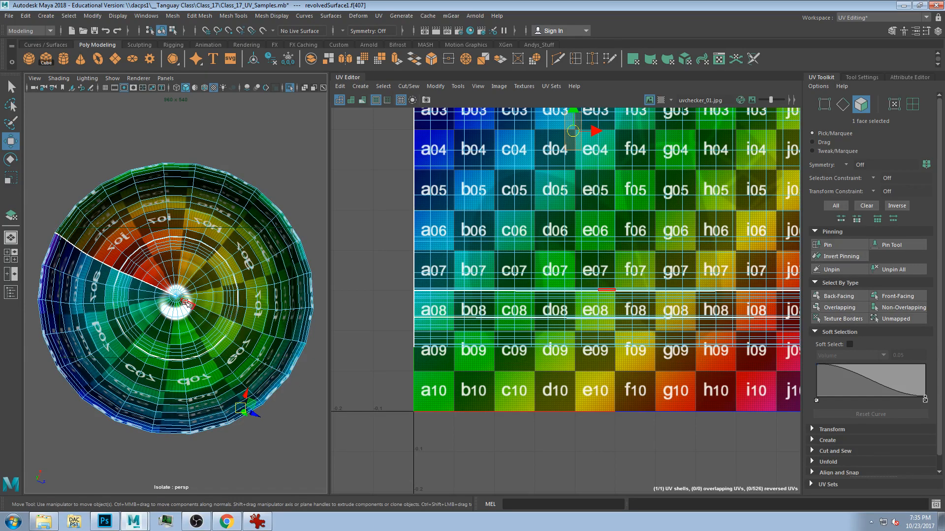
Examine the checker squares converging at the centre of the bowl's interior and on its underside
scroll(193, 274, down, 6)
scroll(212, 284, up, 6)
alt+drag(216, 287, 186, 305)
scroll(199, 258, down, 7)
scroll(178, 285, up, 8)
scroll(180, 286, down, 5)
scroll(192, 307, up, 8)
scroll(205, 314, down, 4)
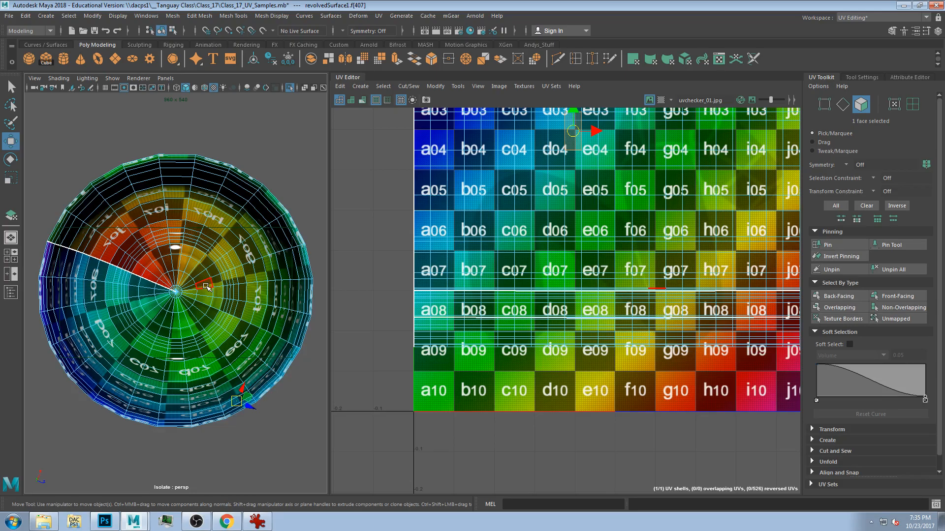
alt+drag(207, 287, 216, 407)
scroll(173, 325, up, 8)
scroll(156, 305, down, 8)
alt+drag(185, 236, 175, 270)
Select one face on the bowl's underside near the d08 and e08 squares and examine the texture stretching there
click(195, 295)
scroll(192, 345, up, 5)
scroll(169, 351, down, 5)
scroll(171, 292, up, 5)
scroll(174, 270, down, 8)
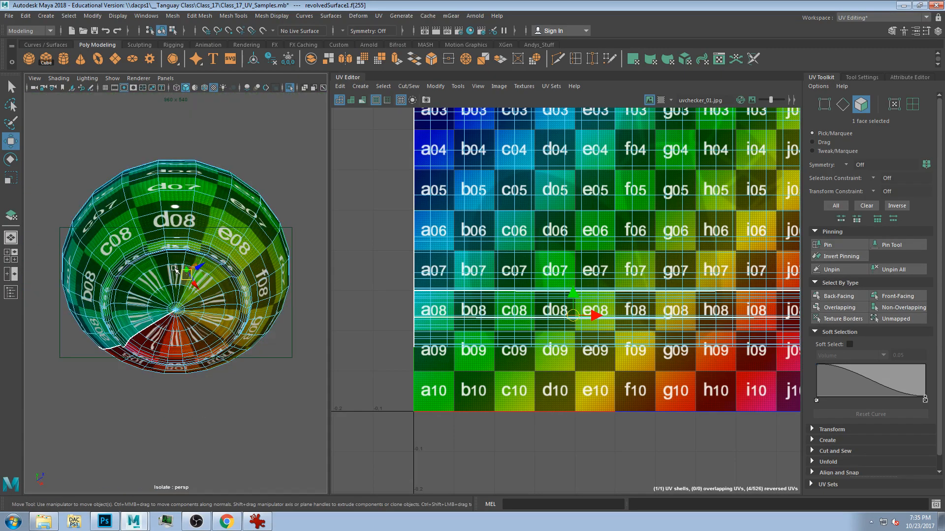
scroll(175, 269, up, 5)
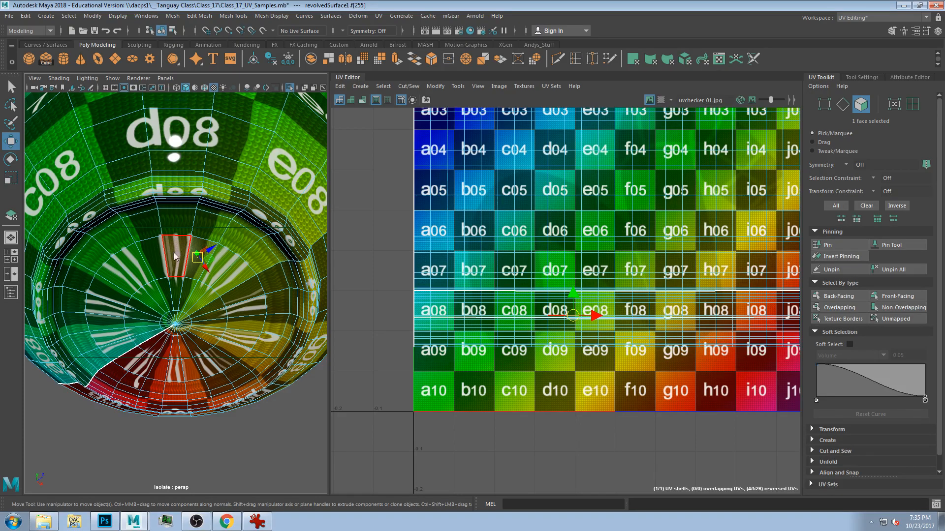
Select the edge loop encircling the stretched area on the bowl's underside and locate it in the UV layout
key(alt+F12)
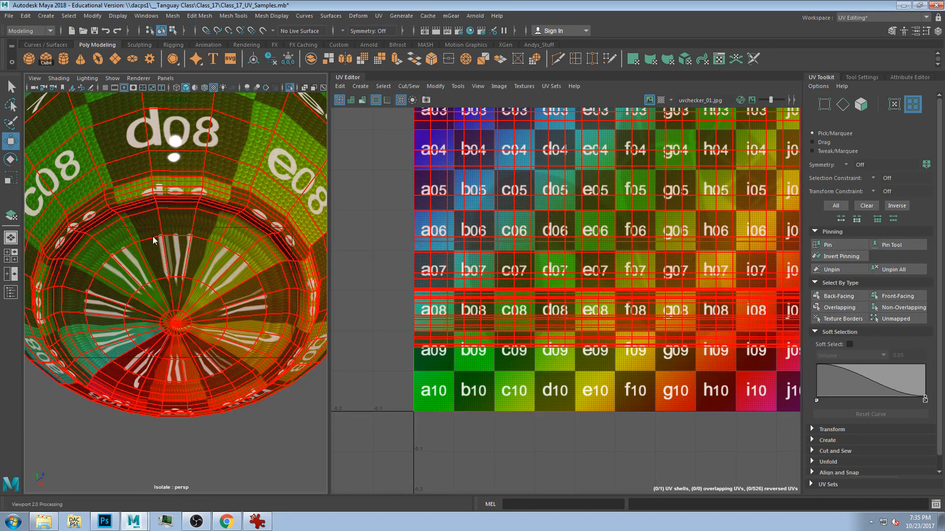
key(F10)
double_click(179, 237)
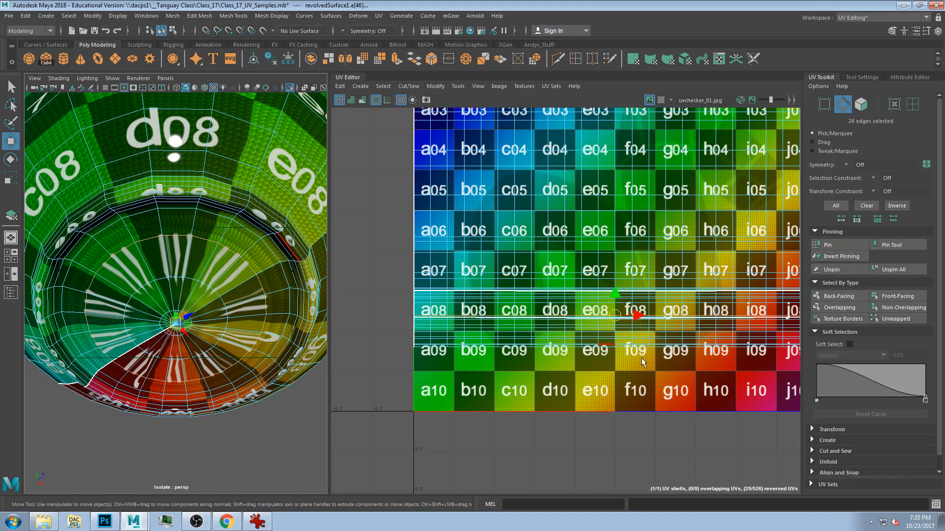
scroll(541, 316, up, 5)
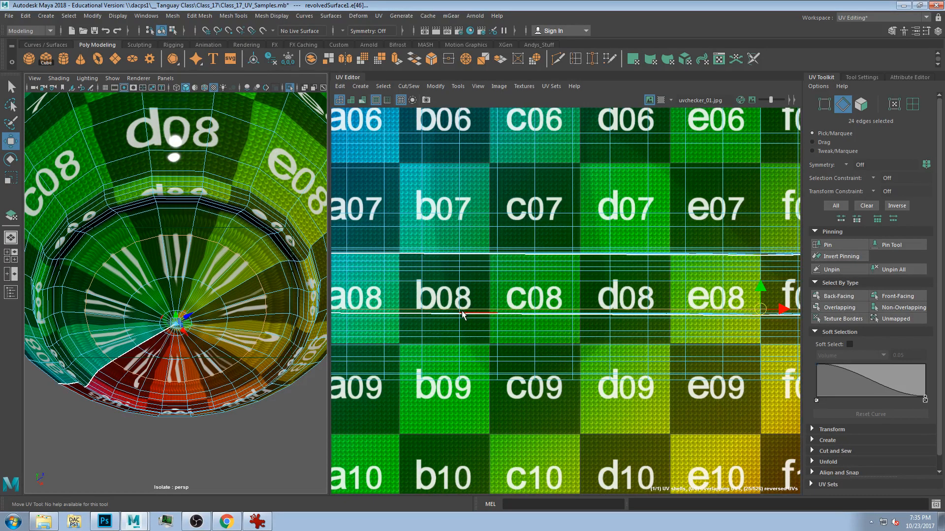
alt+middle_drag(463, 315, 593, 315)
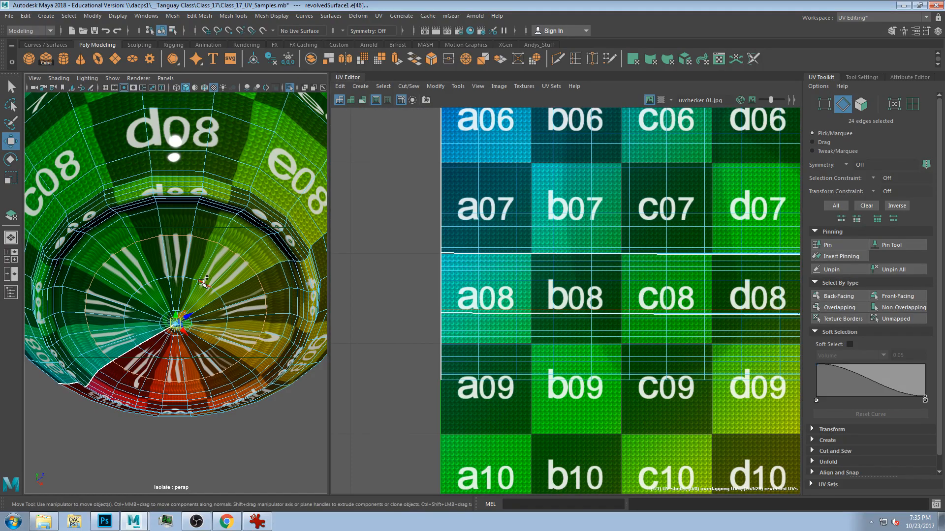
Examine where the selected edge loops of the bowl's underside run through the a08 to f08 row of the UV layout
scroll(582, 346, up, 2)
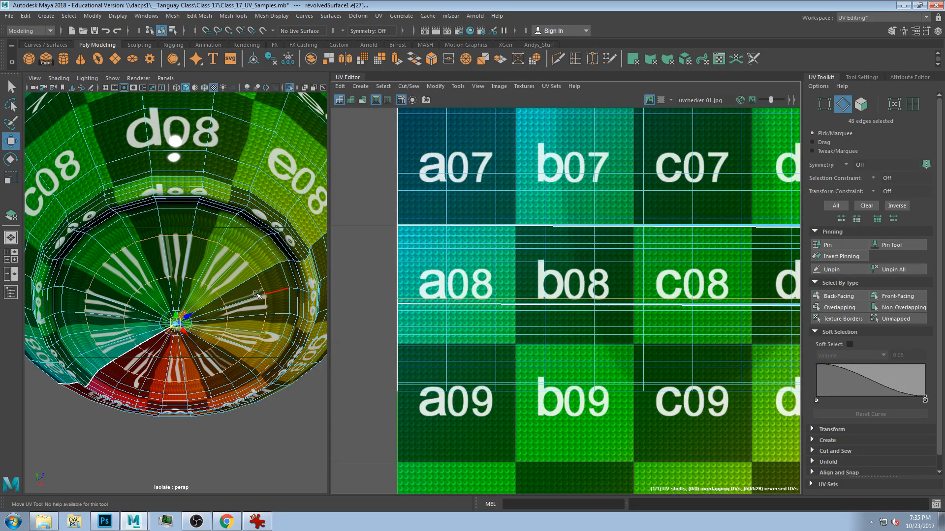
scroll(527, 316, up, 2)
scroll(458, 290, up, 4)
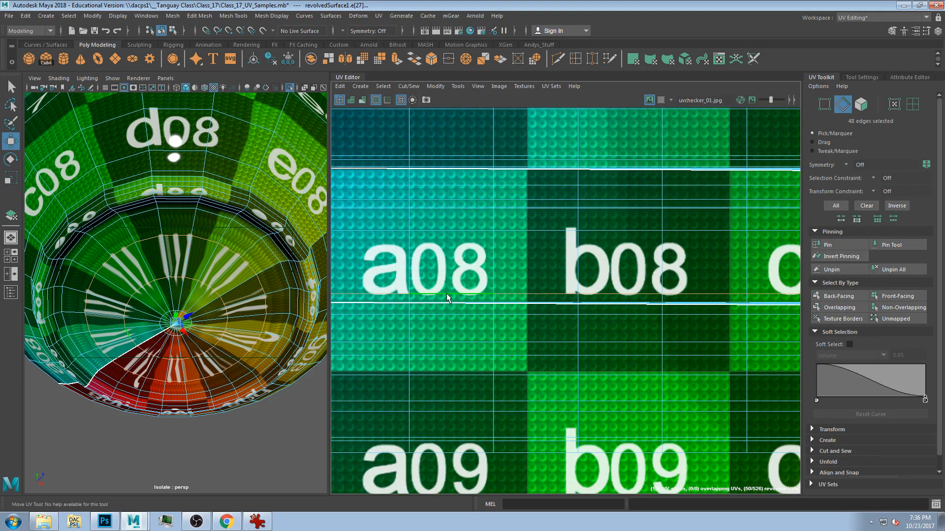
alt+middle_drag(544, 301, 546, 301)
scroll(453, 303, up, 2)
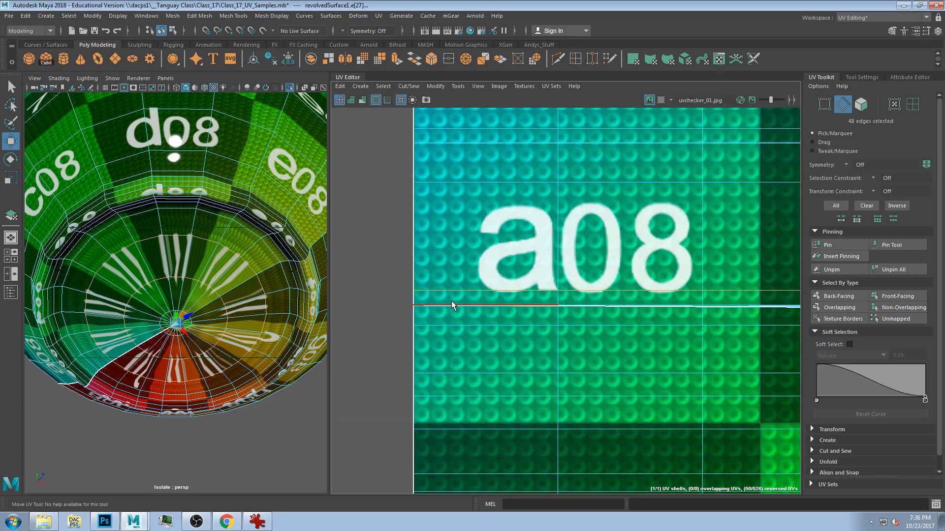
alt+middle_drag(619, 289, 545, 298)
scroll(595, 307, down, 6)
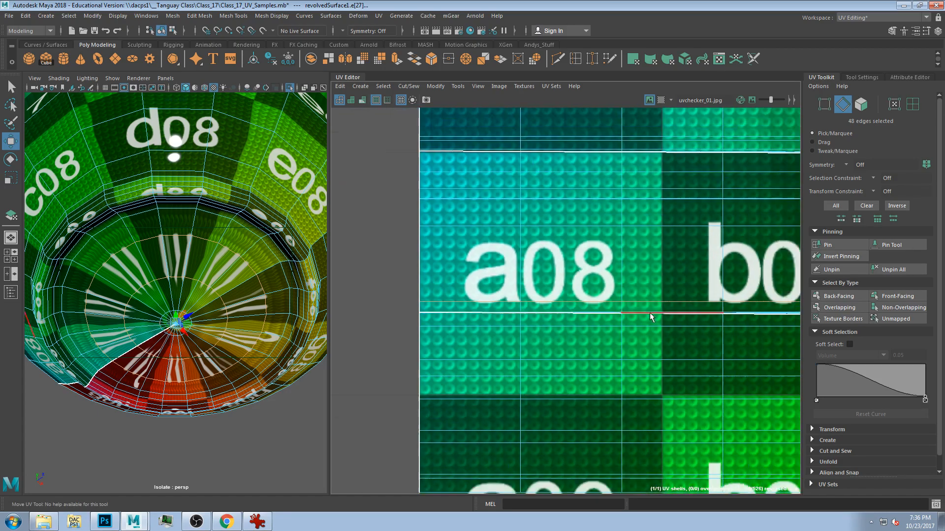
alt+middle_drag(733, 313, 541, 258)
scroll(551, 267, down, 3)
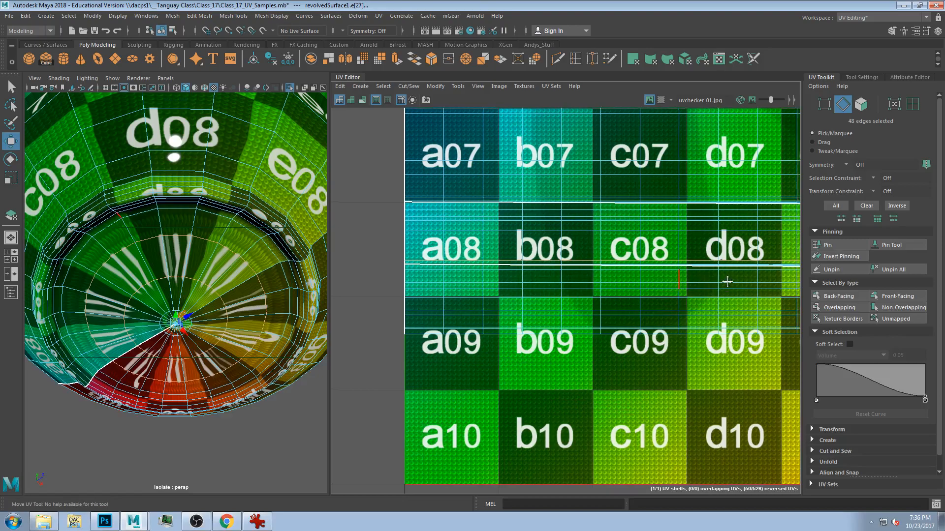
alt+middle_drag(770, 285, 627, 289)
scroll(627, 289, down, 1)
alt+middle_drag(699, 277, 693, 274)
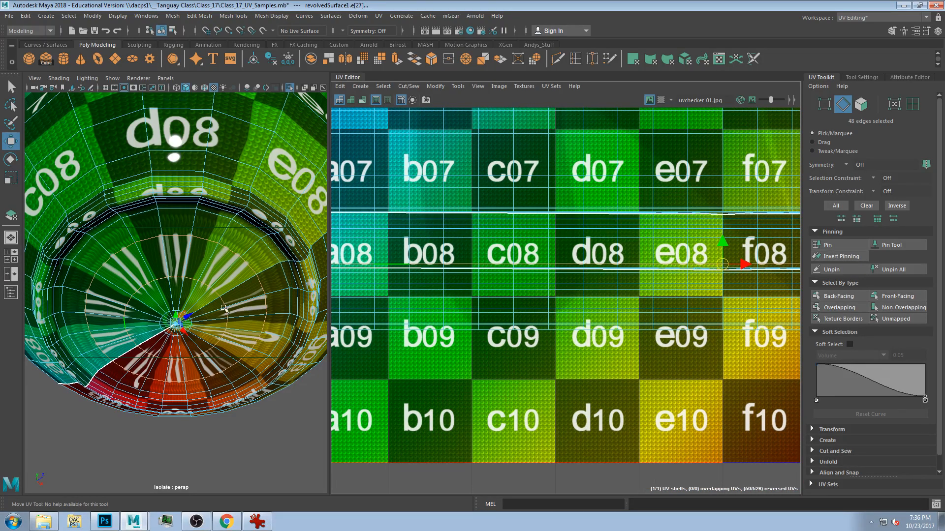
Select the edge loop around the stretched area on the bowl's underside and move its UVs down to reduce the stretching
double_click(216, 291)
drag(723, 249, 725, 269)
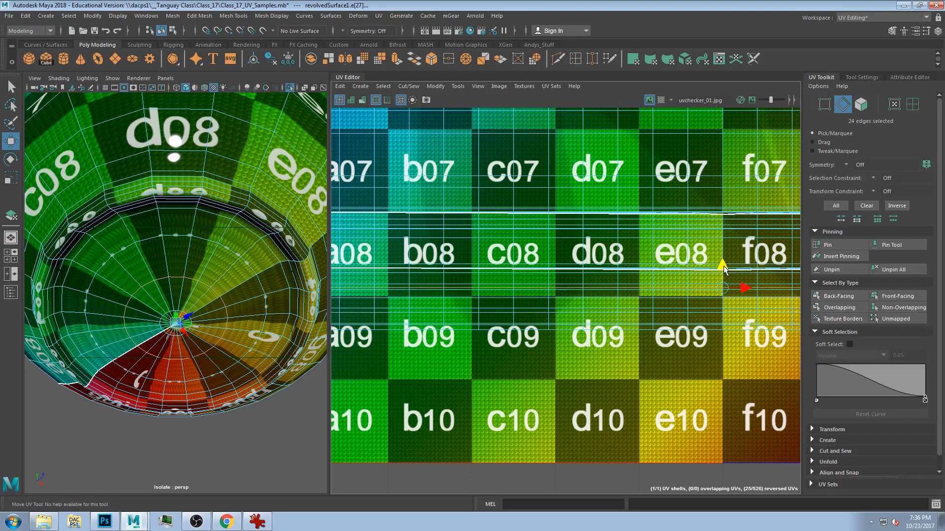
scroll(222, 266, up, 3)
scroll(222, 265, down, 2)
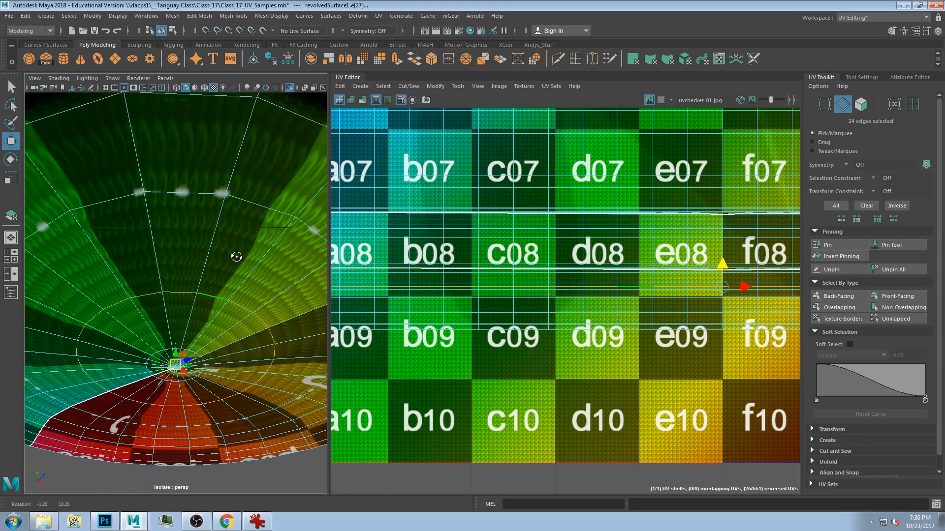
Select the next edge loop farther out on the underside and nudge its UVs slightly upward
click(192, 206)
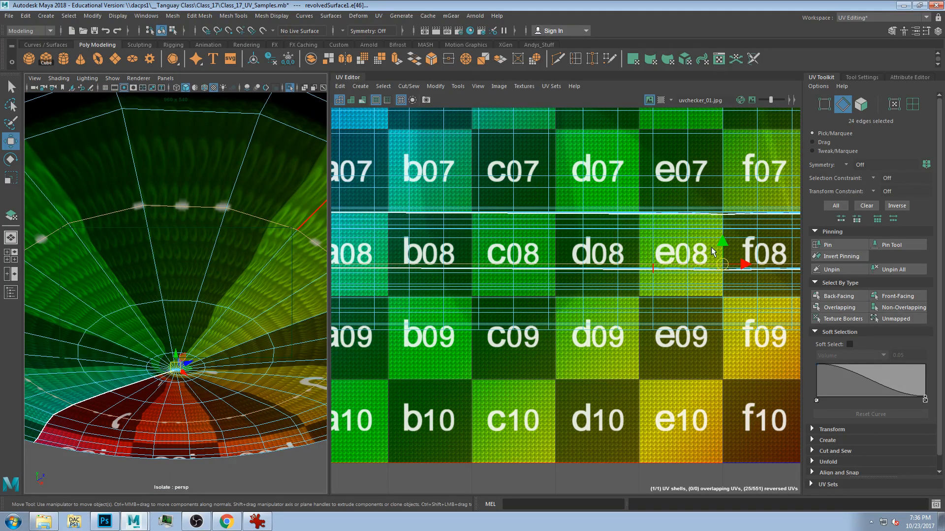
drag(721, 246, 722, 240)
scroll(178, 288, down, 6)
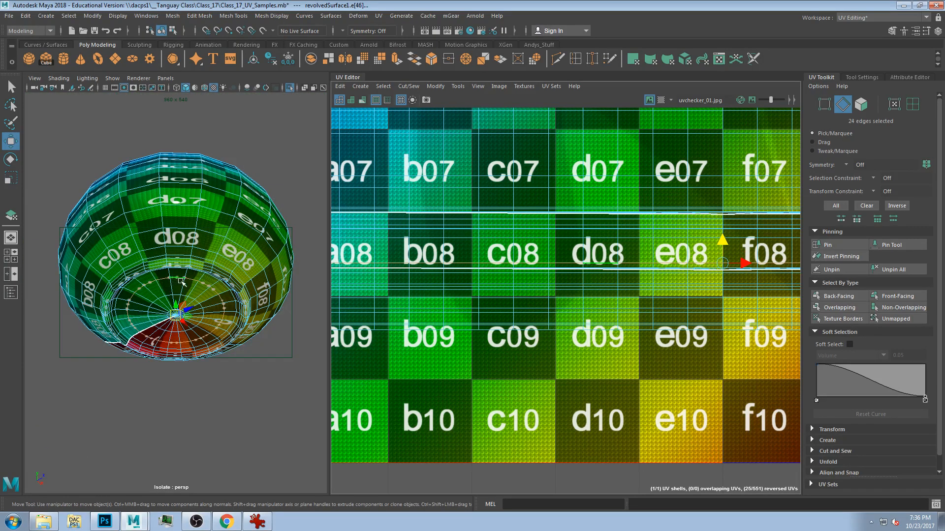
scroll(179, 288, up, 6)
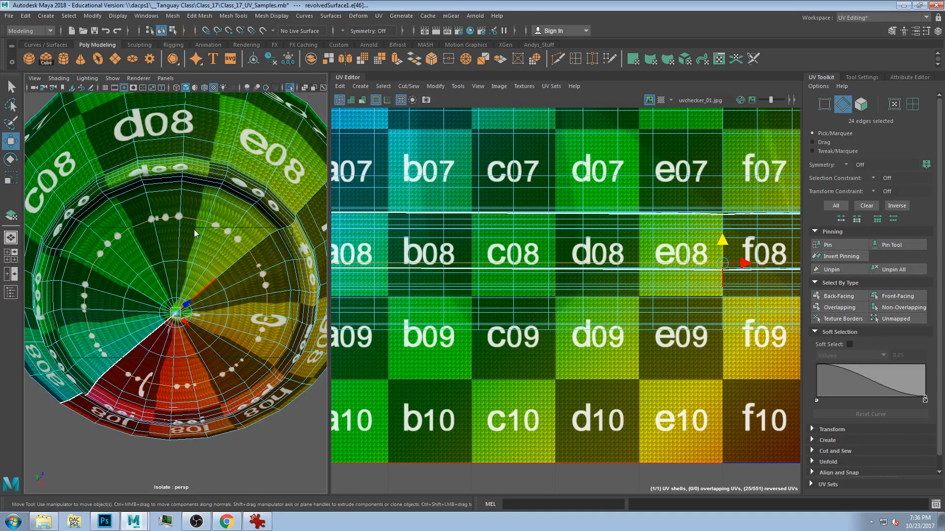
Select an edge loop near the centre of the bowl's interior and expand the selection across the whole interior
alt+drag(231, 236, 213, 348)
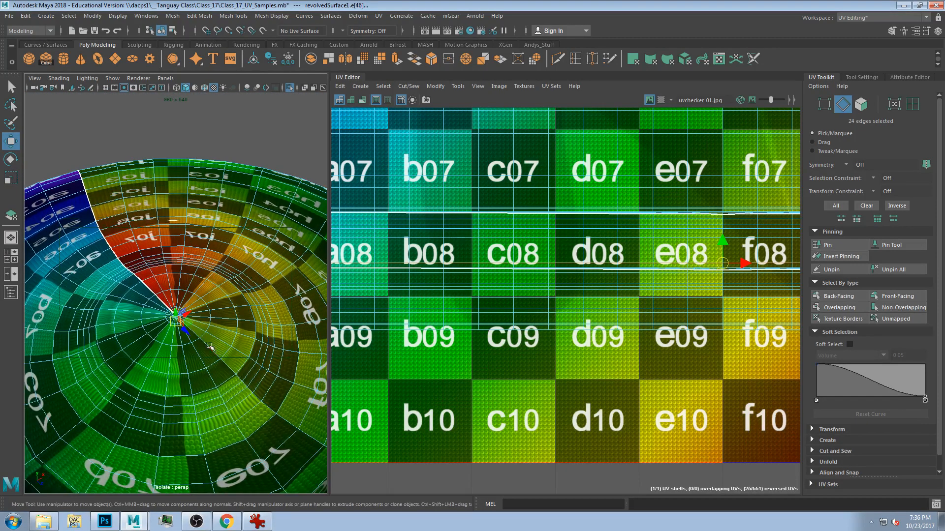
double_click(186, 343)
scroll(194, 345, down, 4)
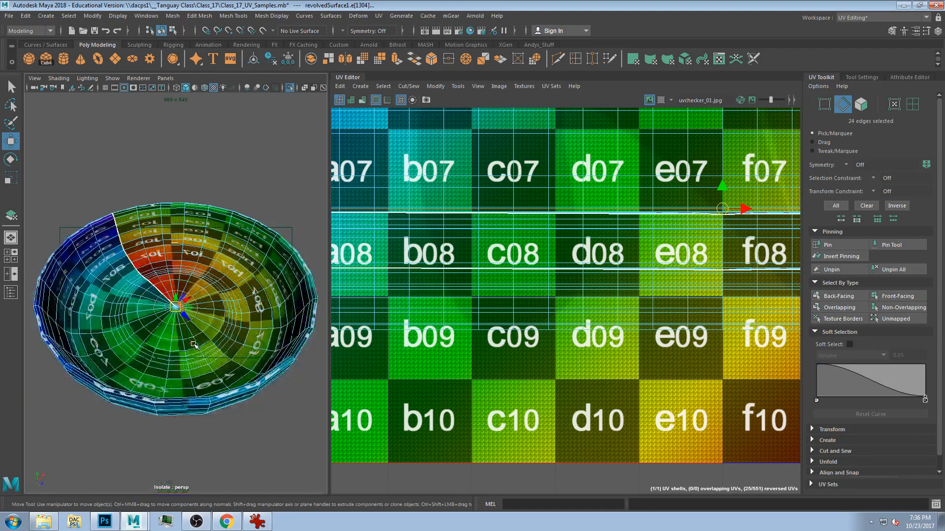
key(shift+period)
key(shift+period)
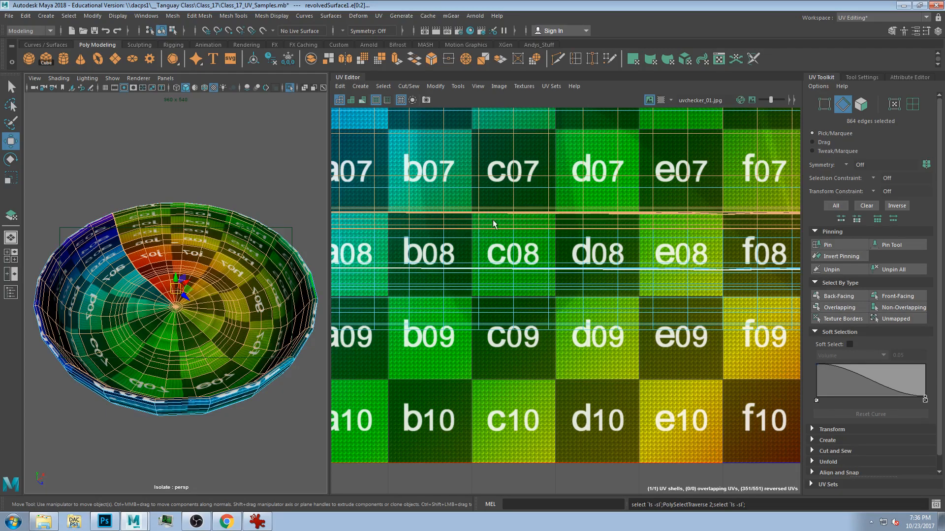
Move the interior's selected UVs up past the top of the 0–1 UV square
scroll(490, 215, down, 8)
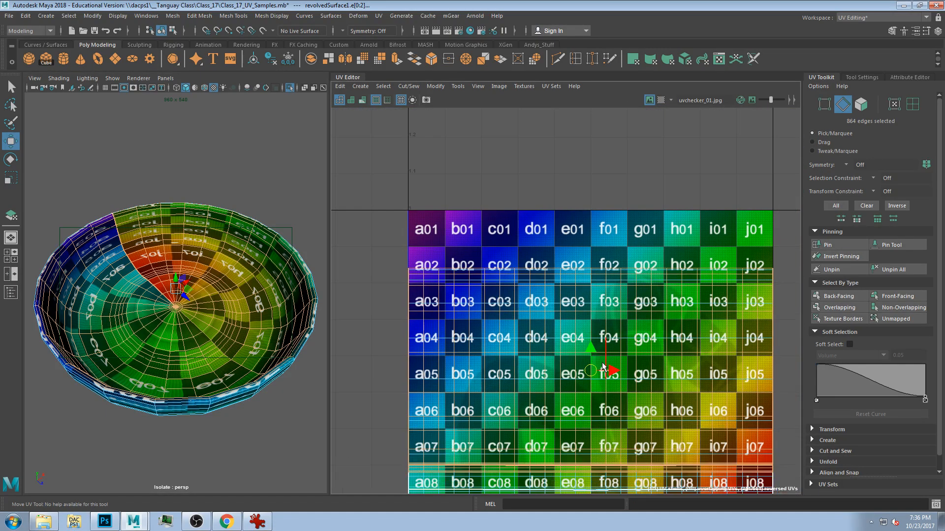
drag(592, 355, 597, 153)
scroll(583, 207, down, 5)
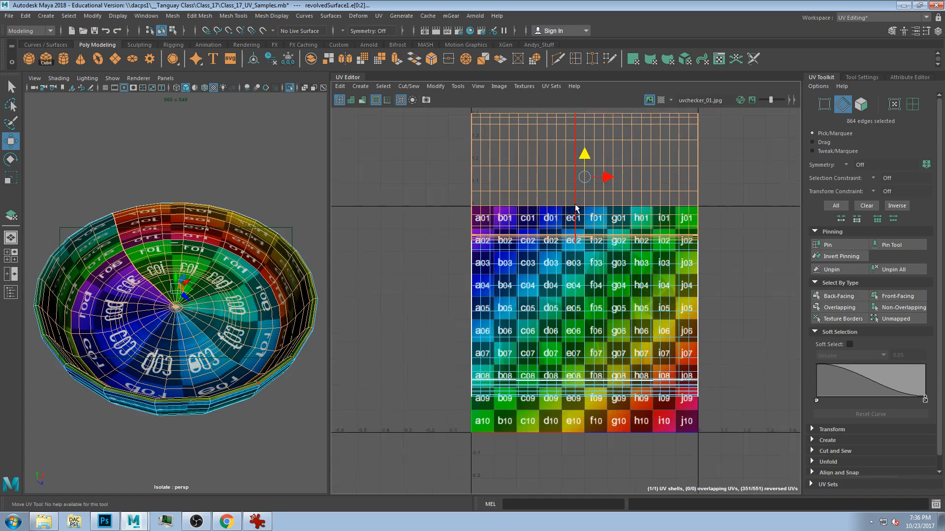
alt+middle_drag(586, 209, 555, 228)
Select the entire UV shell, scale it vertically and move it to fit the 0–1 UV square
drag(421, 151, 707, 450)
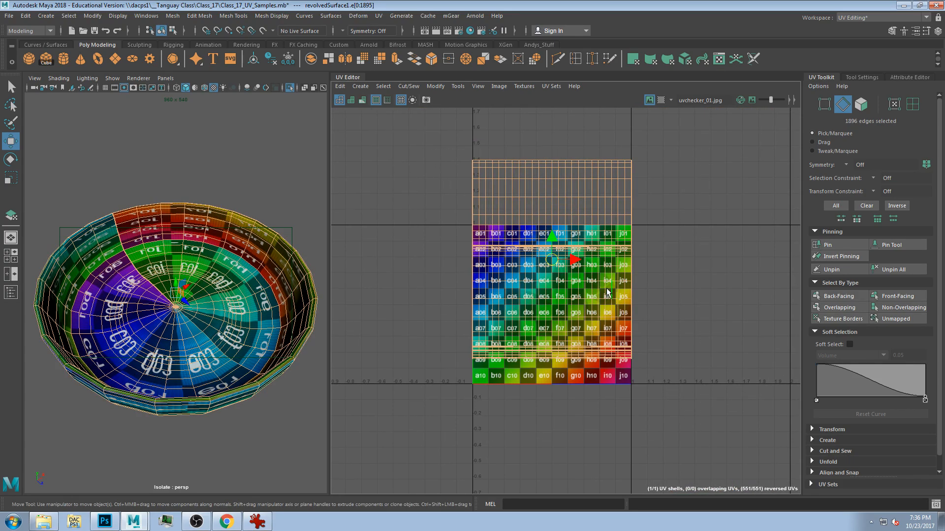
key(r)
drag(555, 243, 553, 281)
key(w)
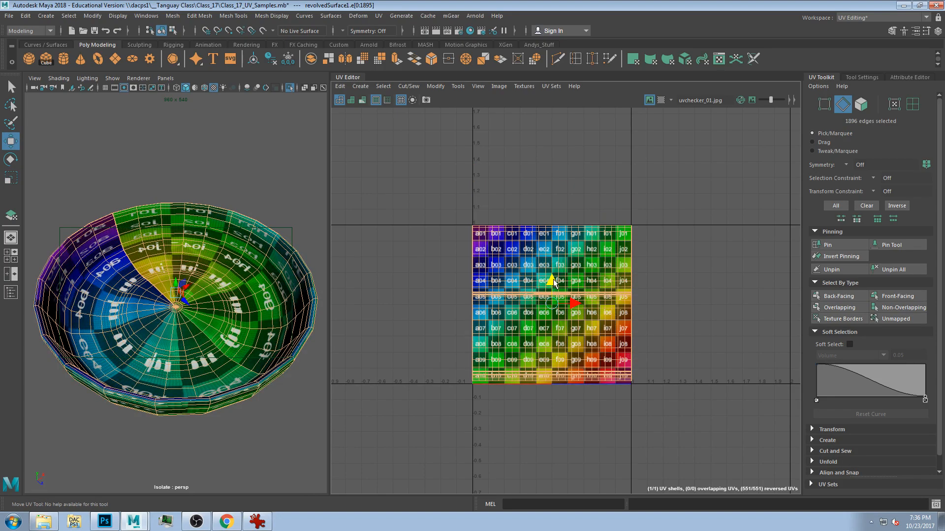
Examine the UV shell within the borders of the 0–1 square and the empty grid tiles surrounding it
scroll(553, 280, up, 4)
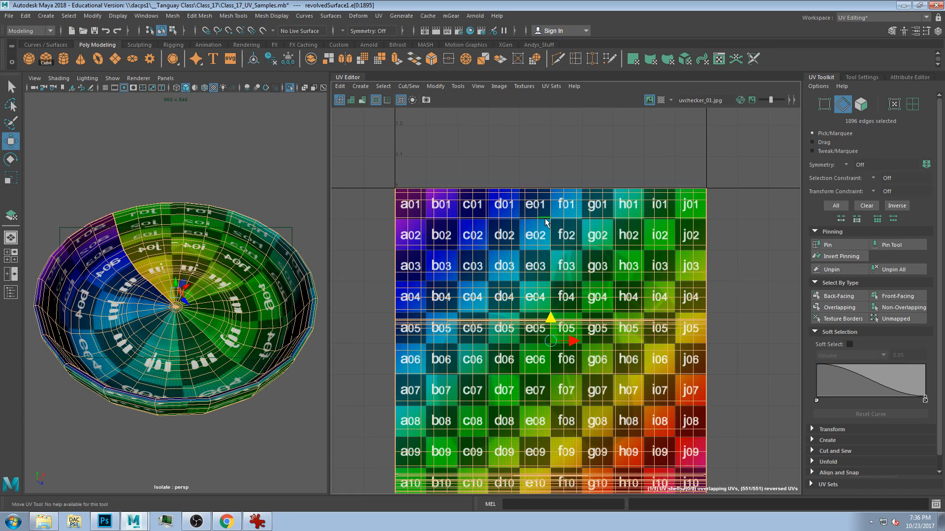
scroll(558, 225, down, 1)
alt+middle_drag(592, 208, 530, 297)
scroll(513, 303, down, 1)
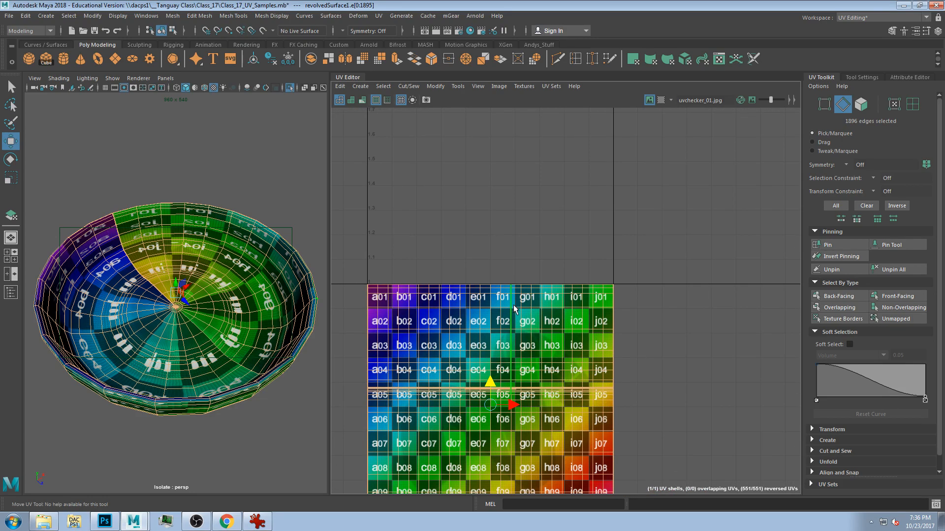
scroll(424, 296, up, 4)
alt+middle_drag(341, 288, 405, 268)
scroll(472, 252, down, 1)
scroll(500, 254, down, 3)
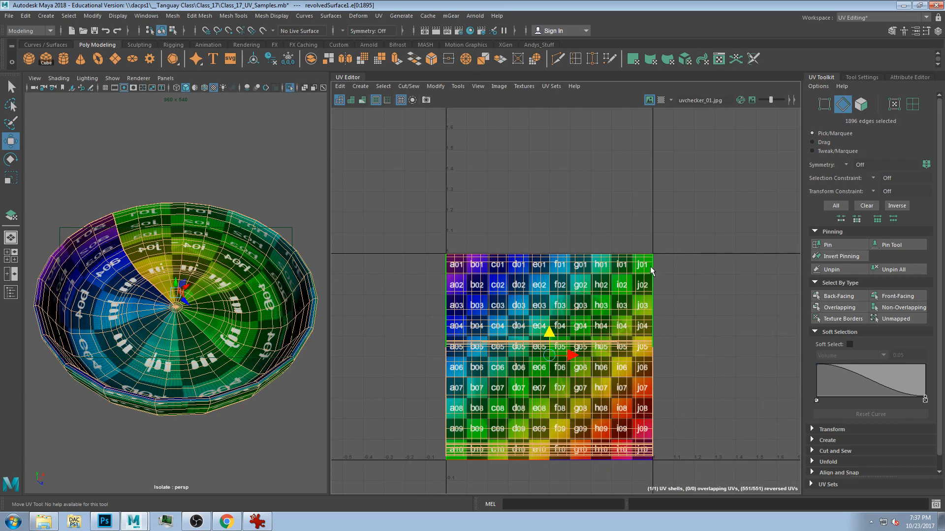
scroll(561, 278, down, 2)
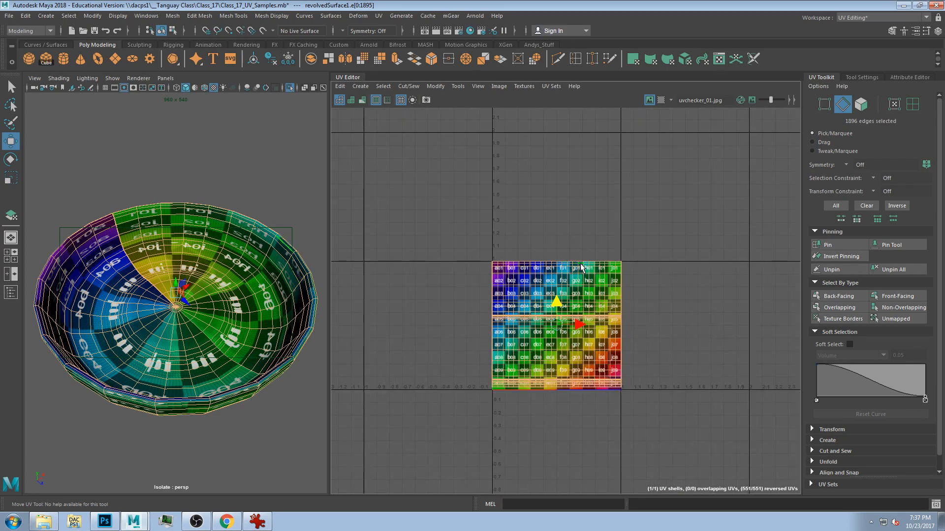
scroll(594, 294, down, 10)
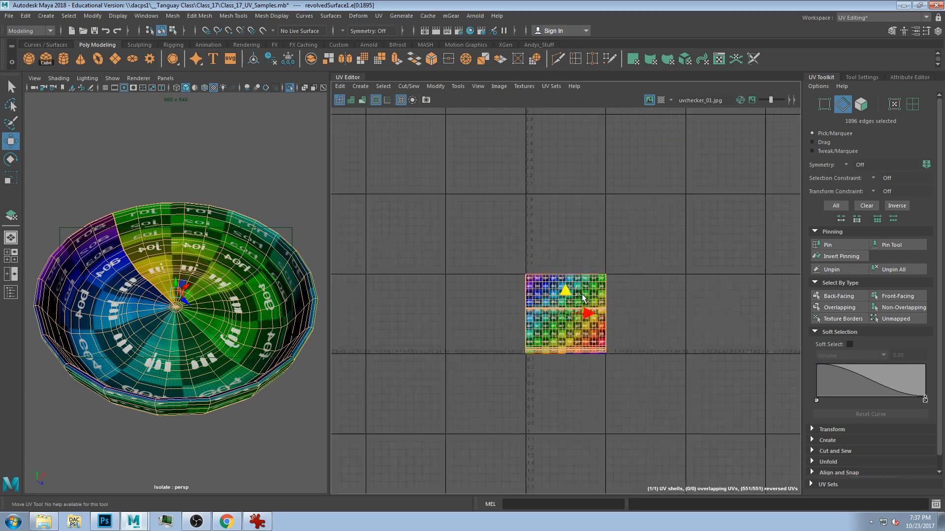
scroll(594, 294, up, 9)
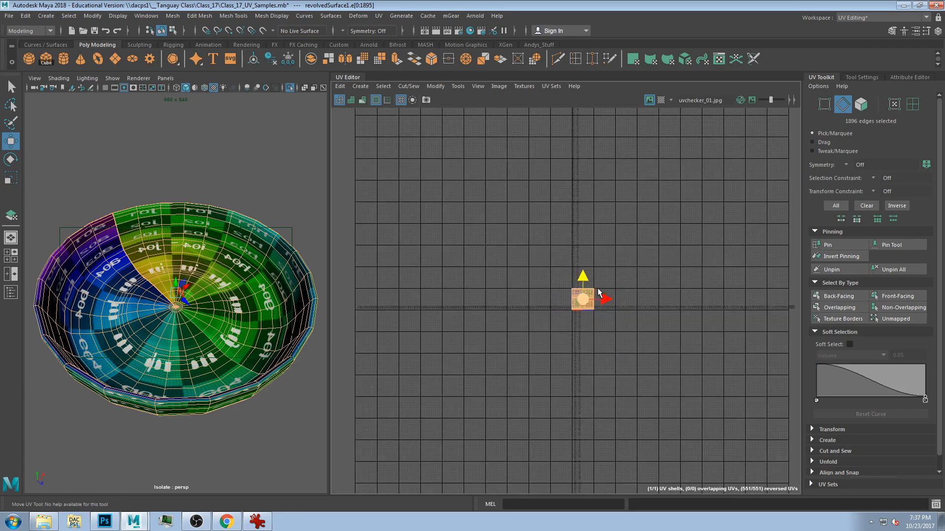
Try scaling the whole UV shell far beyond the 0–1 square to show the texture repeating on the bowl, and undo the scaling
key(r)
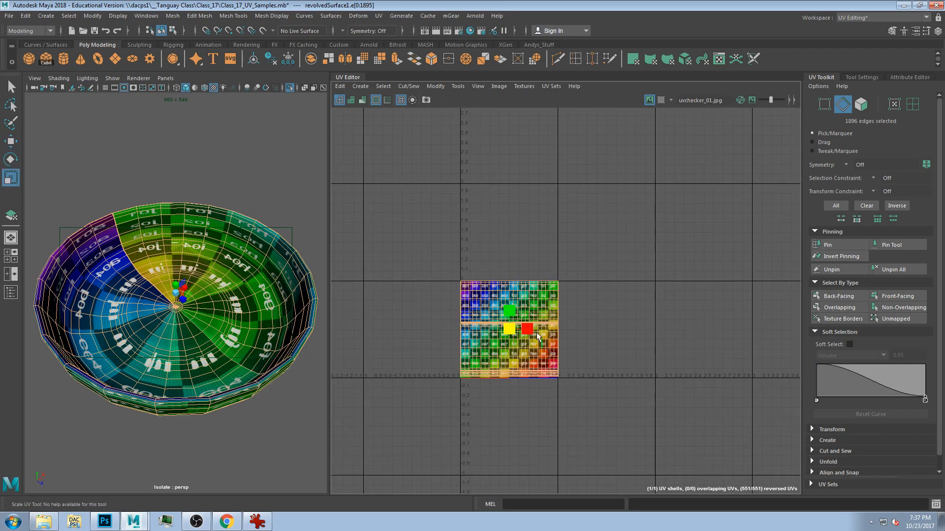
drag(507, 329, 575, 328)
alt+drag(186, 281, 261, 303)
scroll(180, 289, up, 8)
drag(515, 334, 493, 334)
key(ctrl+z)
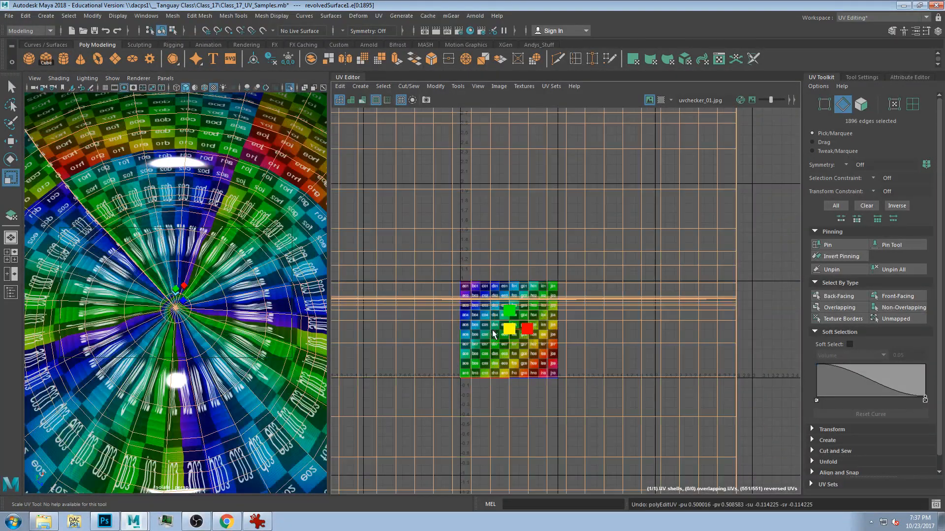
key(ctrl+z)
Scale the whole UV shell down uniformly so it sits just inside the edges of the 0–1 square
scroll(125, 299, down, 2)
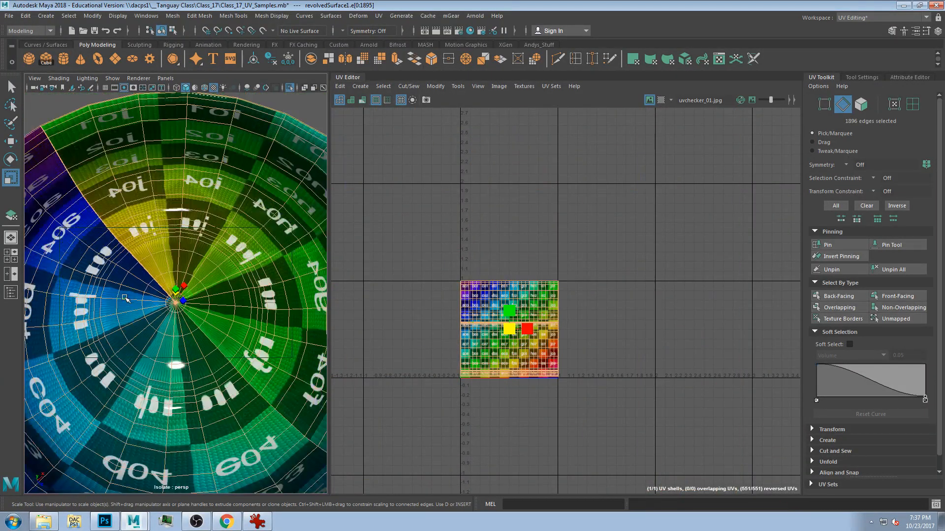
scroll(125, 299, down, 5)
scroll(139, 299, up, 3)
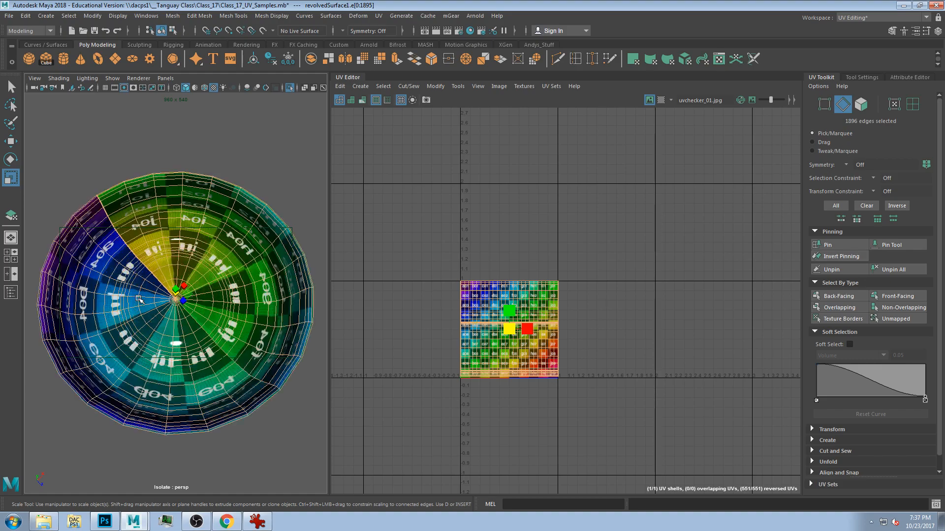
alt+drag(178, 307, 201, 271)
scroll(512, 315, up, 4)
drag(510, 332, 505, 333)
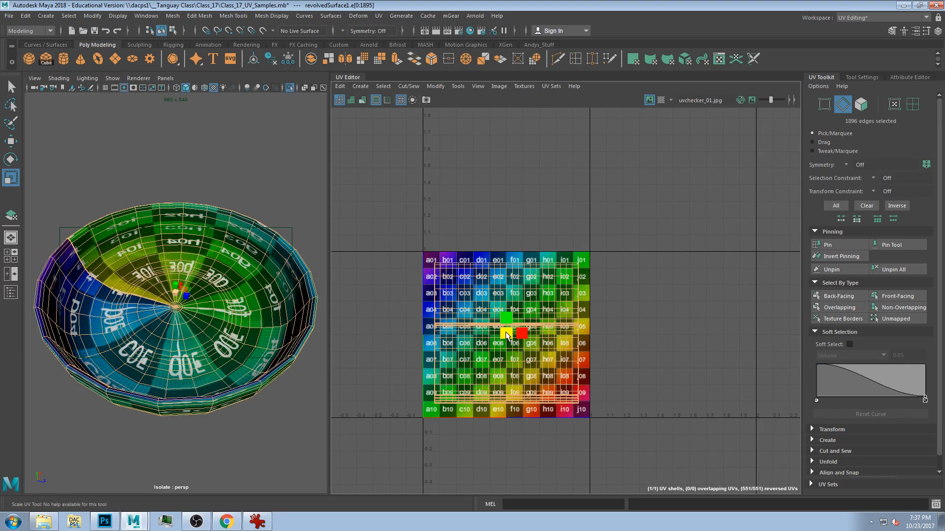
scroll(487, 276, up, 3)
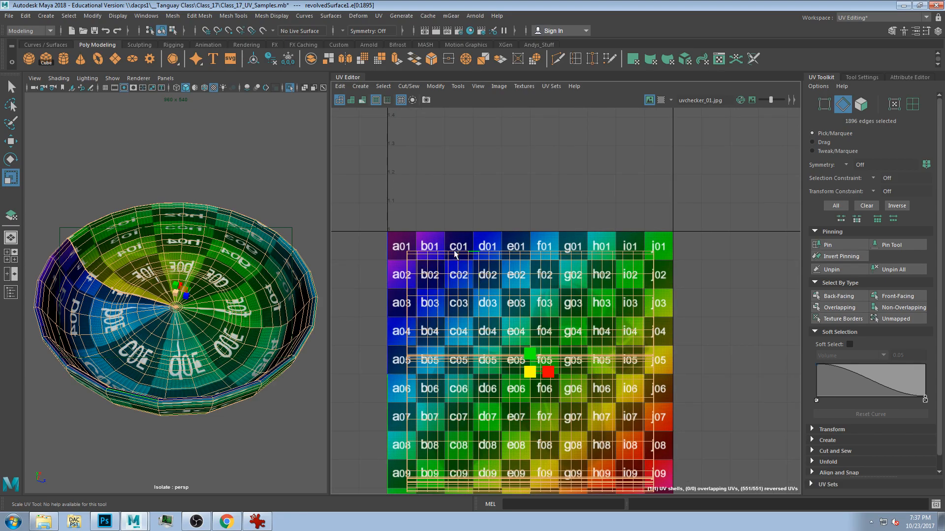
alt+middle_drag(413, 249, 424, 136)
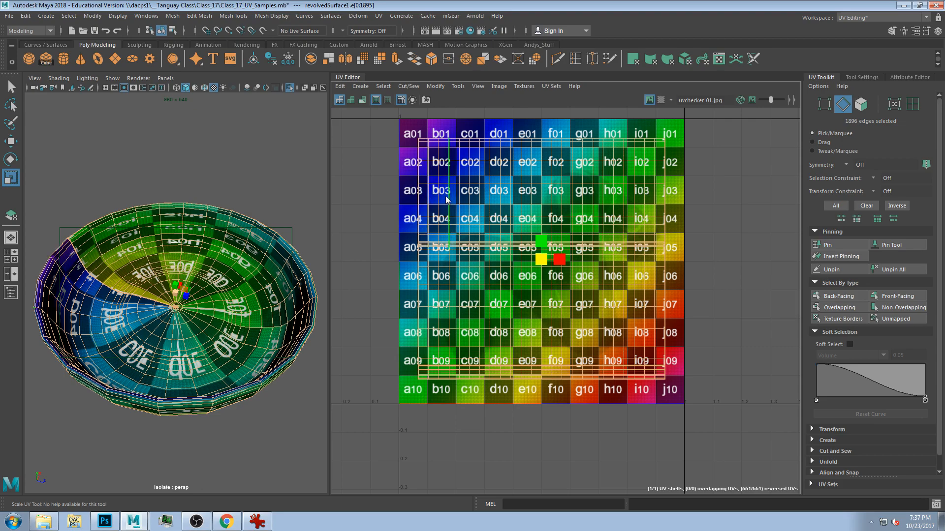
Select the topmost edge loop of the UV shell and move it up slightly within the a01 to j01 row
scroll(170, 316, up, 5)
scroll(170, 316, down, 5)
scroll(437, 238, up, 3)
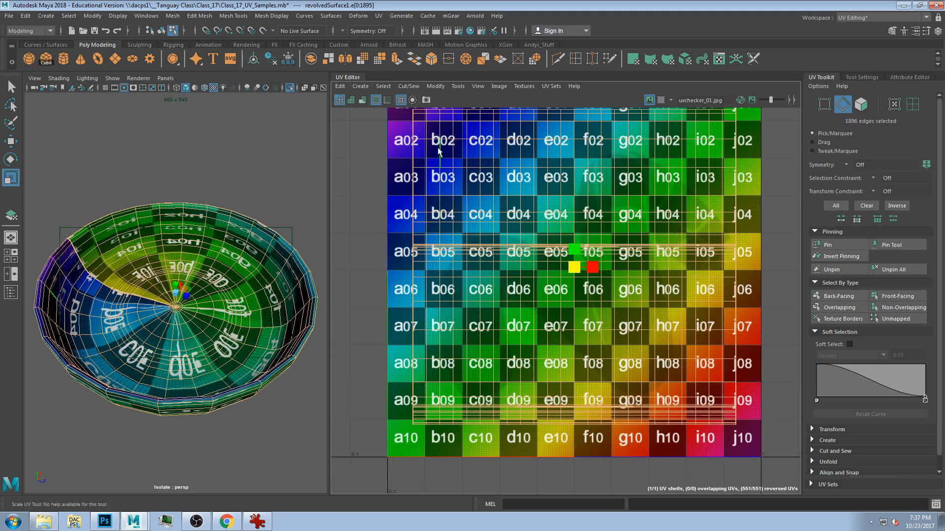
alt+middle_drag(435, 118, 432, 199)
scroll(428, 193, up, 3)
double_click(427, 189)
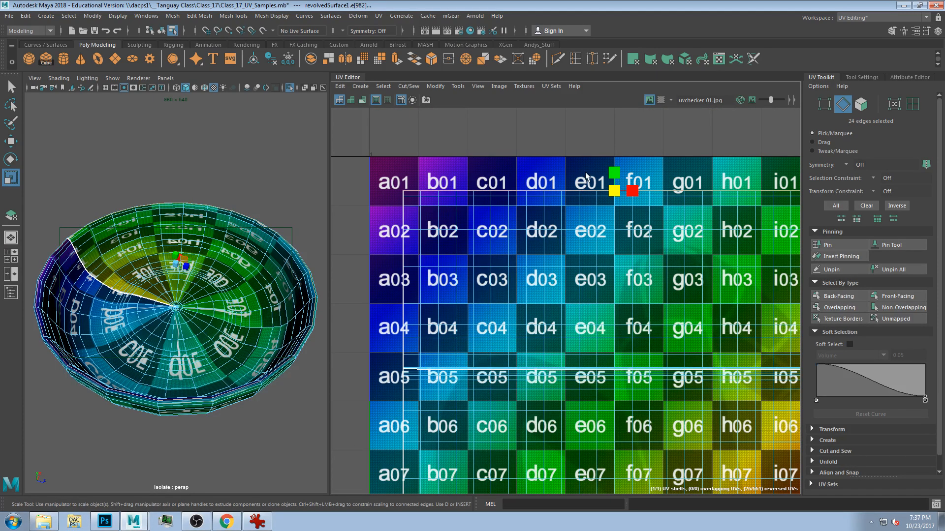
key(w)
mouse_move(613, 177)
mouse_down()
mouse_move(613, 162)
mouse_move(610, 180)
mouse_up()
Select the edge loop just below the shell's top edge and examine the checker texture on the bowl's outer wall
double_click(568, 196)
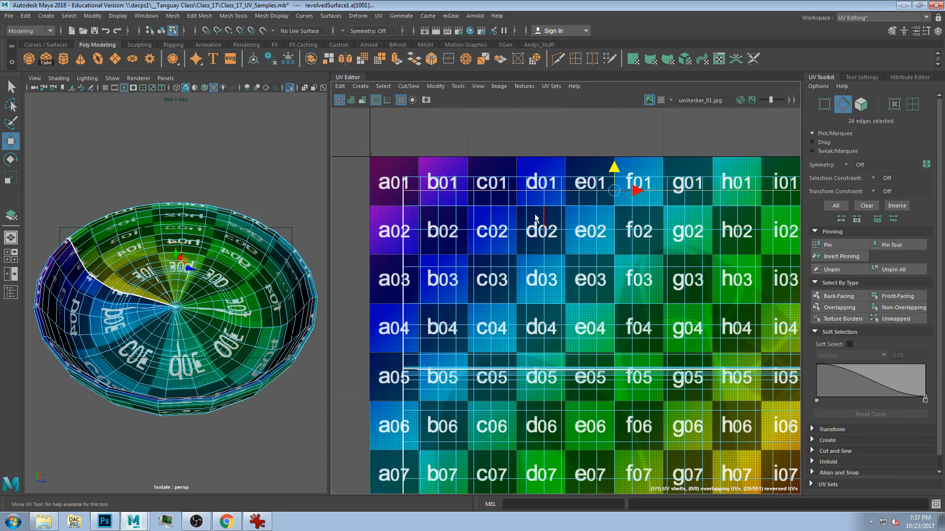
alt+middle_drag(497, 363, 508, 239)
alt+right_drag(134, 306, 156, 307)
mouse_move(245, 271)
alt+mouse_down()
mouse_move(236, 293)
mouse_move(236, 272)
alt+mouse_up()
alt+right_drag(236, 272, 190, 271)
alt+drag(190, 271, 164, 256)
scroll(223, 268, up, 5)
scroll(190, 305, down, 10)
alt+drag(195, 334, 198, 300)
scroll(199, 298, up, 10)
scroll(199, 298, down, 8)
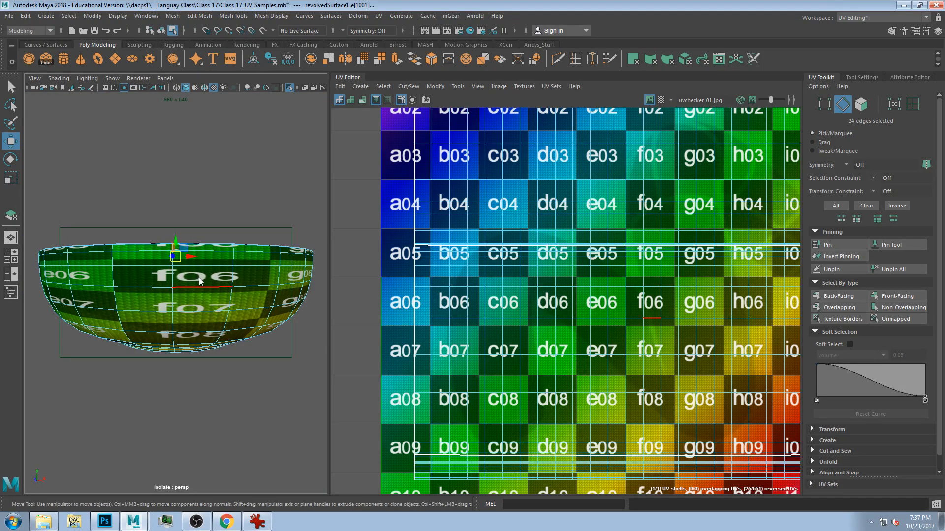
Select single faces on the bowl's outer wall and around its rim to compare them with their places in the UV layout
key(F11)
click(703, 281)
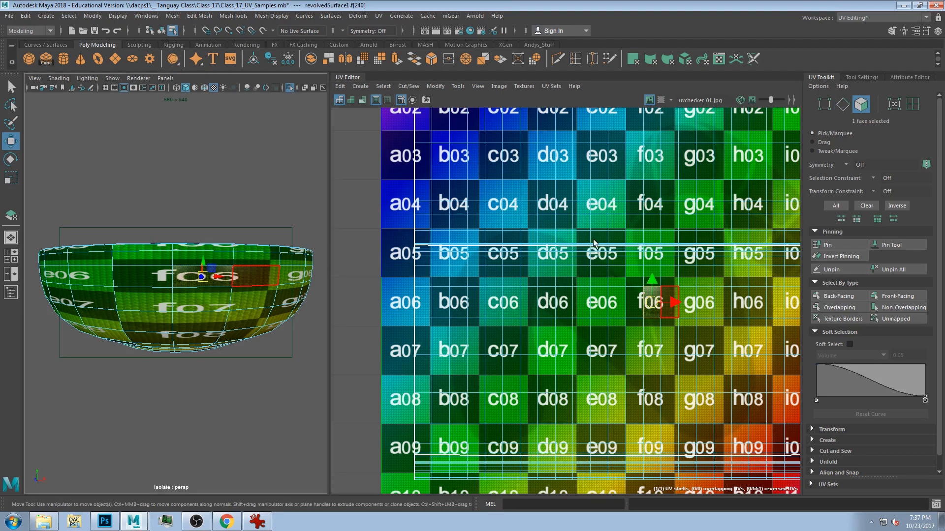
alt+drag(147, 295, 189, 369)
click(189, 343)
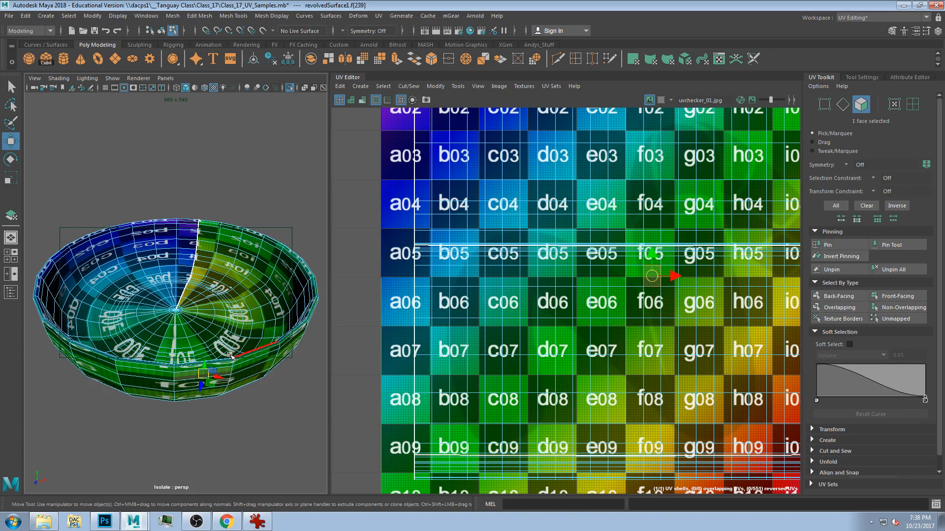
click(186, 367)
click(188, 365)
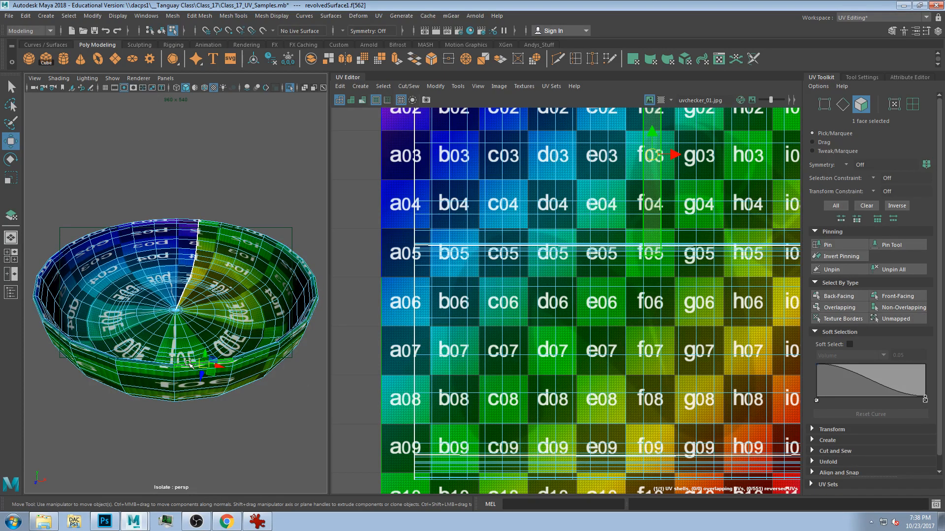
alt+middle_drag(597, 194, 588, 261)
alt+drag(202, 300, 205, 338)
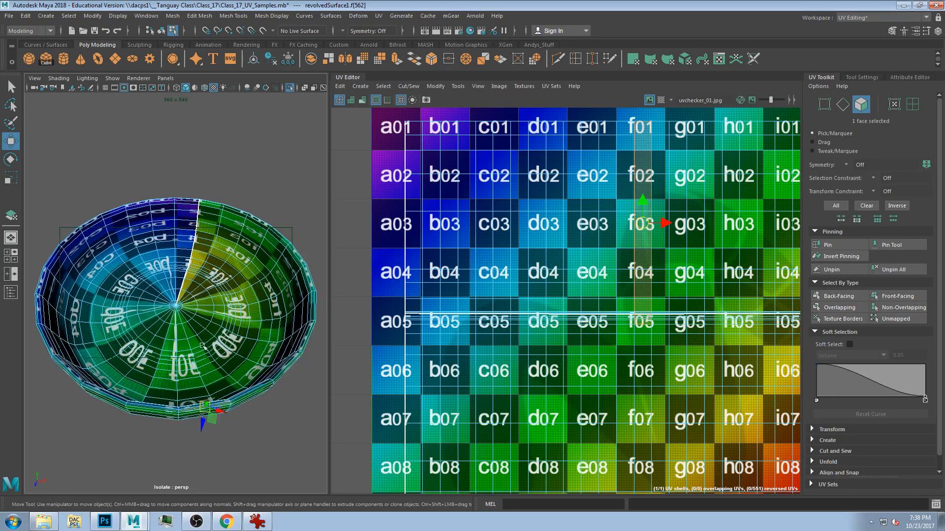
Select faces one after another across the bowl's inner wall and examine where each row sits in the UV layout
alt+right_drag(177, 453, 212, 467)
alt+drag(209, 473, 202, 423)
alt+middle_drag(201, 423, 197, 320)
alt+drag(198, 320, 212, 433)
click(211, 378)
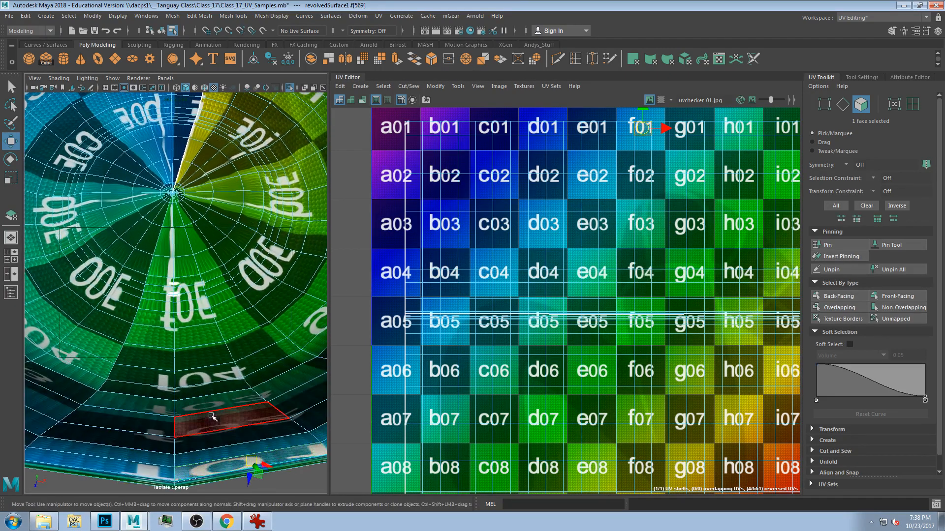
click(212, 459)
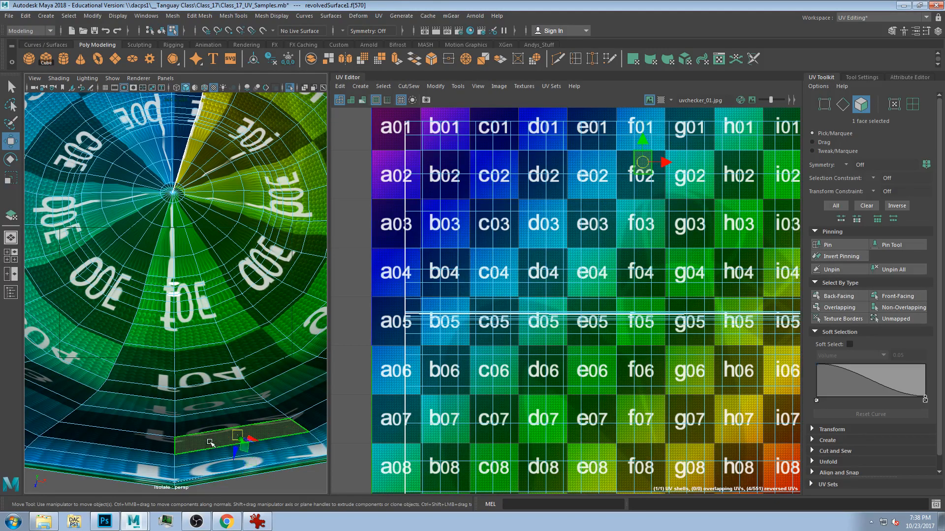
click(206, 427)
click(206, 396)
click(205, 380)
click(204, 352)
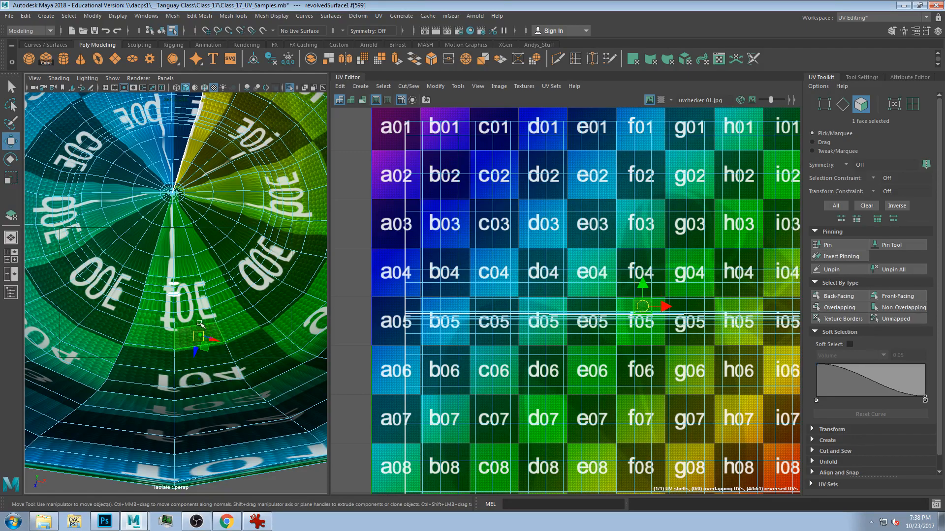
key(a)
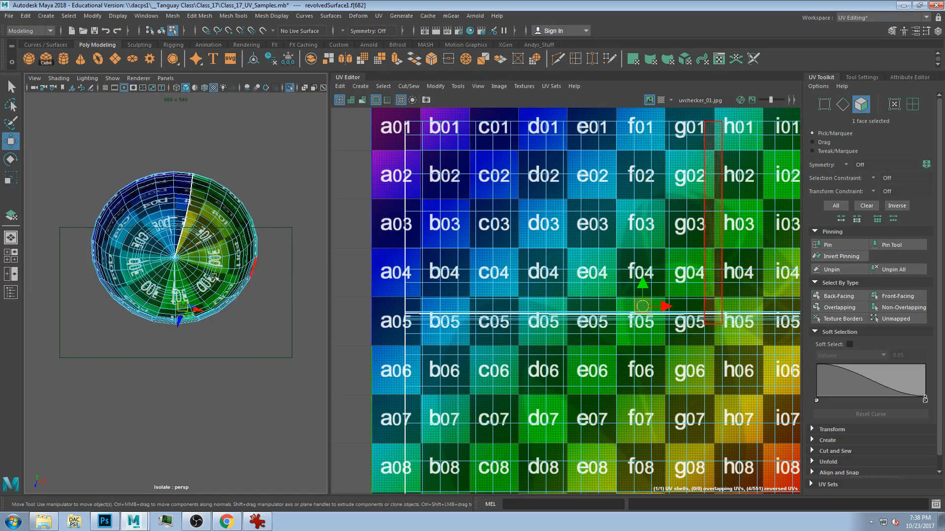
scroll(193, 295, up, 5)
scroll(192, 300, down, 5)
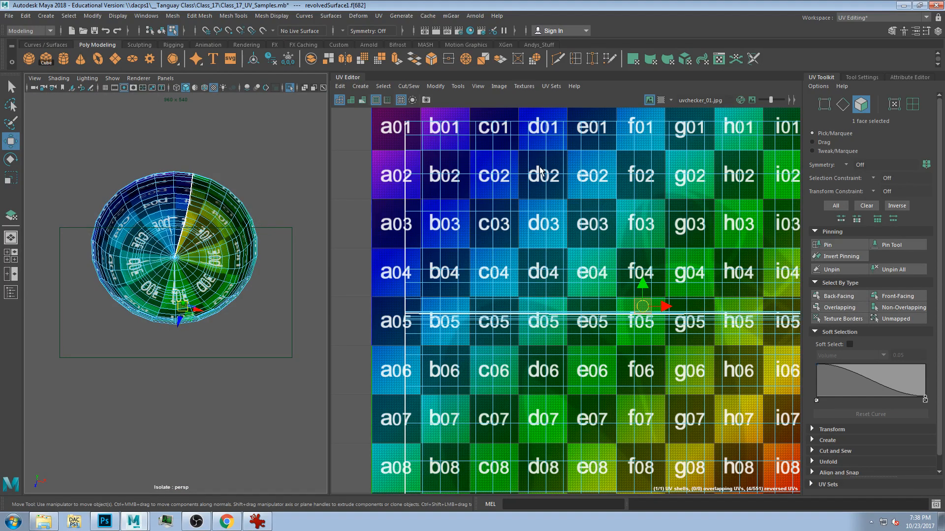
scroll(197, 295, up, 5)
scroll(192, 298, down, 3)
alt+drag(187, 463, 186, 403)
scroll(182, 303, up, 5)
scroll(163, 295, down, 3)
Undo the recent UV edits, including the scaling and vertical move of the whole shell, back to the selection of the bowl's interior edges
key(ctrl+z)
key(ctrl+z)
key(ctrl+z)
key(ctrl+z)
key(ctrl+z)
key(ctrl+z)
key(ctrl+z)
key(ctrl+z)
key(ctrl+z)
key(ctrl+z)
key(ctrl+z)
key(ctrl+z)
key(ctrl+z)
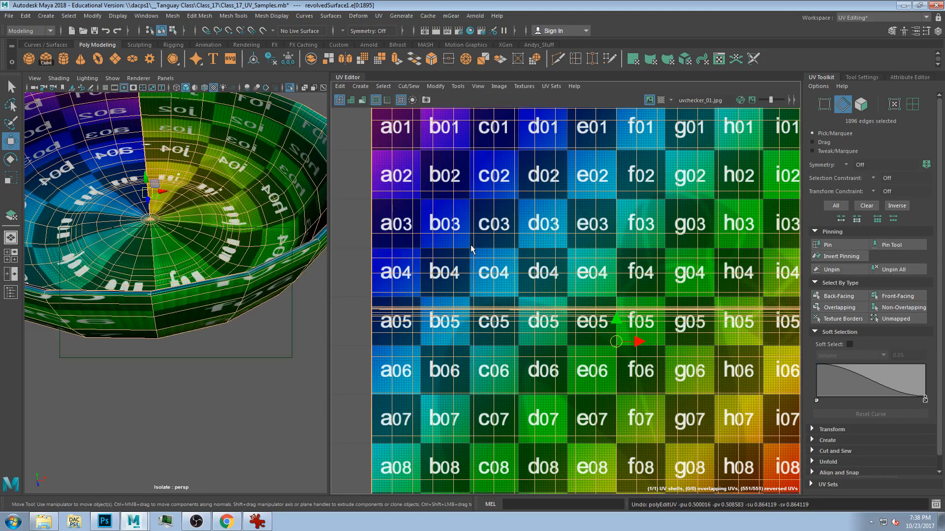
key(ctrl+z)
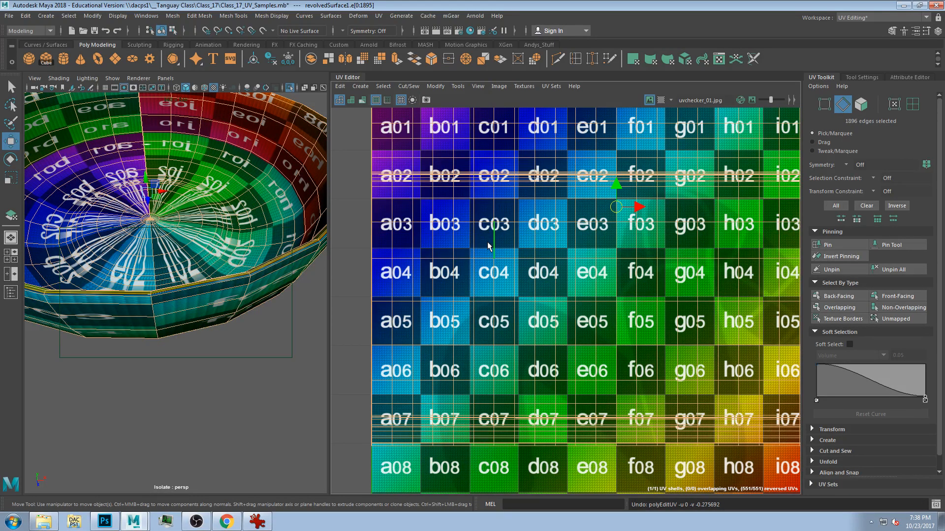
key(ctrl+z)
key(ctrl+z)
key(ctrl+z)
key(ctrl+z)
key(ctrl+z)
Try moving the selected interior edges up beyond the 0–1 square, and undo the move
scroll(520, 245, down, 2)
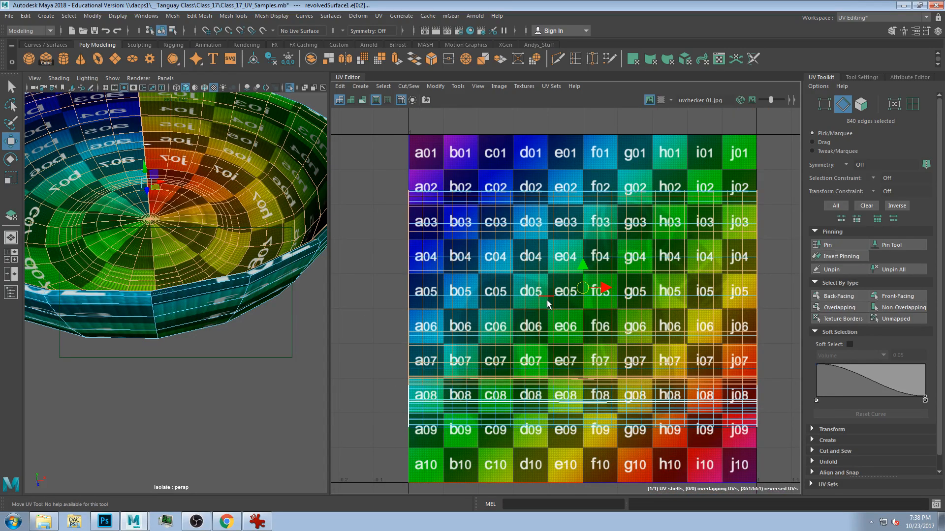
scroll(186, 251, down, 3)
alt+drag(160, 240, 213, 228)
scroll(201, 219, up, 5)
alt+middle_drag(587, 282, 564, 350)
drag(564, 349, 564, 147)
key(e)
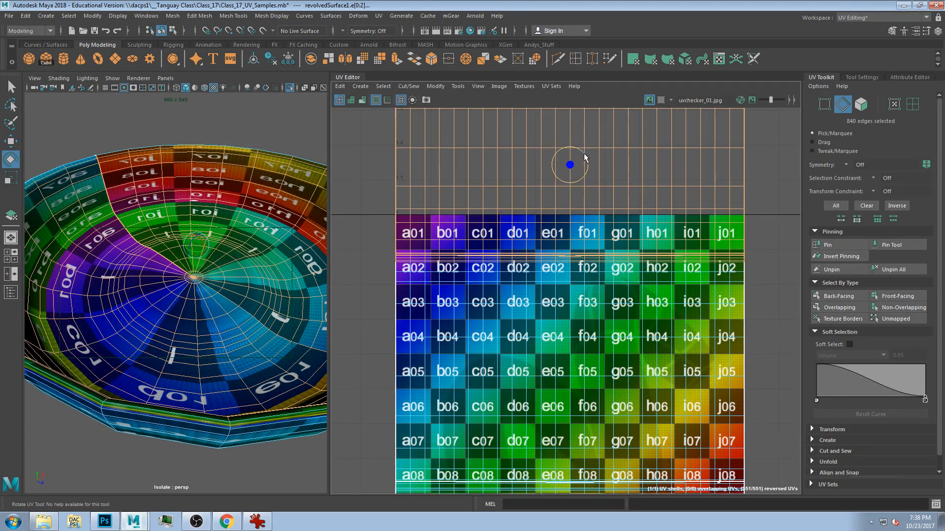
scroll(612, 203, down, 1)
alt+middle_drag(610, 223, 575, 296)
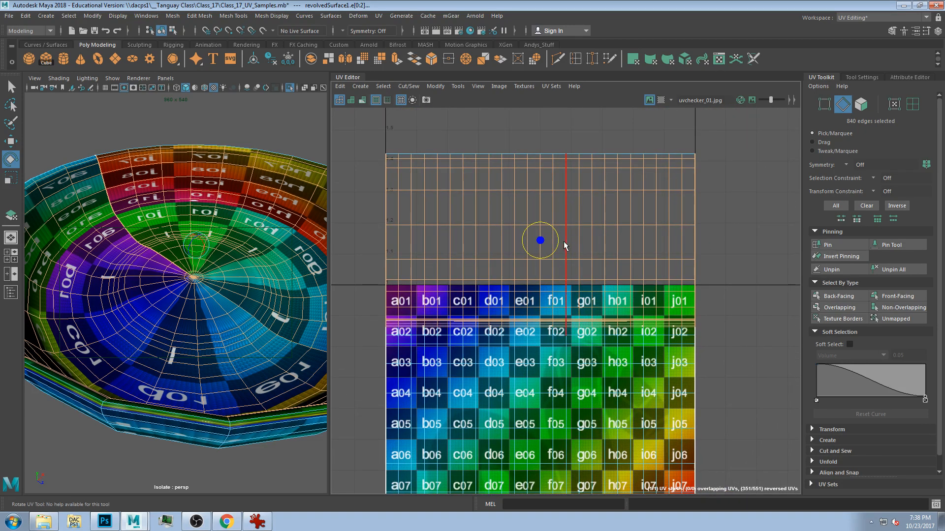
key(ctrl+z)
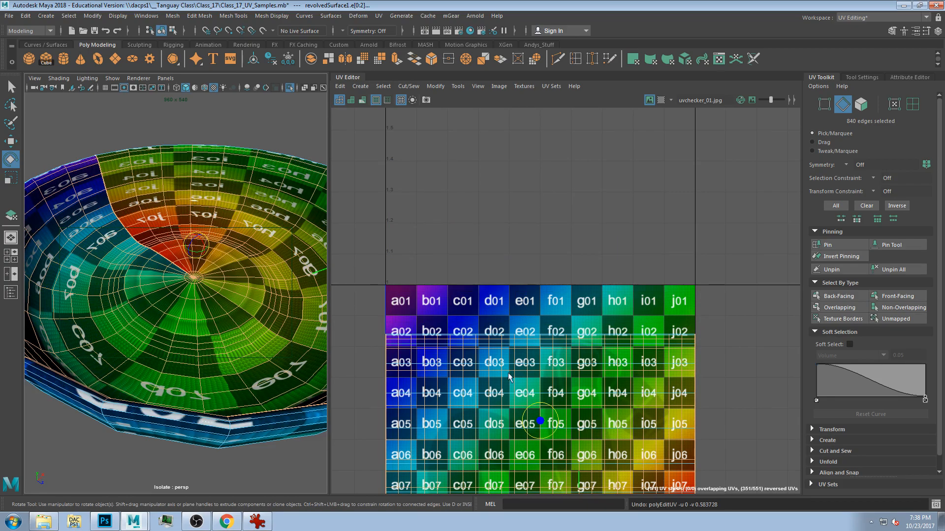
Move the selected interior edges straight up so most of them lie above the 0–1 square
key(w)
drag(541, 403, 540, 234)
mouse_move(271, 266)
alt+mouse_down()
mouse_move(258, 308)
mouse_move(246, 311)
mouse_move(271, 262)
mouse_move(275, 221)
mouse_move(288, 266)
alt+mouse_up()
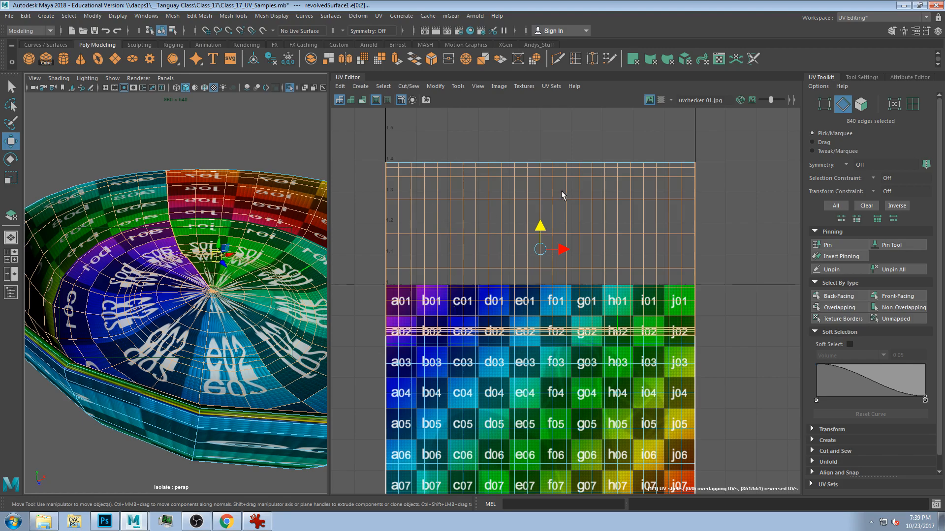
Select two edge loops near the bowl's rim one by one and move them down to around the boundary of rows 01 and 02
right_drag(460, 230, 475, 237)
key(F10)
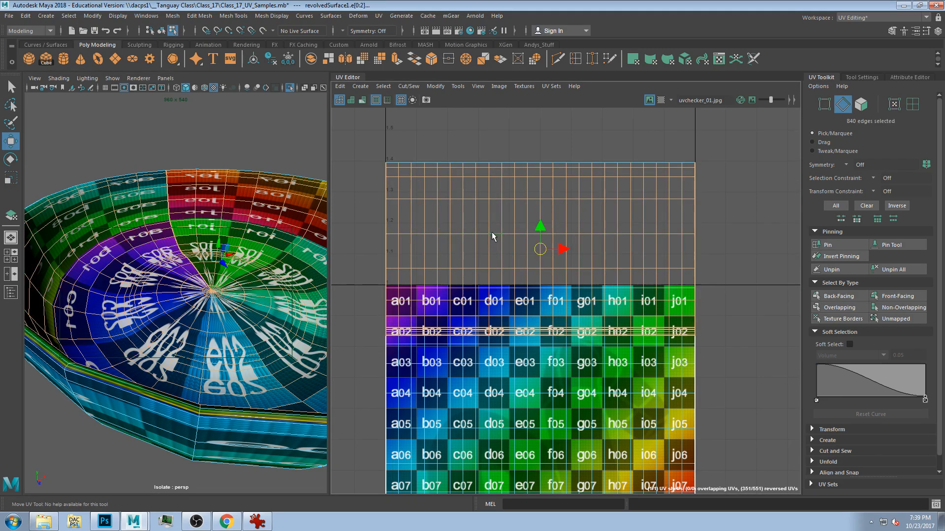
alt+drag(175, 355, 183, 336)
click(185, 337)
double_click(185, 337)
click(539, 314)
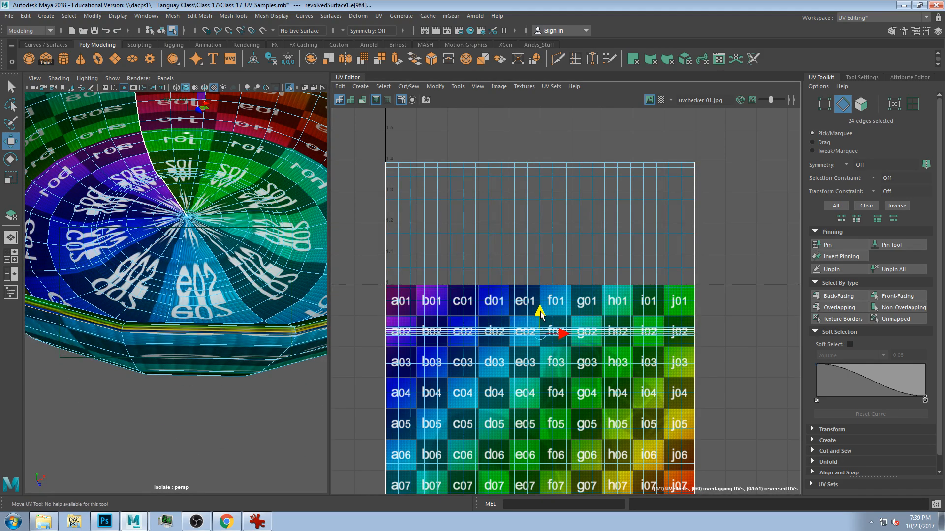
double_click(156, 323)
drag(535, 151, 536, 305)
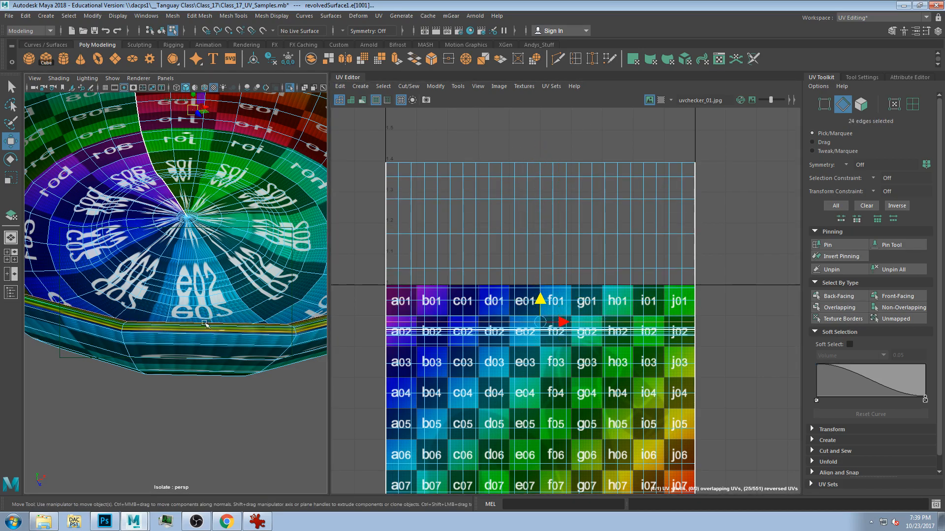
alt+drag(207, 324, 212, 374)
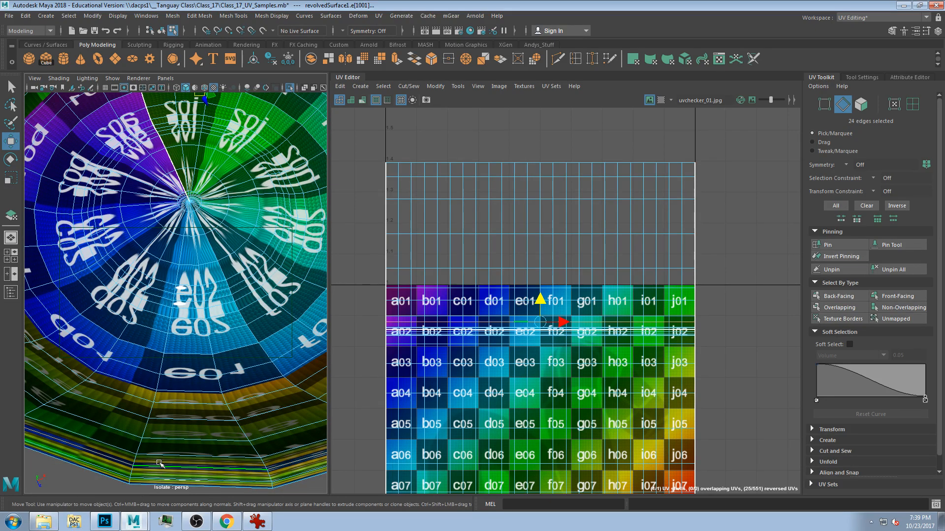
drag(545, 301, 543, 297)
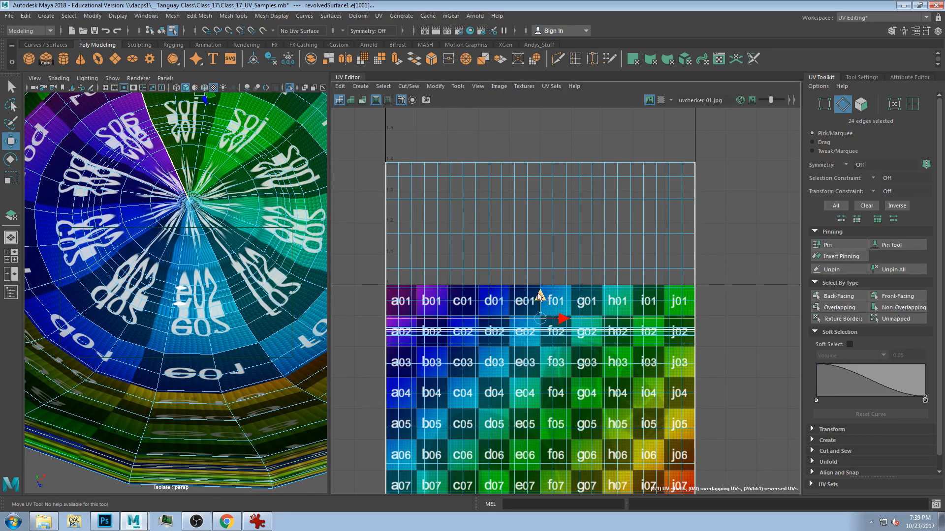
Select the next three edge loops on the bowl's inner wall one by one and move them down into the a01 to j01 row
click(176, 455)
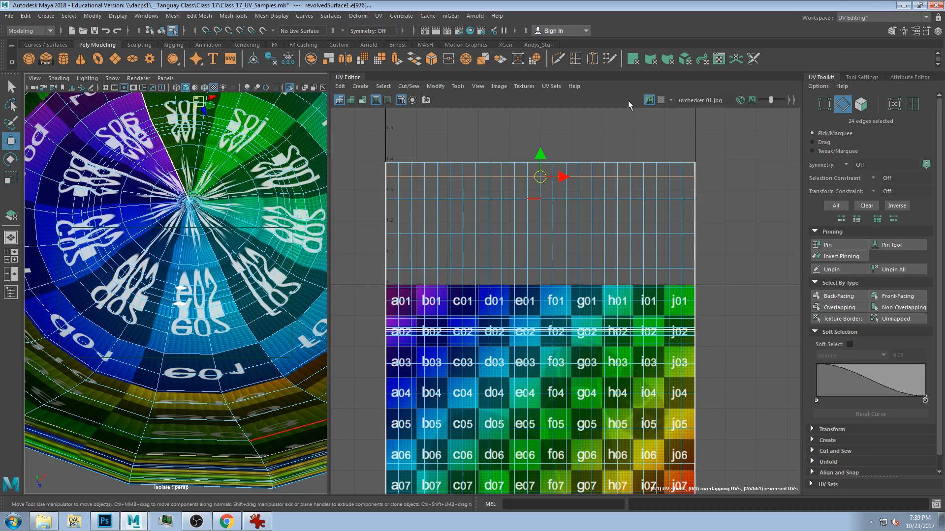
drag(539, 163, 513, 294)
double_click(195, 443)
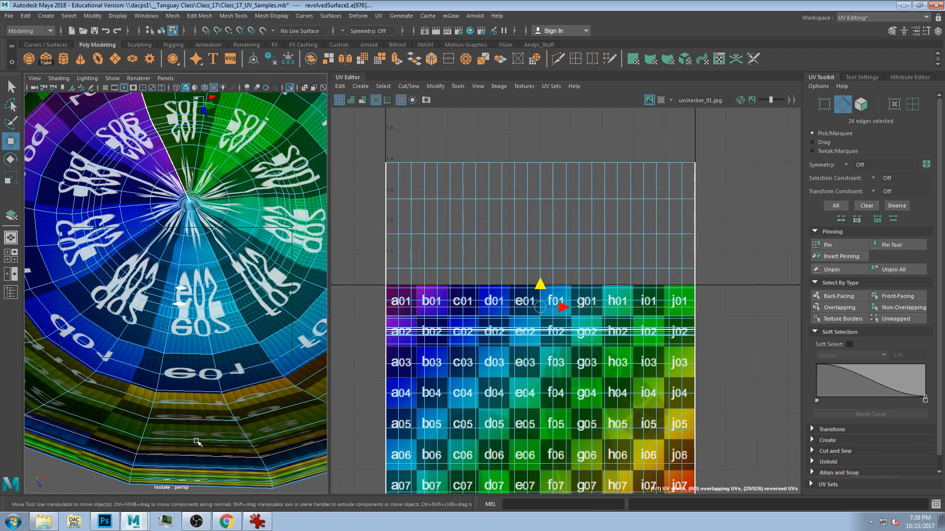
drag(540, 176, 540, 268)
double_click(178, 419)
drag(535, 217, 534, 274)
alt+drag(209, 319, 234, 432)
alt+drag(206, 394, 273, 202)
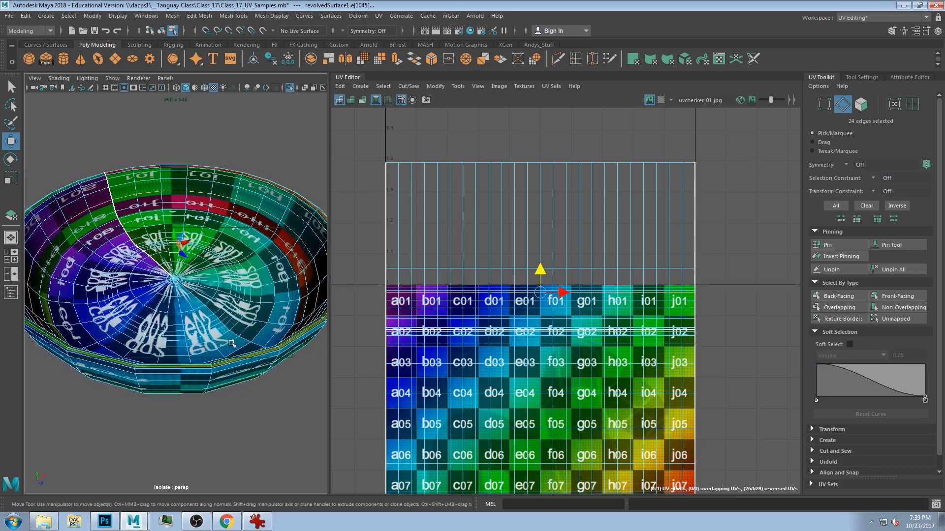
Open Hypershade and select the place2dTexture4 and uvchecker_01.jpg nodes feeding aiStandardSurface5
click(470, 31)
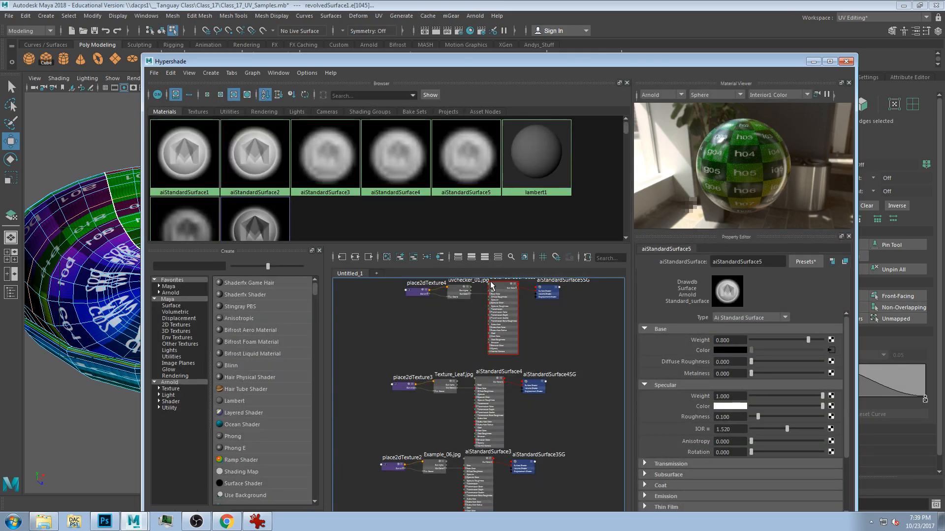
click(491, 285)
click(457, 294)
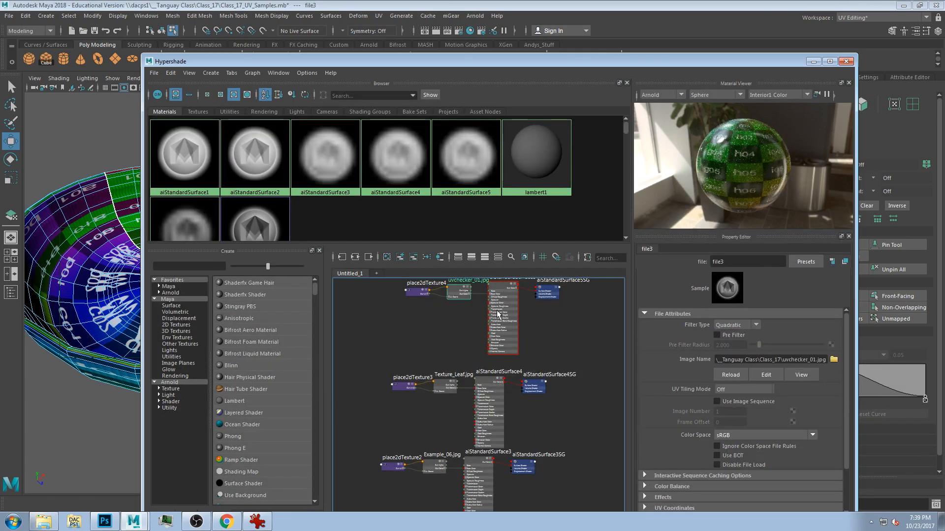
key(f)
drag(529, 351, 531, 310)
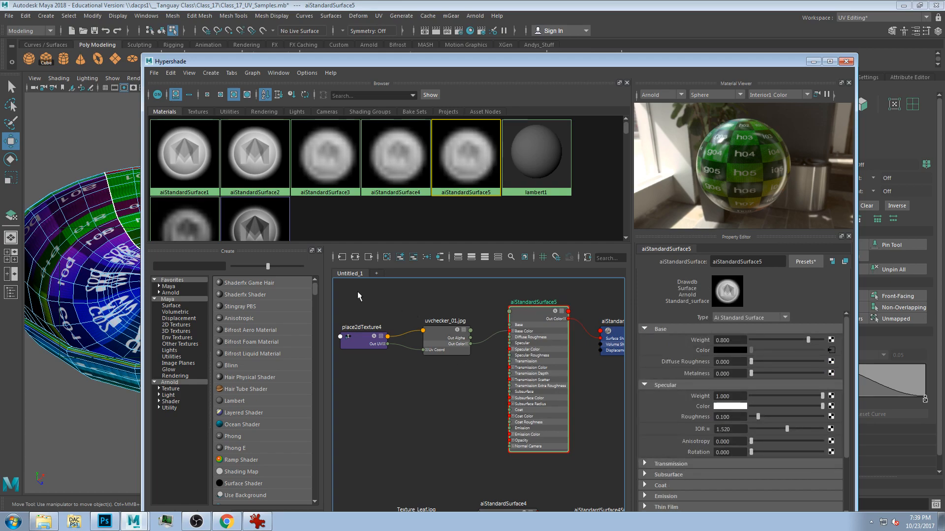
alt+middle_drag(343, 356, 356, 350)
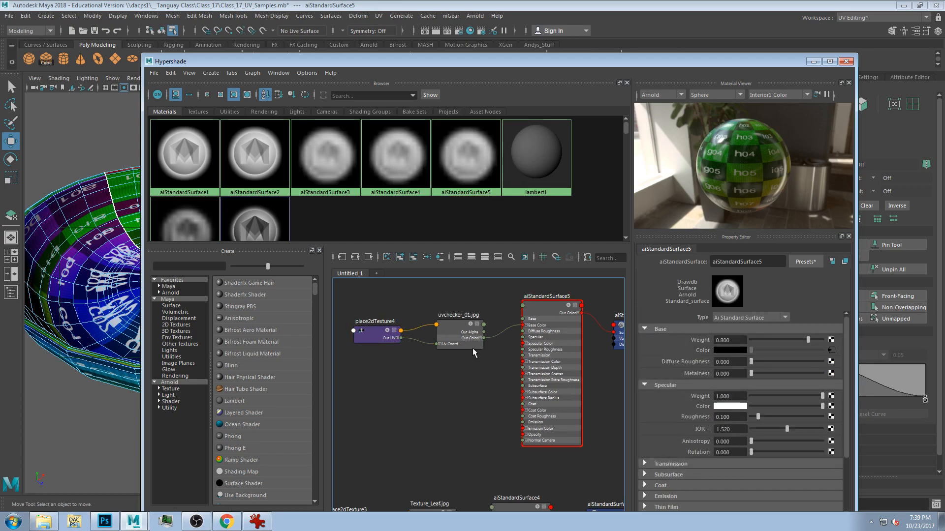
drag(344, 308, 486, 359)
click(459, 328)
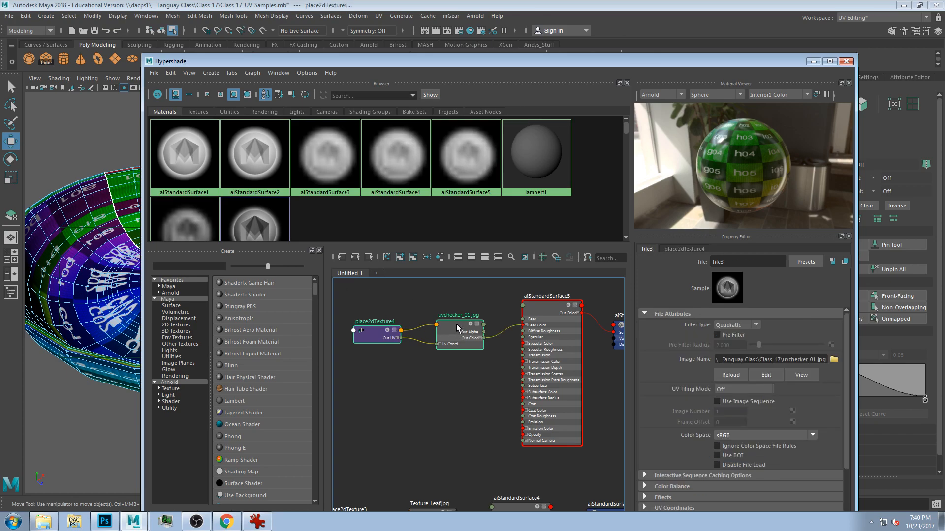
Duplicate both texture nodes, connect the copied file's Out Color to aiStandardSurface5's Base Color, and place the copied placement node beside it
key(ctrl+d)
drag(448, 443, 482, 406)
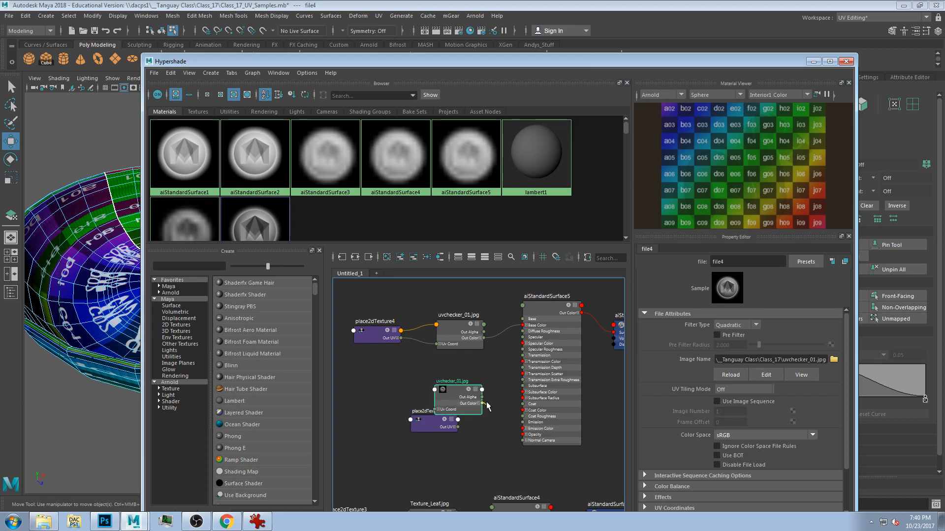
drag(516, 349, 524, 326)
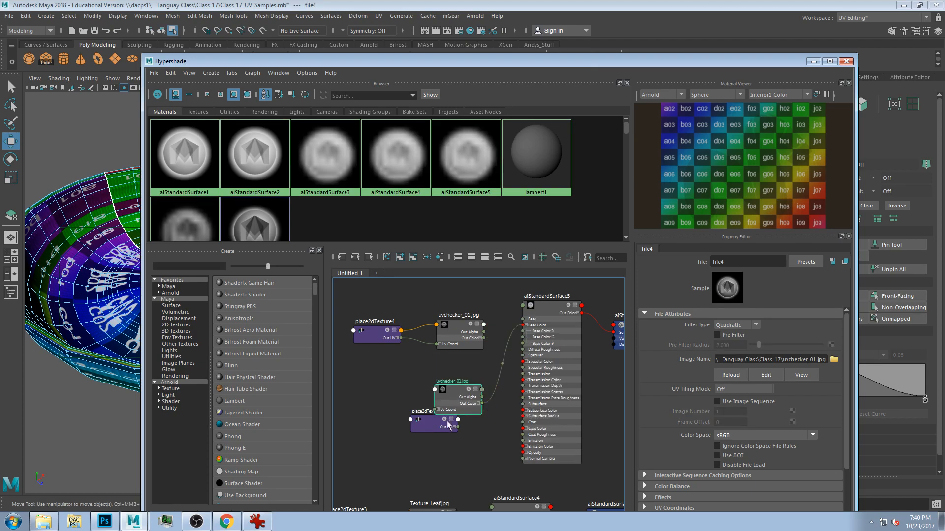
drag(418, 423, 361, 397)
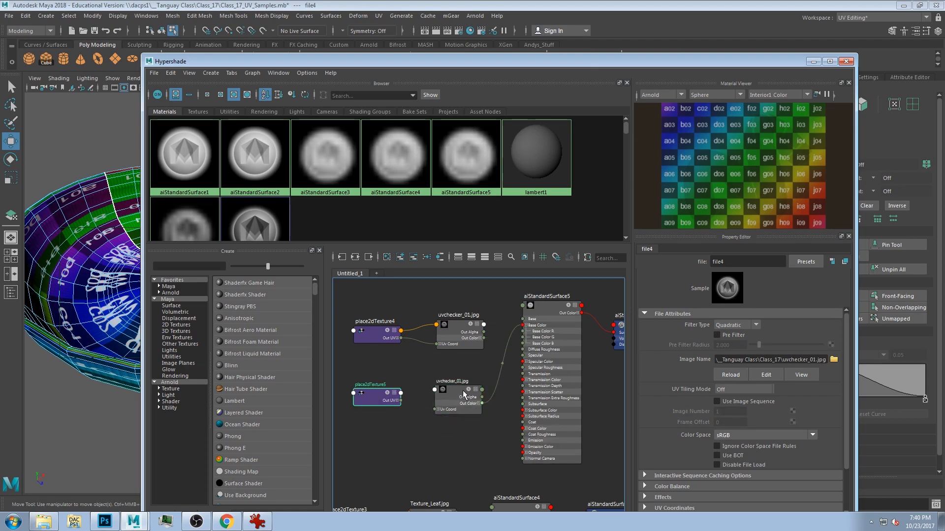
Load Texture_Marble-Stone-Background-90.jpg into the duplicated file node and move the Hypershade window aside from the bowl
click(833, 359)
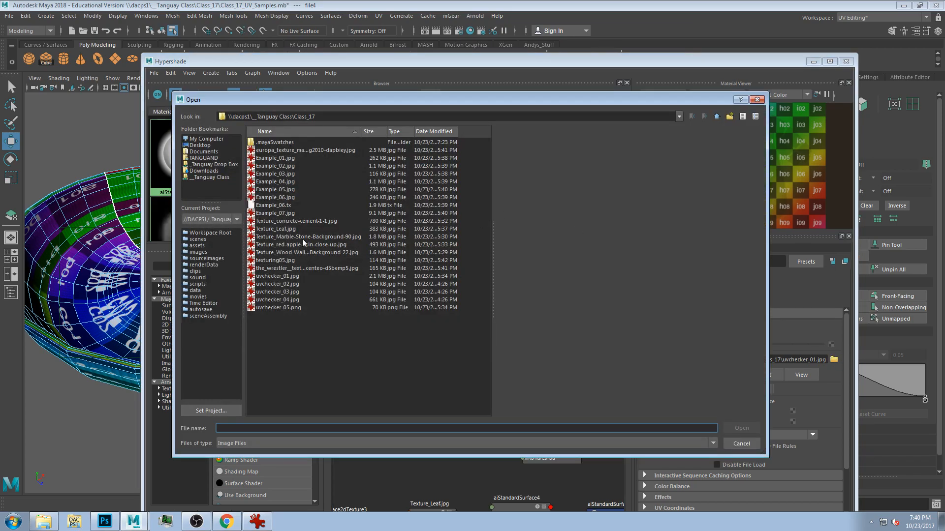
click(303, 238)
click(751, 425)
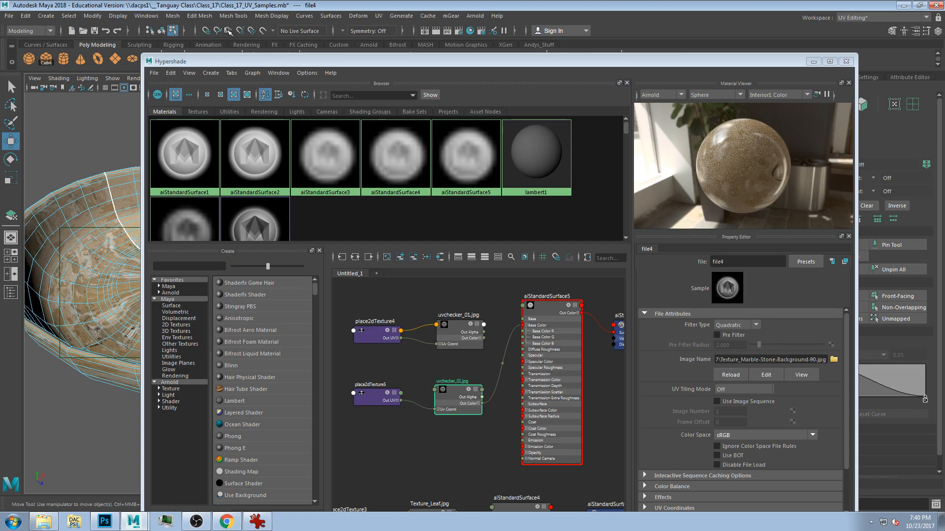
drag(210, 60, 368, 49)
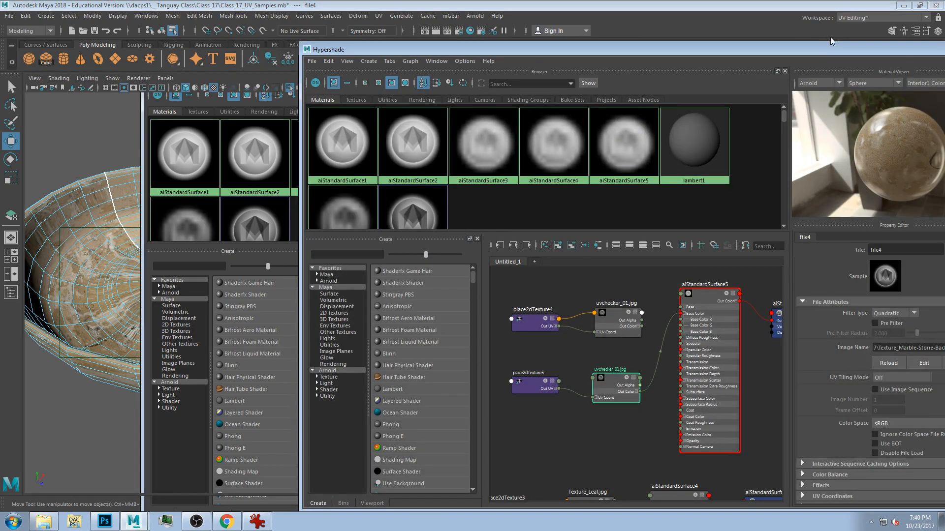
Dismiss both Hypershade windows and select a single face on the bowl's outer wall
double_click(774, 50)
click(766, 91)
alt+drag(275, 359, 209, 333)
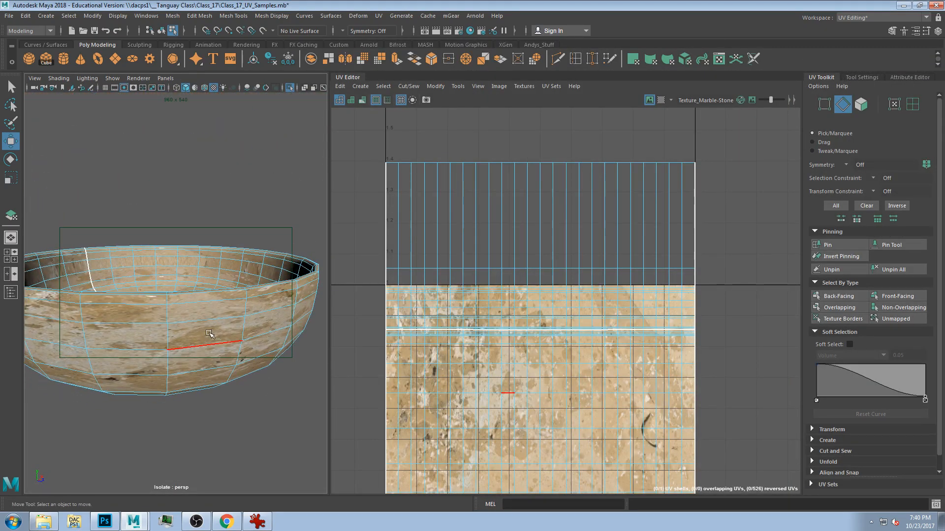
key(F11)
click(209, 334)
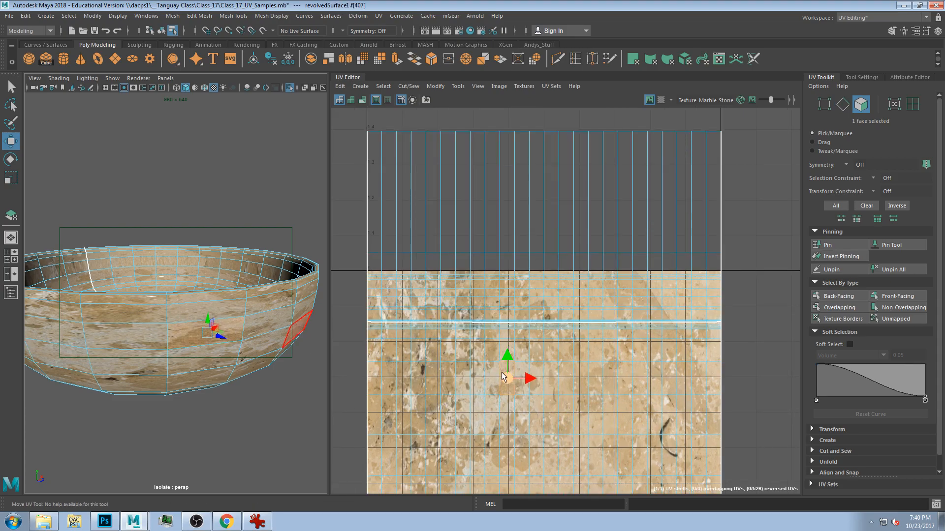
scroll(506, 389, up, 3)
scroll(502, 391, up, 2)
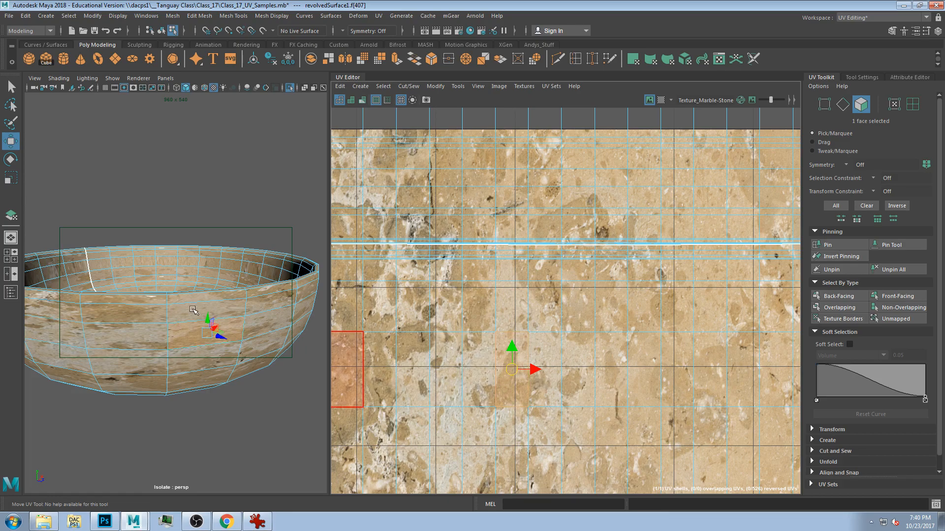
Select three faces up the bowl's outer wall toward the rim and locate them in the UV layout
alt+drag(196, 311, 175, 356)
shift+click(172, 353)
shift+click(171, 354)
alt+drag(212, 314, 200, 365)
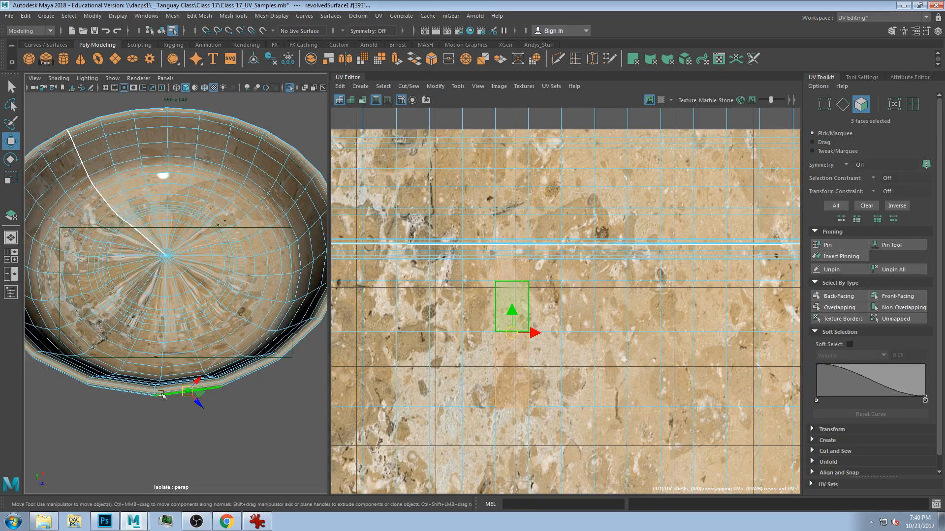
scroll(172, 402, up, 3)
alt+drag(171, 401, 182, 320)
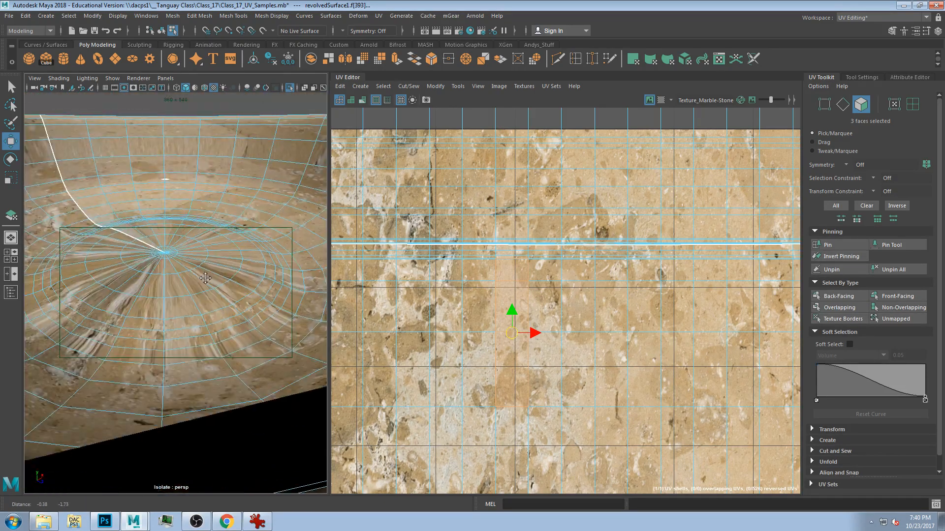
scroll(215, 313, down, 3)
click(210, 300)
ctrl+click(204, 293)
shift+click(203, 279)
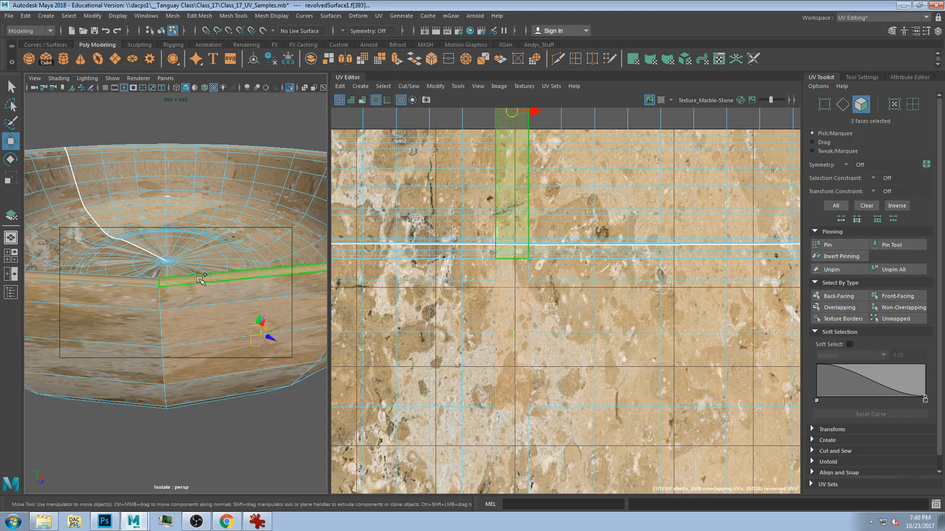
alt+middle_drag(552, 213, 556, 236)
alt+drag(197, 312, 197, 364)
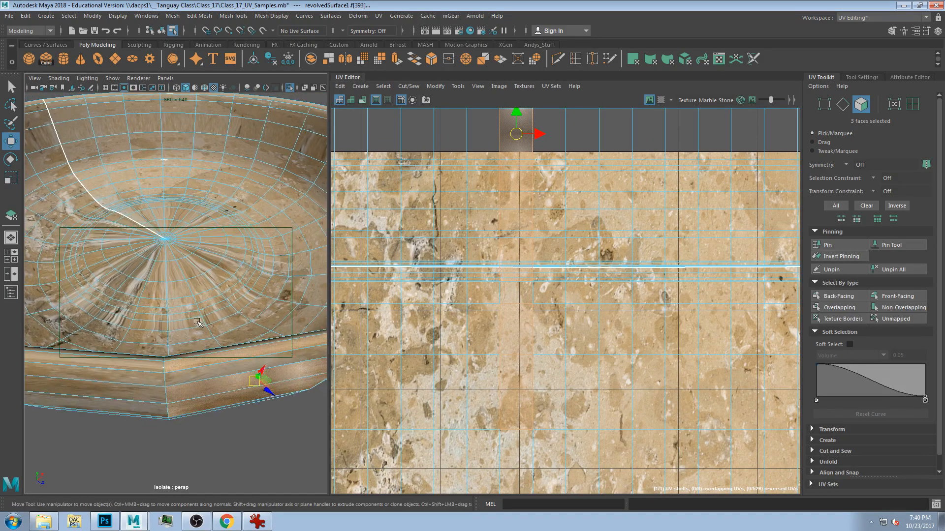
Select the edge loop along the bowl's rim and move its UVs down from the top of the shell onto the marble image
key(F10)
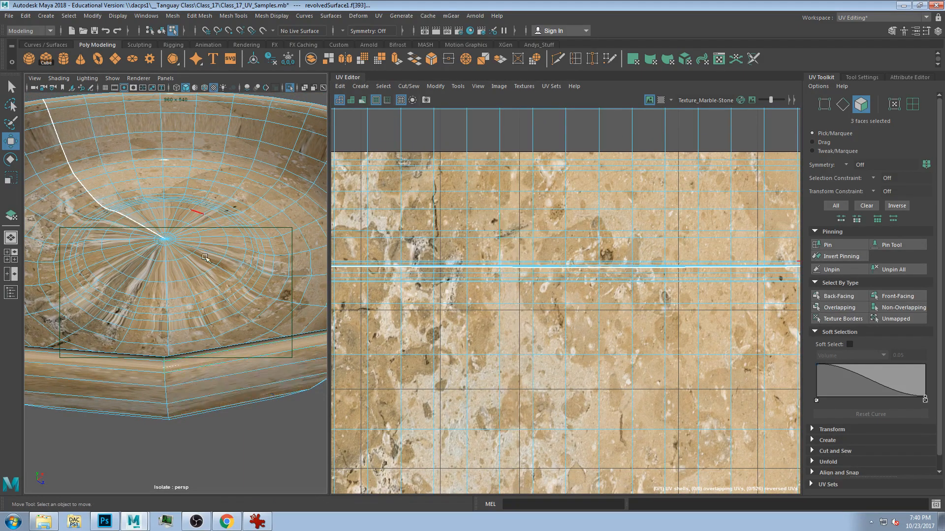
double_click(195, 367)
double_click(194, 357)
scroll(555, 268, down, 5)
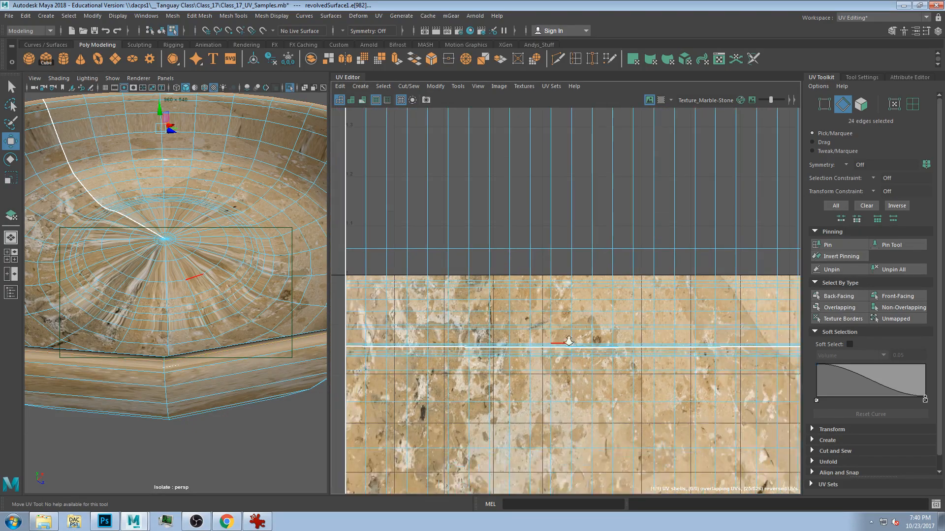
drag(578, 167, 582, 330)
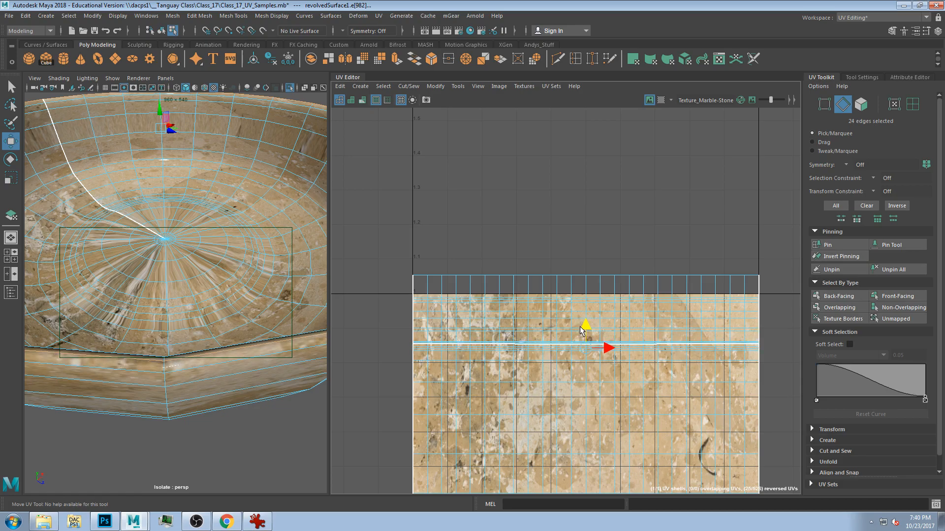
Select an edge loop on the upper part of the bowl's inner wall for moving in the UV Editor
alt+drag(283, 338, 276, 355)
alt+right_drag(276, 355, 234, 344)
alt+drag(235, 344, 211, 339)
alt+right_drag(211, 340, 226, 354)
alt+drag(225, 392, 211, 298)
scroll(630, 334, down, 1)
alt+drag(93, 270, 336, 334)
scroll(234, 211, up, 4)
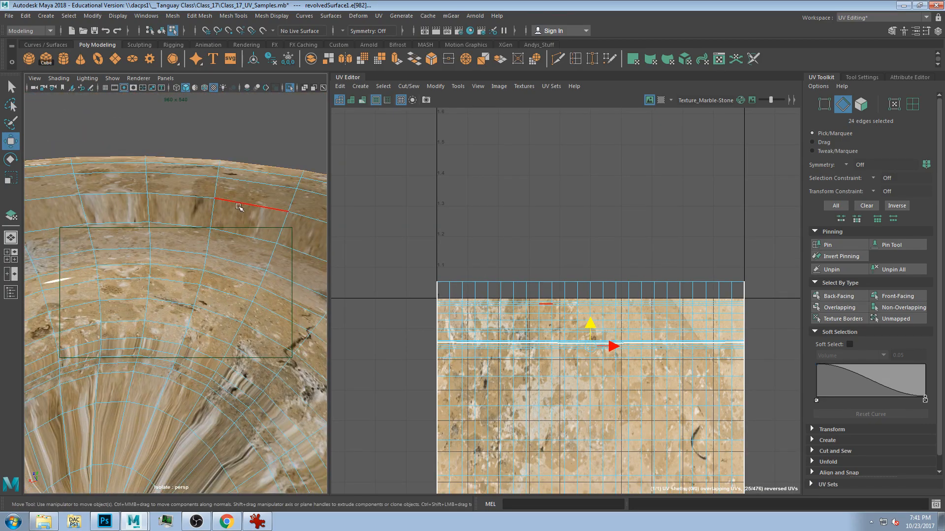
alt+drag(234, 212, 225, 204)
double_click(219, 232)
key(w)
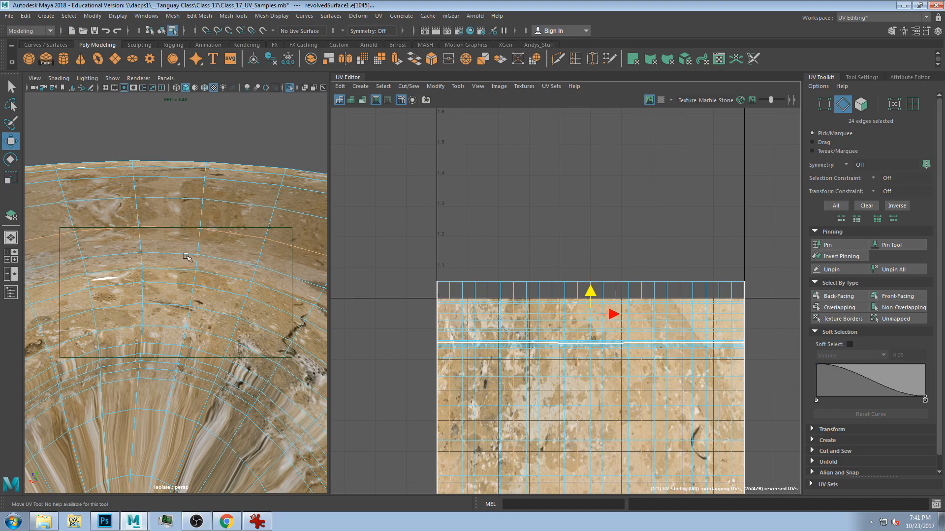
click(594, 266)
Grow the edge selection outward from the bowl's centre, shrink it by one ring, and move these UVs well above the marble image
alt+middle_drag(219, 387, 242, 297)
key(shift+period)
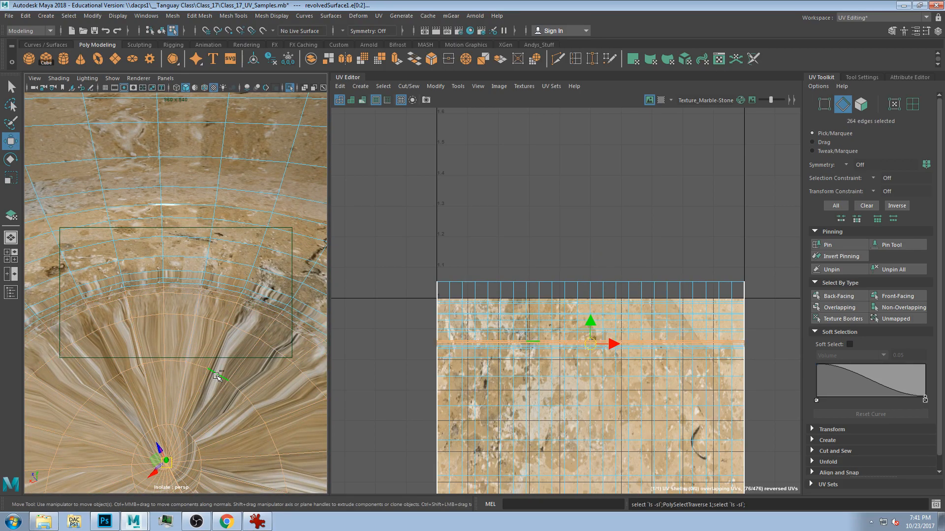
key(shift+period)
key(shift+period)
key(shift+period)
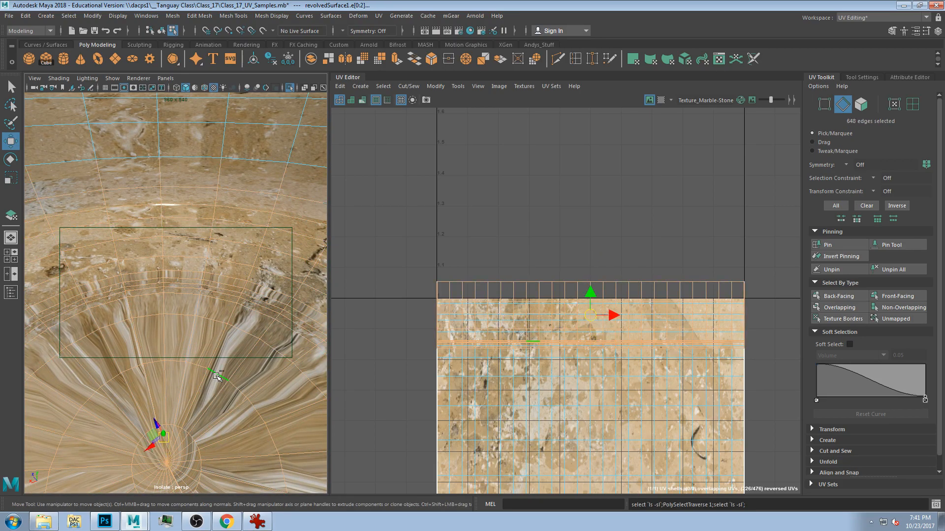
key(shift+comma)
drag(590, 293, 590, 139)
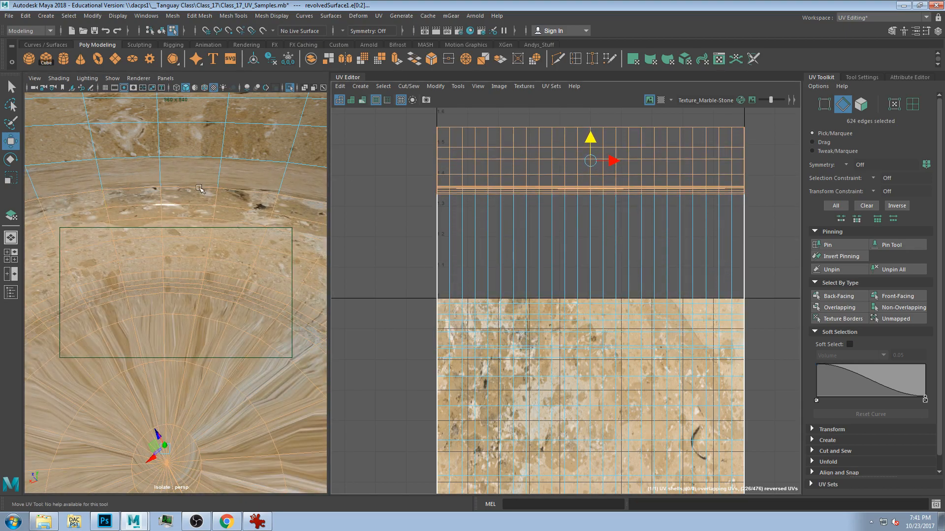
Move the two topmost edge loops of the raised UV block down one at a time to just above the marble image
double_click(226, 191)
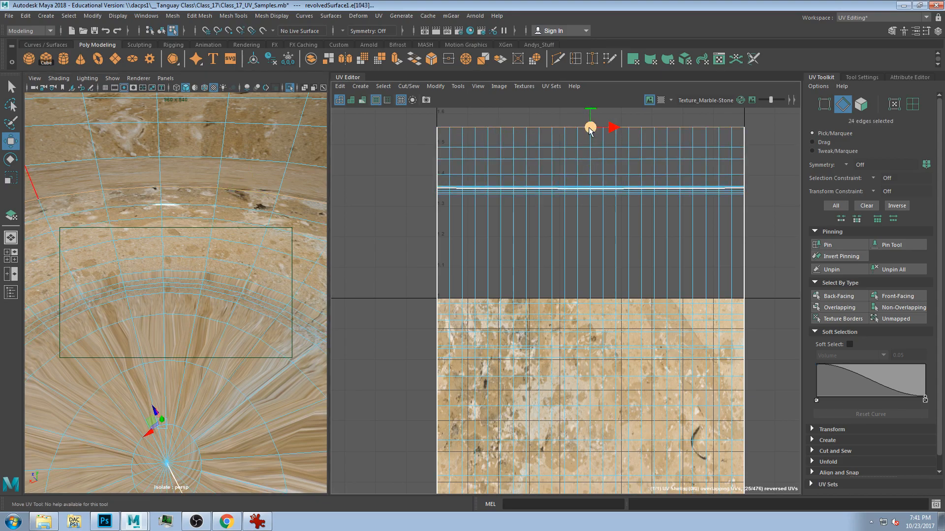
alt+middle_drag(590, 128, 584, 160)
drag(584, 148, 583, 306)
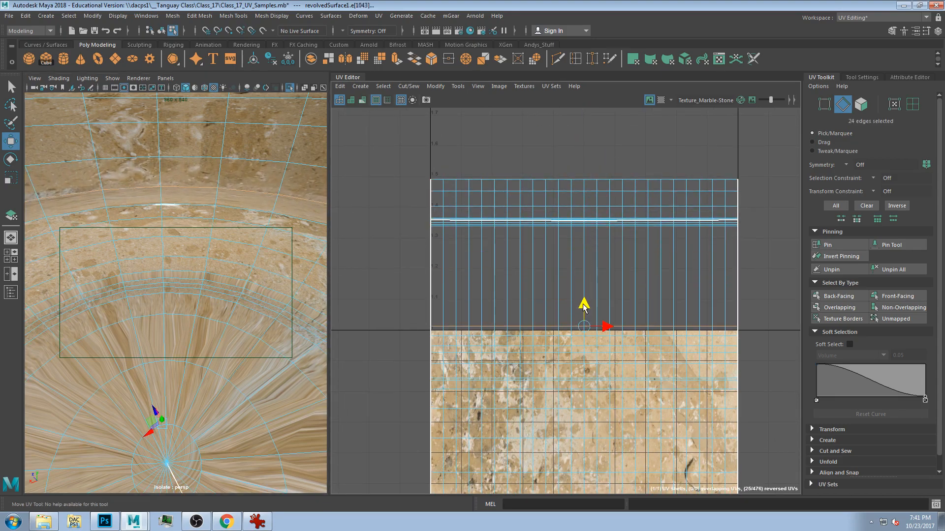
key(ctrl+z)
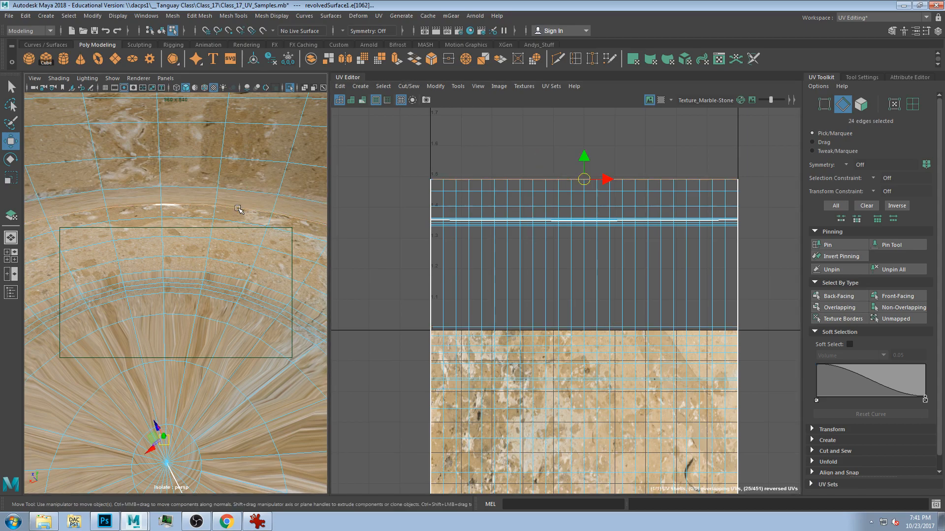
drag(585, 159, 582, 305)
Move the next two edge loops of the raised UV block down, stacking each above the previously lowered ones
double_click(226, 221)
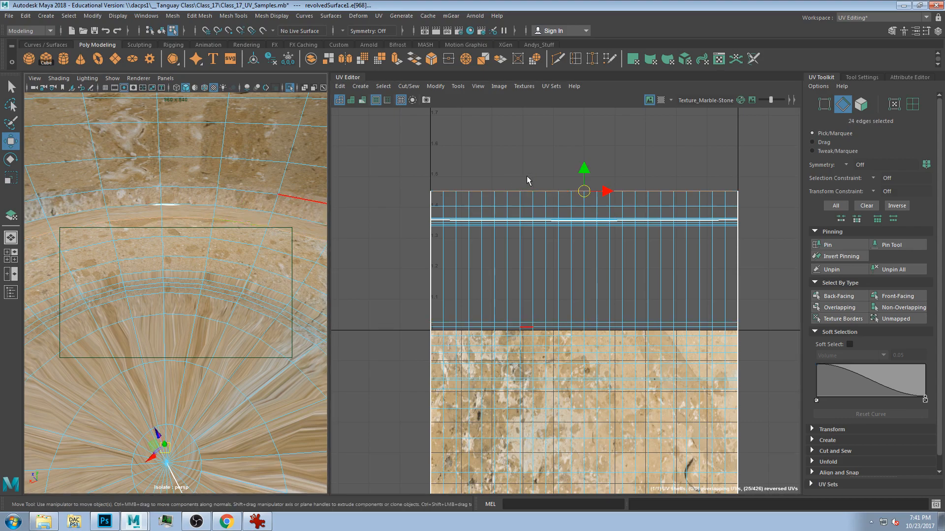
drag(583, 171, 584, 295)
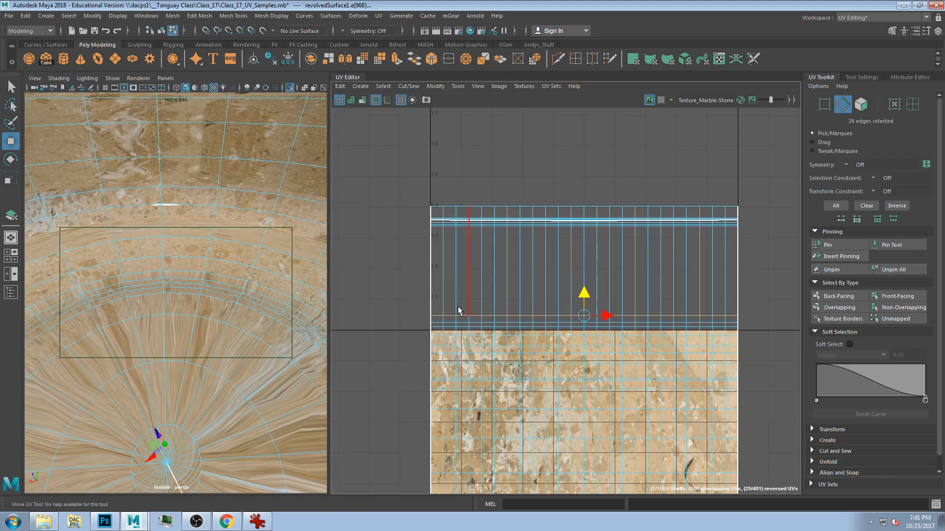
double_click(233, 242)
drag(584, 183, 584, 291)
Nudge the selected edge loop's UVs slightly down and inspect the texture stretching on the bowl's inside up close
scroll(255, 229, down, 5)
alt+drag(211, 213, 197, 283)
scroll(173, 258, up, 5)
alt+middle_drag(525, 306, 499, 236)
alt+drag(198, 211, 283, 210)
drag(558, 222, 558, 226)
alt+middle_drag(72, 411, 127, 315)
alt+right_drag(128, 315, 182, 295)
scroll(514, 244, down, 1)
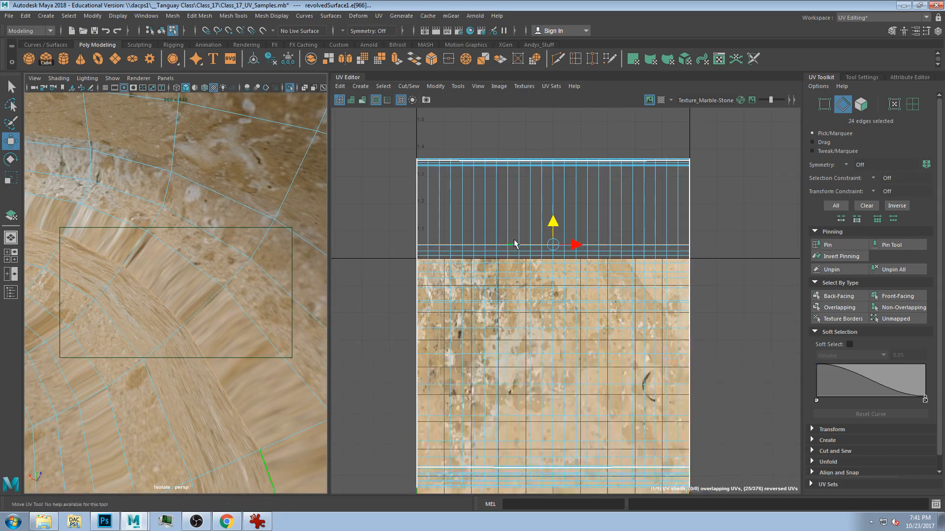
scroll(541, 248, up, 5)
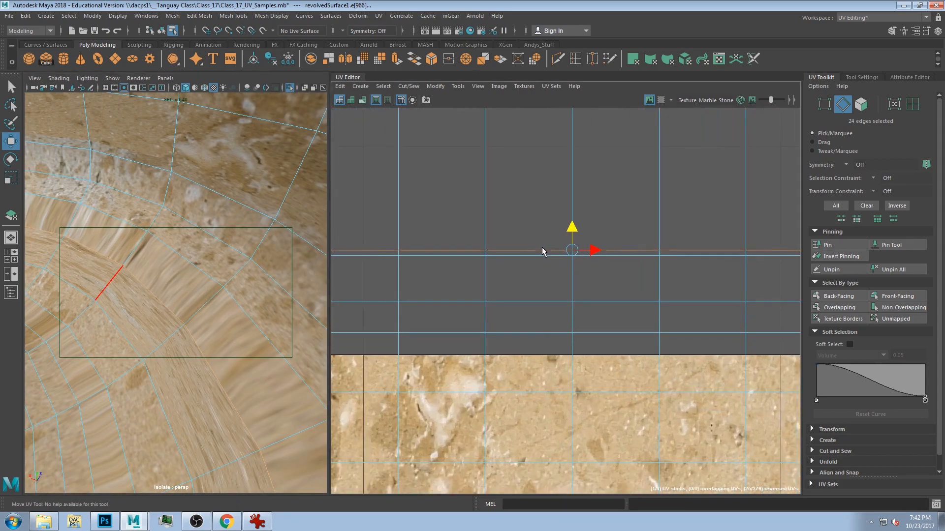
scroll(541, 250, up, 5)
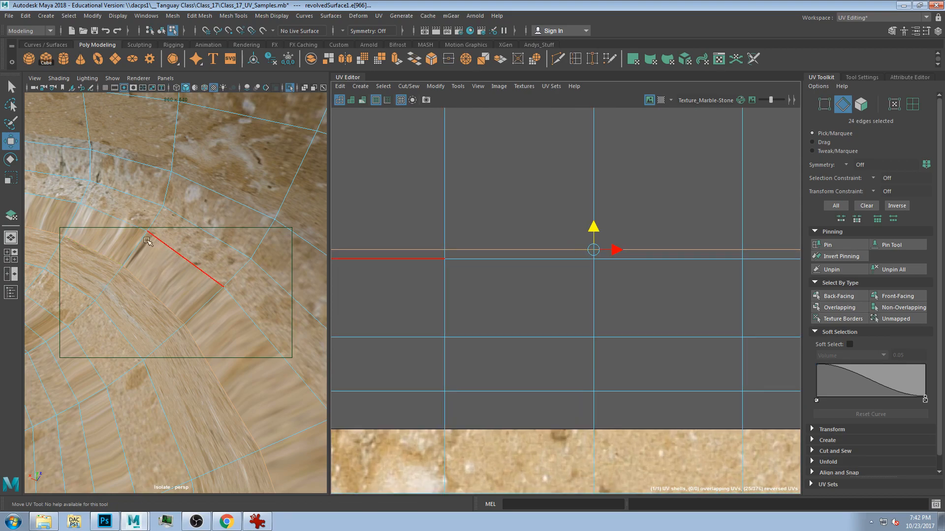
Try to scale the stretched inner-wall face's UVs vertically, and undo the scaling
key(F11)
click(161, 270)
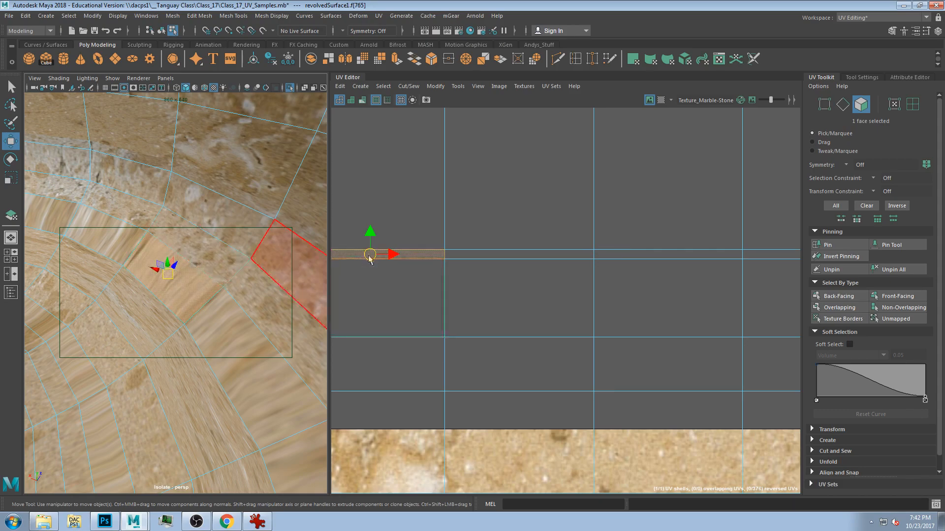
alt+middle_drag(393, 259, 555, 279)
alt+drag(165, 253, 209, 262)
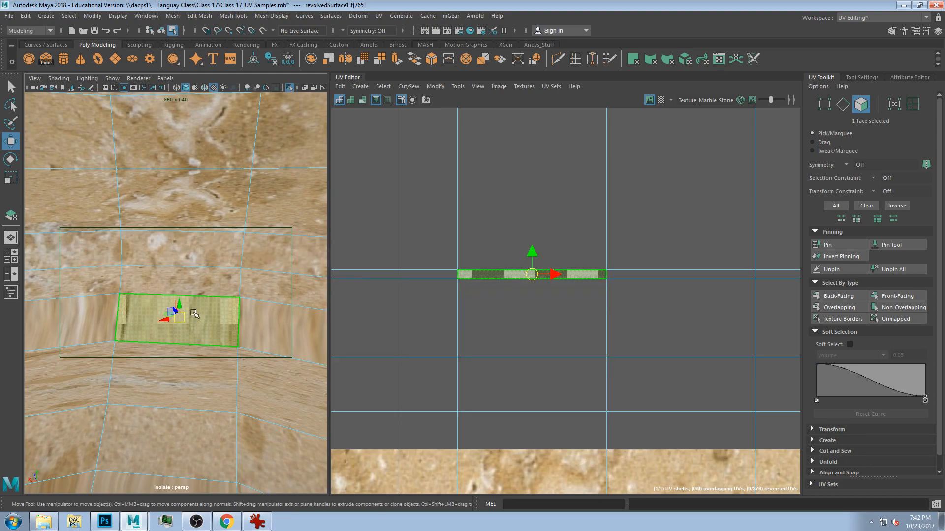
alt+drag(194, 313, 196, 299)
key(r)
drag(532, 253, 534, 172)
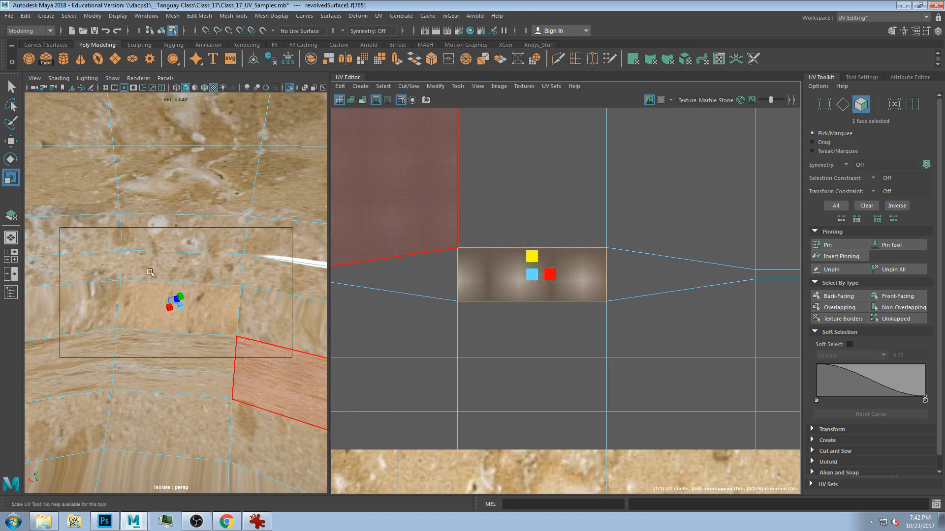
key(ctrl+z)
Select the edge loop above the narrow UV row and move it up to widen that row
alt+right_drag(580, 316, 544, 305)
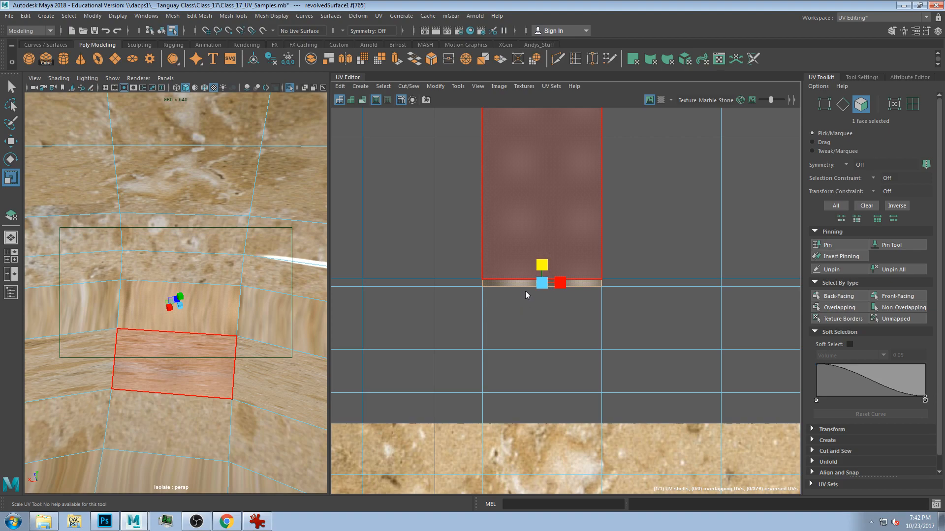
double_click(510, 272)
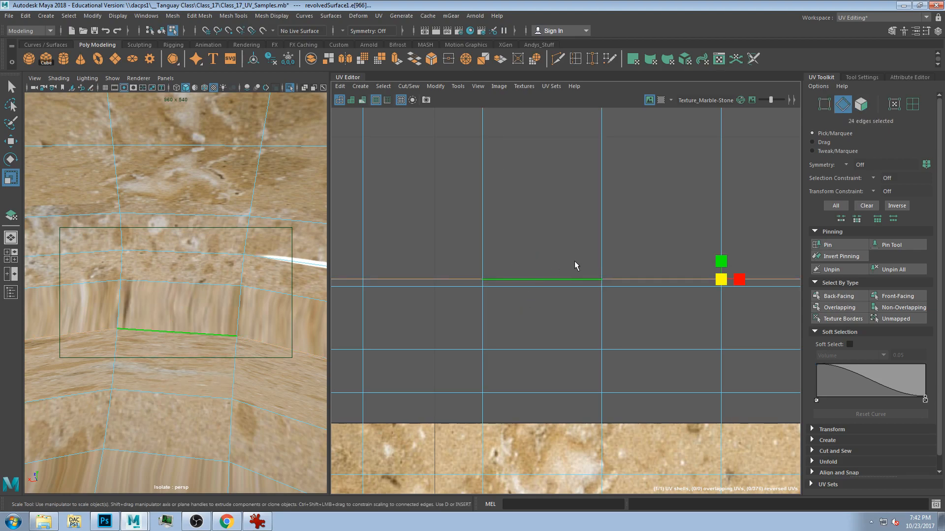
key(w)
drag(722, 260, 729, 219)
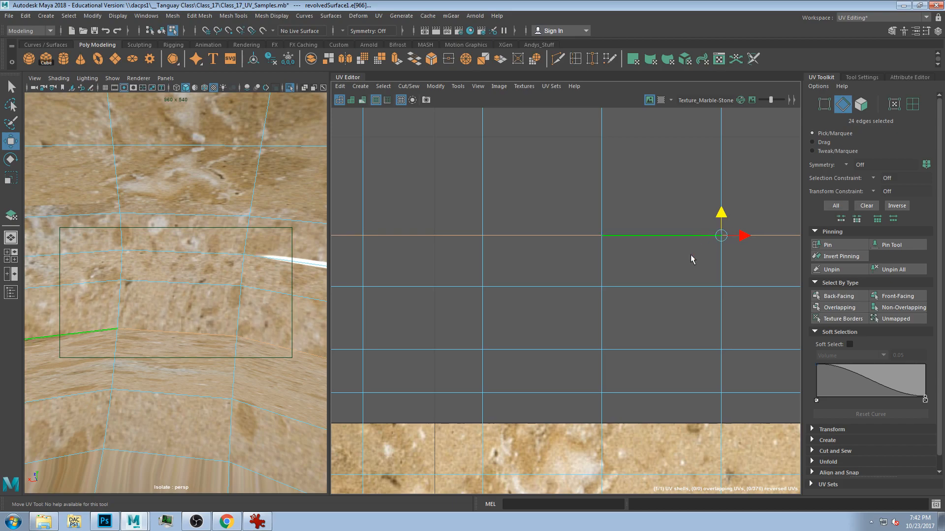
Select the edge loop directly below and move it slightly down, reviewing the texture spacing around the whole bowl
scroll(645, 293, down, 1)
click(643, 287)
mouse_move(719, 269)
mouse_down()
mouse_move(723, 292)
mouse_move(725, 272)
mouse_move(726, 281)
mouse_up()
scroll(280, 270, down, 4)
alt+drag(280, 270, 297, 303)
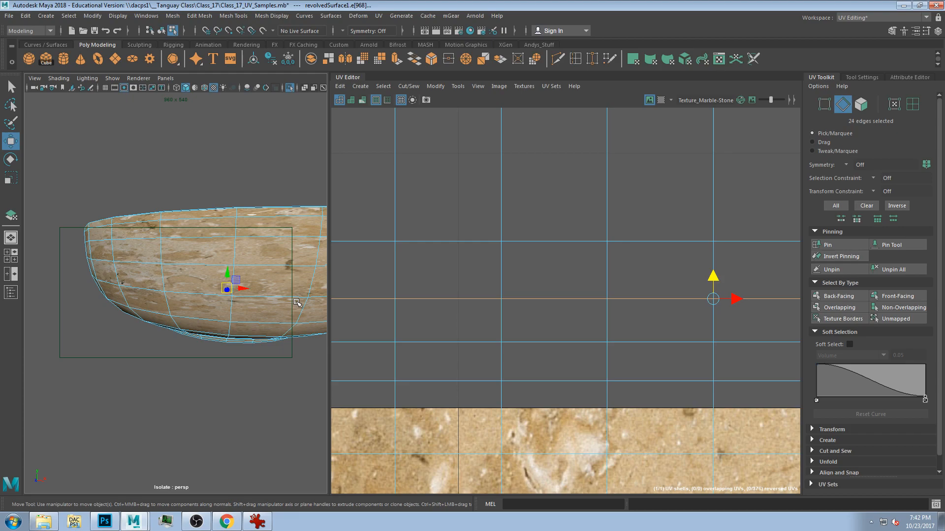
alt+drag(167, 280, 201, 322)
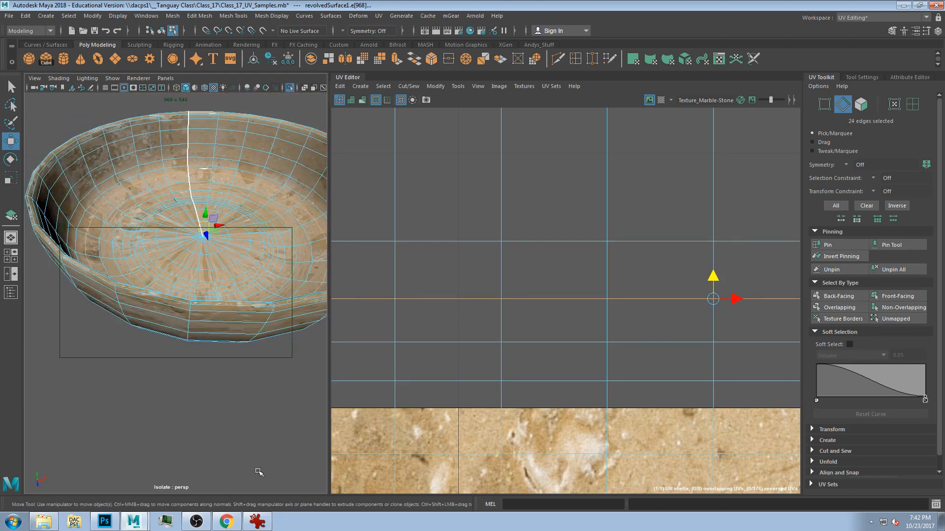
Switch to IrfanView and step one image forward and back to show uvchecker_02.jpg
click(258, 520)
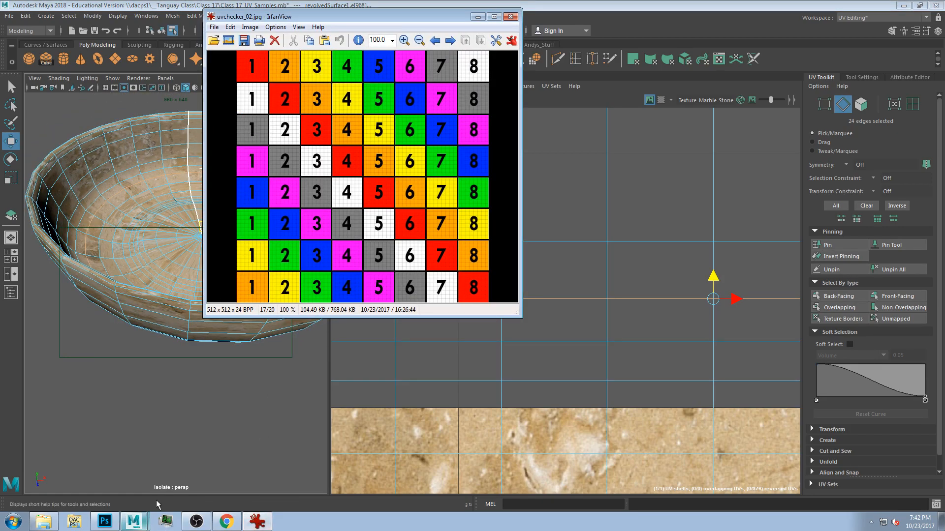
click(451, 41)
click(435, 41)
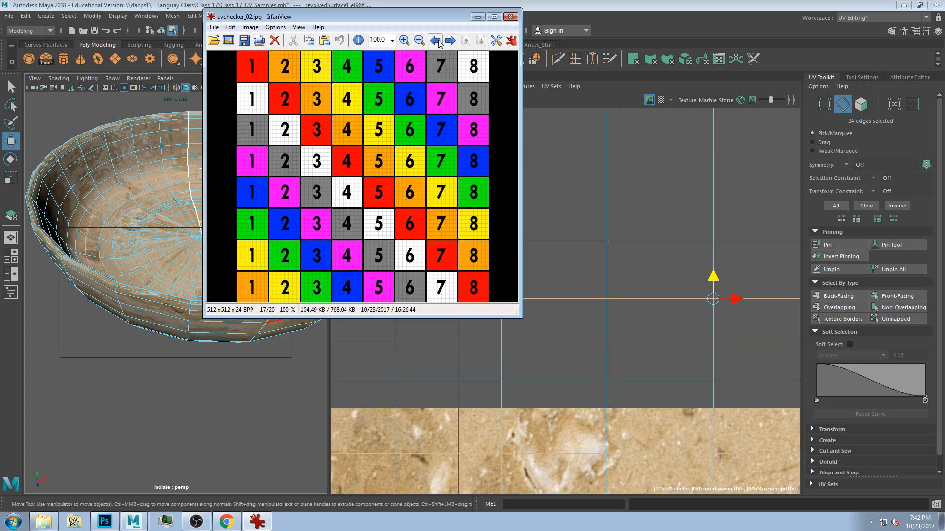
Look through the installed programs, switch back to Maya and examine the texture stretching inside the bowl
click(13, 522)
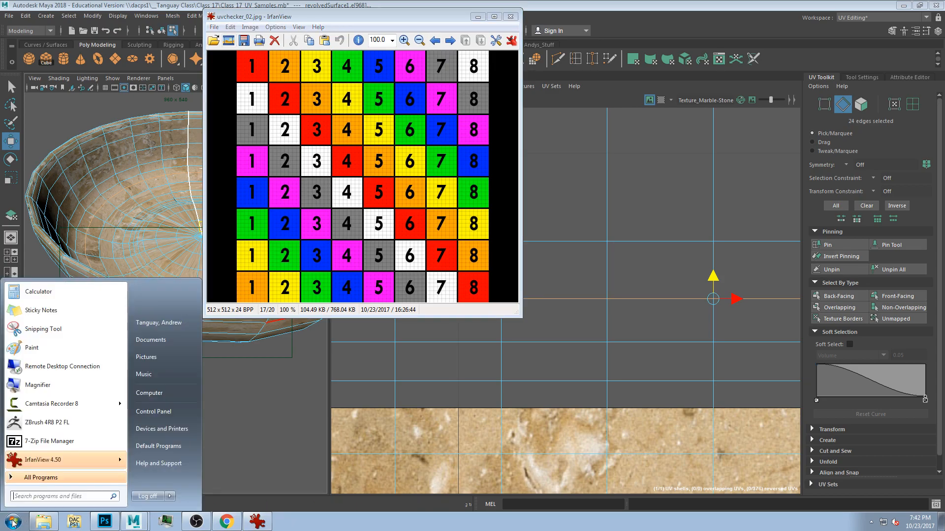
click(84, 480)
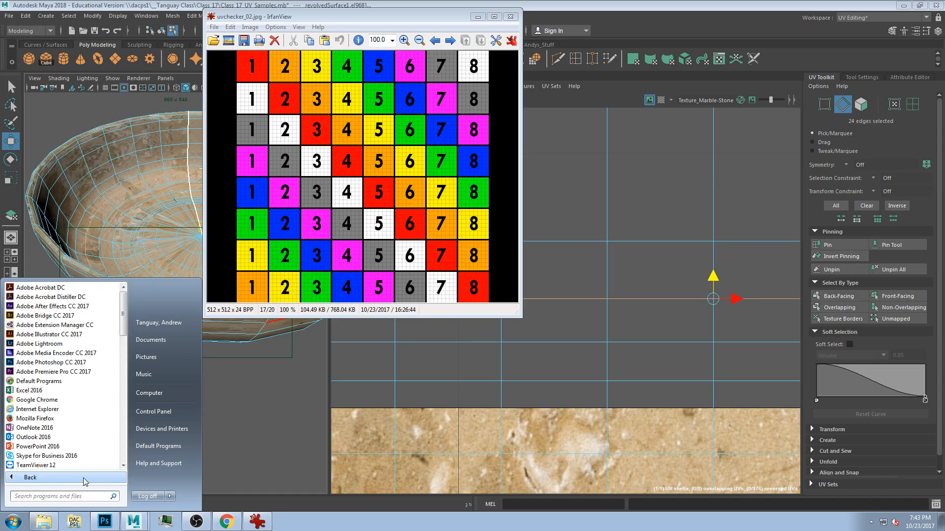
click(288, 10)
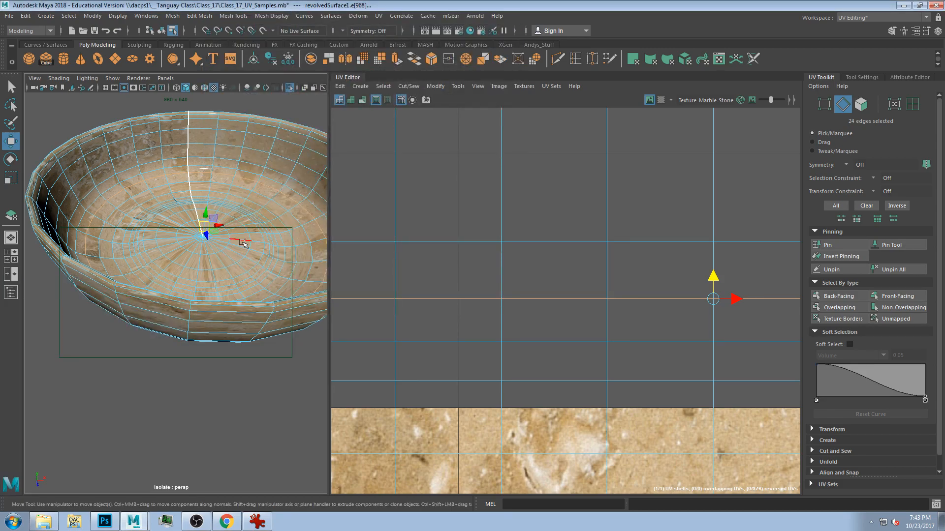
alt+drag(285, 221, 197, 159)
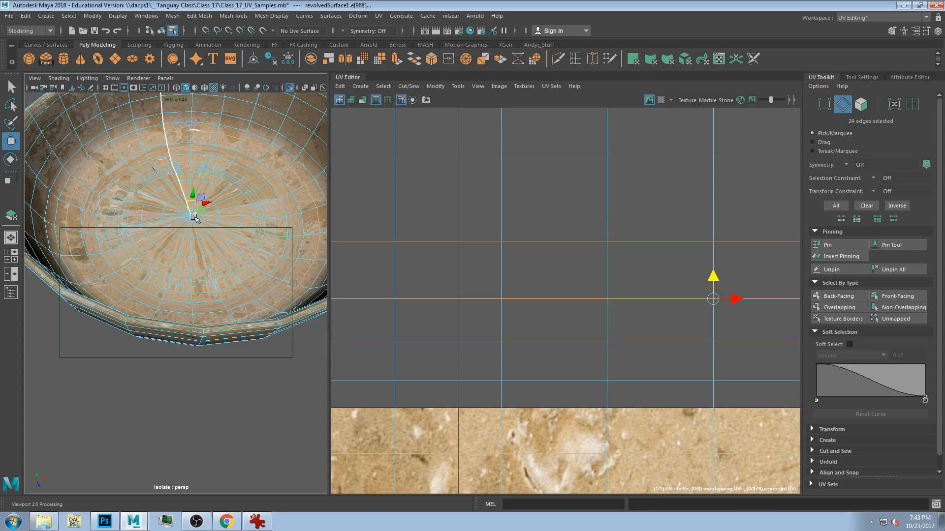
alt+drag(155, 185, 185, 273)
scroll(185, 290, up, 5)
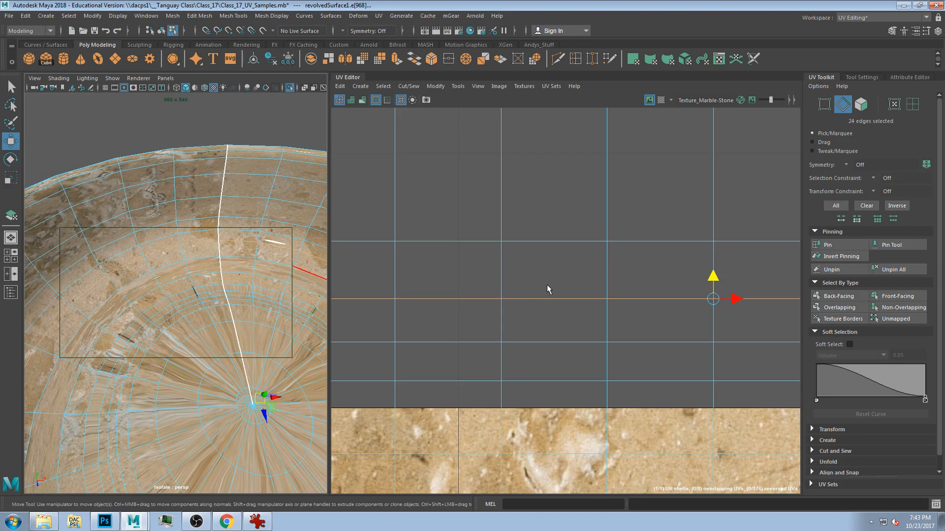
Select all edges of the bowl's UV shell, move the shell down and scale it slightly to fit inside the 0–1 texture square
scroll(547, 285, down, 2)
scroll(576, 304, down, 2)
scroll(617, 378, down, 2)
scroll(617, 379, down, 1)
alt+middle_drag(616, 377, 626, 205)
scroll(625, 272, down, 5)
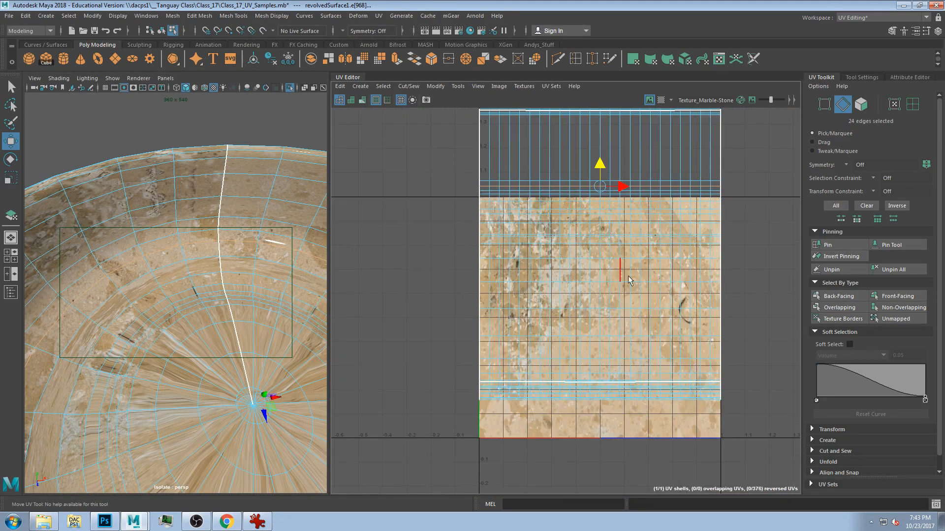
scroll(681, 420, down, 1)
drag(736, 423, 461, 107)
drag(613, 250, 590, 304)
key(f)
key(r)
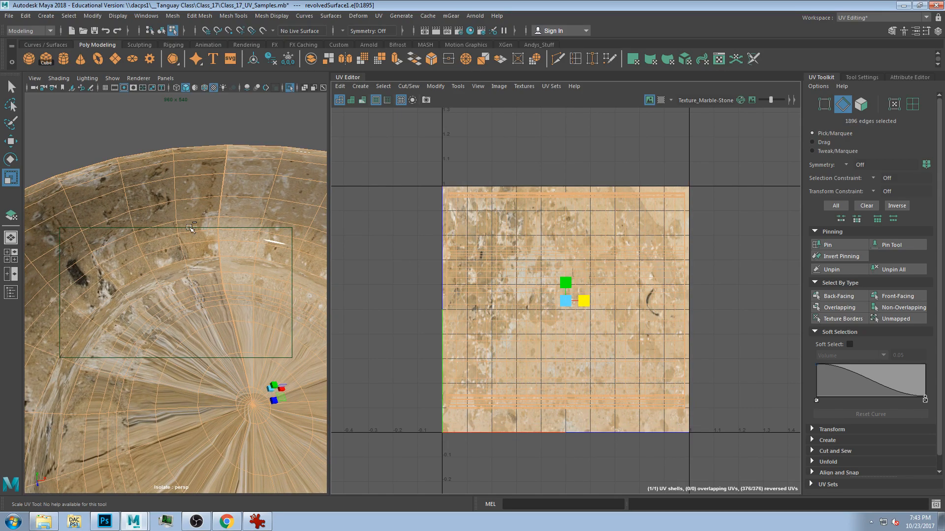
Select an inner-wall edge on the texture seam and its counterpart on the UV shell's side border to inspect the seam
alt+drag(190, 229, 195, 195)
alt+middle_drag(195, 194, 198, 213)
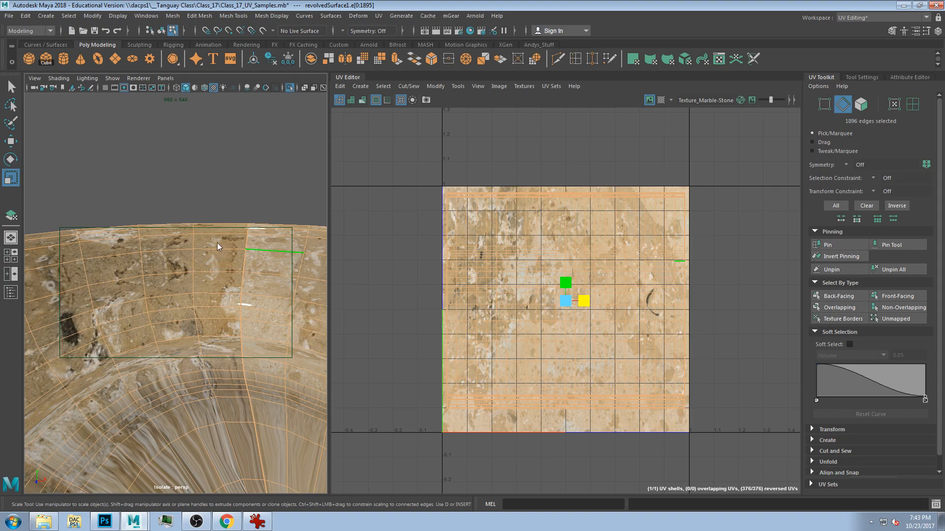
click(254, 250)
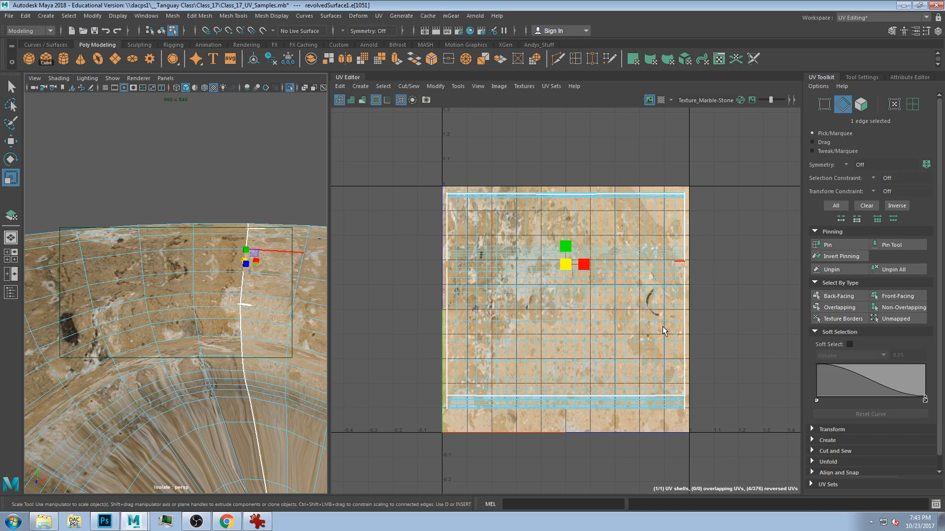
click(684, 232)
scroll(690, 243, up, 4)
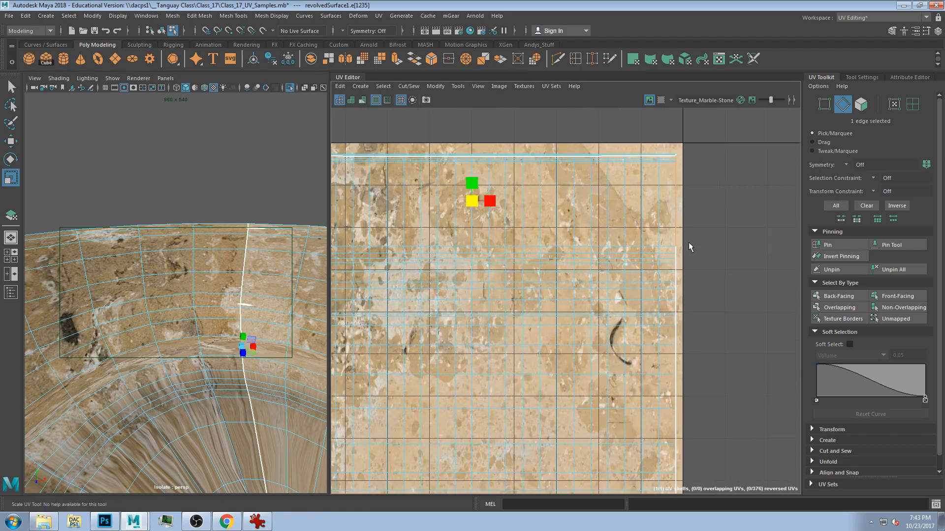
alt+middle_drag(685, 244, 765, 228)
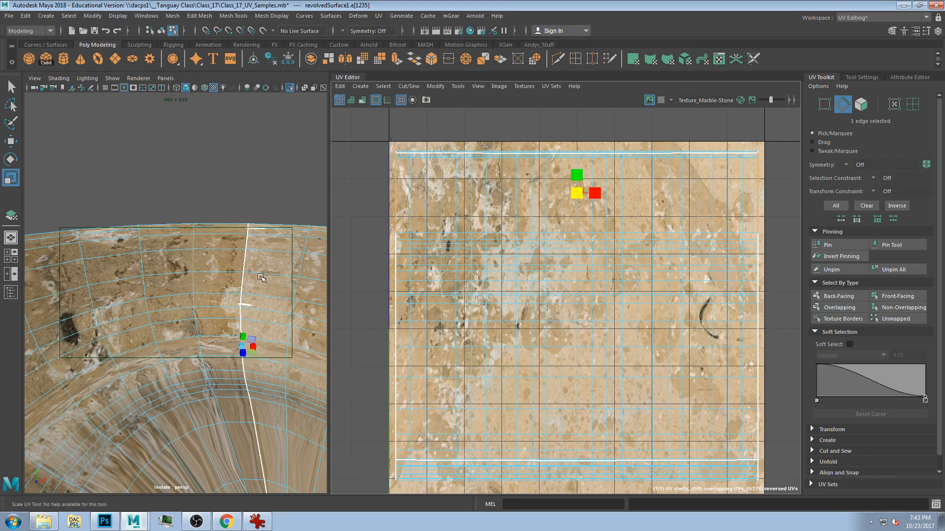
Select the inner-wall faces on either side of the seam in face mode to locate them in the UV layout
key(F11)
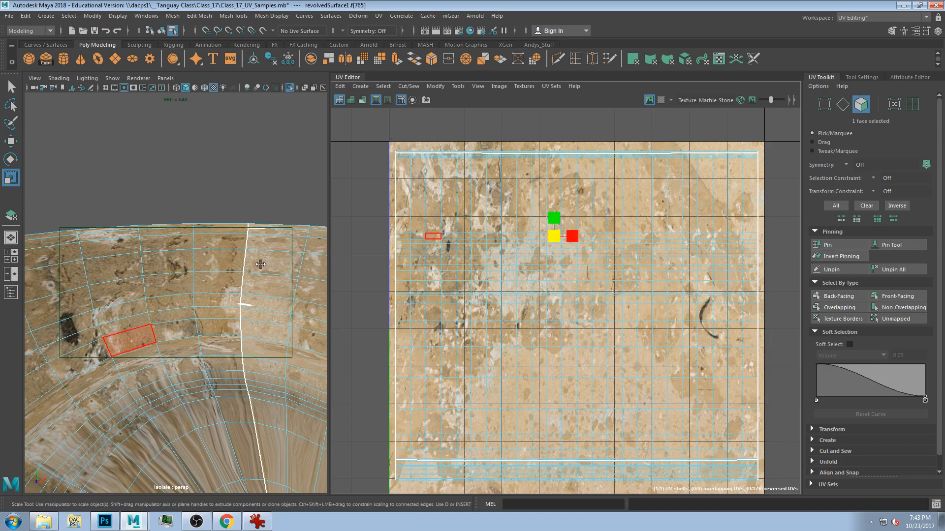
click(261, 264)
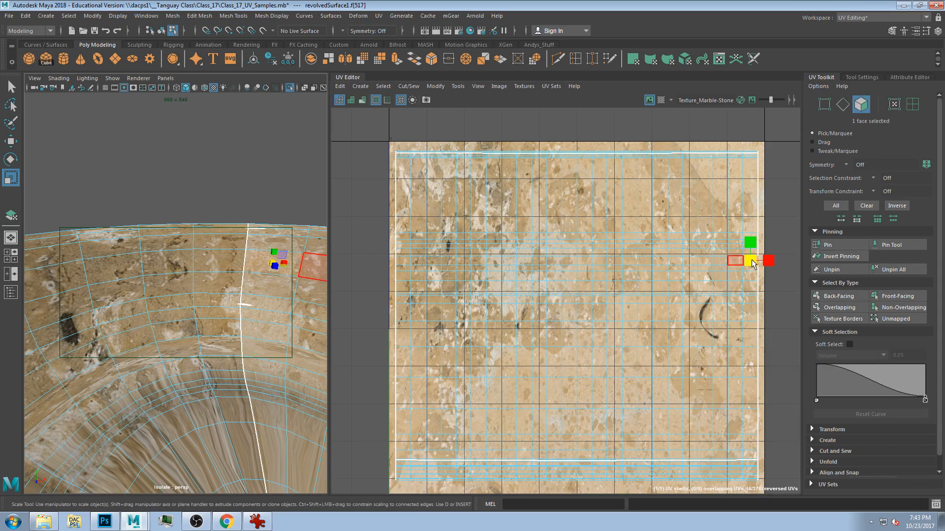
key(w)
click(220, 264)
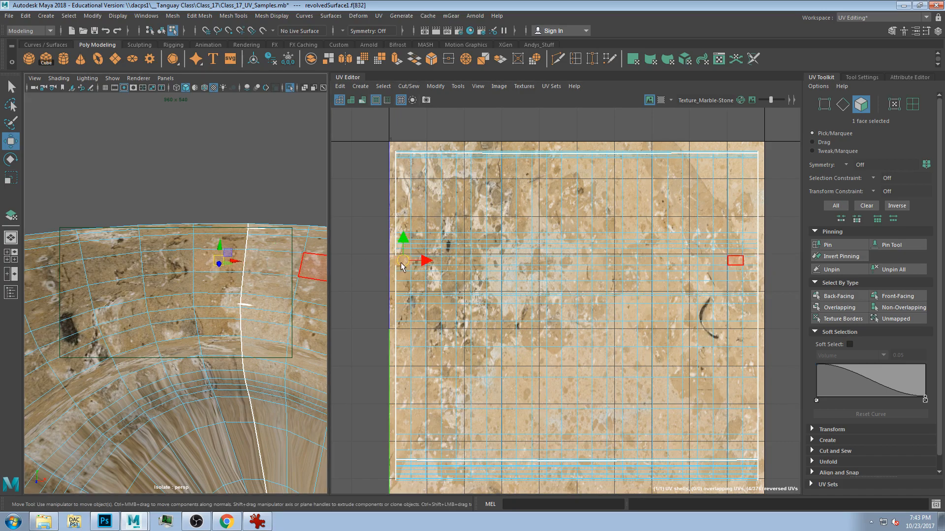
alt+middle_drag(310, 299, 229, 326)
alt+drag(106, 217, 119, 288)
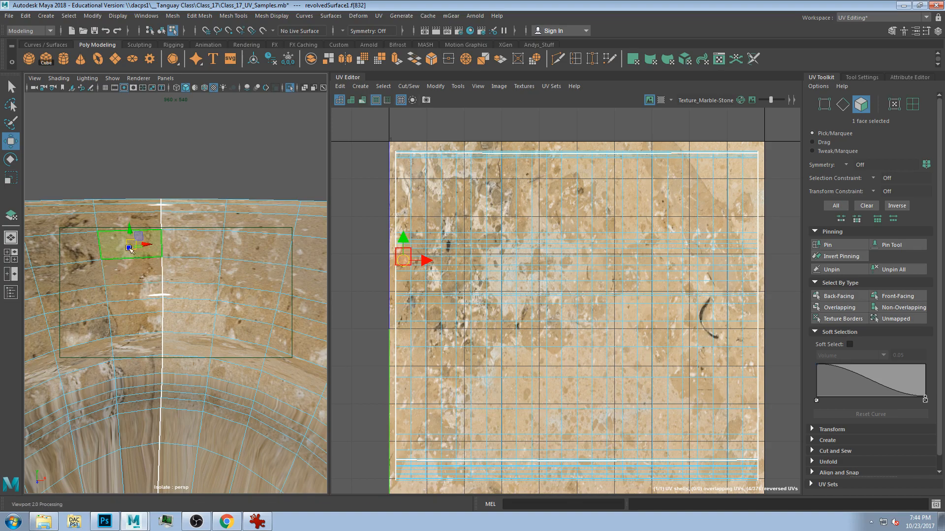
Select a face beside the seam near the bowl's base and widen the perspective viewport against the UV Editor
scroll(494, 204, up, 2)
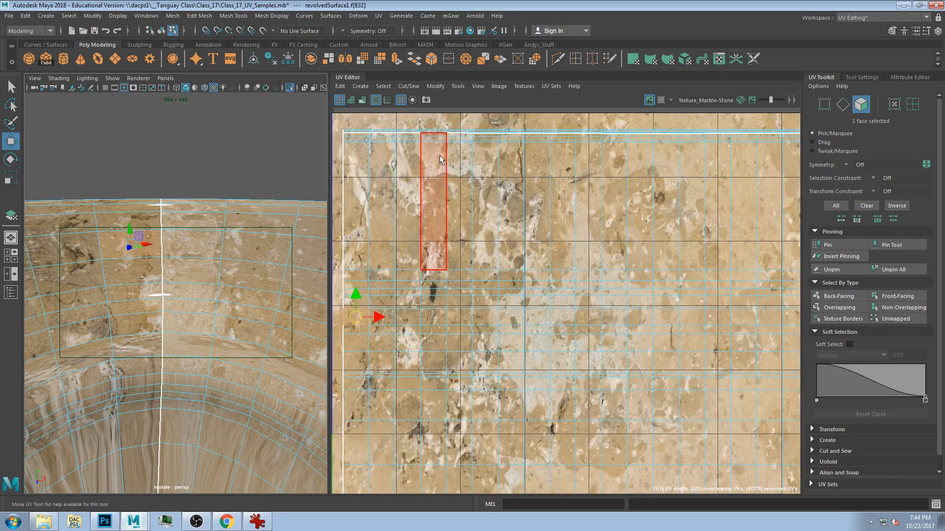
scroll(393, 137, up, 2)
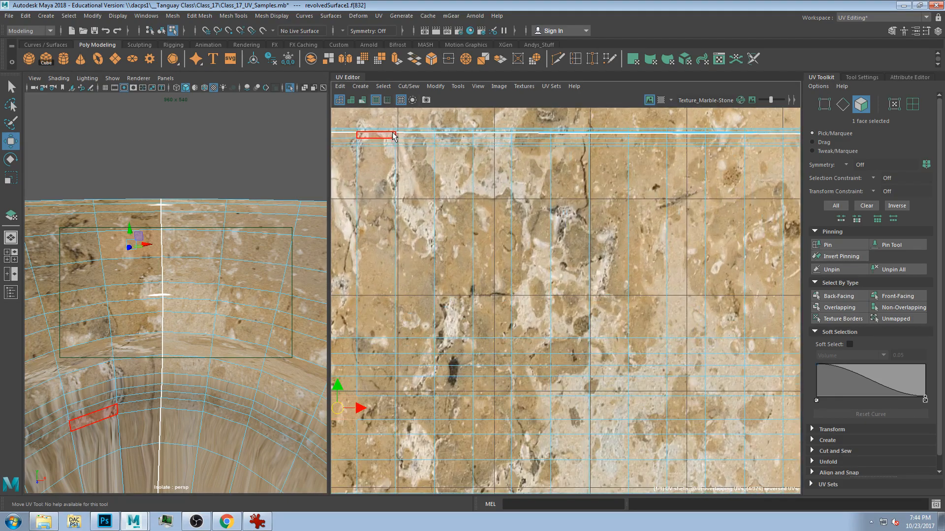
click(157, 403)
drag(331, 187, 671, 186)
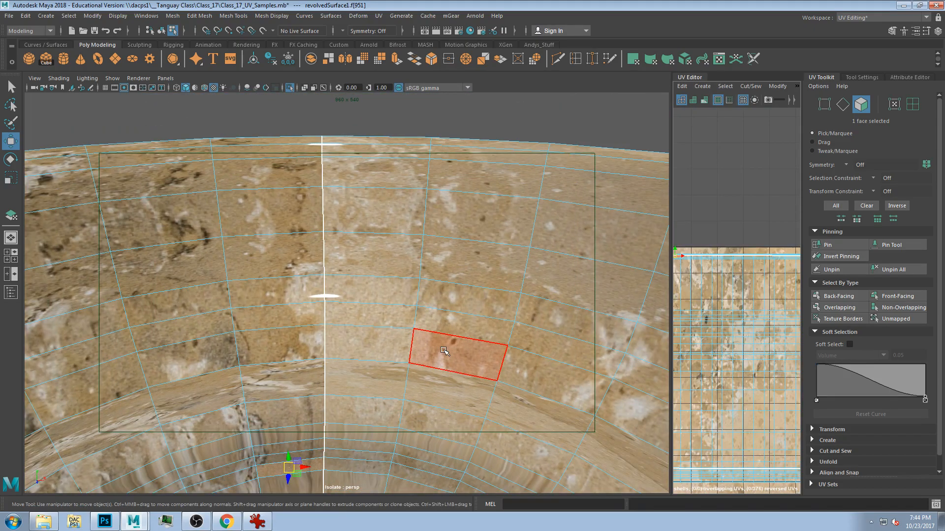
Select a face in the stretched radial area of the bowl's base and frame its surroundings in the UV Editor
scroll(444, 351, down, 4)
alt+drag(362, 317, 370, 376)
click(388, 259)
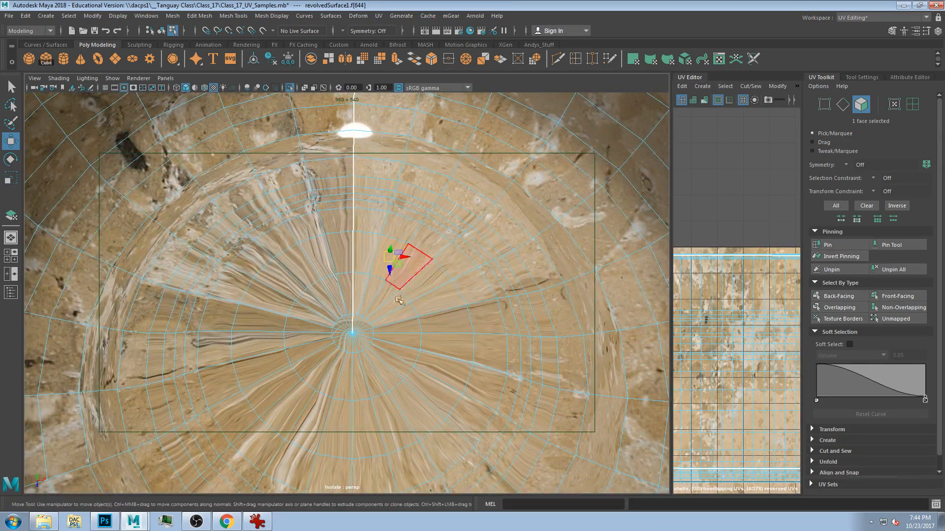
key(f)
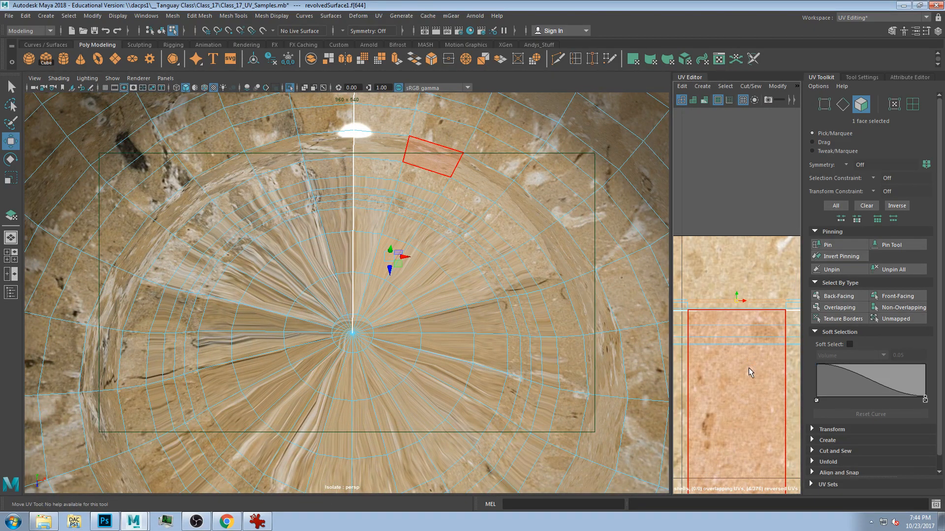
scroll(749, 373, down, 3)
alt+middle_drag(748, 364, 754, 270)
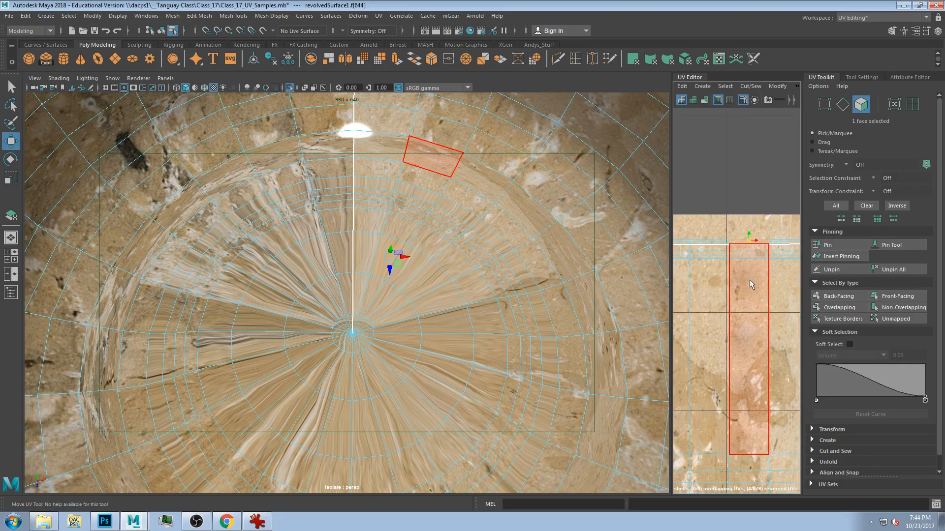
Select faces on the bowl's inner base and examine their proportions in the UV layout
key(r)
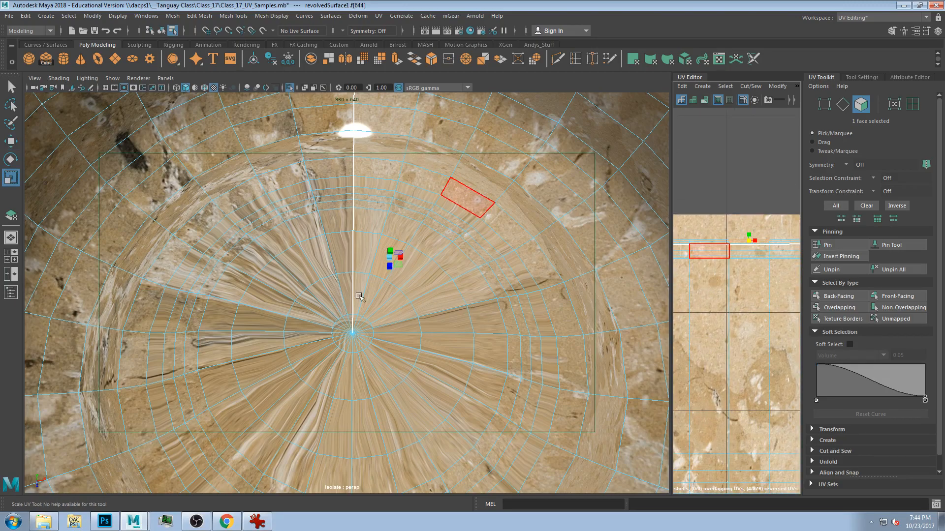
click(753, 339)
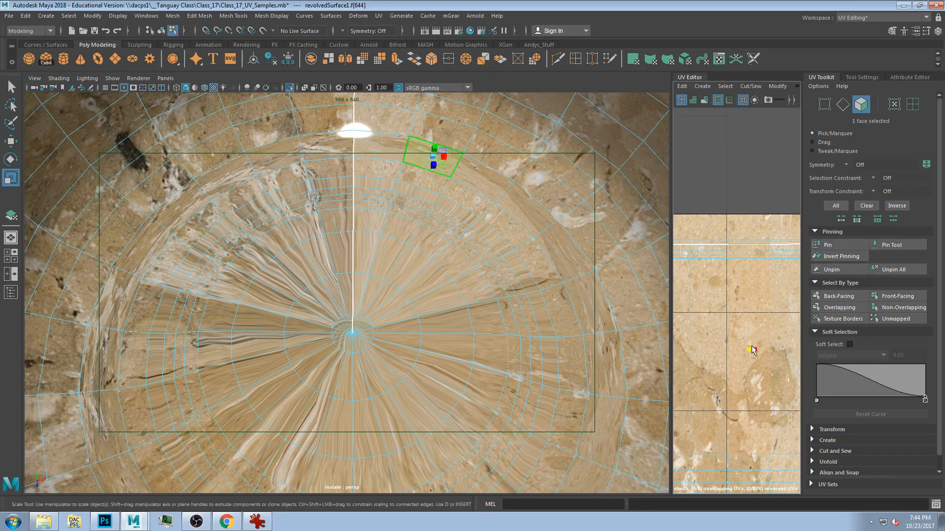
key(ctrl+z)
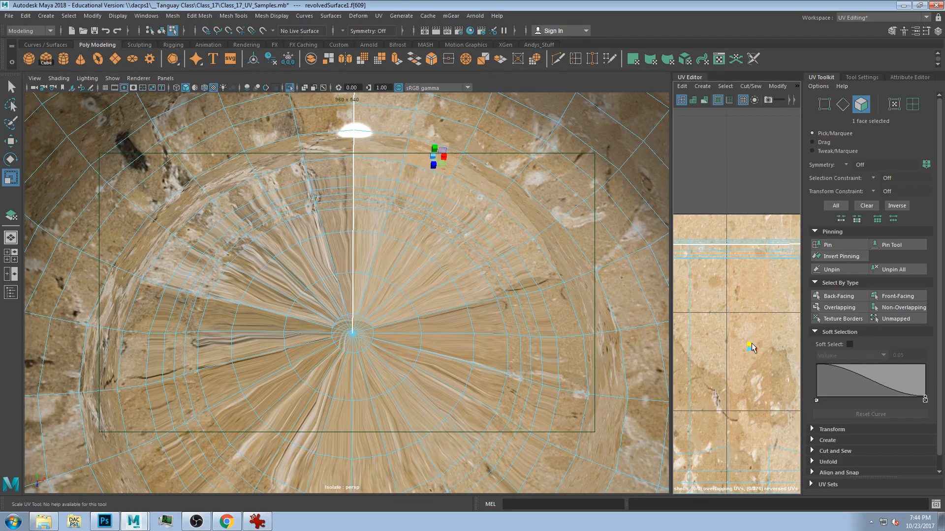
click(387, 257)
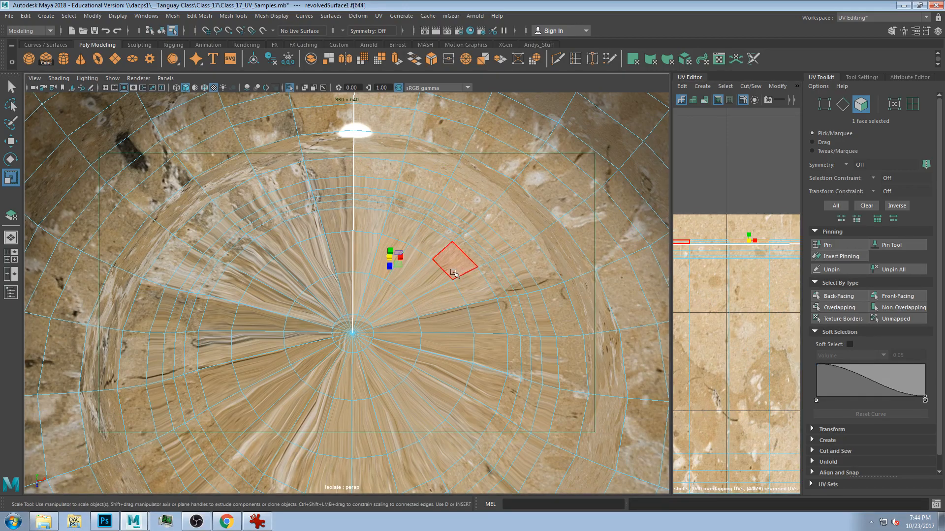
scroll(743, 241, up, 3)
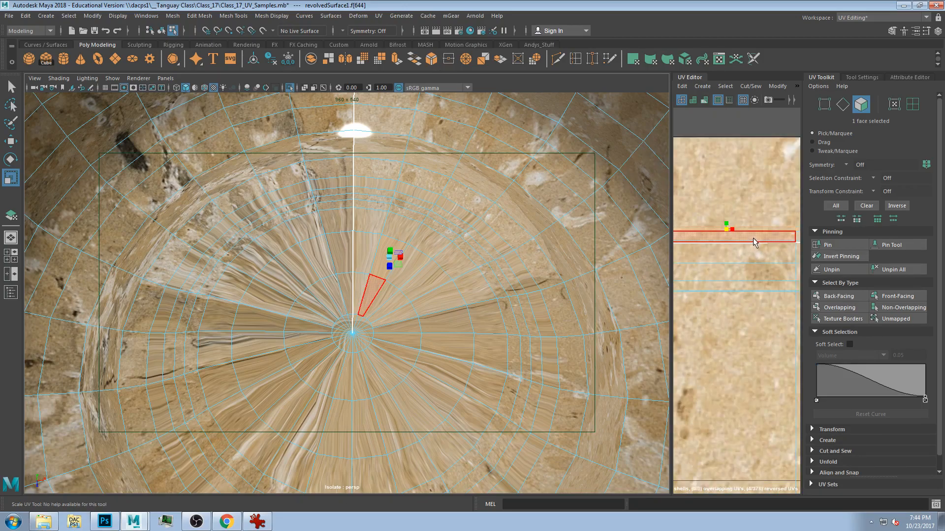
scroll(390, 308, down, 2)
scroll(390, 308, up, 2)
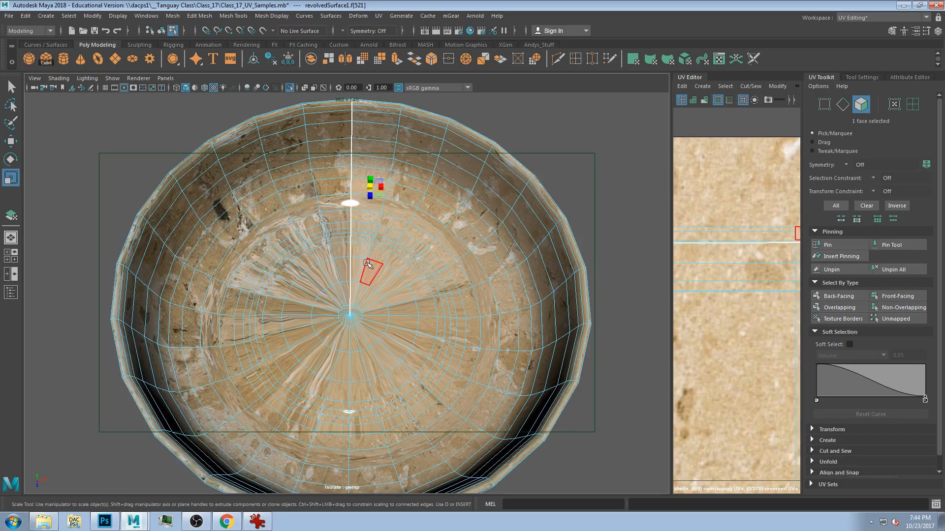
Select a face near the bowl's inner centre, followed by a face on its outer wall
scroll(370, 271, down, 4)
alt+drag(382, 305, 402, 273)
click(349, 311)
alt+drag(397, 315, 374, 296)
click(372, 284)
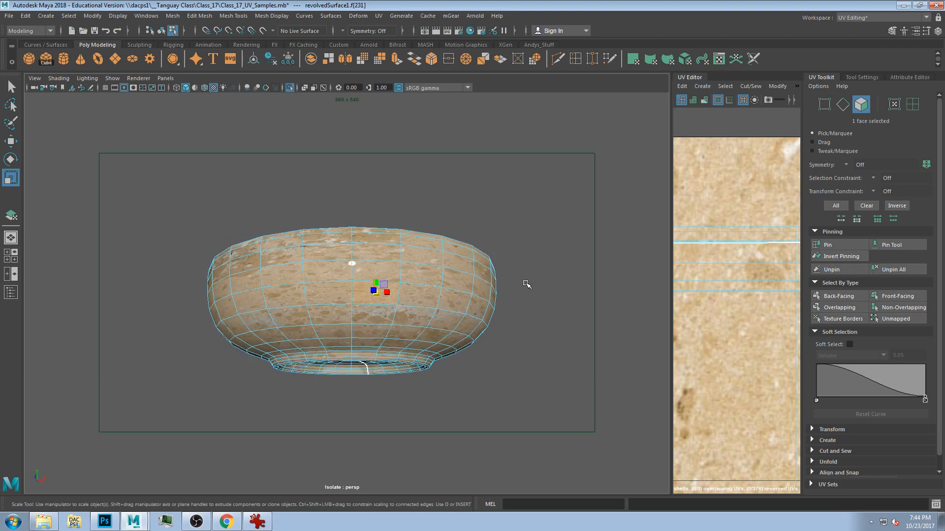
Inspect the bowl's interior and underside, selecting a face on the inner edge of the foot ring
alt+drag(526, 285, 462, 323)
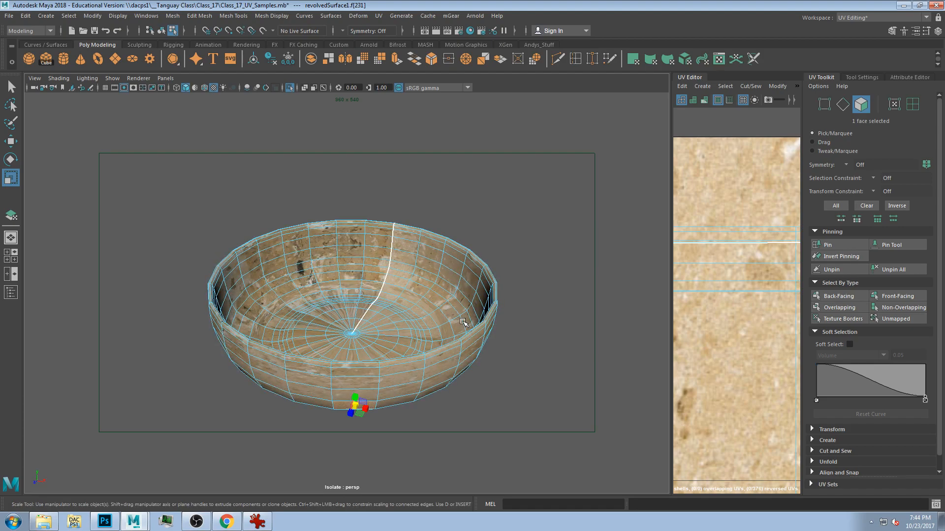
alt+drag(300, 365, 348, 271)
scroll(353, 295, up, 5)
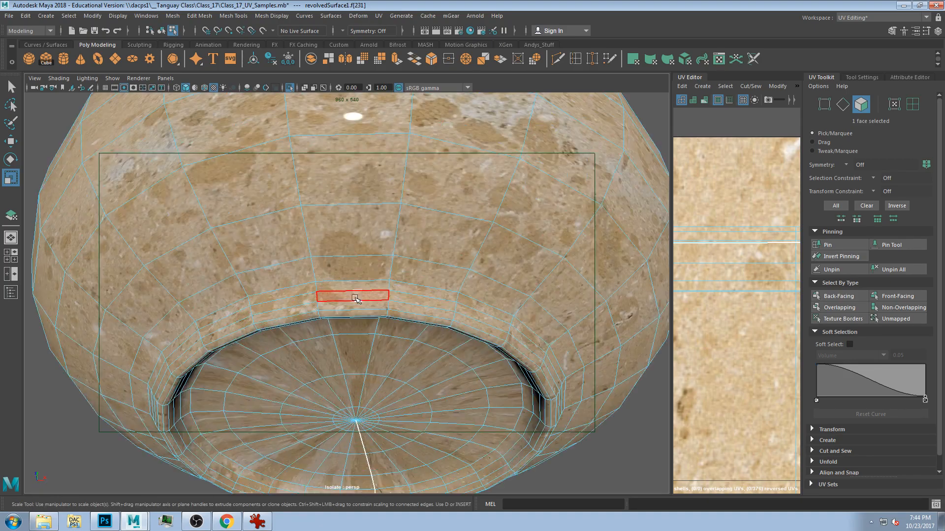
scroll(355, 297, up, 3)
alt+drag(353, 337, 361, 289)
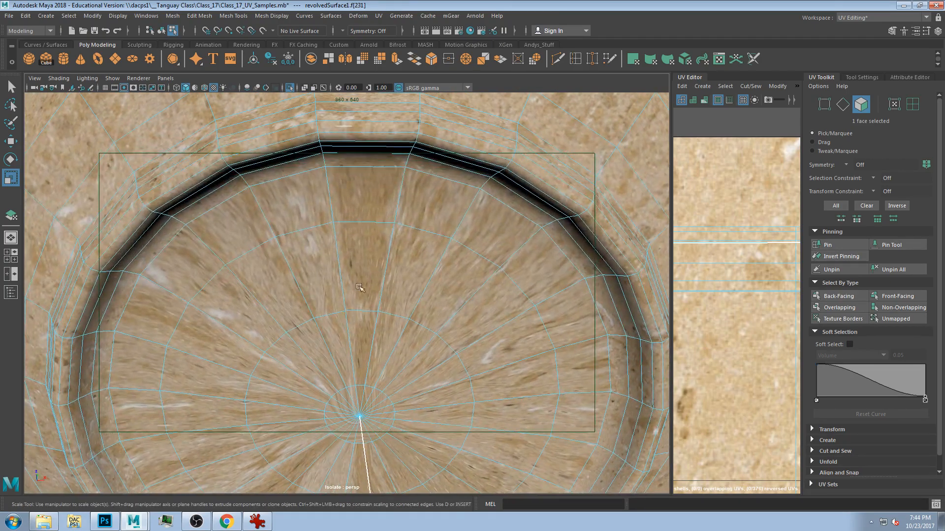
click(347, 149)
scroll(422, 185, down, 3)
alt+drag(388, 237, 365, 228)
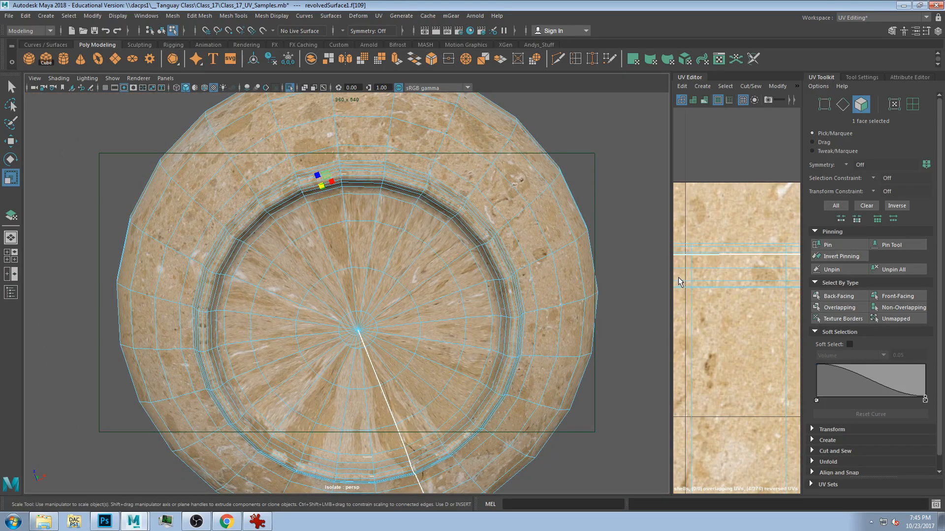
Enlarge the UV Editor at the viewport's expense and bring the stretched face's UVs into view
drag(671, 280, 291, 275)
scroll(479, 273, down, 5)
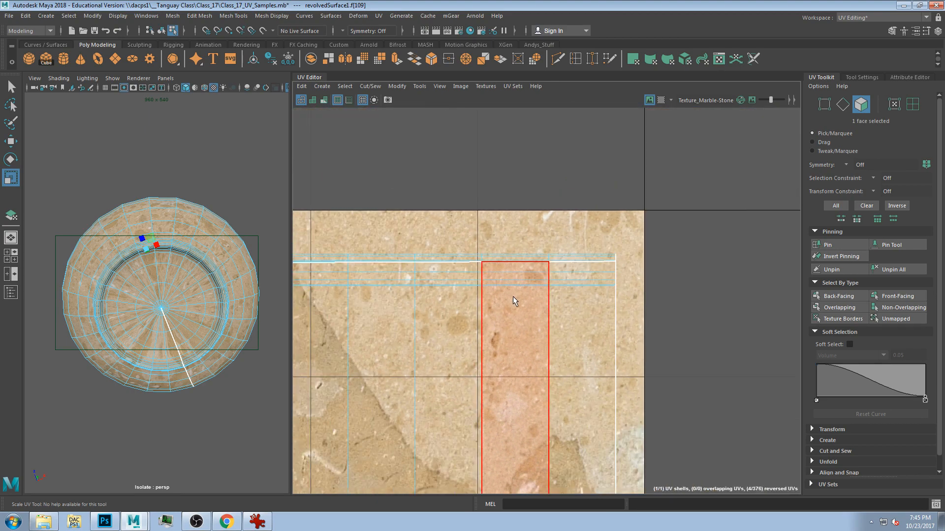
alt+middle_drag(512, 298, 584, 219)
scroll(589, 213, down, 2)
Select two neighbouring faces on the bowl's outer side wall and locate them in the UV layout
alt+drag(137, 269, 149, 335)
click(157, 300)
scroll(485, 336, down, 5)
alt+middle_drag(519, 377, 567, 284)
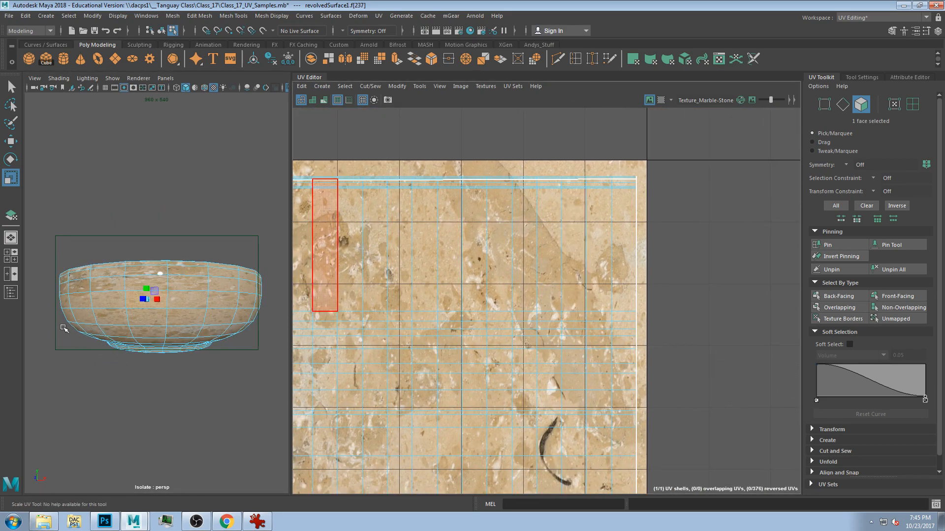
click(189, 303)
scroll(467, 356, down, 4)
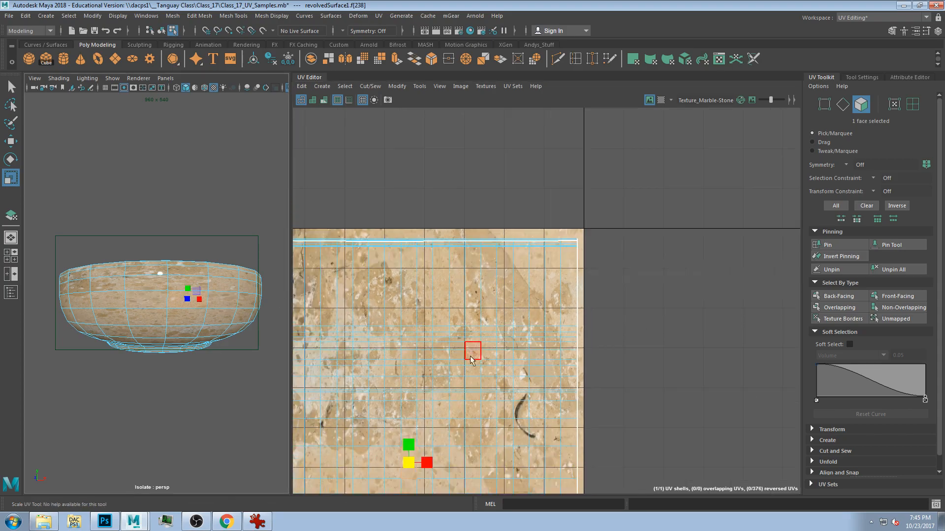
alt+middle_drag(437, 427, 500, 279)
Try scaling down the selected outer-wall face's UVs to compare texture density, undoing each scale
scroll(484, 297, up, 2)
alt+drag(139, 286, 144, 310)
scroll(507, 307, up, 9)
scroll(487, 305, up, 1)
drag(512, 306, 486, 312)
key(f)
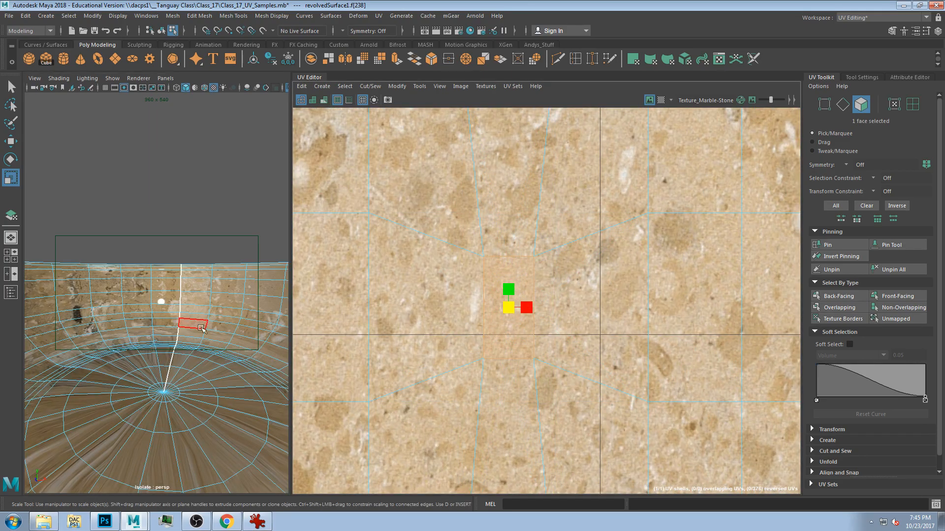
alt+drag(203, 304, 202, 321)
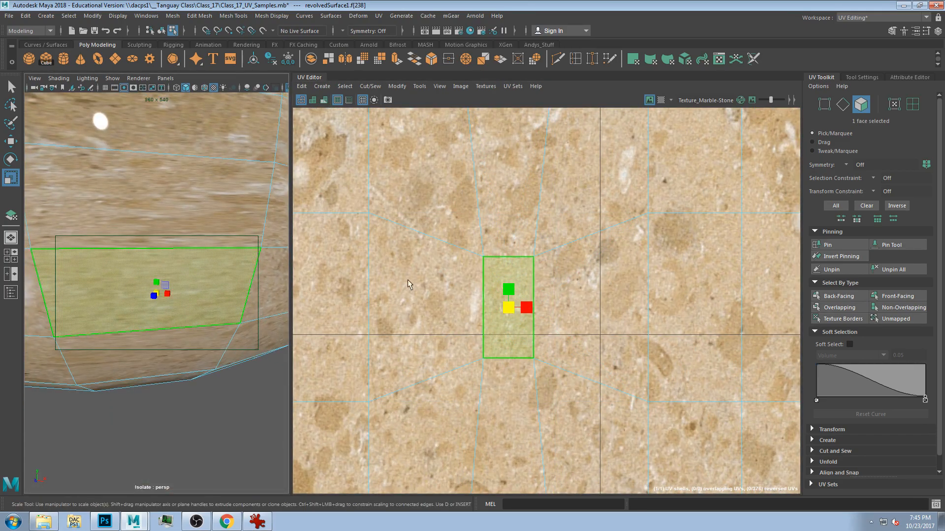
key(ctrl+z)
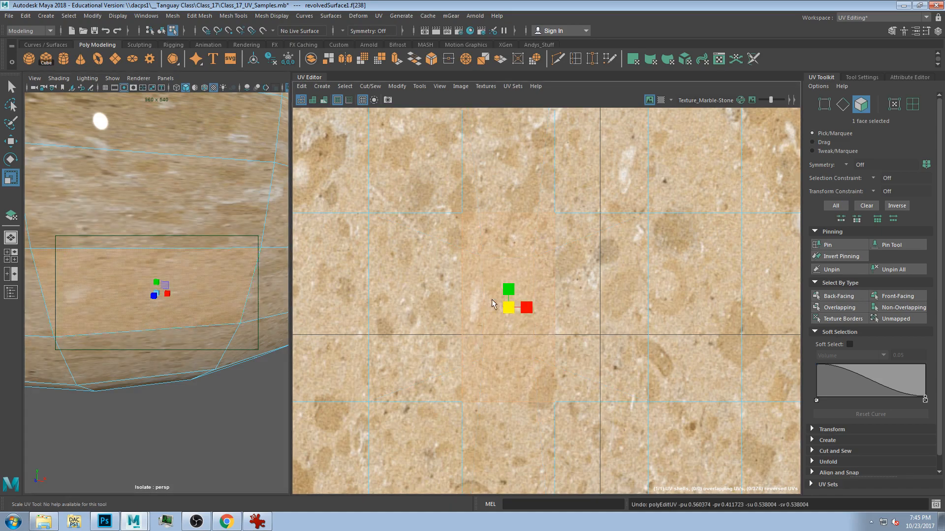
drag(506, 306, 495, 311)
key(ctrl+z)
Examine the marble texture's pixels up close at the origin corner of the UV tile
scroll(516, 293, down, 2)
scroll(515, 294, down, 5)
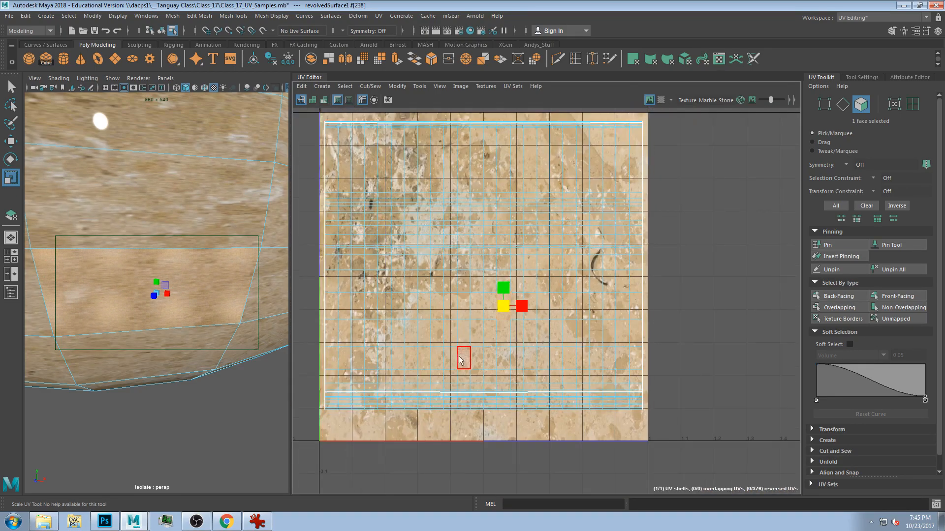
alt+middle_drag(464, 362, 628, 234)
scroll(583, 275, up, 2)
scroll(418, 347, up, 8)
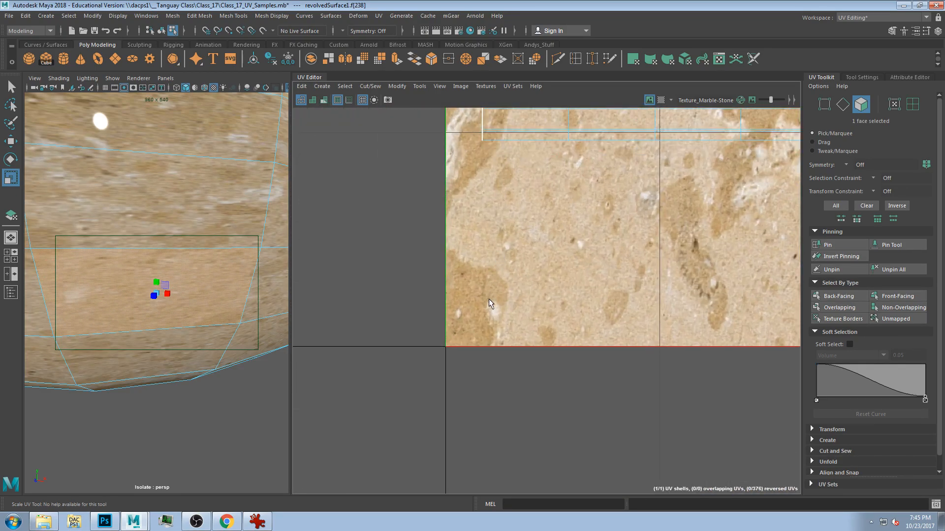
scroll(467, 326, up, 6)
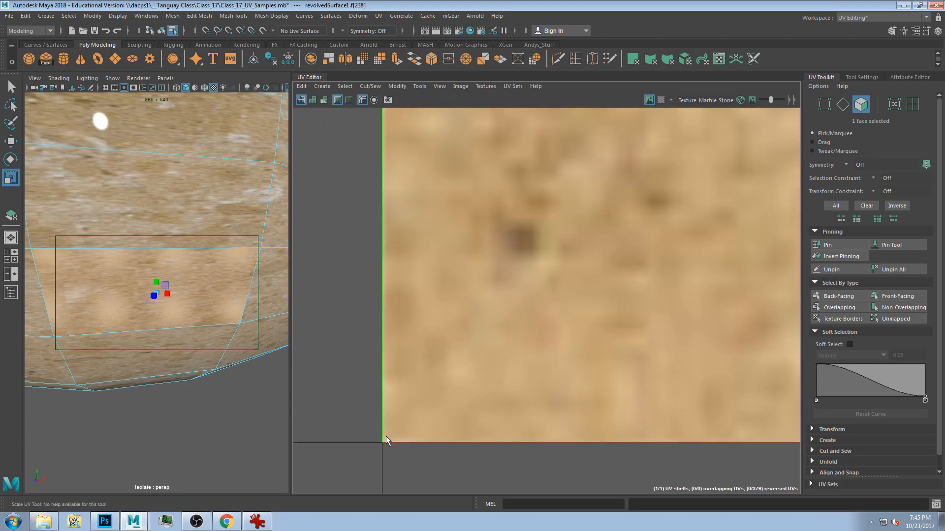
scroll(512, 240, down, 3)
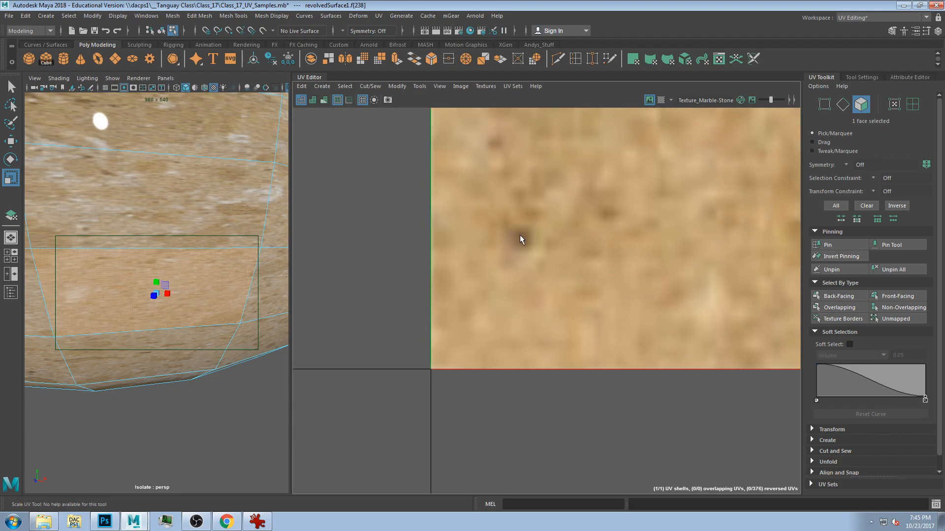
scroll(463, 245, down, 3)
scroll(468, 249, down, 2)
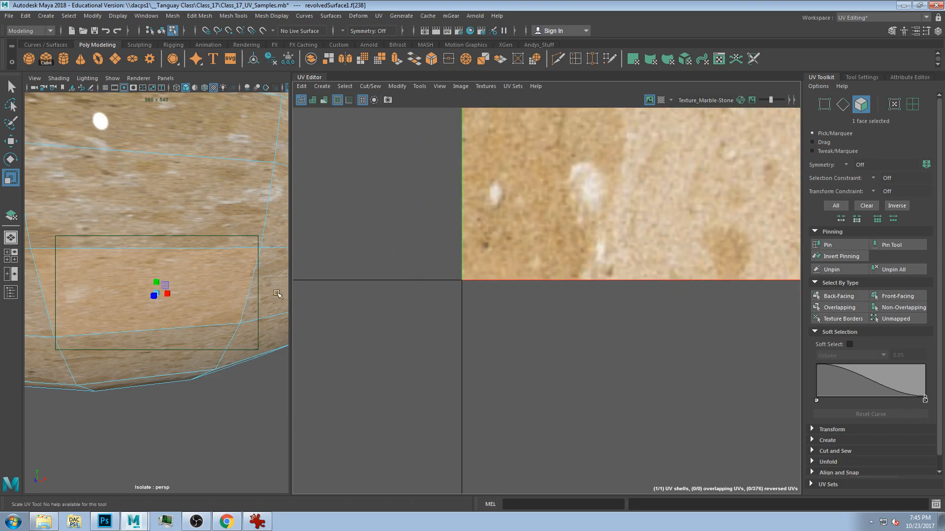
scroll(199, 291, down, 5)
scroll(146, 294, up, 3)
scroll(143, 293, down, 3)
Frame the selected outer-wall face and examine the lower rows of the bowl's UV grid
alt+drag(163, 305, 116, 316)
key(f)
key(ctrl+z)
scroll(553, 200, down, 3)
alt+middle_drag(701, 149, 578, 377)
scroll(603, 315, down, 7)
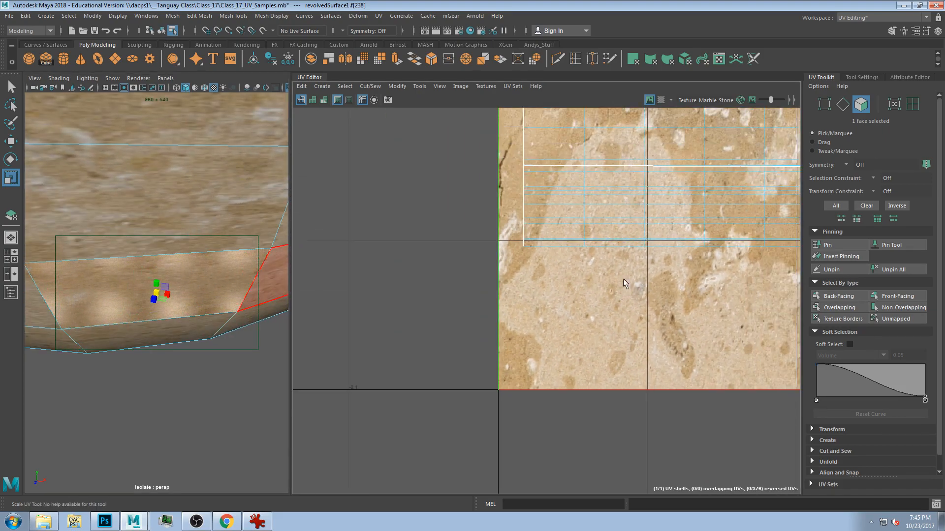
alt+middle_drag(670, 173, 508, 315)
scroll(522, 324, down, 2)
scroll(656, 252, down, 3)
alt+middle_drag(706, 240, 564, 362)
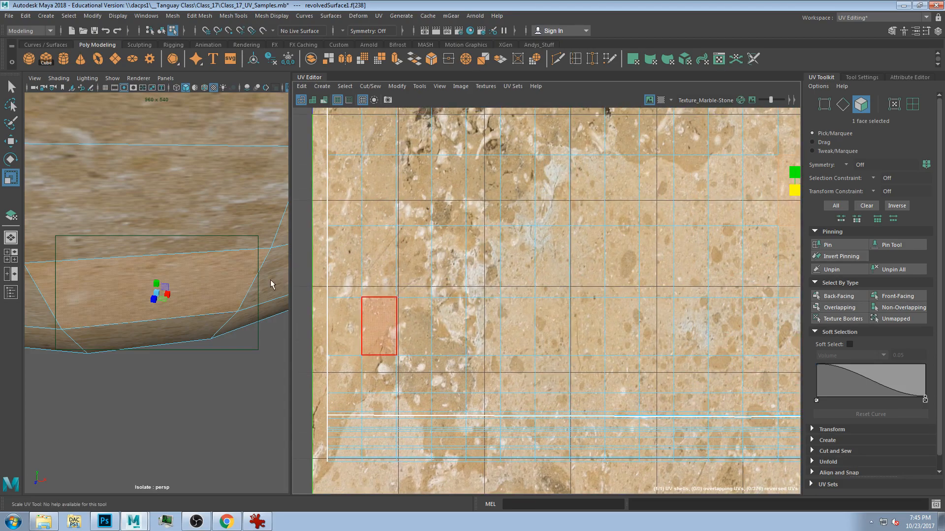
Compare the texture stretching on the bowl's outer wall and foot with the matching rows in the UV layout
scroll(152, 246, down, 9)
key(f)
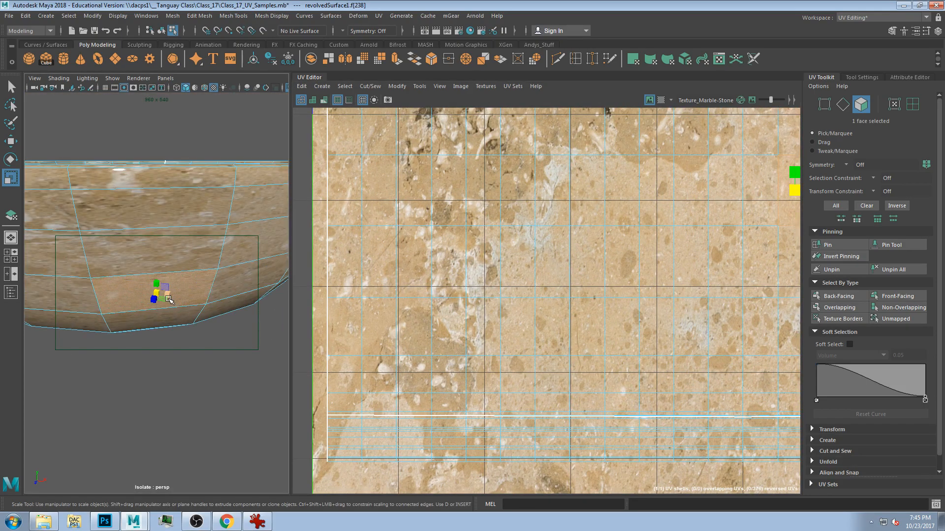
mouse_move(197, 246)
alt+mouse_down()
mouse_move(213, 276)
mouse_move(208, 242)
alt+mouse_up()
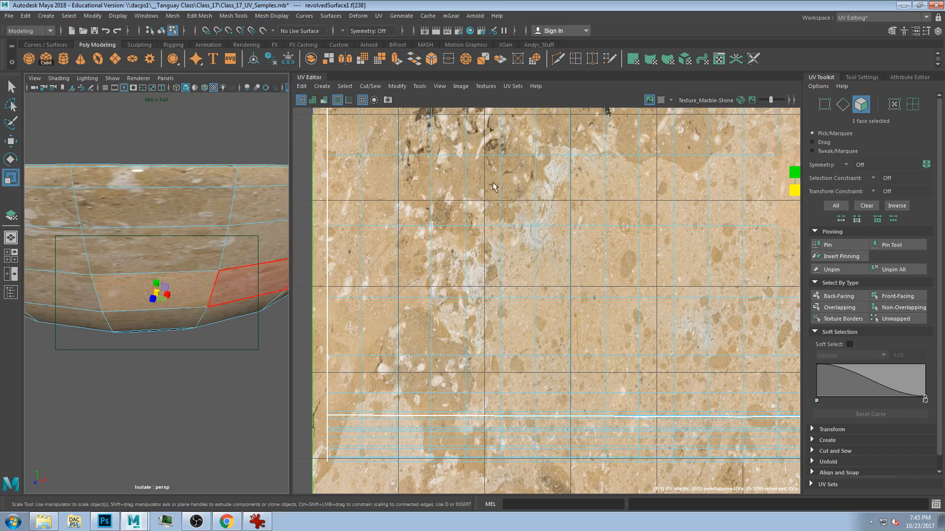
scroll(438, 336, down, 3)
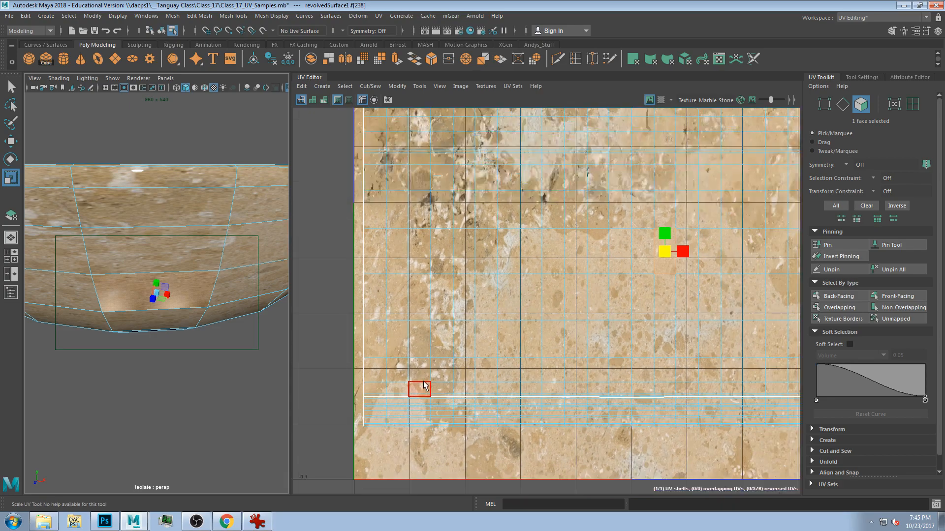
scroll(435, 396, up, 2)
alt+drag(202, 237, 197, 204)
scroll(197, 204, down, 5)
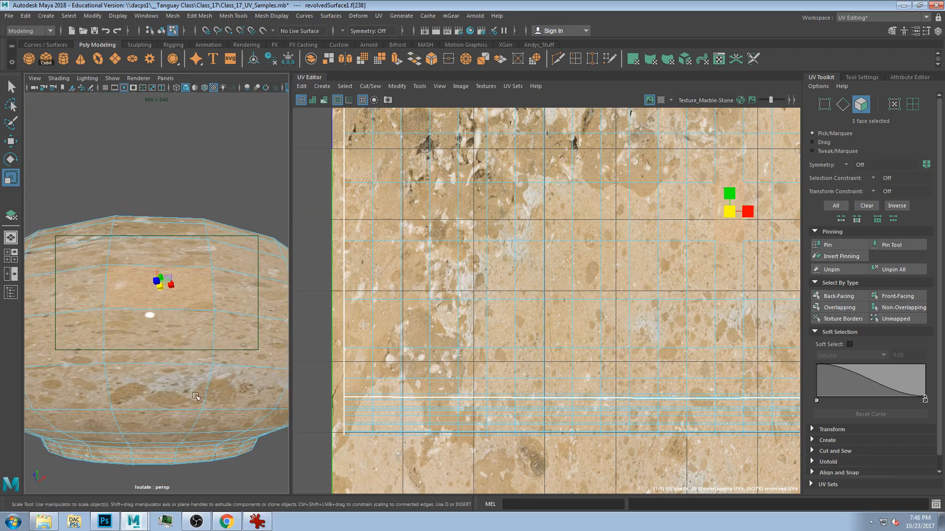
alt+middle_drag(192, 296, 205, 177)
alt+drag(202, 275, 199, 217)
alt+middle_drag(187, 366, 188, 302)
alt+drag(188, 303, 168, 329)
scroll(387, 364, down, 5)
key(a)
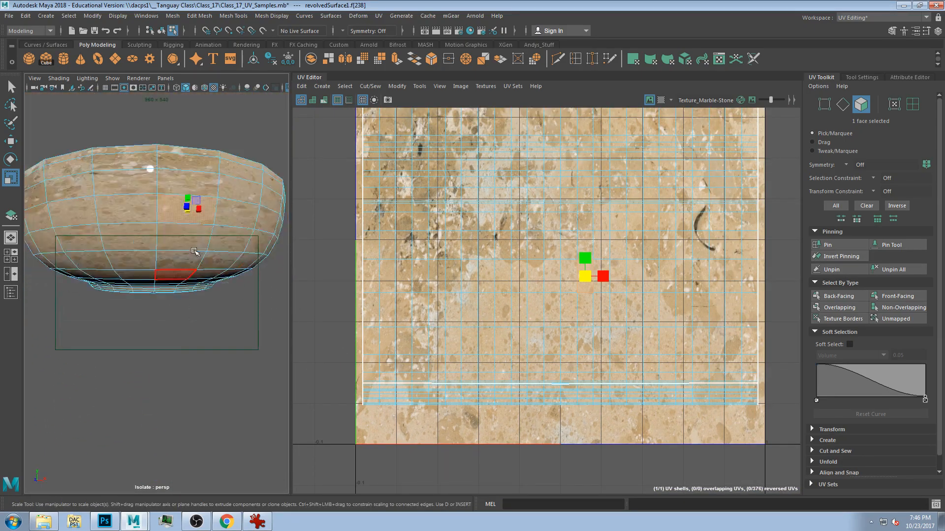
scroll(409, 396, up, 3)
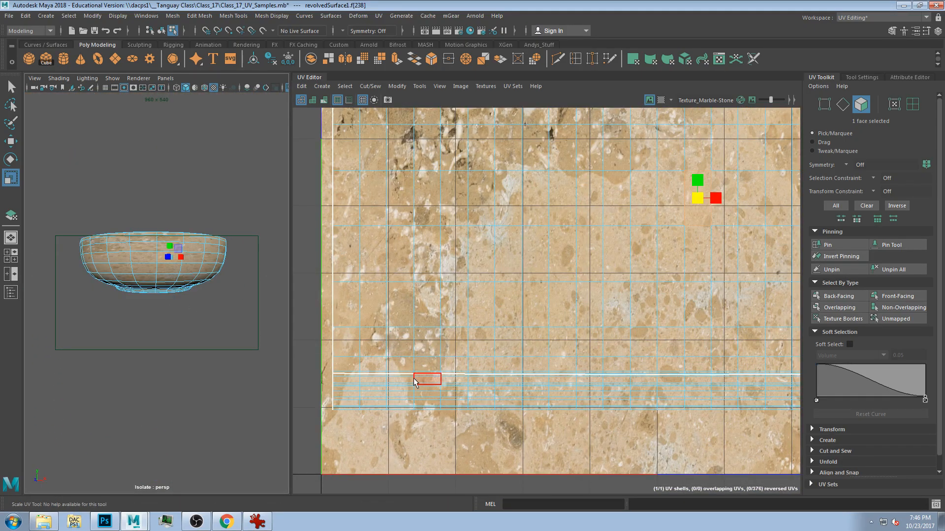
Select a full edge loop of 24 edges on the bowl's inner base and move its UVs down to spread the compressed rows
alt+drag(133, 227, 242, 285)
scroll(153, 265, up, 5)
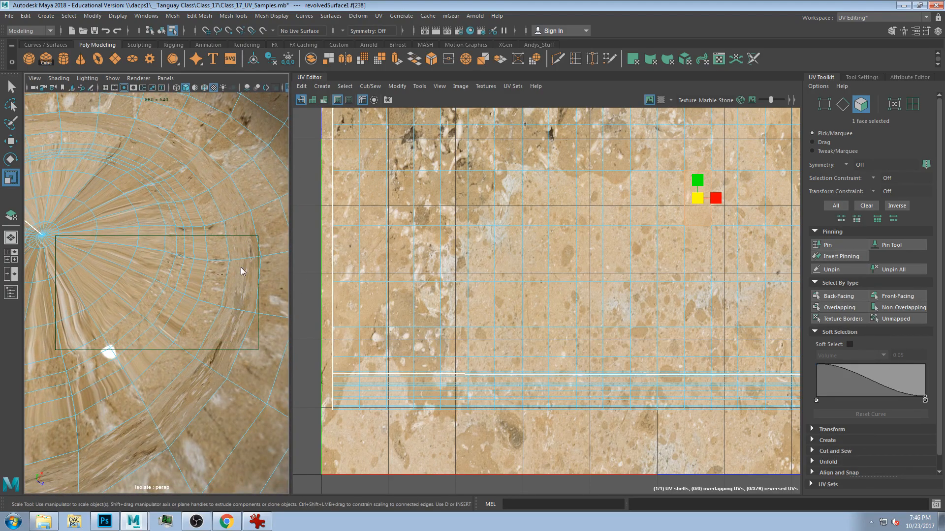
right_drag(244, 227, 246, 205)
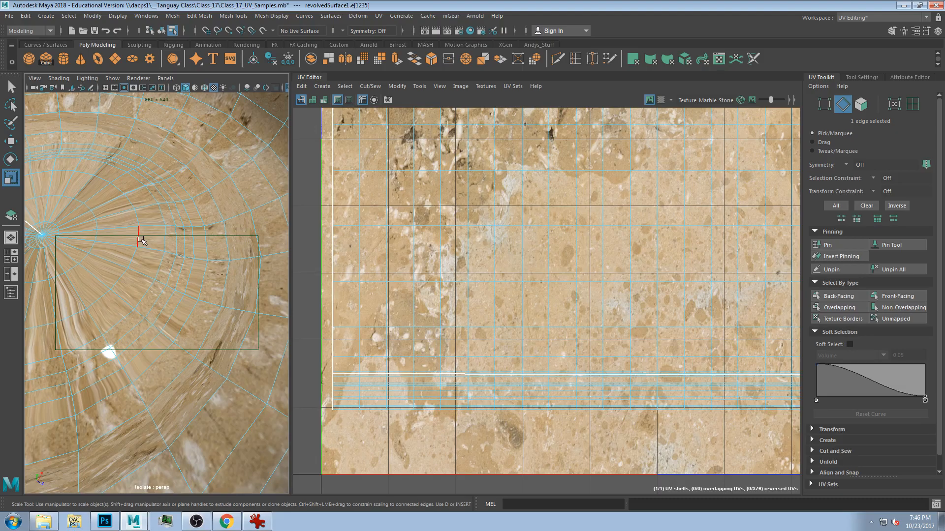
scroll(602, 265, down, 2)
alt+middle_drag(603, 212, 596, 485)
key(w)
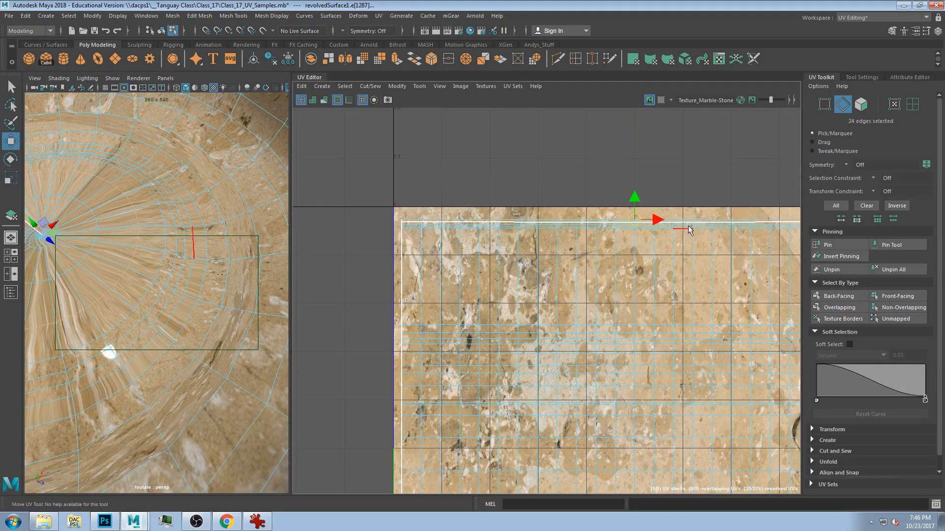
drag(633, 212, 638, 303)
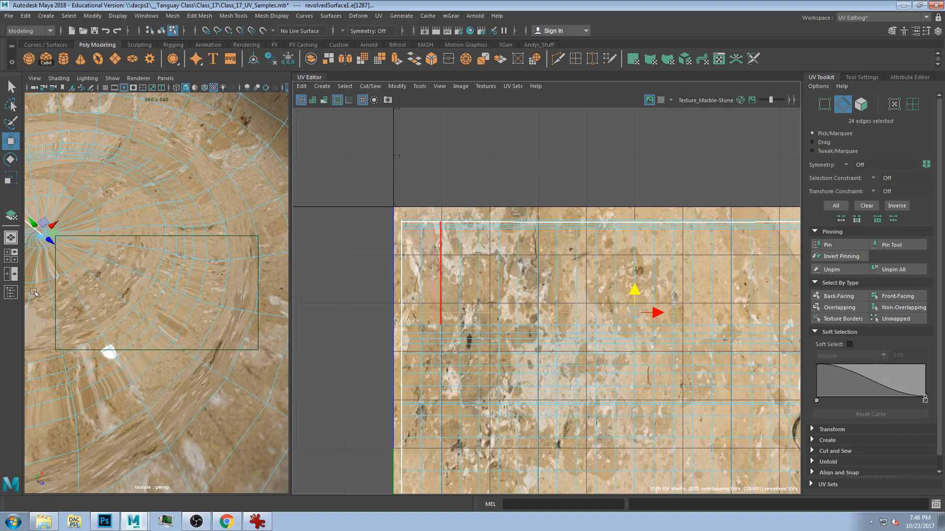
Select the edge loop closer to the inner base's centre and move its UVs down, keeping it above the first loop
double_click(94, 255)
drag(628, 206, 636, 263)
alt+middle_drag(126, 257, 198, 293)
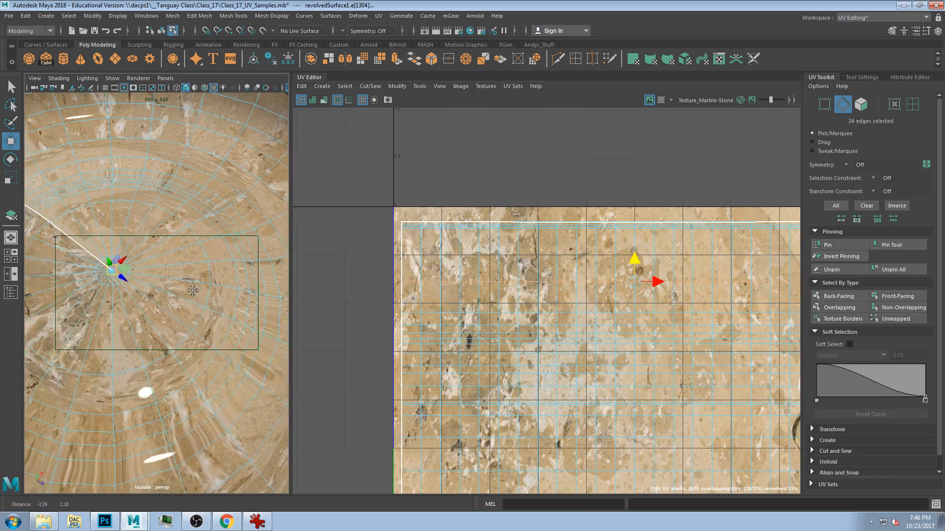
Select the innermost edge loop around the inner base's centre point and move its UVs down slightly
double_click(117, 284)
drag(638, 204, 643, 232)
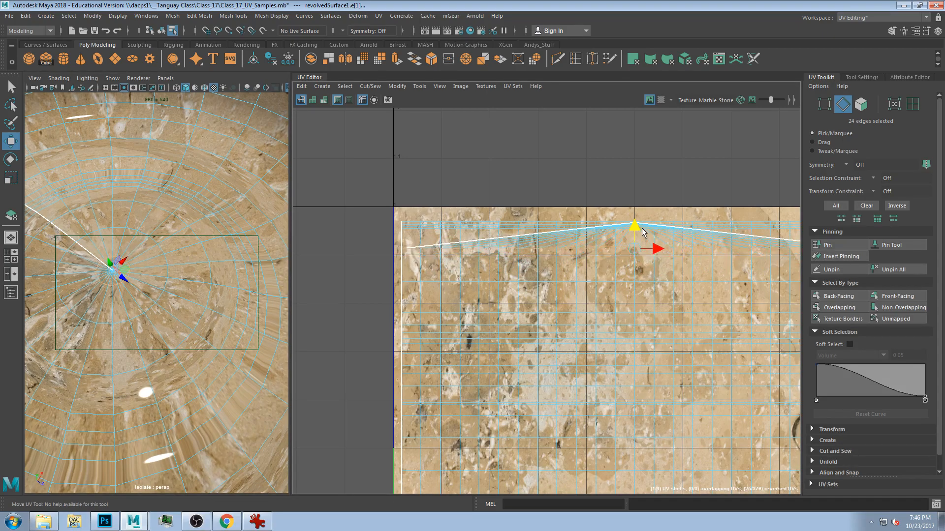
Try moving down the UVs of two edge loops farther out on the bowl's interior, and undo the moves
double_click(554, 282)
alt+drag(192, 385, 200, 341)
double_click(200, 348)
drag(631, 213, 638, 296)
key(ctrl+z)
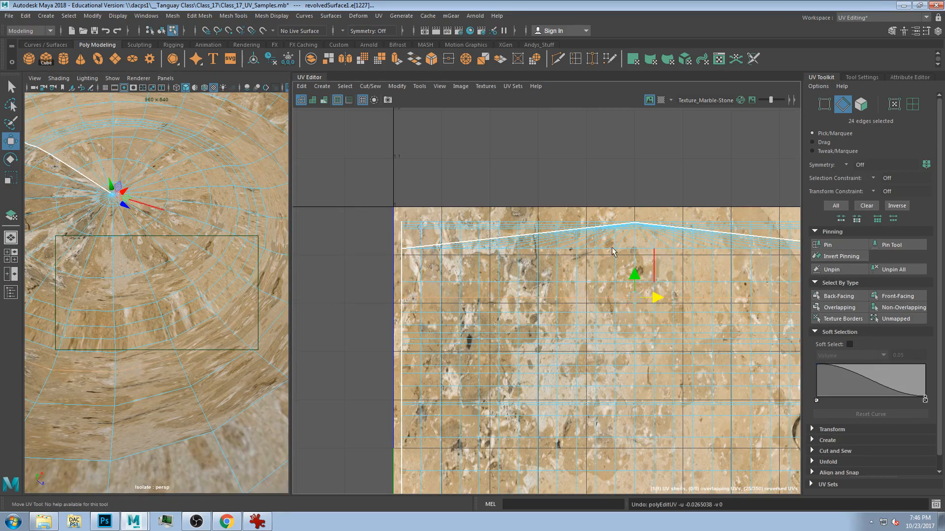
click(219, 370)
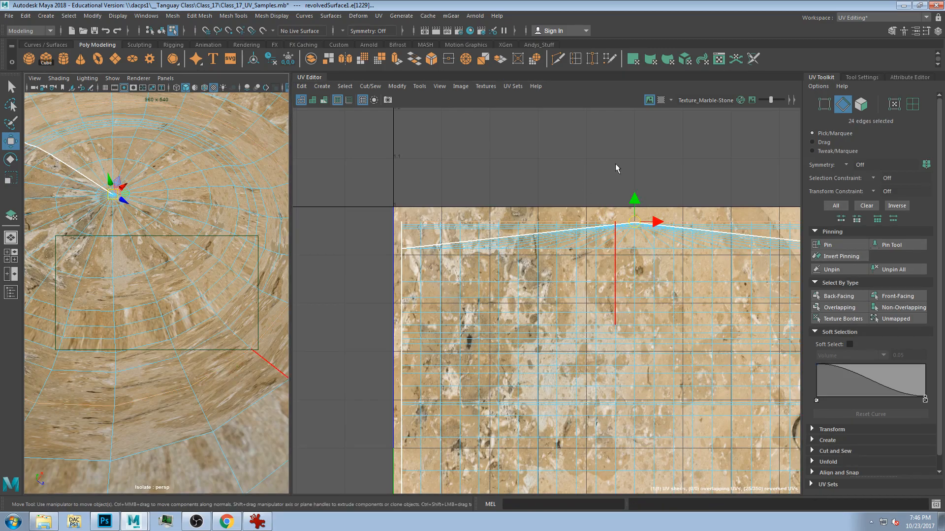
drag(632, 209, 659, 261)
key(ctrl+z)
key(ctrl+z)
Examine the texture on the foot's underside together with the compressed lowest rows of the UV grid
mouse_move(178, 257)
alt+mouse_down()
mouse_move(187, 242)
mouse_move(150, 330)
mouse_move(166, 339)
mouse_move(168, 286)
mouse_move(152, 284)
mouse_move(155, 229)
mouse_move(165, 287)
mouse_move(172, 241)
alt+mouse_up()
scroll(182, 256, down, 8)
scroll(168, 286, up, 4)
scroll(541, 326, down, 2)
alt+middle_drag(537, 378, 528, 232)
scroll(142, 305, down, 8)
alt+drag(141, 305, 145, 266)
scroll(145, 266, up, 8)
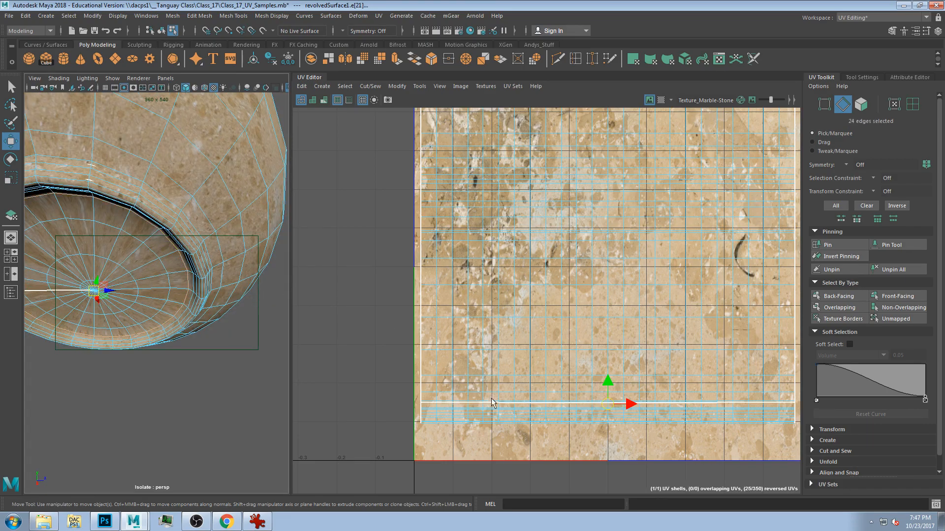
alt+middle_drag(494, 406, 497, 307)
scroll(485, 307, up, 3)
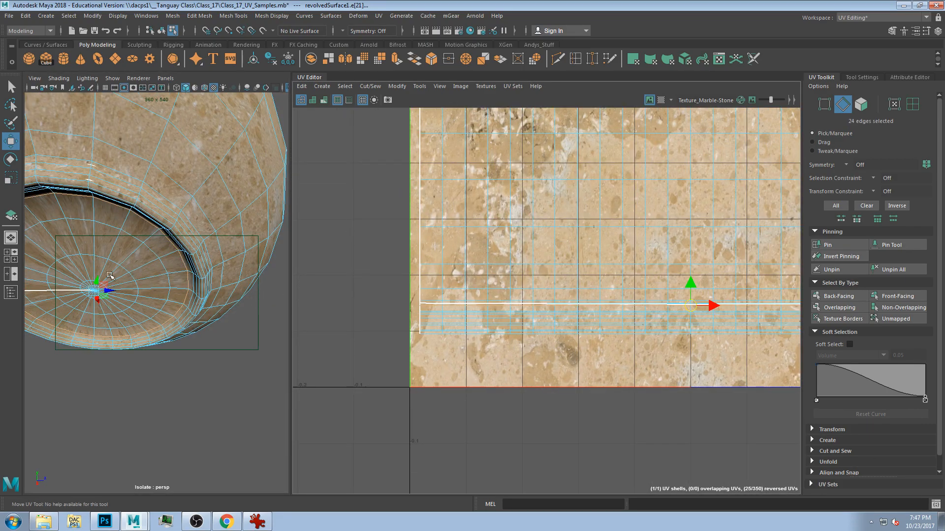
Try lowering the UVs of an edge loop on the foot with the texture image toggled, and undo the moves
double_click(115, 264)
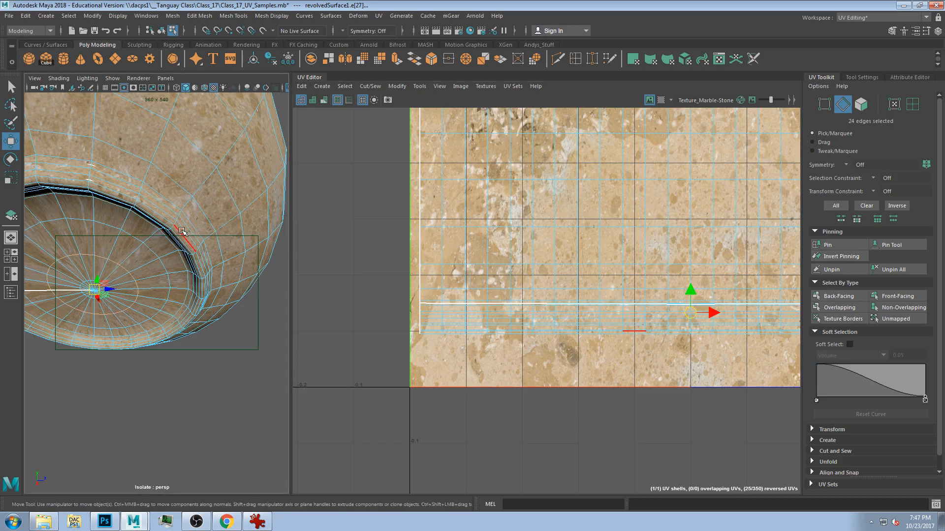
scroll(689, 302, up, 4)
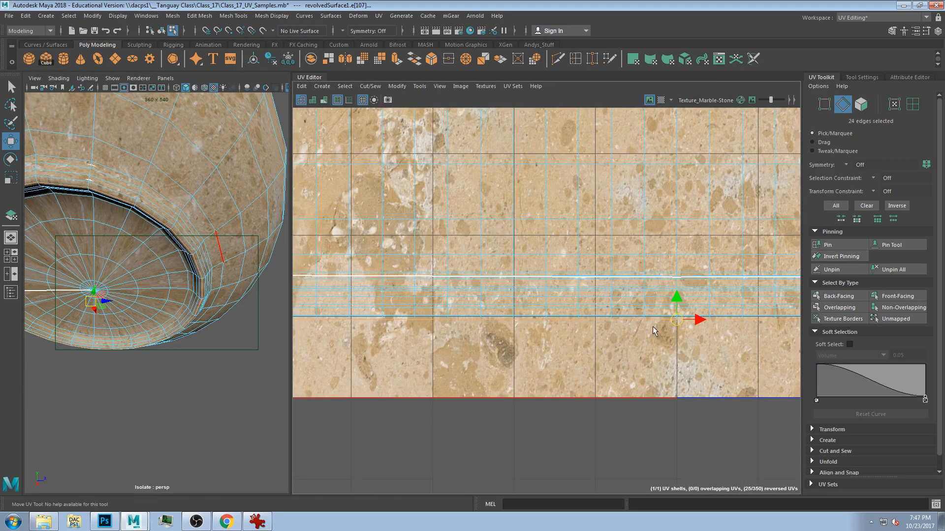
drag(696, 309, 695, 340)
key(ctrl+z)
click(650, 100)
drag(687, 295, 688, 305)
key(ctrl+z)
click(649, 101)
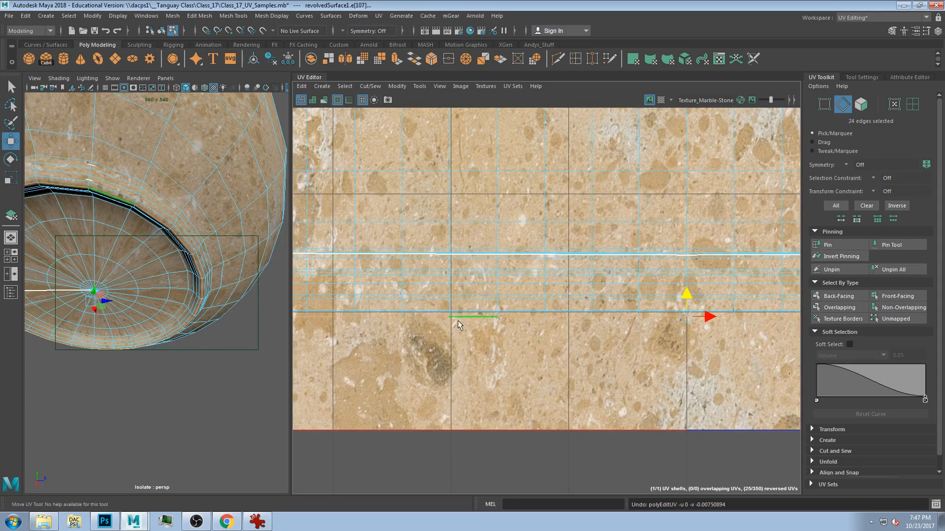
Select two neighbouring edge loops on the foot's inner rim one after the other and move their UVs down
scroll(198, 264, up, 5)
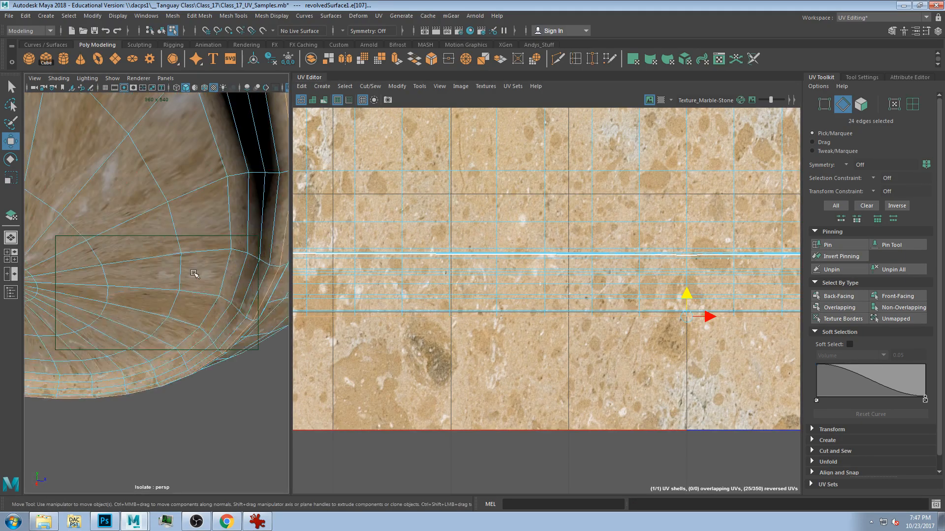
double_click(223, 257)
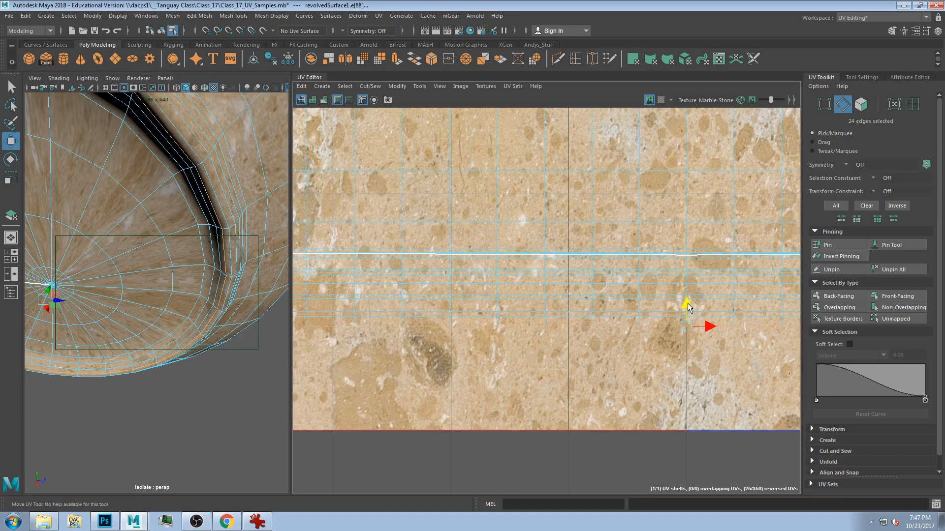
double_click(204, 196)
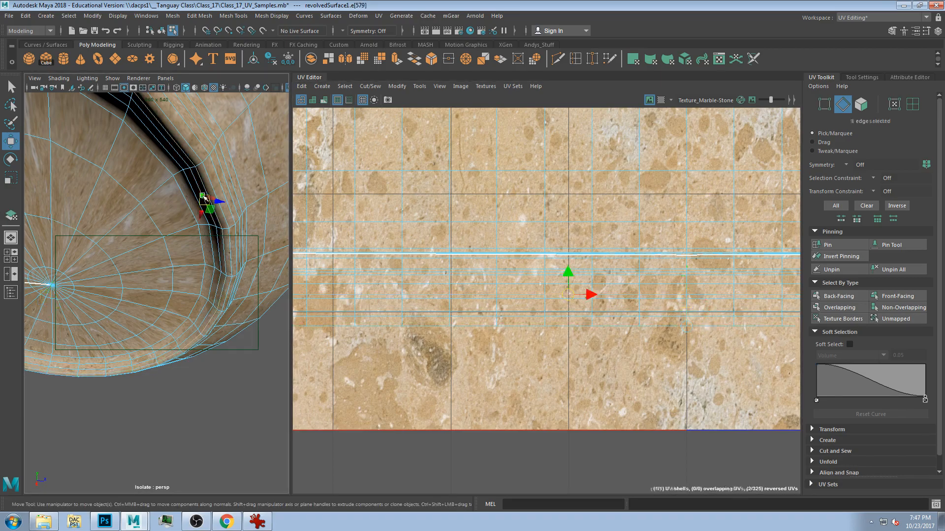
drag(687, 274, 686, 308)
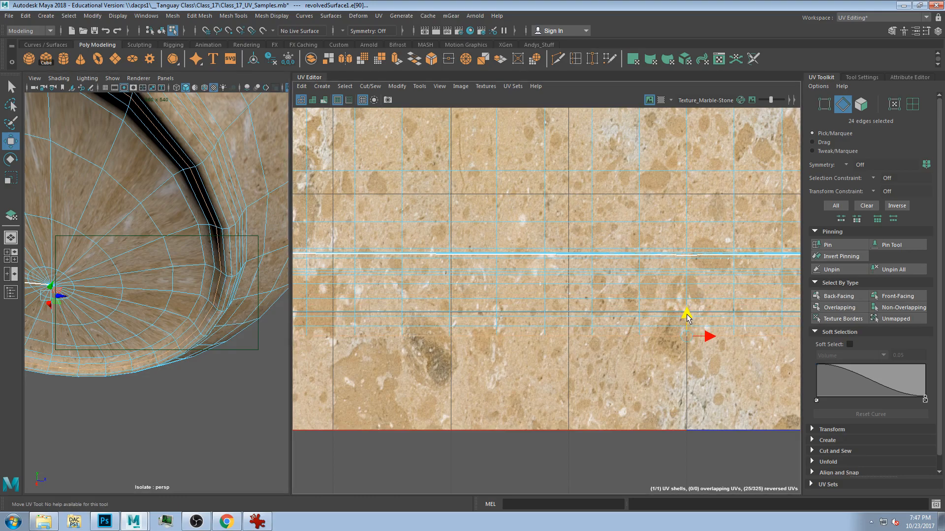
Move the UVs of the following two edge loops inward from the foot's rim down to spread the rows
double_click(197, 206)
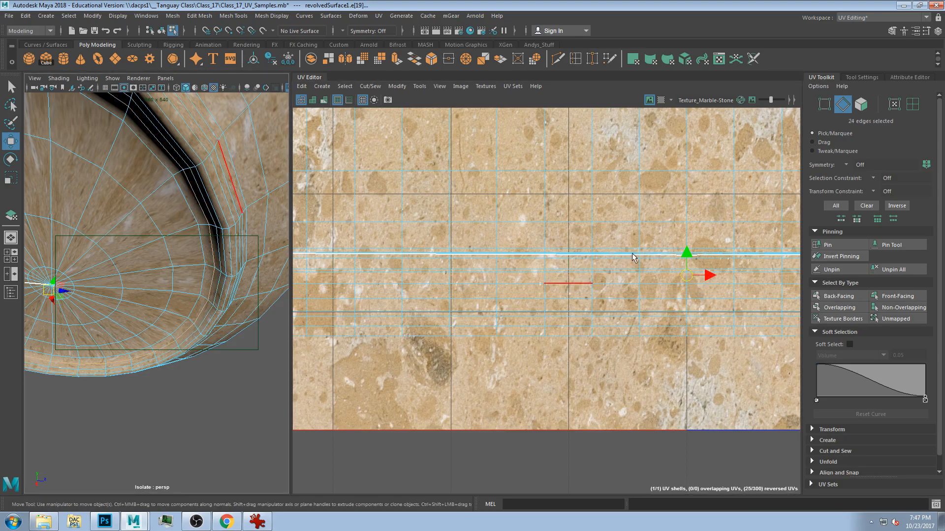
drag(689, 256, 689, 318)
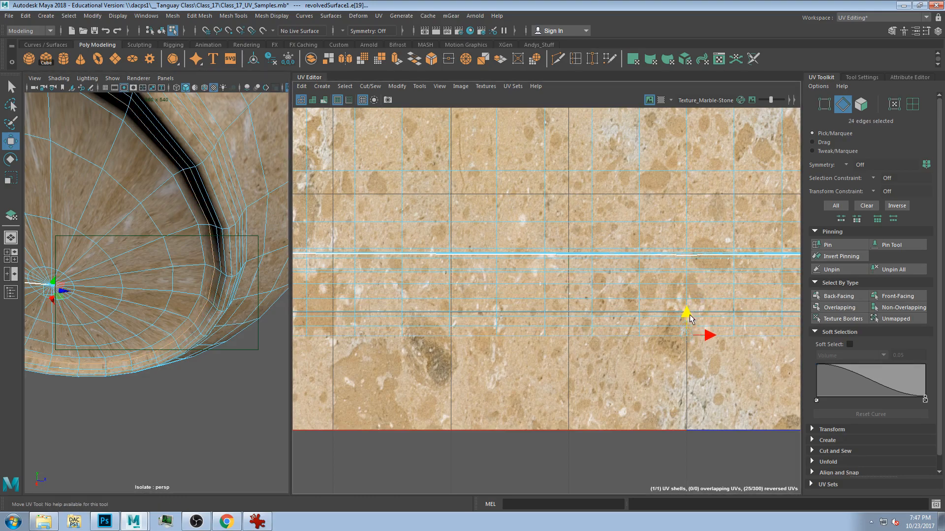
double_click(190, 206)
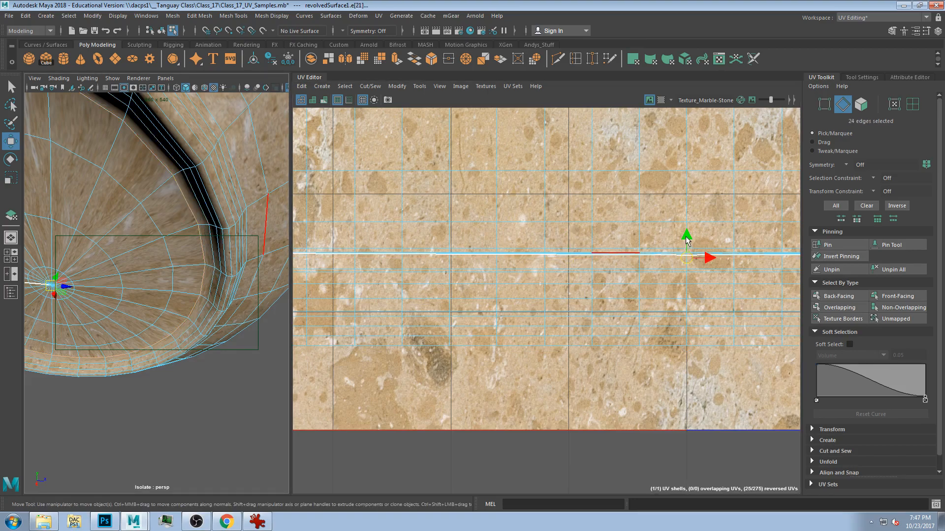
drag(687, 240, 700, 336)
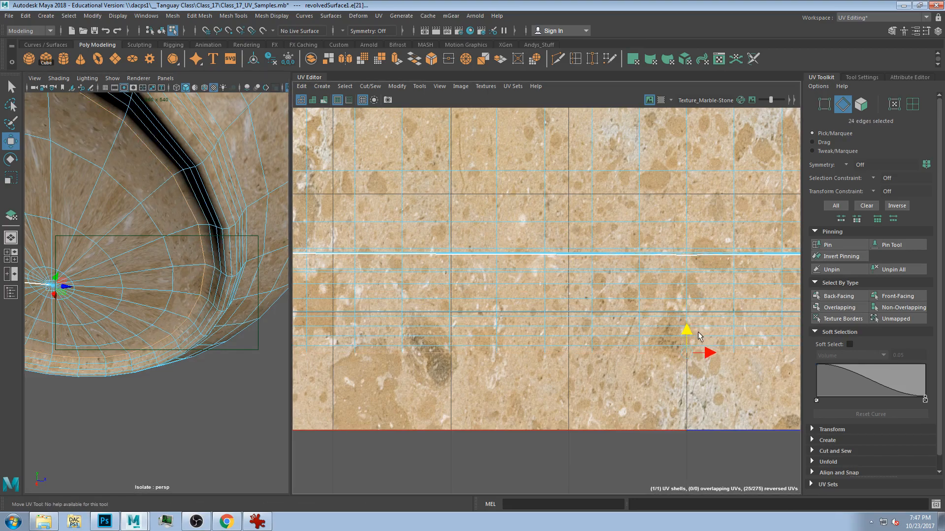
Move the UVs of two more edge loops across the foot's recessed underside down below the previous rows
double_click(166, 249)
drag(689, 231, 689, 352)
double_click(105, 248)
drag(687, 254, 696, 370)
Select the edge loop closest to the underside's centre and move its UVs down below the other rows
alt+drag(143, 229, 138, 229)
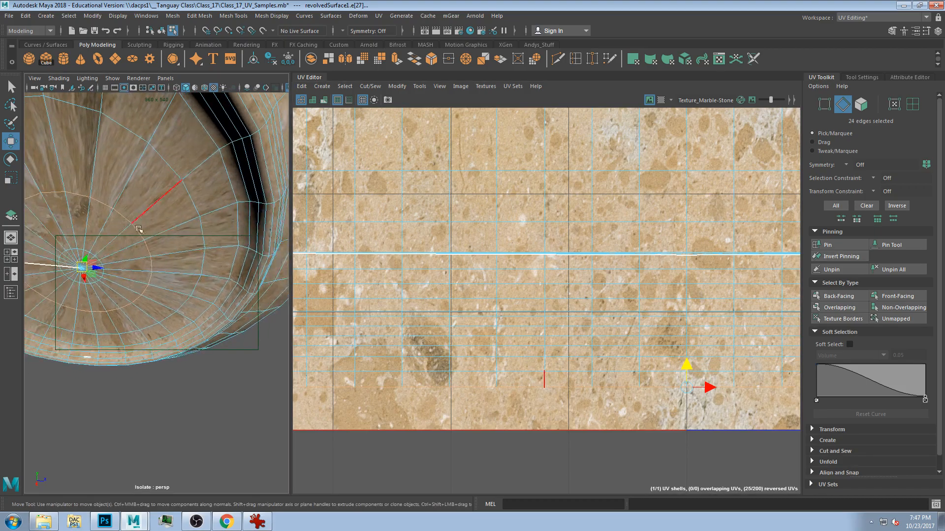
click(91, 254)
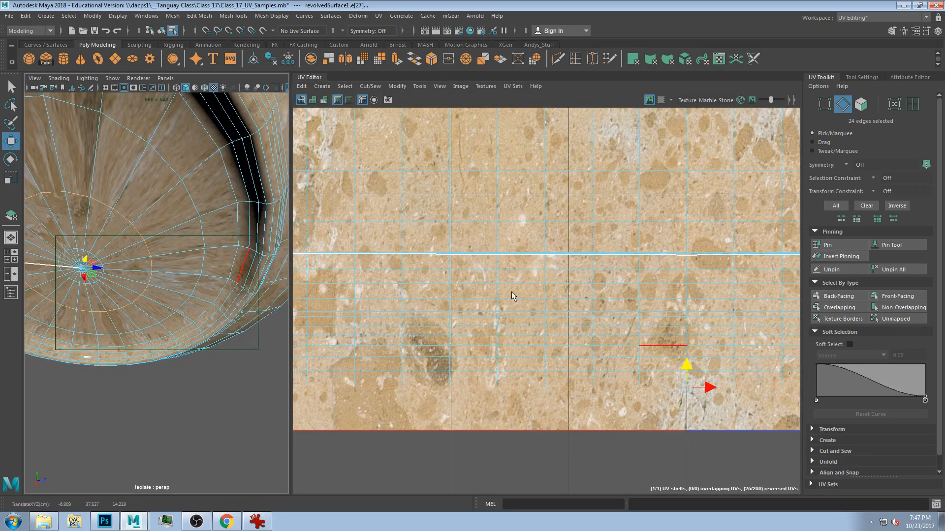
double_click(532, 254)
drag(688, 238, 688, 383)
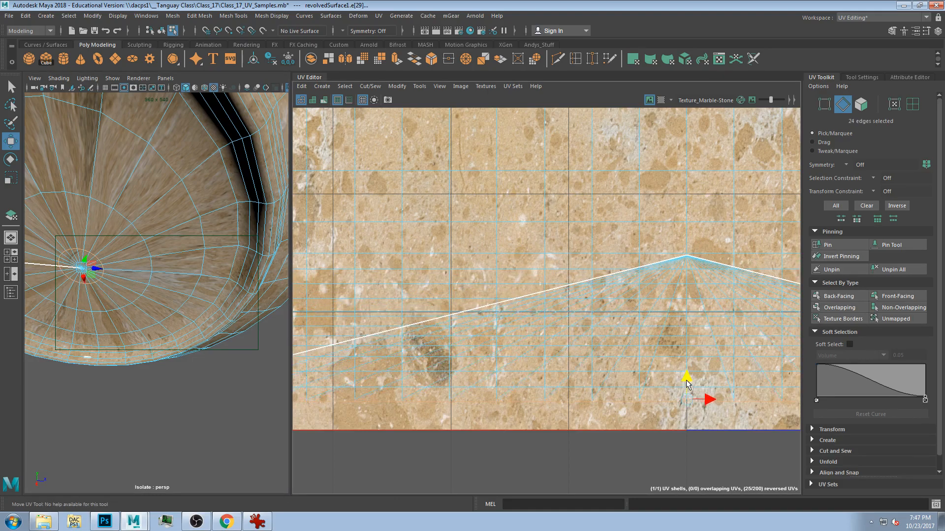
Switch to UV selection and move the underside's single centre UV down to the texture's lower border
scroll(689, 268, up, 8)
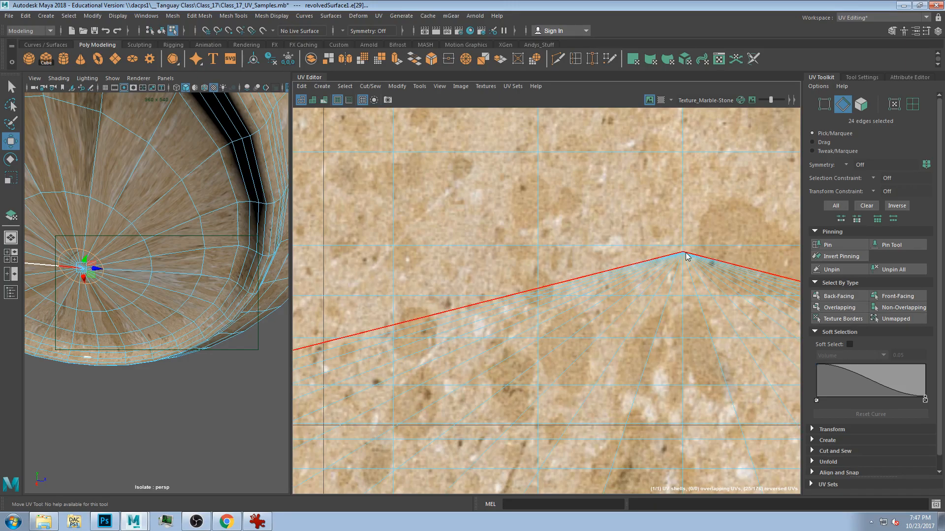
right_drag(724, 252, 734, 253)
click(683, 252)
scroll(686, 254, down, 7)
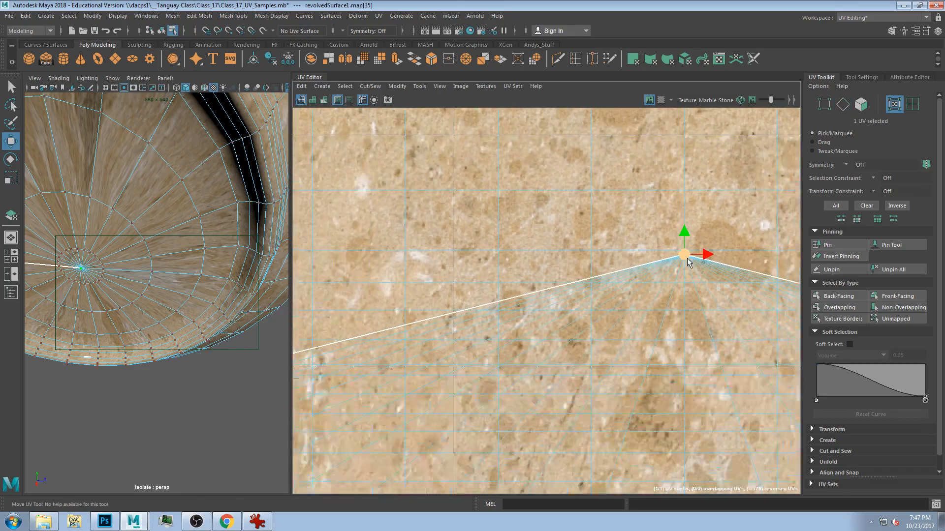
middle_drag(705, 404, 709, 432)
scroll(623, 347, down, 3)
scroll(554, 350, down, 2)
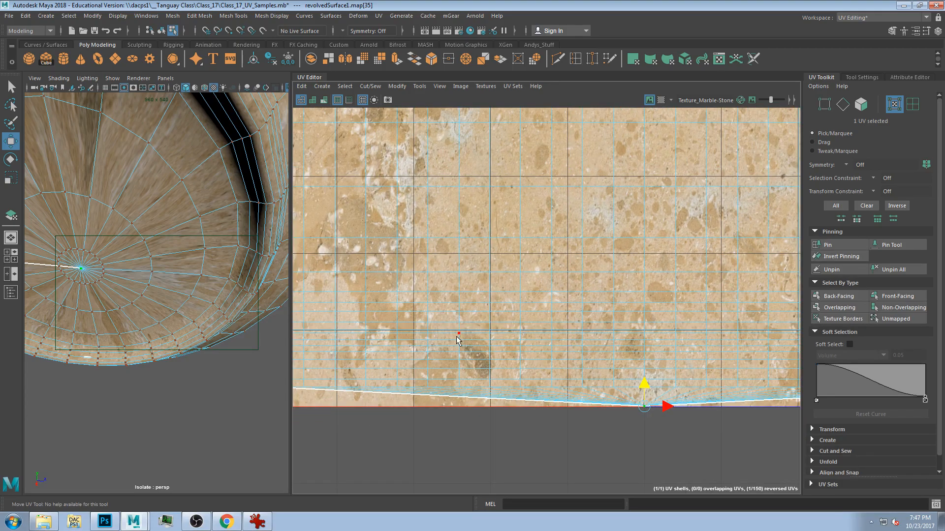
Examine the lowest UV rows and the resulting texture on the bowl's underside
scroll(511, 230, down, 2)
scroll(476, 272, up, 5)
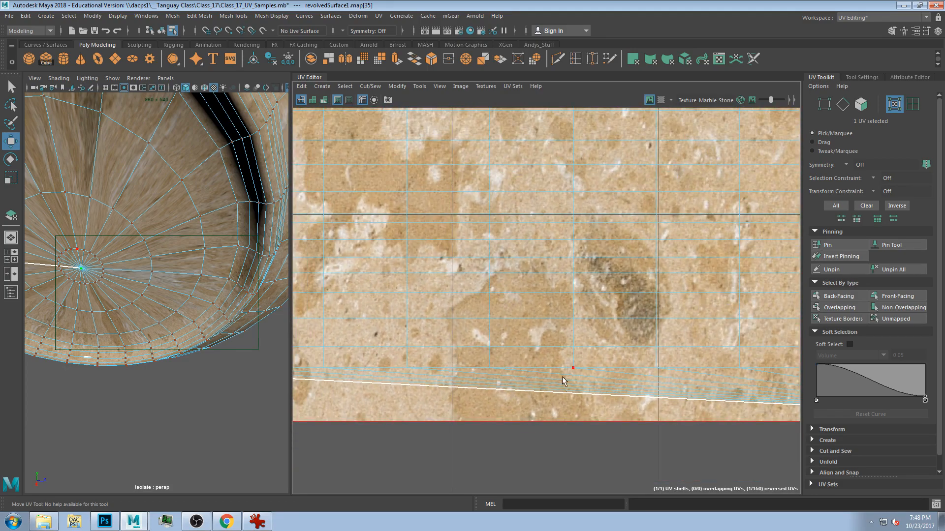
scroll(681, 358, down, 5)
alt+middle_drag(652, 327, 502, 363)
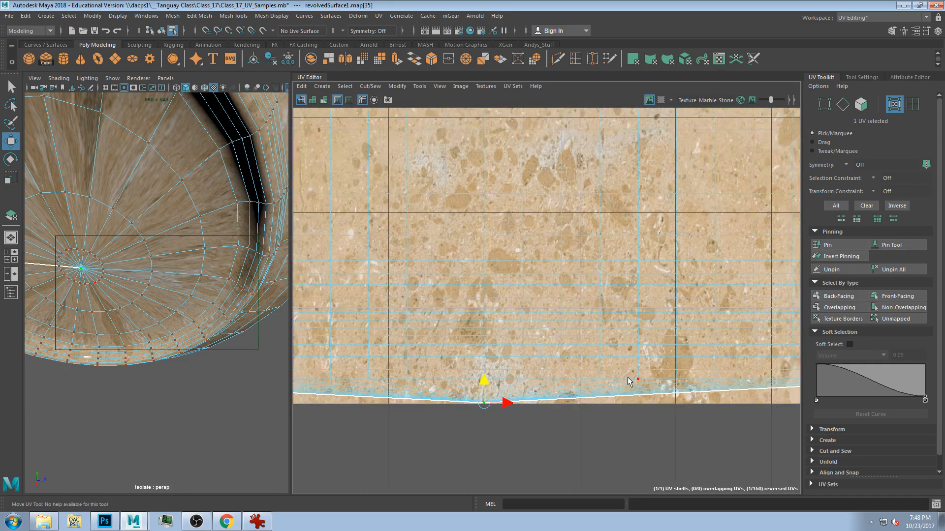
scroll(721, 398, down, 2)
alt+drag(180, 254, 216, 252)
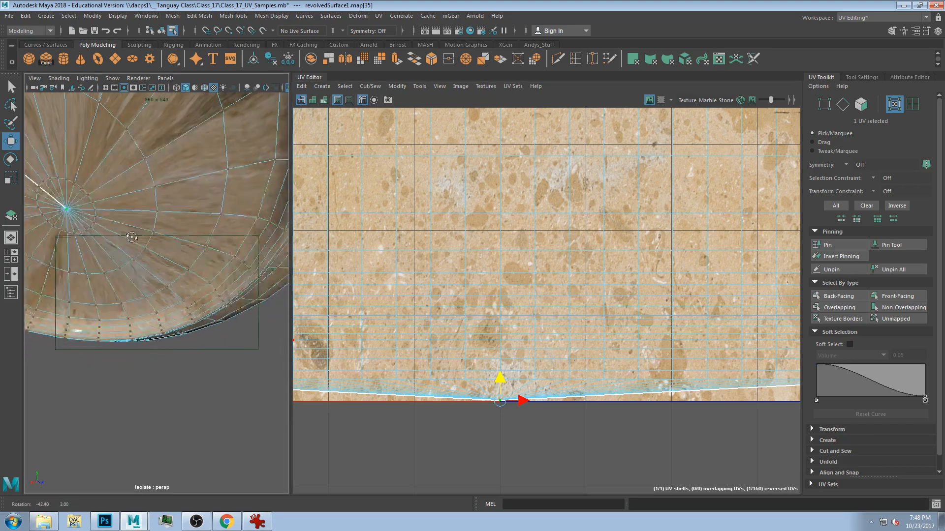
scroll(209, 237, down, 5)
alt+drag(197, 189, 210, 204)
scroll(598, 356, down, 2)
Compare the texture on the whole foot with the upper rows of the UV layout
alt+middle_drag(563, 250, 542, 375)
scroll(563, 313, down, 1)
scroll(577, 283, down, 3)
alt+middle_drag(560, 215, 596, 399)
alt+right_drag(516, 205, 620, 181)
alt+drag(134, 232, 132, 210)
scroll(140, 216, up, 5)
alt+middle_drag(133, 210, 168, 247)
alt+drag(169, 247, 153, 324)
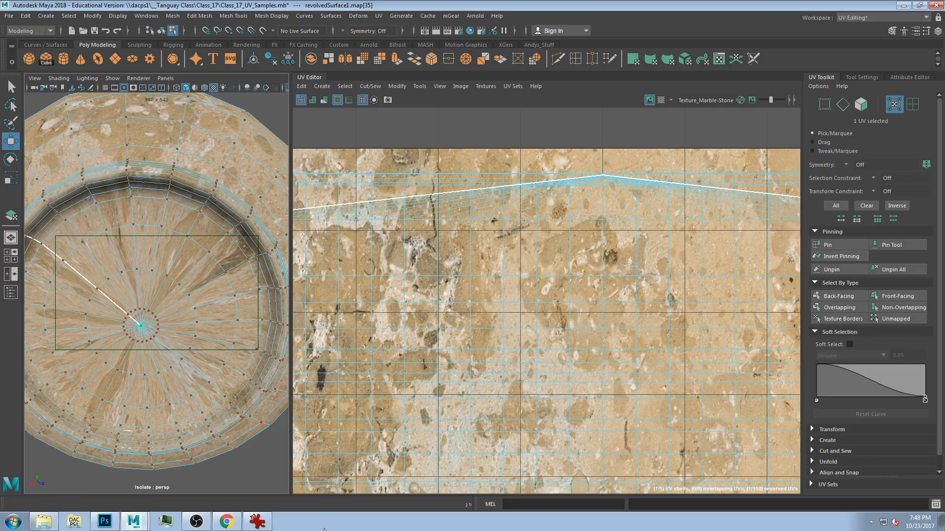
Clear the UV selection and examine the bowl from several angles alongside the upper corner of the UV grid
click(257, 522)
click(118, 262)
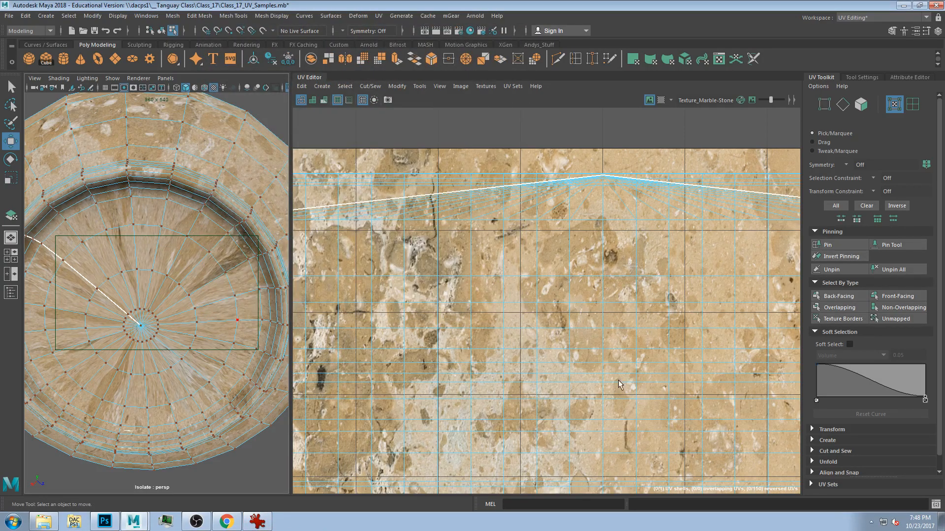
scroll(620, 376, down, 4)
scroll(374, 393, down, 1)
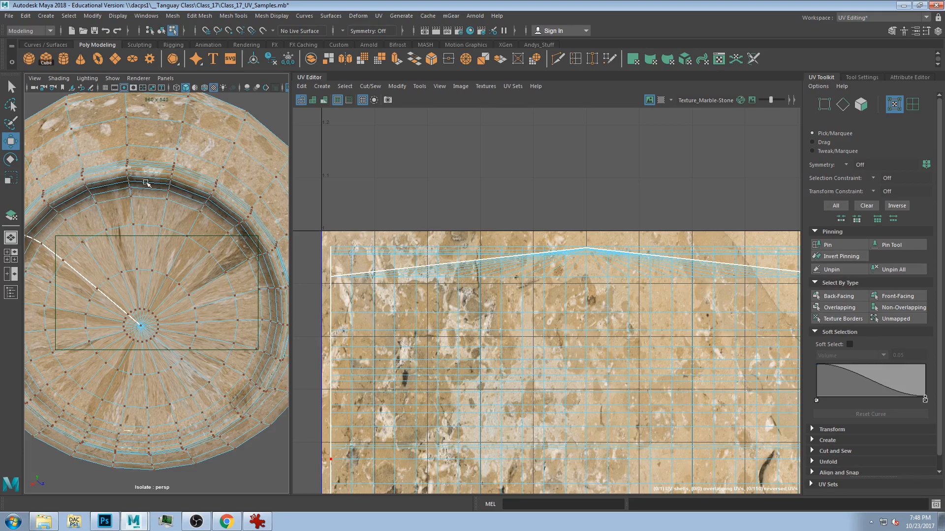
alt+drag(141, 242, 156, 201)
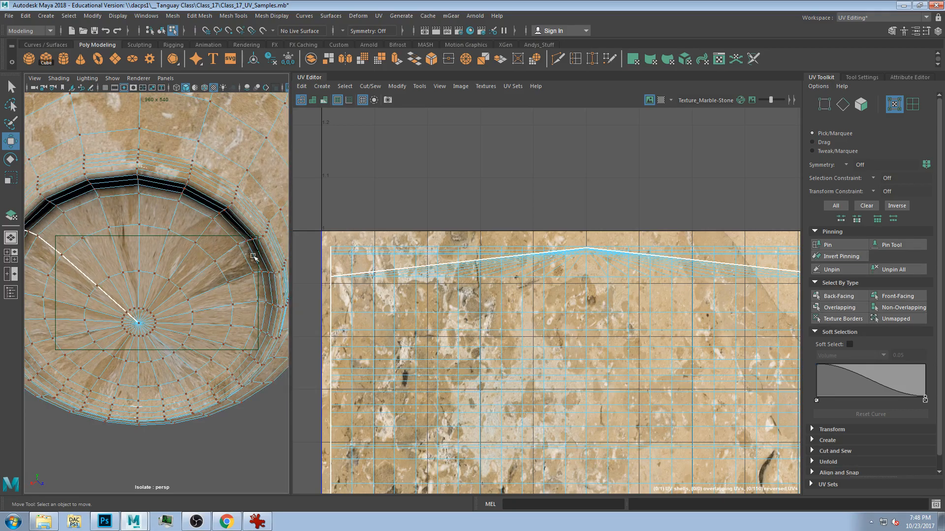
alt+drag(179, 184, 142, 251)
scroll(142, 248, down, 8)
scroll(152, 251, up, 5)
mouse_move(419, 387)
alt+middle_down()
mouse_move(467, 204)
mouse_move(437, 388)
alt+middle_up()
scroll(467, 205, down, 1)
scroll(367, 261, up, 4)
scroll(365, 281, up, 3)
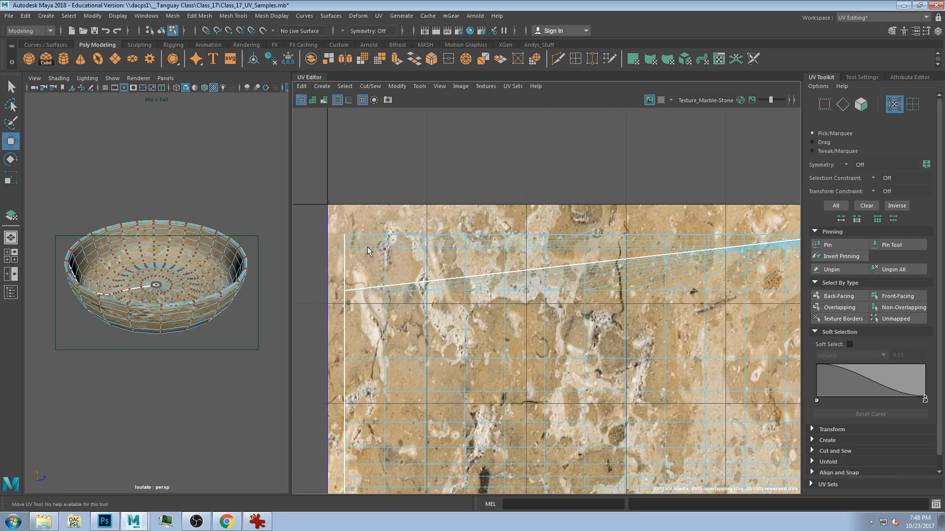
scroll(314, 268, up, 3)
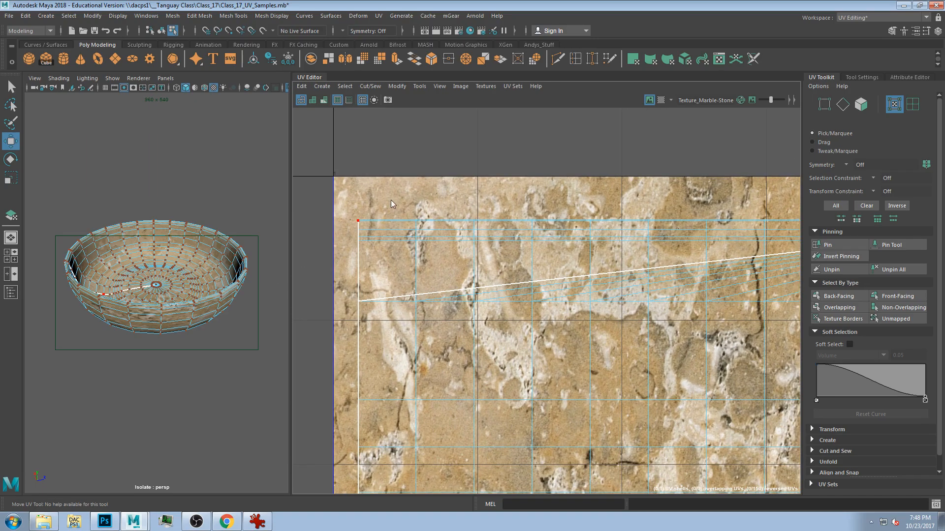
Switch to edge selection, try moving the UV grid's uppermost edge loop down, and undo the move
right_drag(391, 201, 391, 183)
double_click(388, 222)
scroll(502, 241, down, 2)
alt+middle_drag(560, 239, 493, 240)
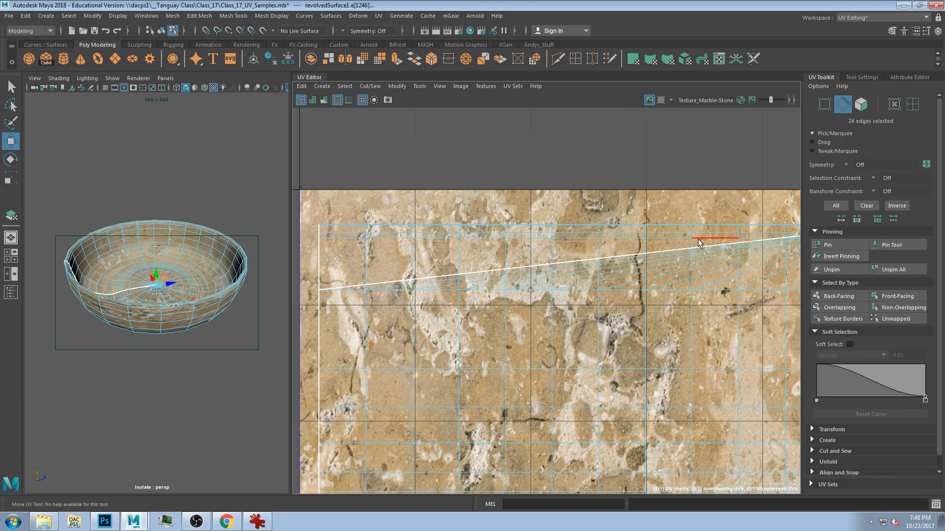
alt+middle_drag(697, 240, 515, 225)
scroll(541, 223, down, 2)
drag(673, 207, 675, 256)
key(ctrl+z)
alt+middle_drag(458, 296, 597, 252)
scroll(91, 304, up, 5)
scroll(108, 308, down, 5)
alt+drag(110, 309, 167, 316)
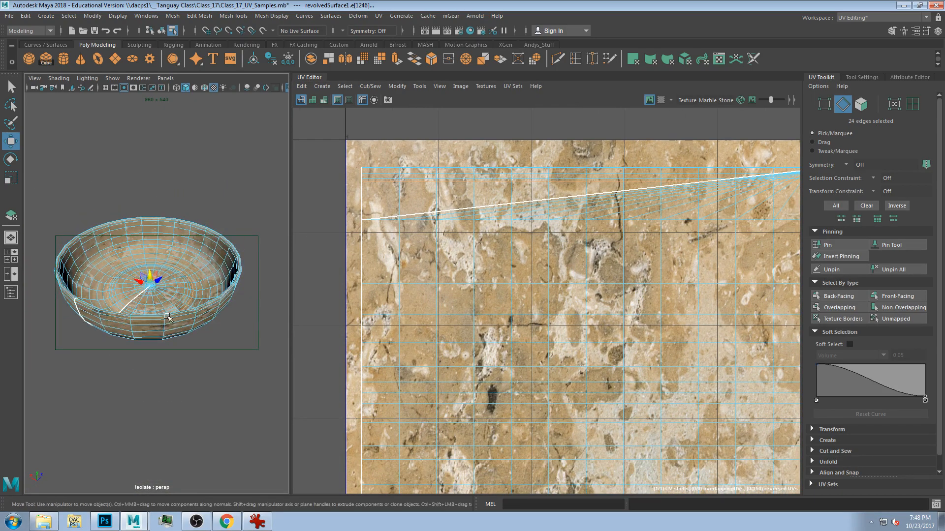
Look through the installed programs for Autodesk Mudbox 2018 without launching it, and return to the Maya scene
click(13, 516)
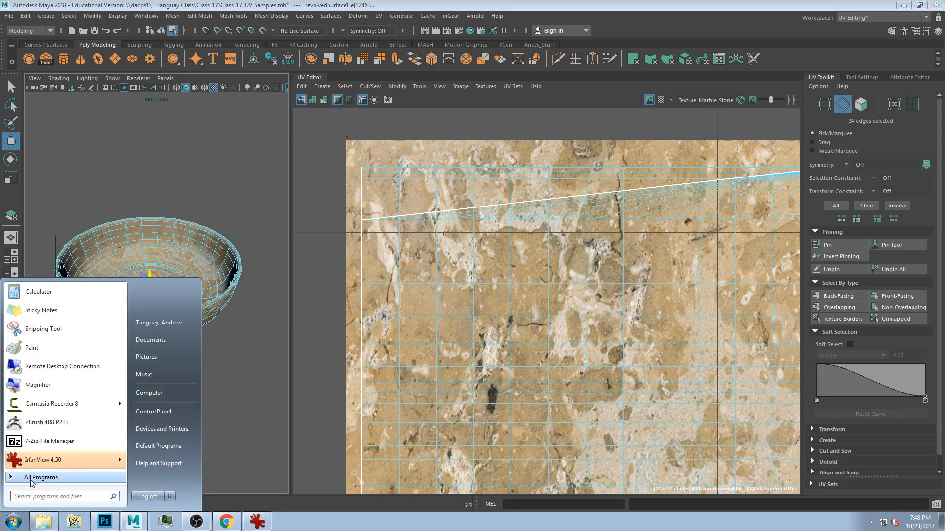
click(31, 478)
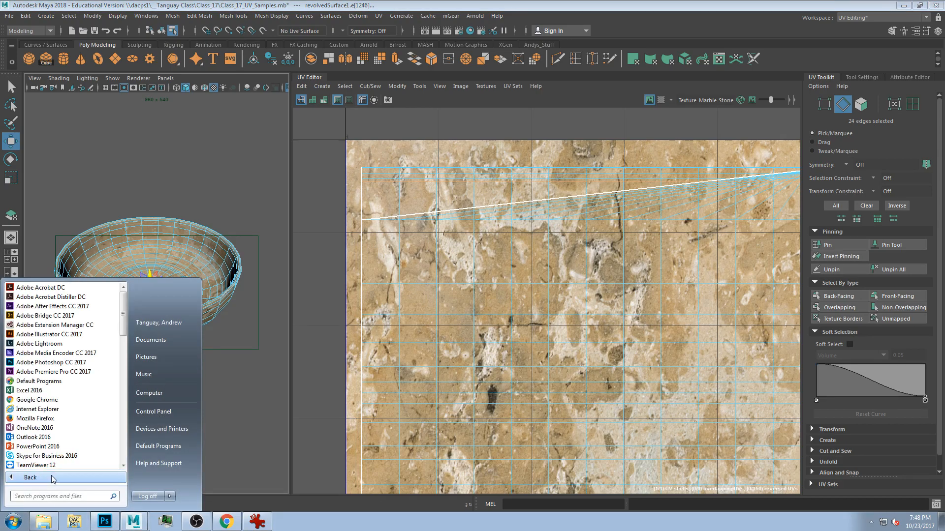
scroll(63, 445, down, 5)
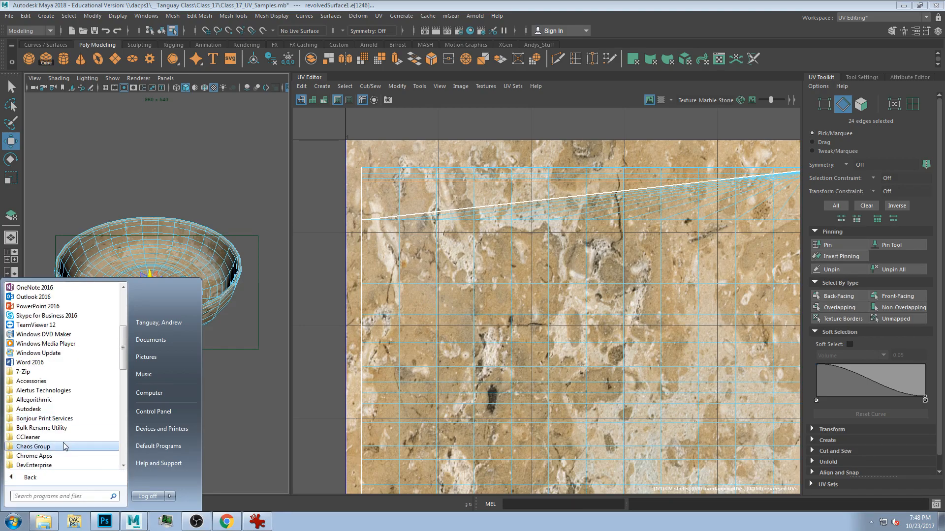
scroll(64, 444, down, 5)
scroll(66, 447, down, 5)
scroll(74, 447, down, 4)
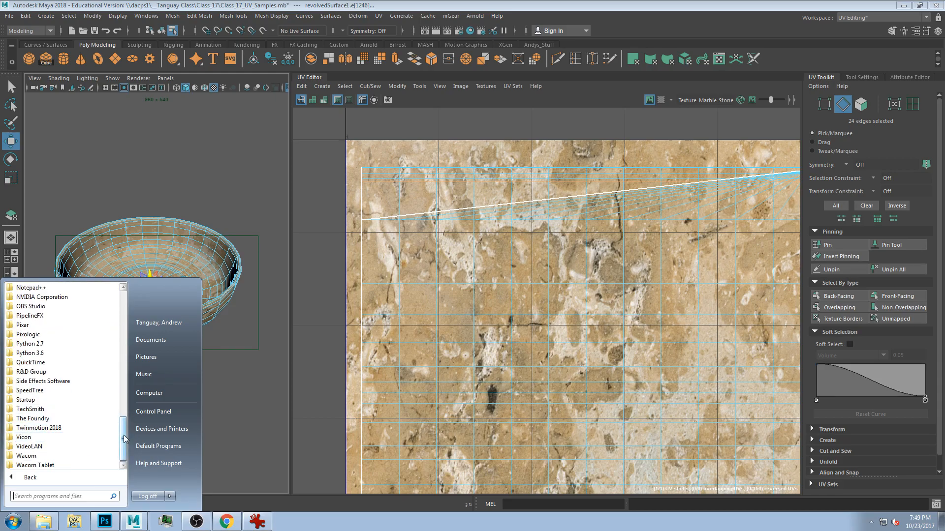
drag(124, 441, 123, 359)
click(29, 362)
scroll(82, 433, down, 2)
click(69, 409)
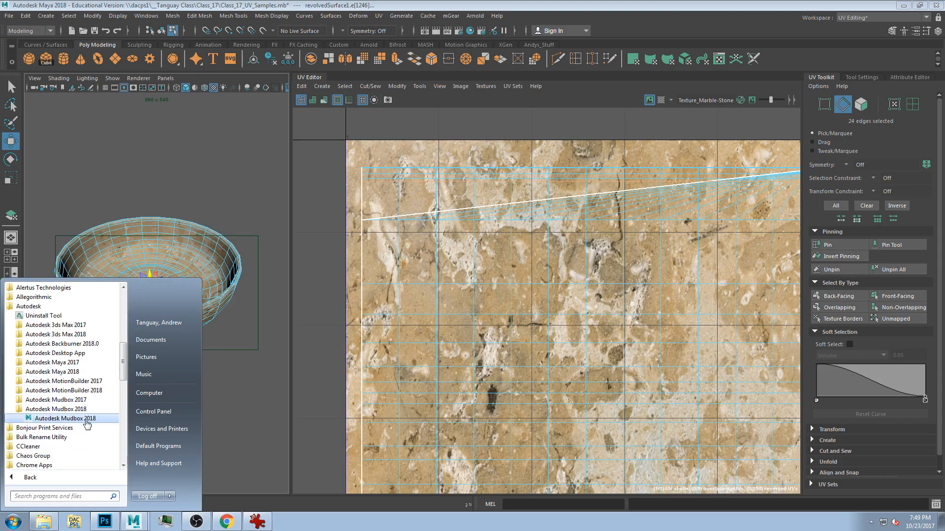
click(309, 6)
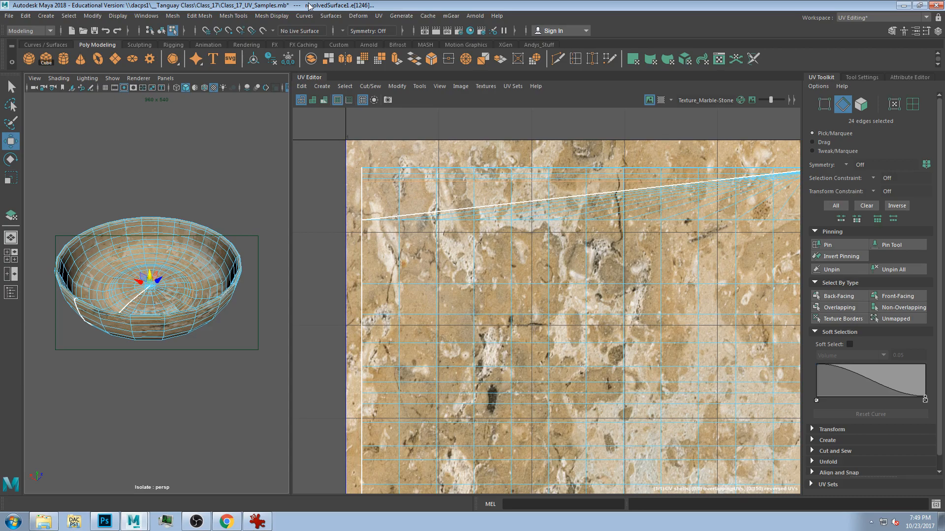
Take the bowl out of isolation, select the table as an object and isolate it in the perspective view
alt+drag(207, 266, 172, 295)
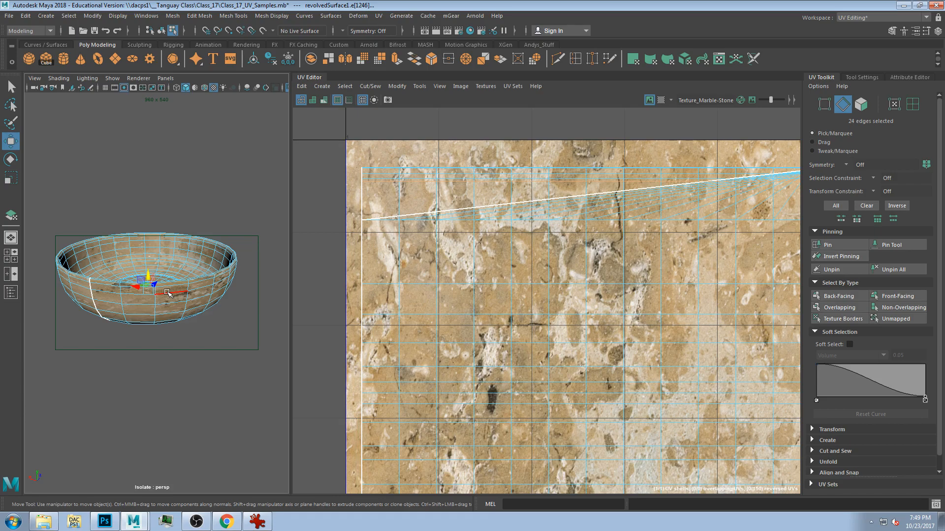
alt+drag(218, 289, 159, 313)
key(ctrl+1)
click(159, 311)
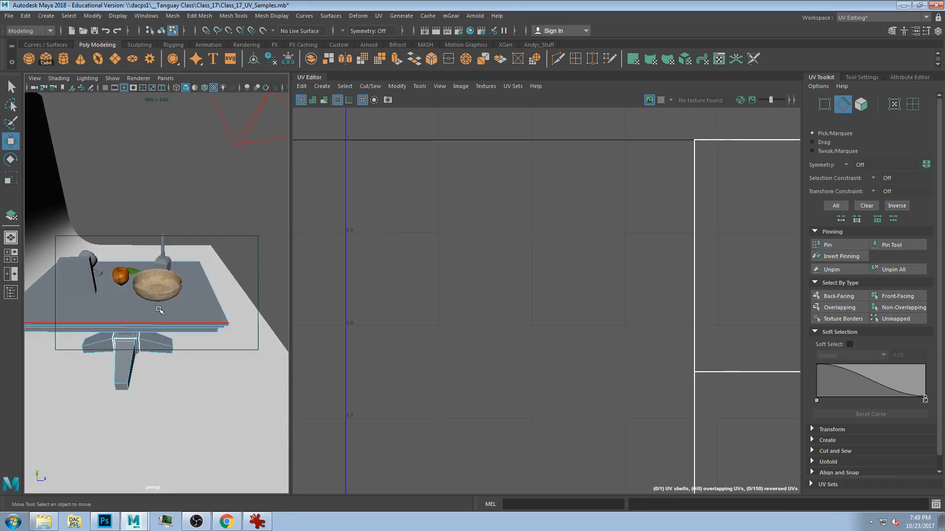
click(178, 298)
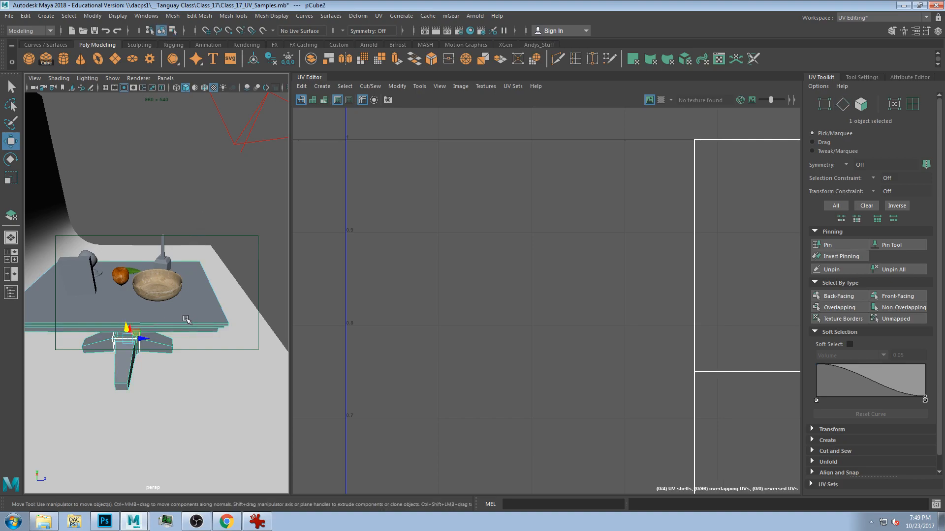
key(ctrl+1)
alt+drag(214, 327, 59, 327)
Switch to IrfanView and compare the UV checker images from uvchecker_01.jpg to uvchecker_05.png
click(258, 521)
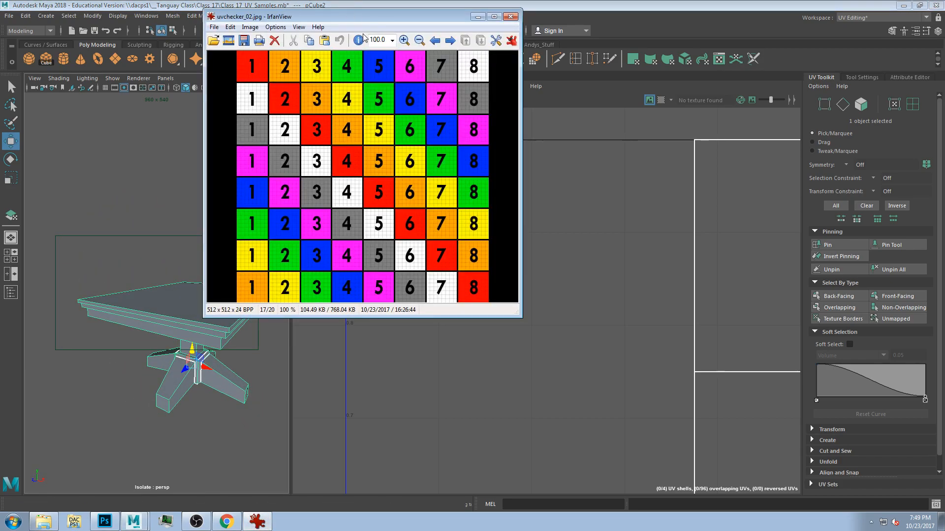
click(449, 40)
click(450, 41)
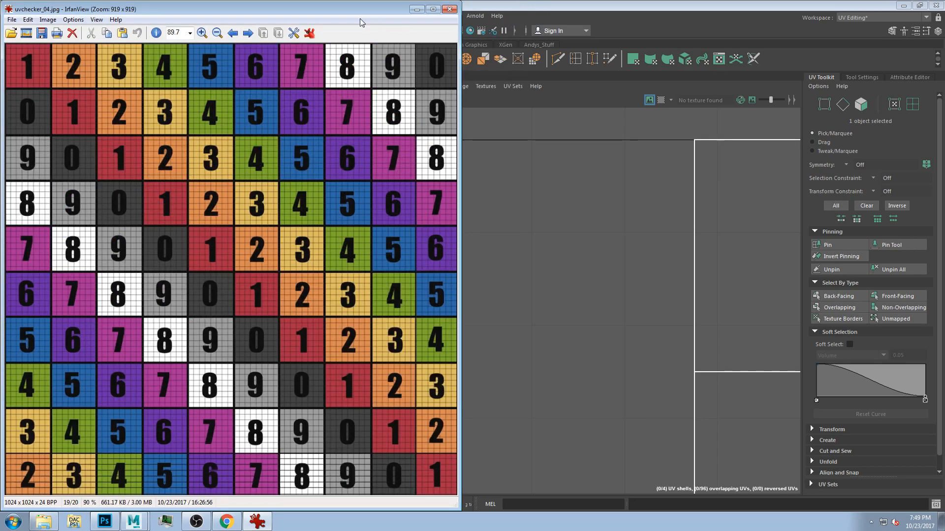
click(247, 34)
click(248, 34)
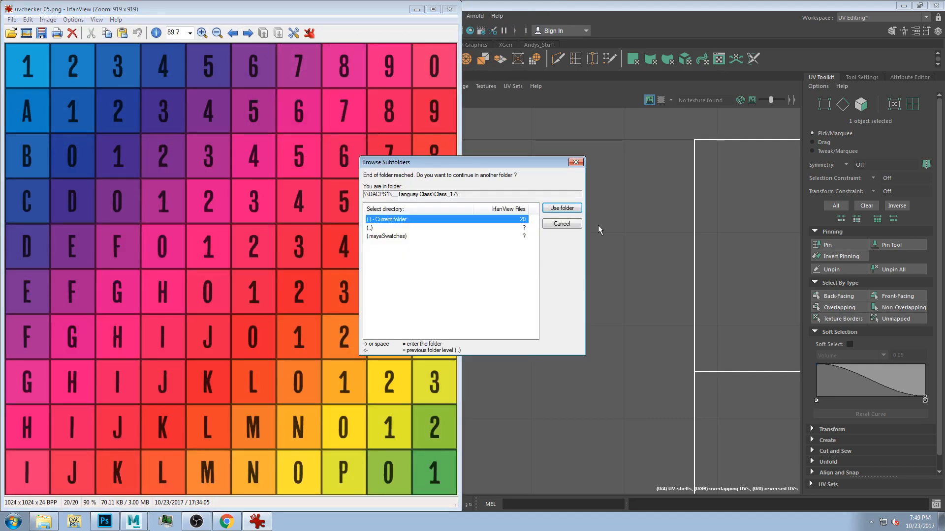
click(561, 224)
click(232, 33)
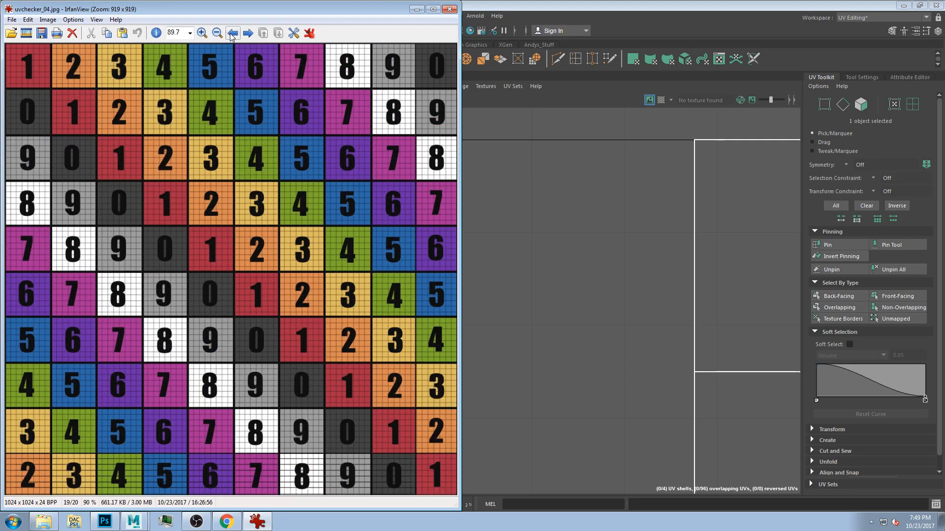
click(232, 33)
click(232, 33)
click(232, 32)
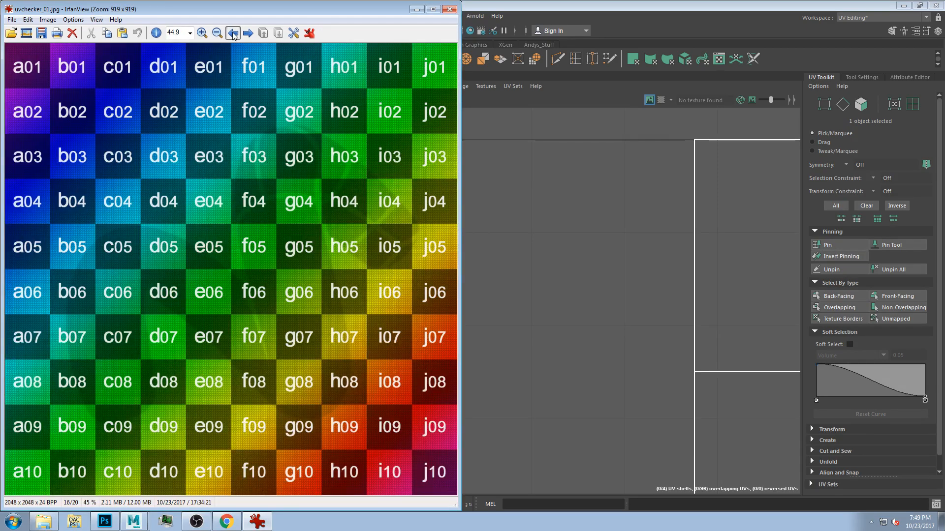
Browse back to the wood texture and bring up the cartoon character's texture map texturing05.jpg
click(232, 33)
click(232, 33)
click(233, 33)
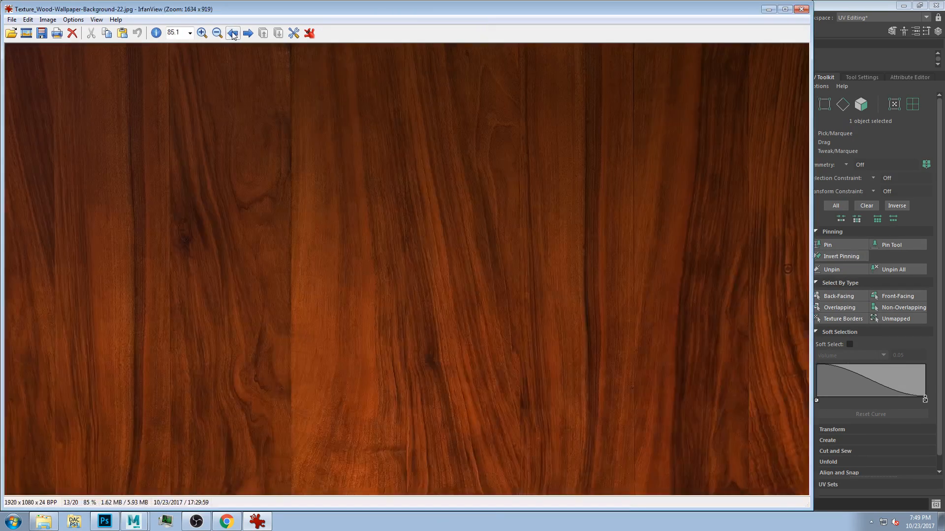
click(248, 33)
click(247, 33)
click(232, 34)
drag(265, 10, 332, 33)
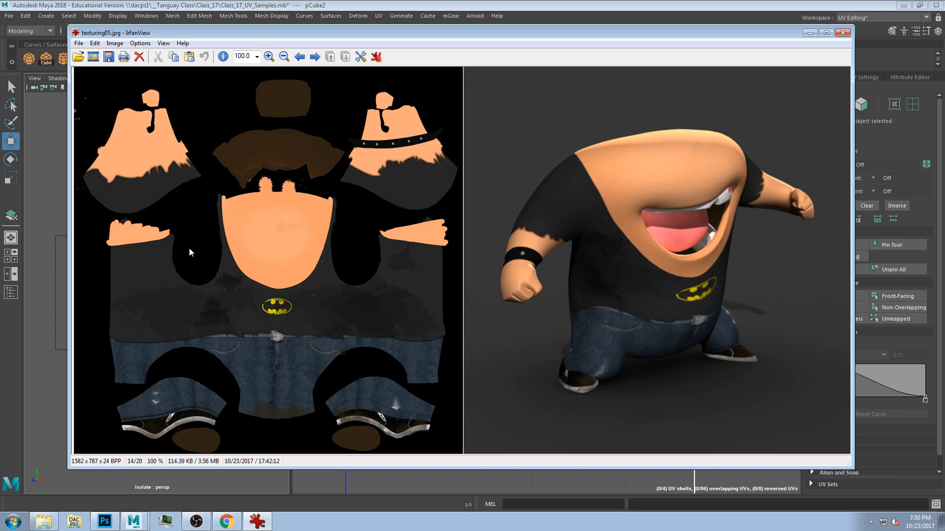
Browse the wood and concrete textures, and examine the wrestler's diffuse texture map
click(299, 57)
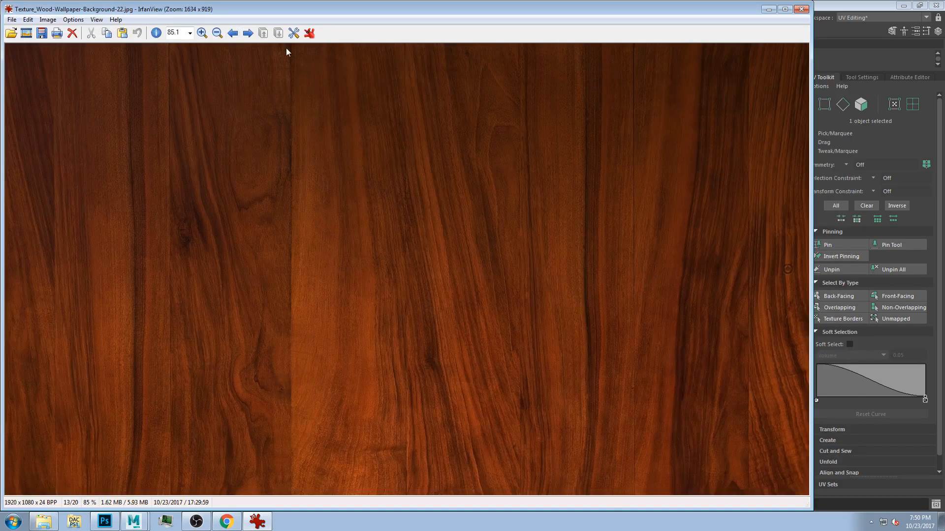
click(232, 33)
click(232, 33)
click(232, 33)
click(232, 33)
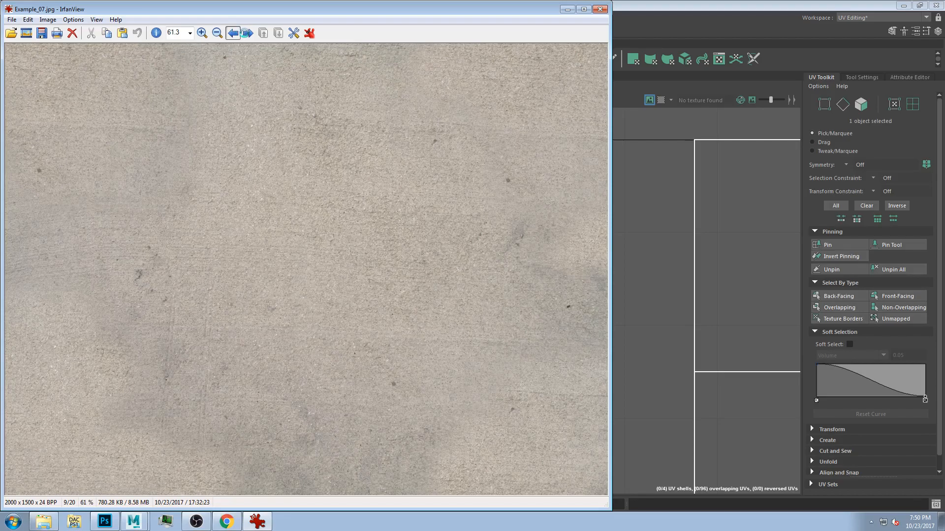
click(247, 33)
click(247, 33)
click(247, 33)
click(247, 33)
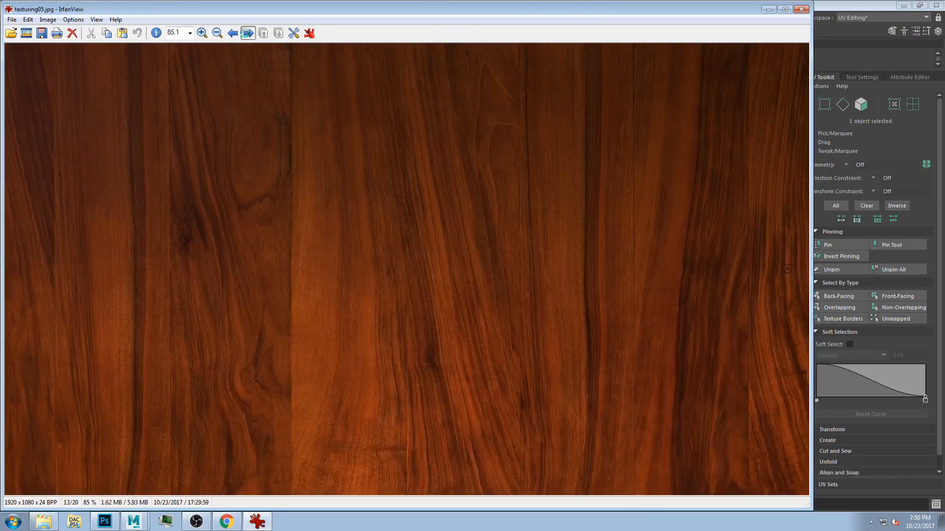
click(247, 33)
click(247, 33)
drag(230, 10, 377, 20)
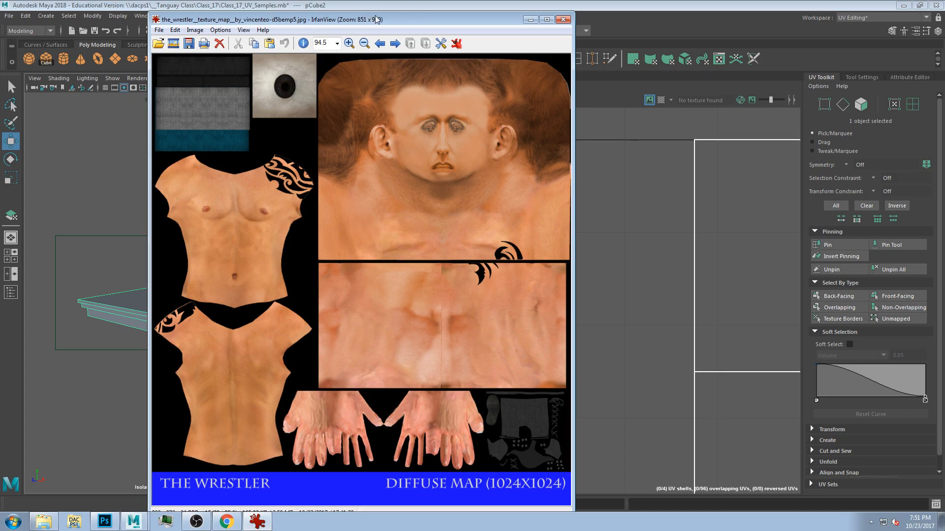
drag(378, 19, 423, 17)
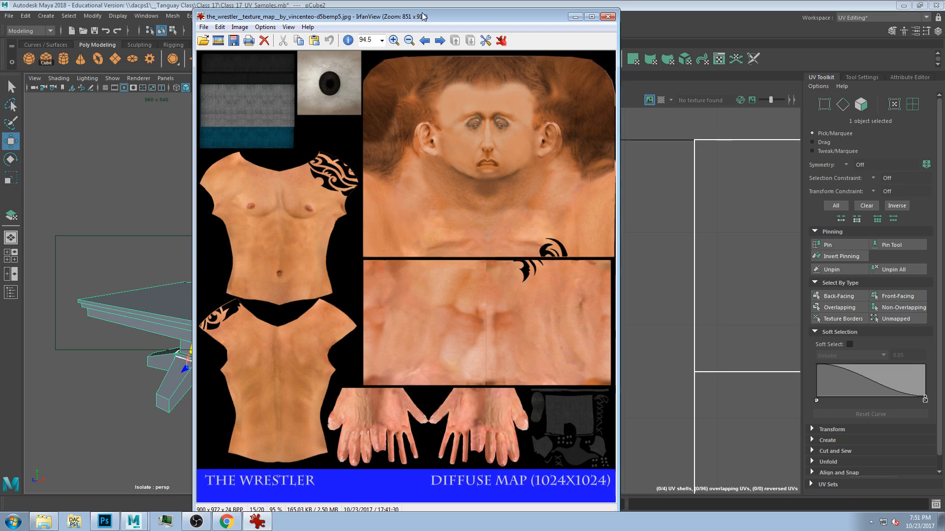
drag(383, 16, 420, 18)
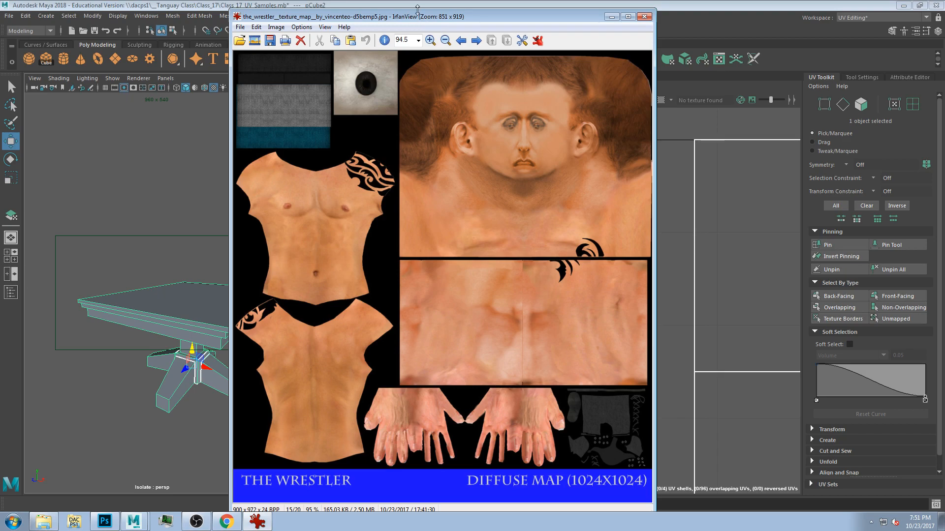
Switch to Maya to view the isolated table from a higher angle, and return to IrfanView
click(412, 5)
alt+drag(206, 318, 209, 344)
click(257, 521)
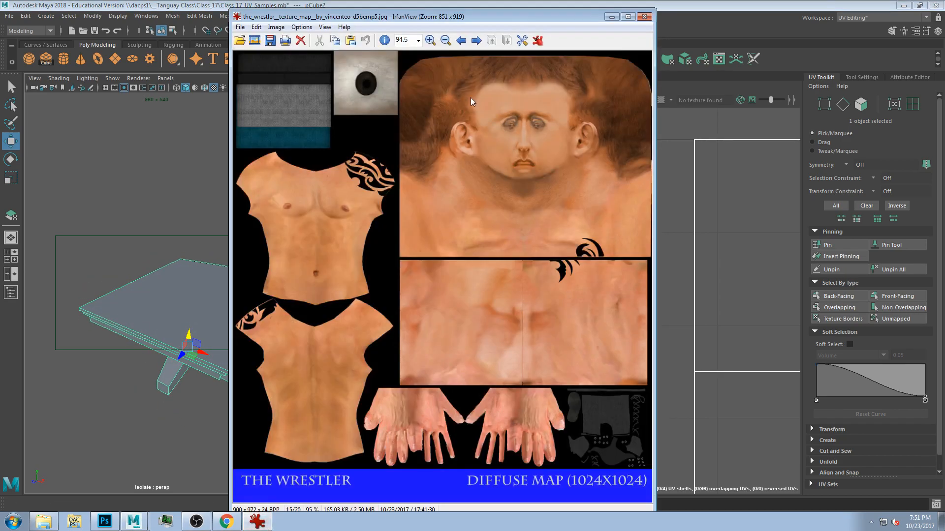
Review the UV checker images again through uvchecker_05.png and go back to the wrestler's texture map
click(476, 40)
click(246, 33)
click(246, 33)
click(246, 33)
click(247, 33)
click(247, 33)
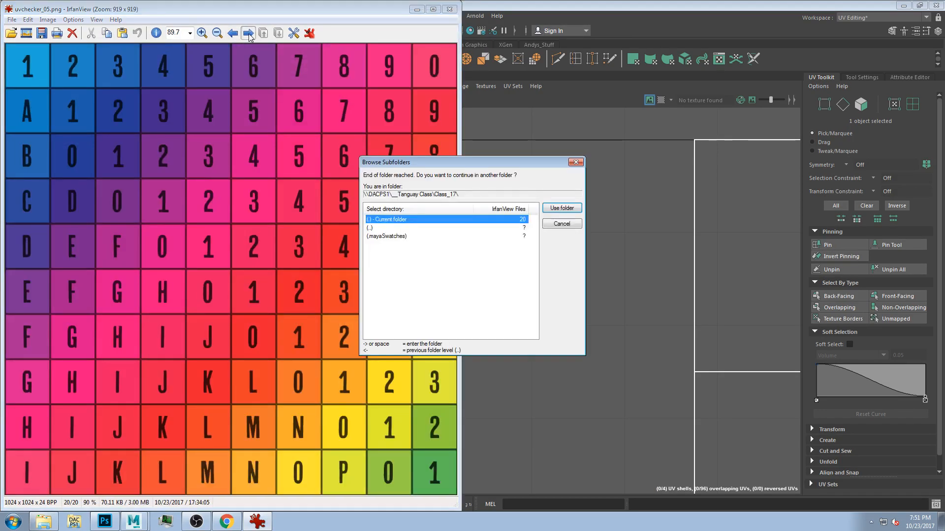
click(552, 227)
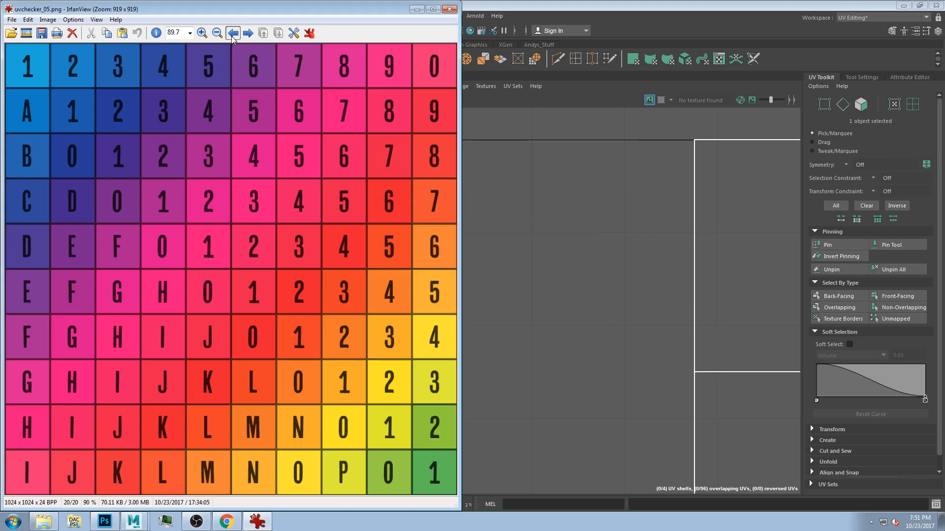
click(232, 33)
click(232, 33)
click(233, 33)
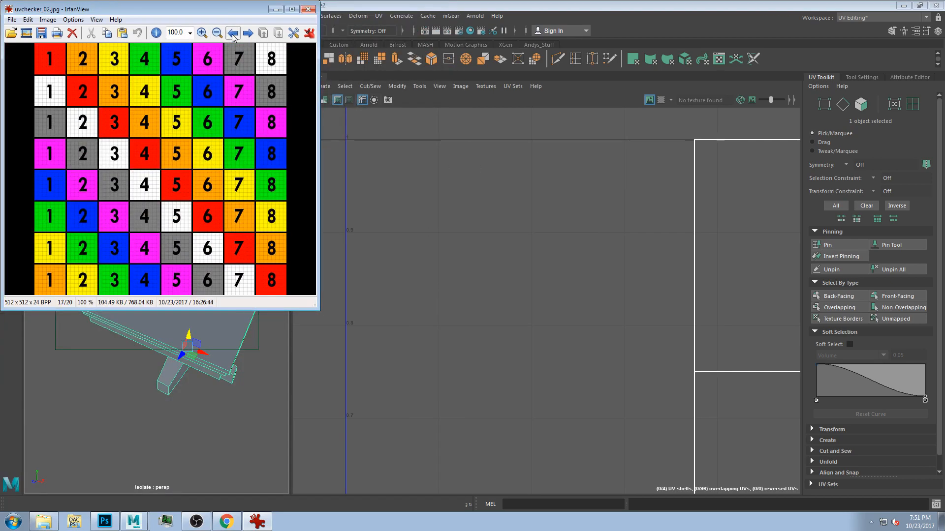
click(233, 33)
click(232, 33)
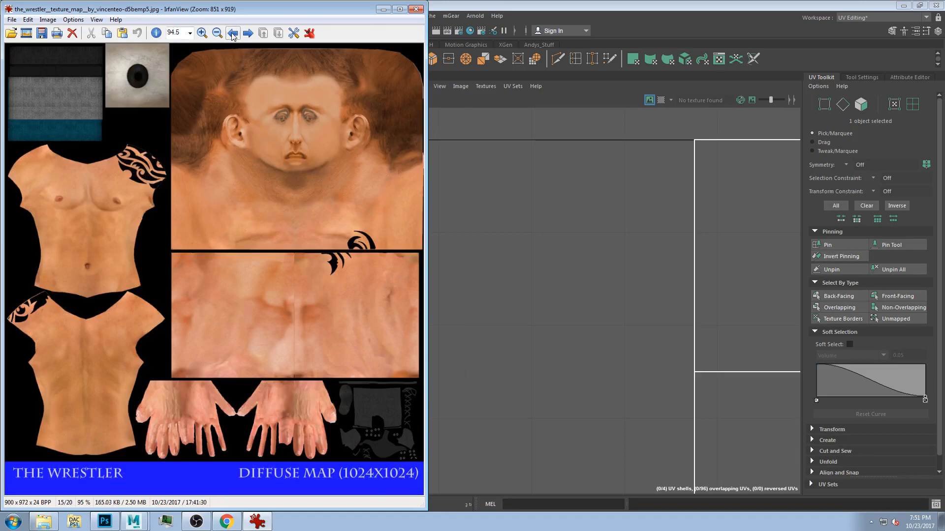
Browse back past the wood and concrete textures to the unwrapped UV layout in Example_05.jpg
click(232, 33)
click(233, 33)
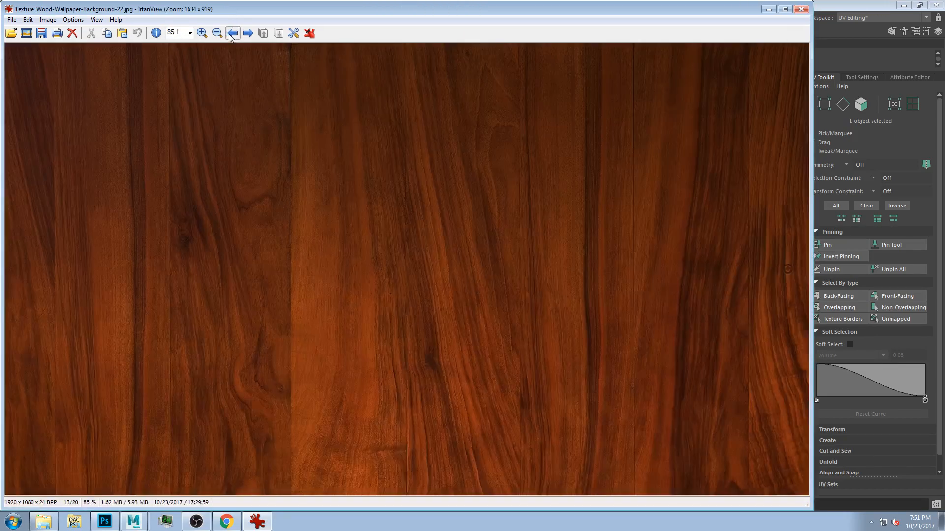
click(233, 33)
click(232, 33)
click(232, 33)
click(232, 33)
click(232, 33)
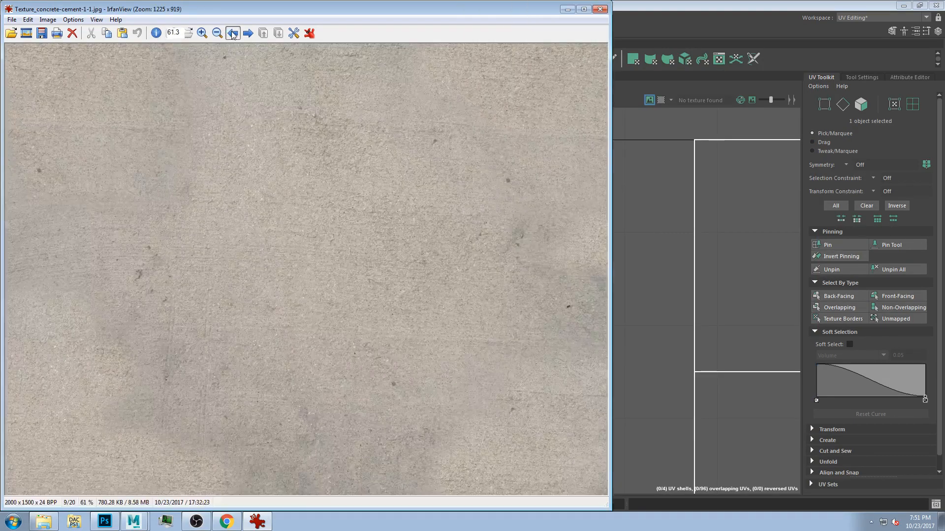
click(232, 33)
click(232, 33)
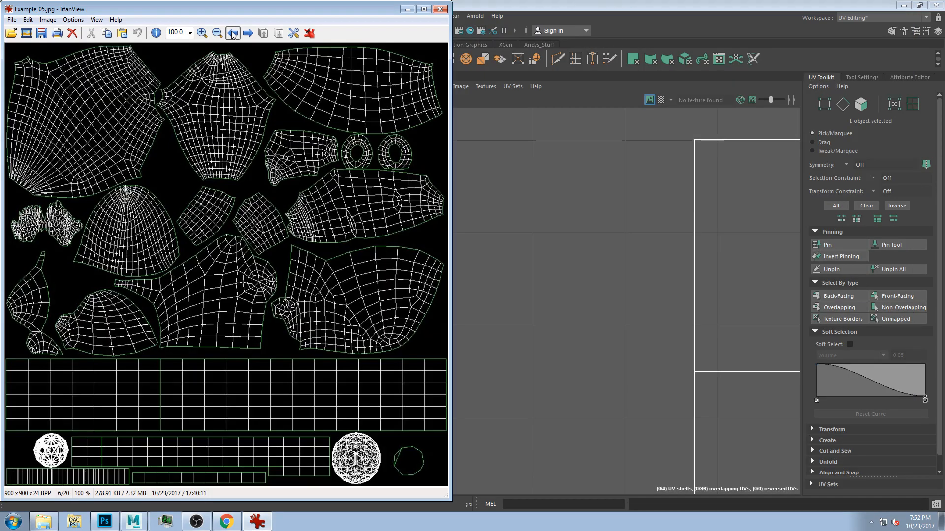
drag(256, 12, 452, 33)
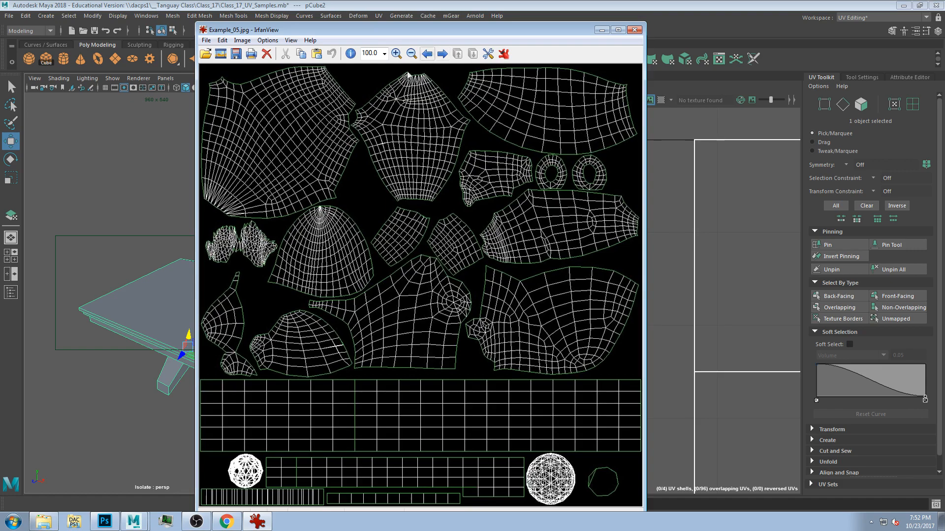
Enlarge Example_05.jpg to inspect the individual shells of its UV layout
click(396, 53)
click(396, 33)
click(396, 33)
click(396, 33)
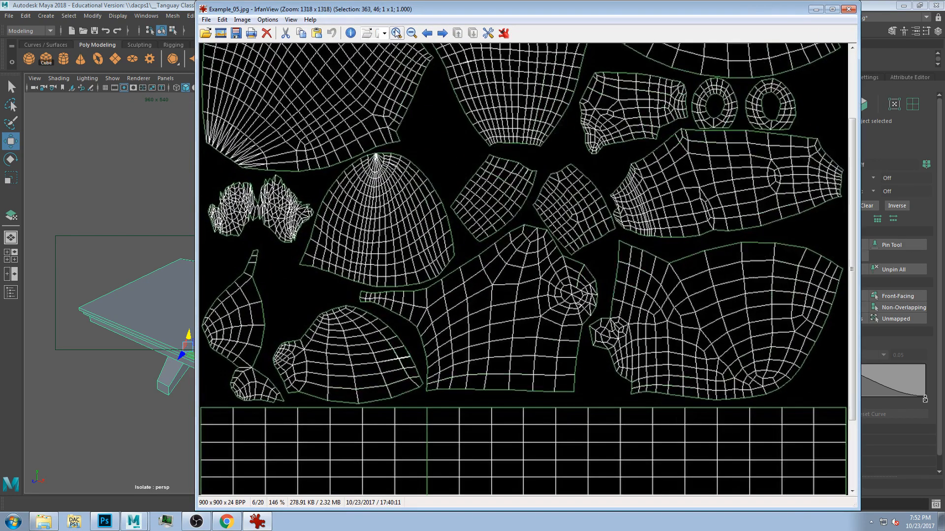
click(396, 32)
click(396, 32)
click(392, 33)
click(392, 33)
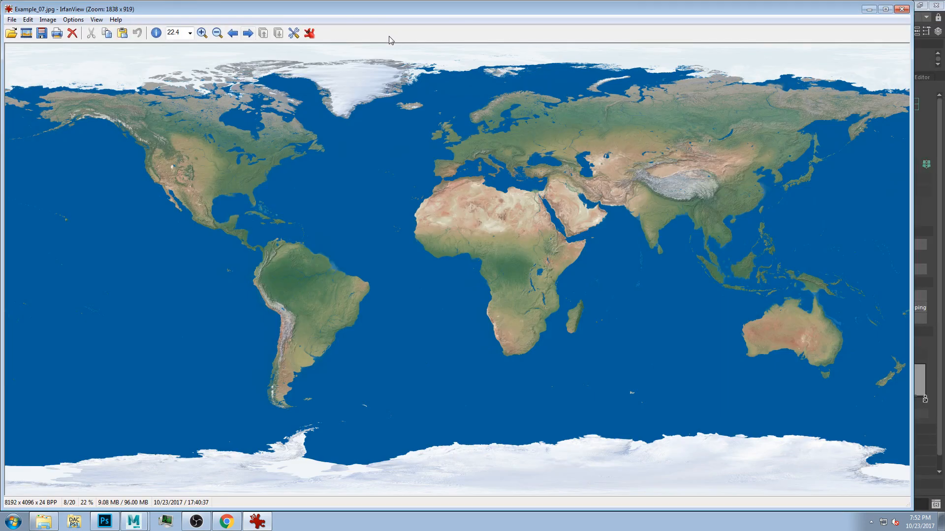
Return from the world map image to Example_05.jpg and enlarge its UV layout to 110%
click(232, 33)
click(232, 33)
click(232, 33)
click(246, 35)
drag(218, 10, 461, 49)
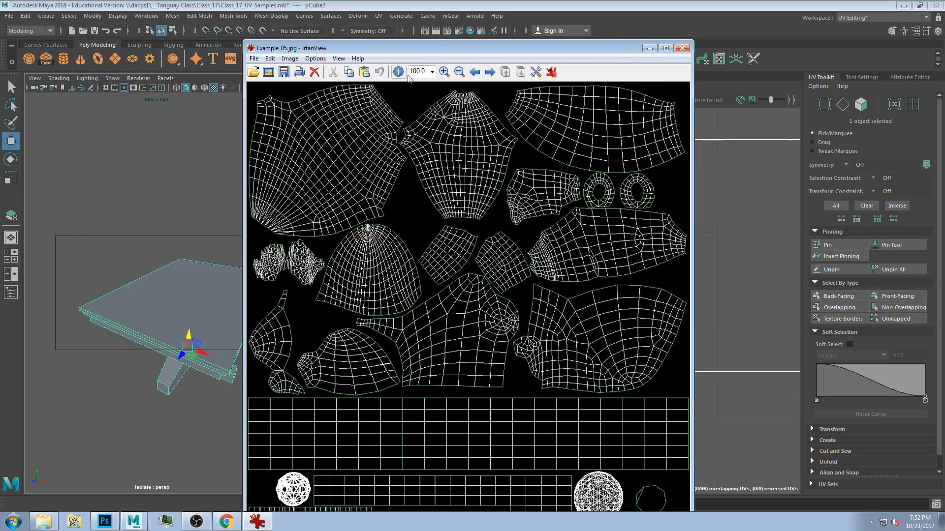
click(444, 72)
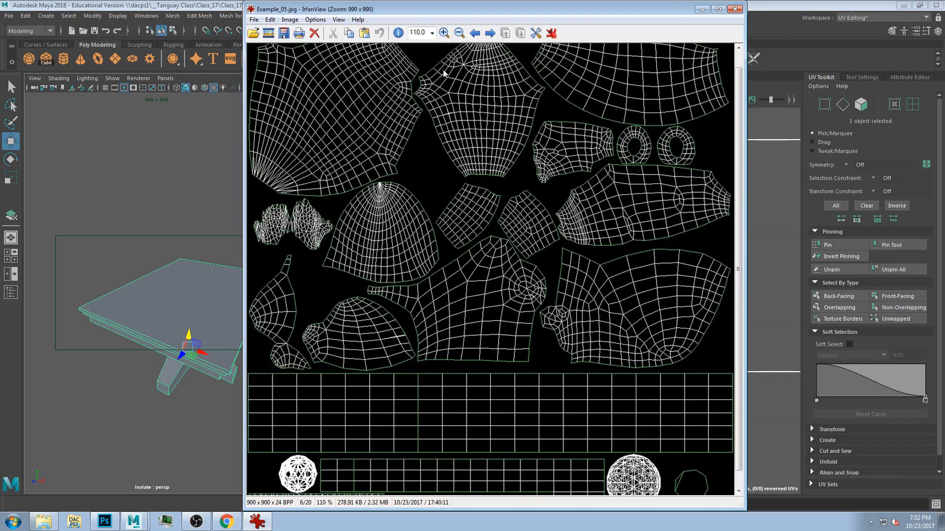
Browse back from Example_05.jpg past the planet map to the face texture and return to Example_05.jpg
click(446, 33)
click(445, 32)
click(445, 32)
click(444, 33)
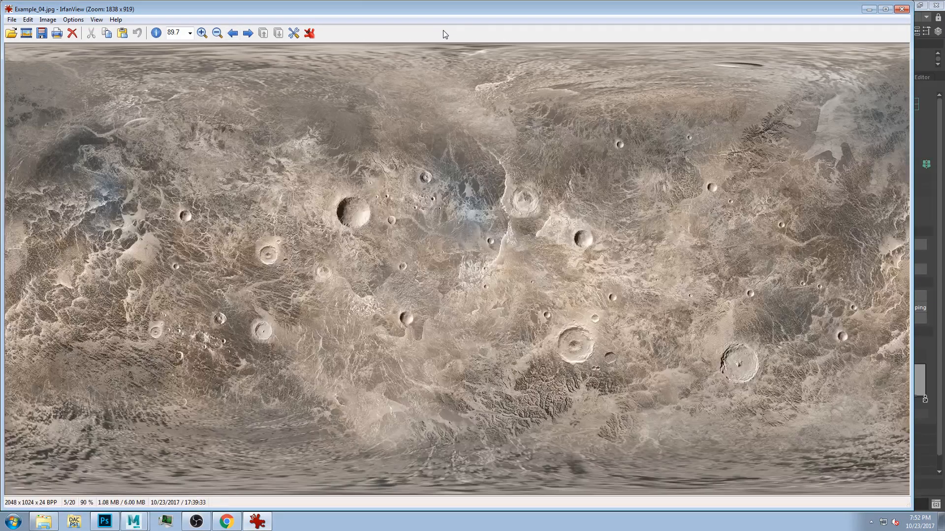
click(232, 33)
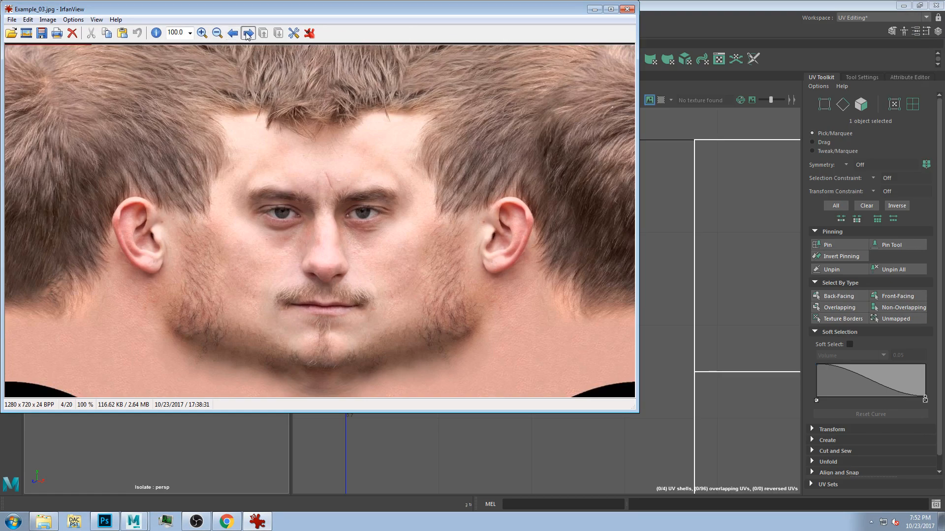
click(247, 33)
click(248, 33)
click(232, 33)
click(247, 33)
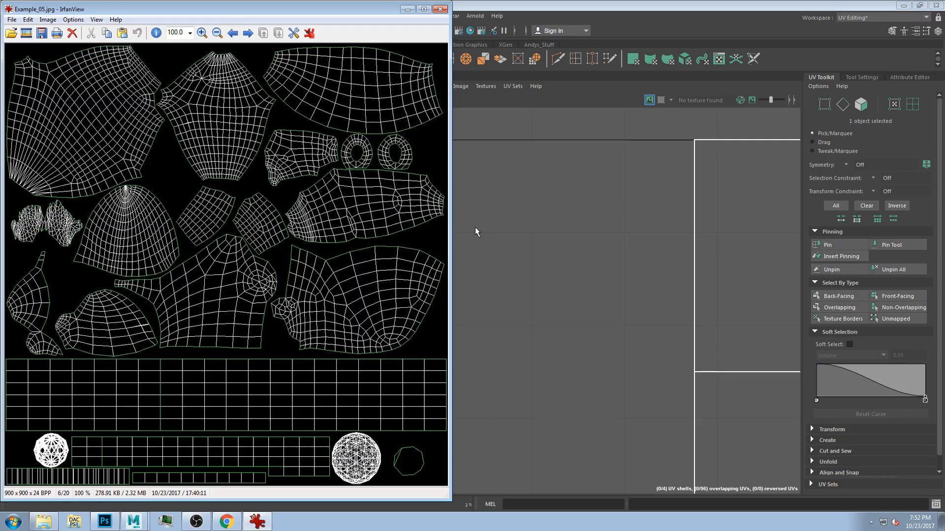
Enlarge the UV layout in Example_05.jpg to 194.9%
drag(451, 225, 826, 226)
click(202, 31)
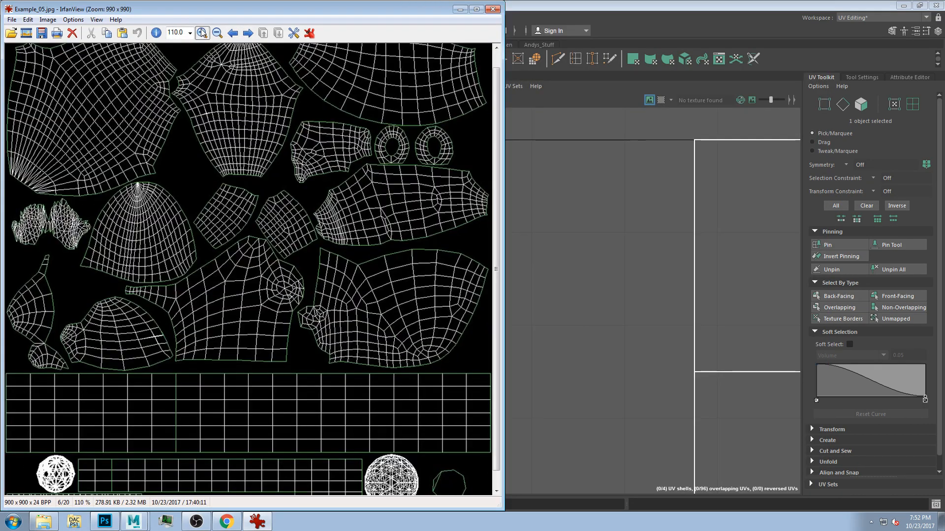
click(201, 33)
click(202, 33)
click(202, 33)
click(201, 33)
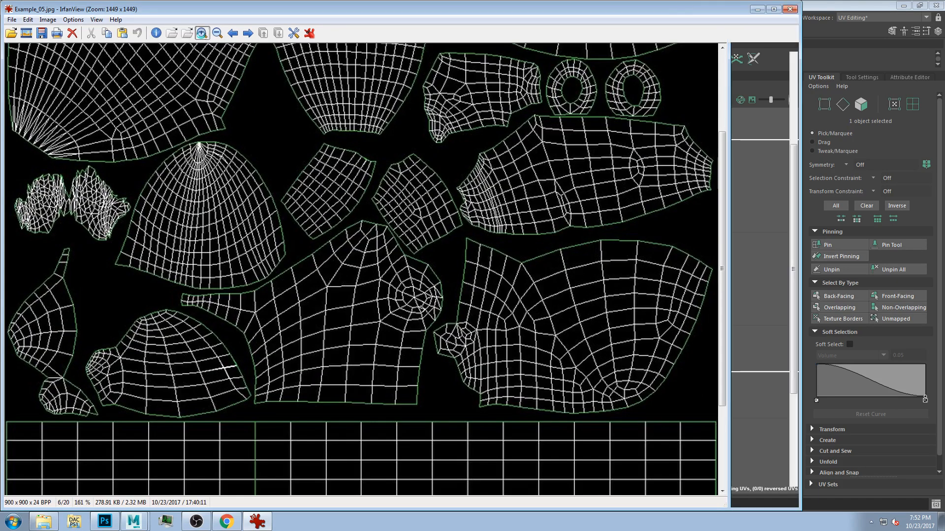
click(202, 33)
click(202, 33)
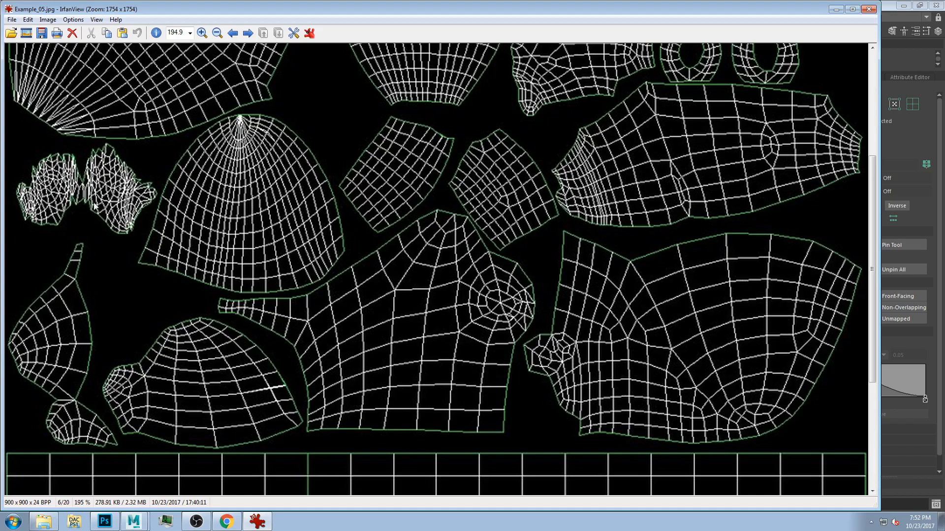
Examine the UV shells in the lower, middle and upper parts of the enlarged Example_05.jpg layout
scroll(435, 293, down, 3)
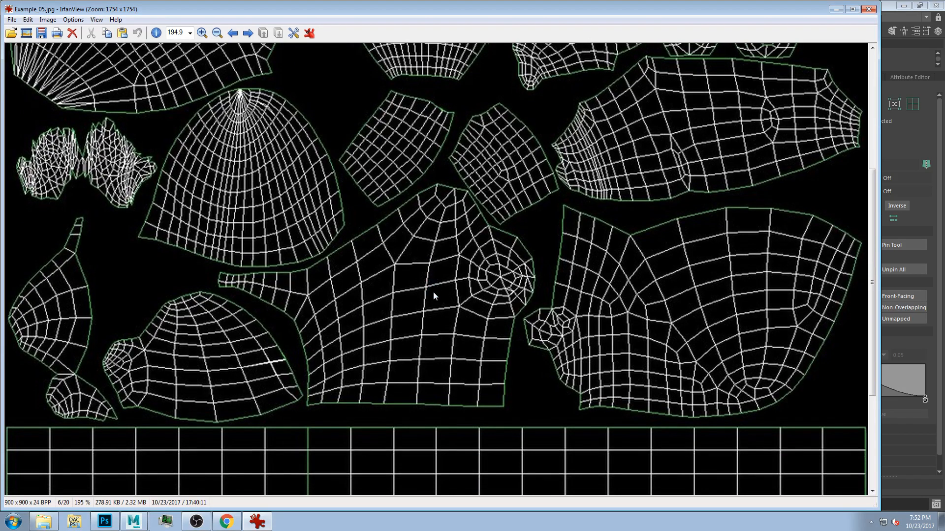
scroll(435, 292, up, 1)
scroll(435, 293, up, 6)
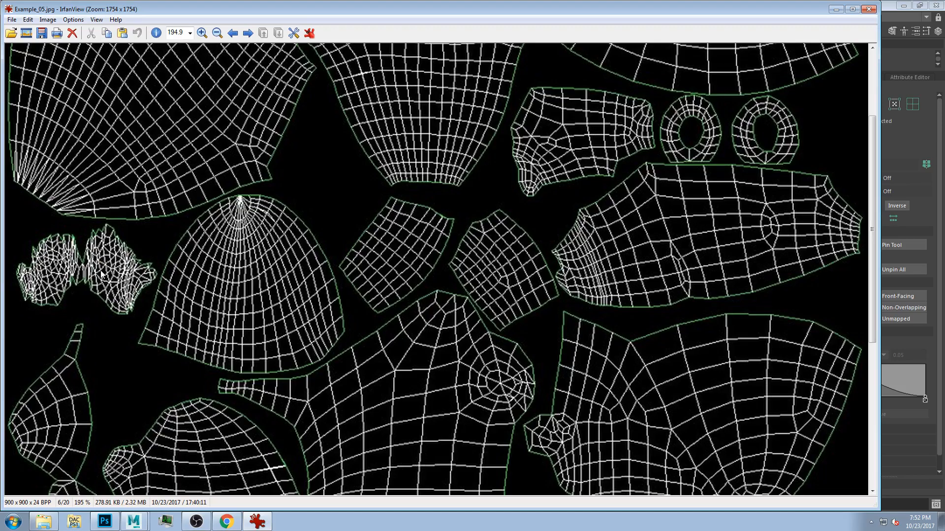
scroll(141, 290, up, 2)
scroll(141, 291, up, 3)
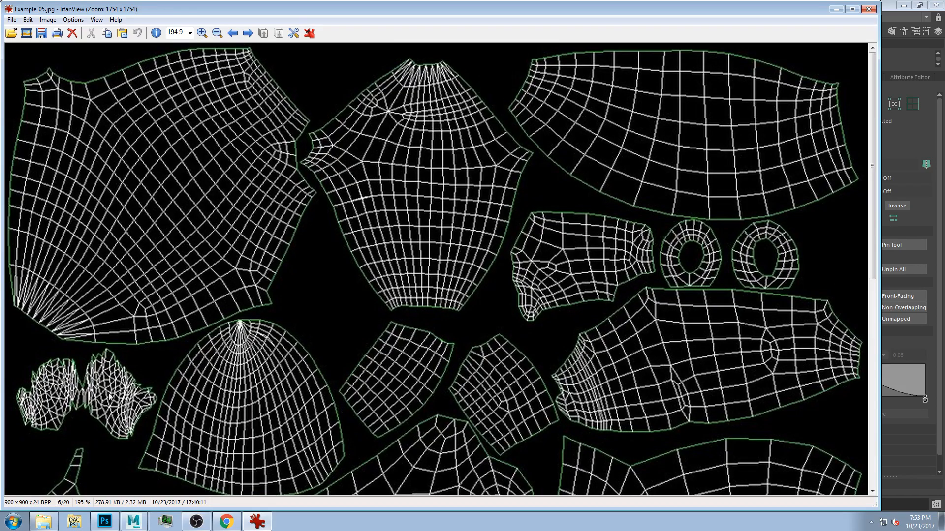
drag(628, 15, 648, 8)
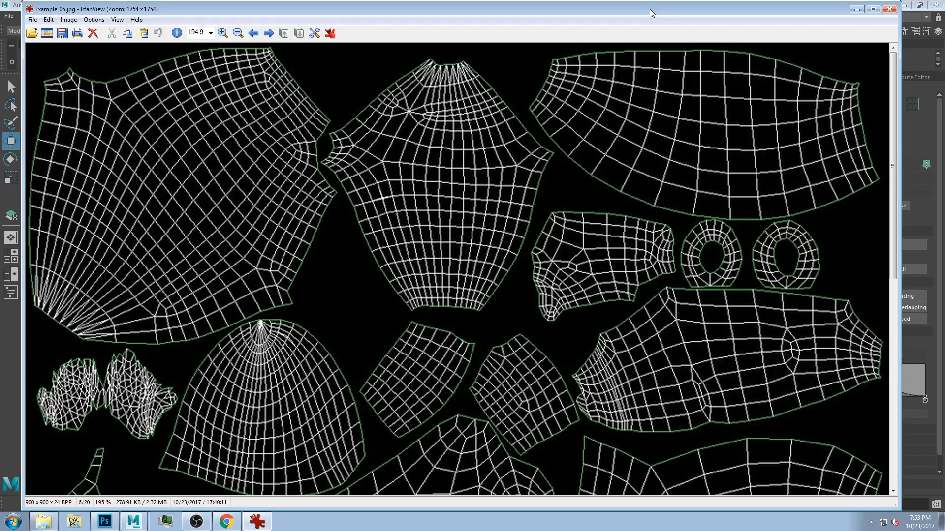
Go back through Example_04.jpg and Example_03.jpg to the armored character's texture map in Example_01.jpg
click(253, 33)
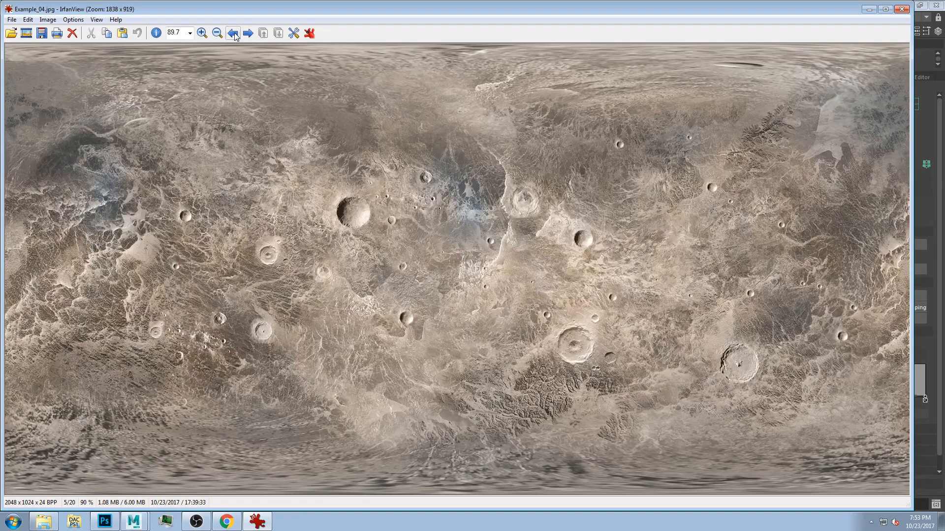
click(233, 33)
drag(267, 13, 408, 49)
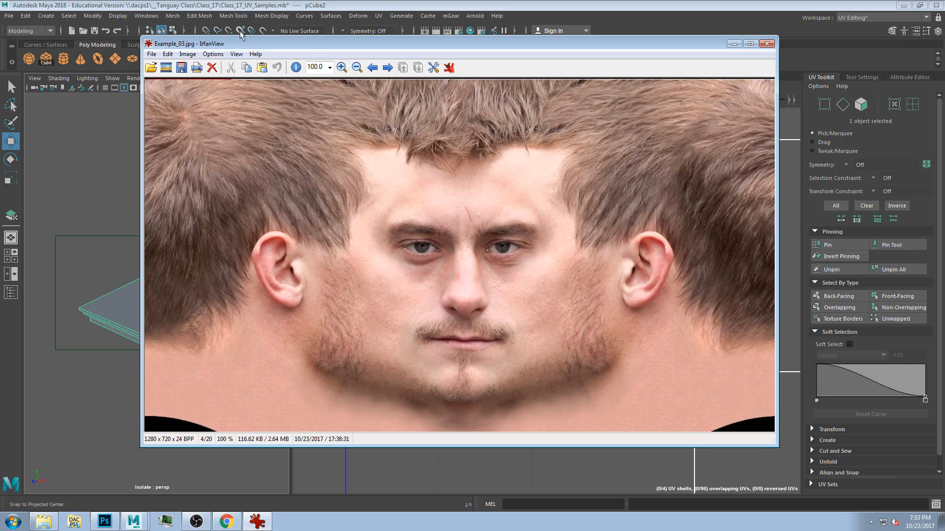
click(377, 66)
click(232, 34)
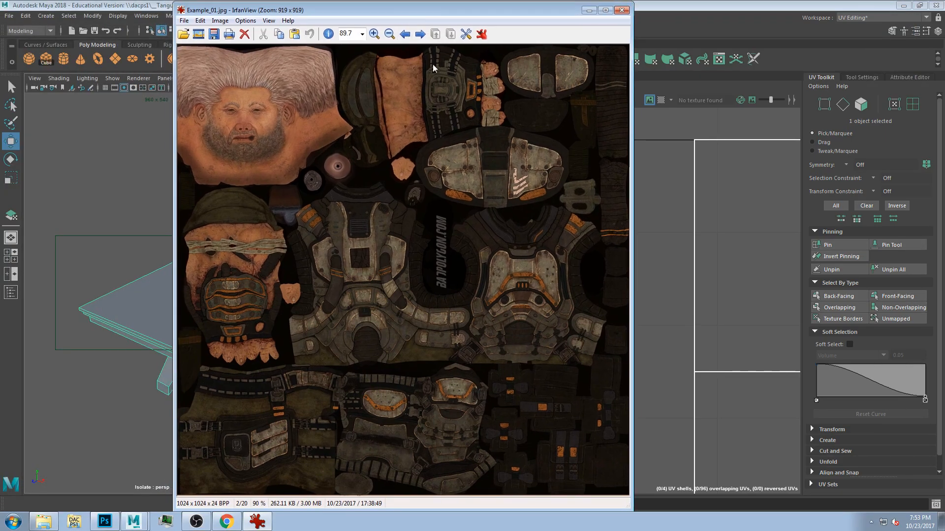
Enlarge Example_01.jpg to 98.7% and examine how its face, hand and armor pieces are laid out
click(374, 34)
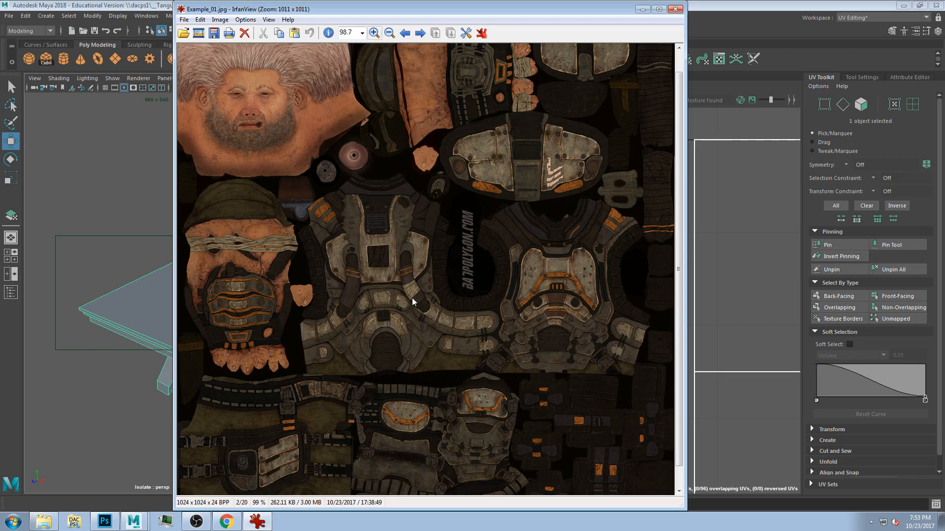
scroll(270, 340, down, 1)
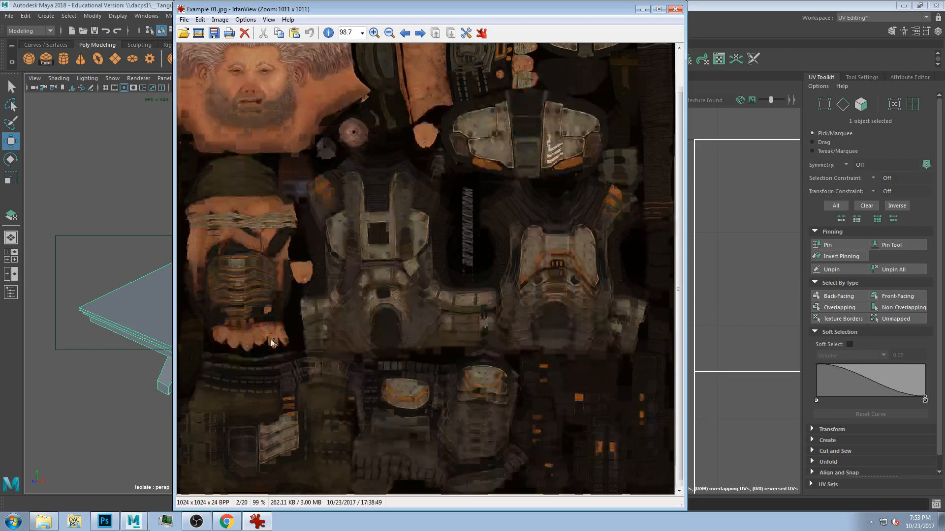
scroll(279, 338, up, 2)
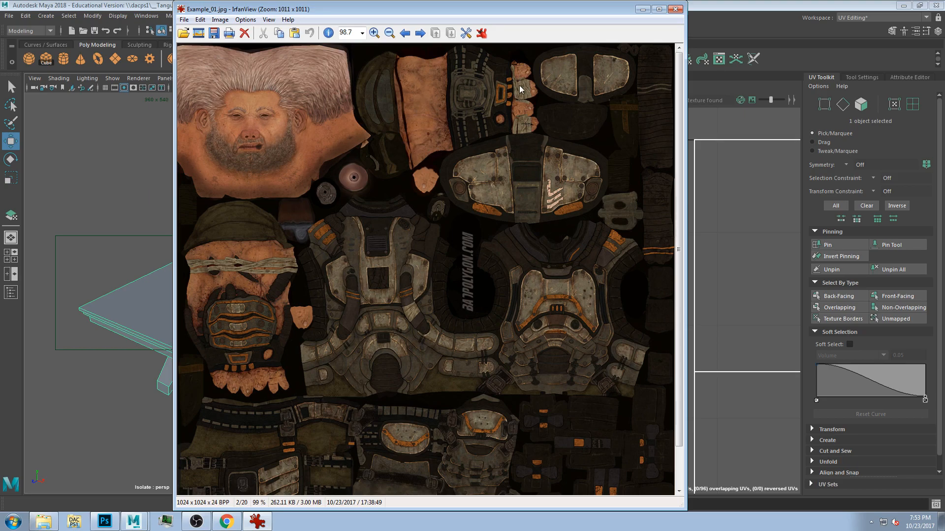
scroll(388, 341, down, 3)
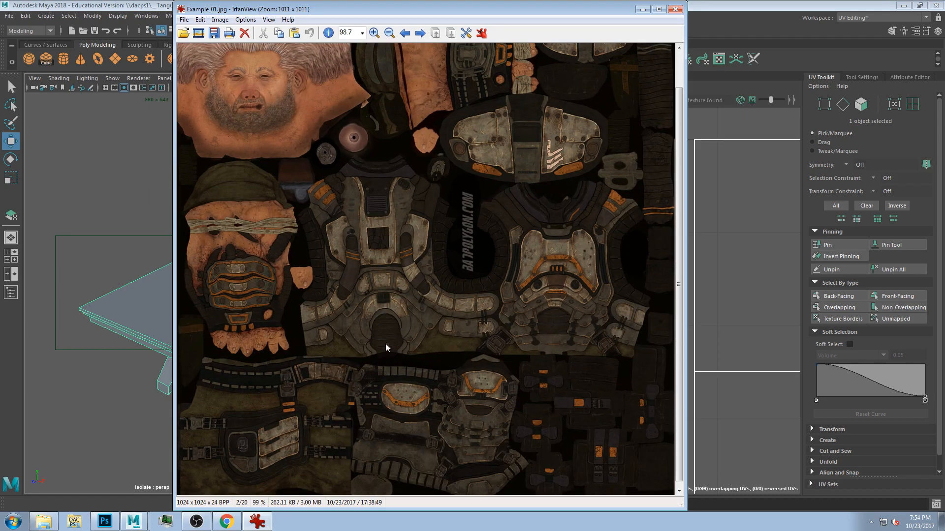
scroll(350, 425, up, 3)
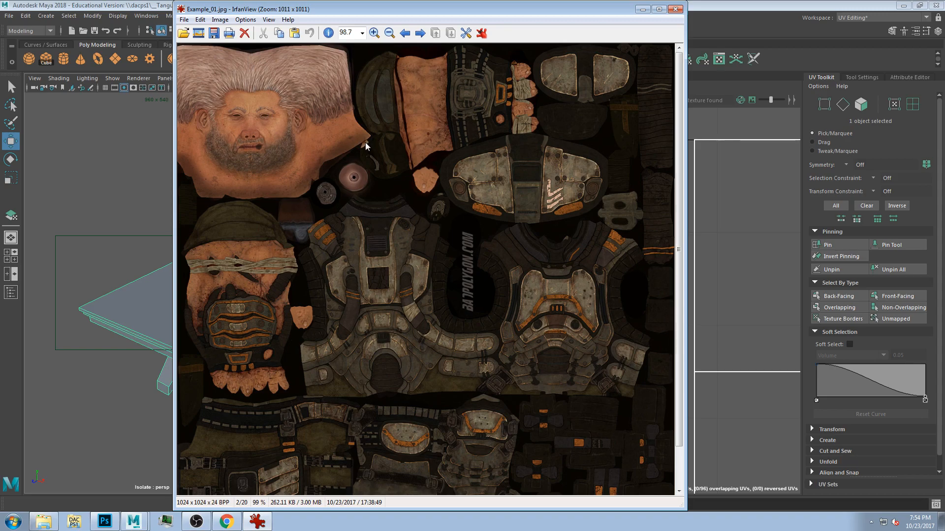
mouse_move(541, 11)
mouse_down()
mouse_move(556, 15)
mouse_move(570, 43)
mouse_move(560, 12)
mouse_up()
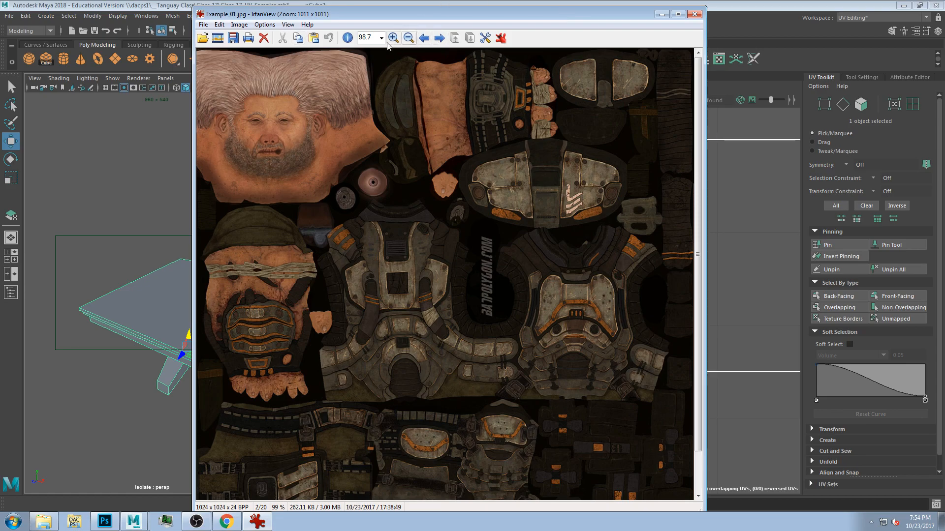
Advance past the red planet map to the unwrapped face texture in Example_03.jpg and move its window toward mid-screen
click(438, 38)
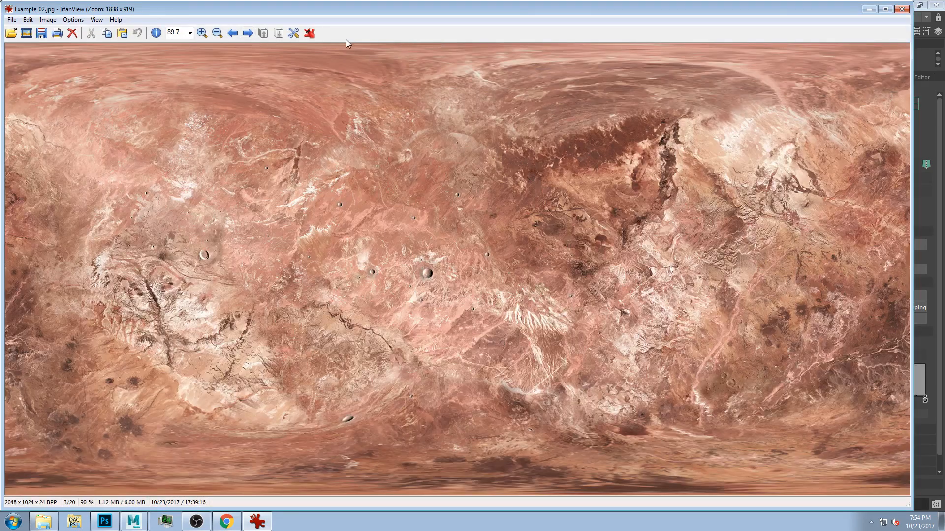
click(248, 33)
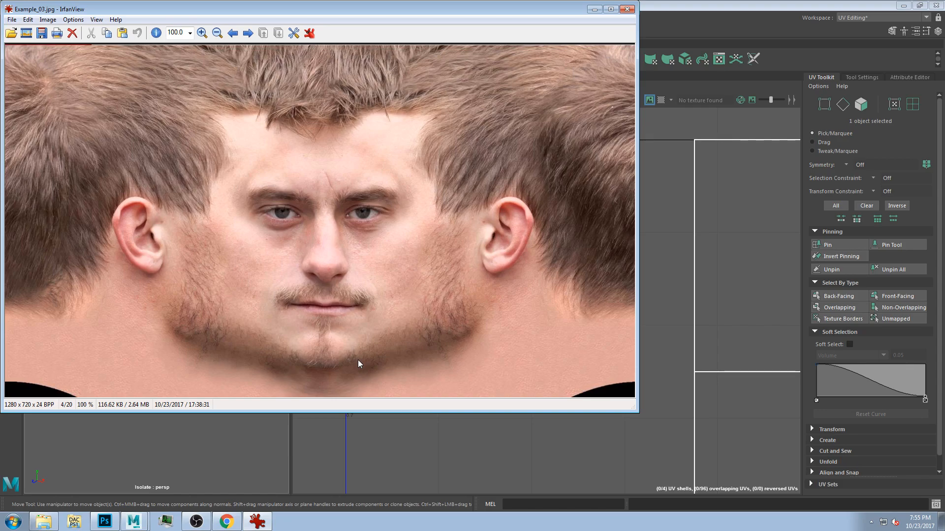
drag(366, 3, 468, 19)
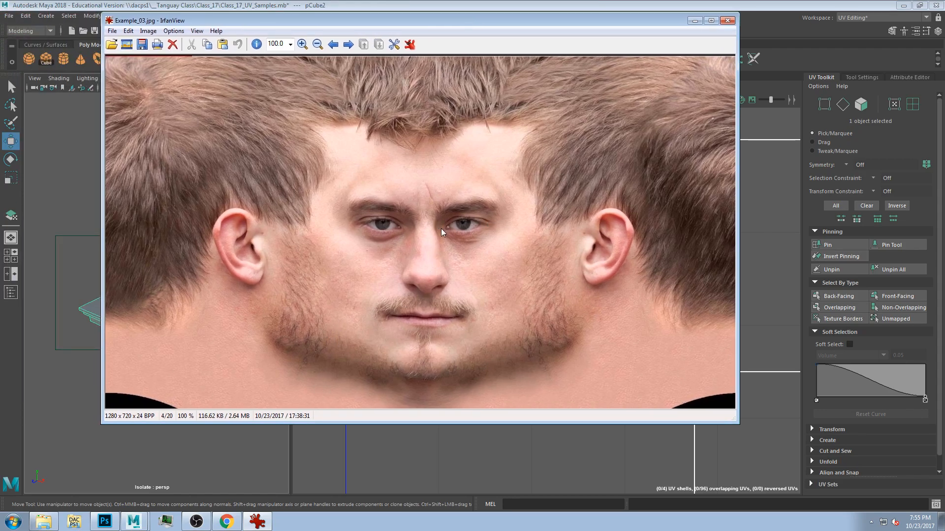
drag(468, 20, 496, 55)
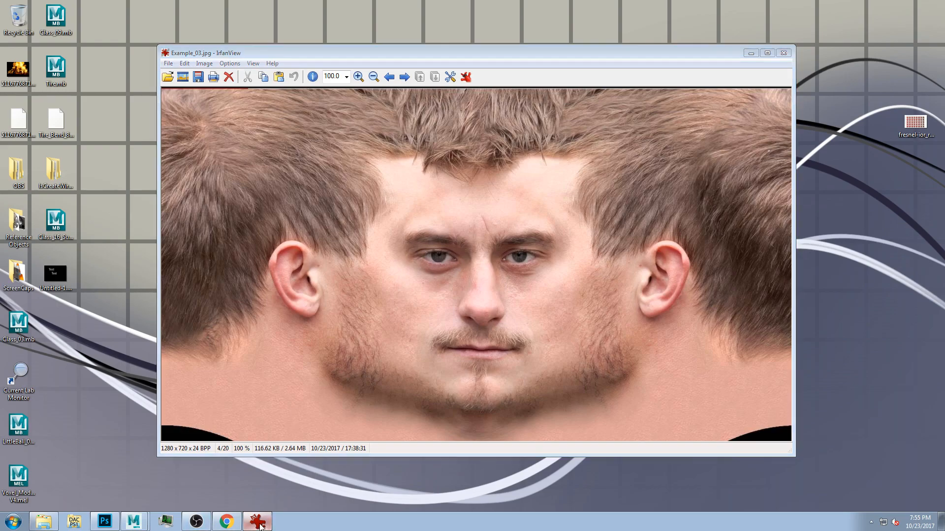
Switch back to Maya and import Maya_Basic_SubD_Head_02.mb from the folder above Class_17
click(258, 522)
click(258, 523)
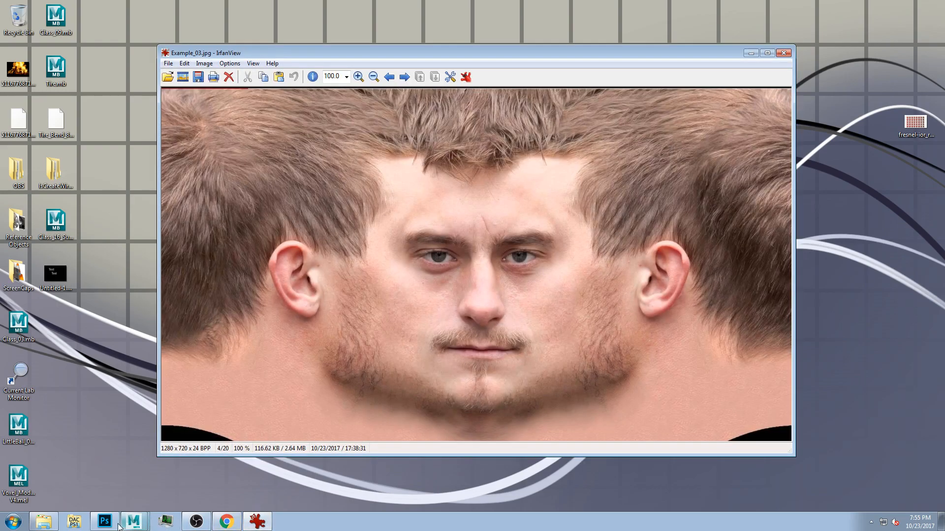
click(129, 520)
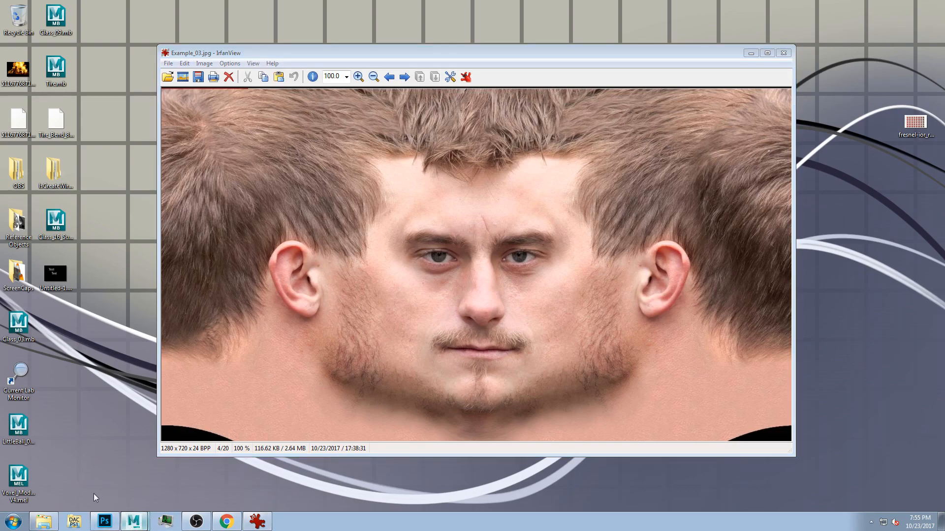
click(99, 482)
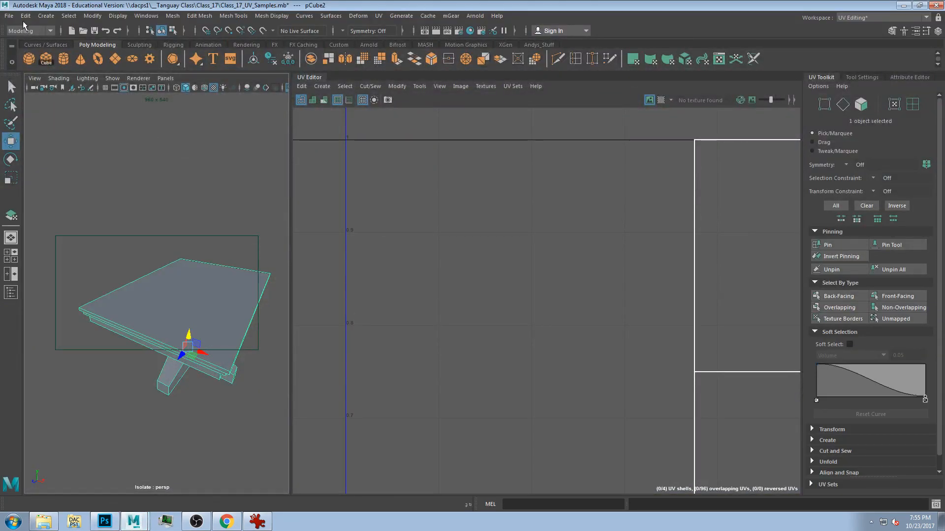
click(9, 16)
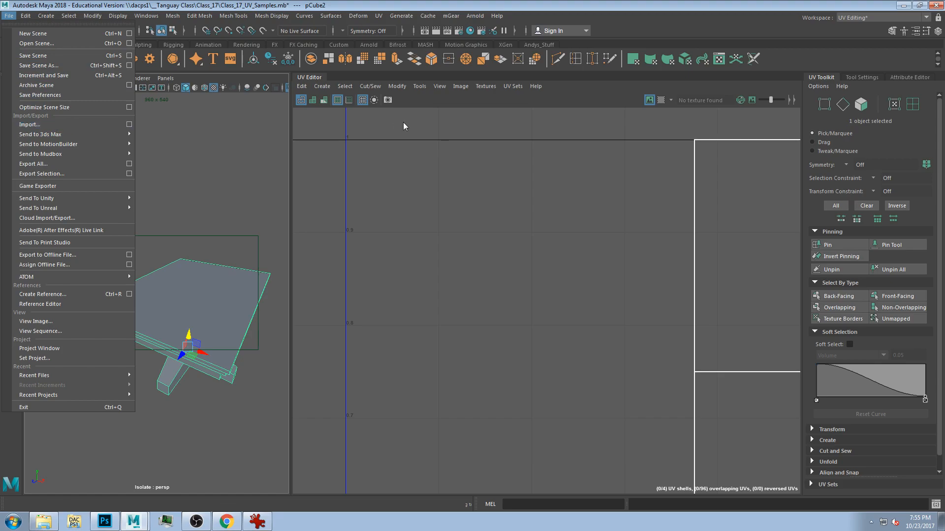
click(62, 126)
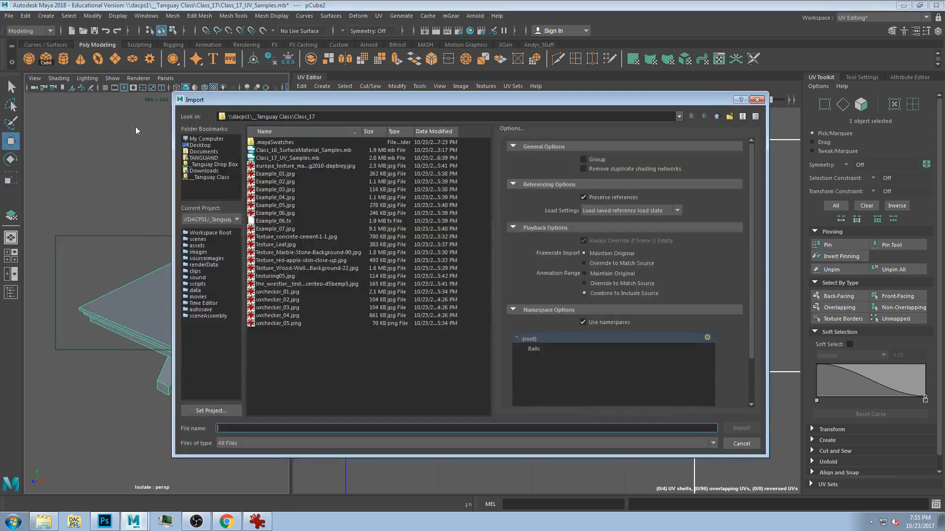
click(716, 116)
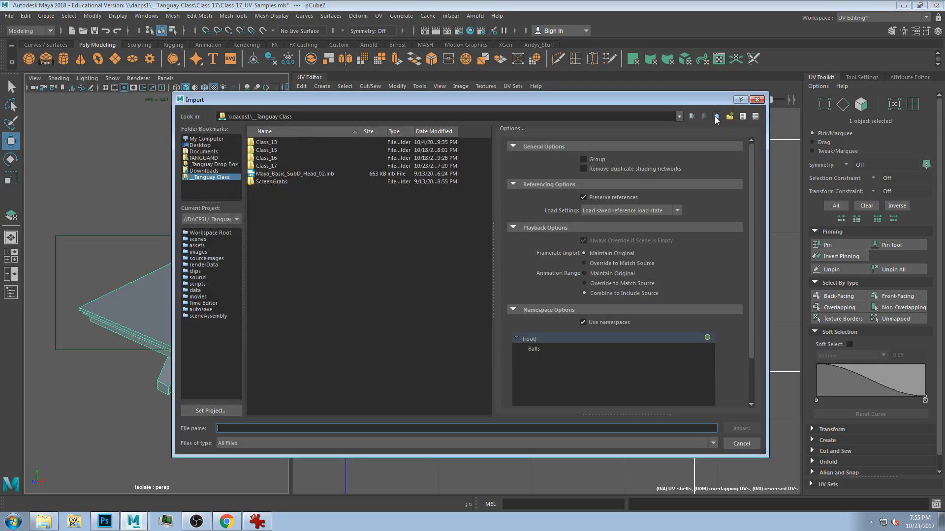
click(295, 175)
click(741, 428)
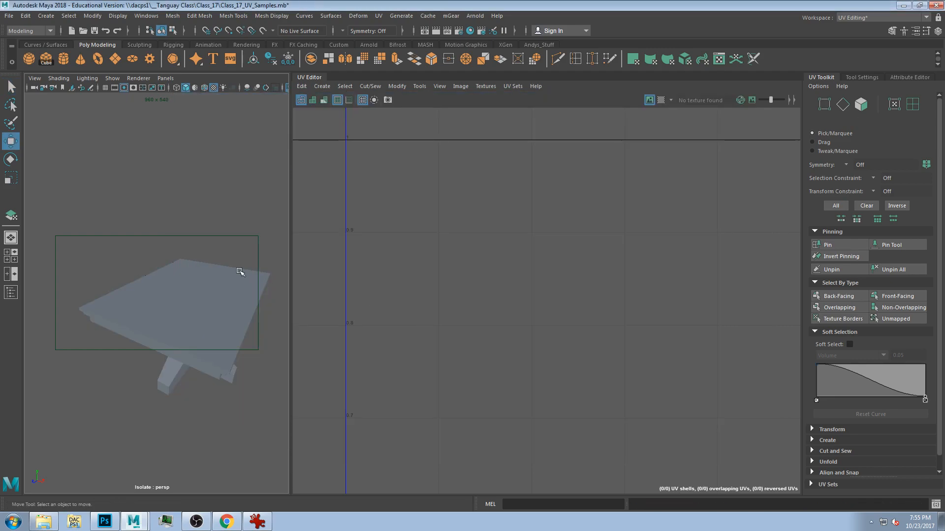
End the table's isolated display to bring back the full scene and get a closer view of its objects
key(ctrl+1)
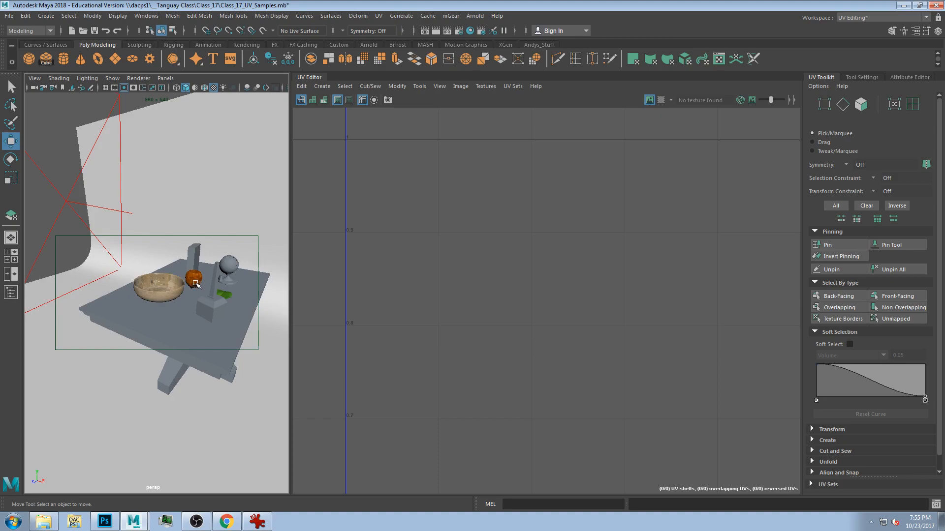
alt+drag(206, 321, 172, 341)
click(167, 357)
key(ctrl+1)
key(super)
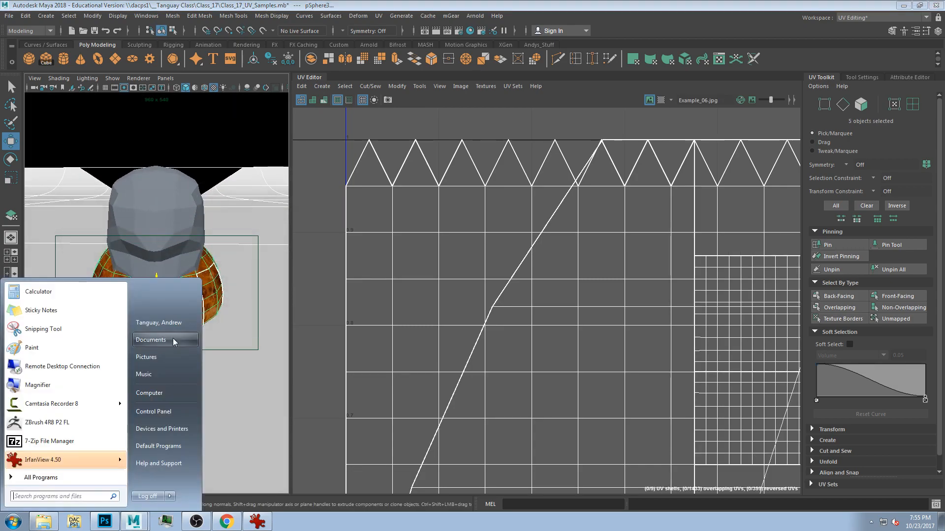
Look around and underneath the table to locate the imported head model
click(147, 221)
key(f)
key(f)
scroll(160, 258, down, 3)
key(f)
scroll(162, 265, down, 5)
key(f)
alt+drag(161, 264, 148, 242)
key(super)
click(168, 258)
key(f)
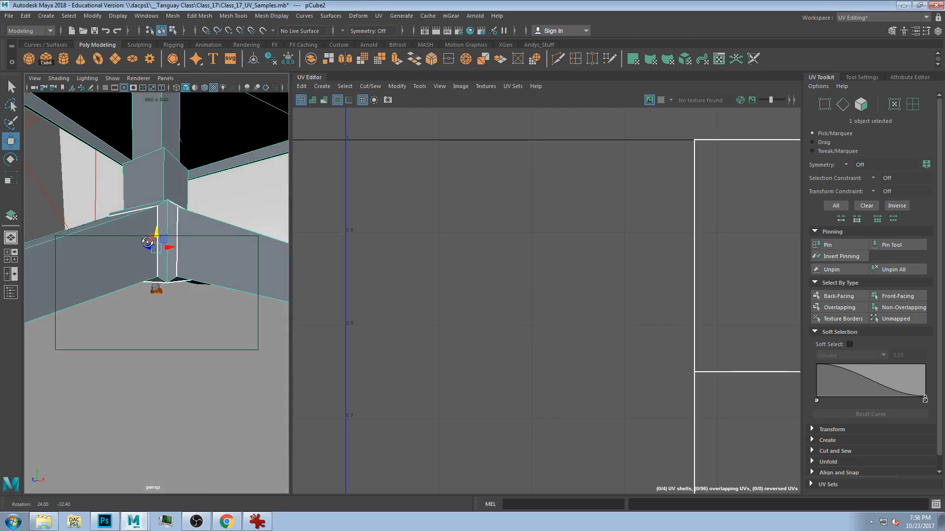
Select the imported head, raise it above the tabletop and frame its face up close
click(156, 286)
scroll(173, 290, down, 5)
scroll(174, 289, down, 5)
drag(156, 277, 156, 216)
key(e)
key(d)
key(f)
scroll(172, 227, up, 4)
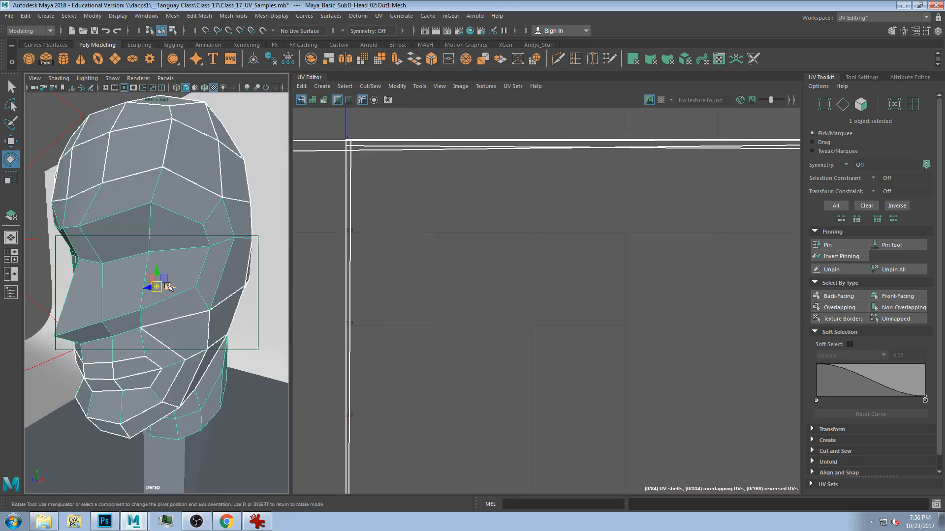
alt+drag(166, 286, 197, 286)
key(super)
key(super)
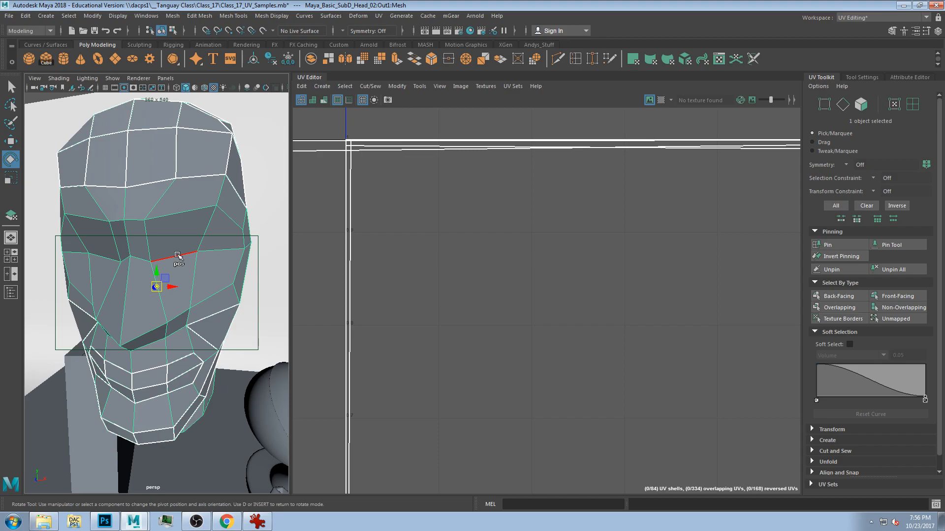
Select all of the head's UVs in the UV Editor and delete them to clear its existing UV layout
key(q)
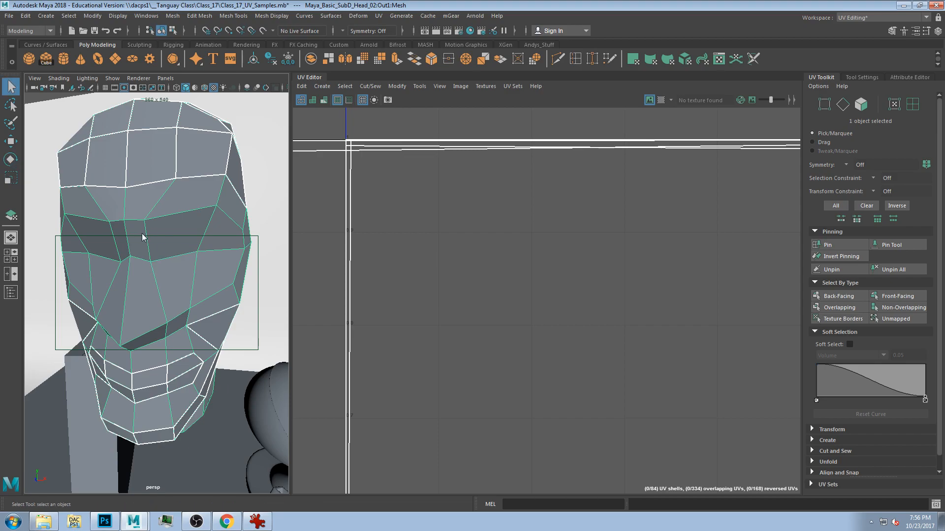
key(F12)
click(150, 261)
click(151, 261)
click(152, 262)
click(153, 262)
scroll(473, 276, down, 10)
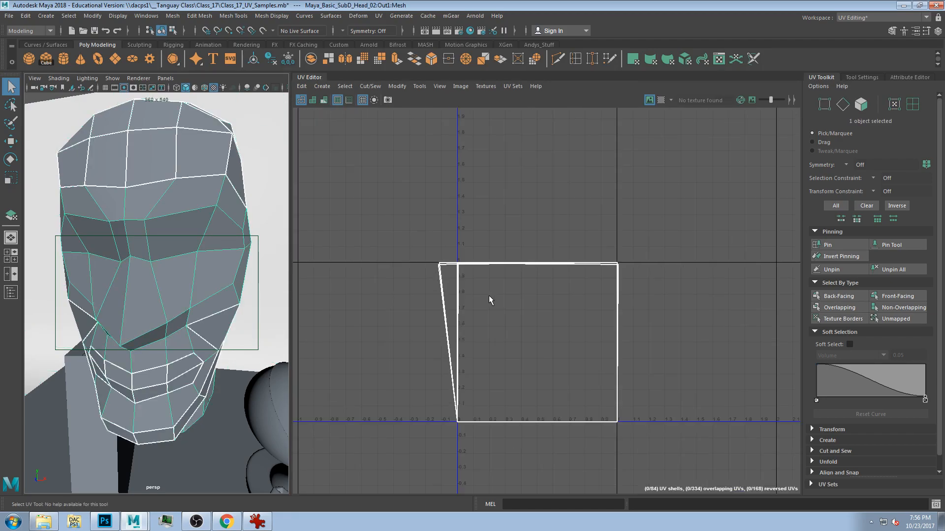
scroll(513, 359, up, 1)
alt+middle_drag(533, 320, 565, 319)
scroll(515, 286, up, 3)
drag(448, 199, 693, 487)
right_drag(570, 363, 600, 359)
drag(428, 229, 661, 404)
key(Delete)
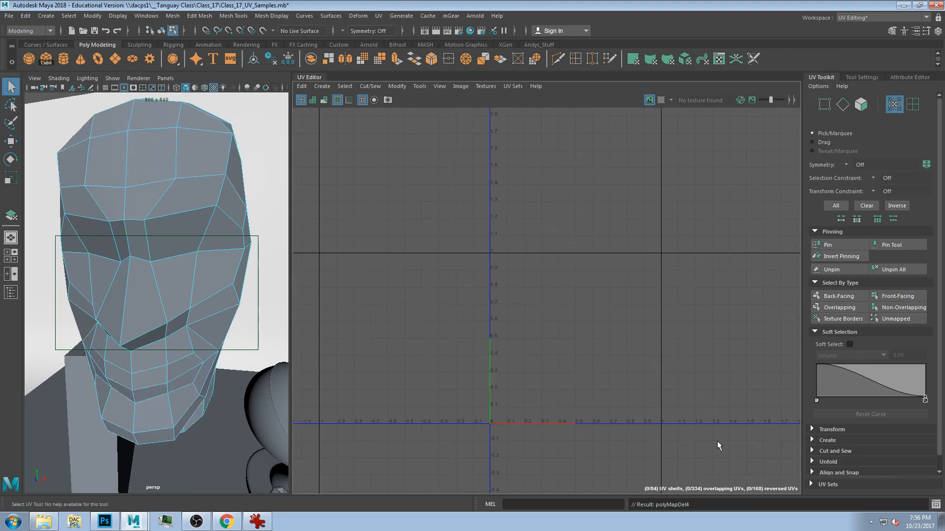
Select the vertex at the inner eye corner beside the nose bridge and view the head's face from the front
click(152, 246)
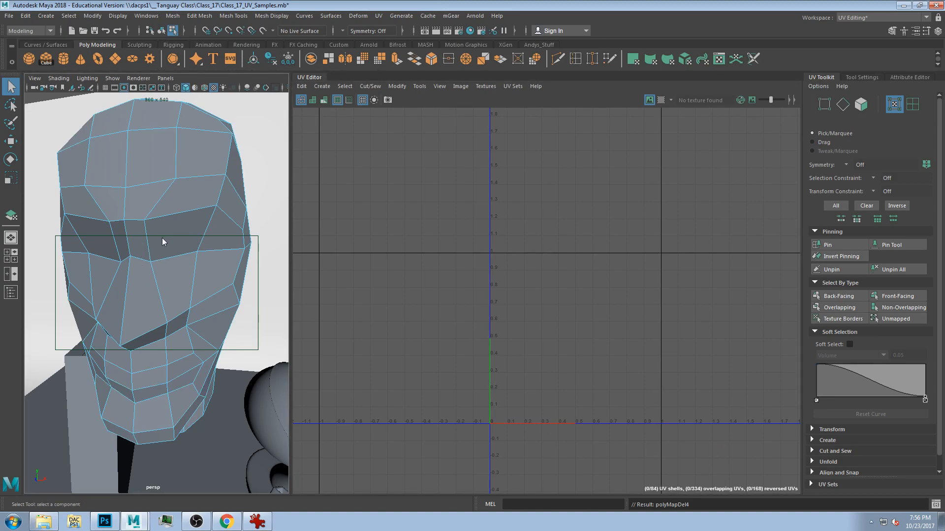
key(F9)
click(151, 262)
alt+drag(182, 288, 196, 289)
scroll(536, 285, down, 2)
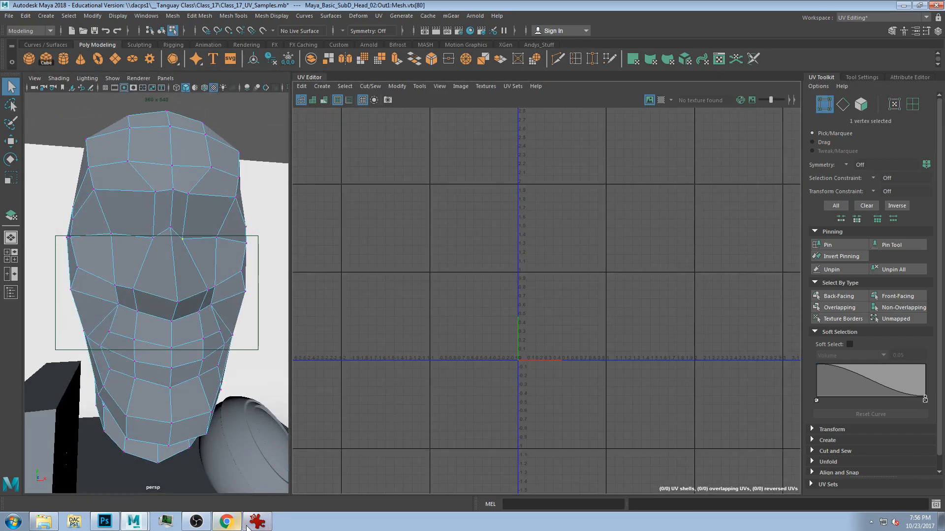
Switch to IrfanView, place Example_03.jpg beside the head to compare the face texture with the mesh, and close the image
click(257, 522)
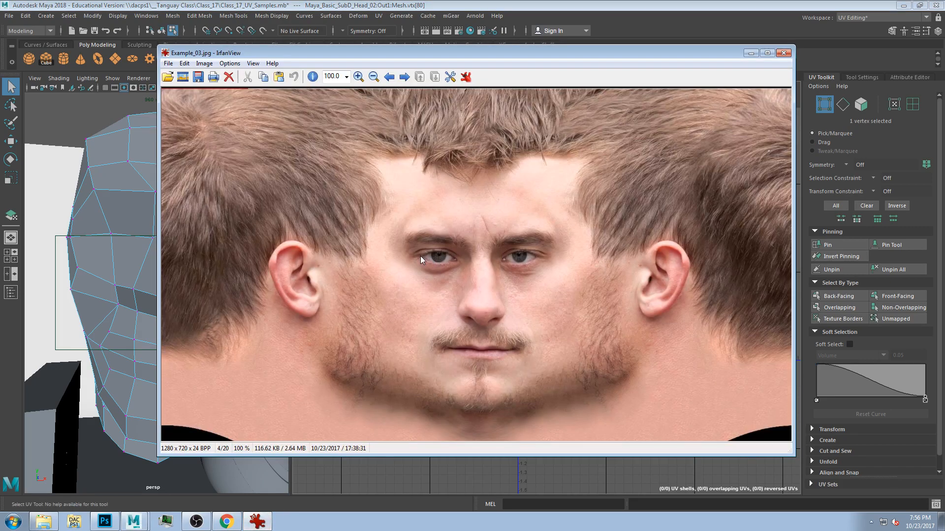
drag(326, 53, 415, 43)
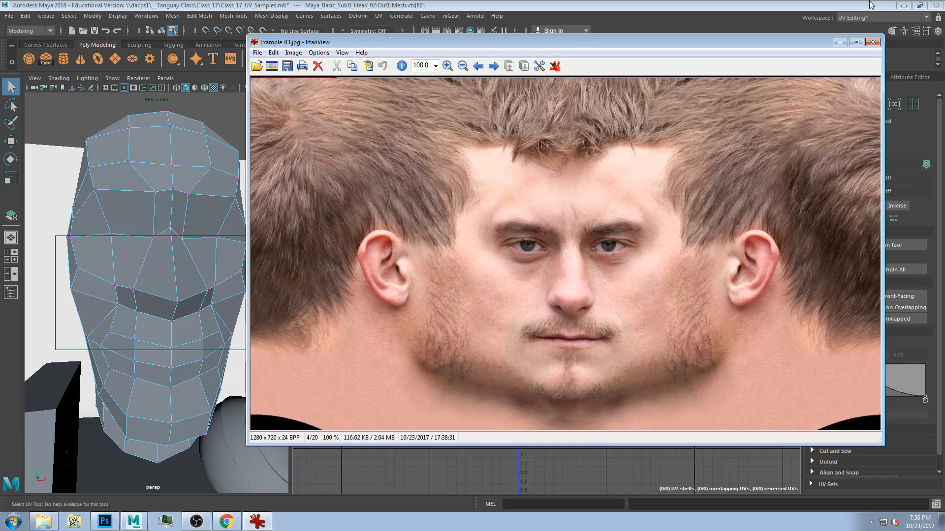
click(873, 43)
Return to the wider scene and select the table as a whole object
scroll(177, 295, down, 10)
alt+drag(177, 295, 152, 383)
scroll(147, 383, down, 10)
click(159, 390)
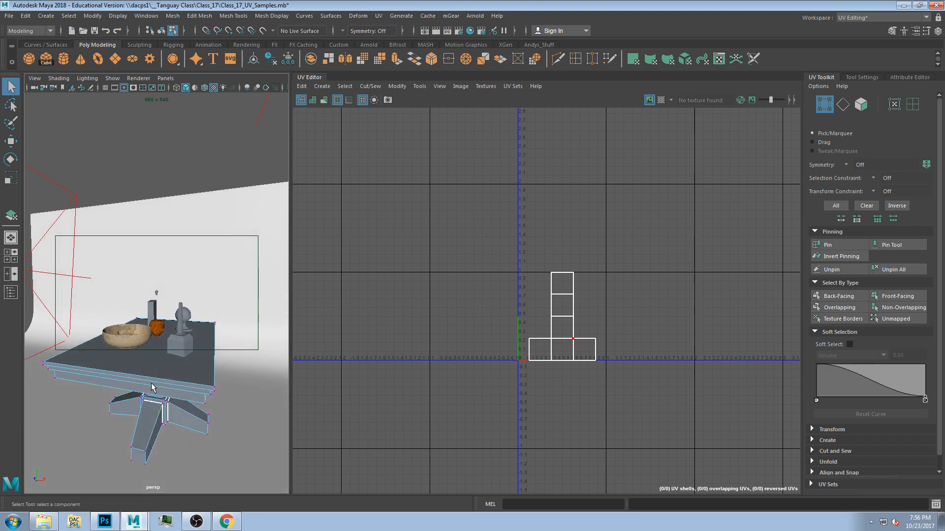
key(F8)
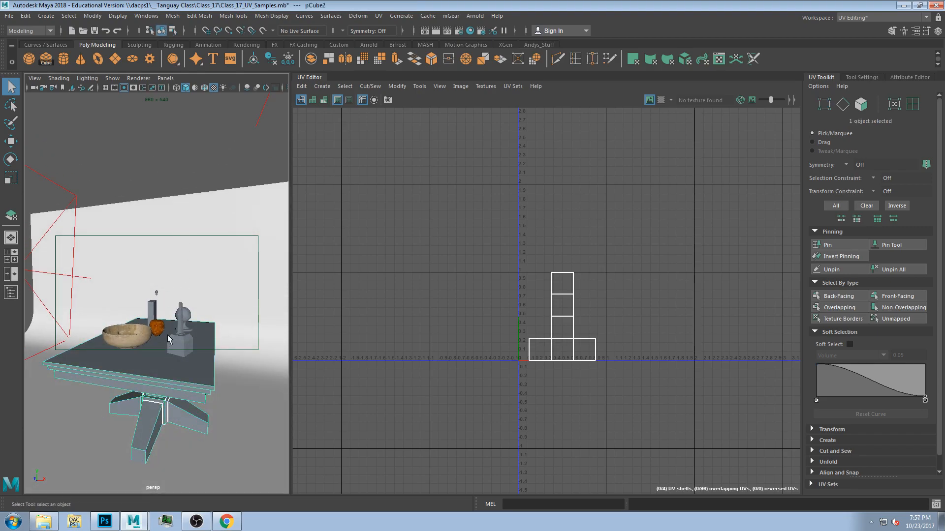
Preview the table smoothed, turn off textured display, and return the table to its unsmoothed mesh
key(2)
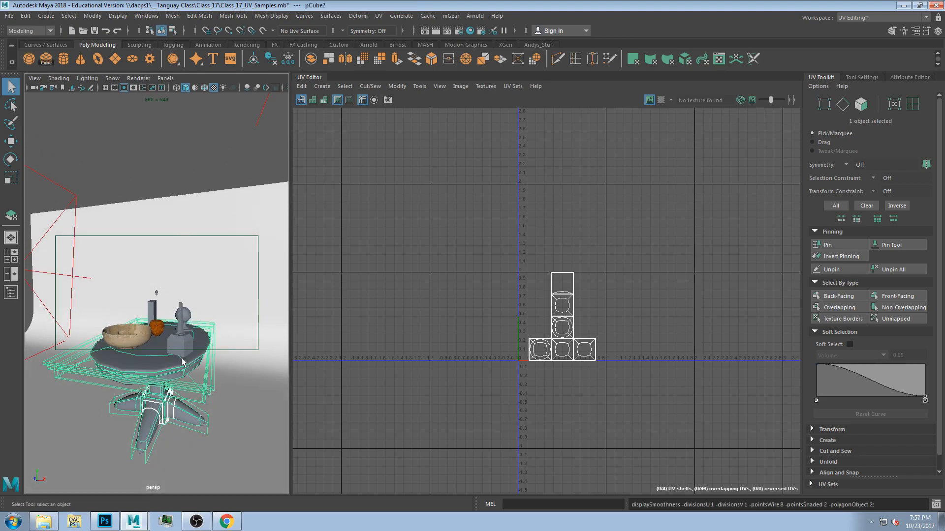
key(5)
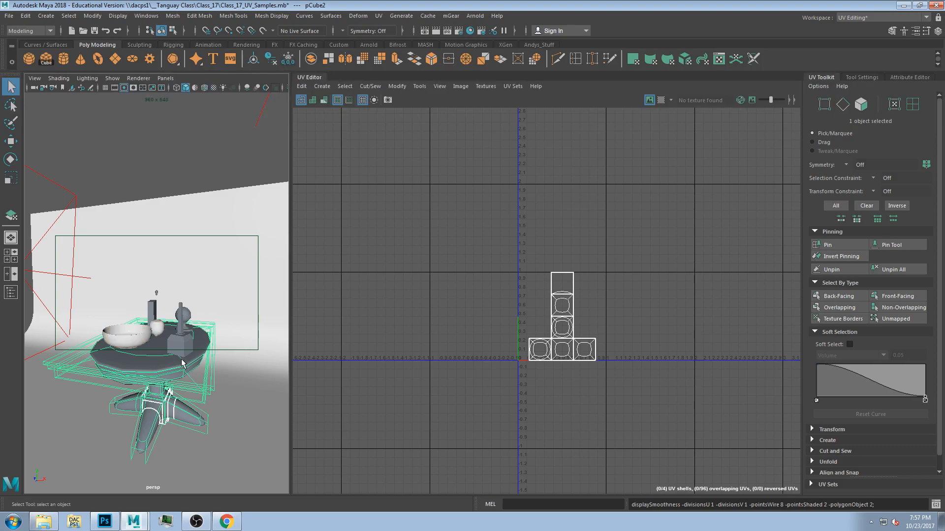
key(1)
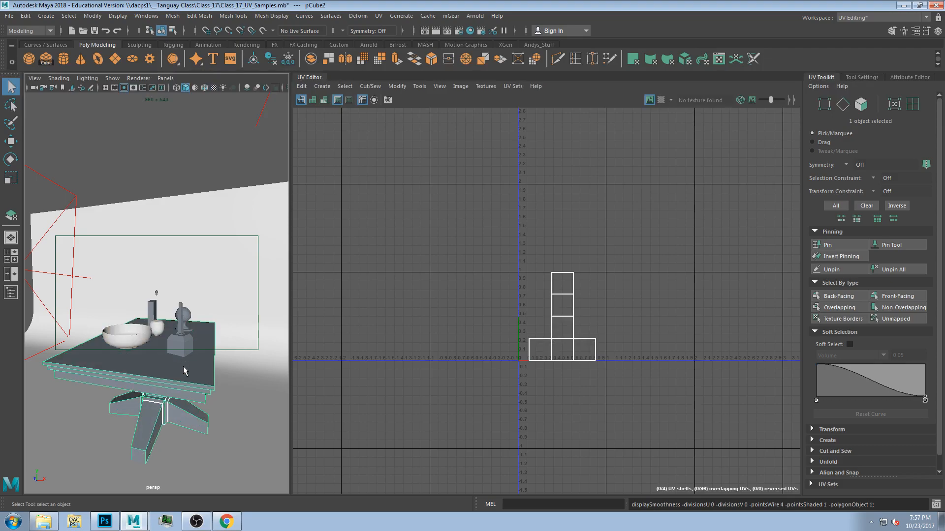
Isolate the table in the viewport and get a closer view of its UV layout in the UV Editor
key(ctrl+1)
alt+middle_drag(184, 364, 179, 301)
alt+drag(179, 301, 181, 330)
scroll(467, 339, up, 7)
scroll(653, 284, up, 3)
alt+middle_drag(653, 283, 555, 427)
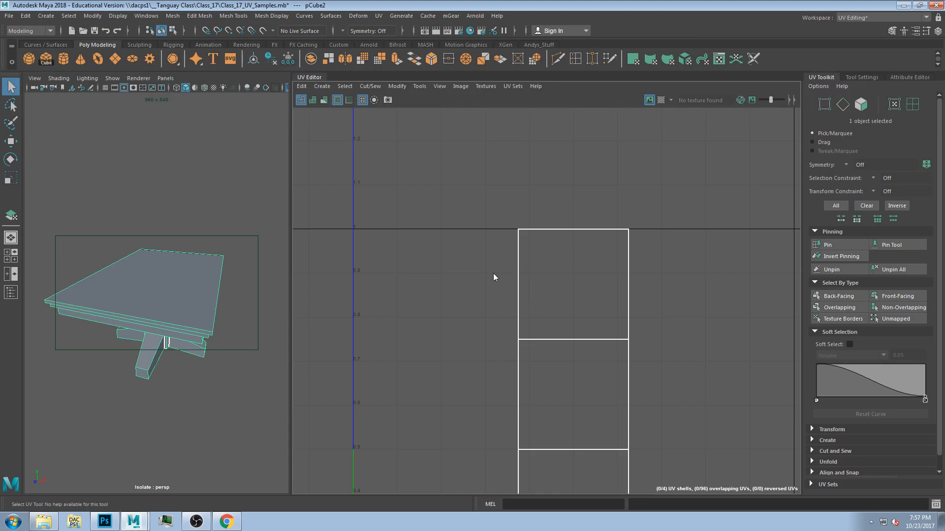
Switch to UV shell selection and select the shell containing the uppermost square of the table's UV layout
right_drag(493, 265, 499, 265)
click(554, 280)
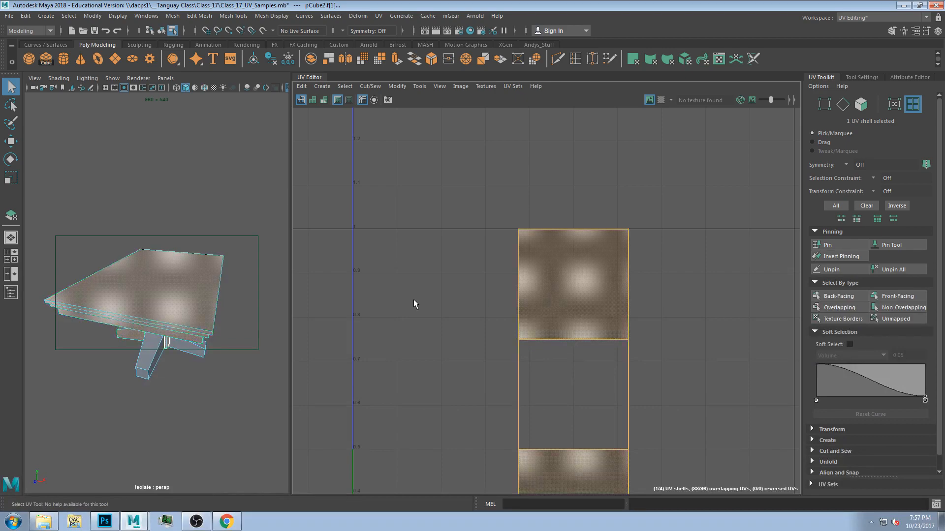
alt+drag(182, 351, 173, 342)
Pick a UV shell on the table's base and examine the base and legs from close up
click(172, 375)
key(f)
key(a)
alt+drag(167, 379, 162, 367)
scroll(165, 365, up, 5)
alt+middle_drag(168, 362, 161, 266)
alt+drag(161, 265, 154, 241)
alt+drag(150, 352, 104, 340)
Select the UV shell of one table leg and view the whole table from below
click(142, 343)
alt+drag(161, 261, 157, 306)
scroll(143, 295, down, 6)
key(f)
key(bracketleft)
alt+drag(124, 280, 105, 246)
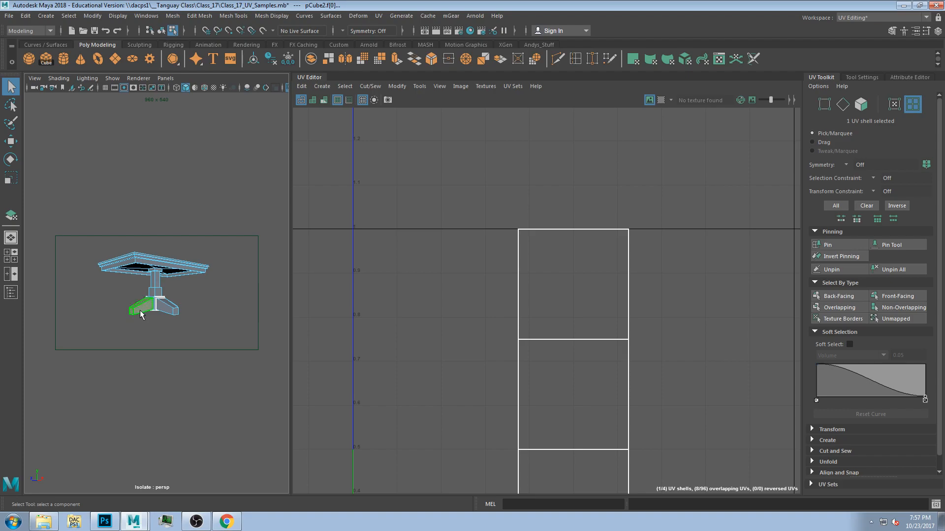
Select the shell at the uppermost UV square again and examine which parts of the table share it
click(544, 314)
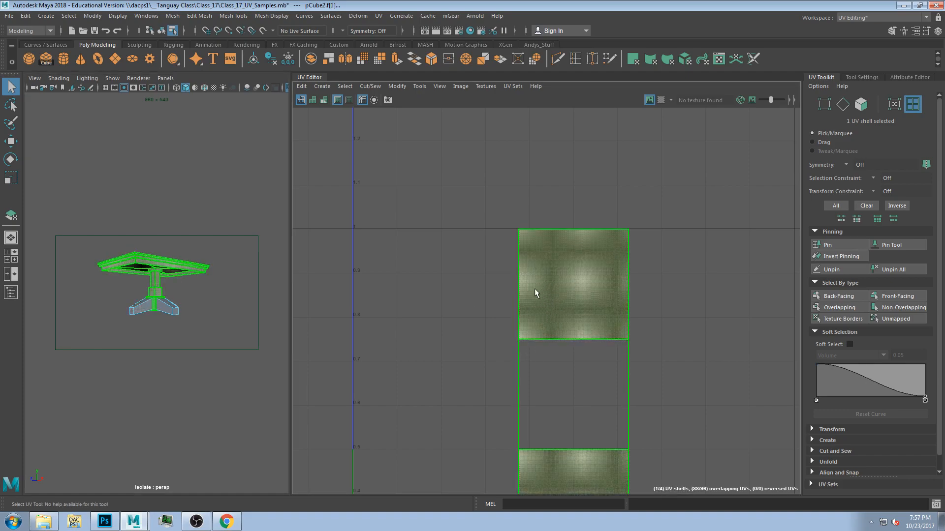
scroll(150, 261, up, 4)
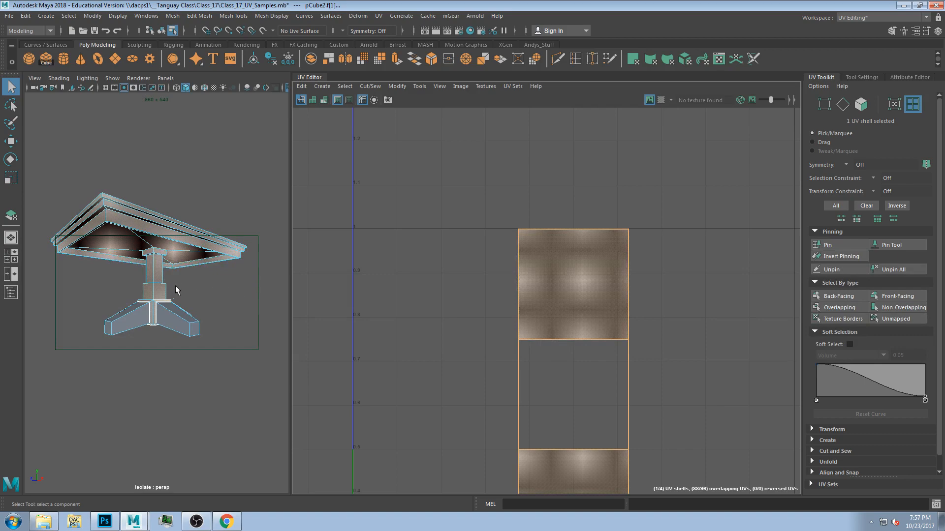
alt+right_drag(576, 313, 580, 313)
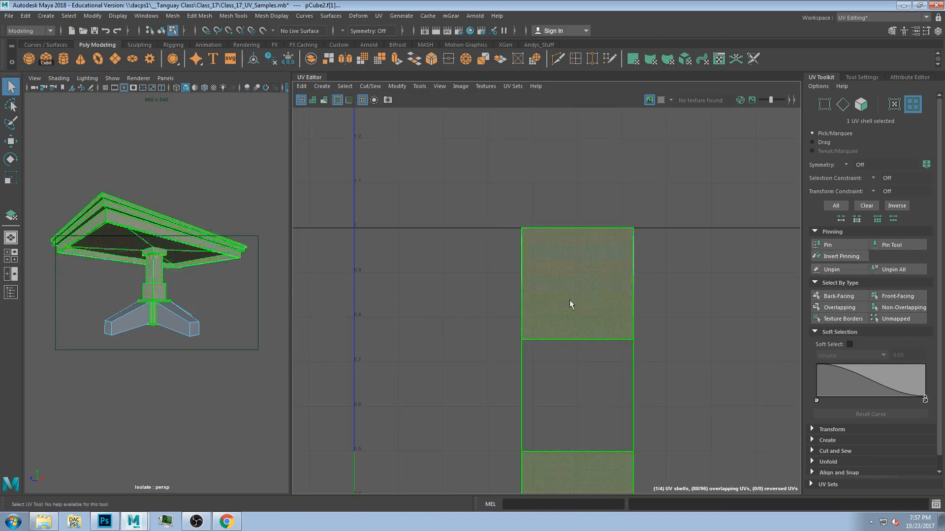
scroll(554, 288, down, 2)
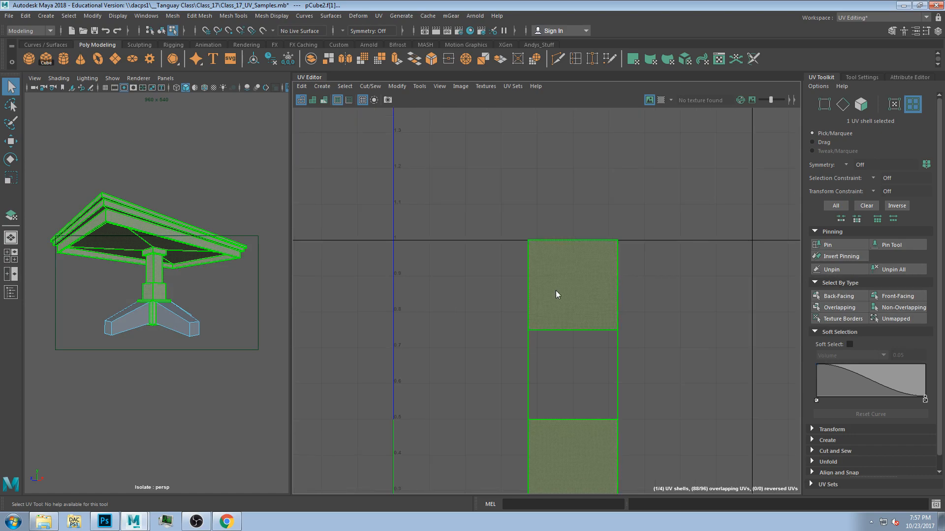
Box-select the vertices around the uppermost UV square and inspect where they lie on the table's base
click(516, 288)
drag(490, 214, 663, 337)
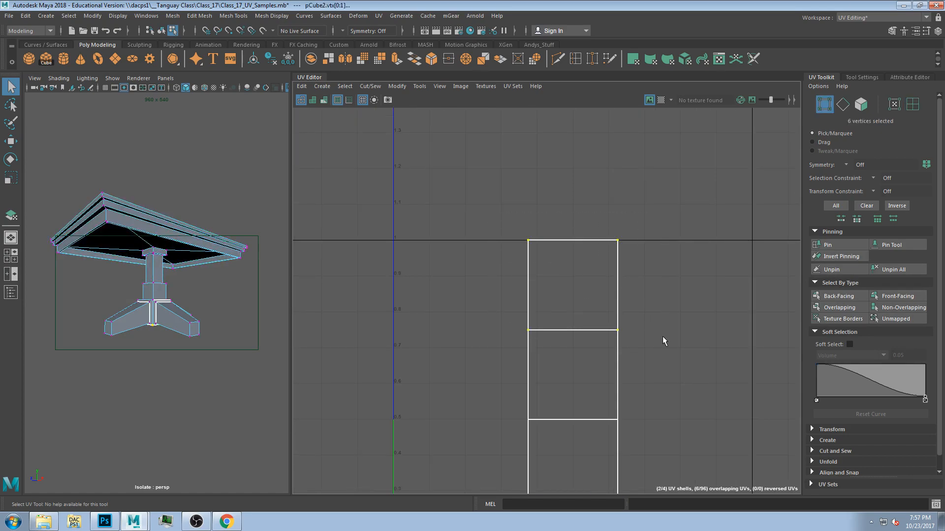
alt+drag(202, 268, 161, 269)
scroll(149, 296, up, 4)
click(482, 204)
drag(482, 203, 628, 335)
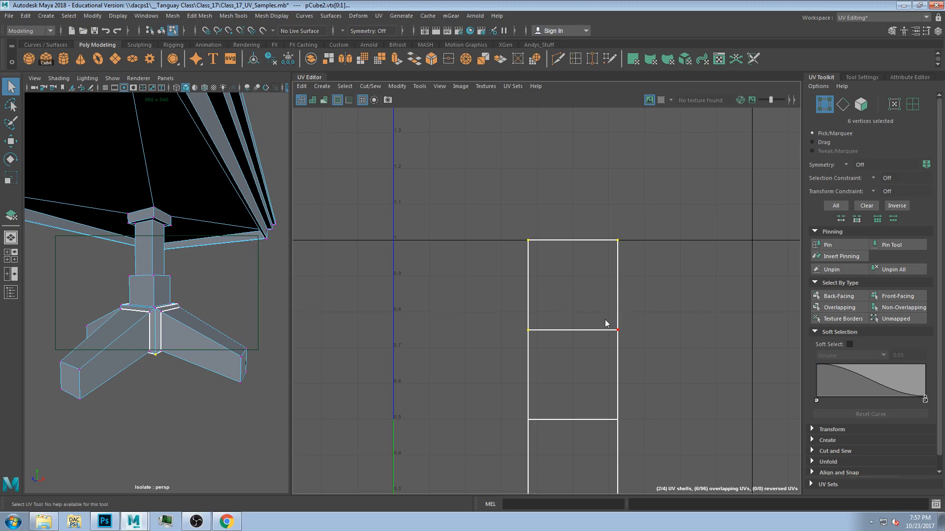
Switch to UV selection, box-select the UVs of the uppermost square and inspect their location on the table
key(F12)
drag(477, 206, 639, 342)
alt+drag(140, 294, 108, 327)
alt+drag(101, 281, 209, 210)
Select the UVs of the square just above the bottom row and check where they fall on the table
scroll(158, 277, down, 5)
alt+middle_drag(552, 437, 554, 253)
drag(591, 267, 657, 328)
alt+drag(123, 246, 131, 269)
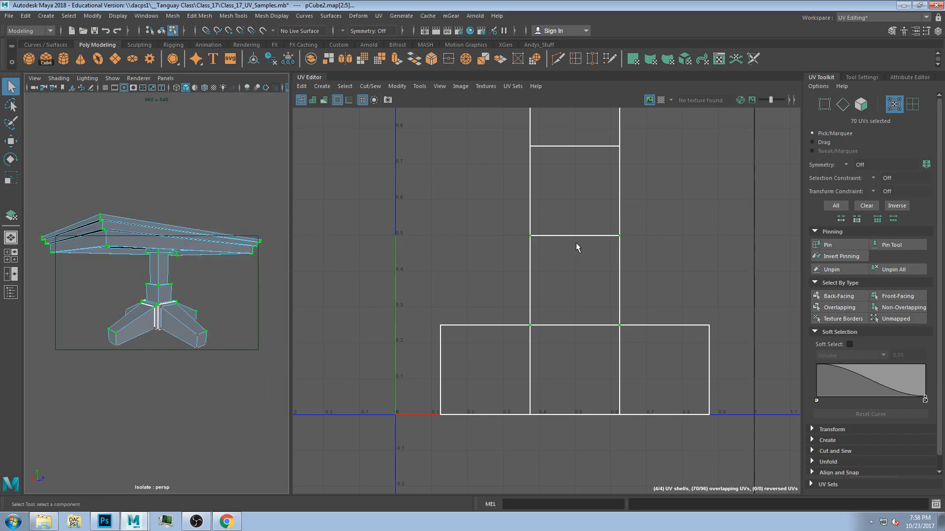
alt+drag(156, 226, 155, 242)
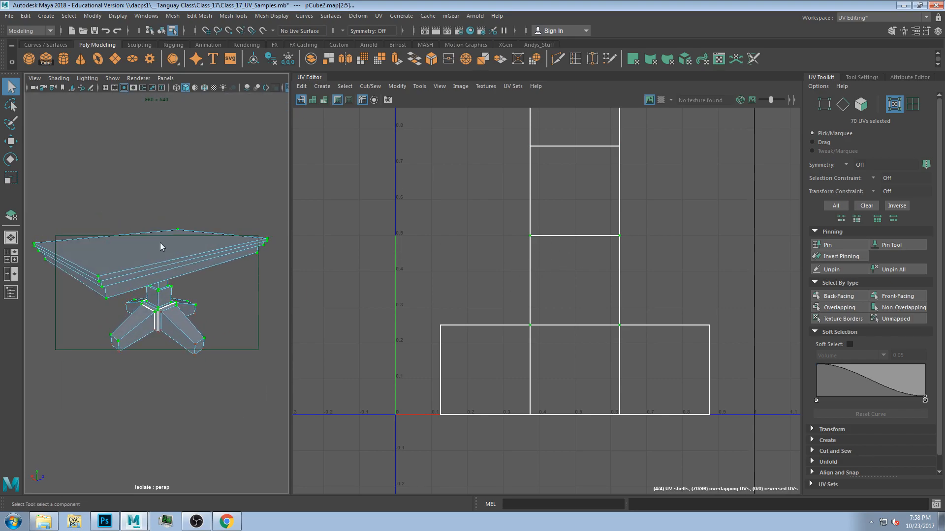
Select the tabletop face and move its UVs sideways out of the stacked square
key(F11)
click(175, 244)
key(w)
drag(565, 283, 488, 309)
Select a narrow face along the tabletop's edge and move its UVs down over the bottom row
click(155, 267)
click(532, 292)
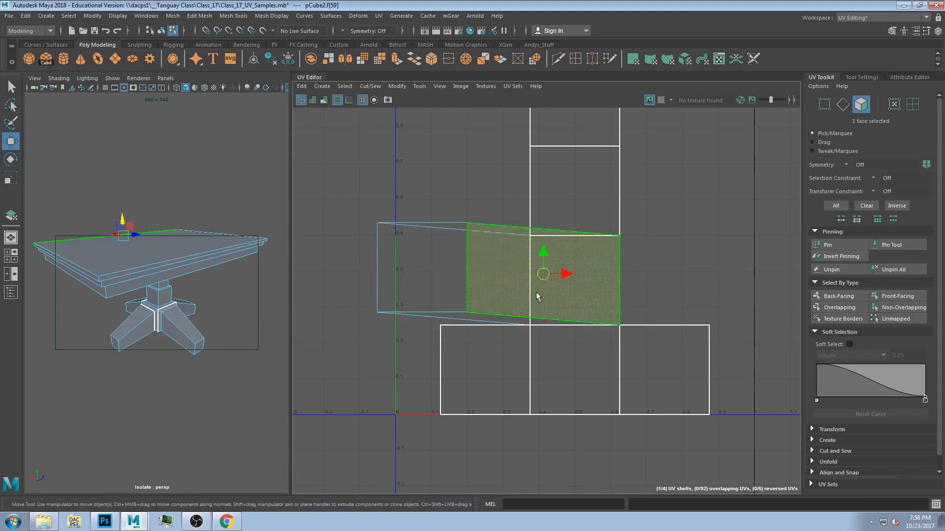
drag(539, 285, 542, 340)
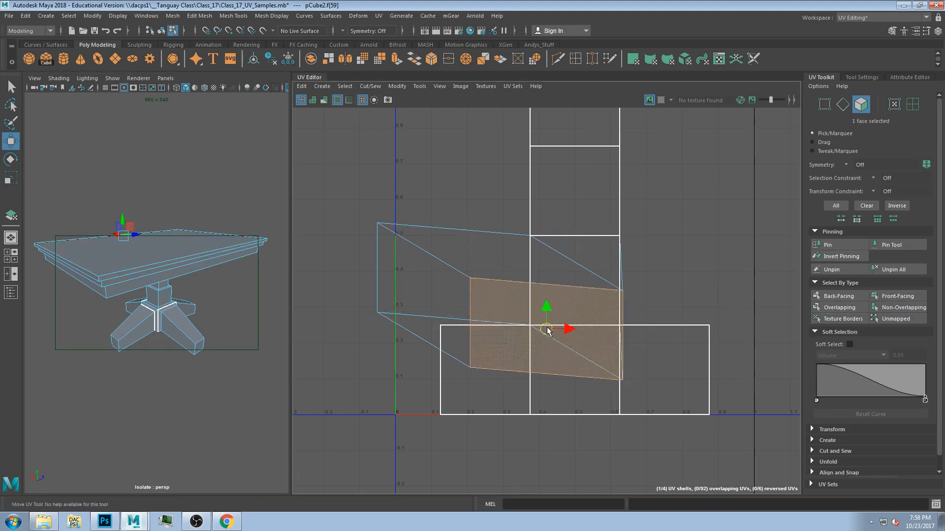
Select another face on the tabletop's side, then undo the trial UV moves back to the original stacked layout
alt+drag(118, 281, 64, 261)
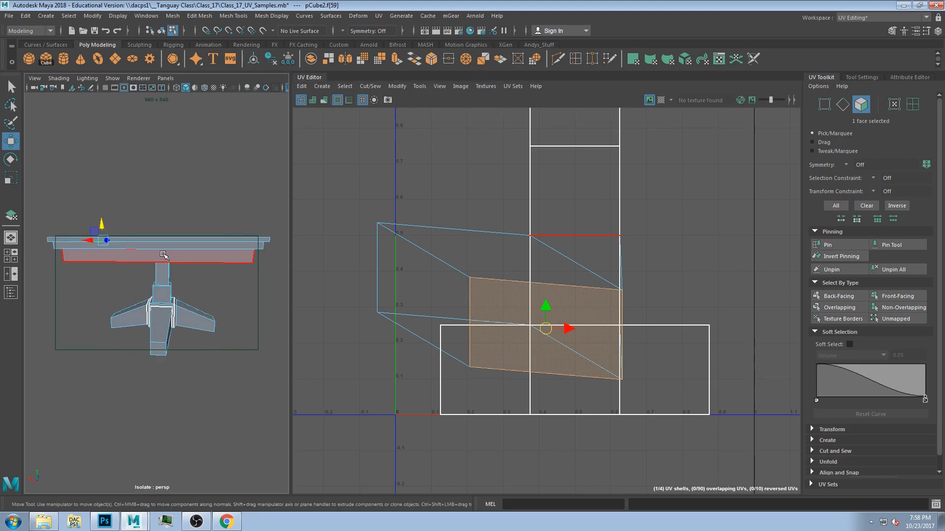
click(172, 246)
drag(570, 239, 641, 257)
key(ctrl+z)
click(619, 247)
click(618, 246)
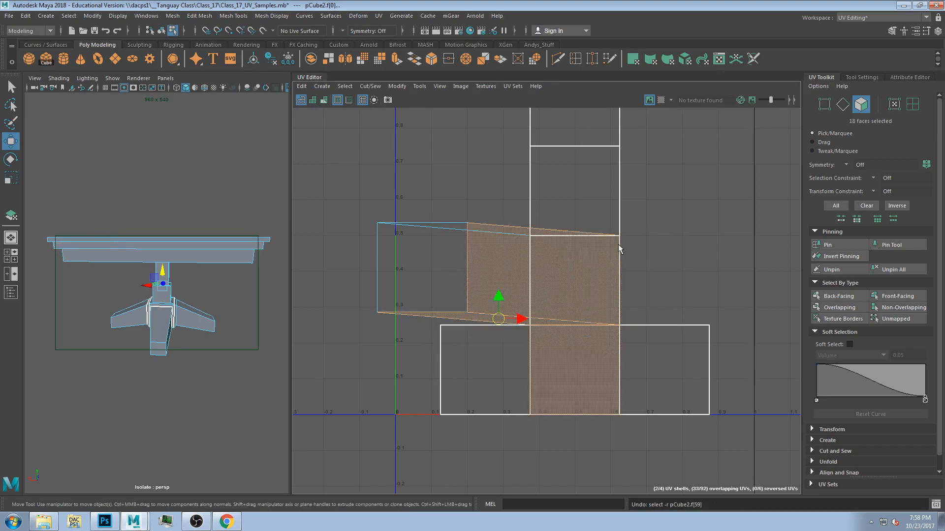
click(617, 245)
click(616, 243)
key(ctrl+z)
key(ctrl+z)
key(ctrl+z)
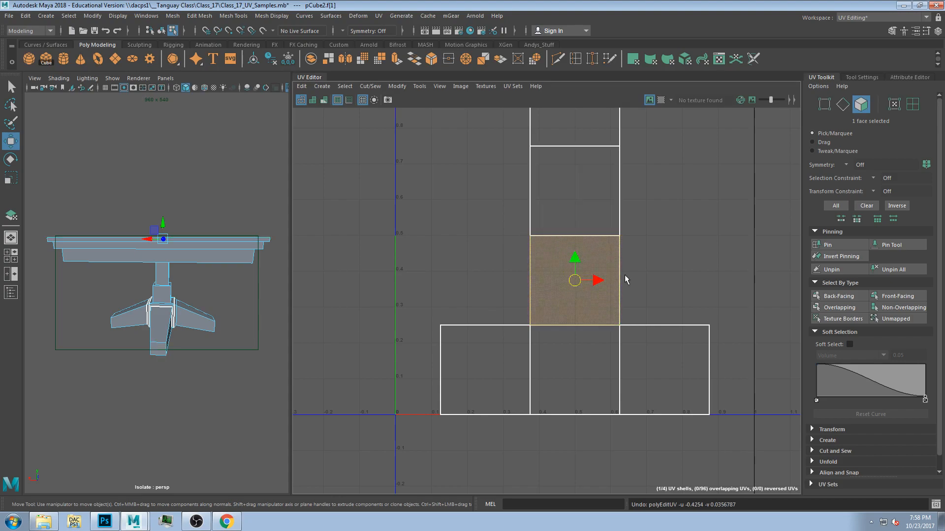
Open the Hypershade, place its window beside the table and clear space above the existing marble and UV checker nodes
scroll(571, 226, up, 1)
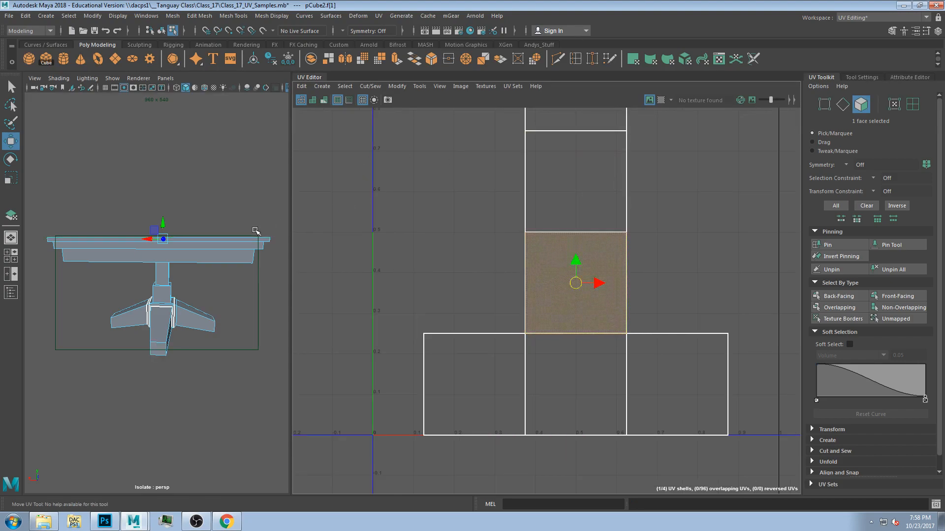
alt+drag(255, 231, 265, 207)
click(470, 30)
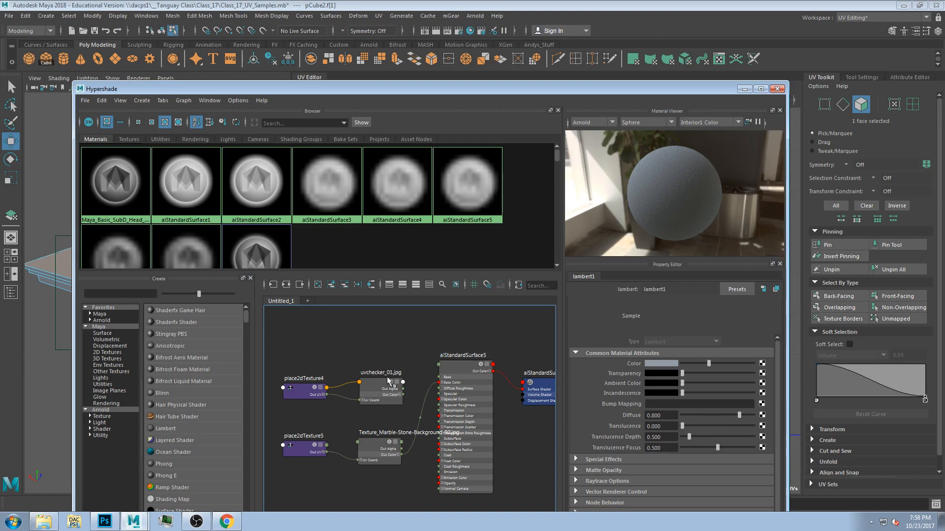
alt+middle_drag(381, 320, 381, 348)
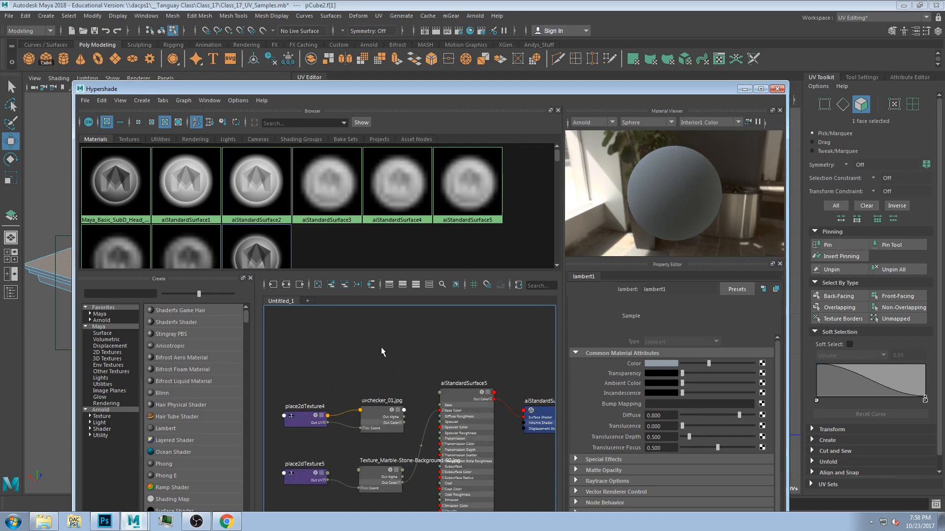
click(102, 321)
drag(460, 89, 658, 33)
scroll(611, 323, down, 2)
alt+middle_drag(603, 306, 580, 353)
Create an Arnold aiStandardSurface material above the existing shader network, dismiss the Input Selection dialog, and select the tabletop face
click(321, 263)
drag(373, 257, 565, 270)
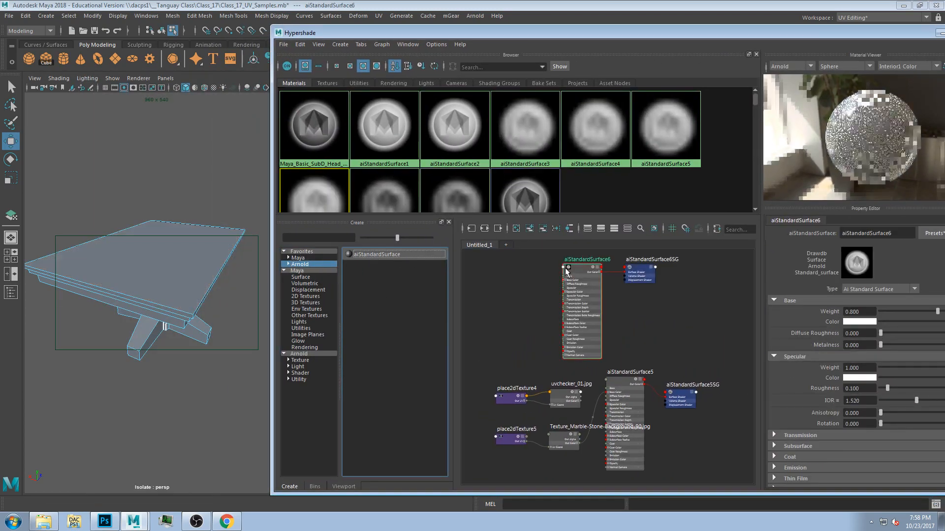
middle_click(581, 267)
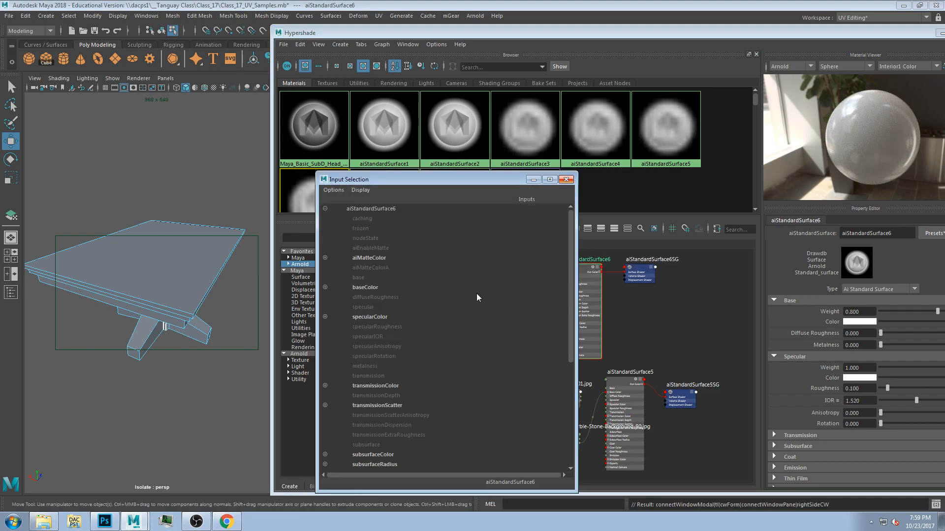
click(565, 180)
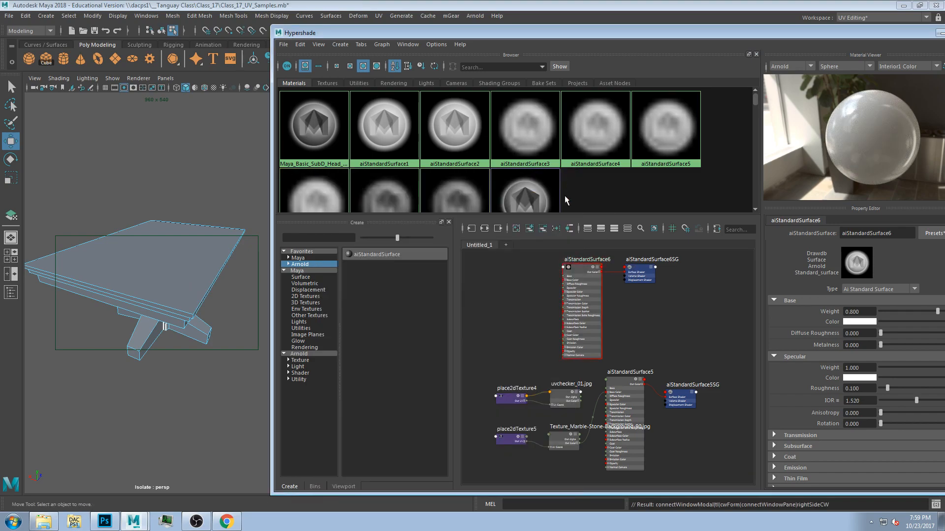
click(199, 254)
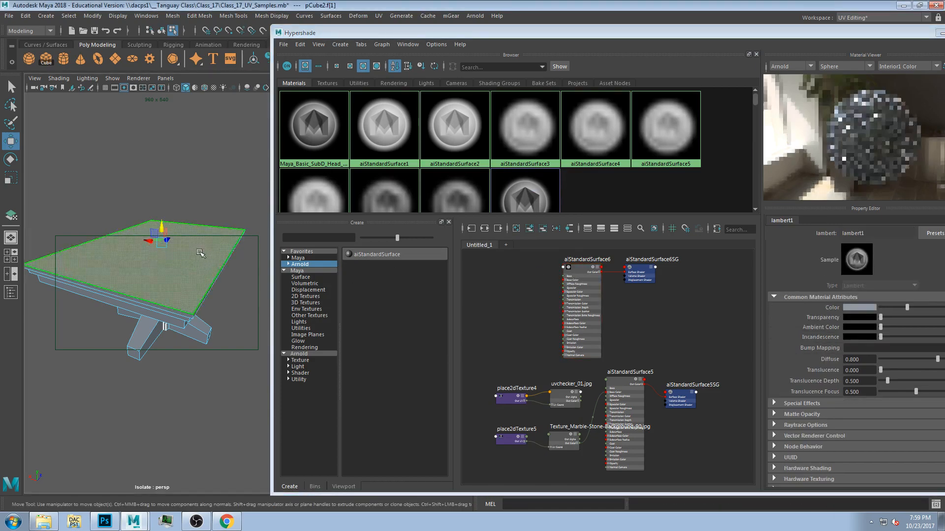
Assign the new aiStandardSurface6 material to the whole table and show its attributes
key(F8)
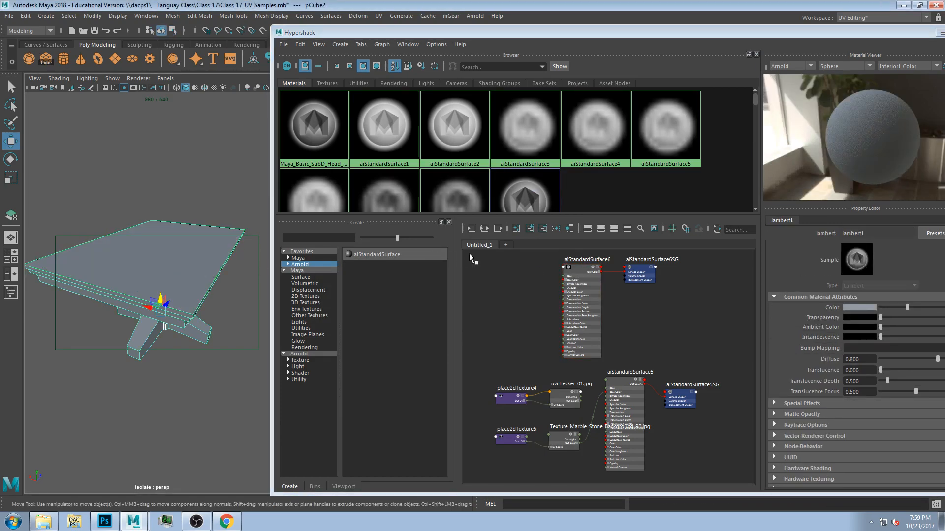
middle_drag(166, 271, 150, 264)
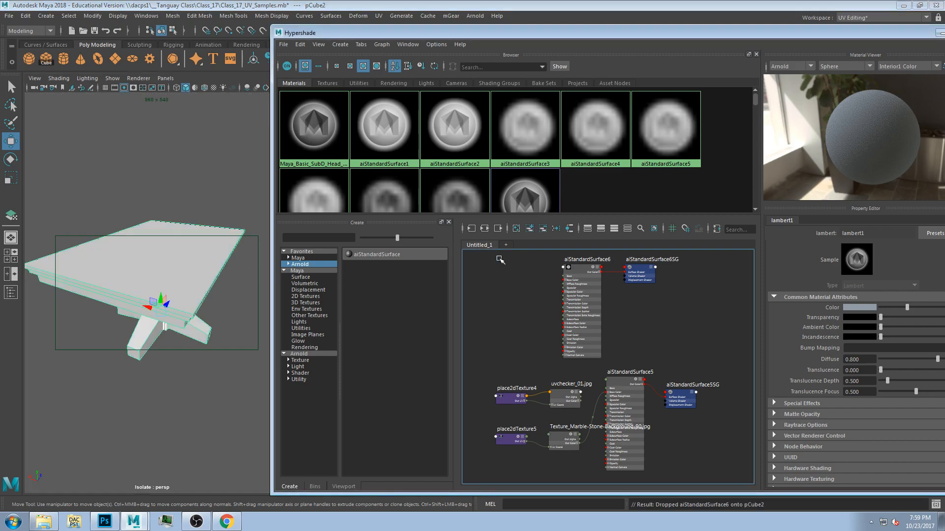
click(586, 276)
drag(758, 36, 650, 39)
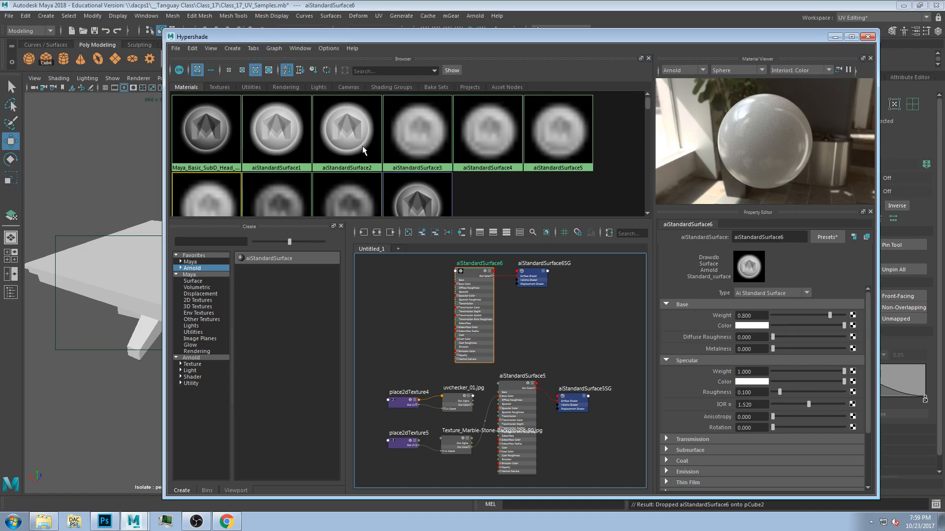
Map the material's base color to a file texture and load Texture_Wood-Wallpaper-Background-22.jpg
click(853, 326)
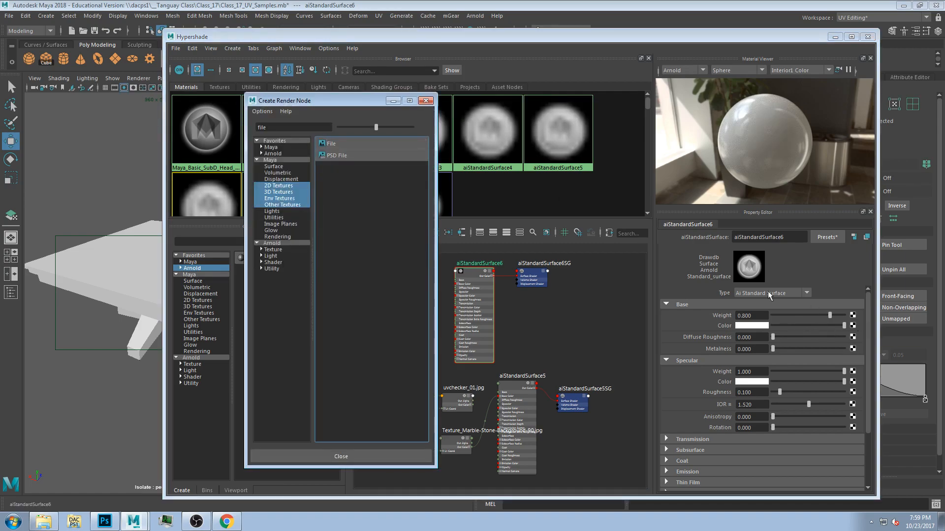
click(333, 145)
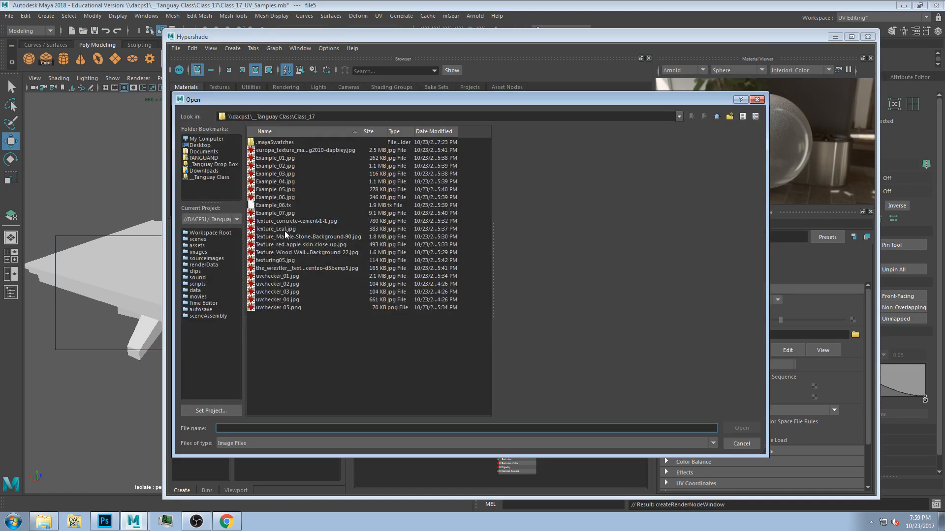
click(285, 229)
click(302, 245)
click(301, 252)
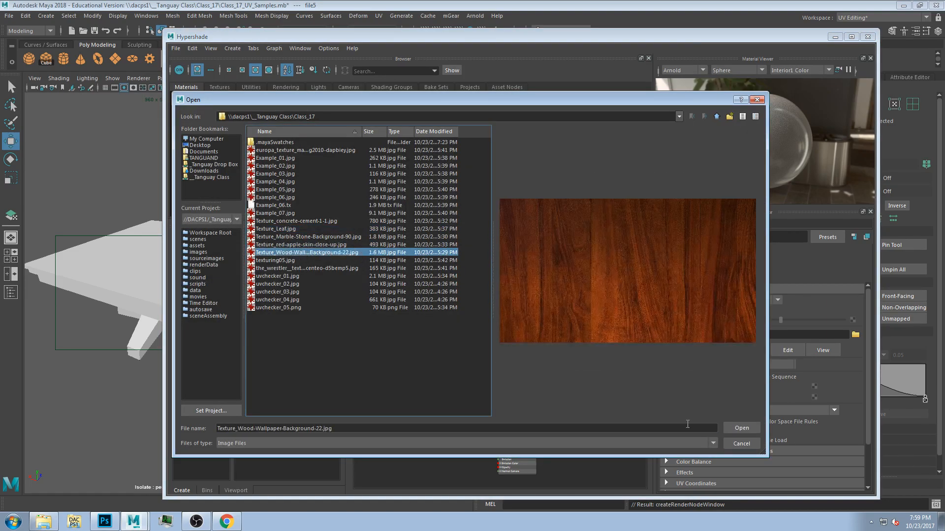
click(741, 429)
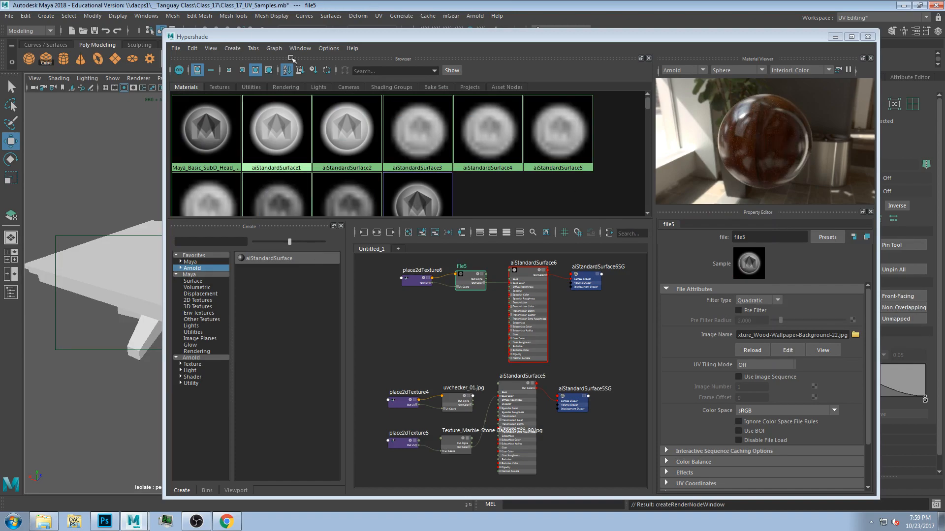
Select the table, show its textures in the viewport and close the Hypershade
drag(488, 36, 763, 36)
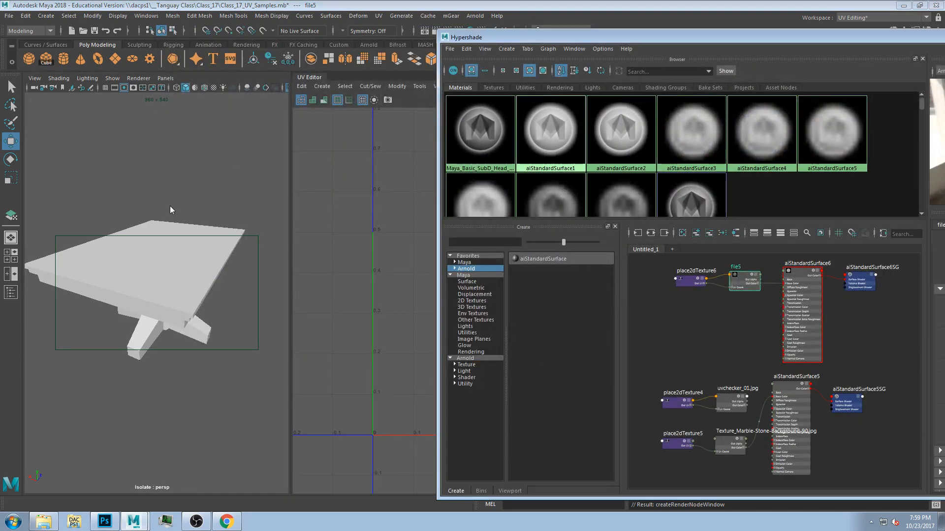
click(223, 252)
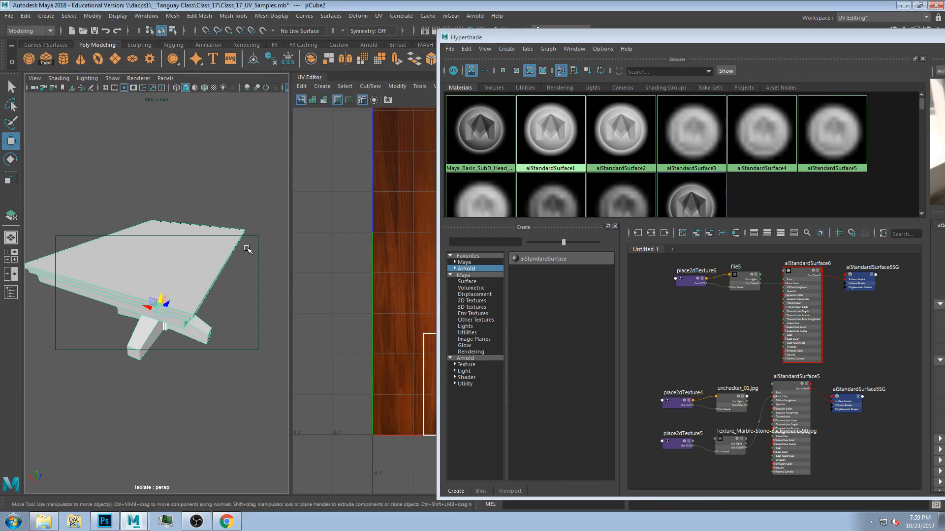
key(6)
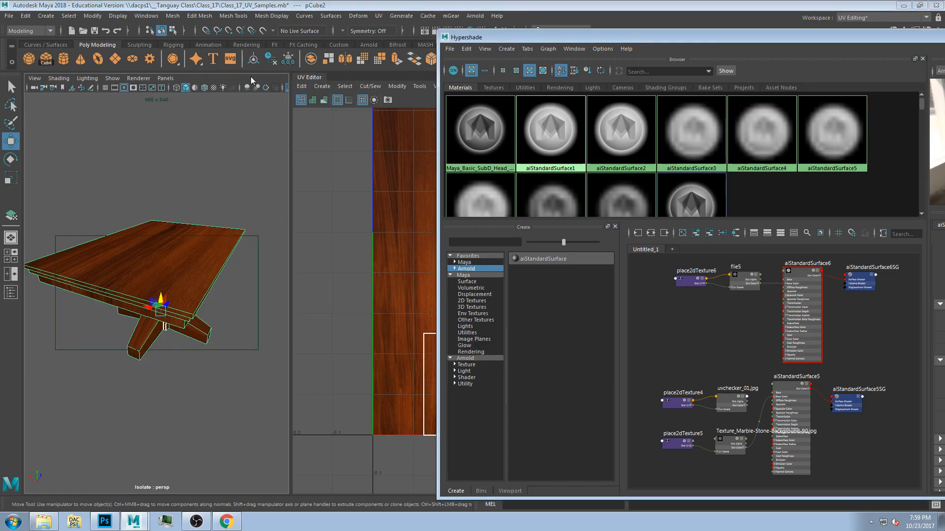
double_click(481, 35)
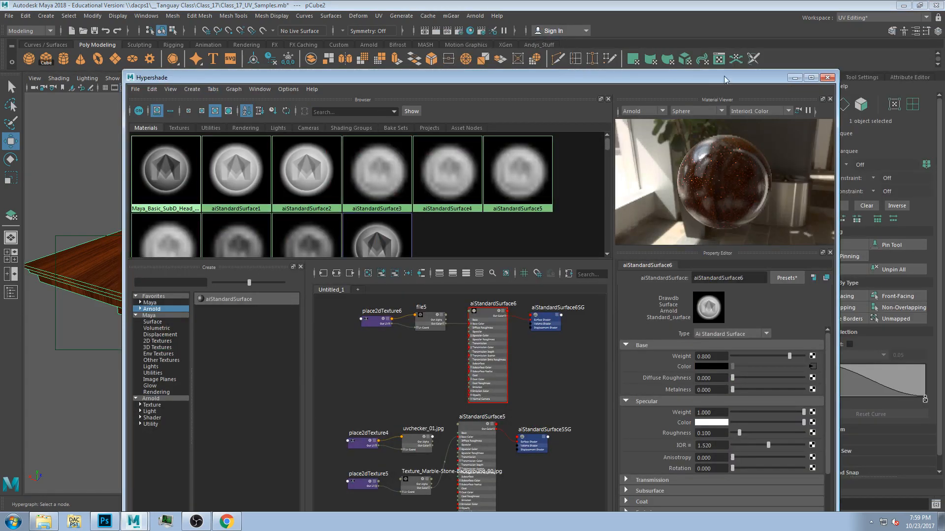
click(826, 78)
Inspect the wood texture on the pedestal and legs, and select the table to view its UV layout
click(270, 162)
alt+drag(270, 162, 220, 287)
scroll(228, 294, up, 5)
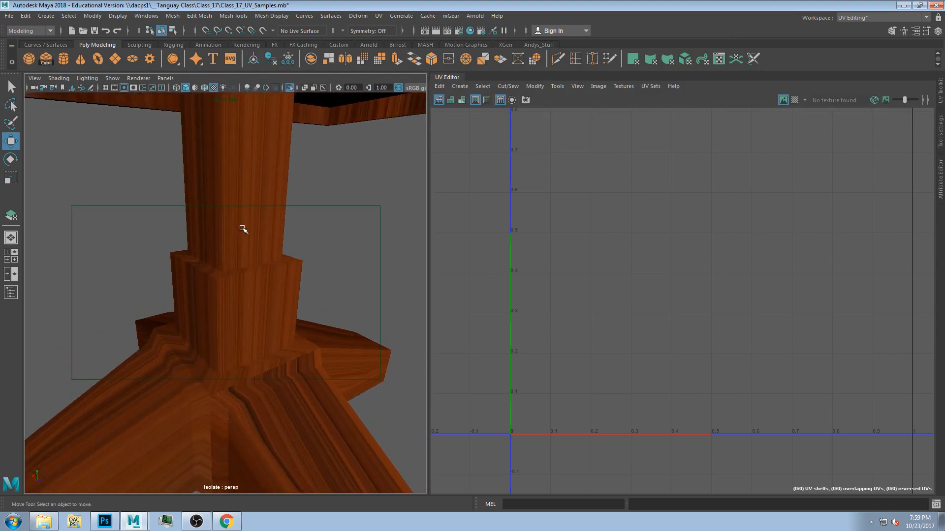
click(244, 227)
scroll(270, 257, down, 6)
scroll(251, 268, up, 5)
scroll(264, 247, down, 6)
scroll(244, 257, up, 6)
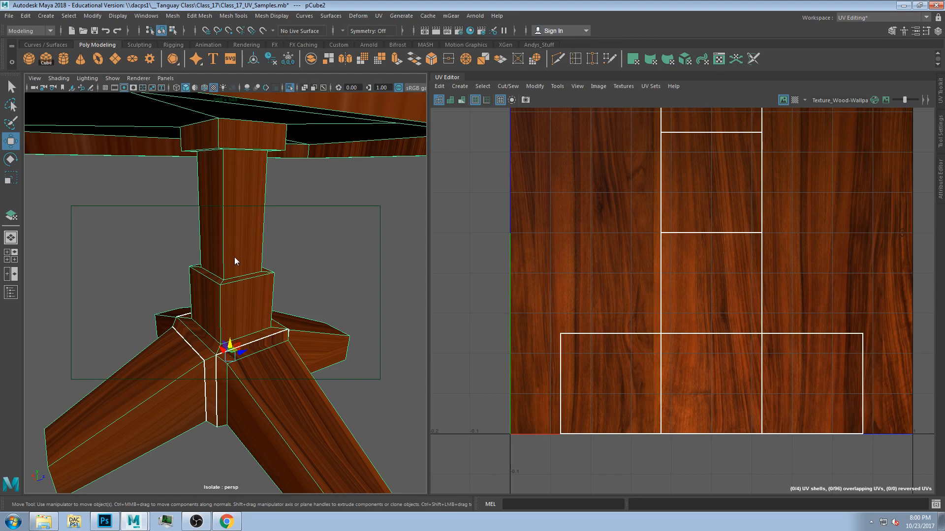
Select a face on the pedestal column and a face along the tabletop's side to compare where their UVs lie
key(F11)
click(245, 240)
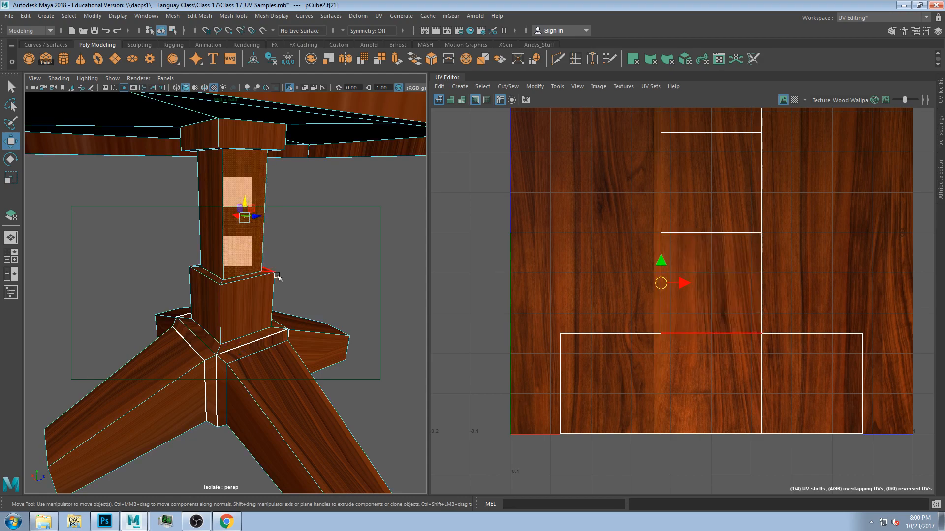
scroll(266, 279, down, 3)
scroll(295, 271, down, 5)
alt+drag(278, 274, 287, 301)
click(317, 246)
click(261, 247)
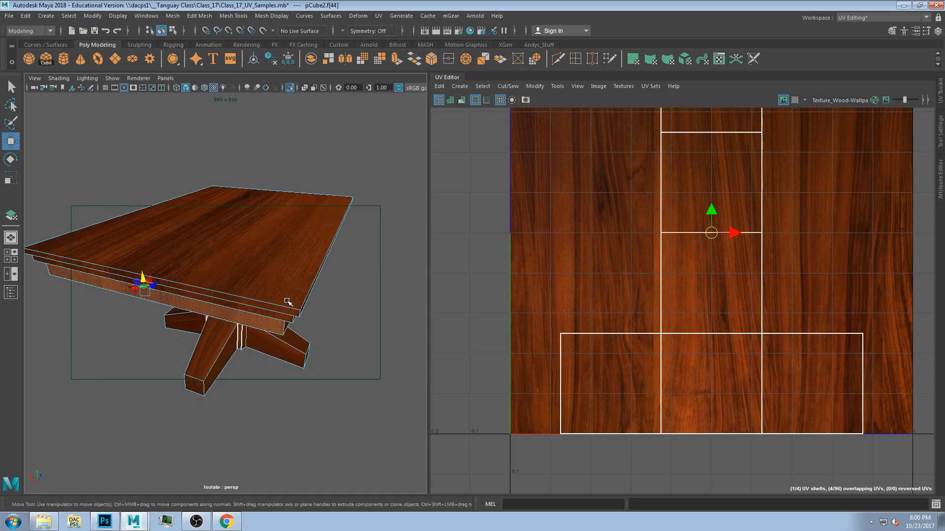
Select the tabletop's top face and grow the selection outward three times over the neighbouring faces
scroll(294, 297, down, 3)
alt+drag(289, 277, 211, 304)
scroll(211, 304, up, 5)
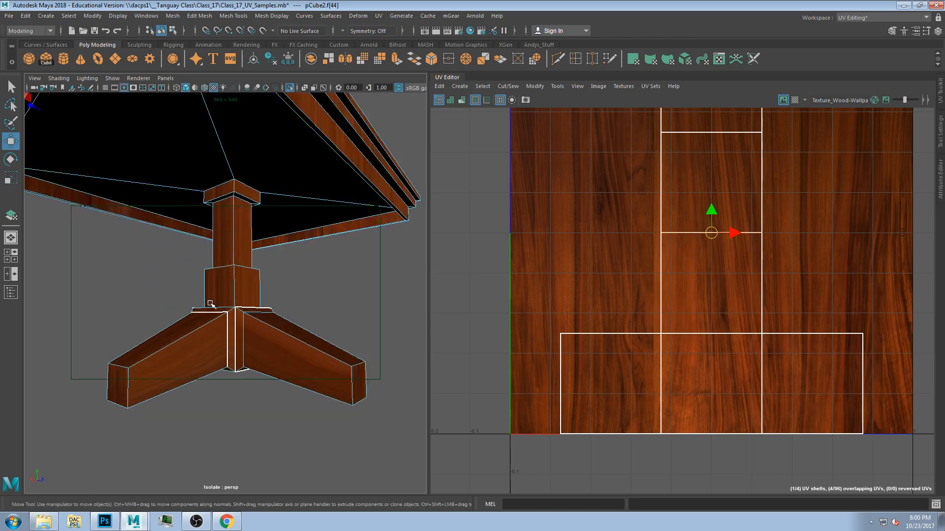
alt+drag(246, 250, 265, 310)
scroll(270, 279, down, 5)
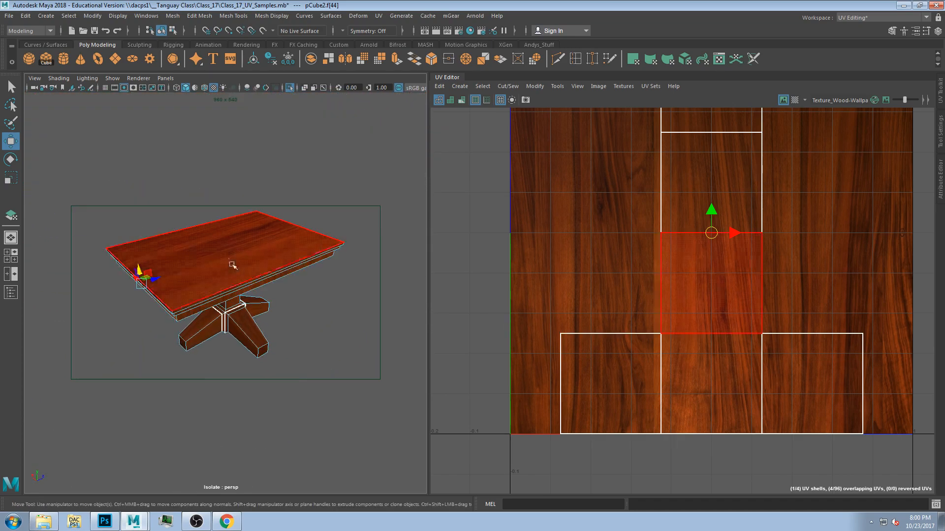
click(239, 269)
key(shift+period)
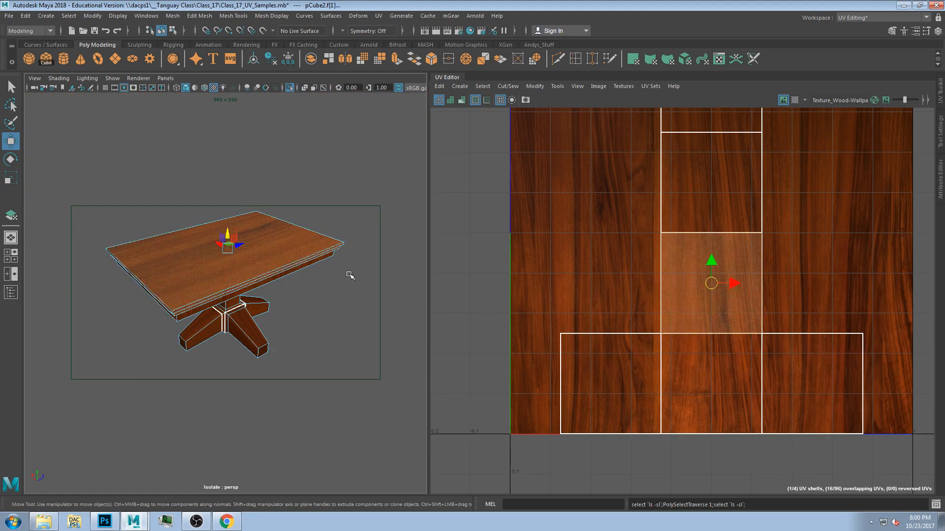
alt+drag(346, 296, 169, 220)
key(shift+period)
key(shift+period)
key(f)
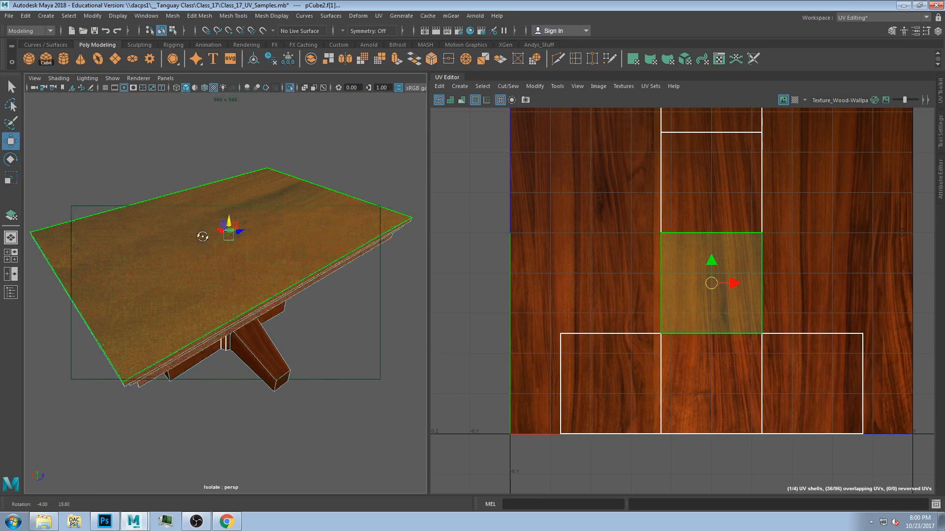
Select all of the table's UVs in the UV Editor and delete them
scroll(692, 204, down, 5)
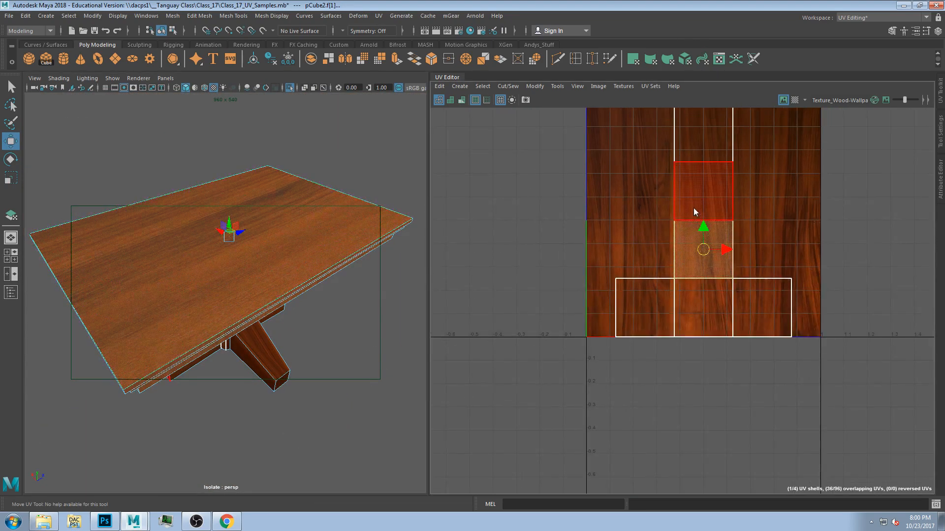
right_drag(693, 208, 725, 207)
scroll(725, 207, down, 3)
drag(606, 135, 828, 344)
key(Delete)
Examine the table without its UVs and the origin corner of the UV grid
alt+drag(137, 180, 428, 202)
alt+right_drag(599, 300, 674, 297)
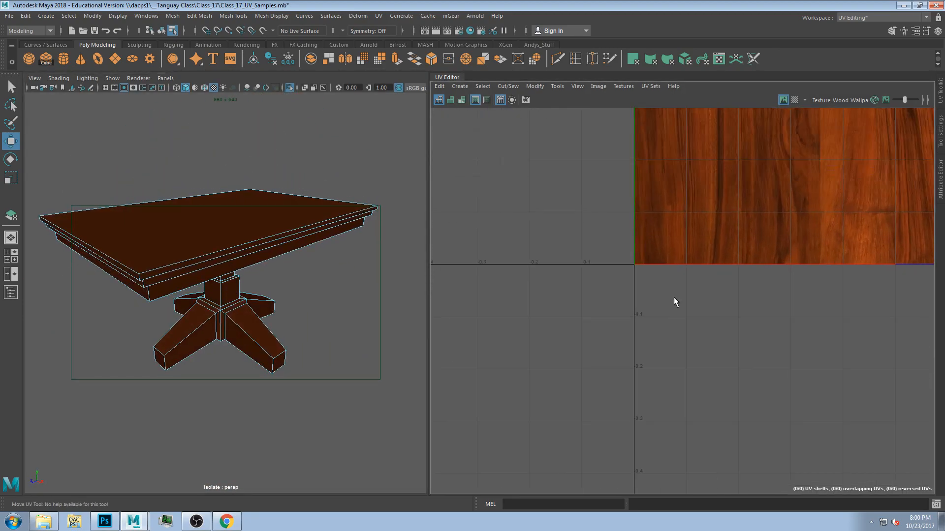
alt+middle_drag(674, 297, 592, 288)
alt+right_drag(592, 289, 615, 291)
scroll(607, 291, up, 15)
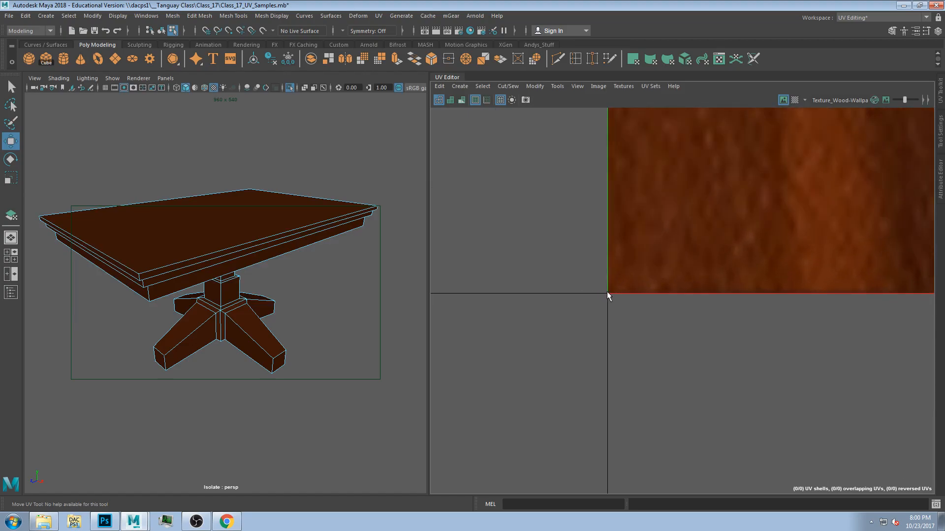
scroll(607, 291, up, 1)
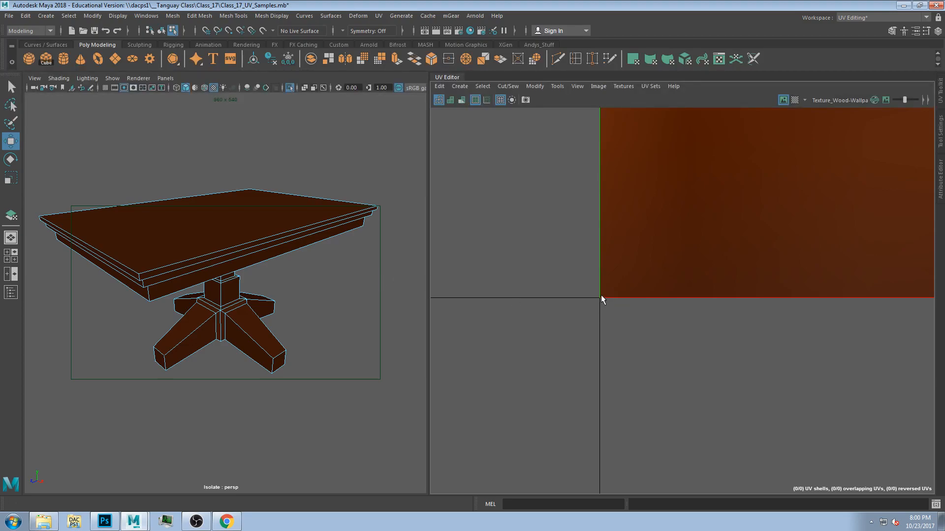
scroll(232, 268, down, 5)
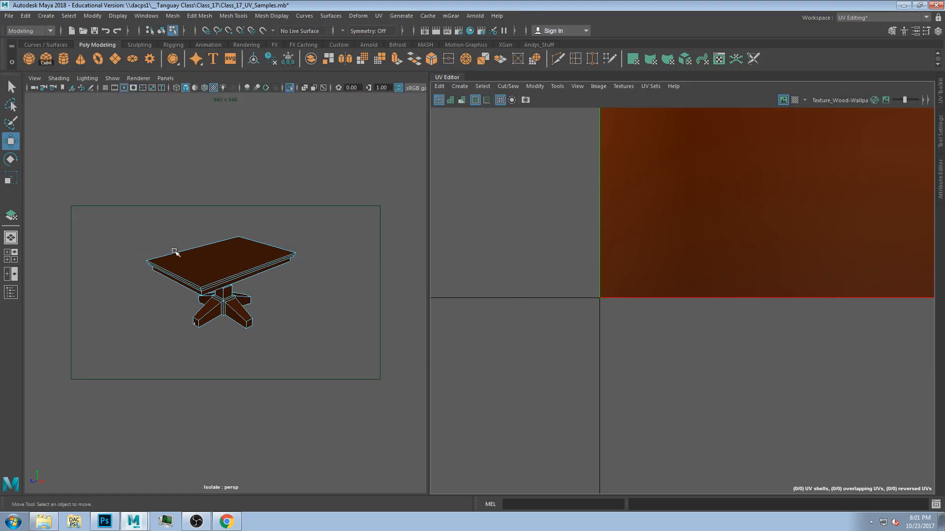
Select the tabletop's top face and grow the selection over its edge profile and underside
click(215, 258)
alt+drag(206, 293, 216, 274)
scroll(216, 274, up, 5)
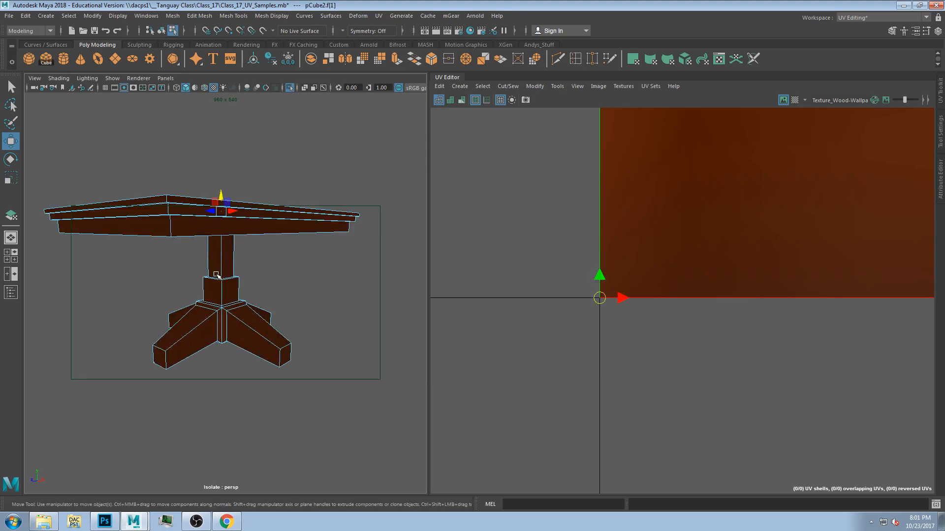
key(shift+period)
key(shift+period)
key(shift+period)
alt+drag(216, 274, 391, 213)
key(shift+period)
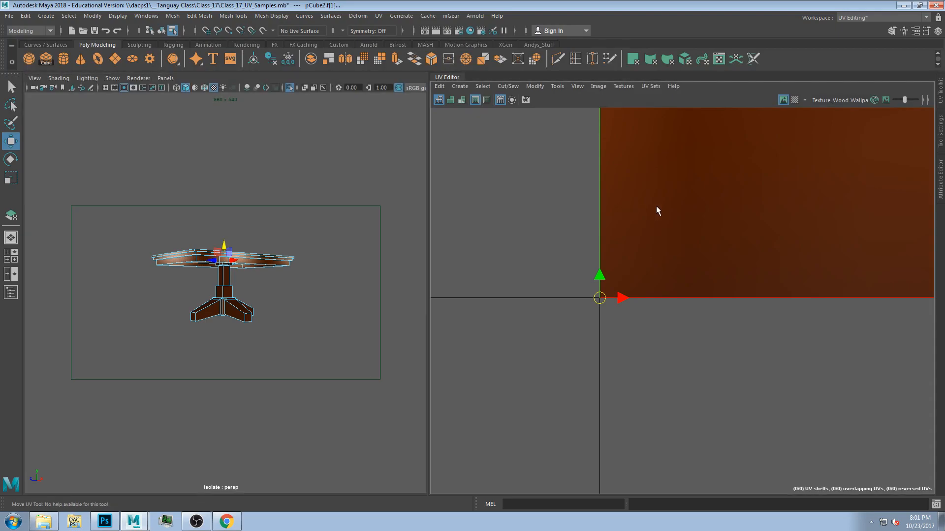
Apply an automatic UV projection to the selected tabletop faces
scroll(656, 209, up, 5)
scroll(577, 278, down, 1)
scroll(302, 237, down, 2)
scroll(260, 255, up, 2)
mouse_move(261, 256)
alt+mouse_down()
mouse_move(285, 291)
mouse_move(306, 211)
mouse_move(244, 261)
alt+mouse_up()
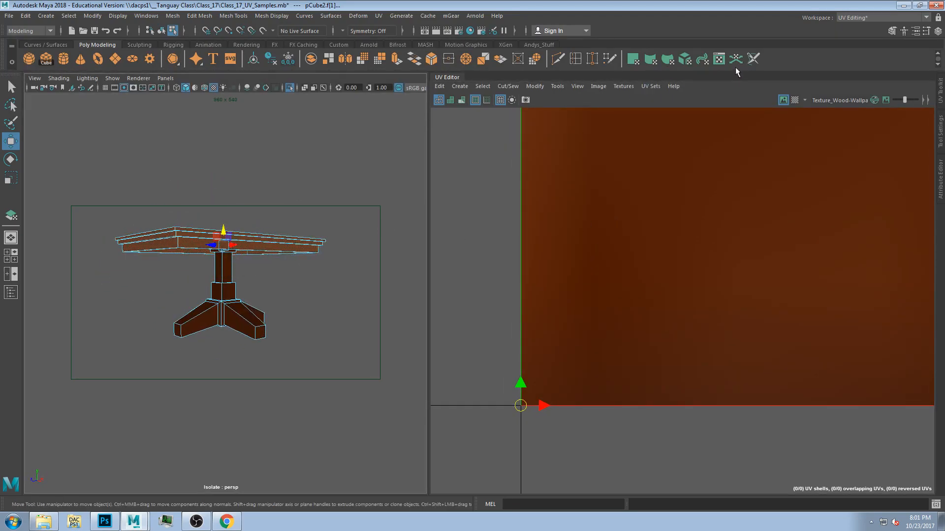
alt+drag(309, 217, 272, 191)
click(684, 60)
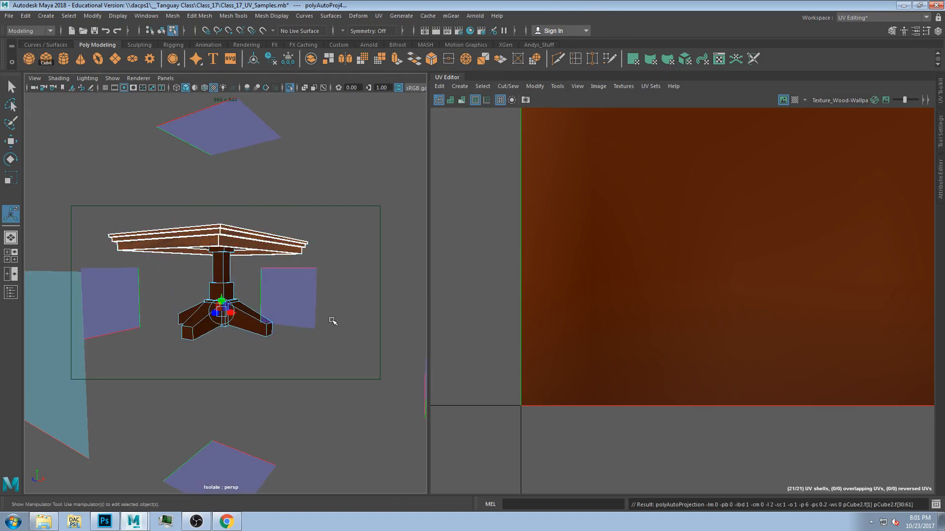
Examine the tabletop's new UV layout inside the texture square
scroll(636, 279, down, 5)
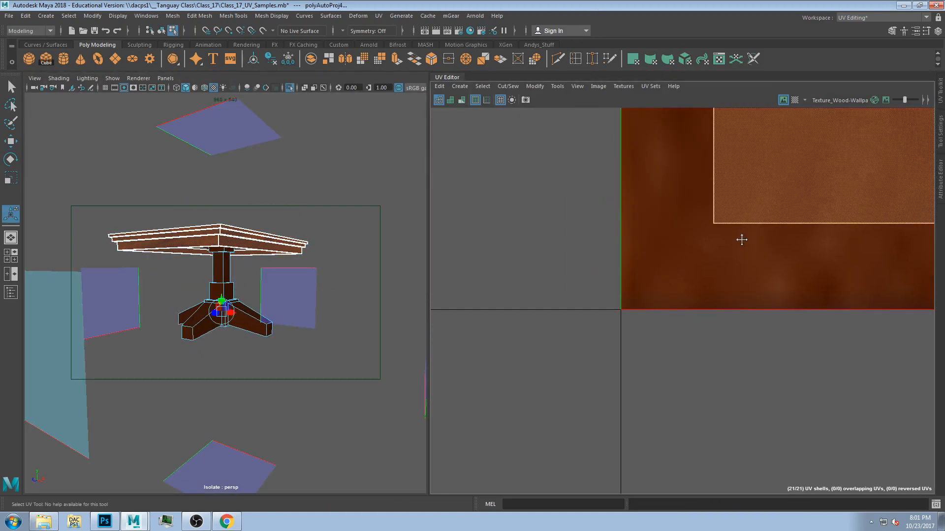
scroll(748, 226, up, 5)
scroll(599, 362, down, 6)
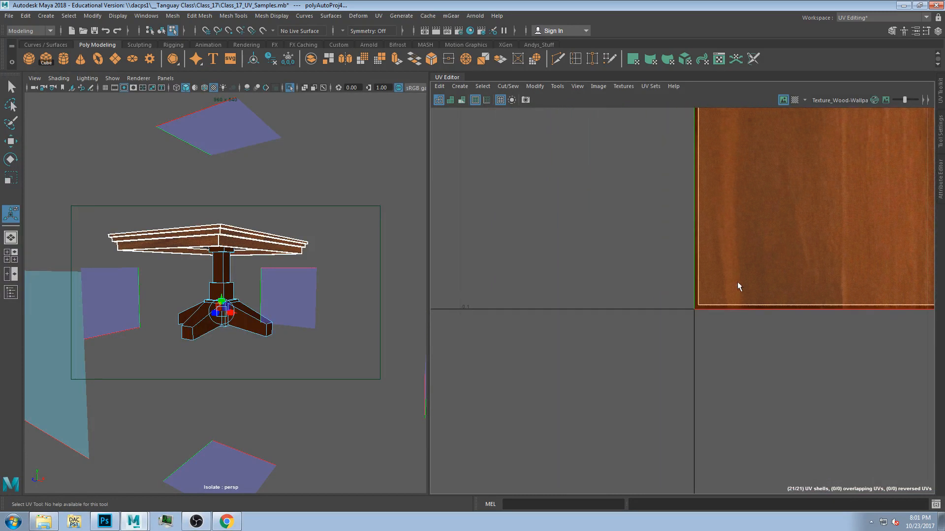
scroll(757, 279, down, 6)
alt+middle_drag(818, 249, 666, 326)
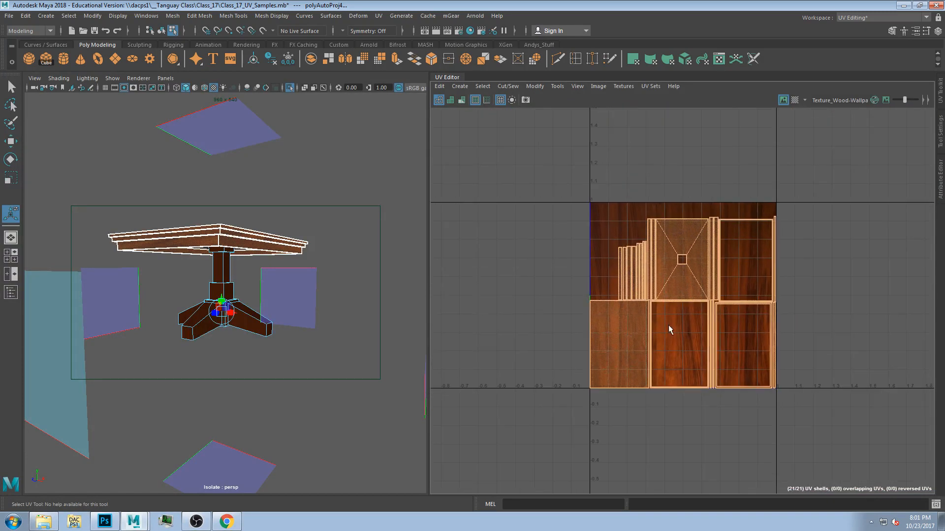
scroll(679, 320, up, 2)
scroll(680, 321, up, 3)
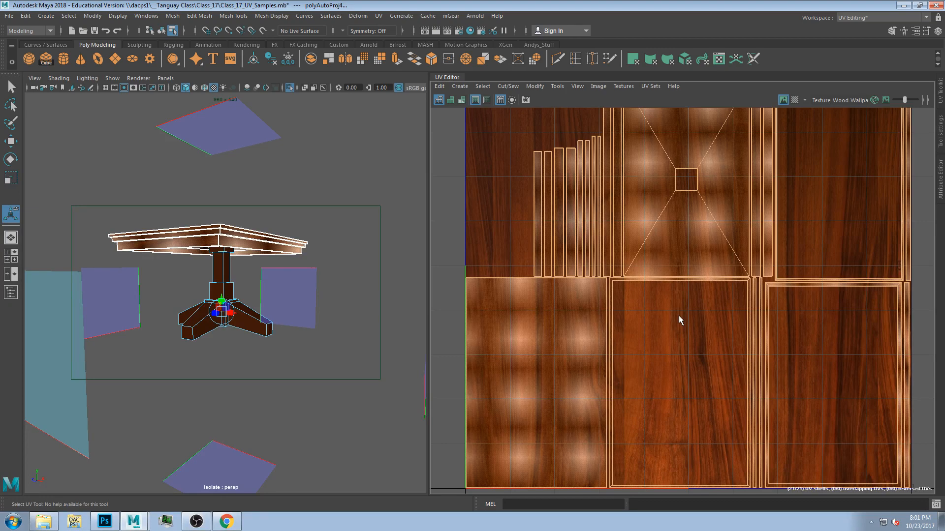
Inspect the underside shell and the narrow edge strips in the tabletop's UV layout, matching them to the model
click(661, 246)
scroll(660, 247, down, 3)
scroll(665, 249, up, 4)
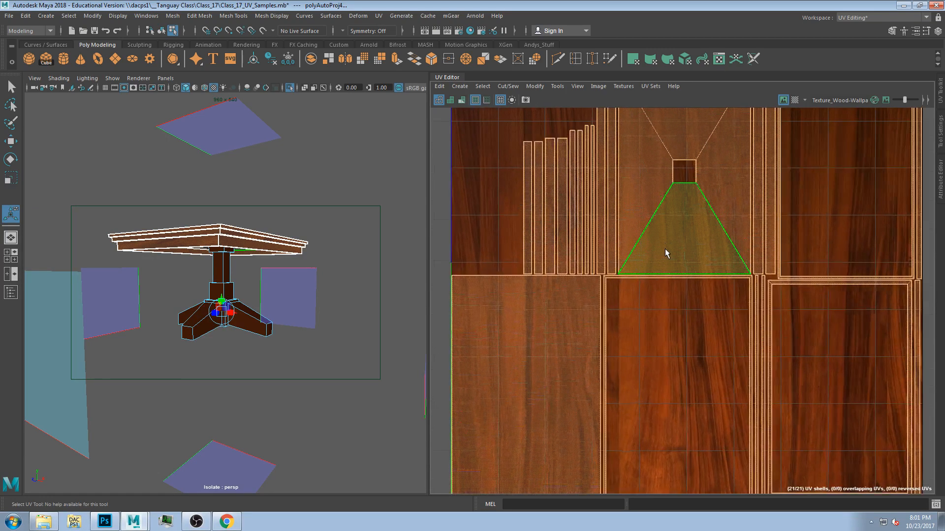
scroll(665, 249, down, 3)
scroll(663, 248, down, 2)
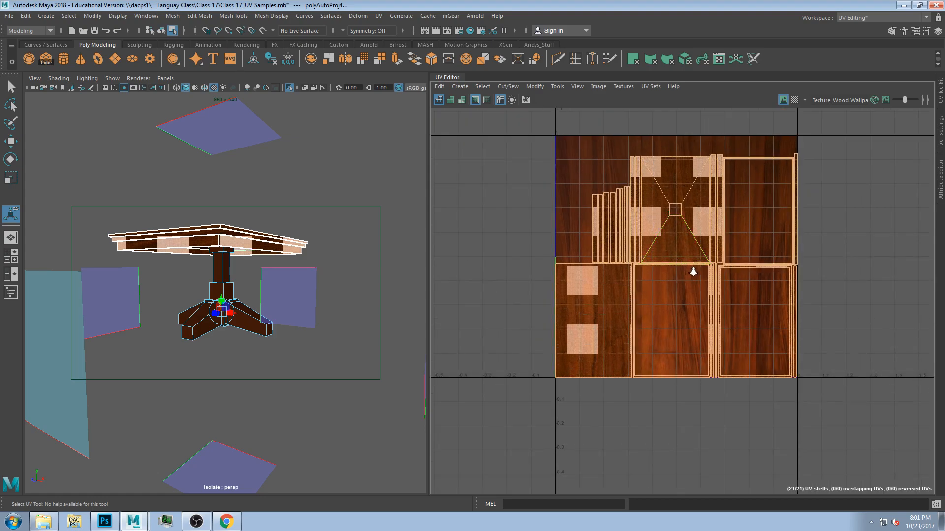
scroll(738, 274, up, 2)
click(795, 271)
scroll(784, 266, up, 4)
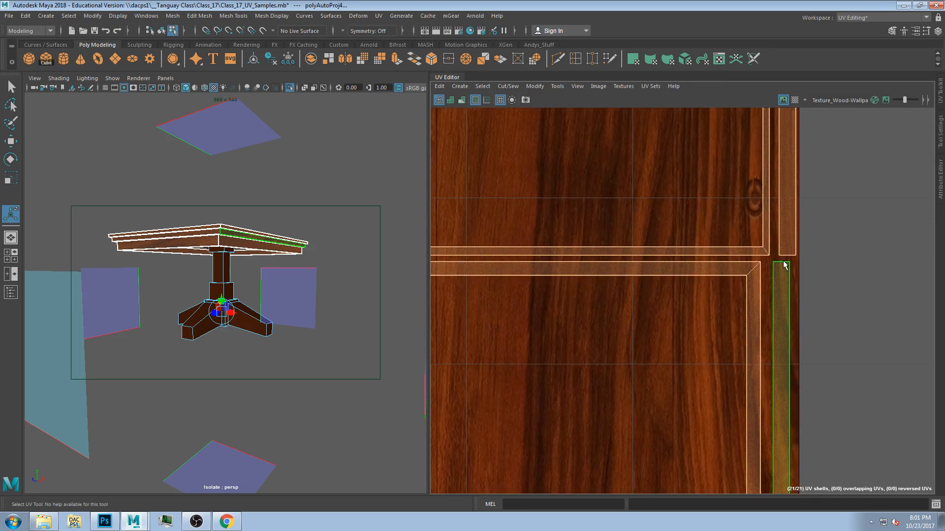
Match the mitred frame shell in the tabletop's UV layout to the ledge faces beneath the table edge
scroll(785, 265, up, 2)
click(718, 287)
alt+drag(232, 260, 245, 246)
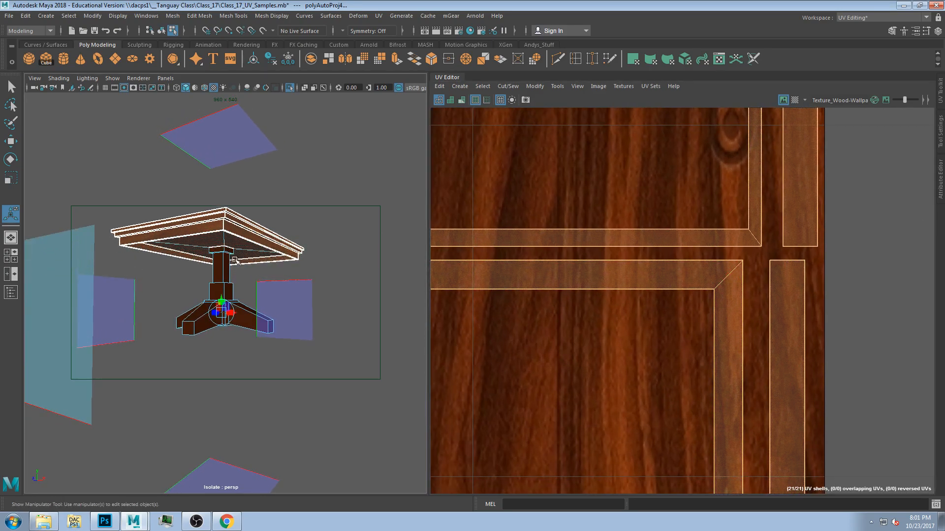
key(q)
alt+drag(234, 301, 290, 282)
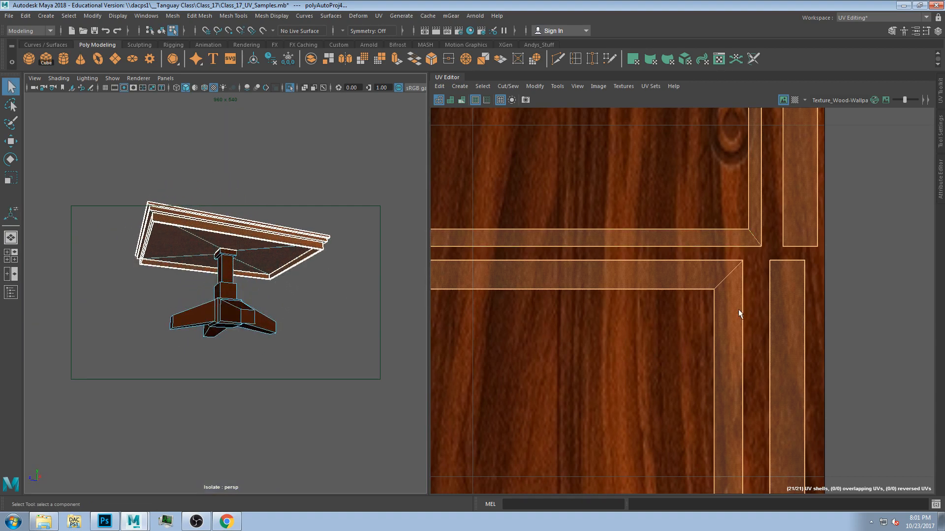
click(739, 310)
click(690, 274)
alt+drag(183, 230, 179, 207)
alt+right_drag(179, 207, 208, 187)
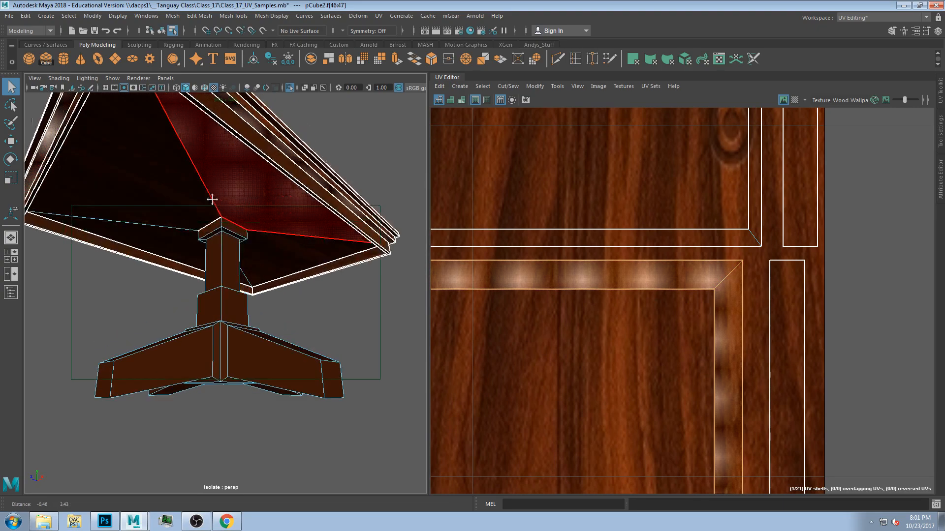
alt+middle_drag(209, 188, 224, 292)
alt+drag(187, 290, 220, 271)
click(221, 271)
shift+click(231, 283)
scroll(590, 283, down, 6)
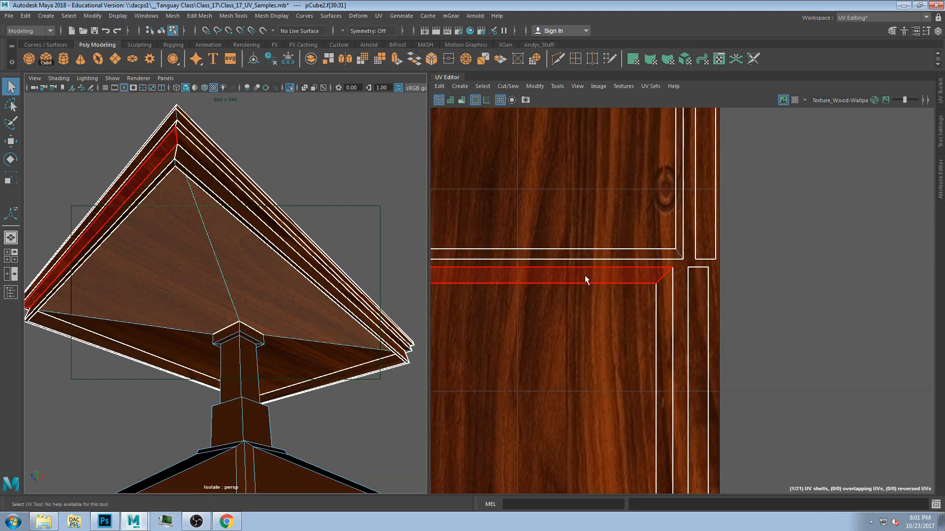
scroll(595, 290, down, 3)
alt+middle_drag(599, 285, 616, 290)
Examine the underside's triangular faces and the neighbouring strip shells in the UV layout, matching them to the model
click(547, 271)
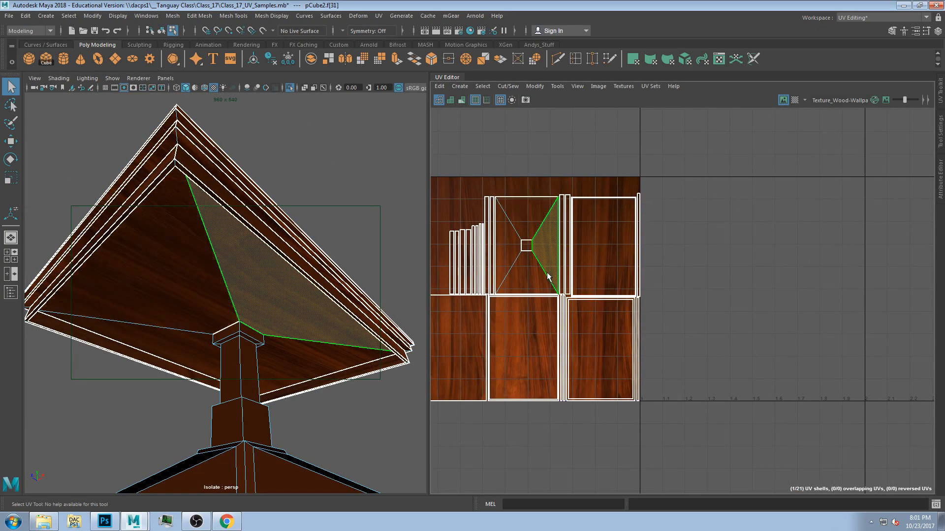
click(528, 275)
click(510, 260)
click(525, 263)
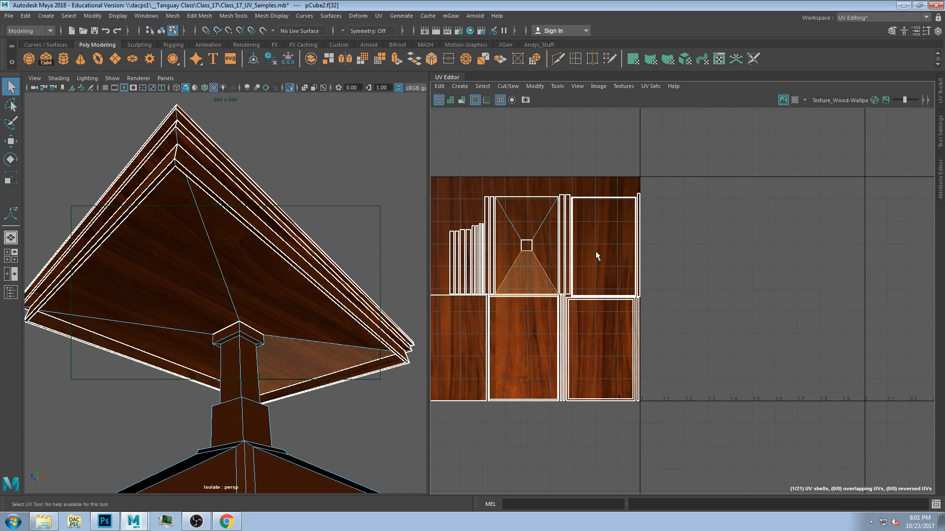
scroll(578, 263, up, 5)
click(562, 279)
click(549, 278)
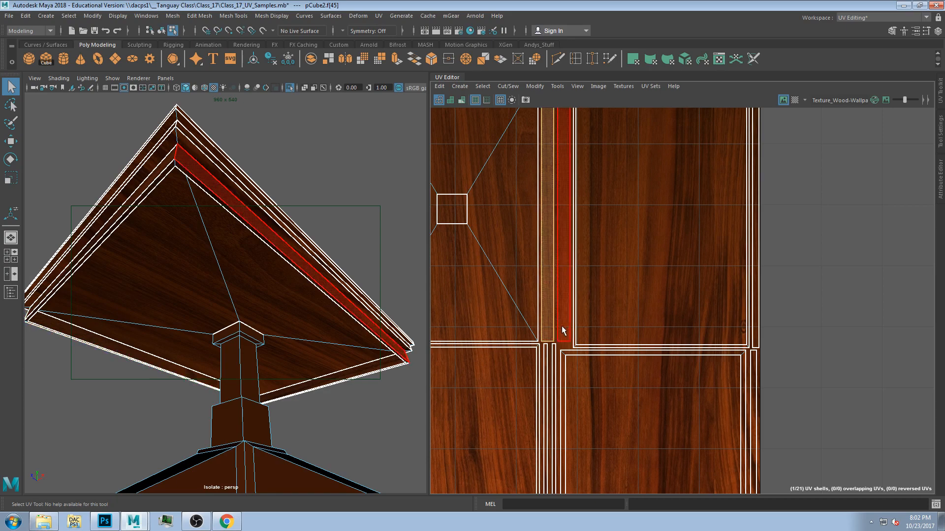
click(564, 368)
scroll(600, 360, down, 4)
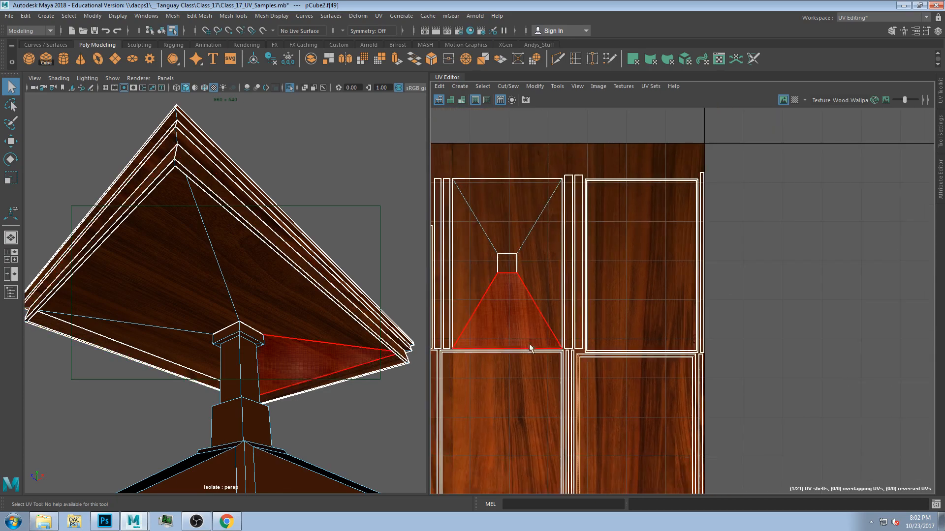
alt+middle_drag(451, 320, 564, 303)
click(512, 314)
click(552, 309)
Move all the tabletop UV shells along U out of the wood texture square into the neighbouring empty tile
alt+drag(202, 278, 244, 302)
key(a)
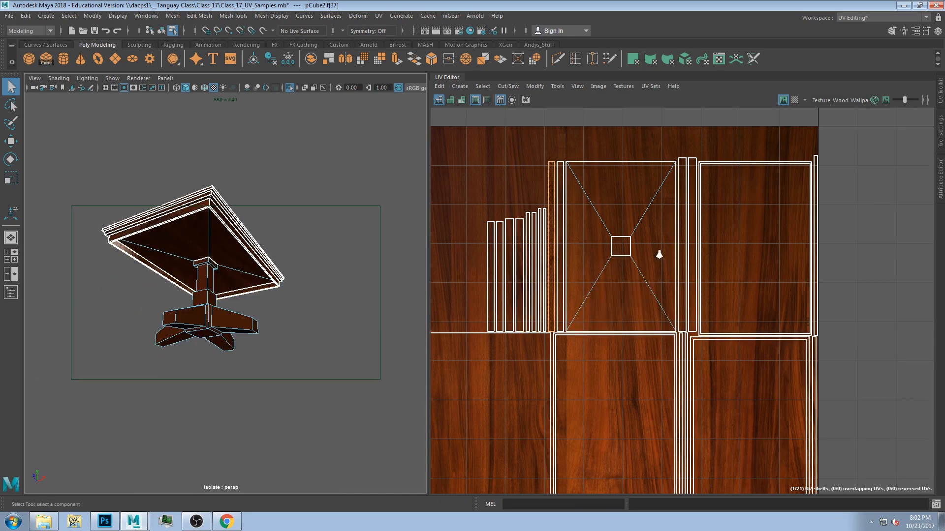
key(a)
drag(507, 201, 761, 401)
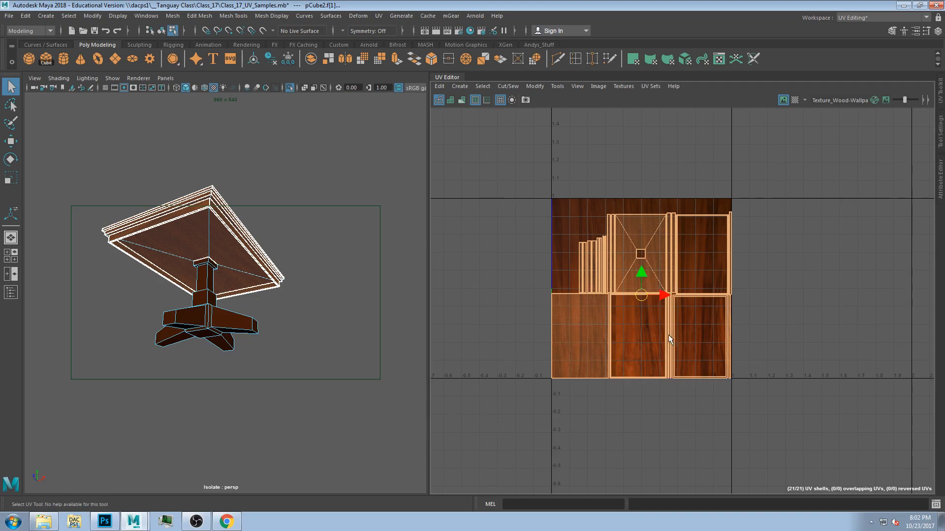
key(w)
drag(646, 301, 822, 294)
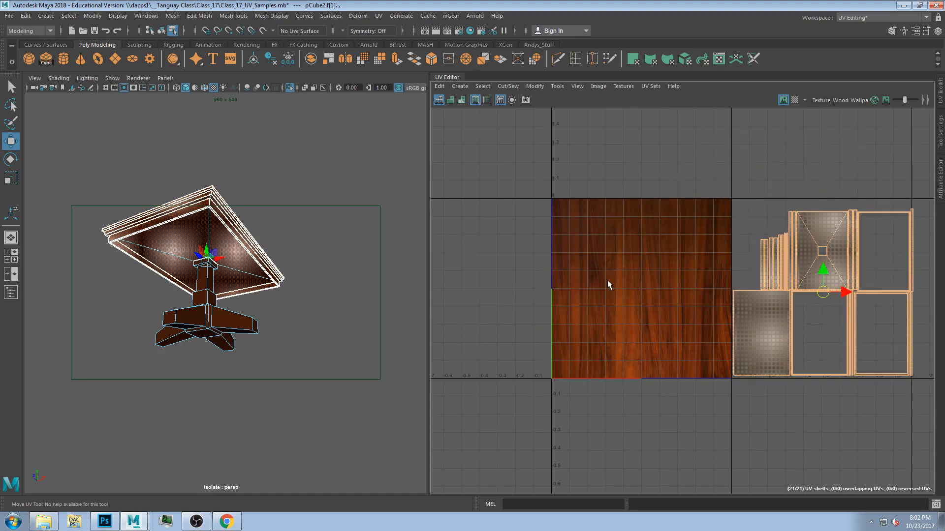
Select the side and top ledge faces of the wider block at the base of the pedestal column
scroll(333, 241, up, 5)
alt+drag(210, 272, 195, 297)
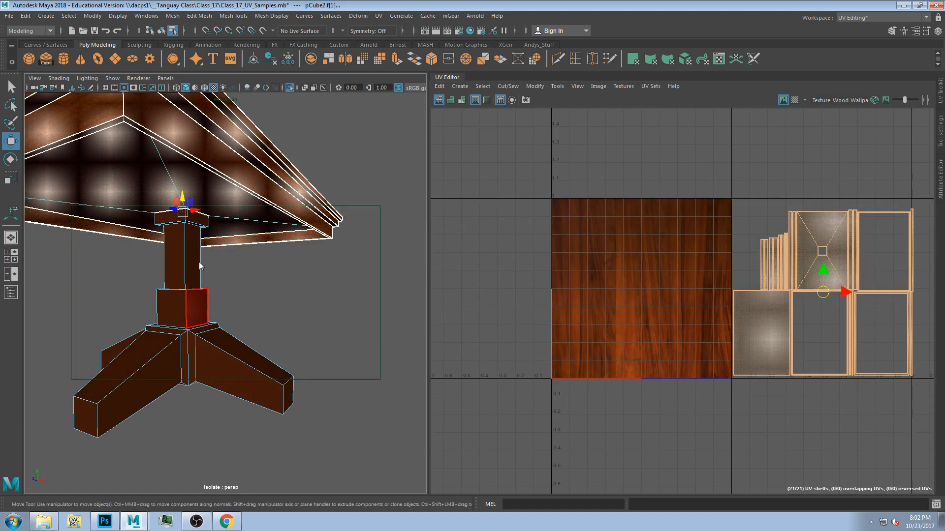
click(203, 300)
scroll(203, 300, up, 8)
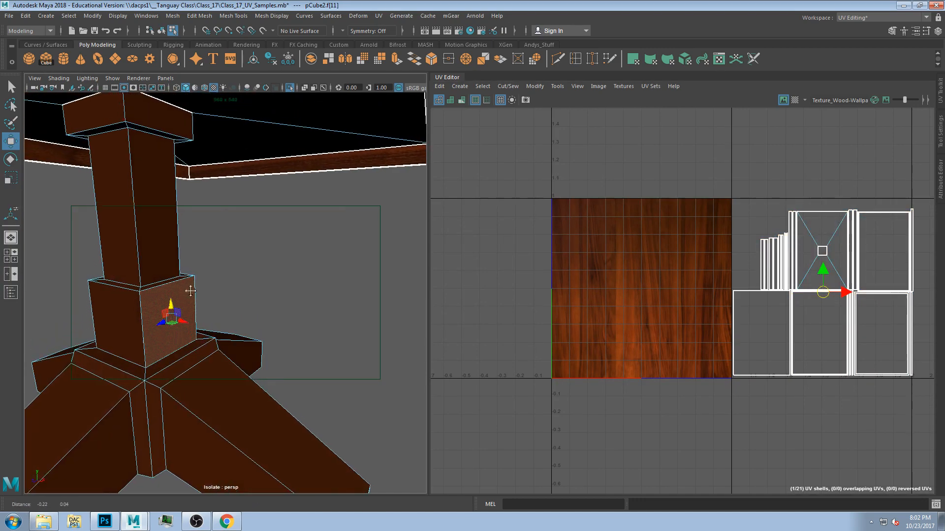
alt+drag(295, 271, 276, 267)
click(276, 267)
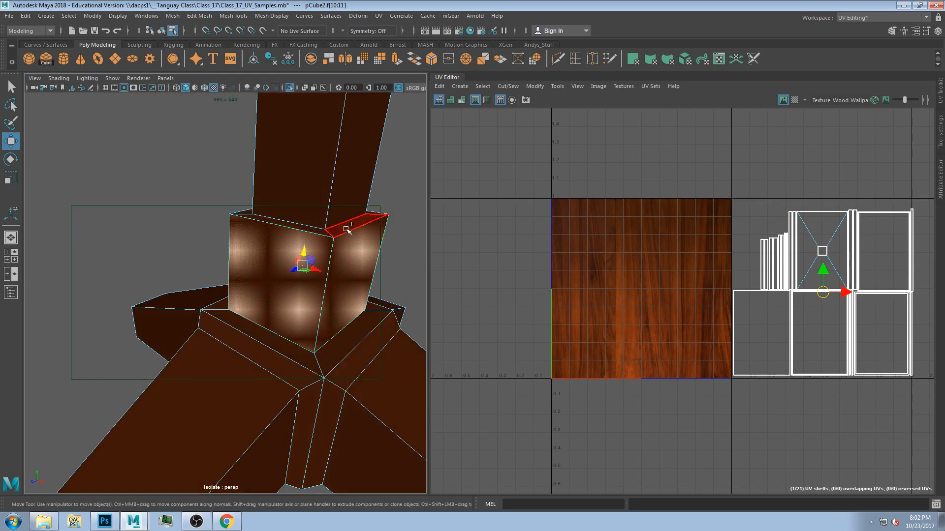
shift+click(314, 212)
alt+drag(250, 229, 276, 223)
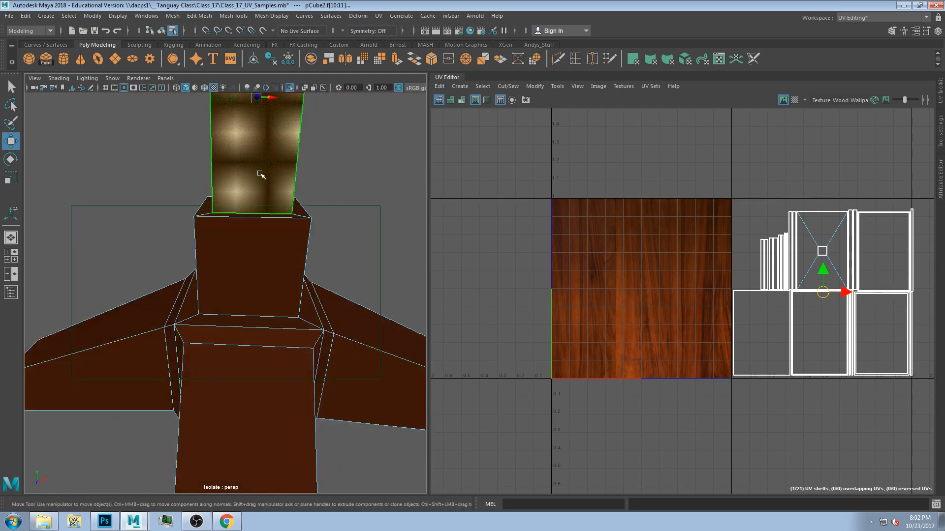
Add the column shaft faces to the selection and grow it over the pedestal
click(261, 173)
scroll(304, 176, down, 5)
alt+drag(303, 176, 199, 156)
shift+click(287, 228)
alt+drag(357, 239, 238, 315)
shift+click(195, 235)
key(shift+period)
alt+middle_drag(238, 315, 310, 280)
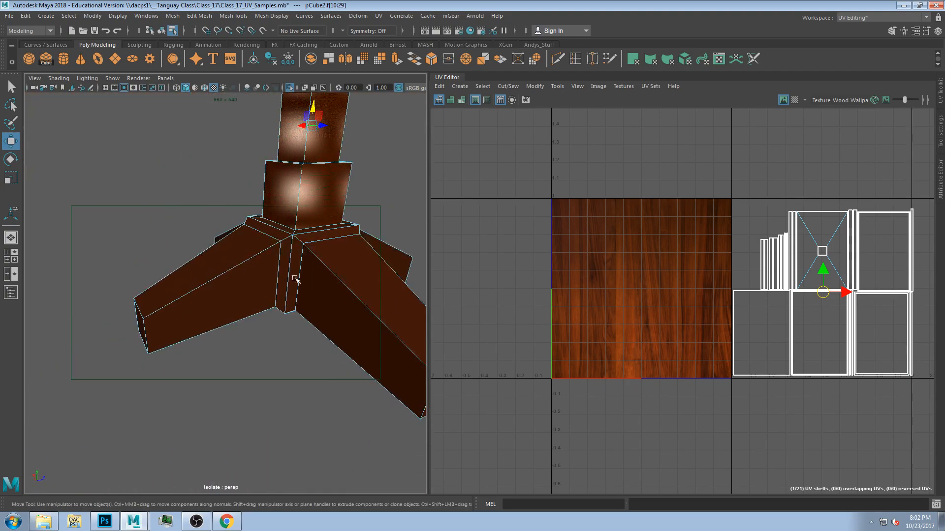
Add the trim faces around the foot of the column, above and between the legs, to the selection
alt+right_drag(310, 280, 331, 263)
alt+drag(315, 199, 325, 238)
shift+click(329, 240)
shift+click(371, 215)
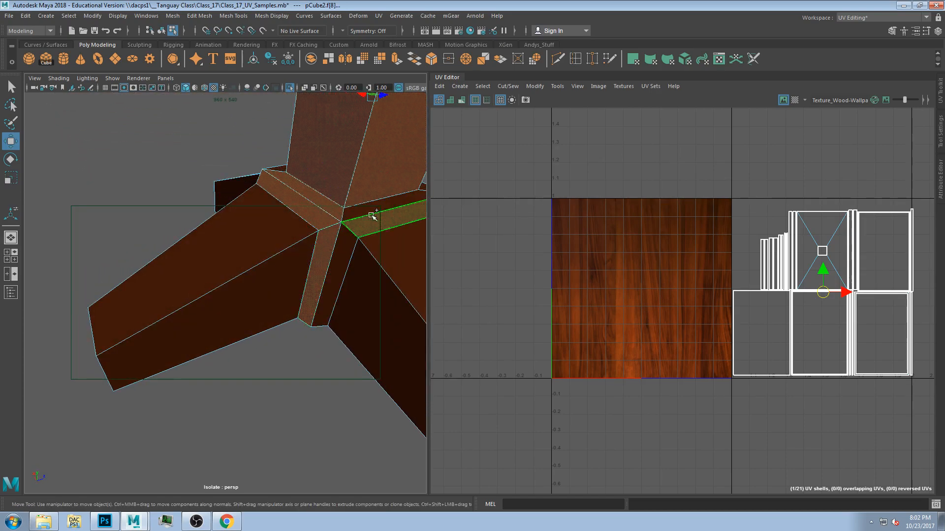
alt+drag(309, 272, 217, 242)
alt+drag(213, 206, 259, 224)
shift+click(259, 226)
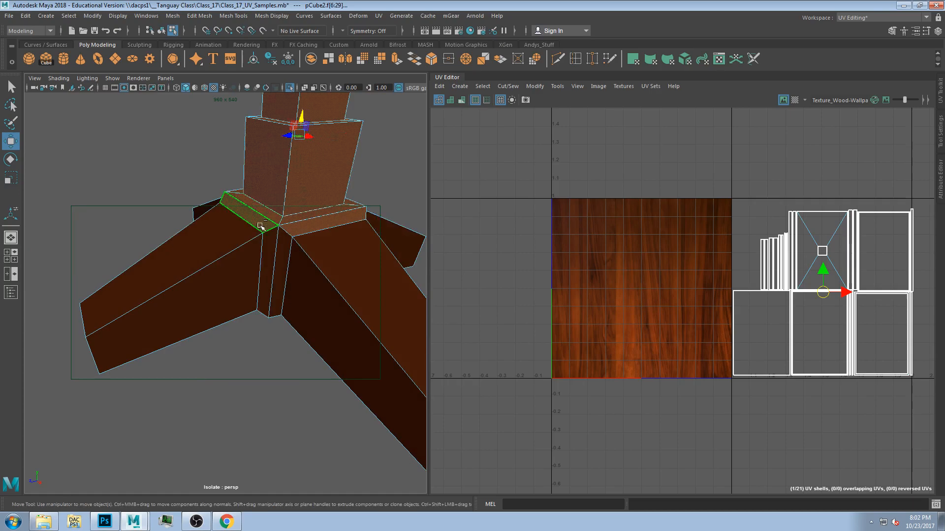
alt+drag(289, 259, 183, 274)
shift+click(197, 276)
Add the narrow strip faces on the underside of the pedestal's hub to the selection
alt+drag(210, 323, 208, 288)
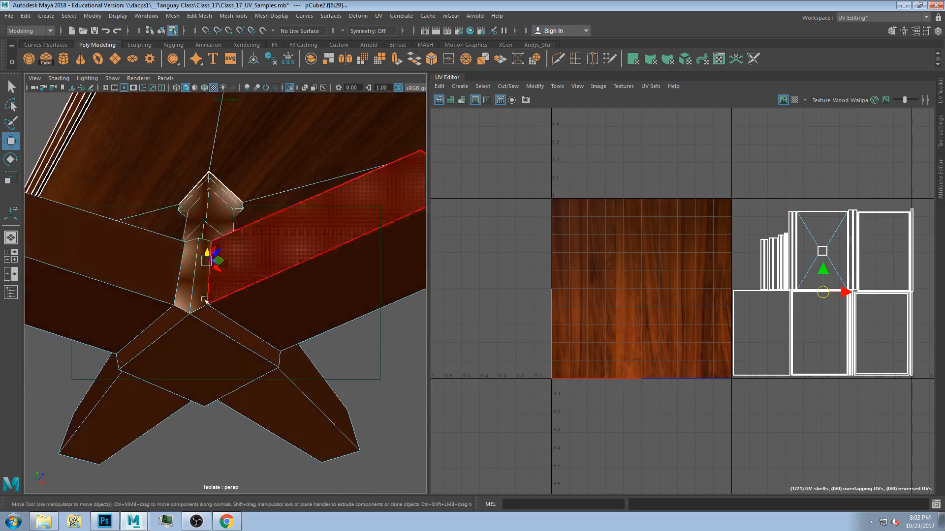
shift+click(168, 324)
shift+click(215, 324)
shift+click(209, 351)
alt+drag(299, 344, 128, 340)
alt+drag(347, 267, 307, 262)
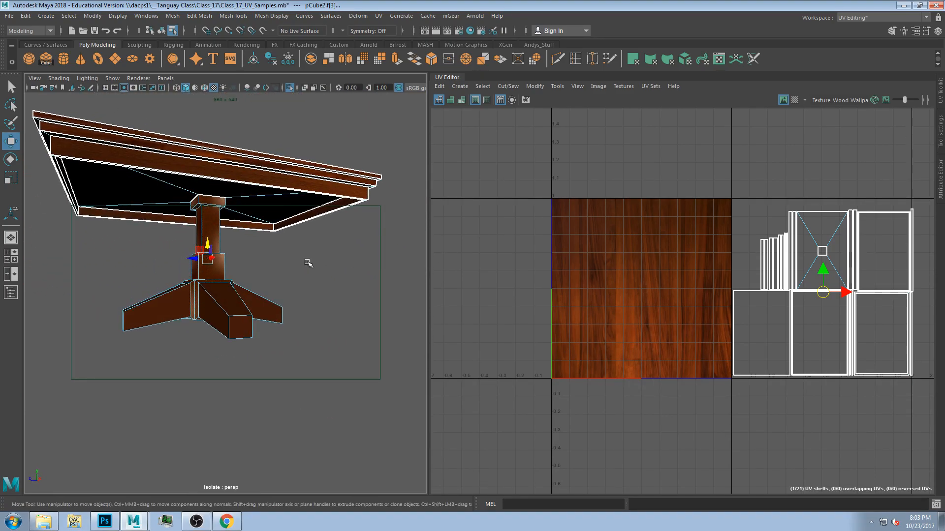
Isolate the selected pedestal faces in the side view, examine their profile, and return to the perspective view
alt+drag(255, 261, 238, 223)
scroll(223, 225, up, 5)
key(space)
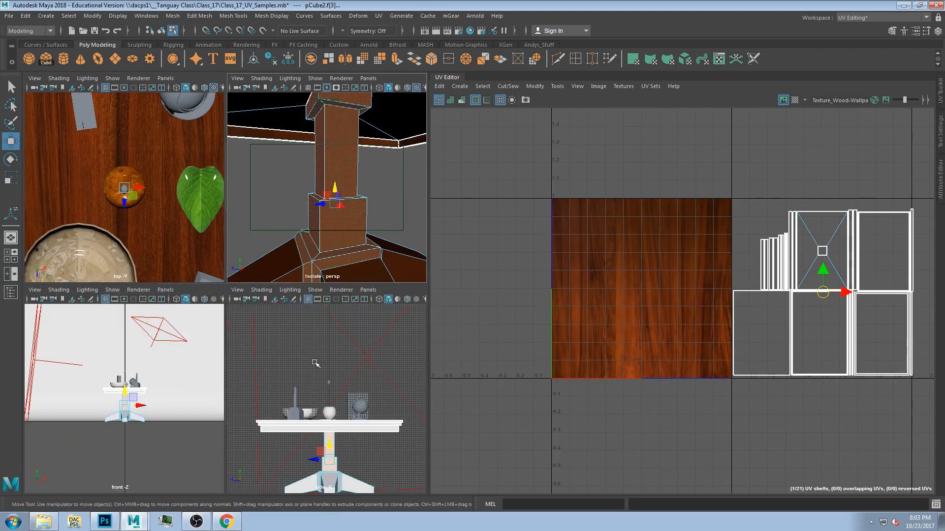
key(space)
key(ctrl+1)
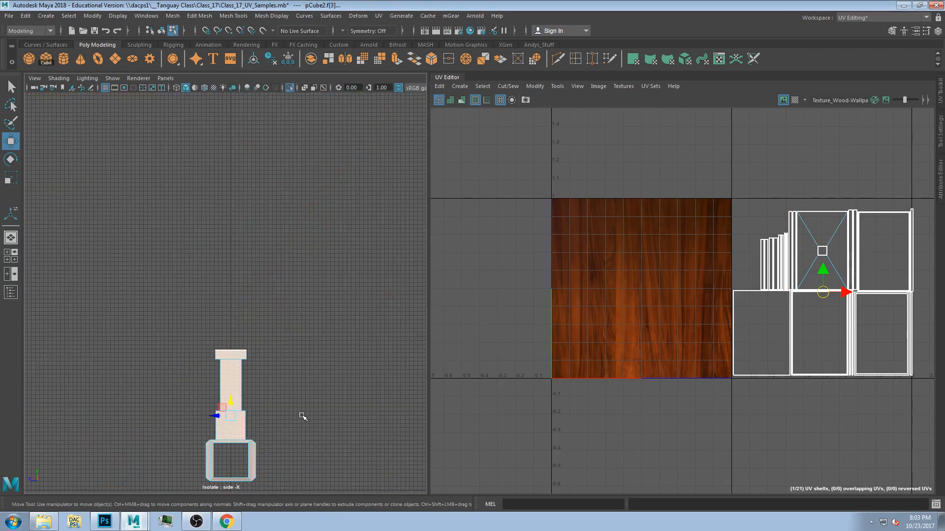
alt+middle_drag(300, 416, 326, 325)
scroll(260, 262, up, 8)
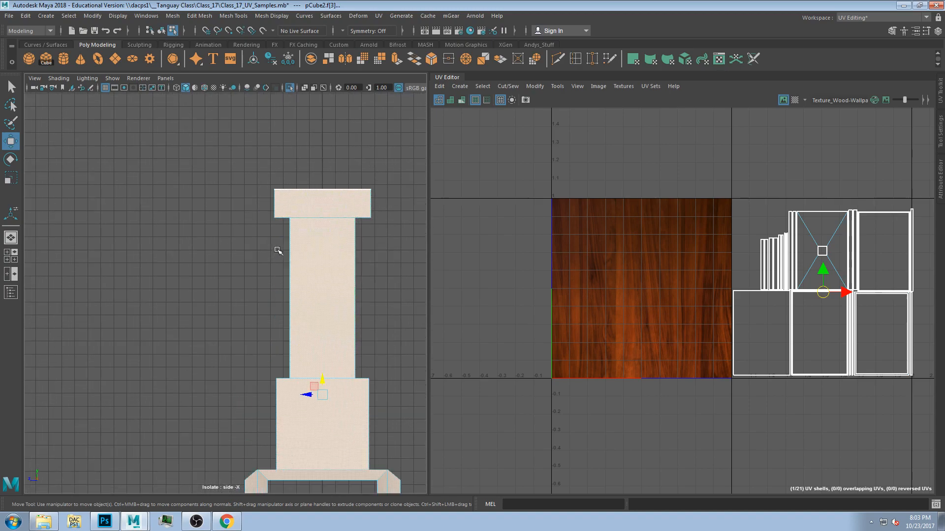
scroll(296, 249, down, 2)
scroll(301, 214, down, 3)
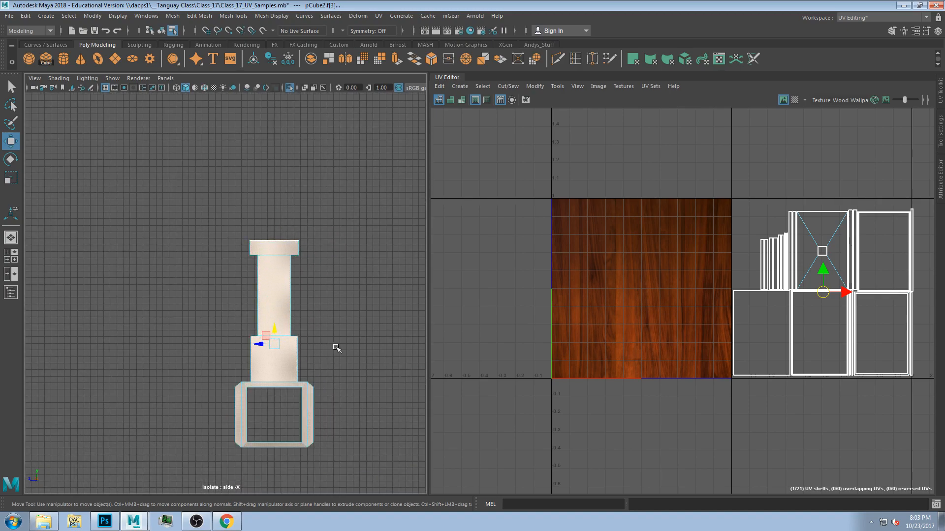
scroll(327, 285, up, 8)
alt+middle_drag(329, 165, 164, 244)
scroll(168, 243, up, 3)
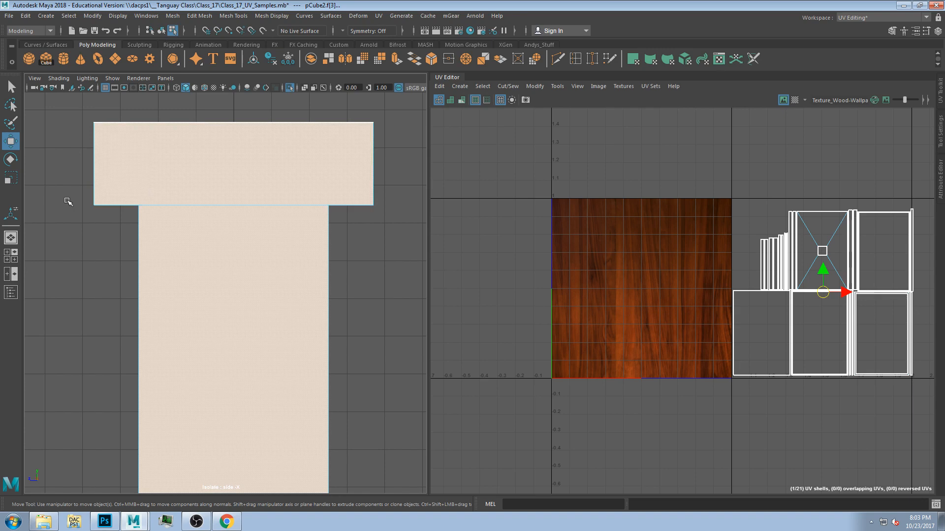
scroll(197, 224, down, 5)
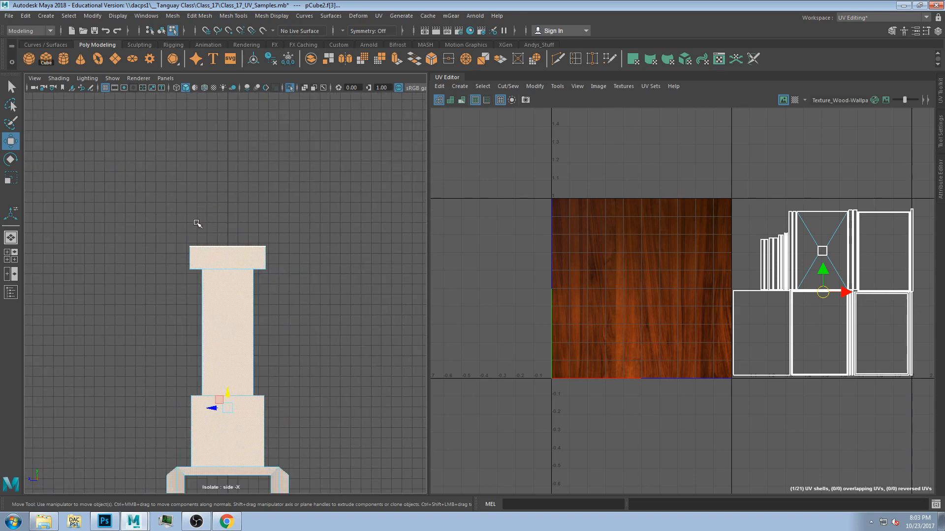
scroll(197, 224, down, 3)
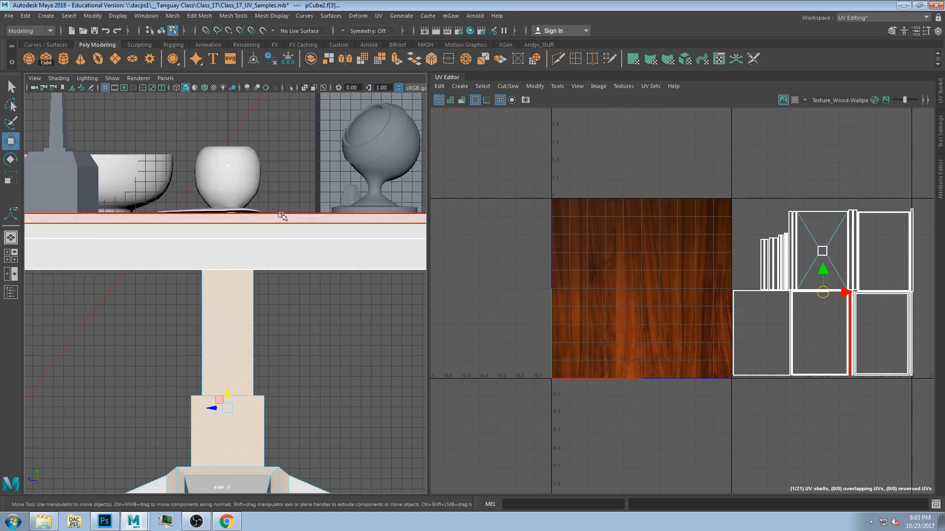
key(space)
key(space)
scroll(305, 266, down, 7)
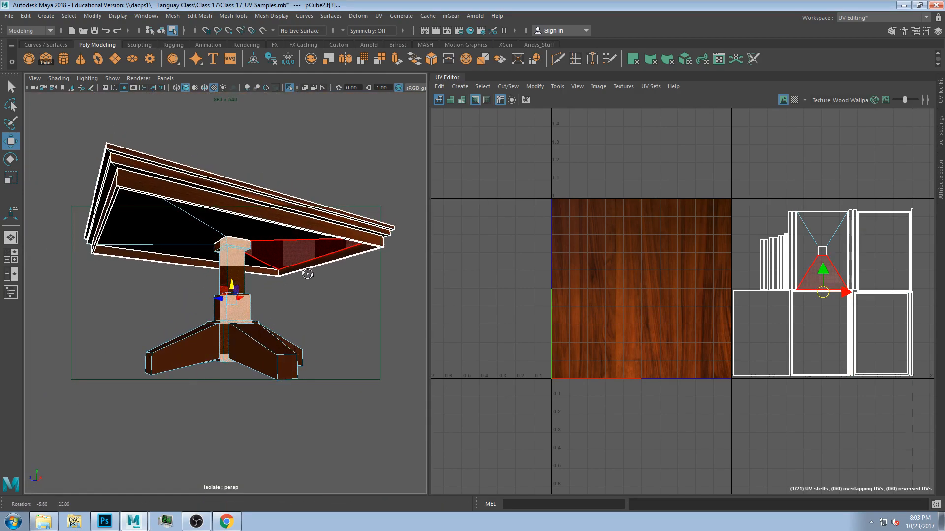
Apply a cylindrical UV projection to the selected pedestal faces and wrap it fully around the column
scroll(221, 278, up, 5)
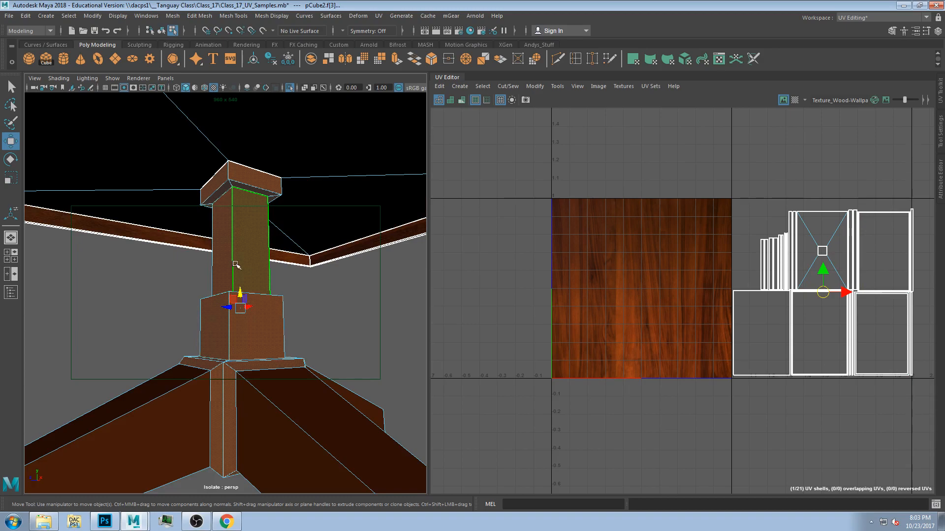
alt+drag(235, 264, 247, 232)
alt+right_drag(246, 232, 196, 255)
alt+drag(217, 281, 220, 229)
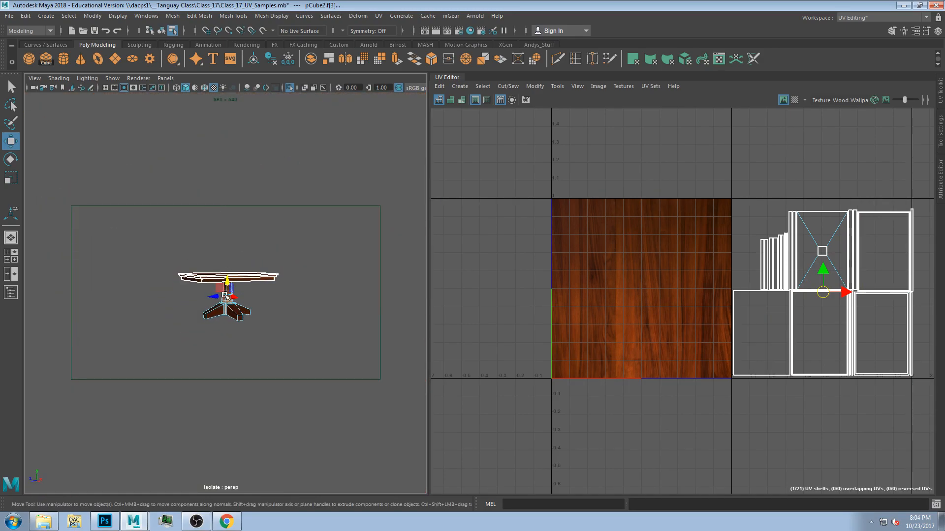
alt+right_drag(225, 295, 330, 246)
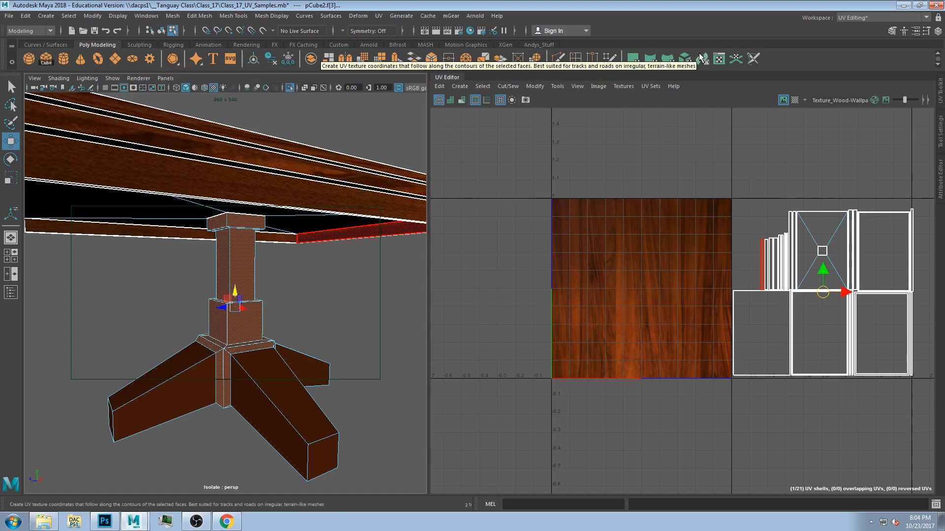
click(651, 59)
alt+drag(238, 328, 270, 305)
scroll(251, 335, up, 5)
alt+drag(212, 304, 236, 292)
scroll(678, 305, up, 2)
drag(702, 314, 612, 265)
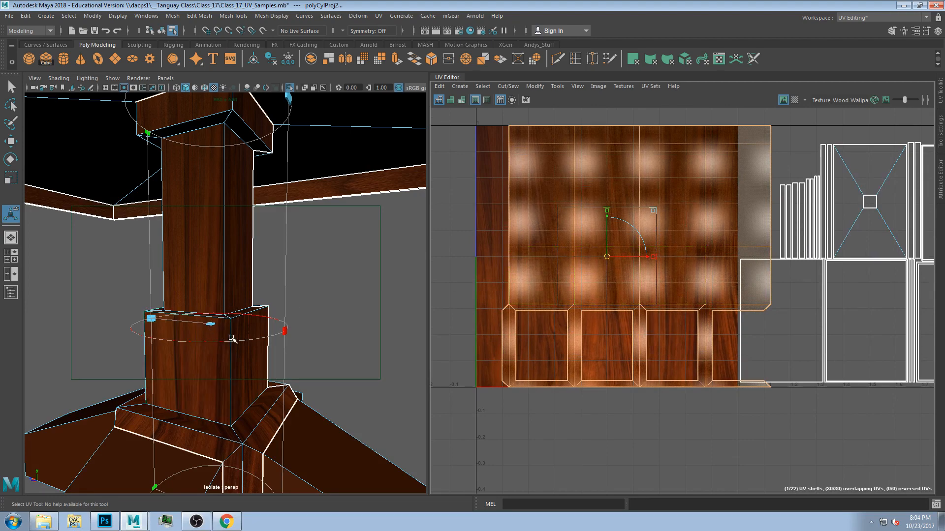
mouse_move(281, 336)
mouse_down()
mouse_move(249, 337)
mouse_move(286, 332)
mouse_up()
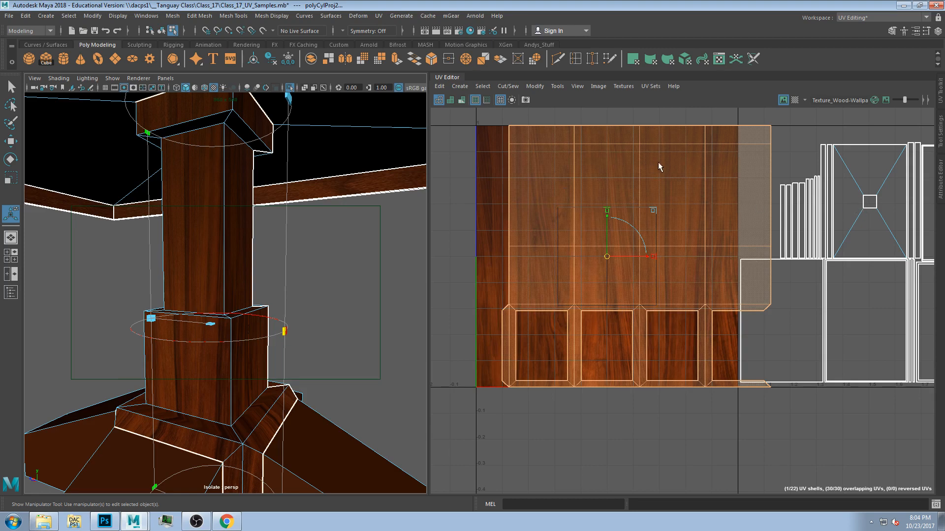
Select the row of column shaft faces in the pedestal's UV layout
scroll(560, 201, up, 1)
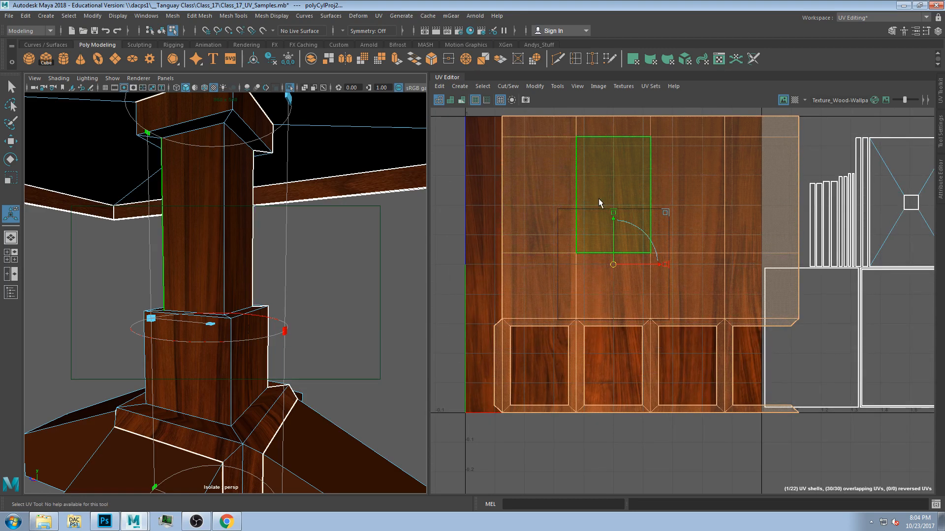
key(q)
drag(532, 207, 747, 193)
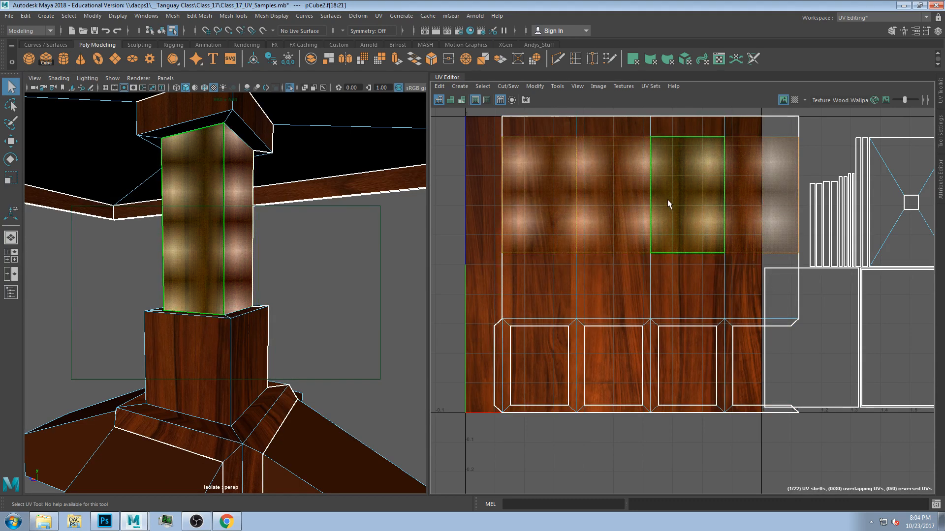
Compare the column shaft faces one by one in the UV layout with the matching sides of the pedestal
alt+drag(321, 195, 241, 235)
click(529, 185)
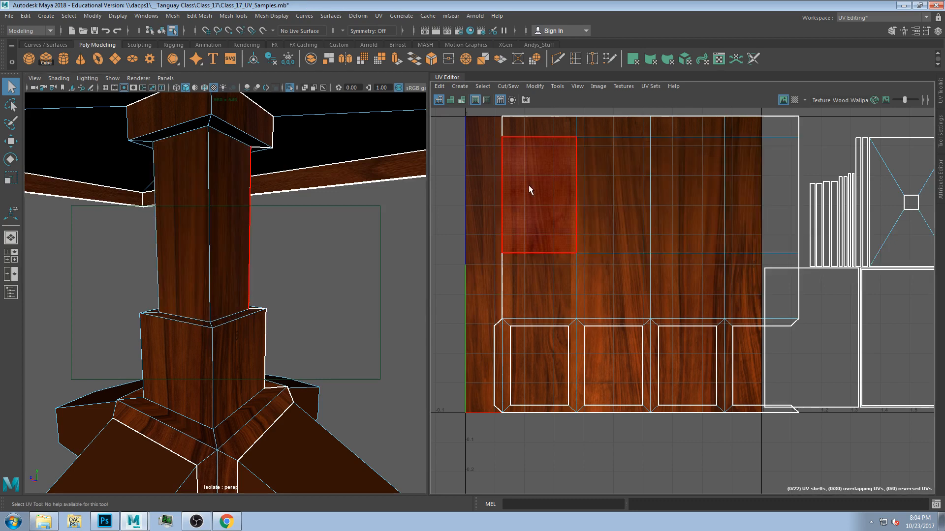
click(604, 178)
click(677, 182)
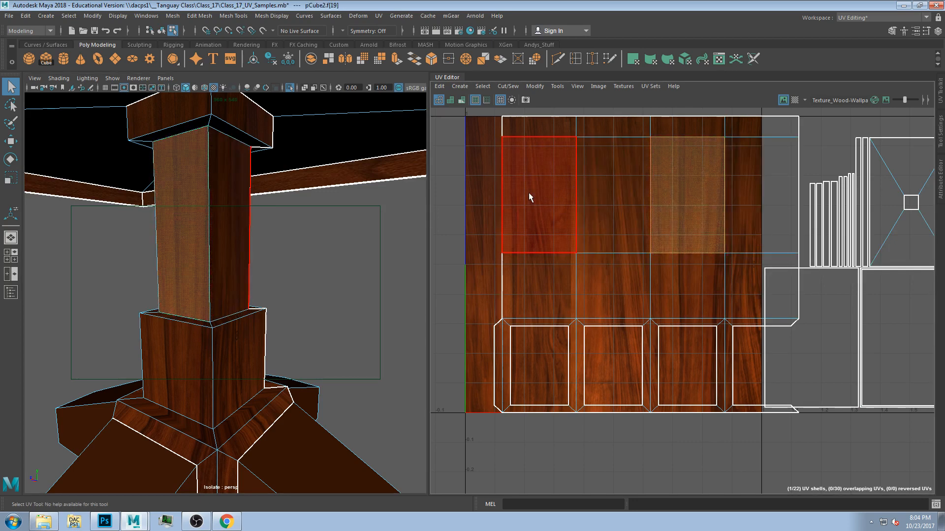
click(604, 193)
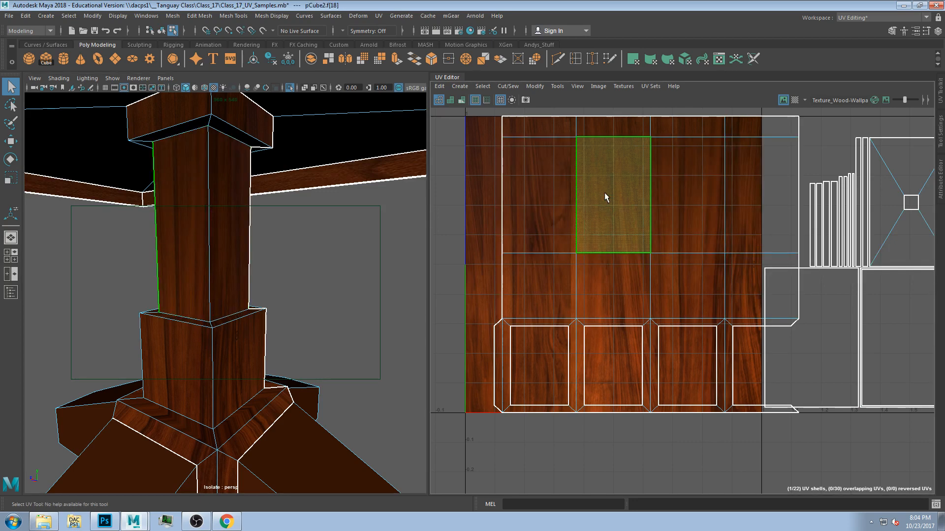
click(541, 193)
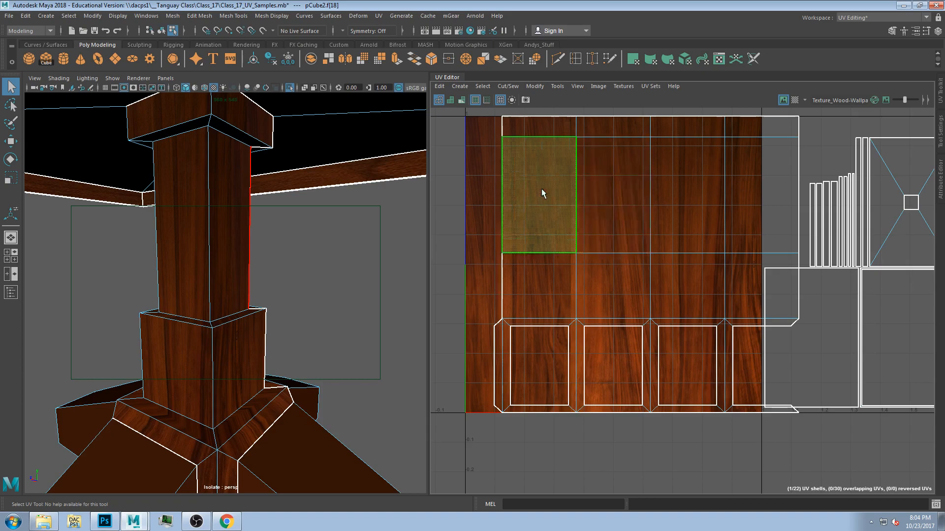
click(578, 196)
click(660, 190)
click(742, 186)
Select the narrow ledge face where the column shaft meets the block below and examine how its texture is mapped
alt+drag(168, 280, 336, 291)
click(336, 289)
alt+drag(251, 300, 338, 310)
scroll(249, 279, up, 3)
alt+drag(249, 279, 293, 273)
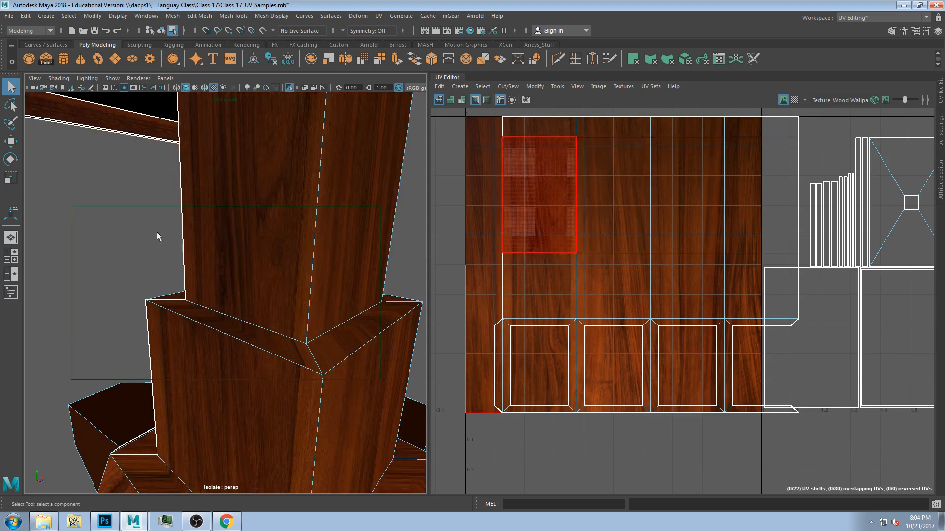
alt+drag(159, 235, 312, 274)
click(245, 279)
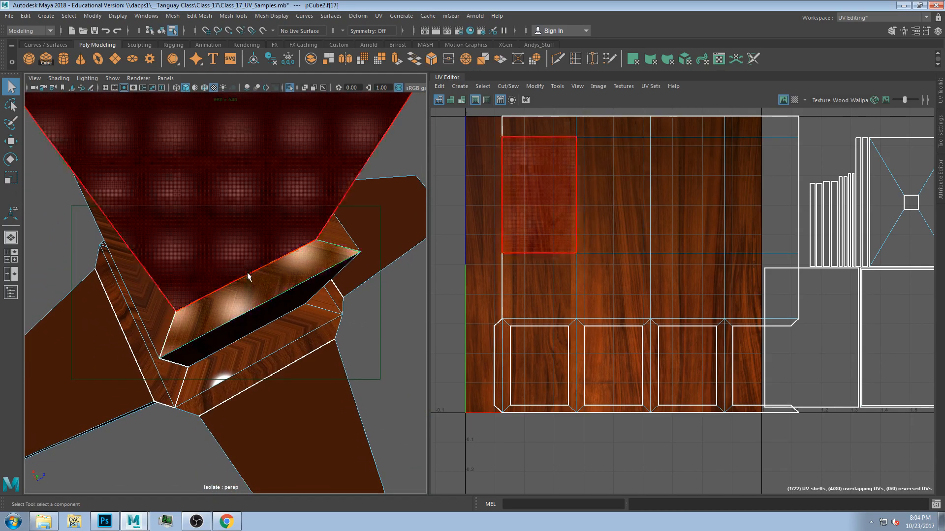
Select the underside face of the column's cap and examine its place in the UV layout
scroll(246, 280, down, 10)
alt+drag(244, 279, 222, 325)
click(182, 291)
scroll(226, 305, up, 10)
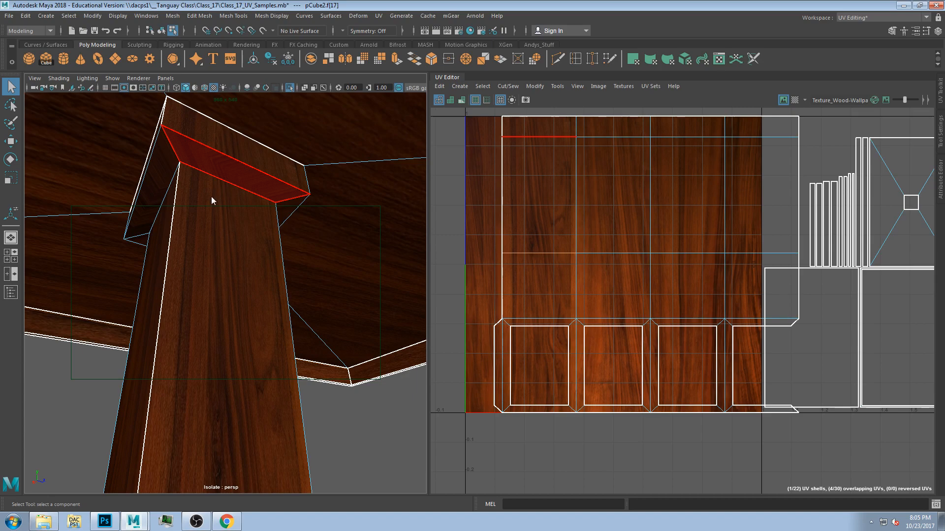
Try raising the UV row of the edge loop where the shaft meets the cap, and undo the move
right_drag(215, 144, 214, 139)
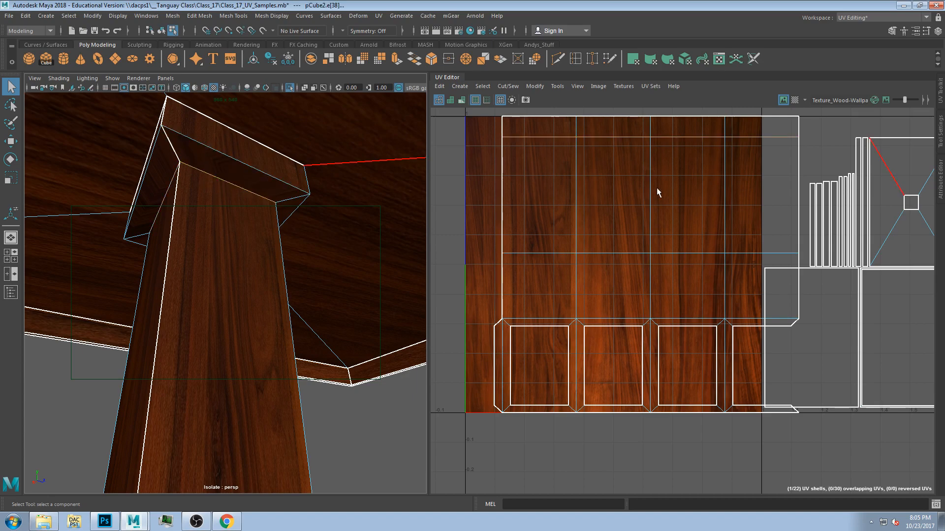
key(w)
scroll(658, 140, up, 8)
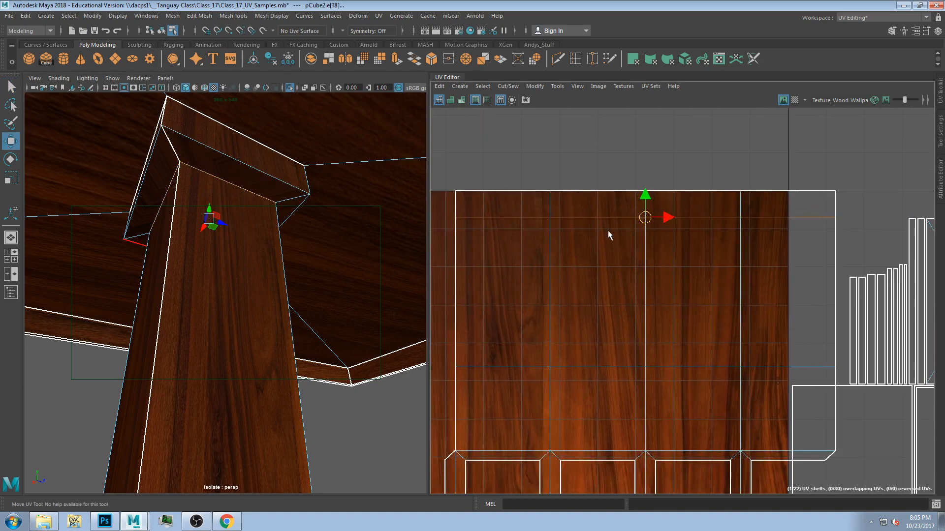
drag(707, 196, 715, 131)
key(ctrl+z)
Select the cap's lower outer edge loop and move its UV row up to widen the underside's texture area
click(253, 168)
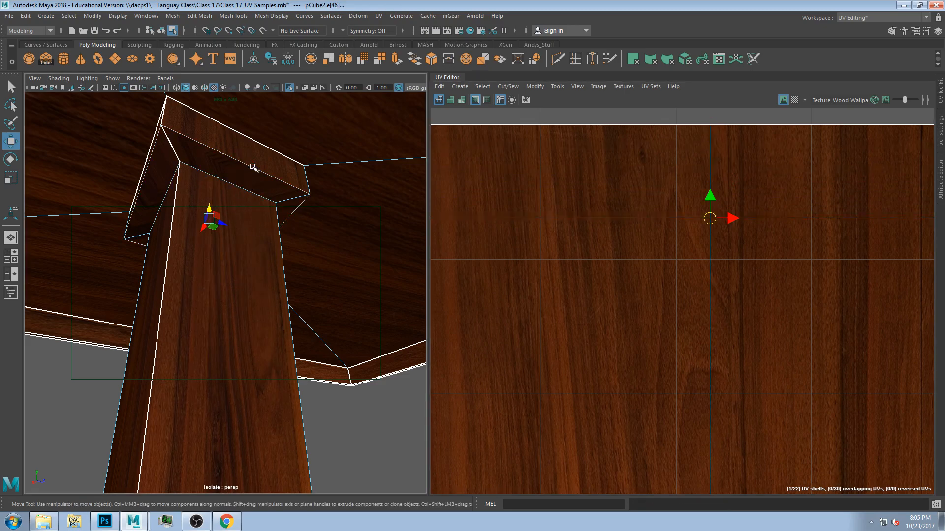
drag(709, 196, 708, 150)
alt+drag(129, 217, 180, 197)
alt+middle_drag(180, 197, 194, 238)
scroll(224, 225, up, 5)
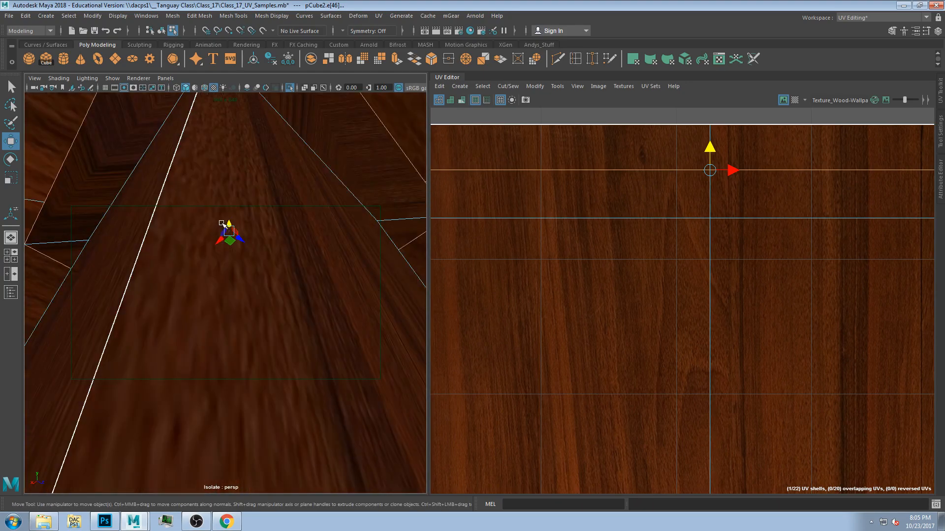
scroll(236, 216, down, 3)
alt+drag(255, 207, 281, 172)
alt+middle_drag(281, 172, 254, 237)
alt+drag(254, 237, 249, 261)
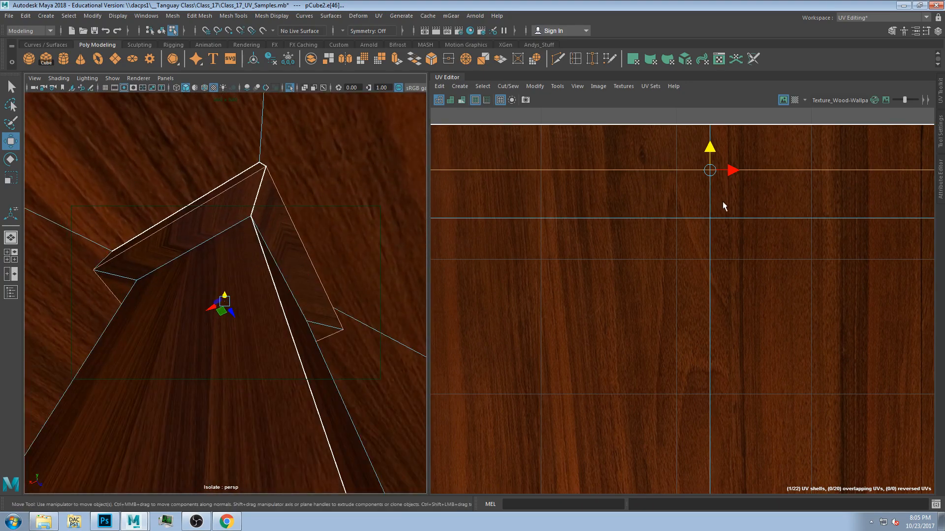
Fine-tune the height of the cap's lower UV edge row while checking the wood grain on the cap's underside
scroll(725, 178, down, 1)
mouse_move(712, 154)
mouse_down()
mouse_move(711, 123)
mouse_move(709, 152)
mouse_move(708, 143)
mouse_up()
alt+drag(207, 230, 487, 242)
drag(712, 142, 712, 150)
alt+drag(256, 197, 272, 221)
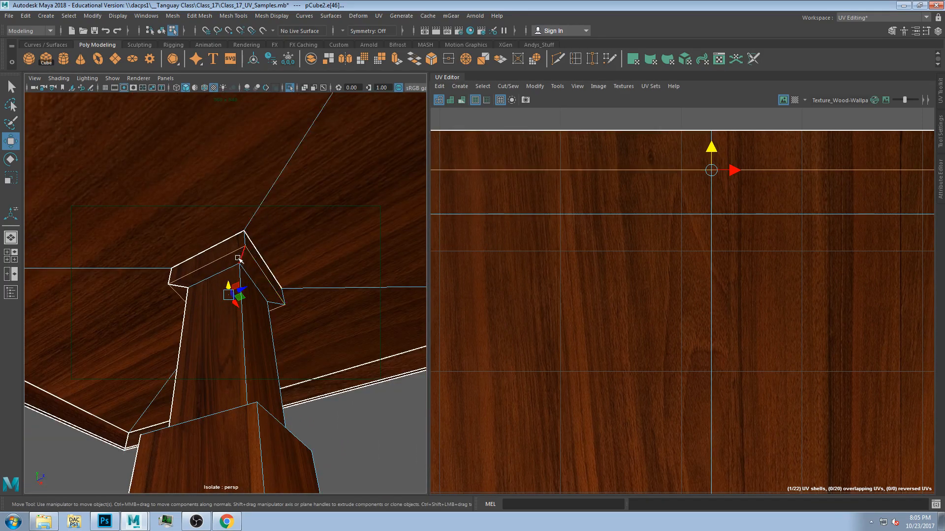
scroll(239, 258, up, 8)
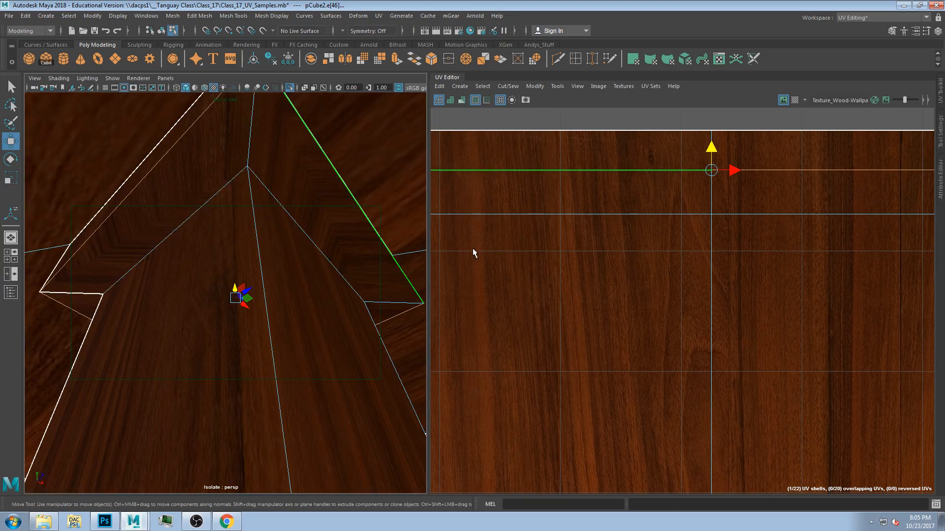
alt+drag(222, 163, 148, 177)
alt+drag(246, 169, 259, 183)
Show the whole scene again and select the upright area light standing beside the table in object mode
key(ctrl+1)
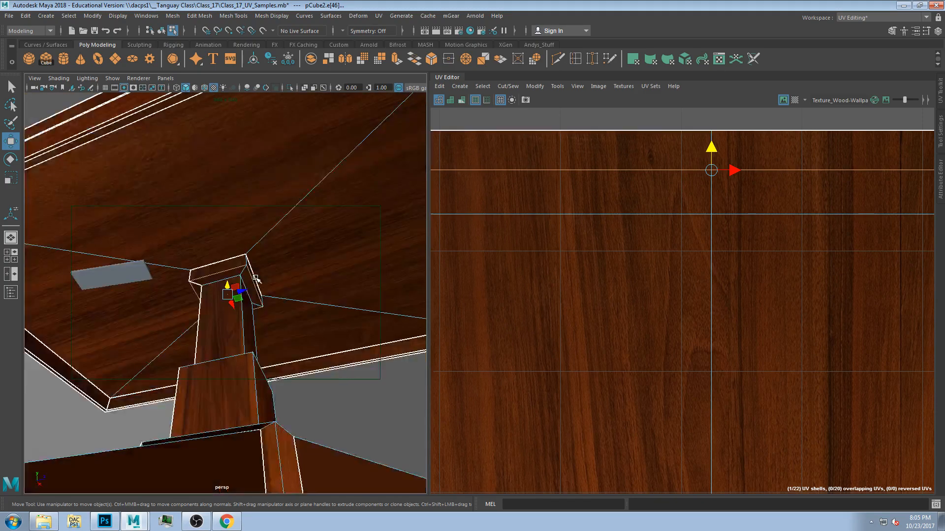
alt+drag(255, 279, 221, 320)
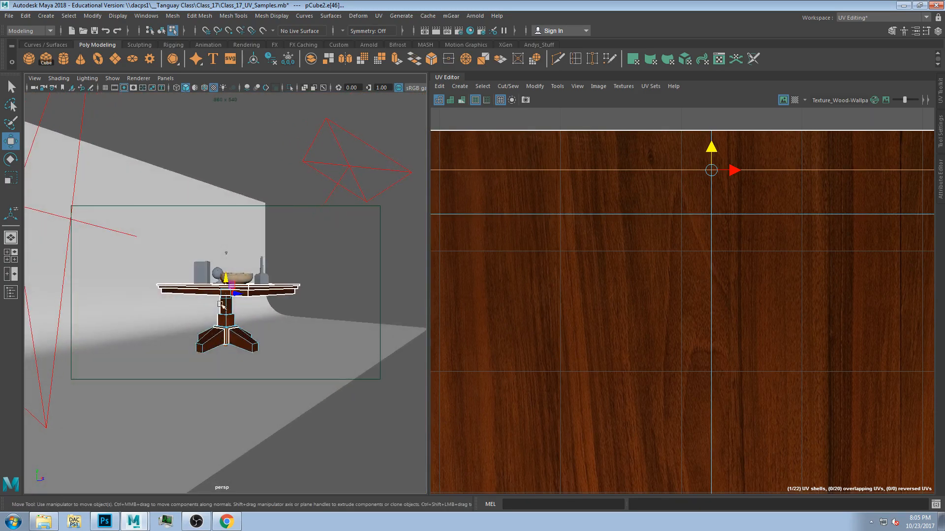
click(101, 227)
key(e)
alt+drag(119, 184, 177, 193)
key(w)
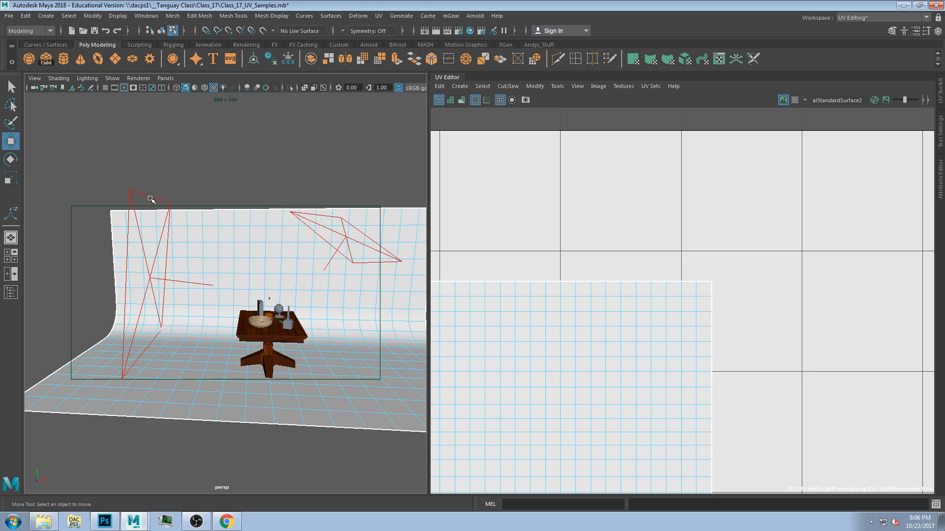
key(q)
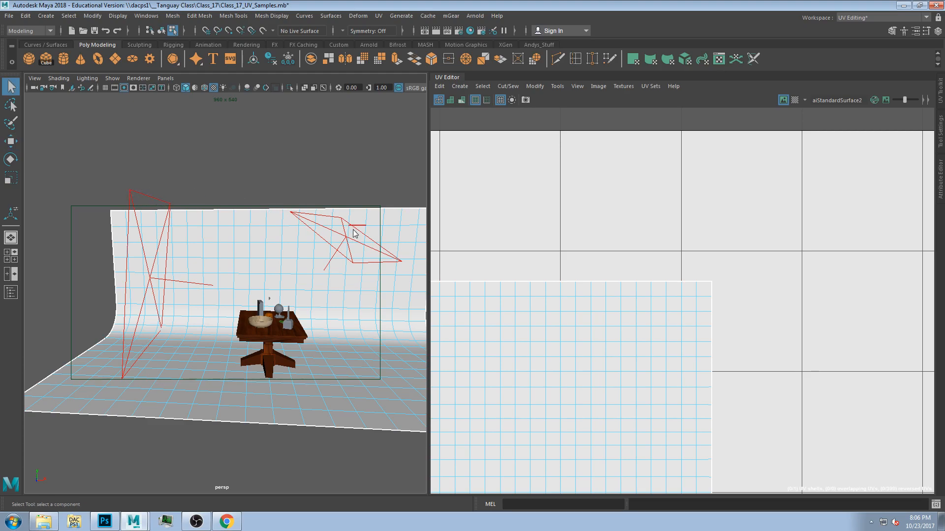
right_drag(313, 263, 342, 227)
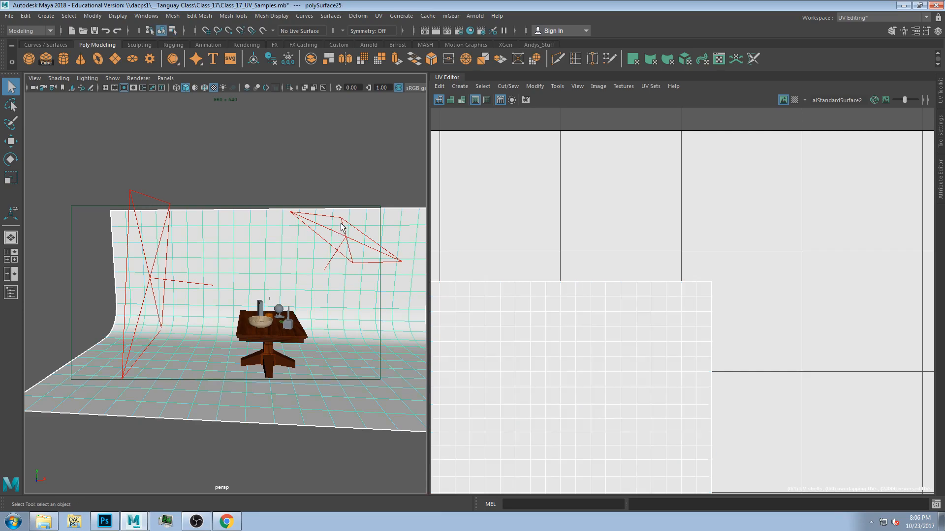
click(167, 227)
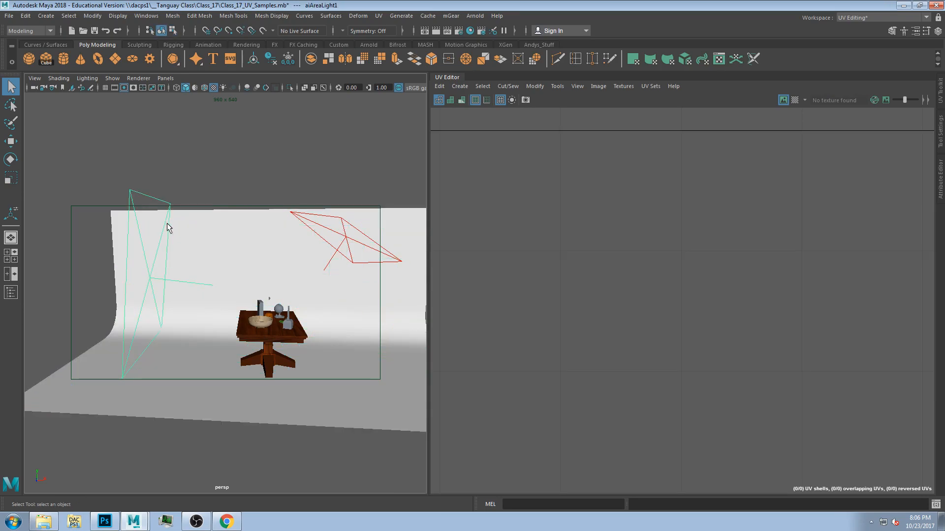
Move the selected area light closer to the table
key(w)
alt+drag(175, 247, 189, 244)
drag(170, 280, 223, 301)
key(e)
key(w)
Render a close-up of the column cap from below in Arnold RenderView, examine the texture, and close the render
scroll(263, 339, up, 5)
alt+drag(273, 363, 272, 317)
scroll(317, 346, up, 6)
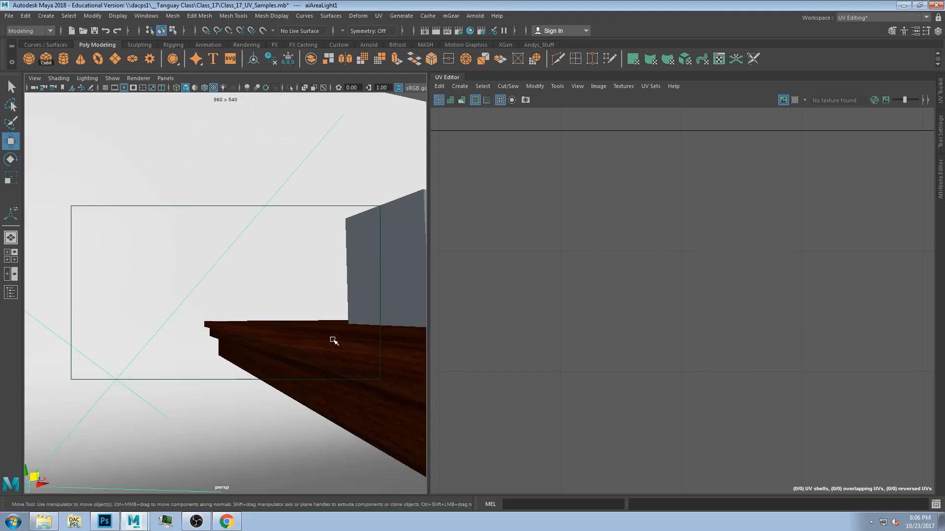
scroll(358, 272, down, 4)
alt+drag(364, 288, 407, 279)
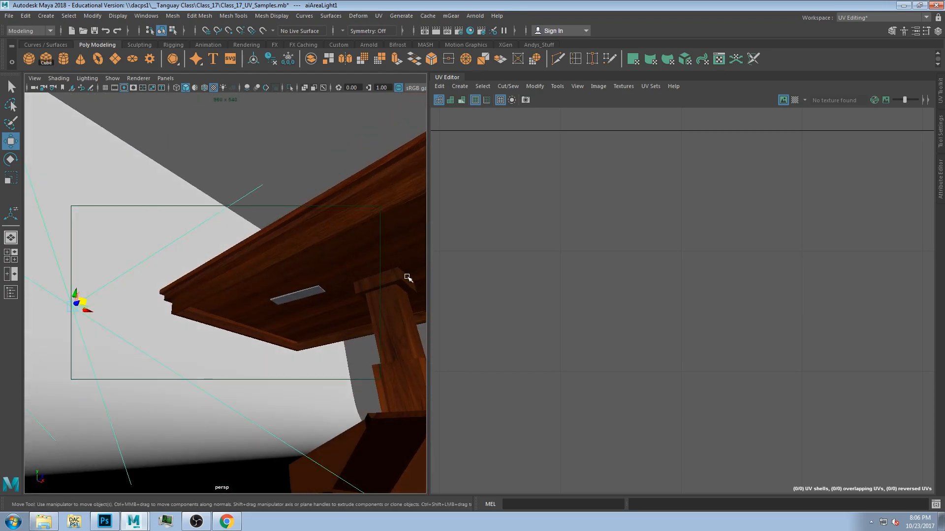
scroll(374, 280, up, 3)
alt+middle_drag(346, 281, 267, 272)
alt+drag(268, 272, 248, 262)
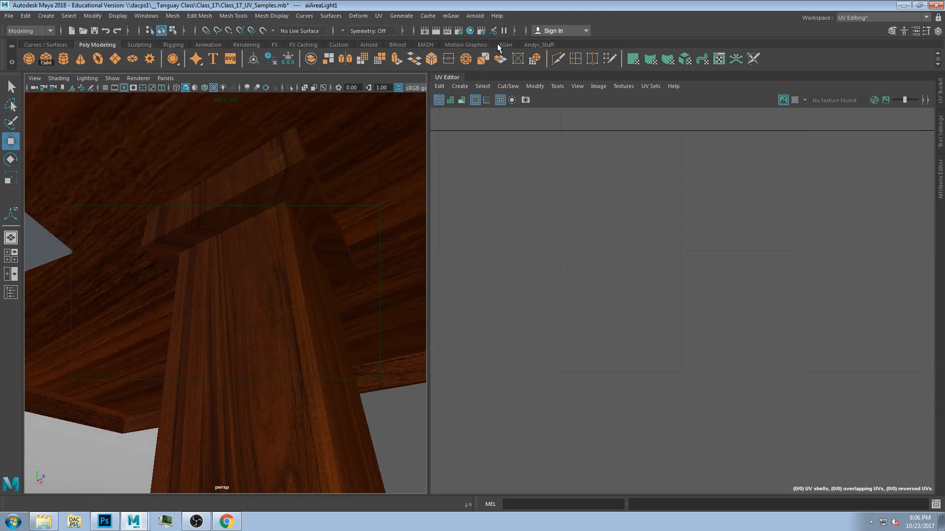
click(369, 45)
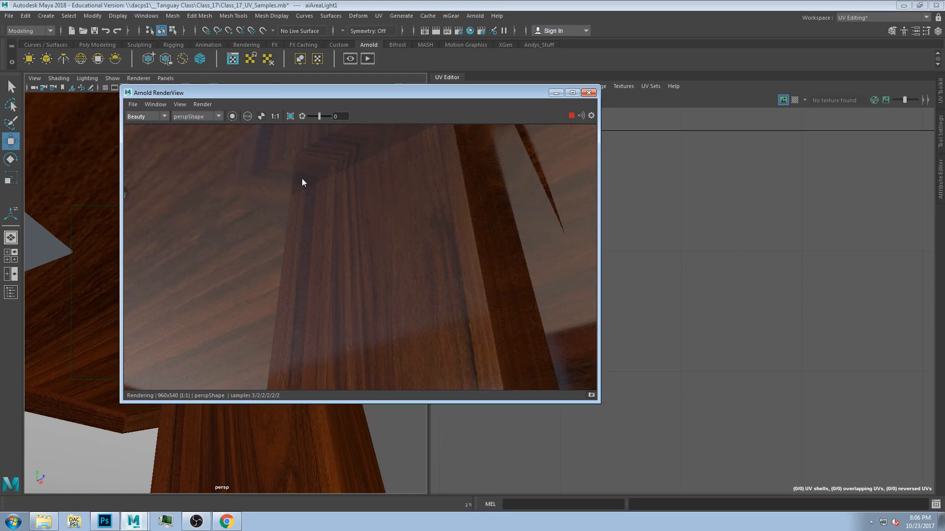
drag(498, 86, 500, 72)
drag(389, 119, 355, 141)
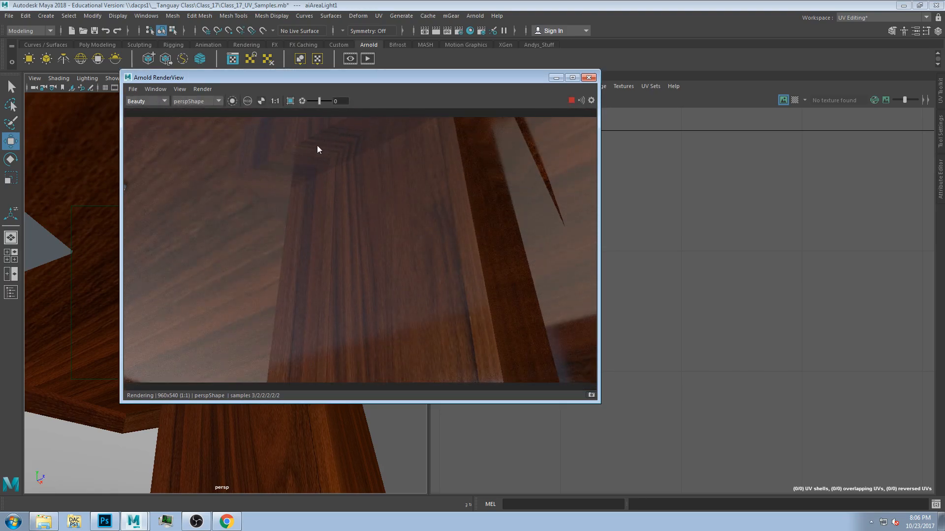
click(604, 73)
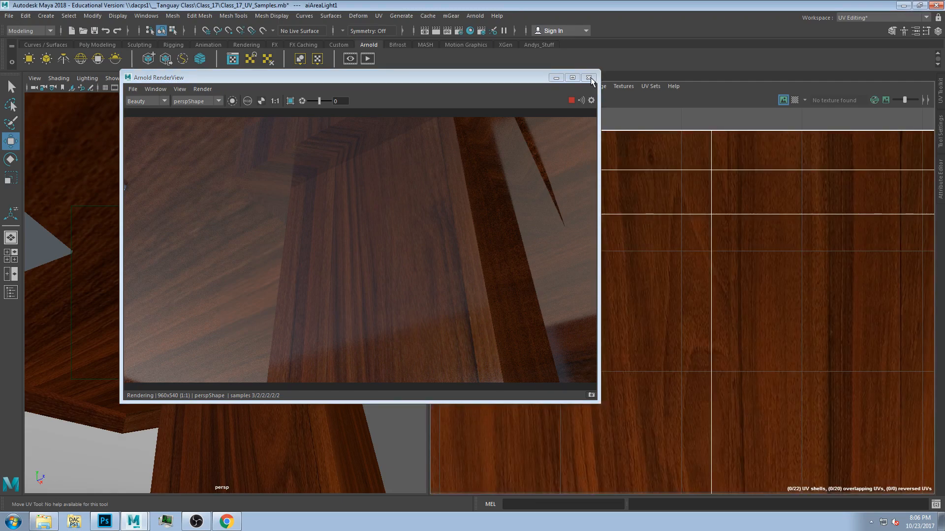
click(589, 78)
Select the table's lower cap edge loop and move its UV row down slightly
click(256, 187)
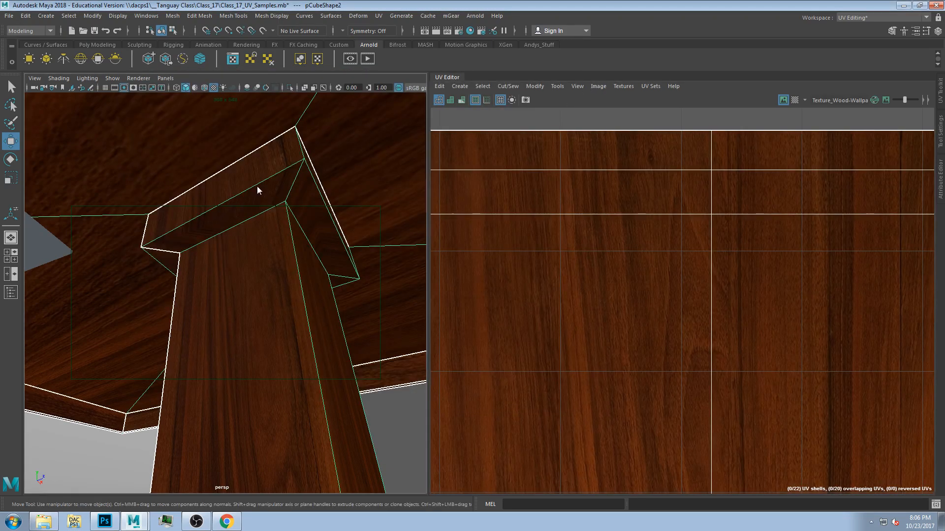
key(F10)
click(255, 185)
drag(713, 147, 713, 149)
Select the edge loop where the shaft meets the cap and lower its UV row slightly
click(216, 230)
click(219, 233)
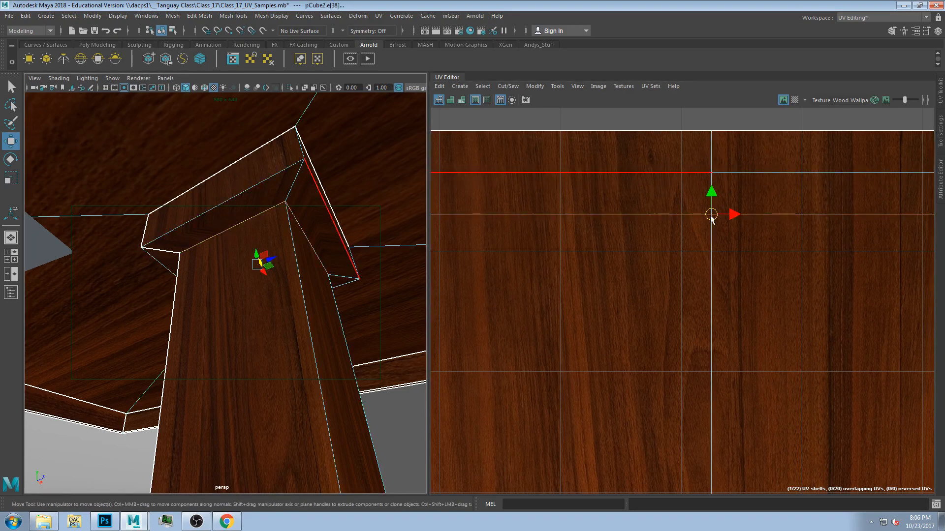
drag(714, 195, 695, 210)
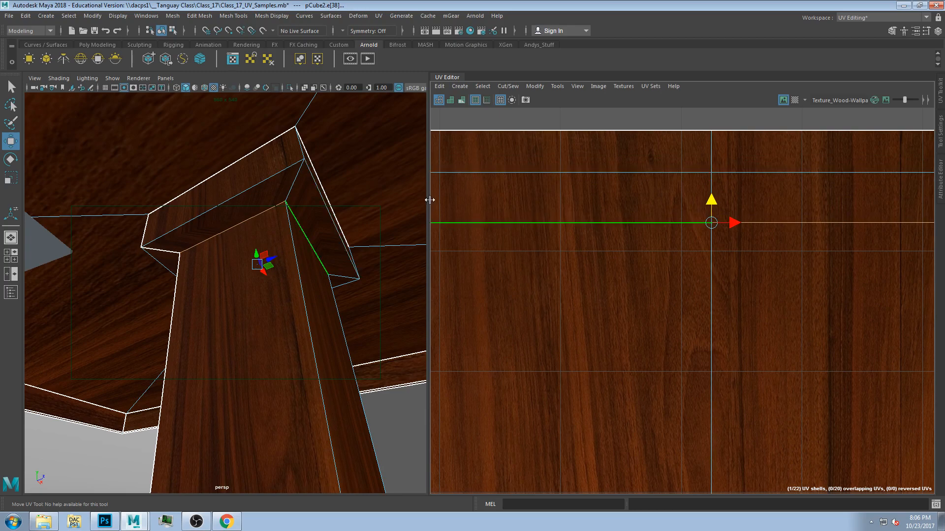
Select the cap's underside, cap side and shaft faces in turn to check how their UVs match the geometry
key(F11)
click(661, 198)
alt+drag(302, 221, 261, 230)
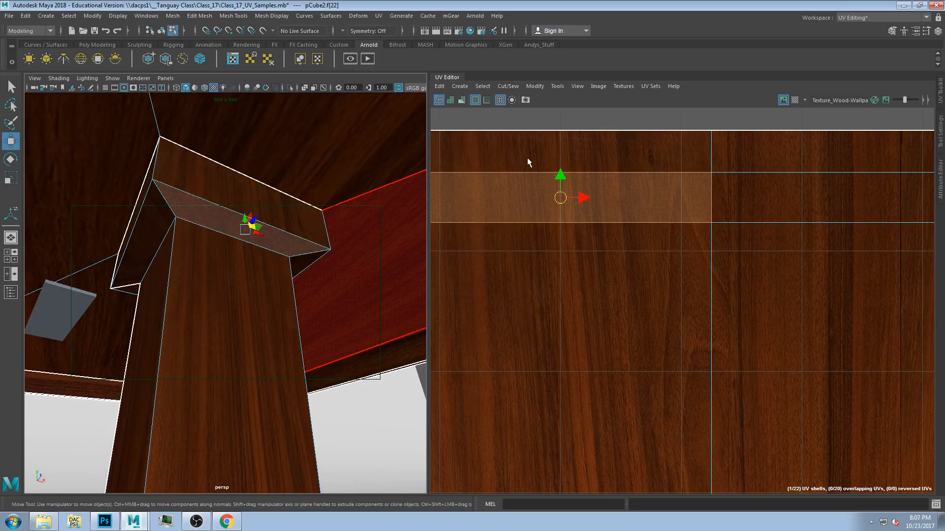
scroll(593, 163, down, 3)
click(590, 154)
scroll(600, 165, down, 1)
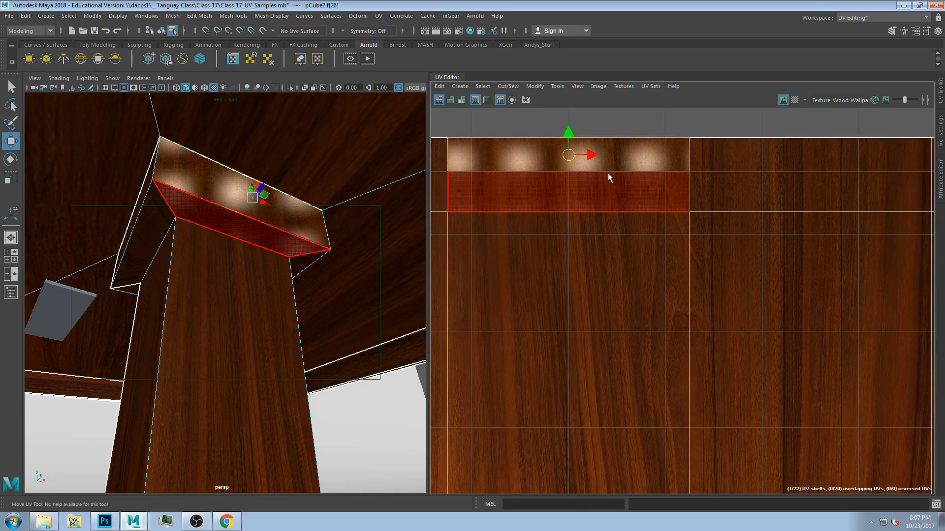
click(609, 173)
click(600, 253)
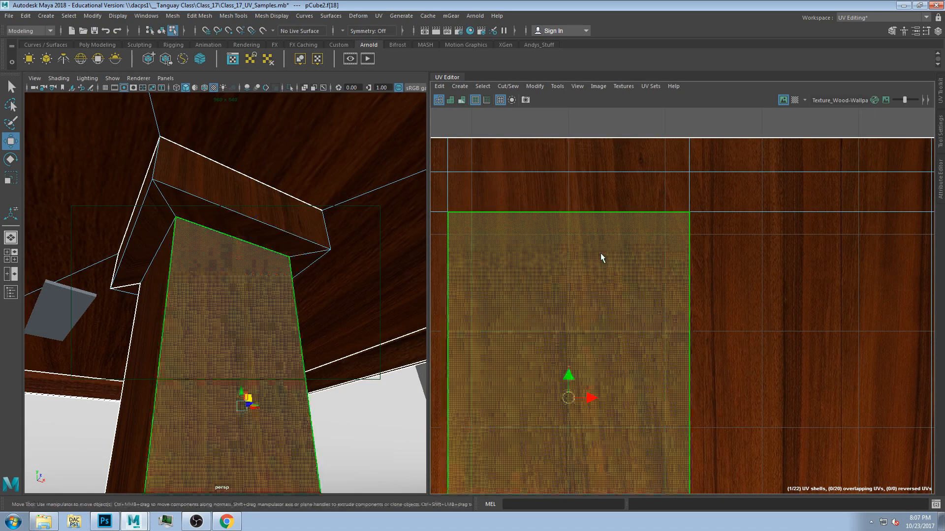
Select the narrow ledge face on top of the pedestal's lower block and locate its collapsed UVs in the layout
scroll(600, 320, down, 1)
alt+middle_drag(600, 320, 614, 279)
scroll(347, 374, down, 6)
alt+drag(291, 438, 276, 287)
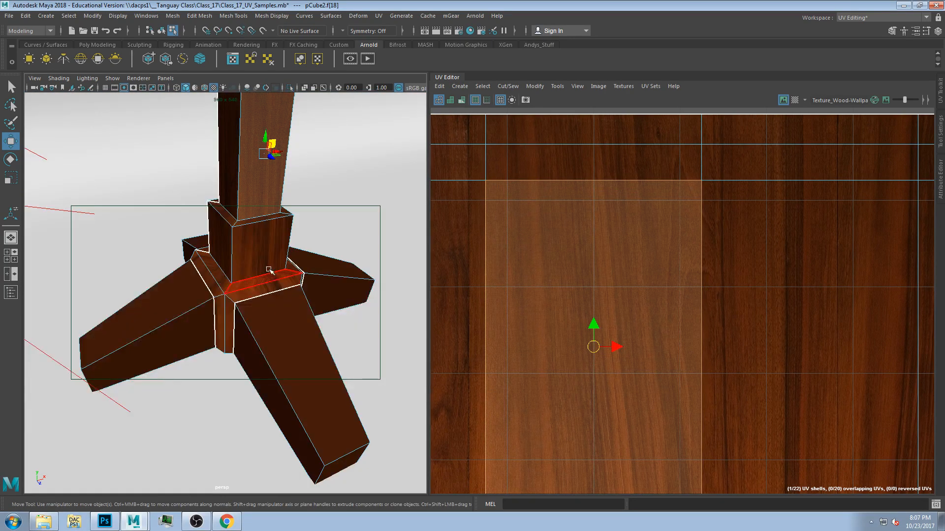
scroll(256, 230, up, 5)
alt+middle_drag(297, 195, 285, 250)
click(281, 212)
scroll(621, 360, down, 1)
alt+middle_drag(633, 396, 658, 123)
scroll(627, 195, up, 1)
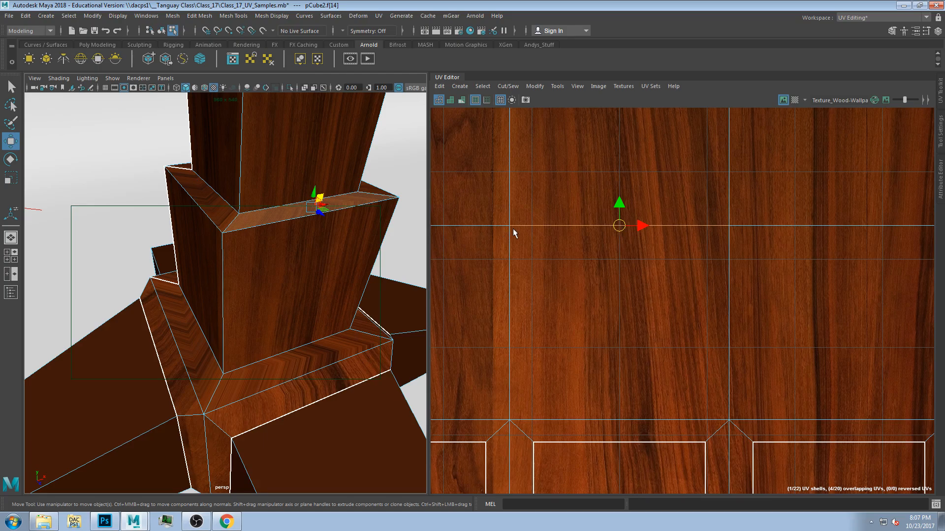
scroll(612, 223, down, 3)
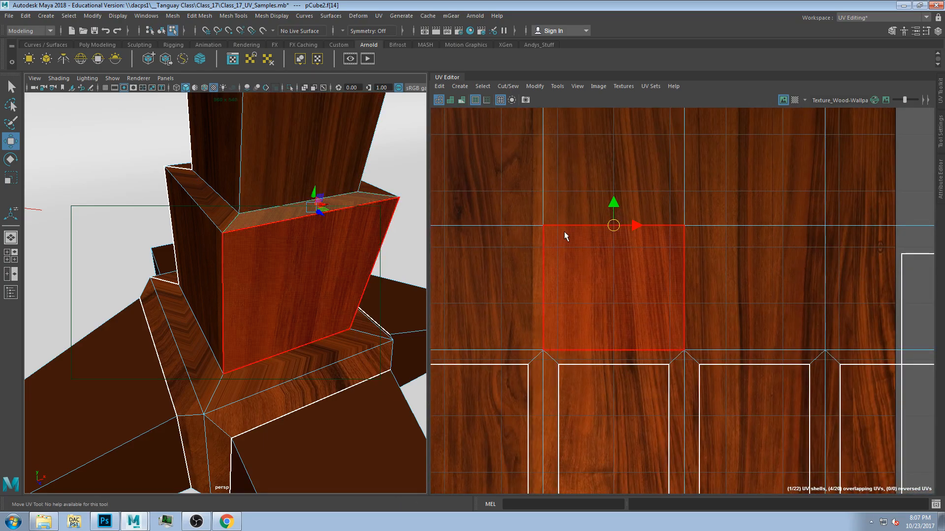
Select the edge loop where the shaft meets the lower block's top ledge and raise its UV row slightly
scroll(564, 231, down, 1)
scroll(276, 272, down, 7)
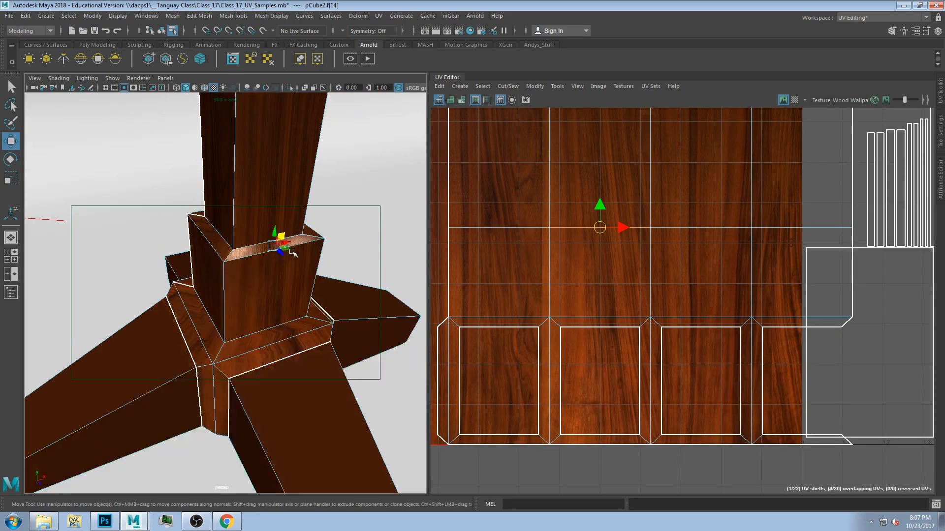
scroll(291, 264, down, 6)
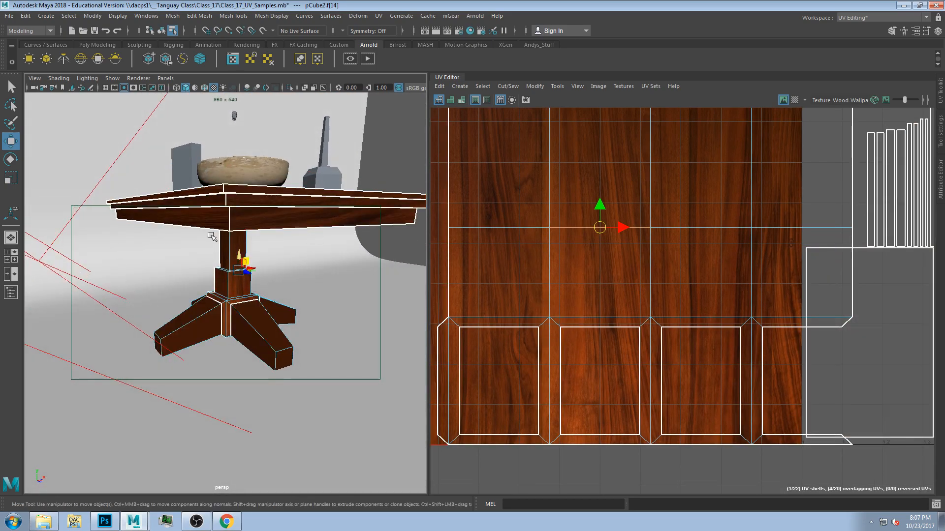
scroll(241, 286, up, 7)
alt+middle_drag(251, 207, 244, 276)
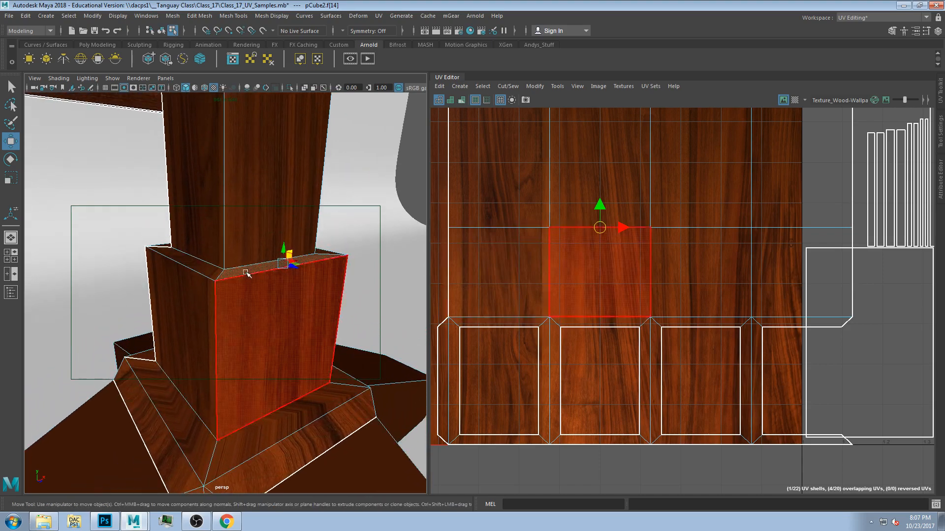
scroll(248, 267, up, 2)
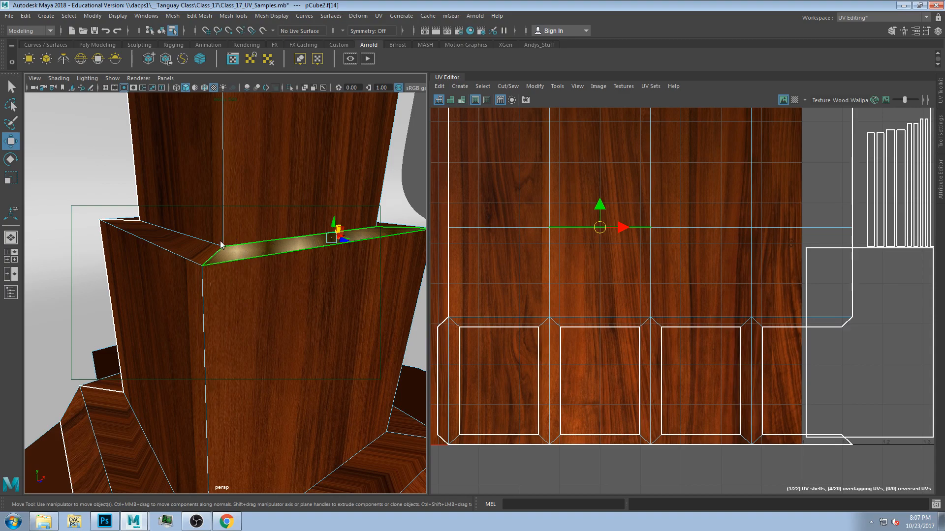
key(F10)
click(256, 239)
drag(649, 206, 650, 196)
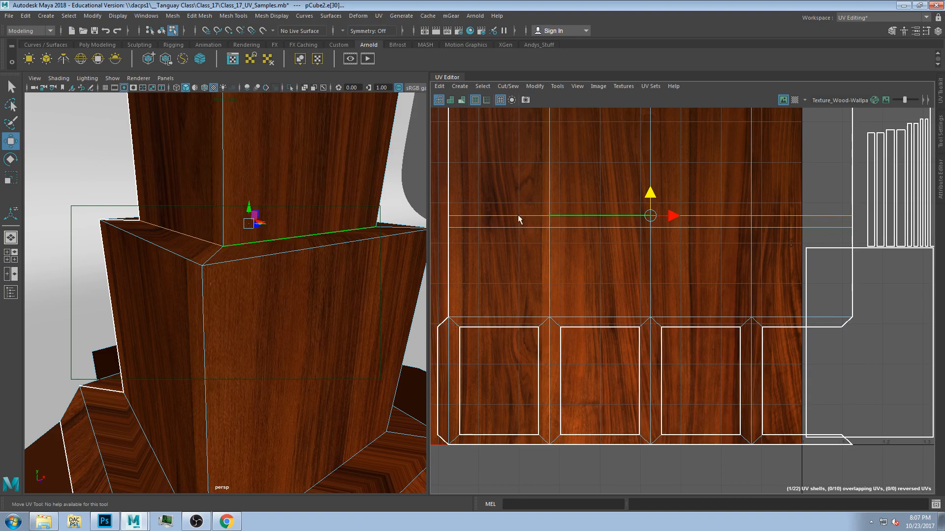
alt+drag(326, 258, 326, 270)
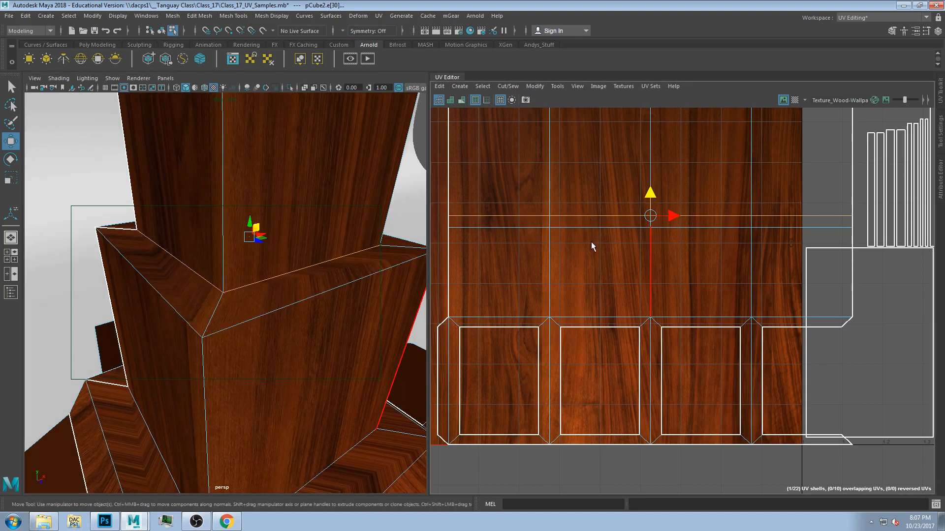
Select the opened ledge face in the UV layout to check it, and undo the row move
key(F11)
click(584, 220)
key(w)
key(ctrl+z)
key(ctrl+z)
key(ctrl+z)
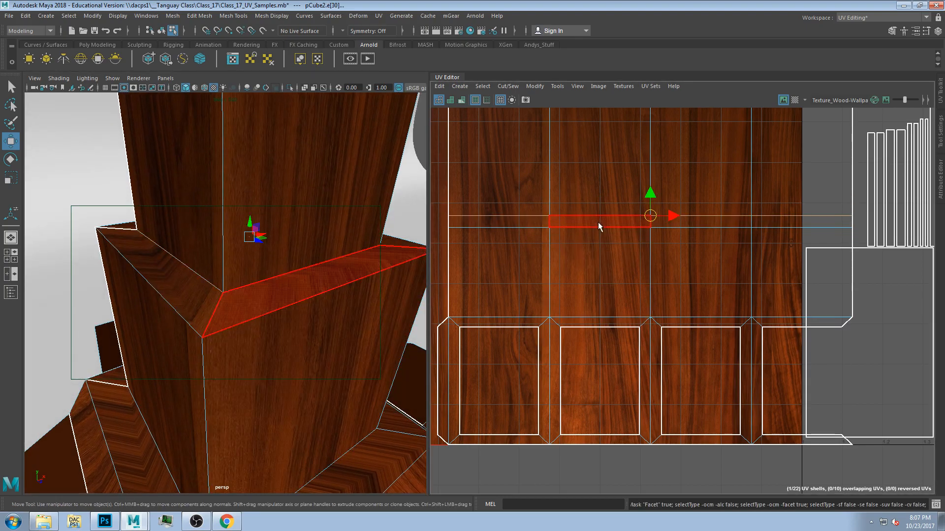
Try to stretch the ledge face's collapsed UVs vertically with the Scale tool, and undo it
click(269, 296)
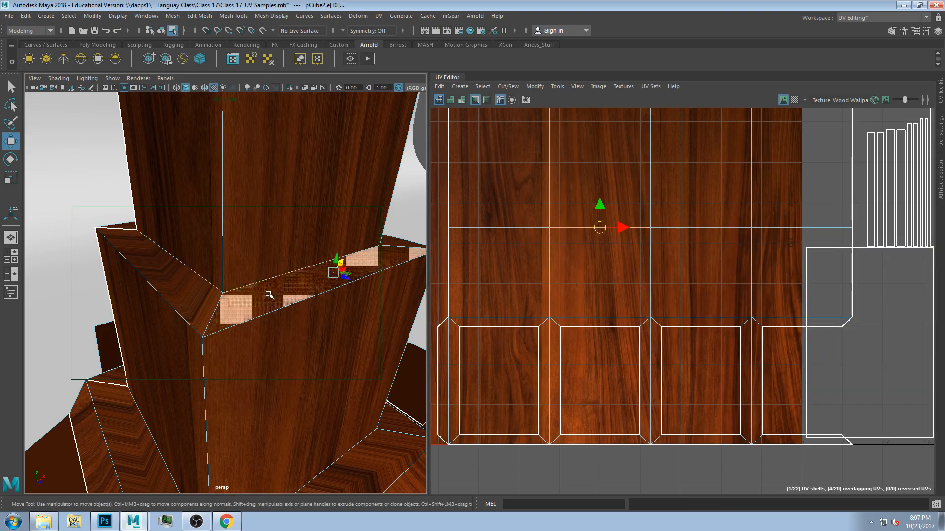
scroll(590, 232, up, 3)
scroll(609, 207, down, 2)
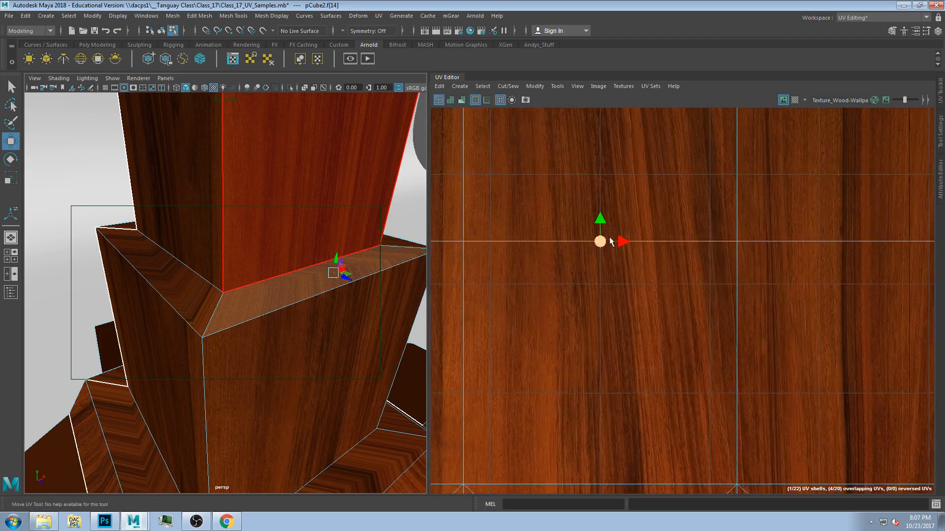
key(r)
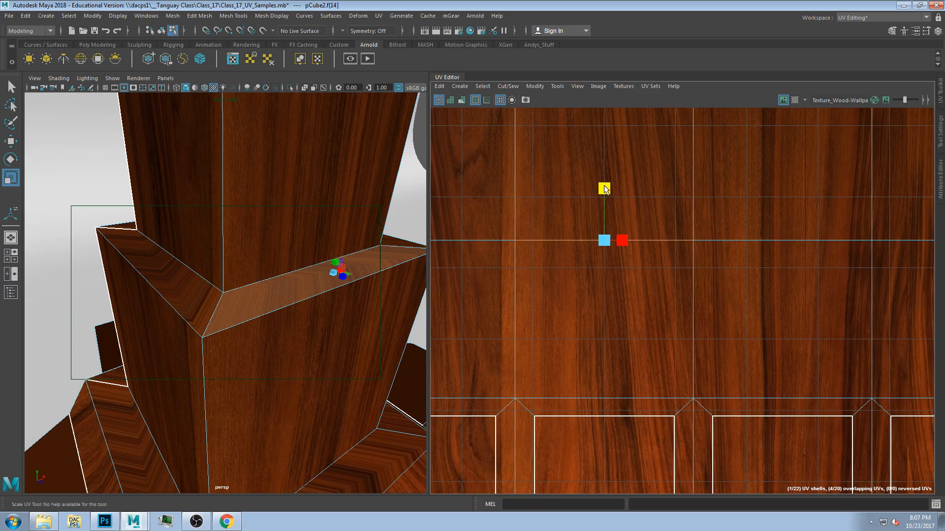
key(ctrl+z)
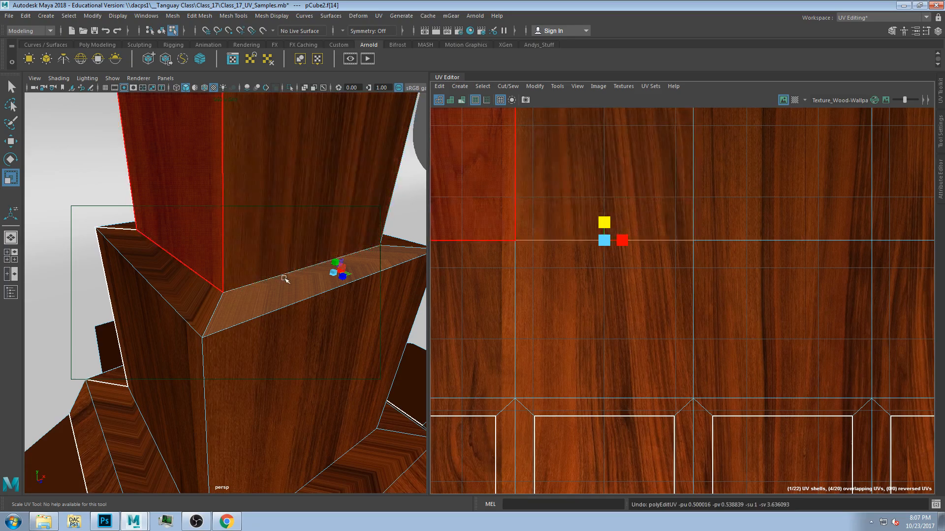
Select the edge where the shaft meets the block's top ledge and raise its UV row slightly
click(282, 274)
right_drag(266, 246, 266, 214)
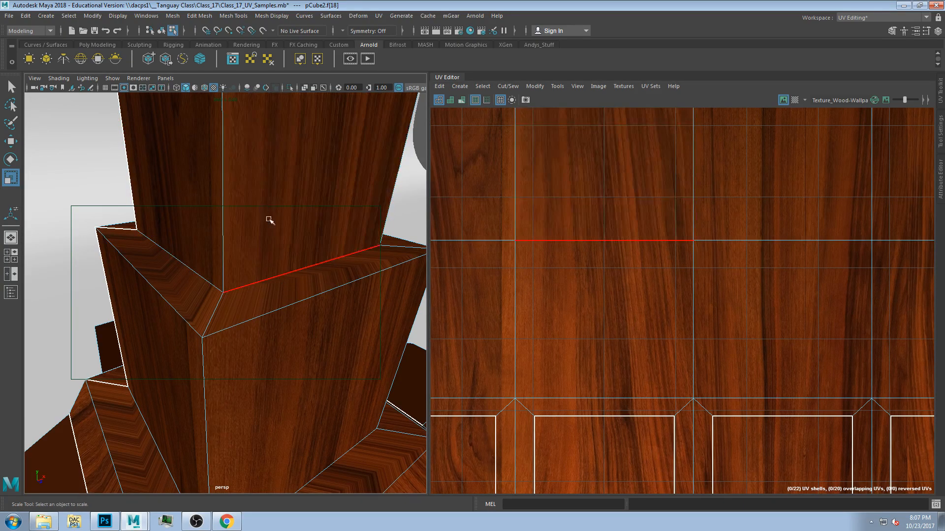
click(277, 274)
key(w)
mouse_move(689, 228)
mouse_down()
mouse_move(689, 199)
mouse_move(689, 217)
mouse_up()
Select the edge loop on the outer rim of the block's top ledge and lower its UV row
click(660, 240)
double_click(567, 240)
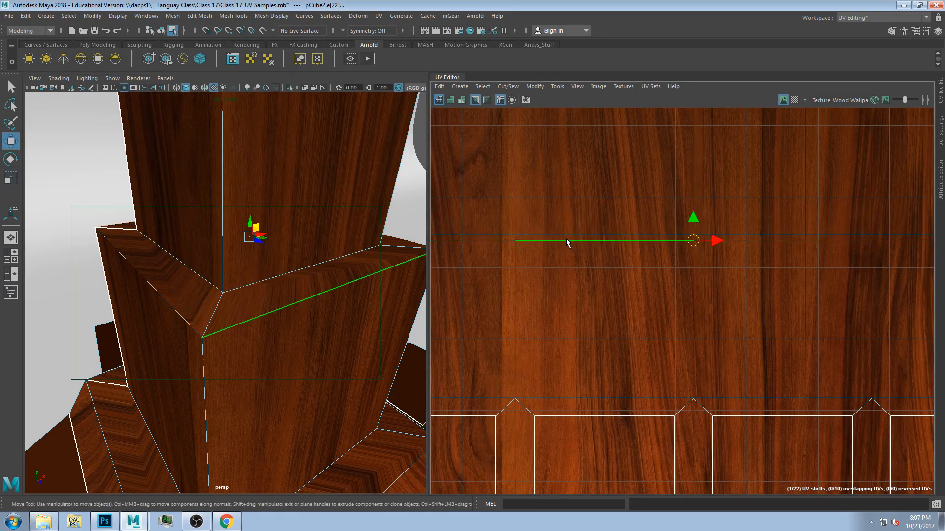
drag(691, 220, 693, 265)
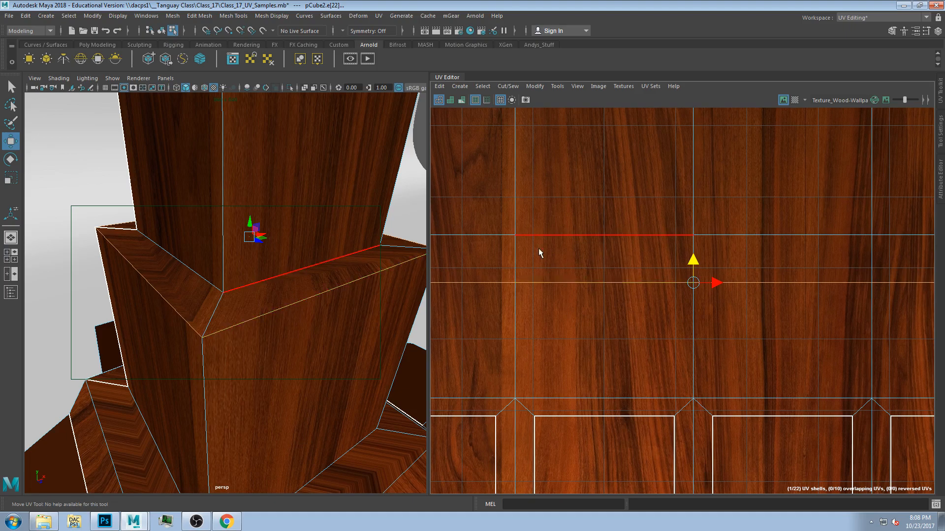
Select the edge loop where the lower block meets the base ledge and raise its UV row to open up that ledge
scroll(600, 257, down, 3)
scroll(258, 337, up, 3)
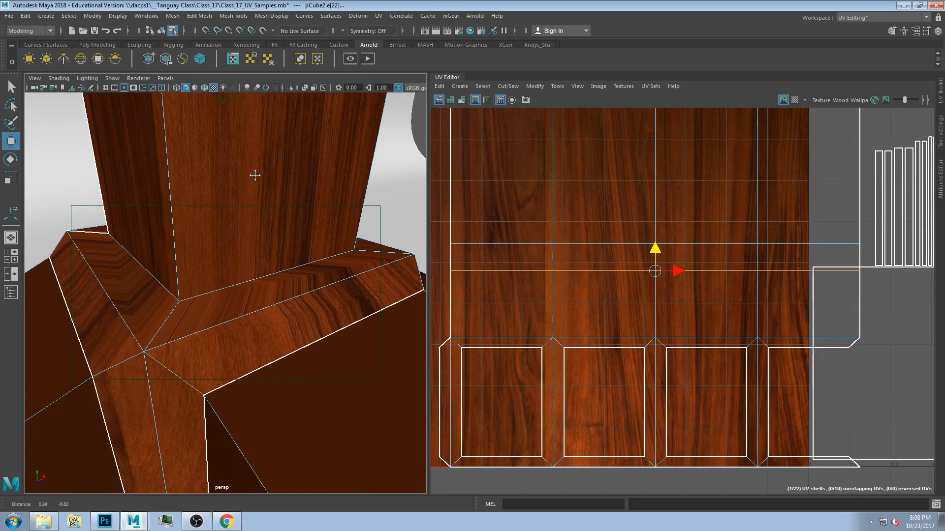
double_click(237, 290)
drag(661, 318, 656, 278)
Isolate the table, then select the pedestal's square bottom face and locate its collapsed UVs
alt+drag(261, 336, 278, 317)
right_drag(319, 245, 326, 222)
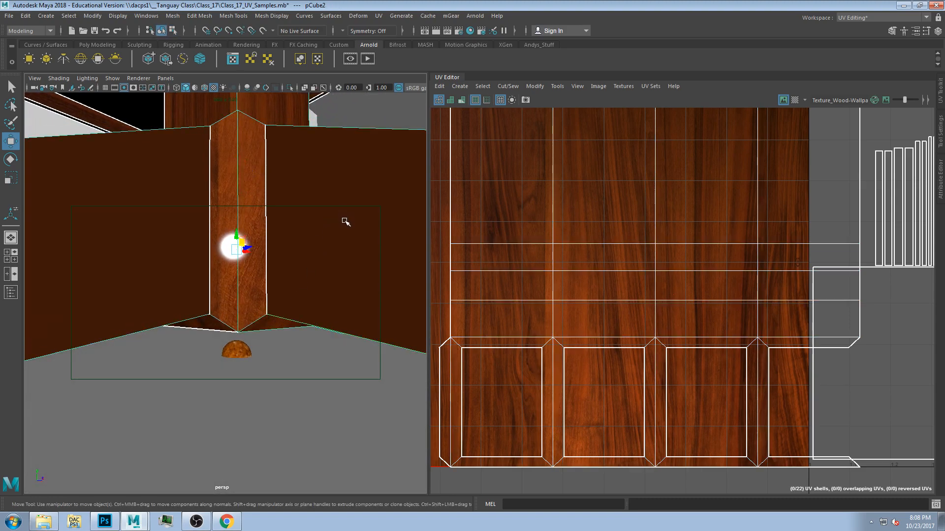
key(ctrl+1)
alt+drag(302, 315, 234, 265)
key(F11)
click(234, 306)
alt+middle_drag(707, 409, 711, 266)
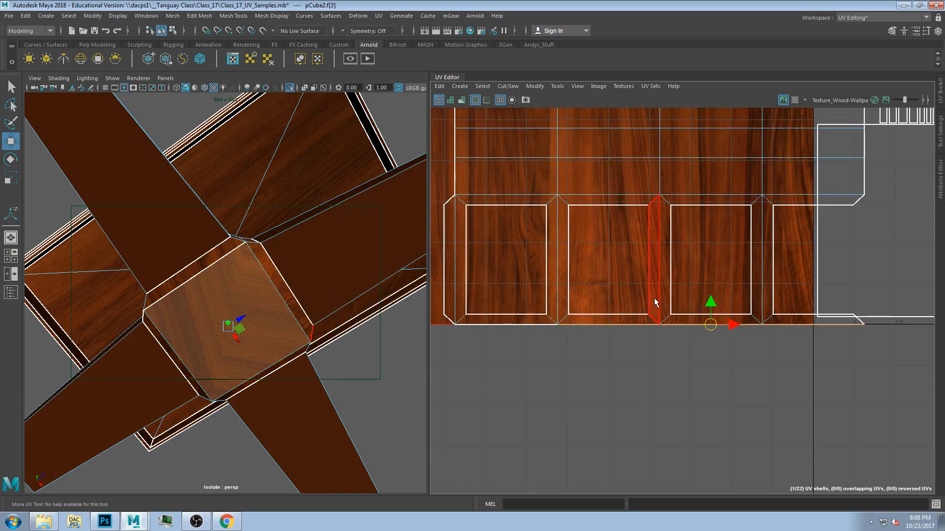
alt+drag(252, 286, 203, 319)
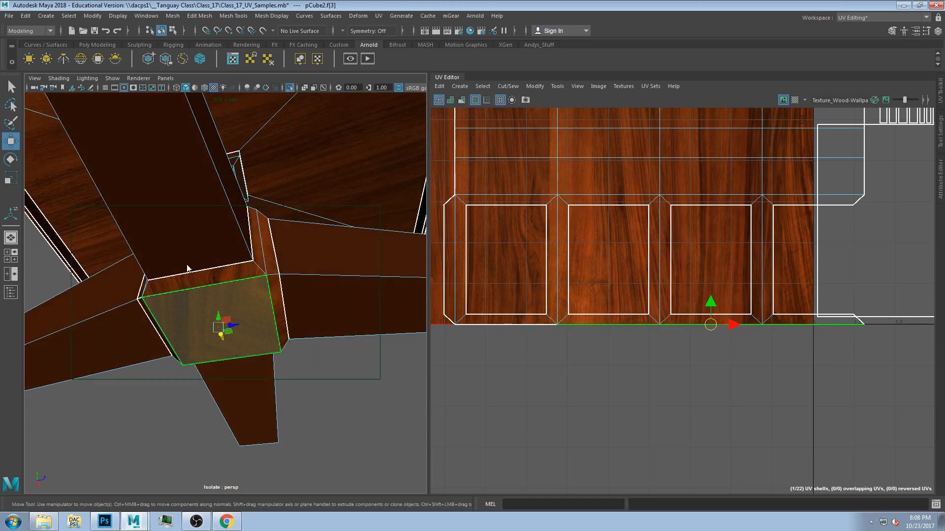
Try lowering one edge of the pedestal's bottom face and then its corner UV in the layout, undoing each move
right_drag(187, 219, 187, 199)
click(160, 325)
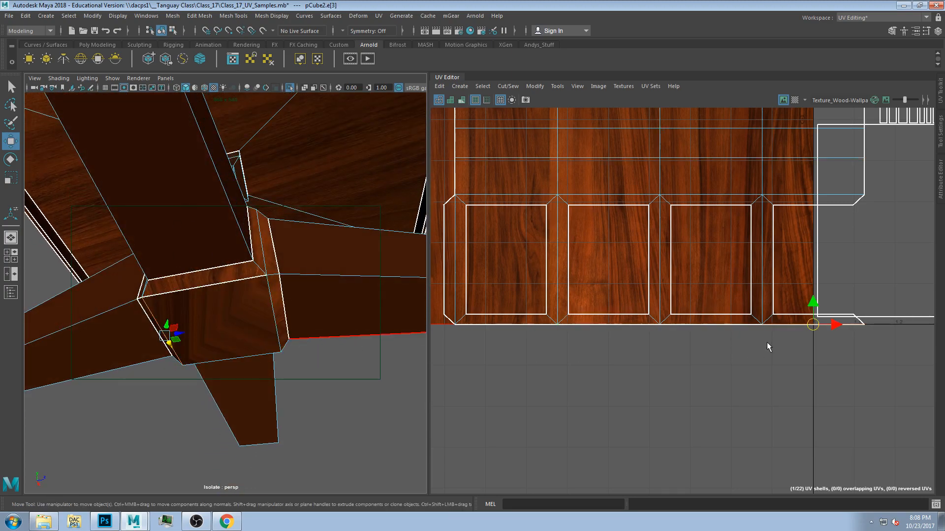
drag(812, 306, 814, 325)
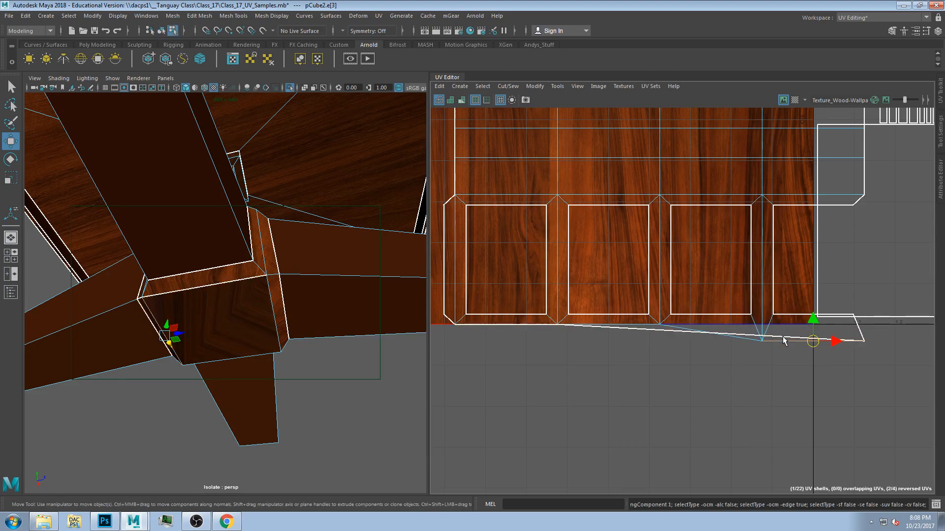
key(ctrl+z)
click(786, 316)
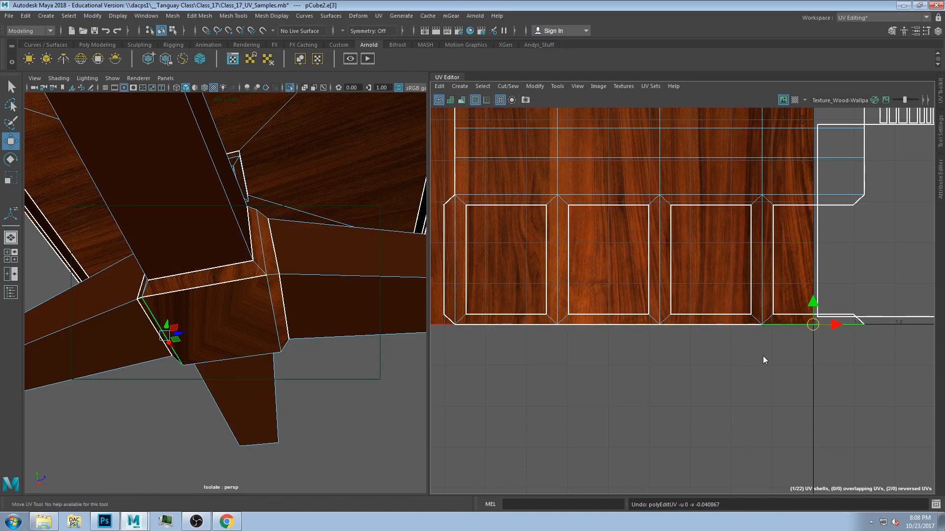
click(762, 324)
mouse_move(763, 324)
mouse_down()
mouse_move(776, 330)
mouse_move(764, 318)
mouse_up()
key(ctrl+z)
Move the bottom face's outermost corner UV down and slightly inward below the texture tile, and test moving the opposite corner UVs, undoing those tests
click(864, 325)
drag(864, 325, 852, 355)
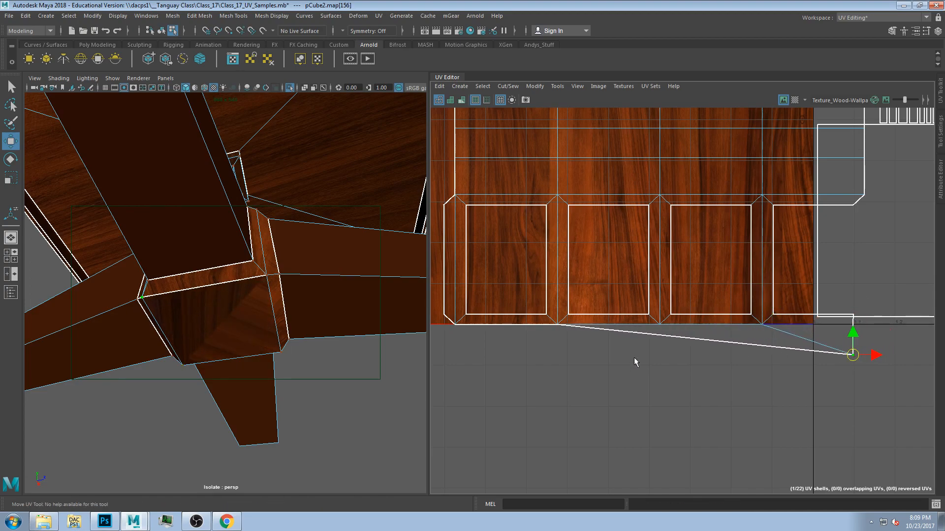
click(559, 323)
drag(556, 327, 559, 344)
key(ctrl+z)
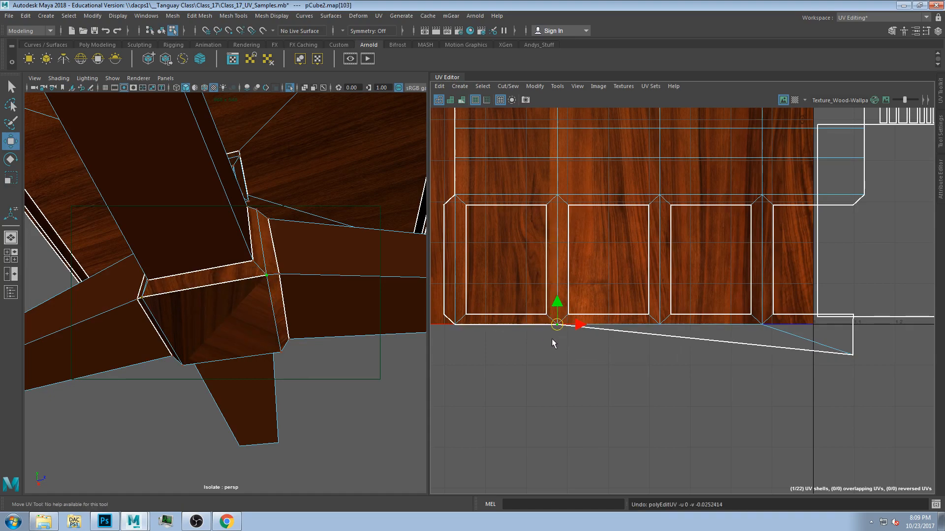
click(456, 325)
drag(455, 324, 452, 331)
key(ctrl+z)
click(557, 325)
Select the pedestal's whole bottom face and try shifting its UVs away from the shell, undoing each move
alt+drag(200, 312, 240, 272)
click(252, 270)
scroll(755, 349, down, 1)
scroll(735, 354, up, 1)
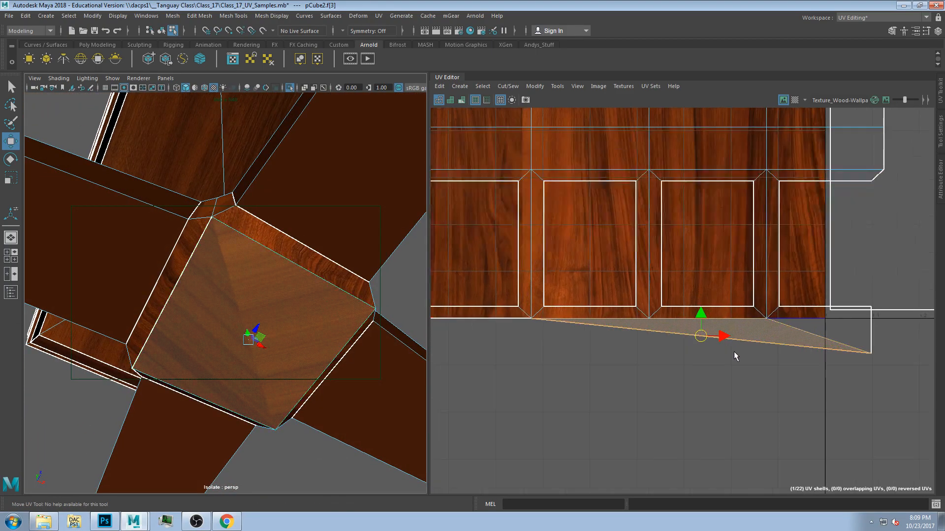
drag(705, 336, 727, 358)
key(ctrl+z)
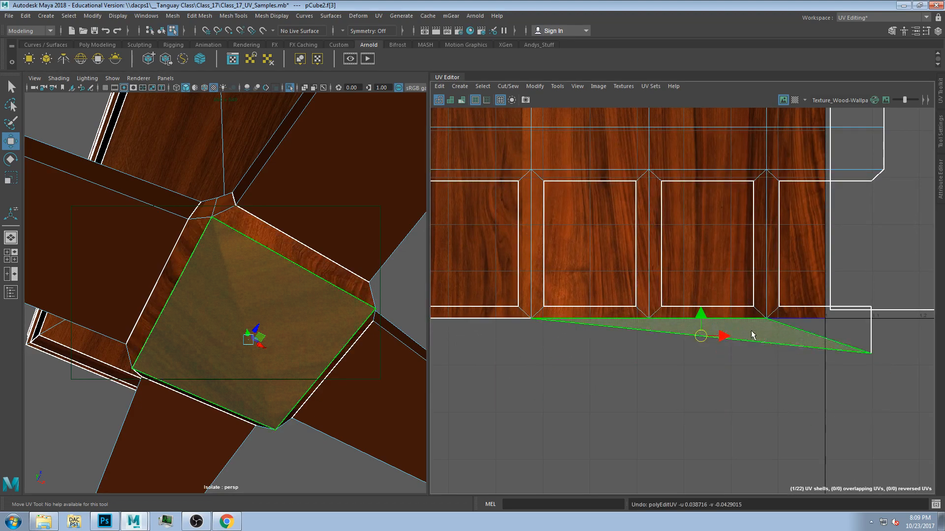
scroll(699, 356, down, 1)
scroll(698, 355, down, 1)
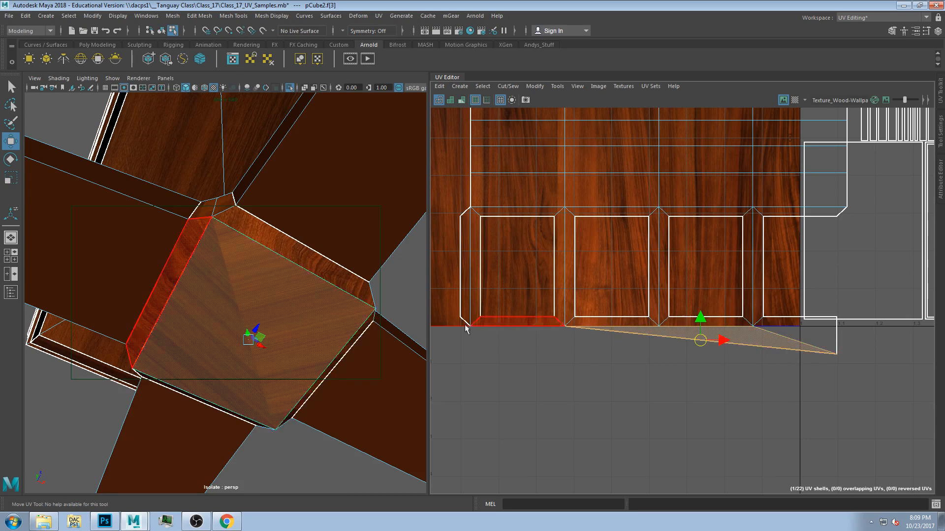
alt+drag(240, 258, 244, 223)
alt+drag(304, 278, 111, 284)
drag(732, 340, 735, 340)
key(ctrl+z)
click(791, 298)
Examine the wood grain and UV seams around the pedestal's lower block and base
scroll(787, 290, down, 3)
scroll(779, 278, down, 1)
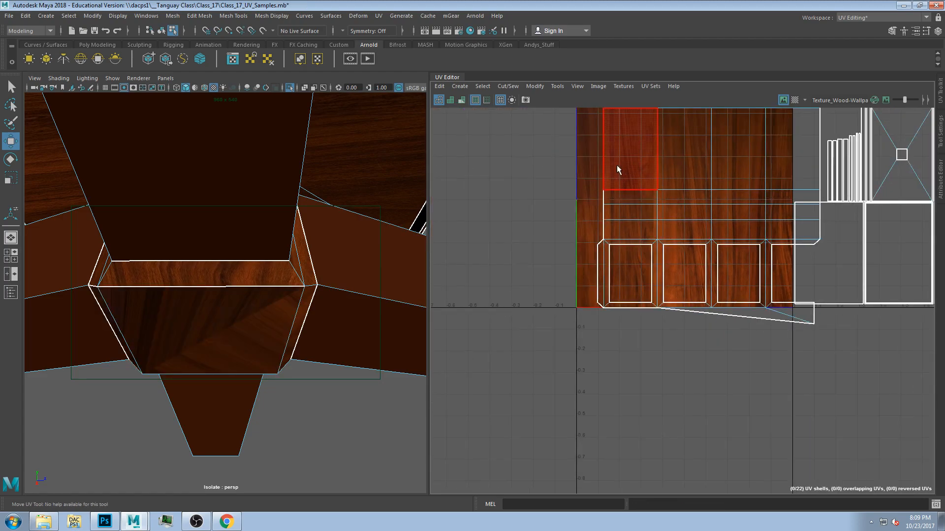
alt+drag(225, 252, 263, 260)
scroll(258, 276, down, 3)
scroll(263, 217, up, 8)
scroll(243, 241, down, 8)
scroll(244, 241, up, 7)
scroll(256, 266, down, 5)
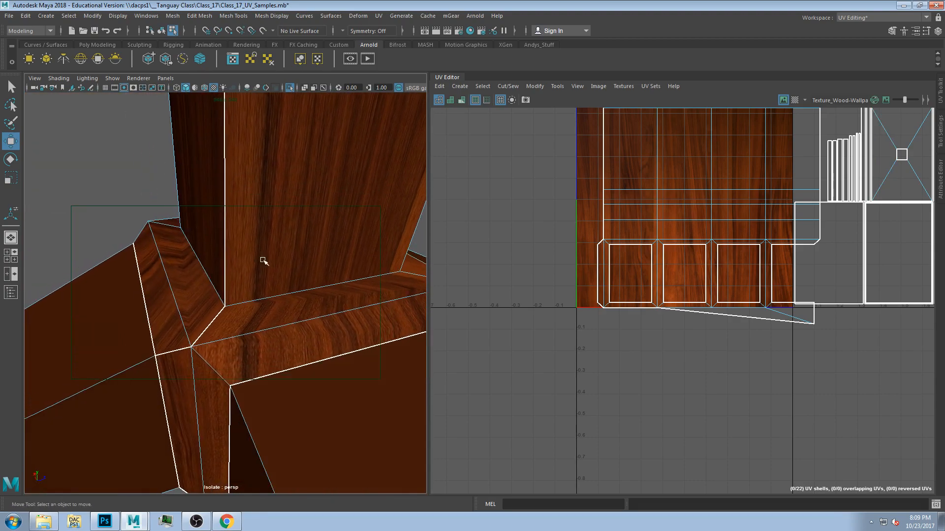
Select the base's outer rim face and the ledge face above it to compare their UVs in the layout
scroll(263, 260, down, 4)
alt+drag(257, 316, 314, 340)
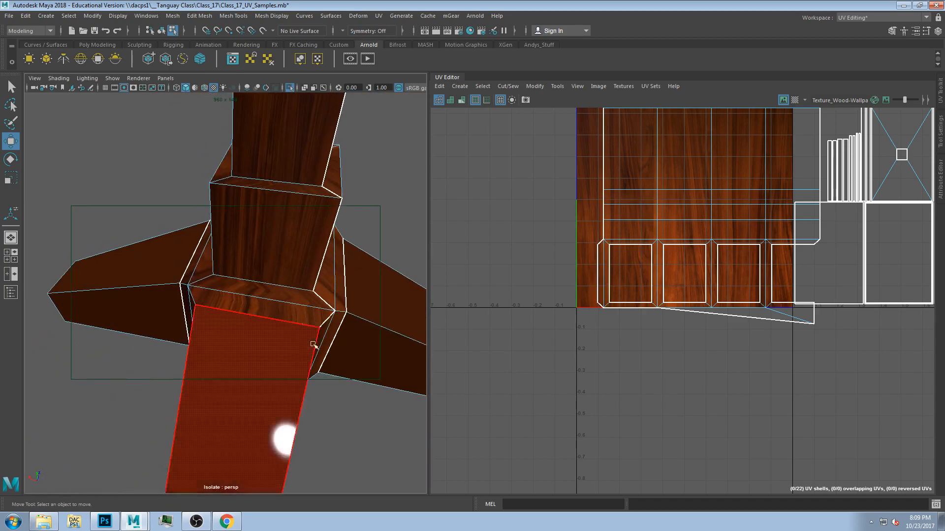
alt+drag(260, 316, 215, 302)
scroll(222, 301, up, 4)
click(231, 301)
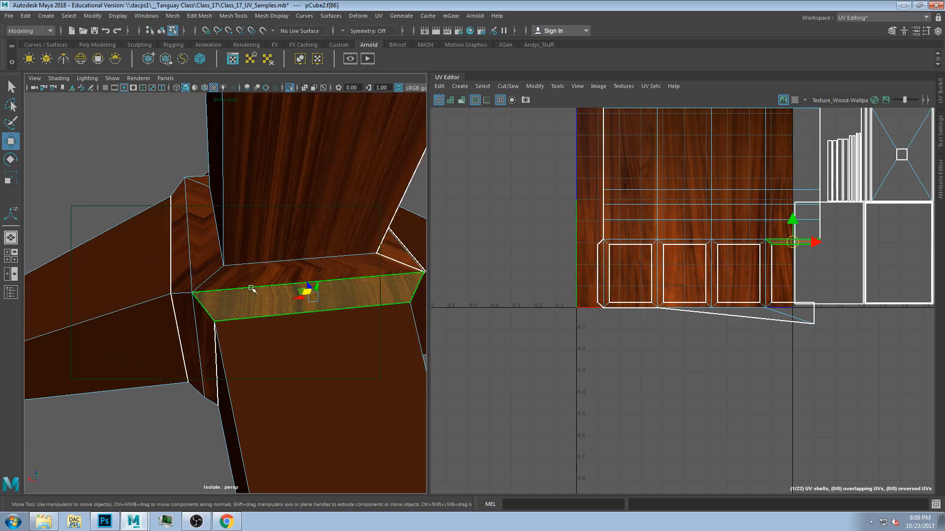
click(359, 269)
scroll(797, 242, up, 8)
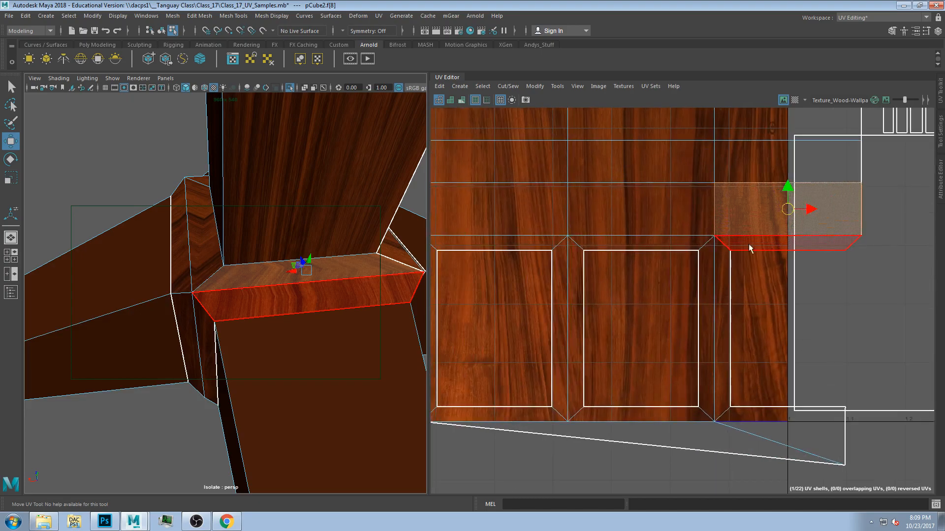
Examine the textured table and pedestal from several distances and angles to judge the grain on block, ledges and legs
alt+drag(233, 256, 264, 316)
scroll(272, 283, down, 5)
alt+drag(272, 283, 245, 263)
scroll(245, 264, down, 3)
alt+middle_drag(245, 264, 281, 284)
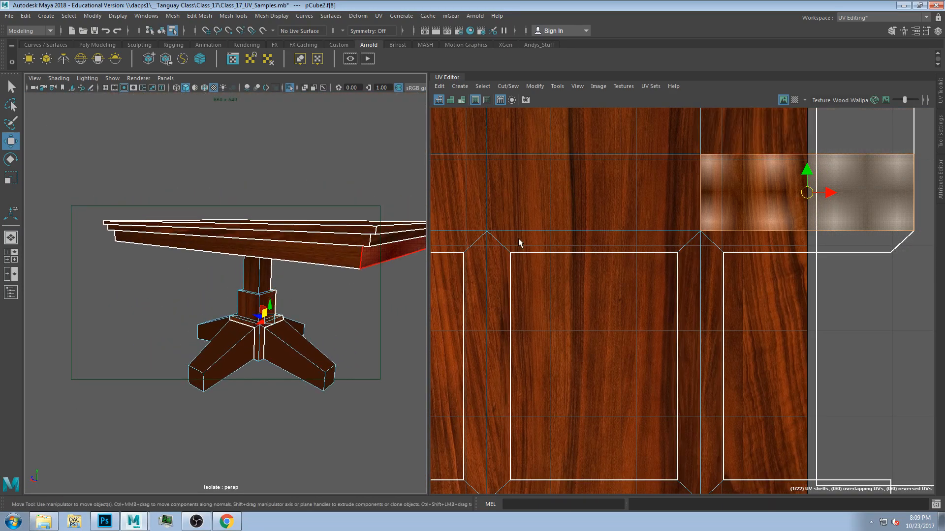
alt+drag(290, 319, 269, 325)
scroll(535, 220, up, 3)
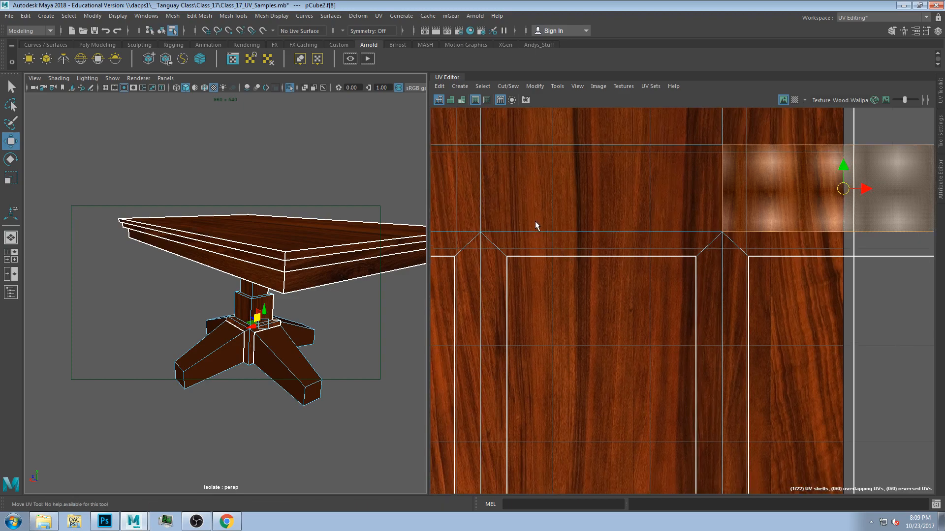
scroll(263, 320, up, 8)
alt+middle_drag(326, 337, 246, 271)
scroll(289, 340, down, 4)
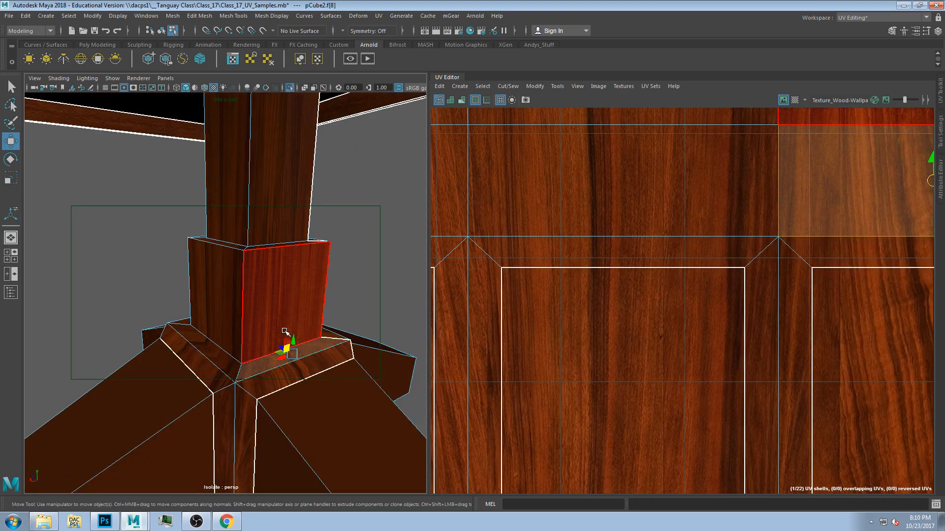
scroll(283, 330, down, 3)
alt+drag(244, 226, 295, 229)
scroll(257, 229, down, 5)
scroll(177, 240, up, 5)
alt+drag(177, 240, 248, 259)
scroll(240, 232, down, 5)
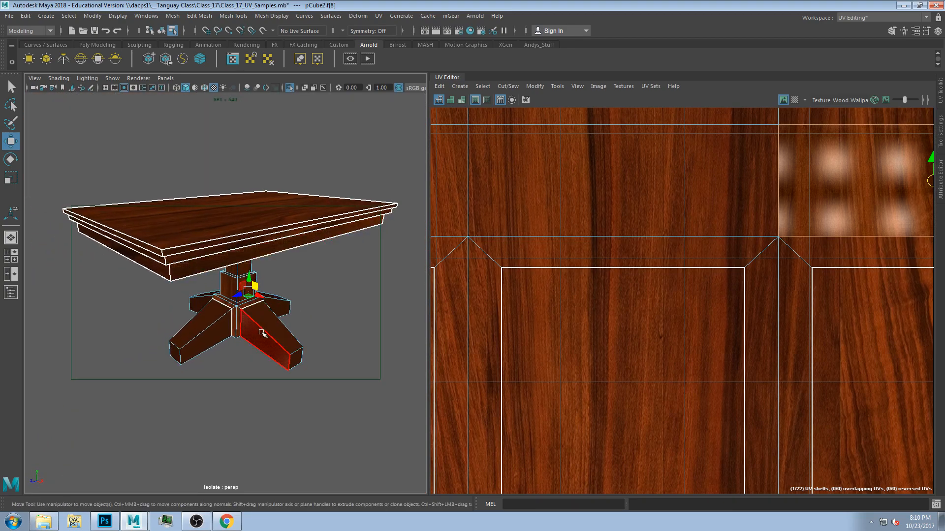
Move the pedestal's UV shell off the wood texture into the empty UV space on its negative U side
alt+drag(276, 327, 236, 318)
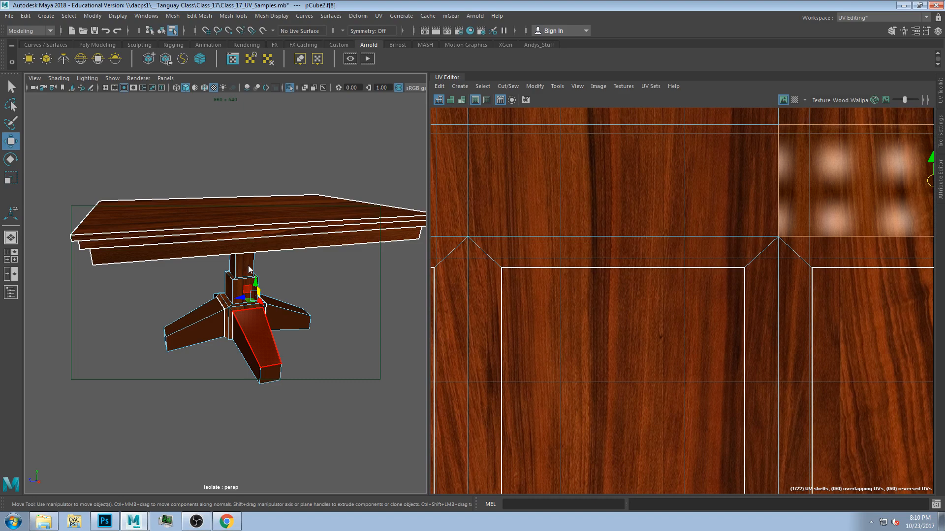
click(263, 316)
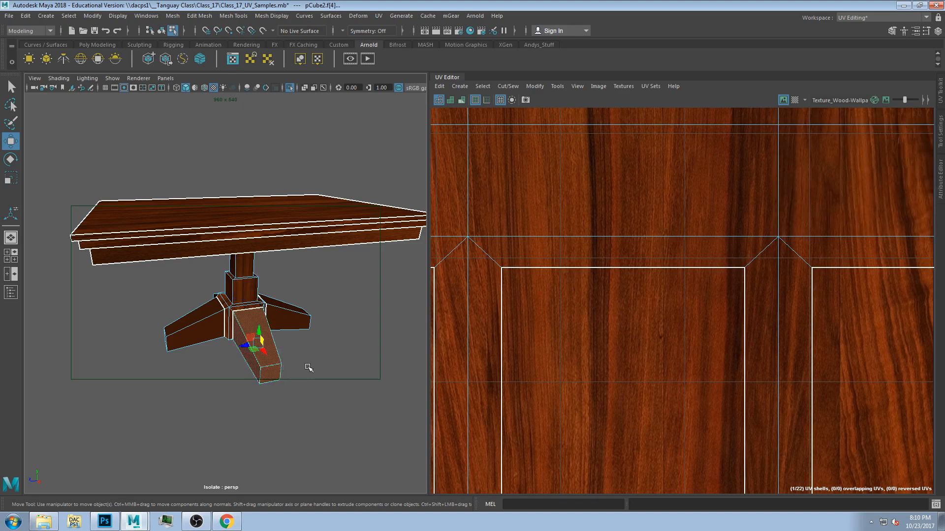
alt+drag(308, 368, 214, 358)
scroll(562, 256, down, 10)
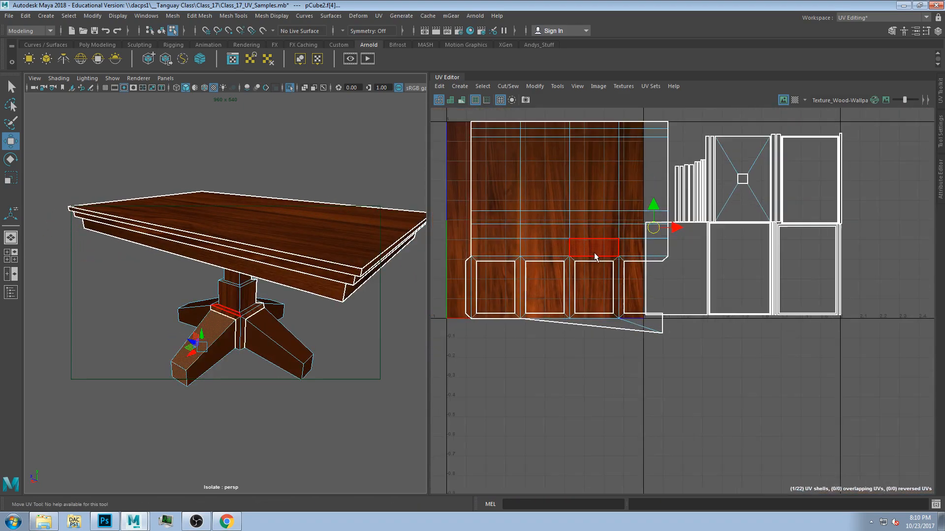
click(589, 230)
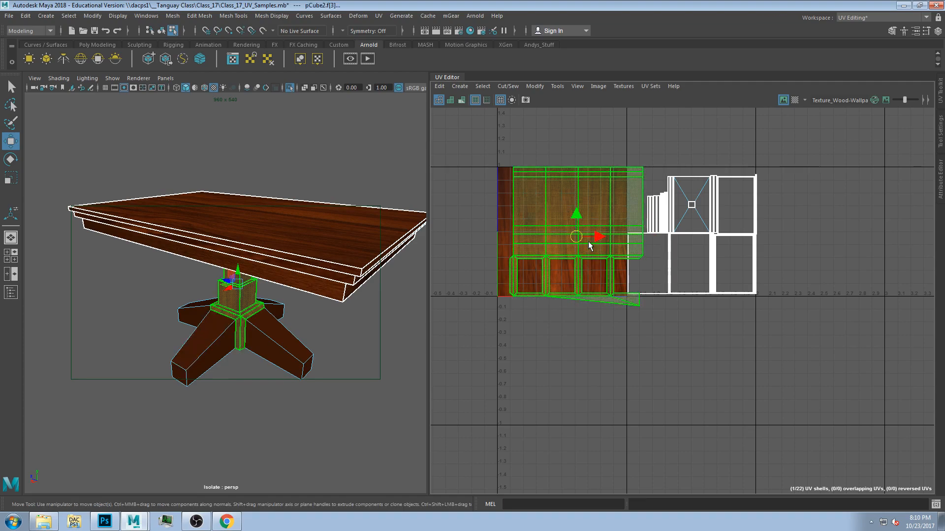
alt+middle_drag(595, 238, 696, 253)
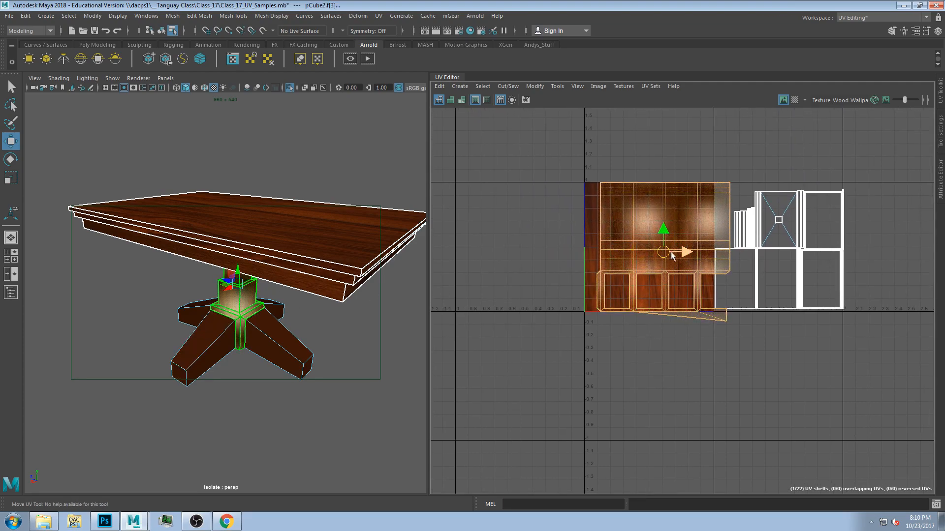
drag(687, 254, 532, 252)
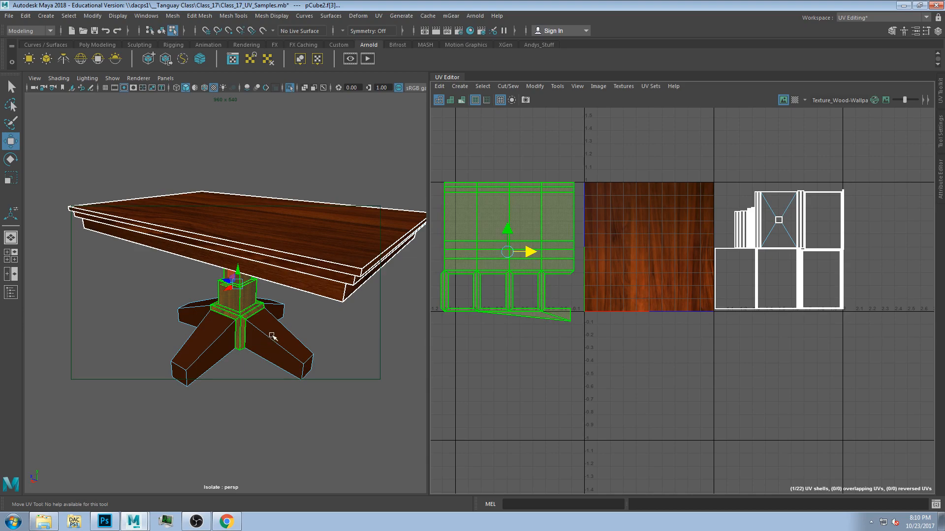
Select each of the pedestal's legs in turn while circling the table to check them as separate pieces
scroll(273, 336, up, 3)
key(f)
click(312, 369)
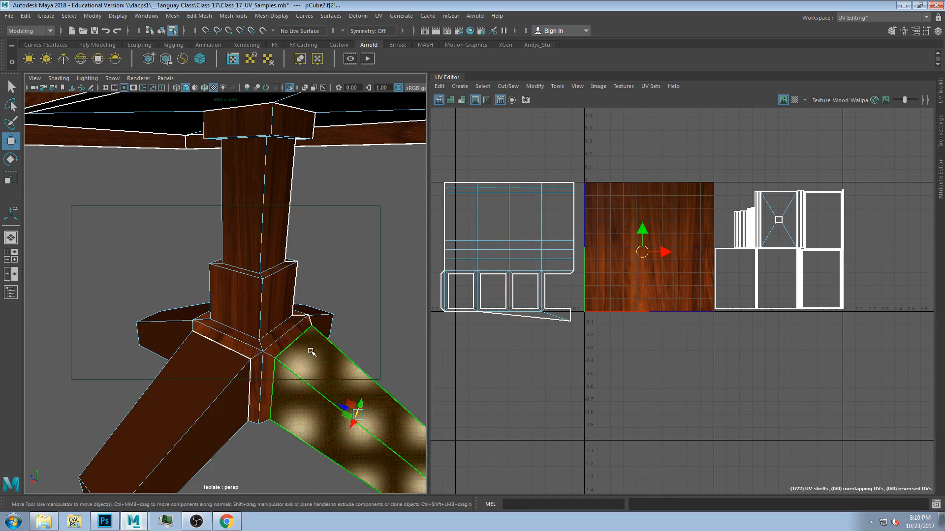
scroll(325, 343, down, 5)
alt+drag(335, 338, 262, 316)
click(261, 329)
alt+drag(340, 322, 255, 320)
click(278, 322)
alt+drag(327, 336, 230, 323)
click(295, 325)
mouse_move(318, 330)
alt+mouse_down()
mouse_move(274, 320)
mouse_move(263, 339)
mouse_move(322, 331)
alt+mouse_up()
Apply automatic UV mapping to one pedestal leg and inspect the mapped sides and end face
click(284, 324)
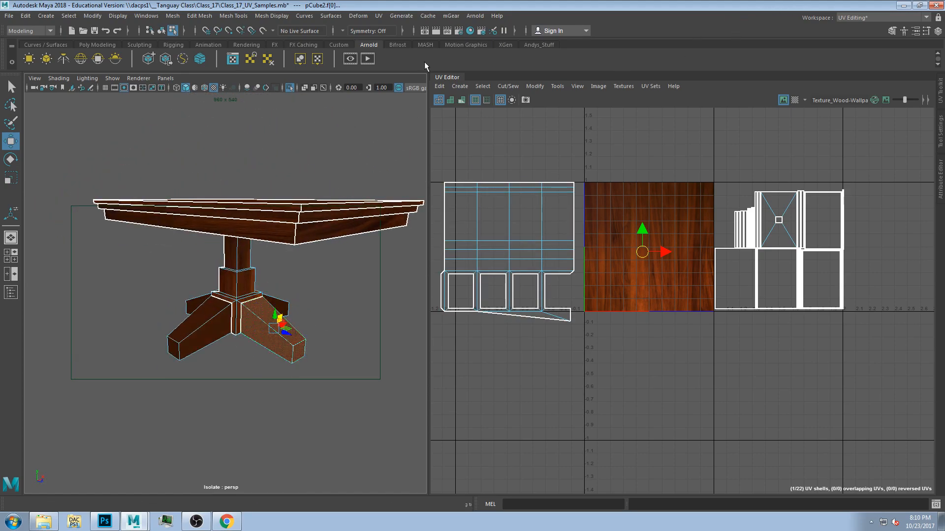
click(104, 46)
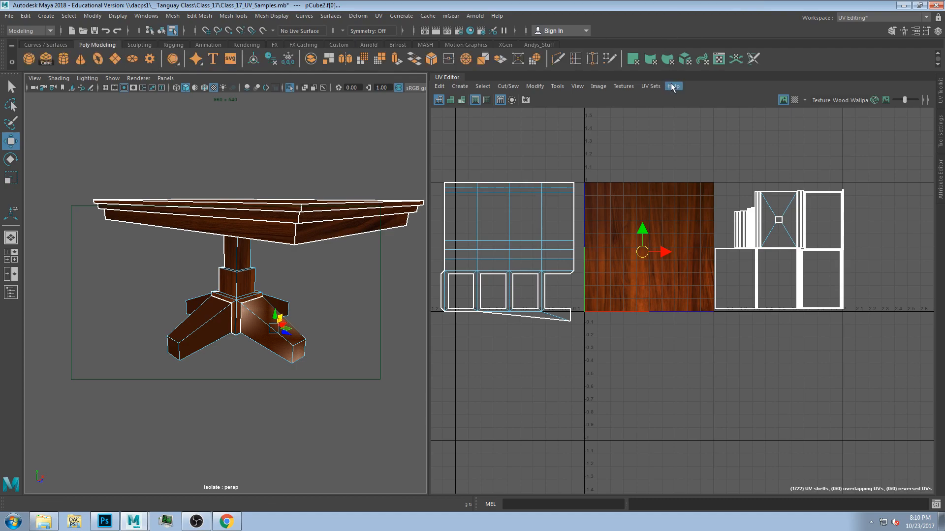
click(685, 59)
scroll(278, 309, up, 4)
alt+drag(278, 309, 352, 304)
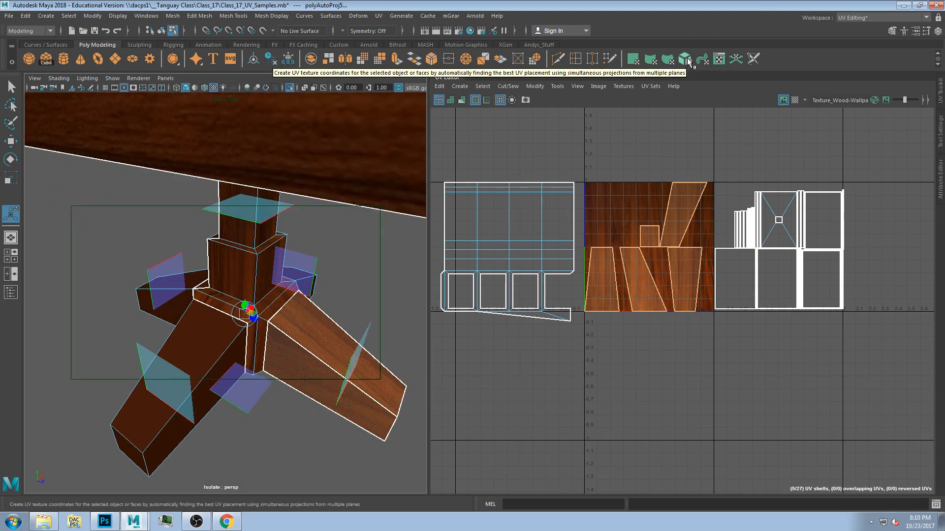
alt+drag(325, 347, 298, 335)
alt+middle_drag(379, 408, 340, 380)
click(339, 380)
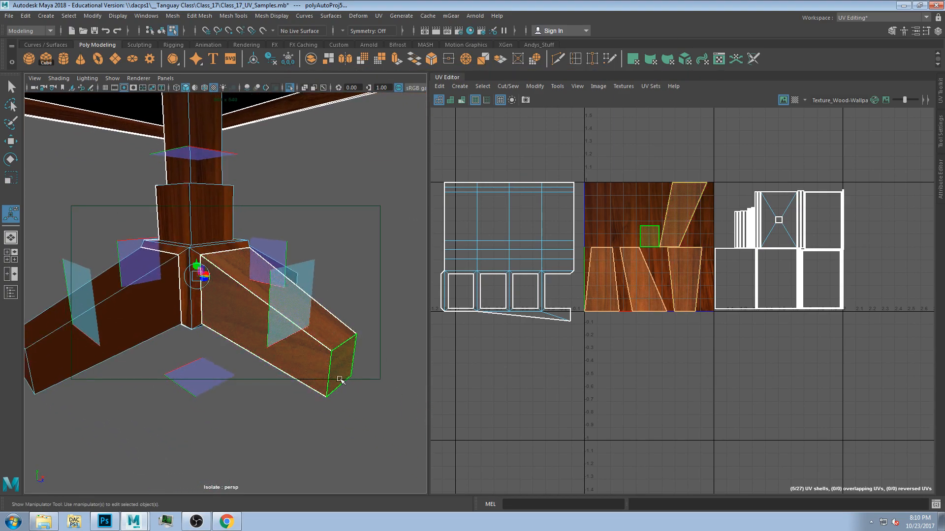
mouse_move(280, 374)
alt+mouse_down()
mouse_move(319, 375)
mouse_move(297, 371)
alt+mouse_up()
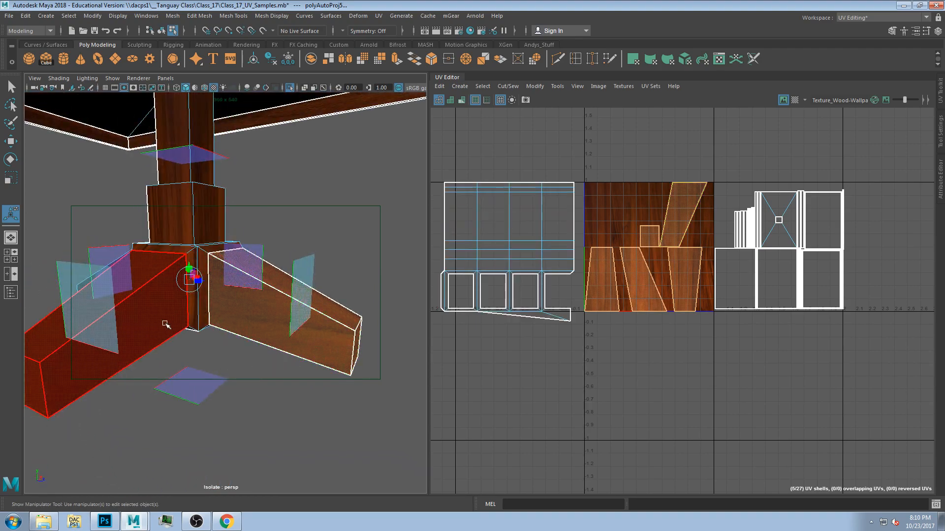
Try automatic UV mapping on the neighbouring leg and undo the projection
key(q)
click(150, 328)
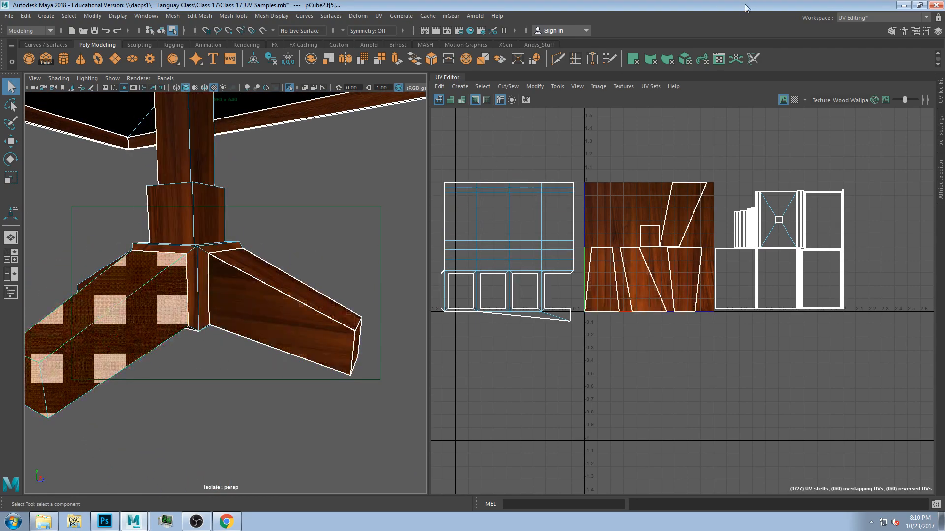
click(692, 58)
key(ctrl+z)
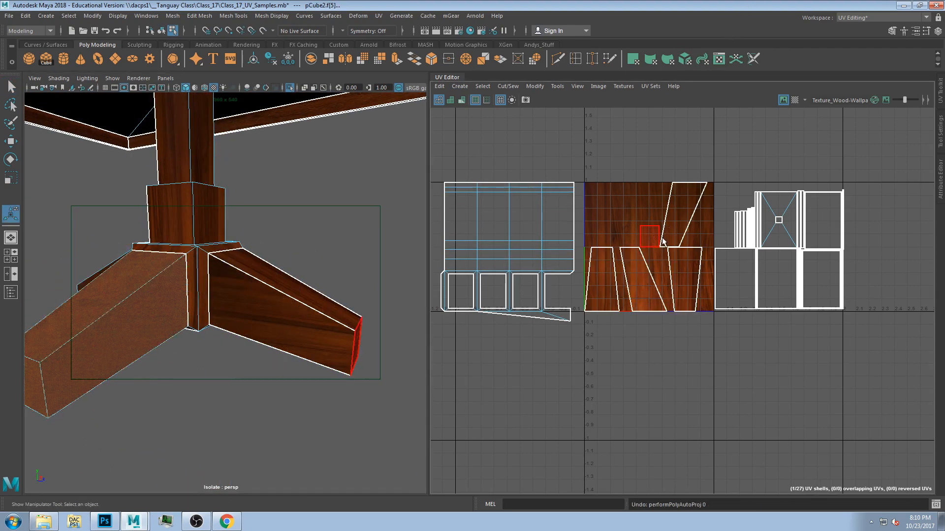
Select all five UV pieces of the automatically mapped leg in the layout and switch to the Move tool
click(634, 283)
shift+click(608, 279)
shift+click(647, 243)
shift+click(678, 259)
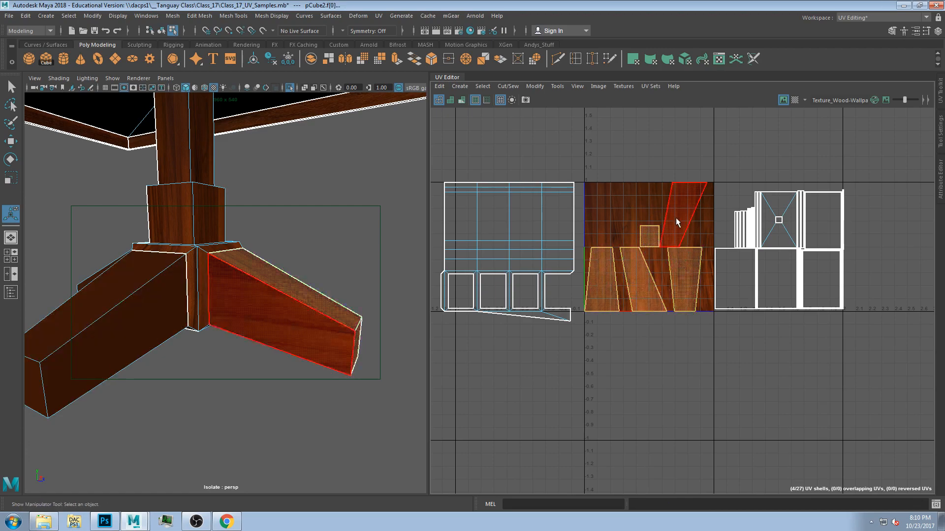
click(676, 217)
shift+click(677, 261)
shift+click(641, 279)
shift+click(608, 276)
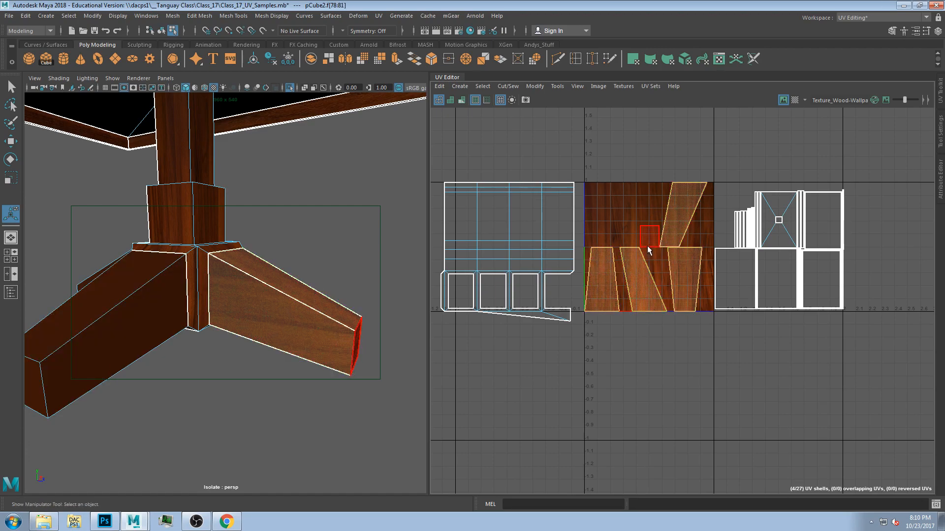
shift+click(648, 245)
scroll(651, 247, down, 2)
key(w)
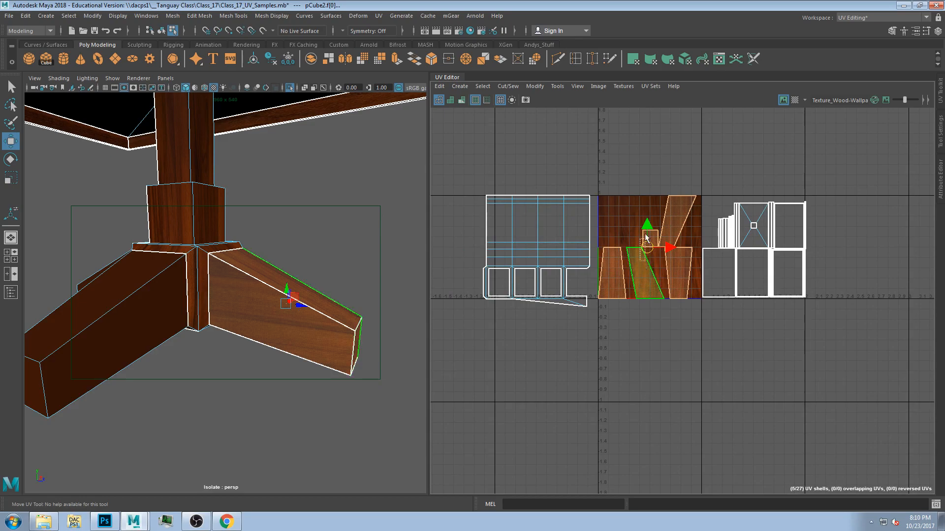
drag(648, 247, 649, 246)
Select the mapped leg's UV pieces again, clear the selection, and examine the wood grain on the leg's top and sides
click(613, 273)
shift+click(650, 242)
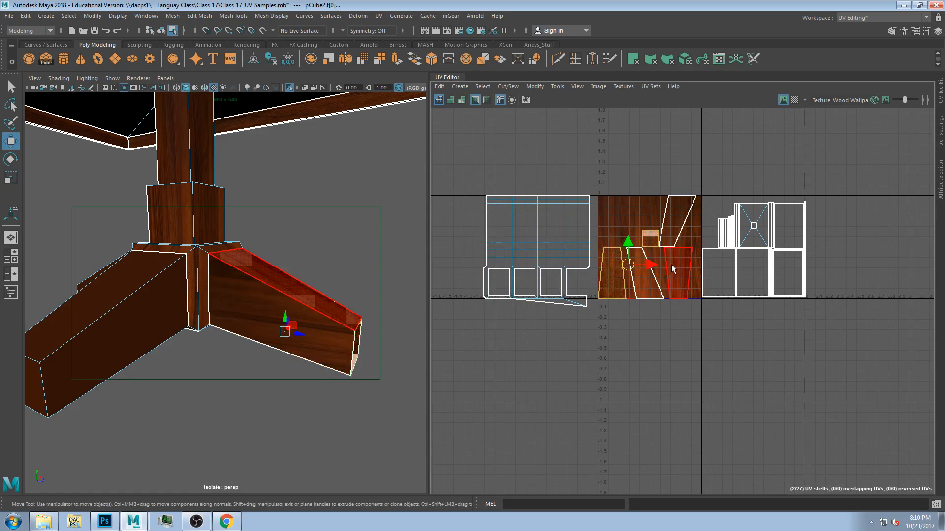
shift+click(652, 256)
mouse_move(649, 248)
mouse_down()
mouse_move(656, 162)
mouse_move(648, 248)
mouse_up()
alt+drag(233, 314, 326, 285)
click(337, 297)
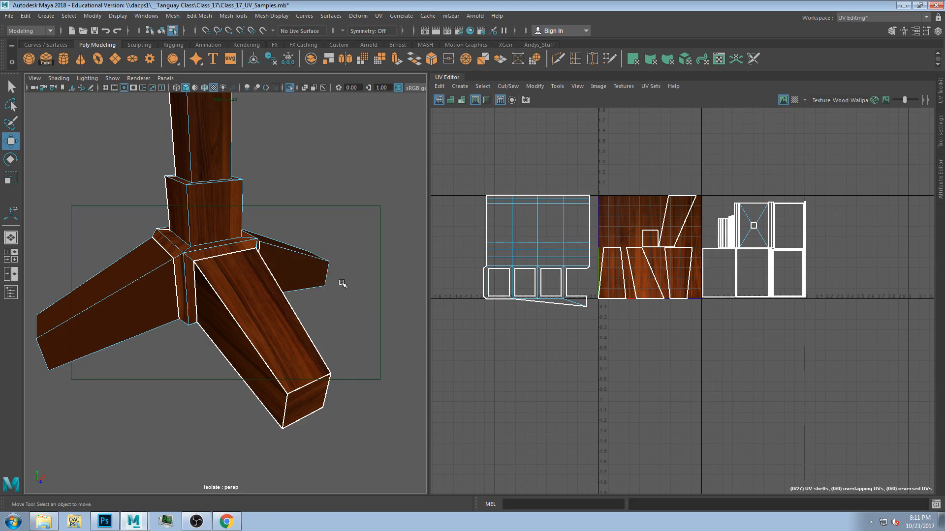
Select the leg's tapered bottom-face, small square end and slanted side UV shells together
mouse_move(226, 270)
alt+mouse_down()
mouse_move(289, 270)
mouse_move(288, 285)
mouse_move(246, 257)
mouse_move(281, 276)
mouse_move(251, 242)
mouse_move(328, 272)
mouse_move(215, 274)
mouse_move(227, 286)
alt+mouse_up()
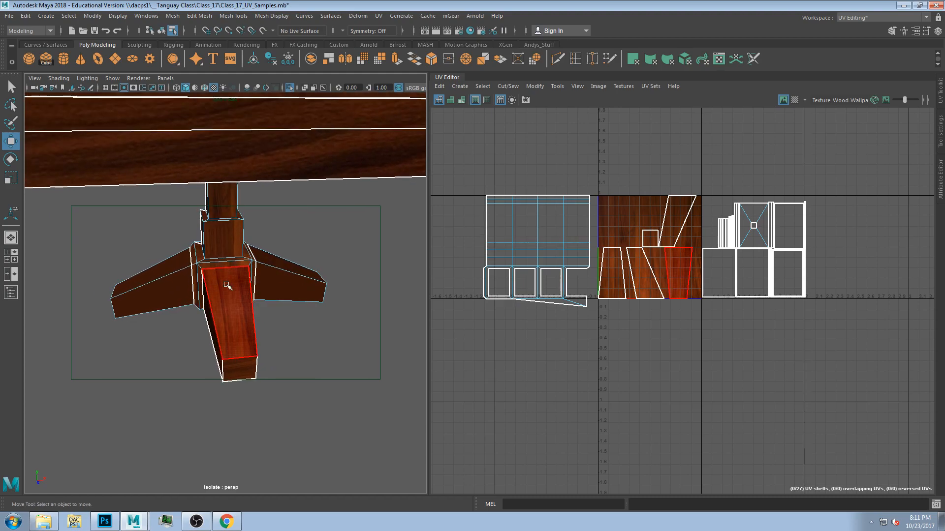
scroll(661, 262, up, 2)
click(594, 255)
scroll(599, 252, up, 2)
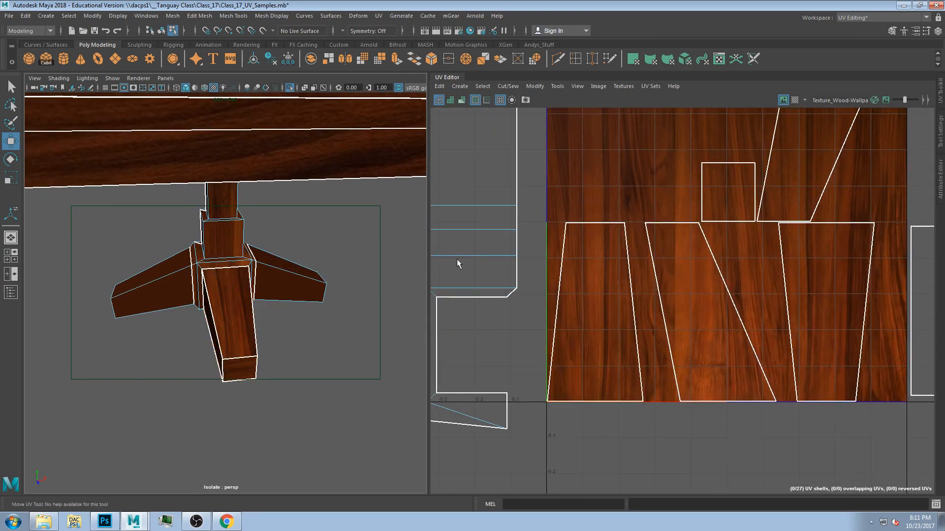
click(689, 267)
shift+click(794, 271)
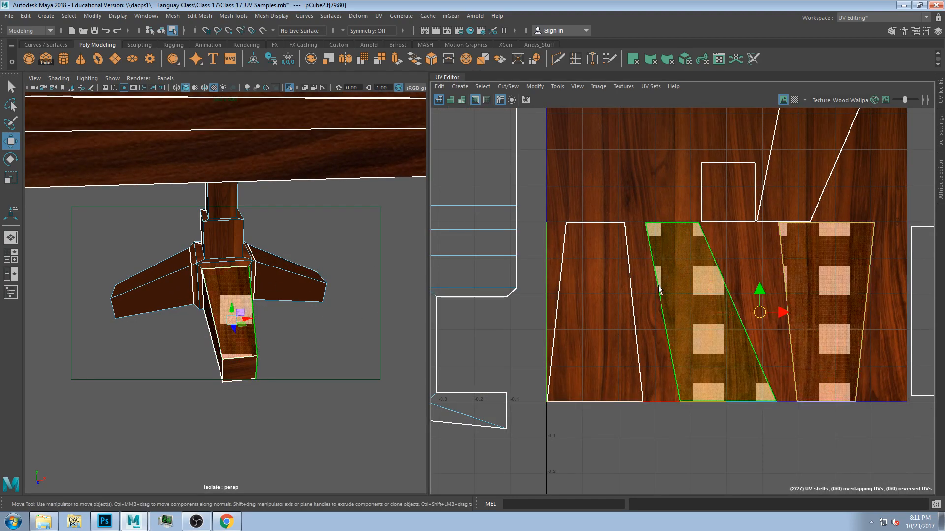
shift+click(661, 286)
shift+click(621, 274)
shift+click(711, 210)
shift+click(796, 265)
shift+click(798, 190)
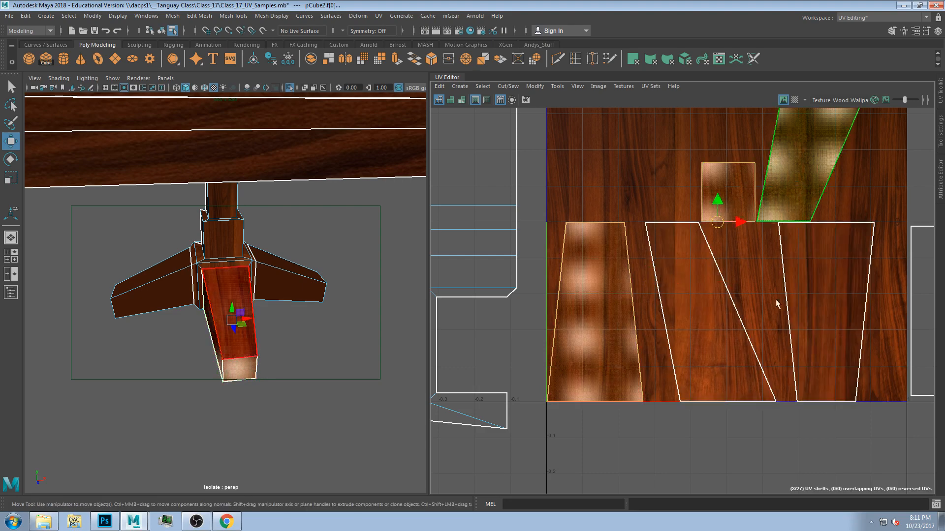
scroll(762, 343, down, 2)
scroll(794, 307, down, 1)
alt+middle_drag(794, 307, 704, 359)
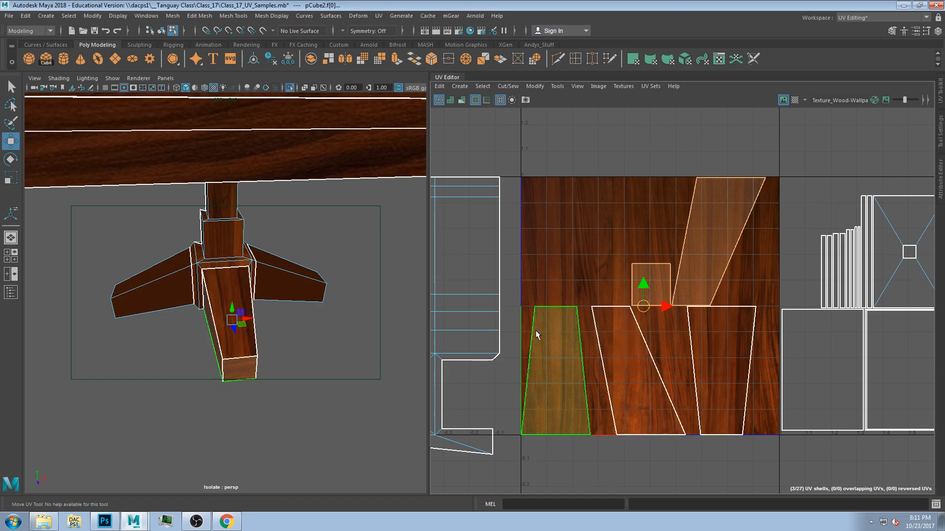
Try rotating the three selected leg UV shells by about 89 degrees and undo the rotation
alt+drag(180, 320, 251, 309)
scroll(268, 310, up, 5)
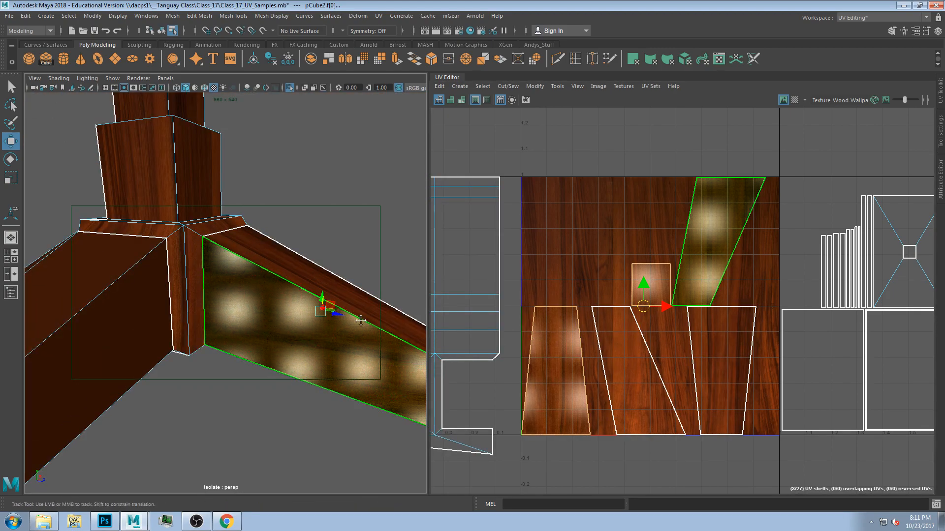
key(f)
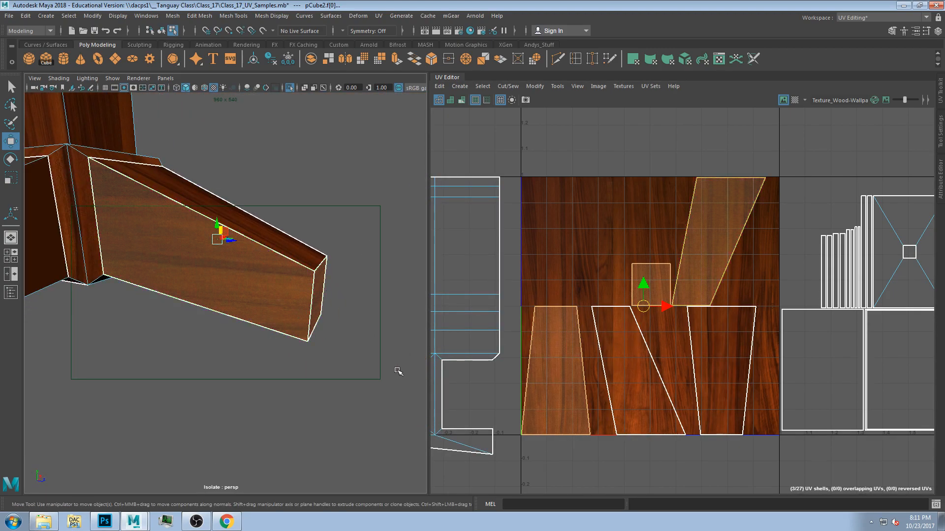
key(e)
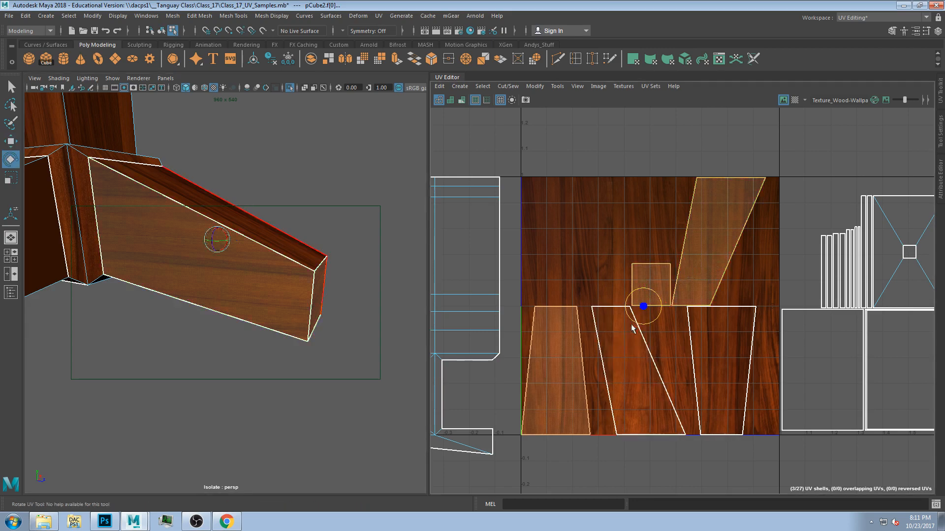
drag(649, 302, 669, 337)
mouse_move(216, 287)
alt+mouse_down()
mouse_move(255, 283)
mouse_move(224, 282)
alt+mouse_up()
key(ctrl+z)
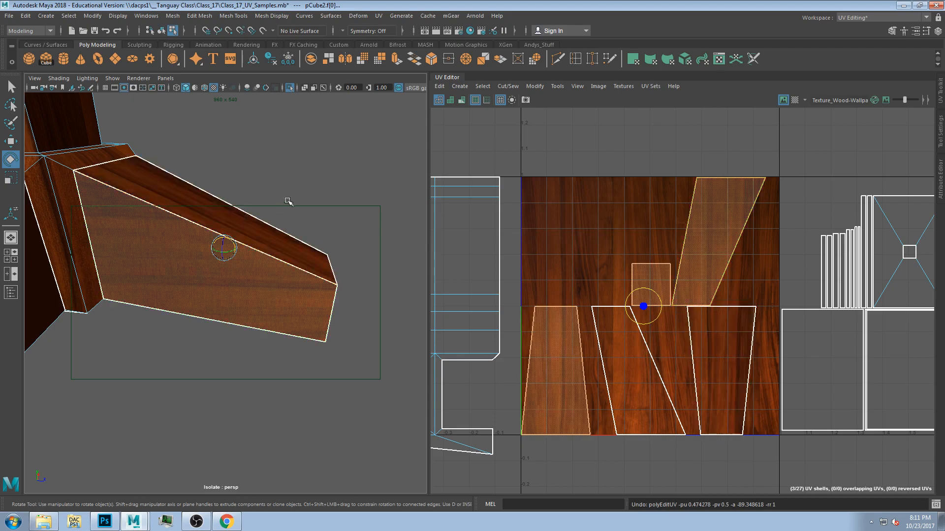
Select all five UV shells of the table leg, try rotating them together, and clear the selection
alt+drag(284, 204, 251, 219)
alt+drag(315, 304, 165, 315)
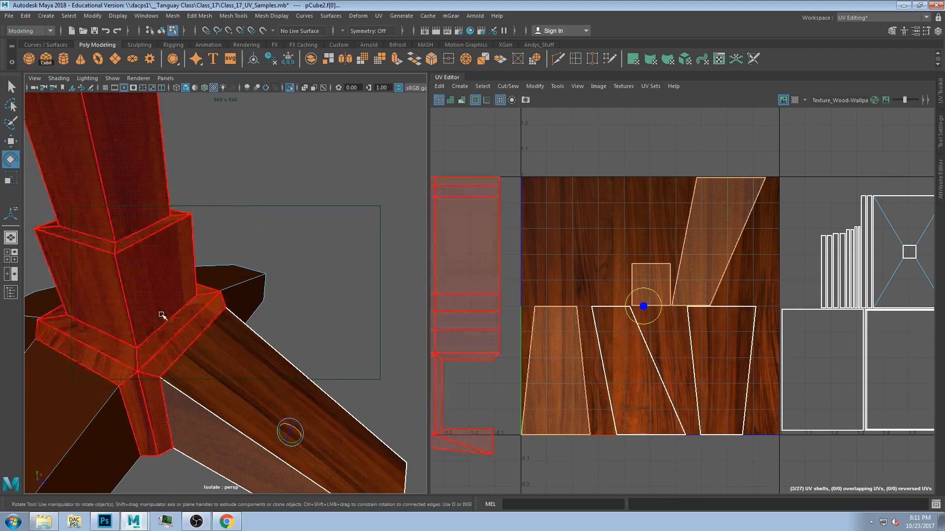
scroll(221, 279, down, 5)
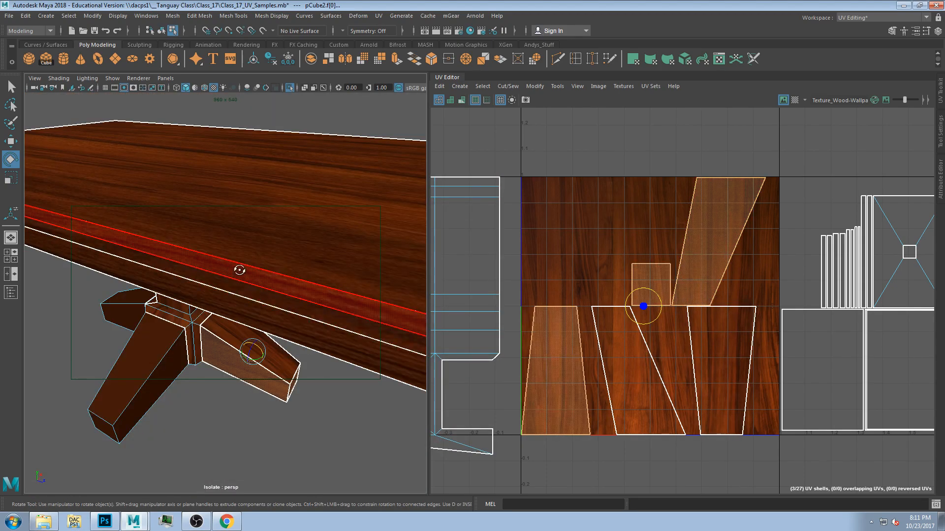
alt+drag(241, 270, 242, 236)
click(610, 348)
shift+click(569, 357)
shift+click(650, 286)
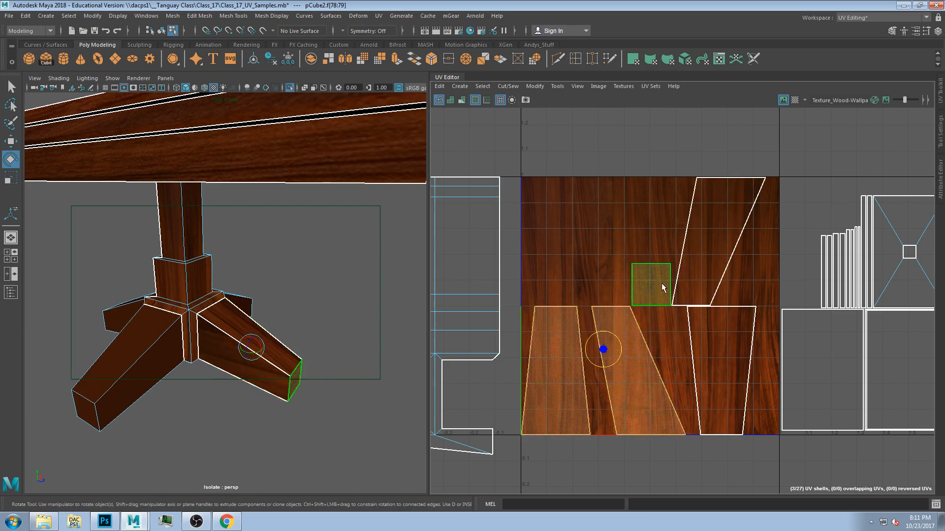
shift+click(703, 274)
shift+click(715, 360)
mouse_move(657, 317)
mouse_down()
mouse_move(637, 340)
mouse_move(668, 305)
mouse_move(678, 263)
mouse_move(654, 348)
mouse_move(662, 377)
mouse_move(674, 360)
mouse_move(672, 317)
mouse_up()
click(276, 301)
Move the leg's small square end shell up and left, and shift its top-face shell slightly right and below the texture tile
alt+drag(253, 347, 248, 292)
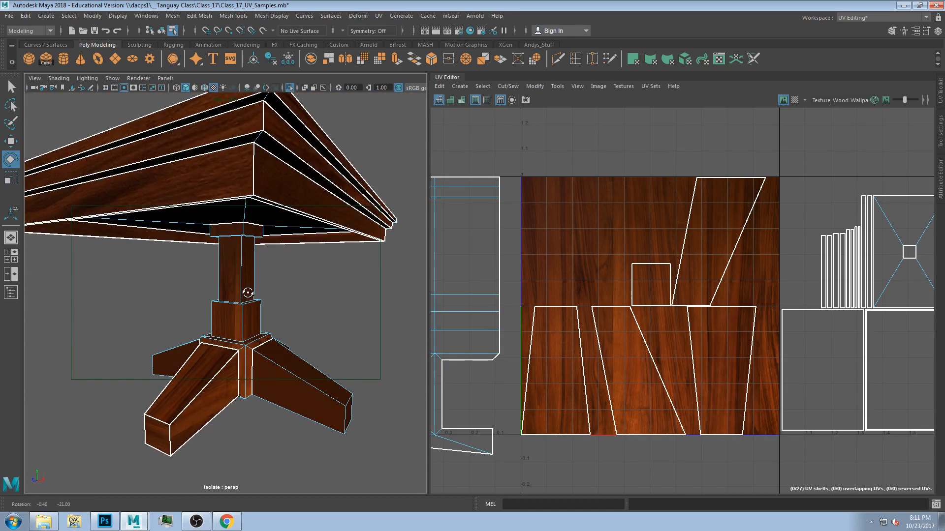
alt+drag(274, 331, 305, 330)
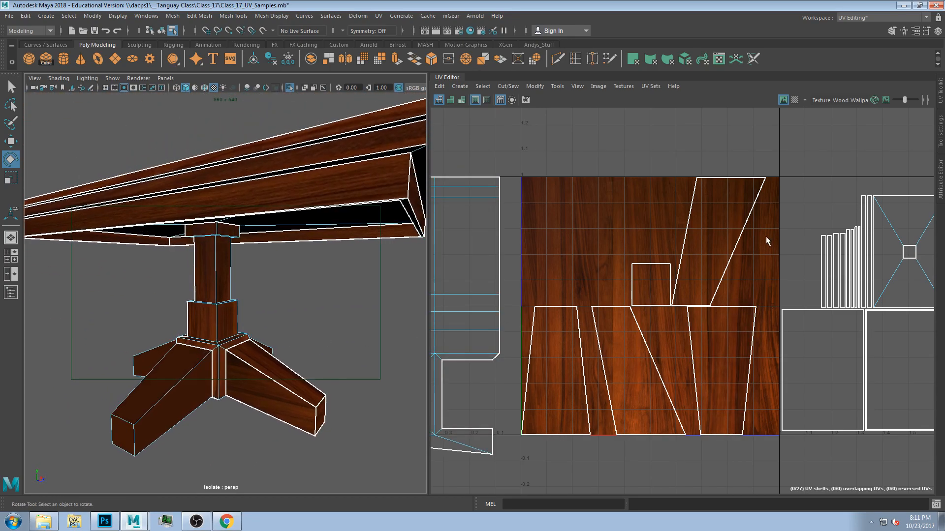
click(647, 273)
key(w)
drag(648, 275, 630, 264)
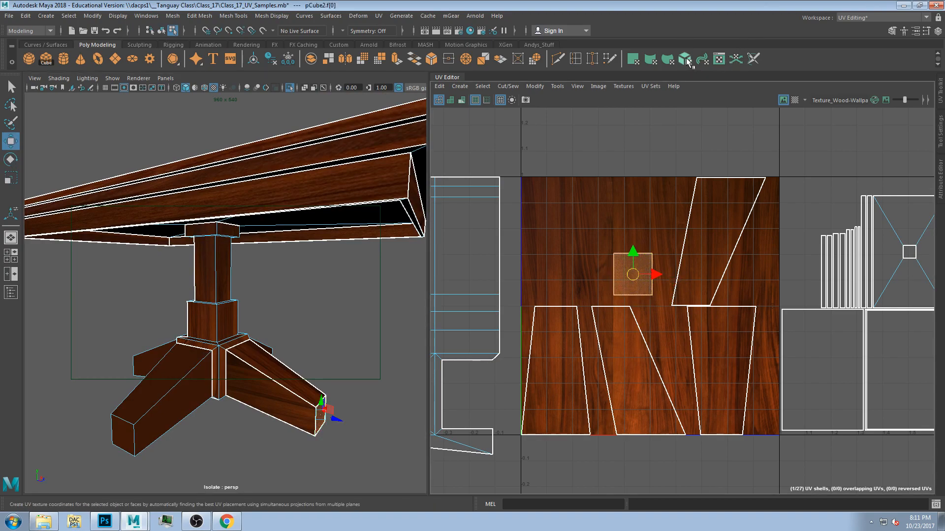
drag(638, 282, 624, 265)
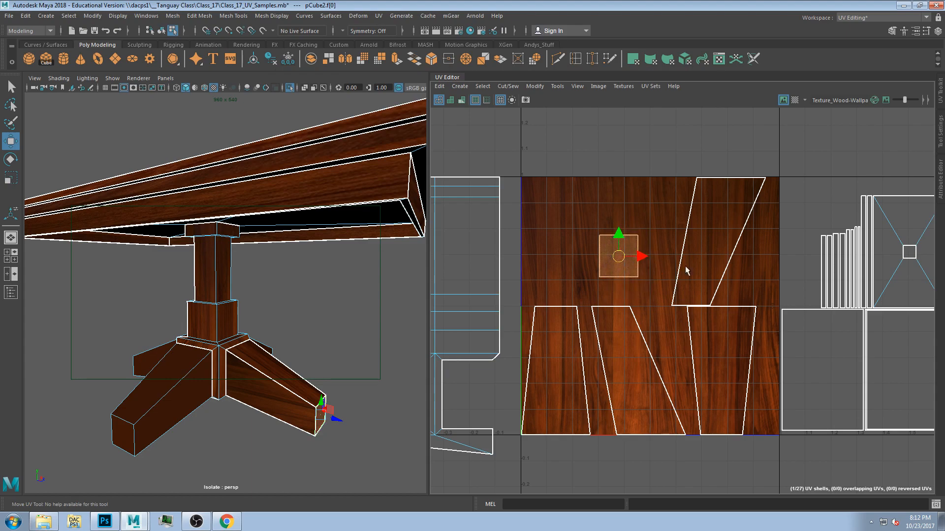
click(681, 268)
click(719, 355)
drag(721, 370, 730, 386)
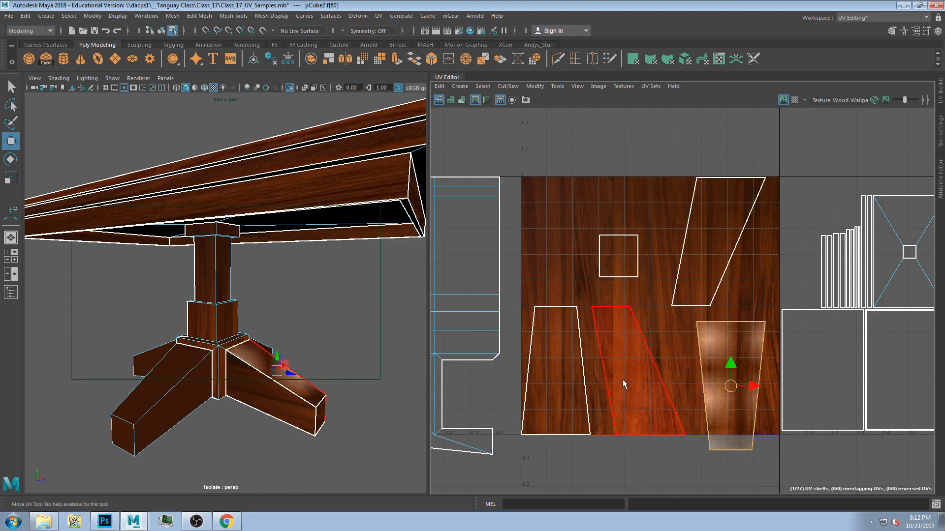
Nudge the leg's slanted side-face UV shell slightly upward over the wood texture to adjust the grain on that face
click(624, 385)
click(544, 384)
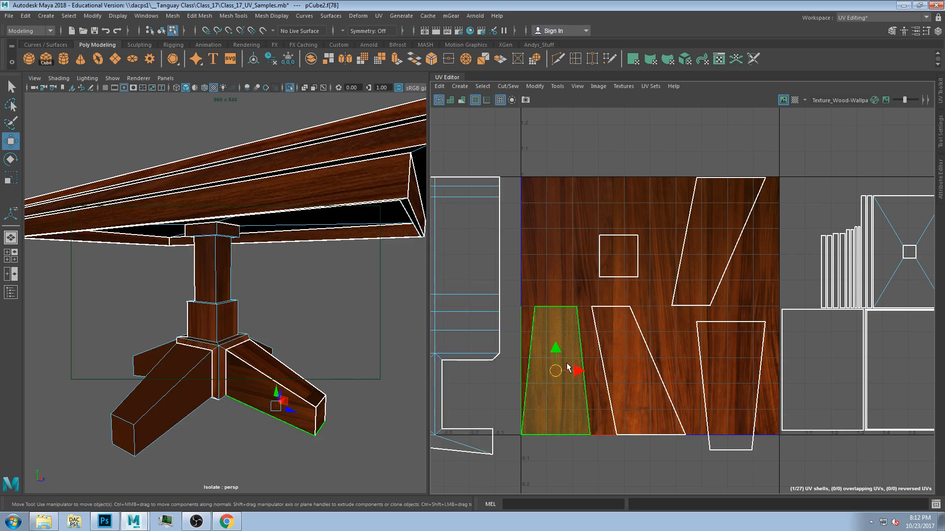
scroll(561, 345, up, 4)
click(637, 351)
scroll(314, 388, up, 4)
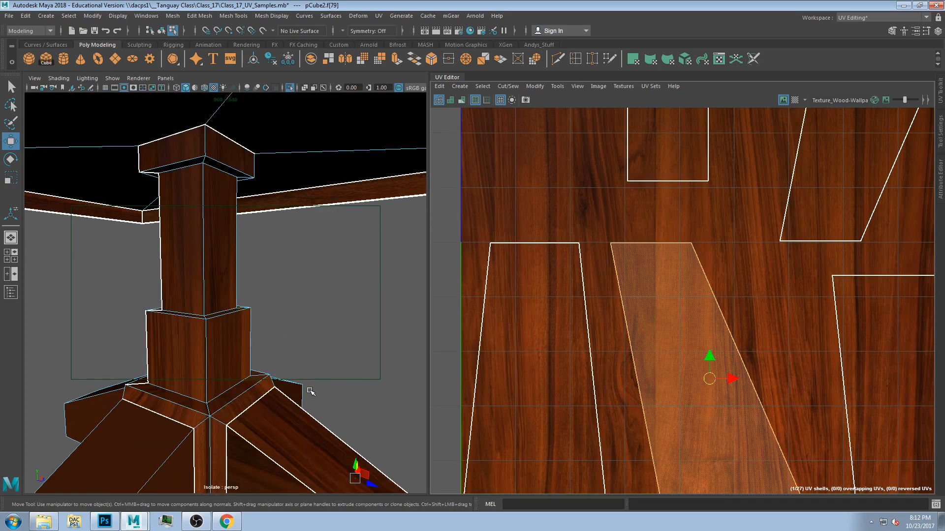
alt+middle_drag(314, 388, 274, 265)
alt+drag(274, 266, 164, 323)
scroll(164, 323, up, 3)
key(f)
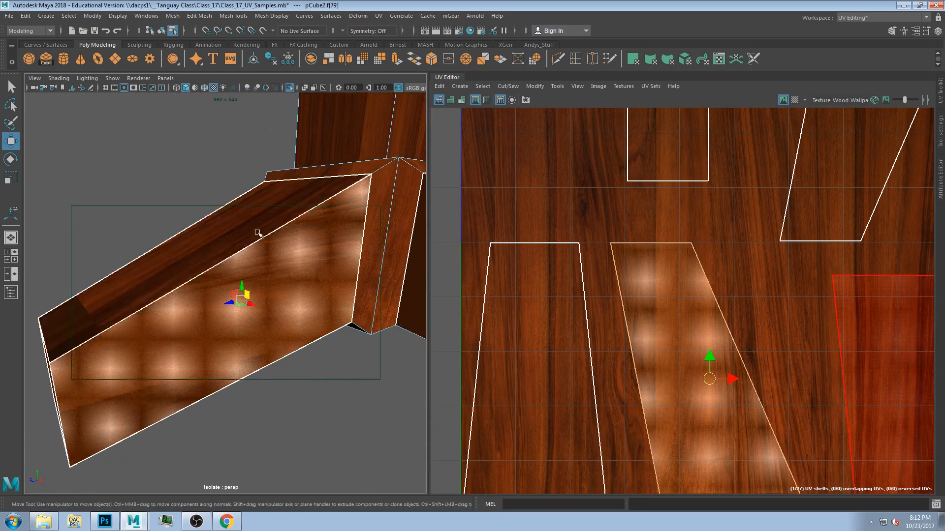
scroll(265, 254, up, 3)
mouse_move(710, 388)
mouse_down()
mouse_move(719, 386)
mouse_move(681, 382)
mouse_move(716, 388)
mouse_move(693, 355)
mouse_move(709, 371)
mouse_up()
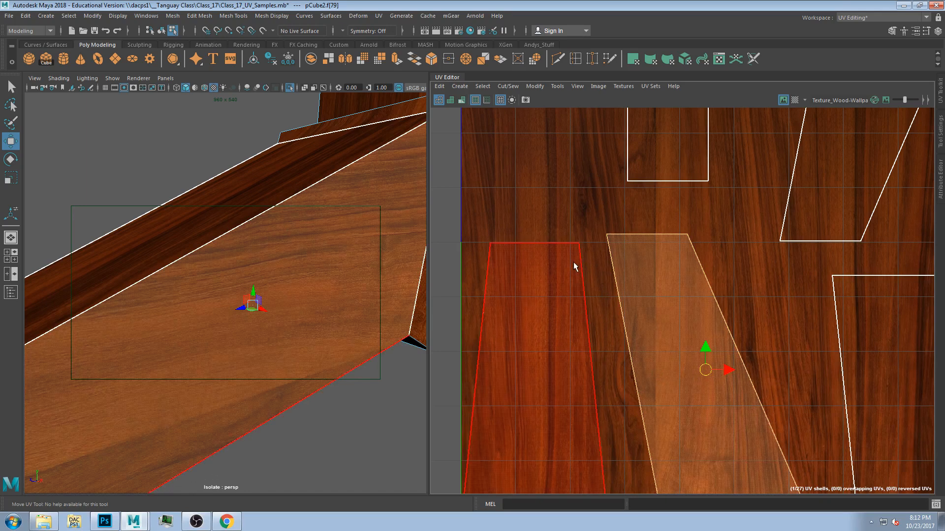
Reposition the leg's top-face UV shell inside the texture tile, just right of the slanted side-face shell
click(256, 186)
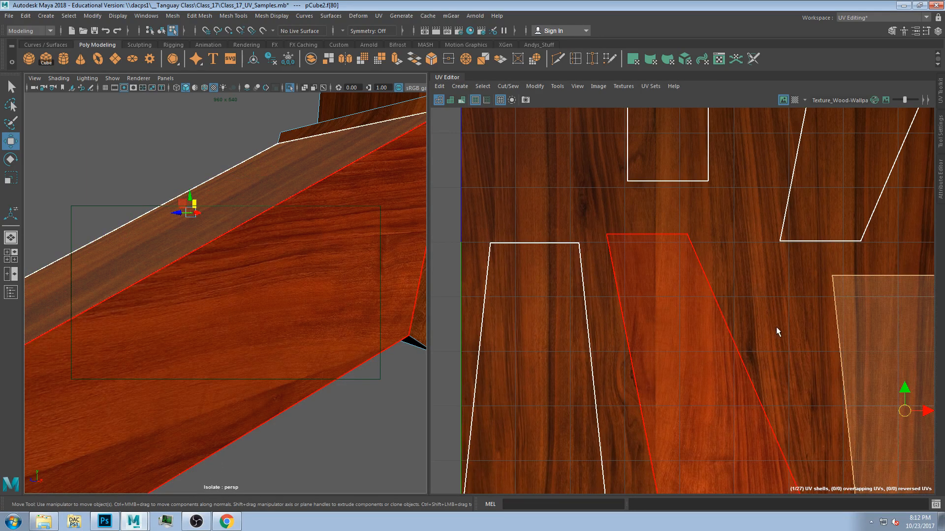
key(f)
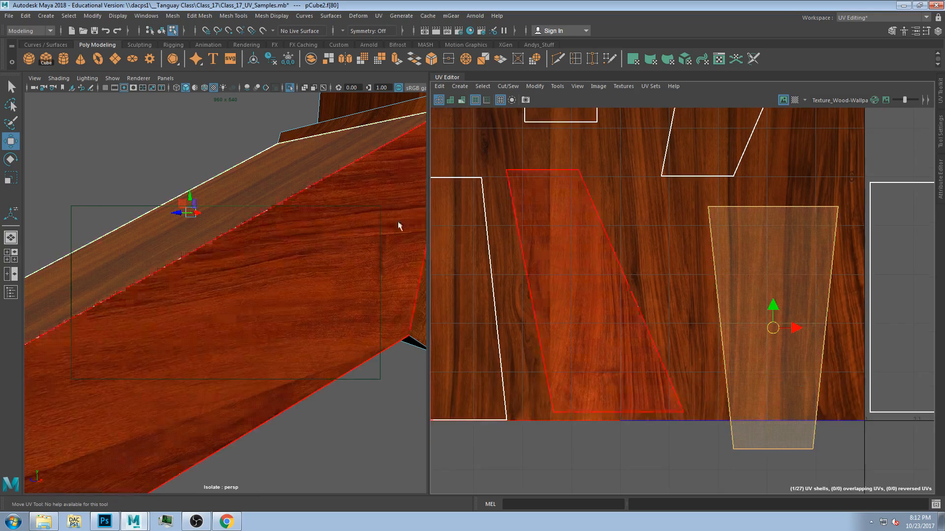
key(f)
drag(771, 327, 726, 306)
scroll(726, 306, down, 1)
scroll(742, 306, down, 1)
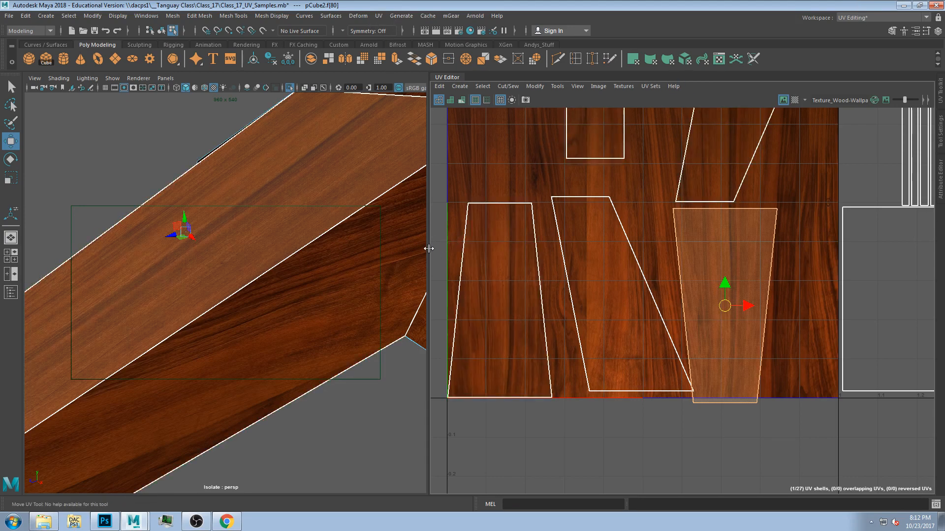
scroll(402, 215, down, 3)
drag(718, 313, 692, 293)
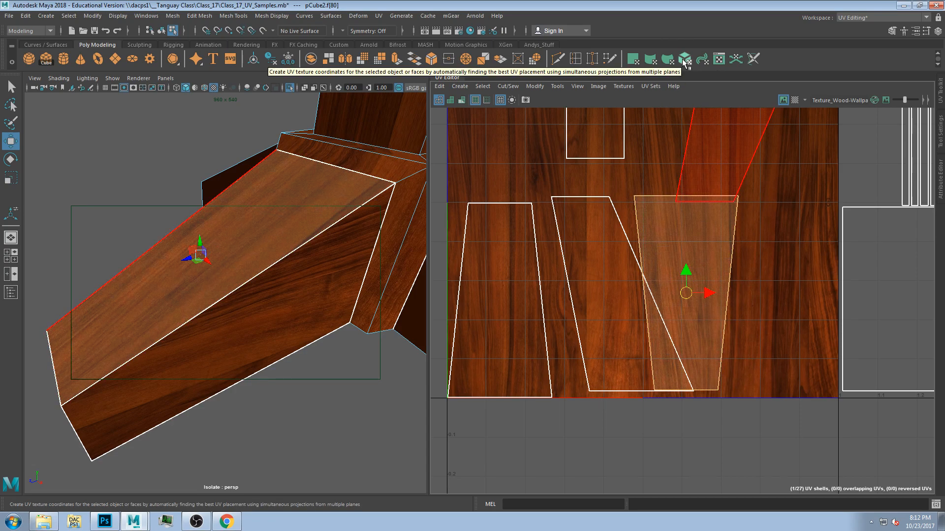
drag(697, 296, 738, 299)
Inspect the wood grain on the legs of the table base from several angles
alt+drag(327, 279, 238, 270)
scroll(238, 271, down, 5)
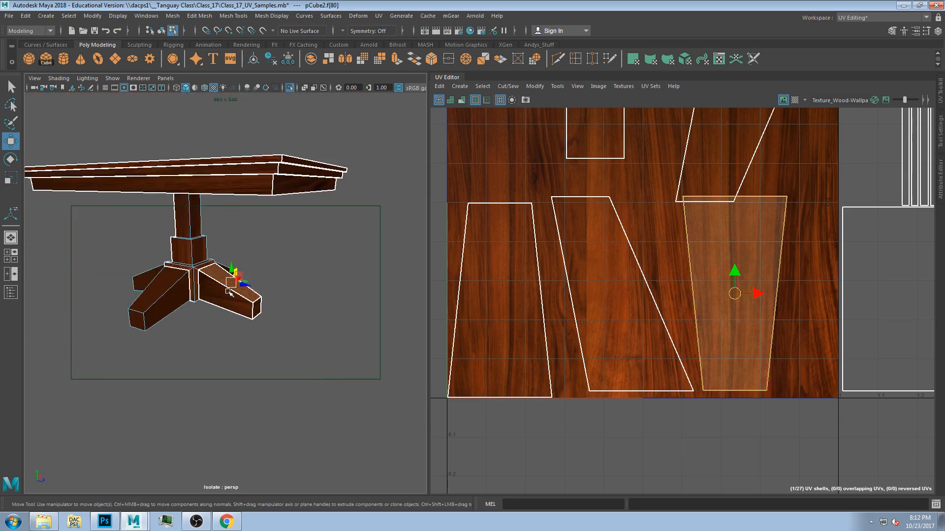
scroll(230, 291, up, 4)
click(120, 310)
alt+drag(121, 310, 276, 289)
alt+drag(346, 358, 257, 308)
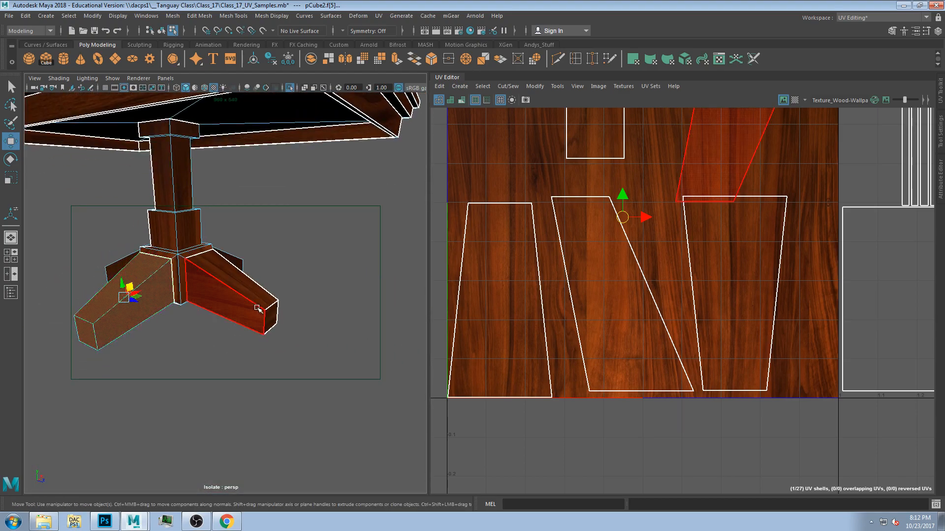
scroll(257, 305, up, 3)
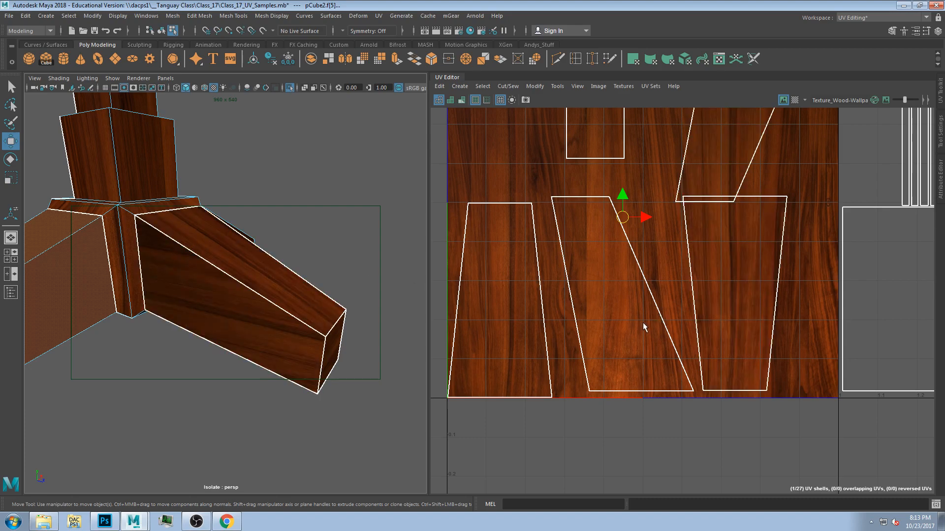
scroll(642, 323, down, 1)
Reapply the UV Editing workspace and show the UV Toolkit beside the UV Editor
click(865, 20)
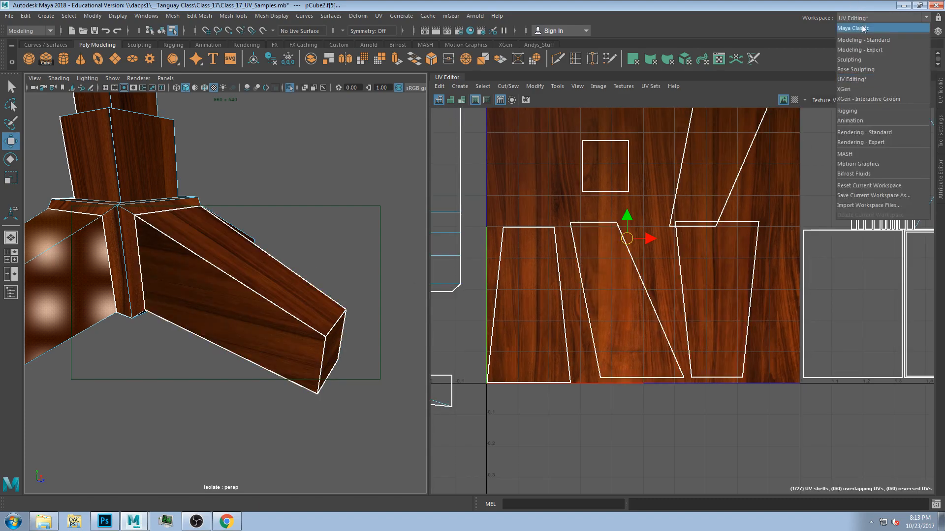
click(861, 80)
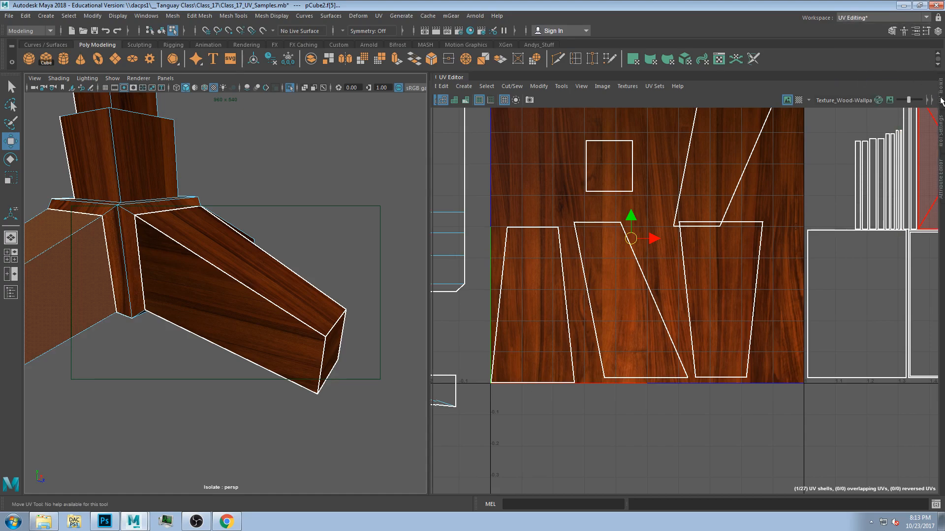
click(941, 99)
click(869, 17)
click(831, 28)
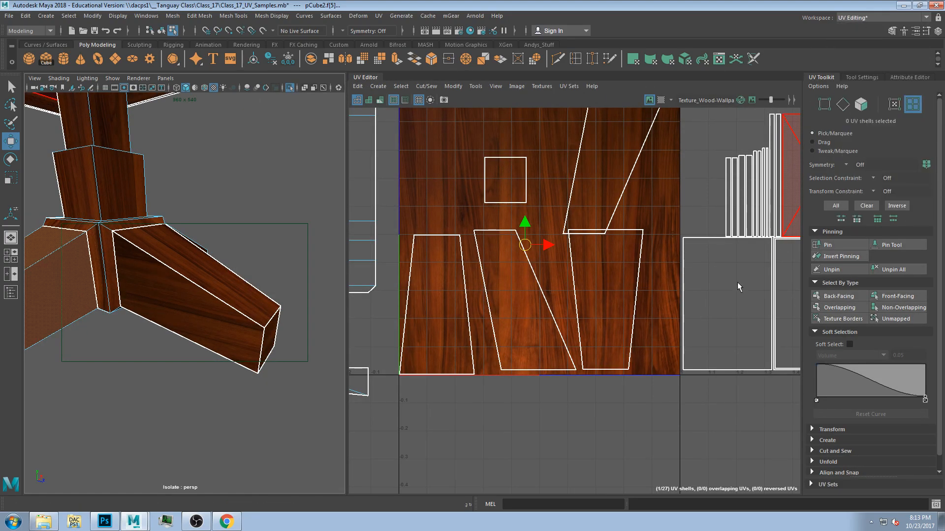
Collapse the Soft Selection, Select By Type and Pinning sections of the UV Toolkit and expand Cut and Sew
click(815, 332)
click(815, 283)
click(814, 231)
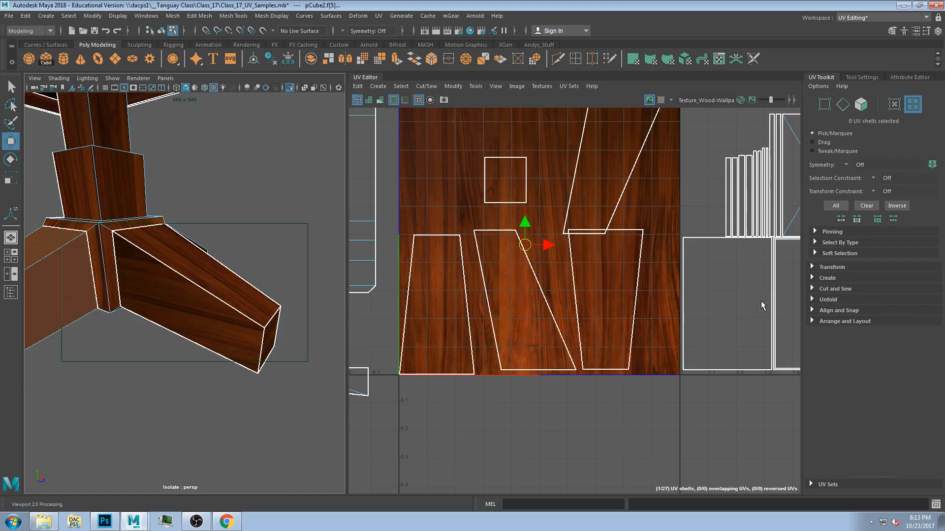
click(812, 289)
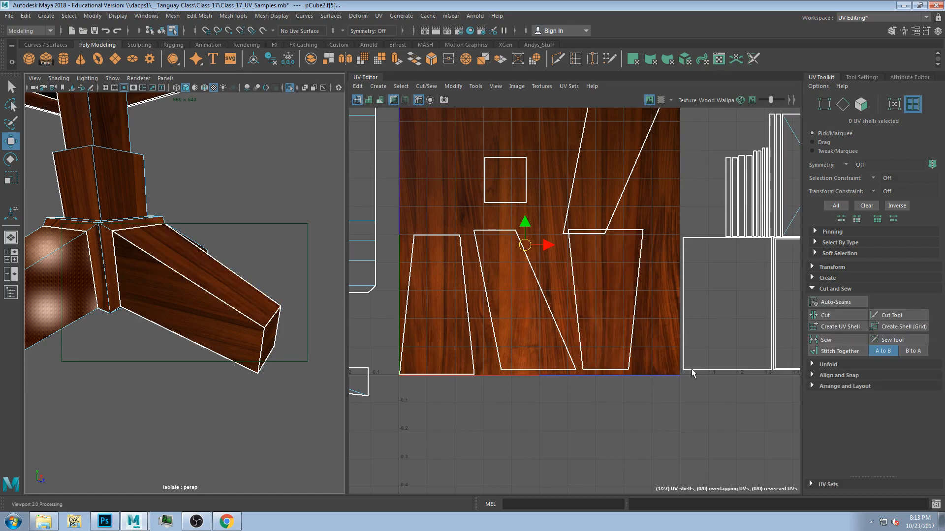
Try sewing and stitching the leg's slanted side-face shell to the top-face shell along their shared edge
scroll(580, 285, down, 1)
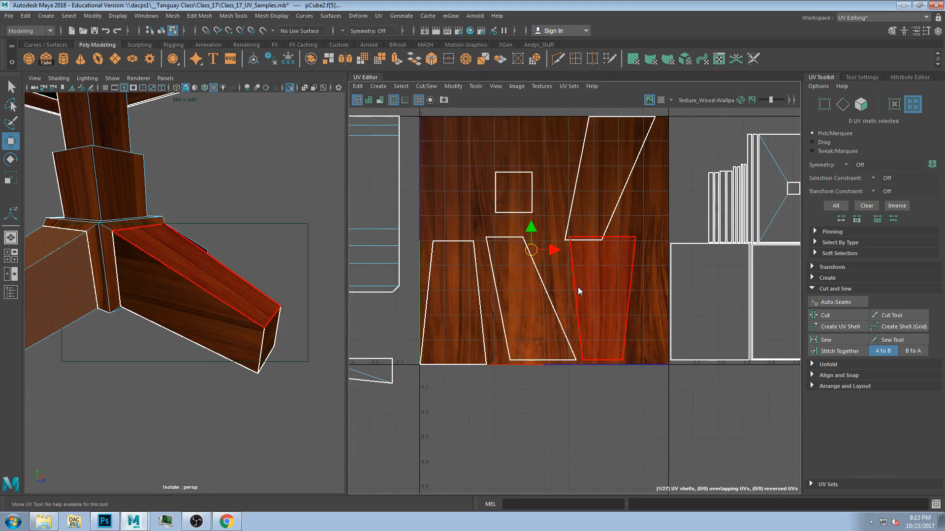
key(F10)
click(569, 290)
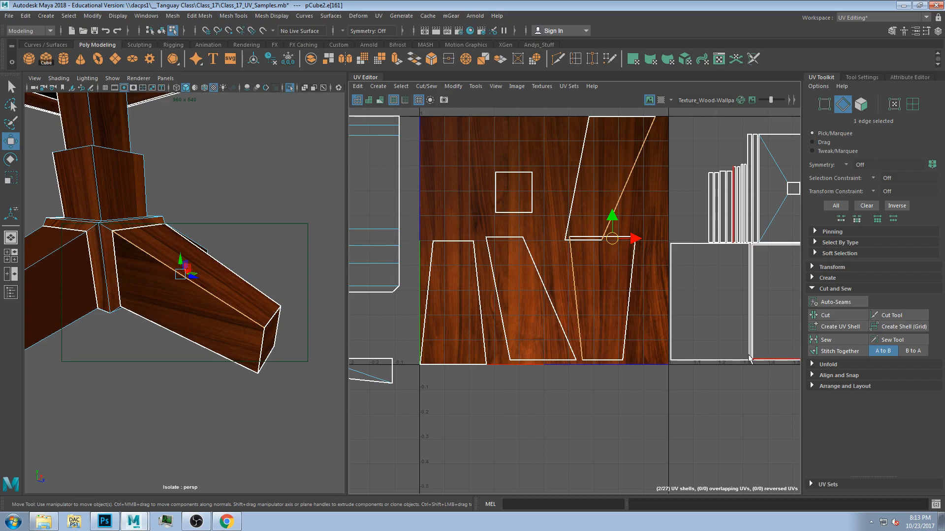
click(833, 339)
key(ctrl+z)
click(837, 350)
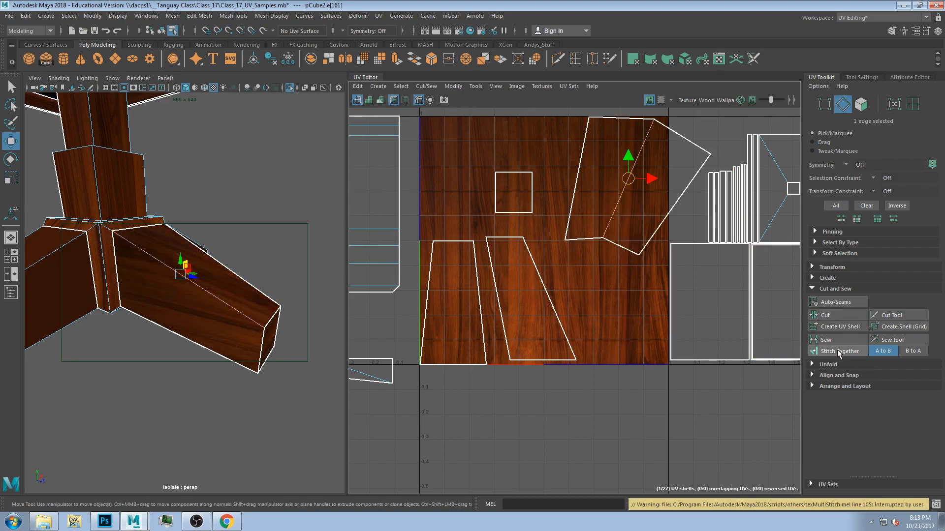
click(837, 350)
scroll(581, 256, down, 1)
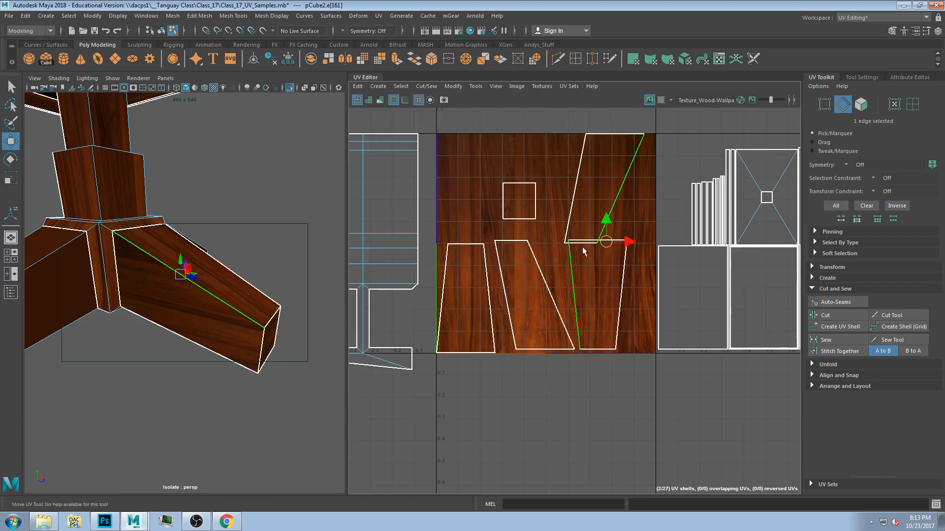
Spread the leg's shells apart: square end cap in the tile's upper-left corner, slanted side face at upper middle, top face up beside it
key(F11)
click(589, 200)
drag(610, 193, 463, 162)
click(518, 201)
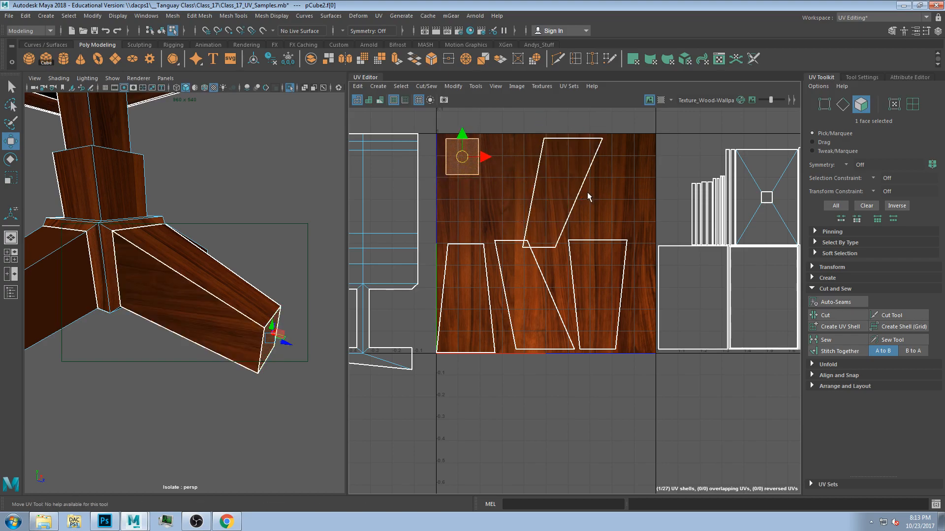
click(553, 211)
drag(560, 194, 568, 183)
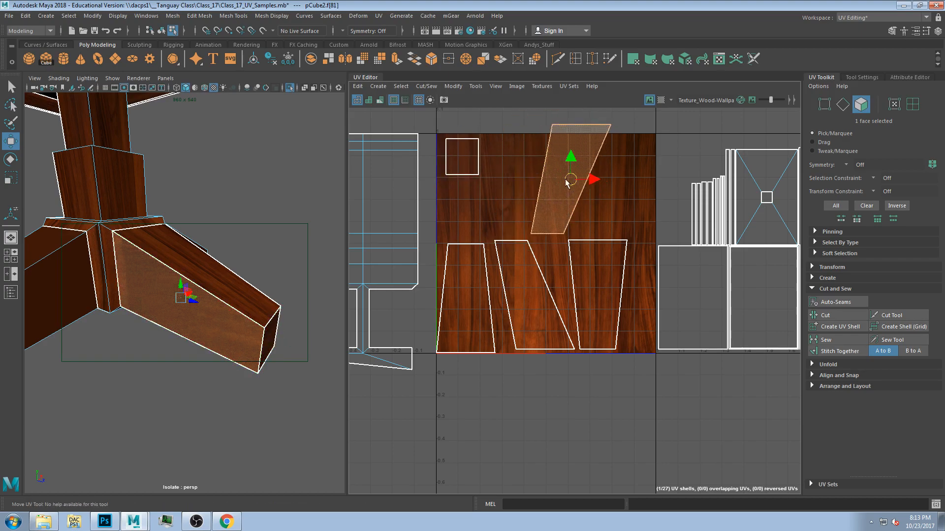
click(599, 293)
drag(599, 293, 619, 231)
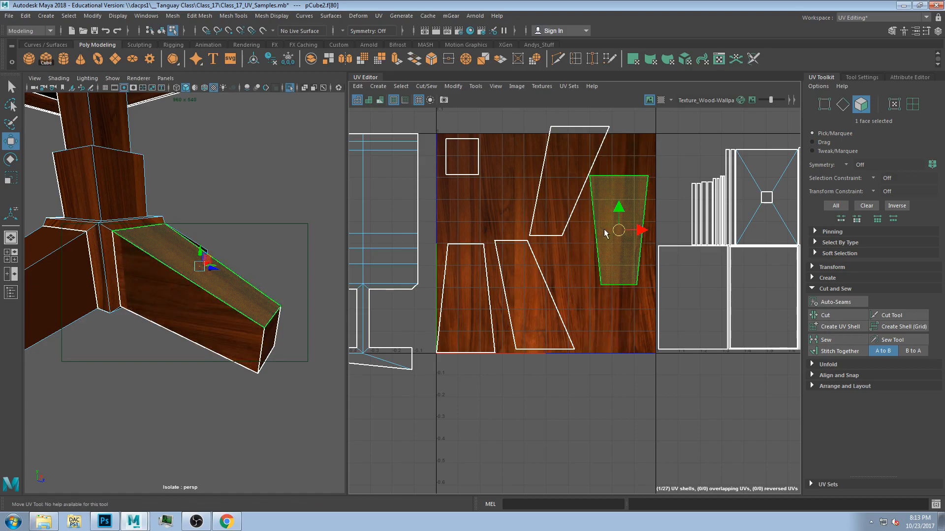
Stitch the slanted side-face shell to the leg's top-face shell along their shared edge, A to B
key(F10)
click(590, 204)
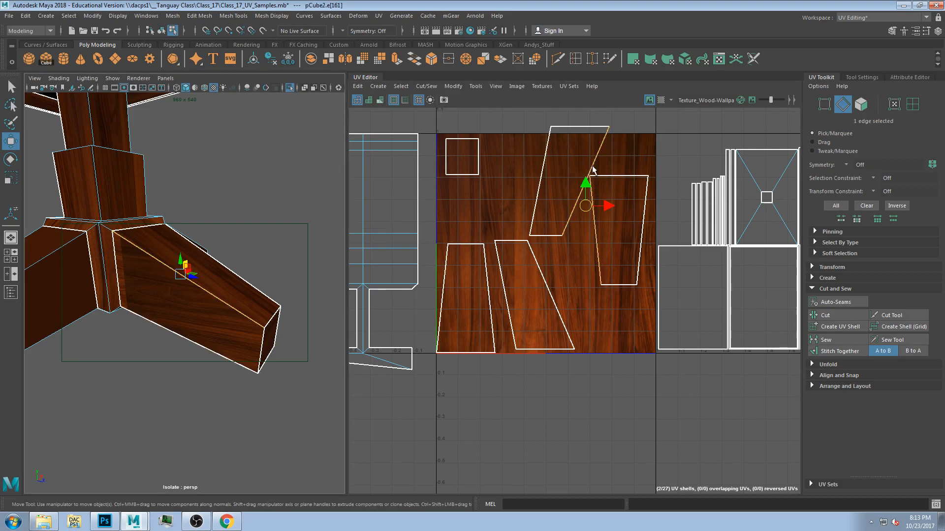
key(F11)
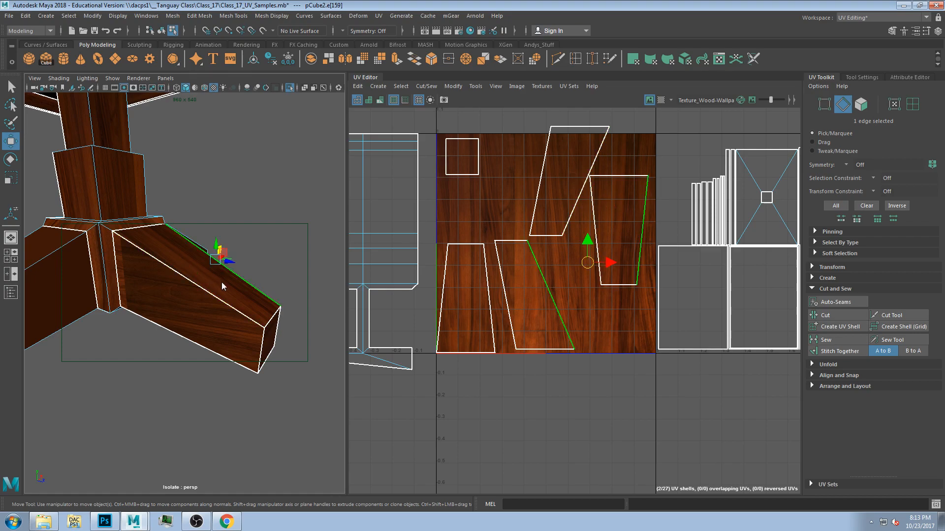
click(217, 277)
click(217, 300)
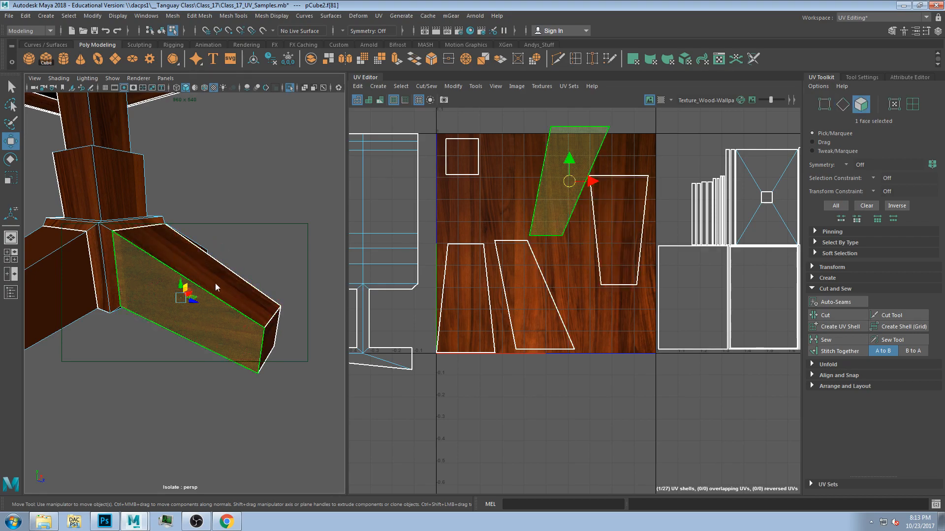
key(F10)
click(197, 284)
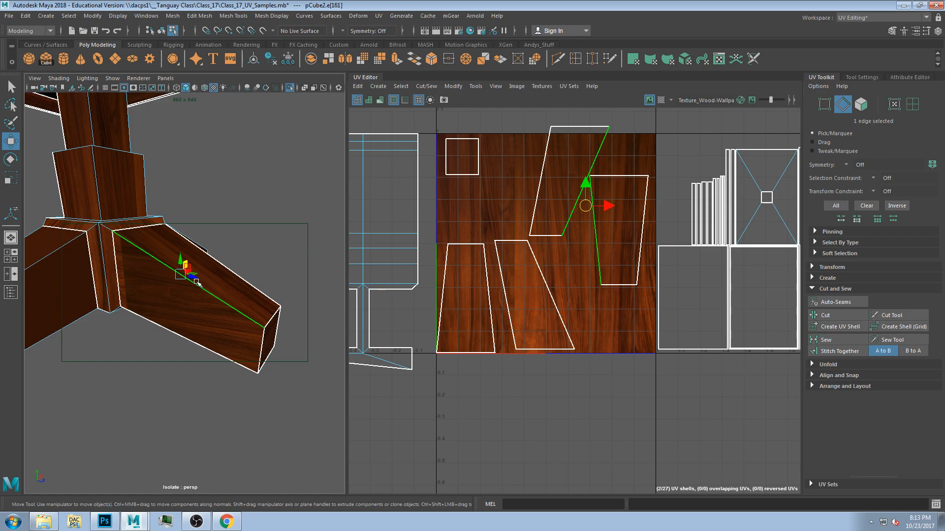
scroll(602, 167, up, 2)
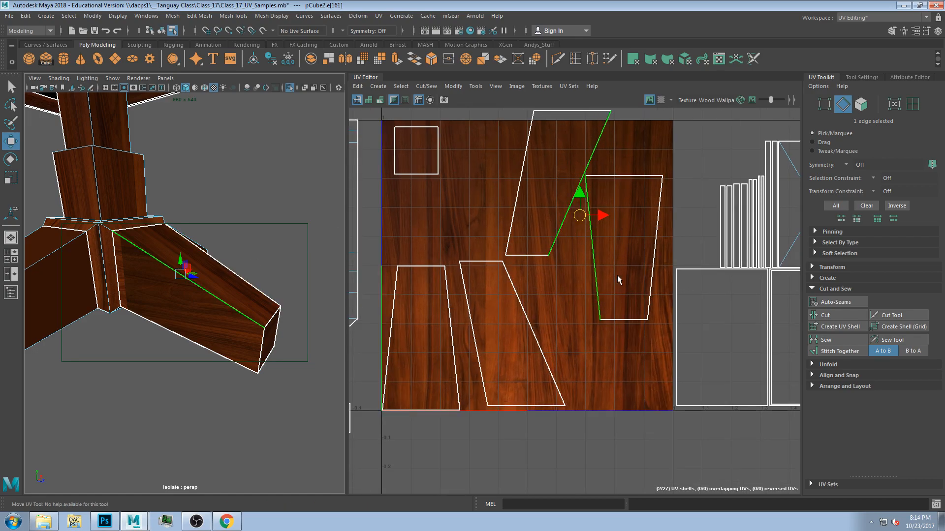
click(840, 352)
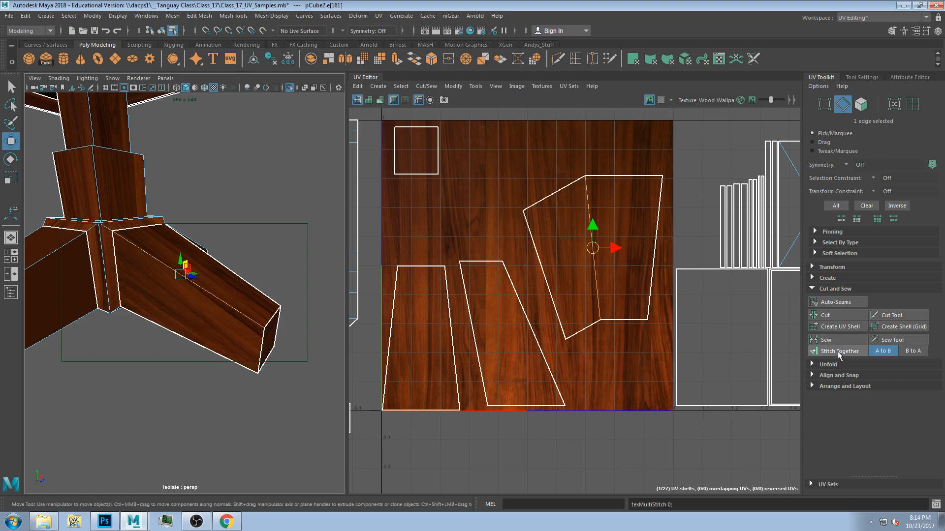
Stitch the two remaining long leg shells onto the joined shell along their shared edges
scroll(212, 308, up, 5)
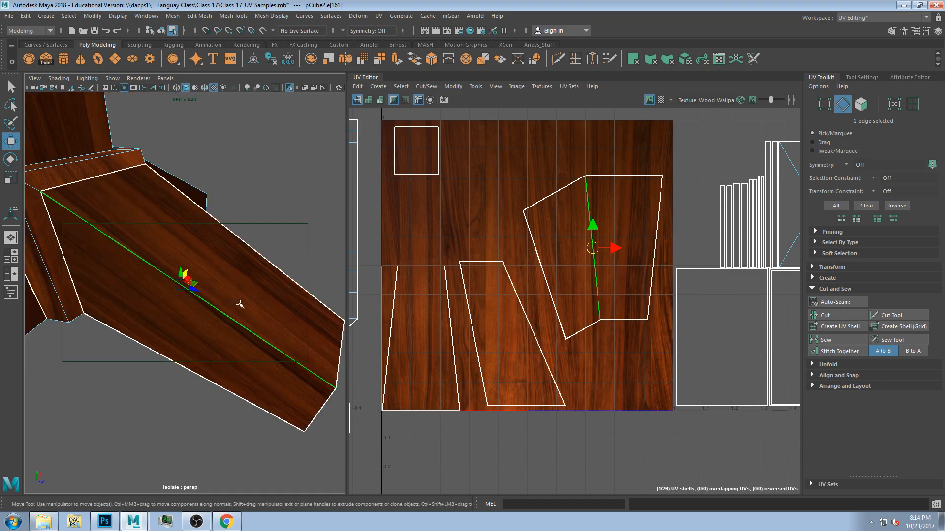
click(554, 307)
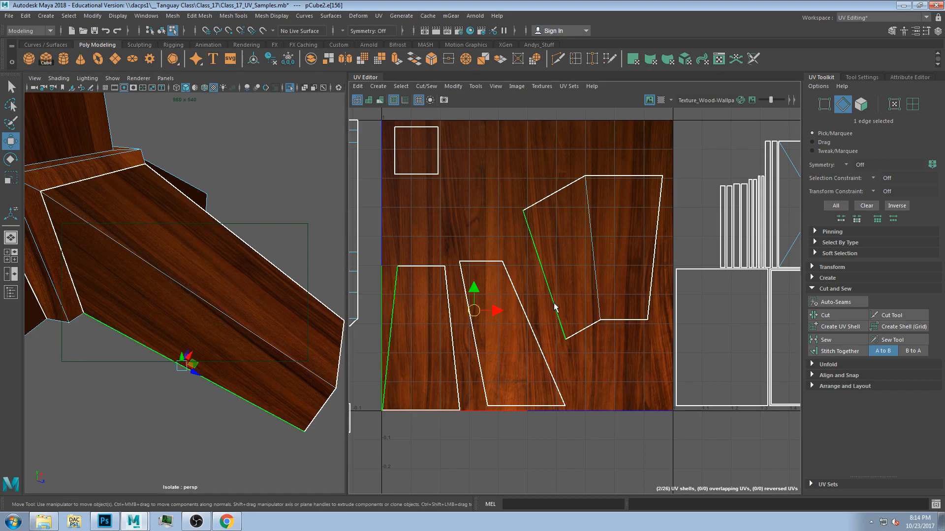
click(839, 351)
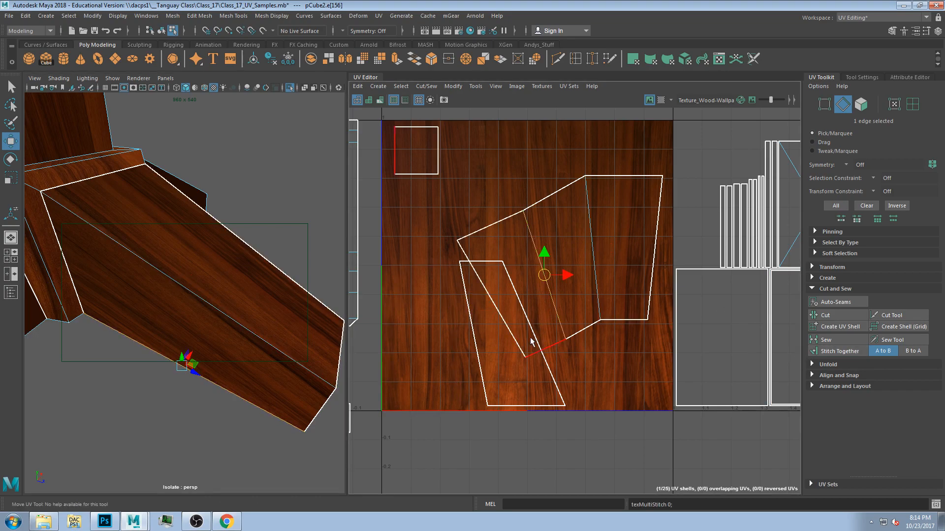
click(475, 341)
click(839, 352)
alt+drag(282, 333, 148, 320)
alt+drag(276, 273, 222, 322)
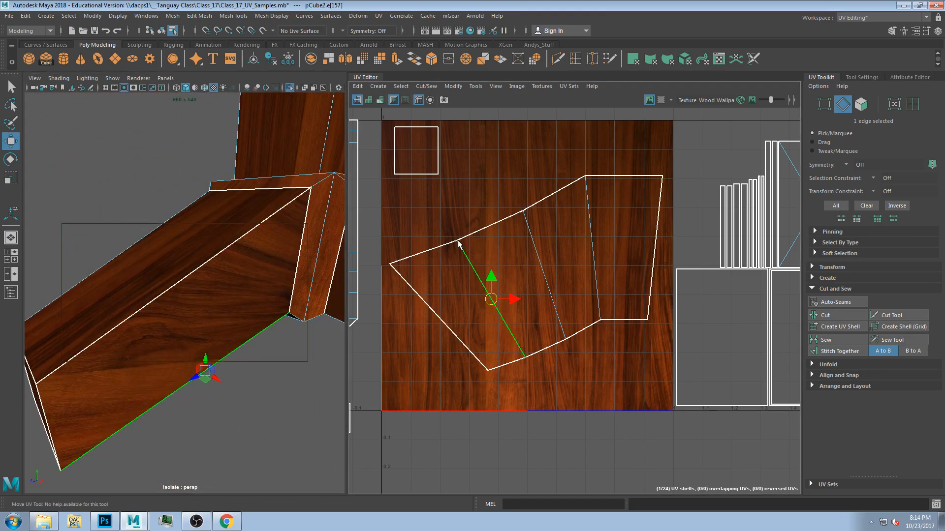
With Tweak/Marquee UV selection, reshape the stitched shell's three leftmost faces into upright, nearly rectangular strips
click(851, 153)
key(F12)
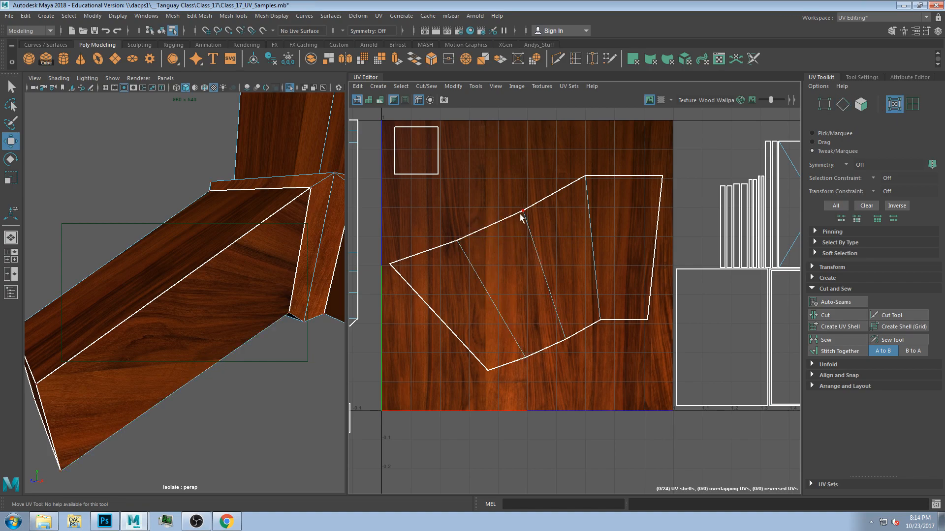
drag(524, 212, 530, 181)
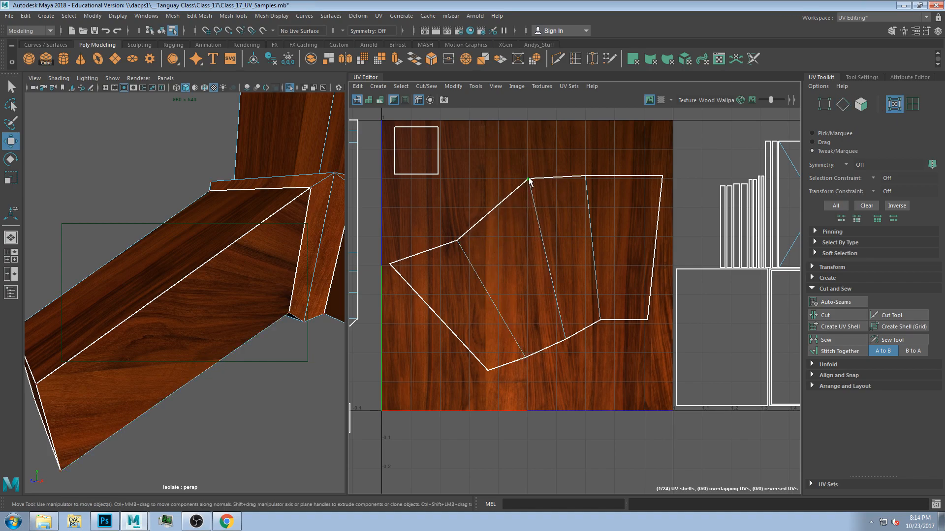
drag(458, 243, 469, 182)
drag(394, 261, 410, 183)
drag(488, 372, 411, 355)
drag(528, 357, 473, 354)
drag(569, 343, 531, 353)
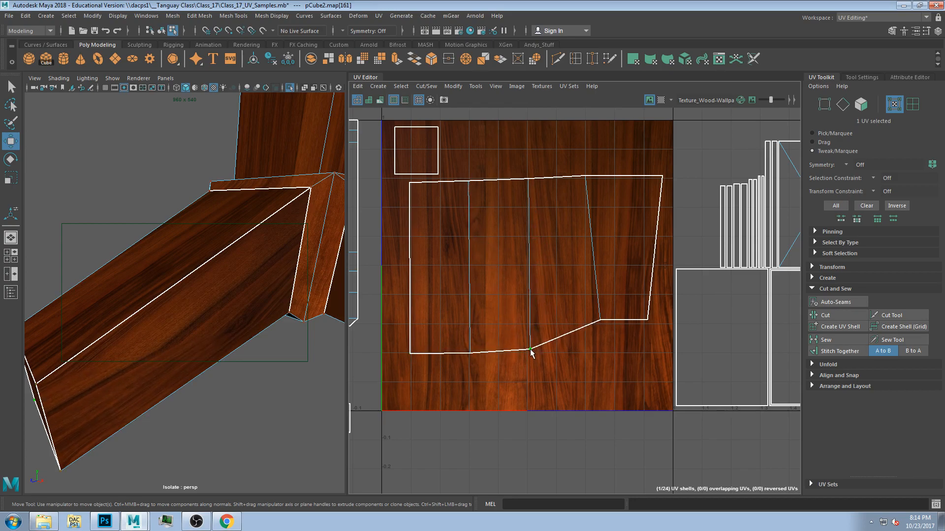
Straighten the rightmost face of the stitched shell by aligning its corner UVs with the neighbouring strips
alt+drag(208, 275, 331, 274)
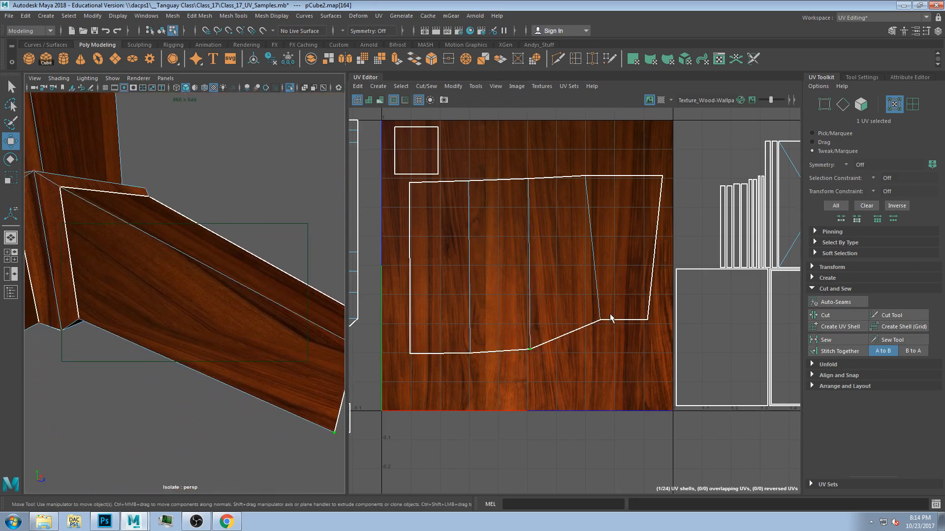
alt+drag(477, 337, 534, 335)
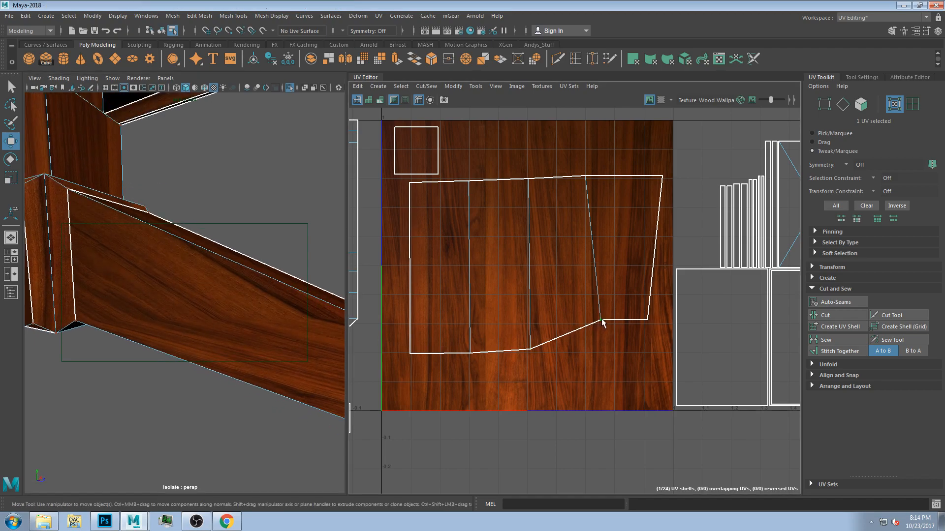
drag(601, 321, 526, 350)
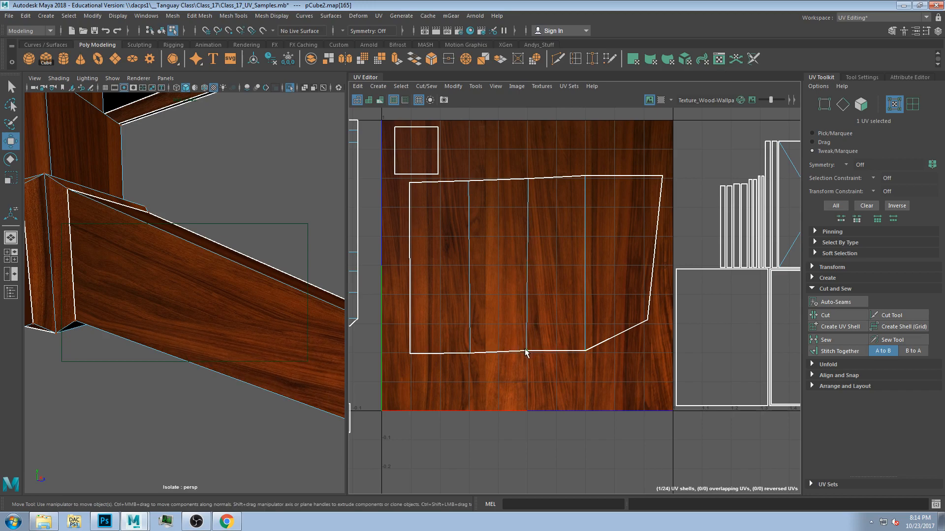
drag(645, 325, 643, 356)
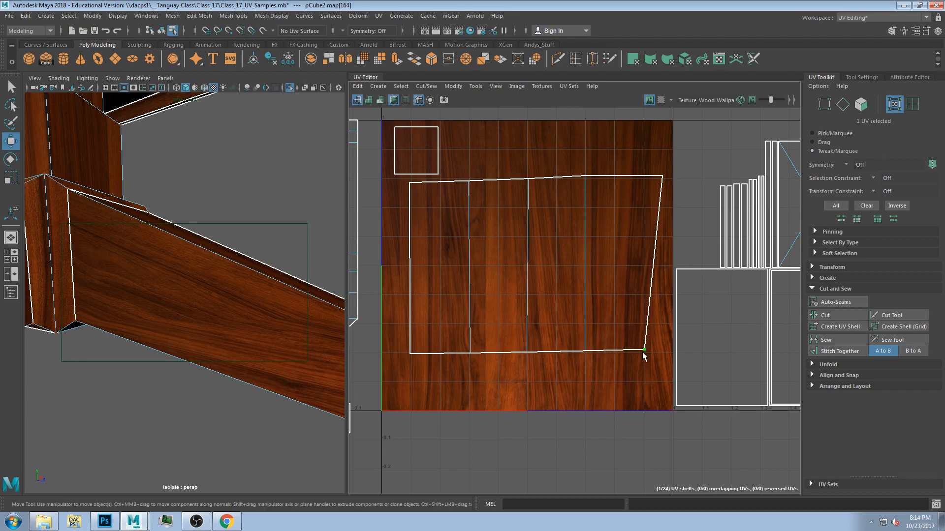
drag(661, 180, 648, 183)
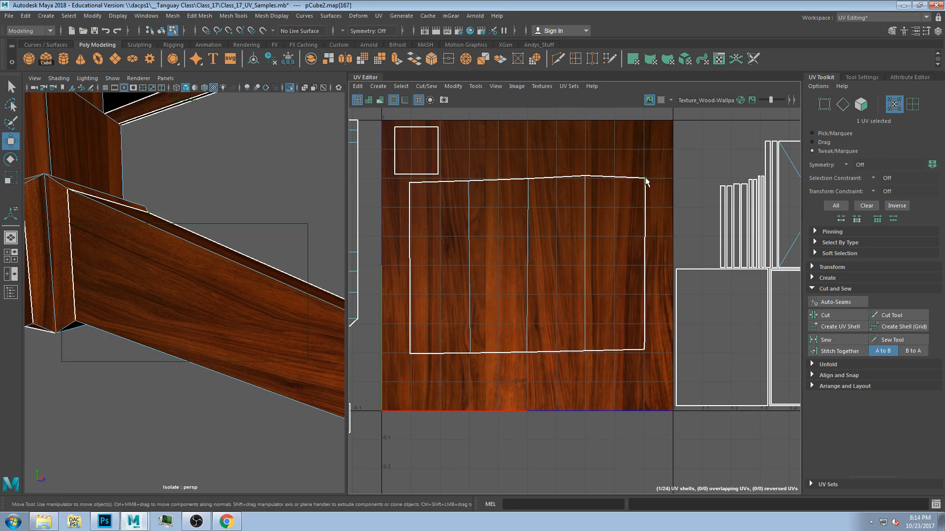
drag(589, 182, 586, 184)
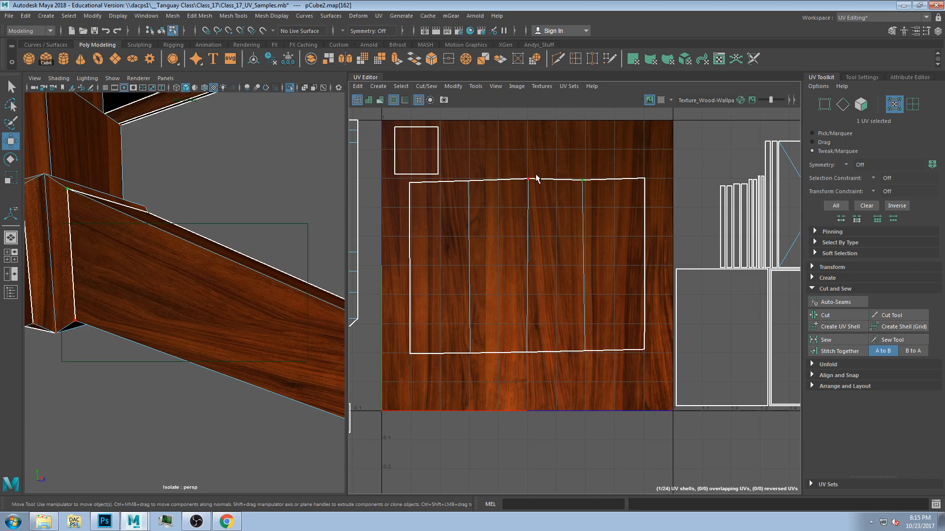
Level the UVs along the stitched shell's upper border and check the grain around the leg
alt+drag(220, 280, 193, 290)
alt+drag(274, 338, 193, 335)
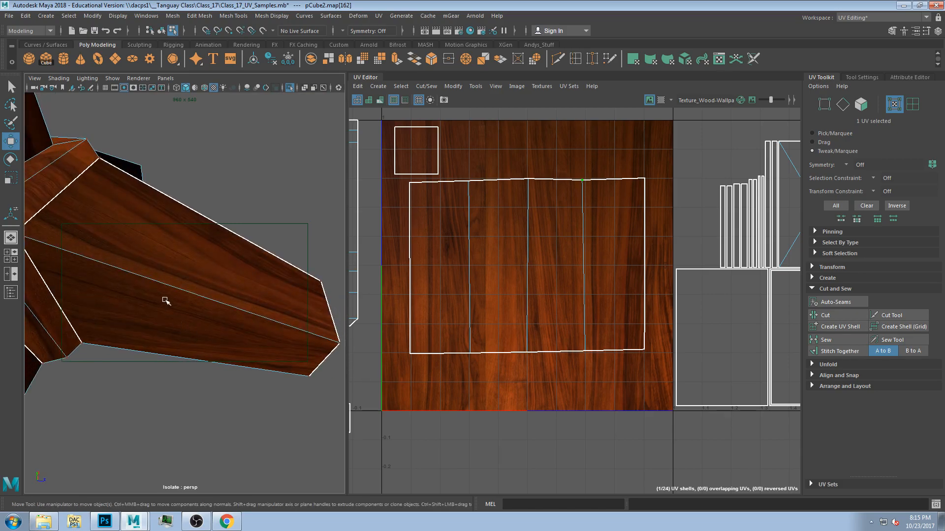
scroll(166, 301, up, 3)
alt+drag(219, 291, 209, 316)
alt+drag(270, 371, 341, 308)
click(527, 181)
drag(581, 181, 584, 181)
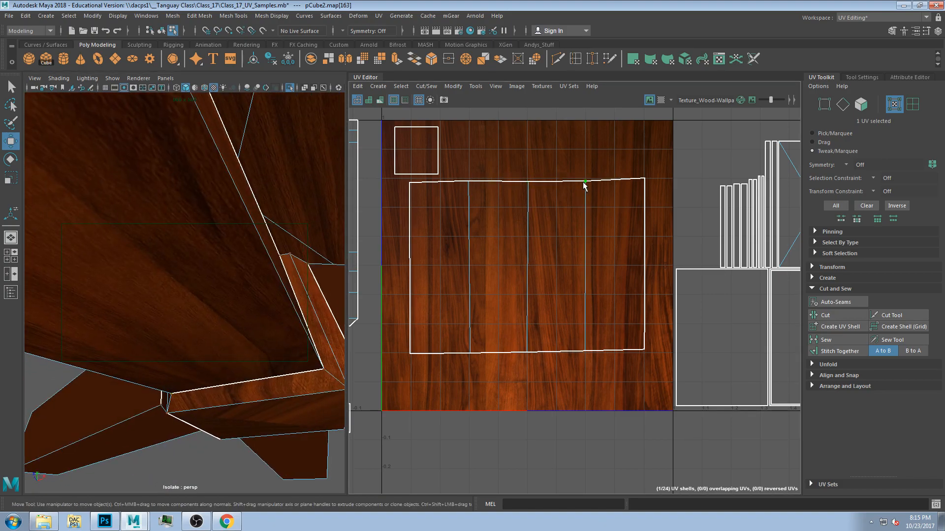
scroll(410, 256, down, 1)
scroll(220, 248, down, 8)
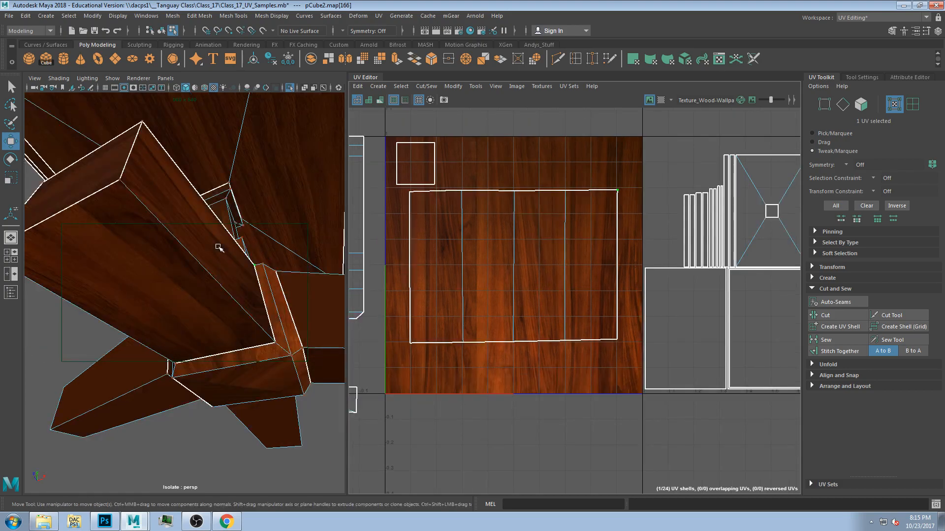
alt+drag(202, 243, 207, 307)
scroll(207, 307, up, 2)
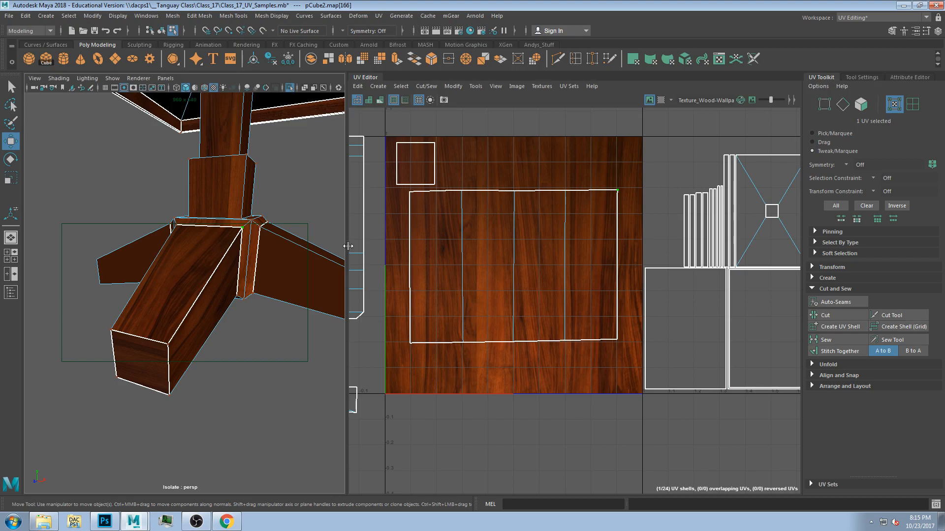
Move the leg's square end-cap shell slightly up and right, across the texture tile's upper border
click(420, 172)
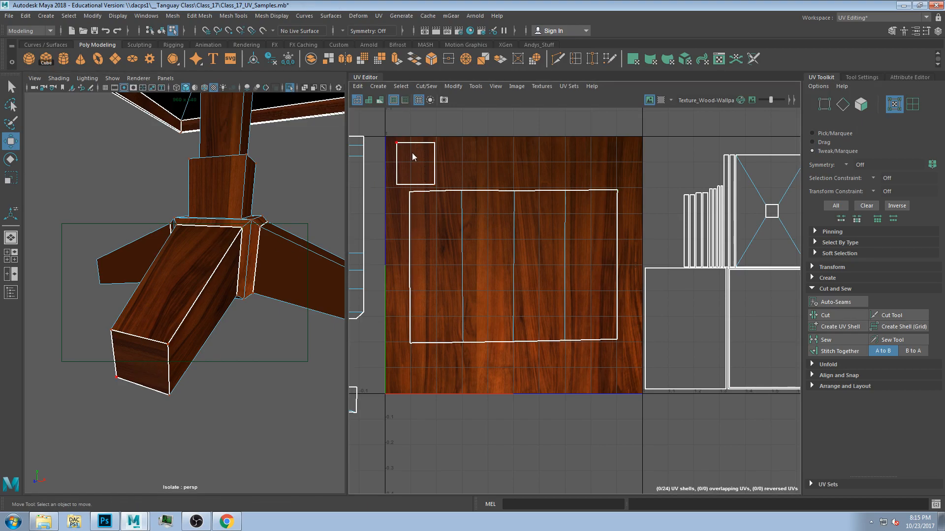
key(F11)
click(418, 175)
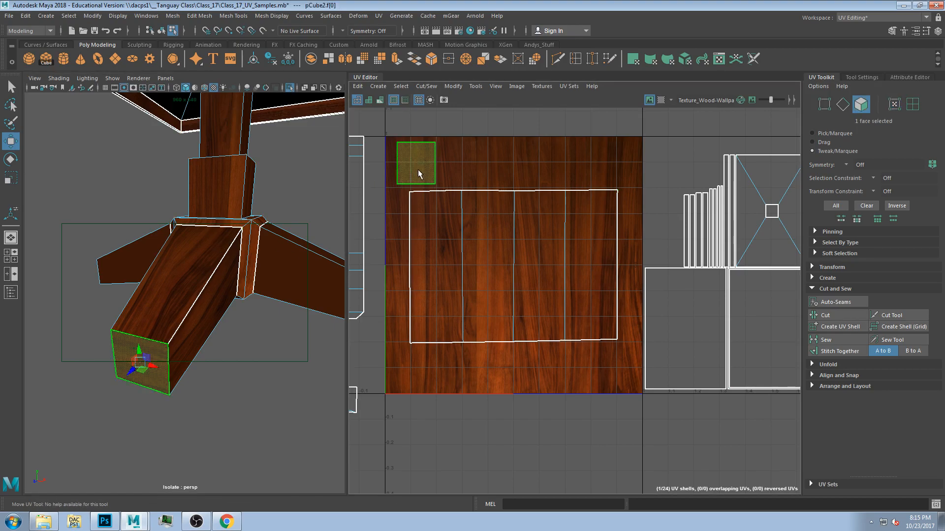
drag(419, 175, 421, 153)
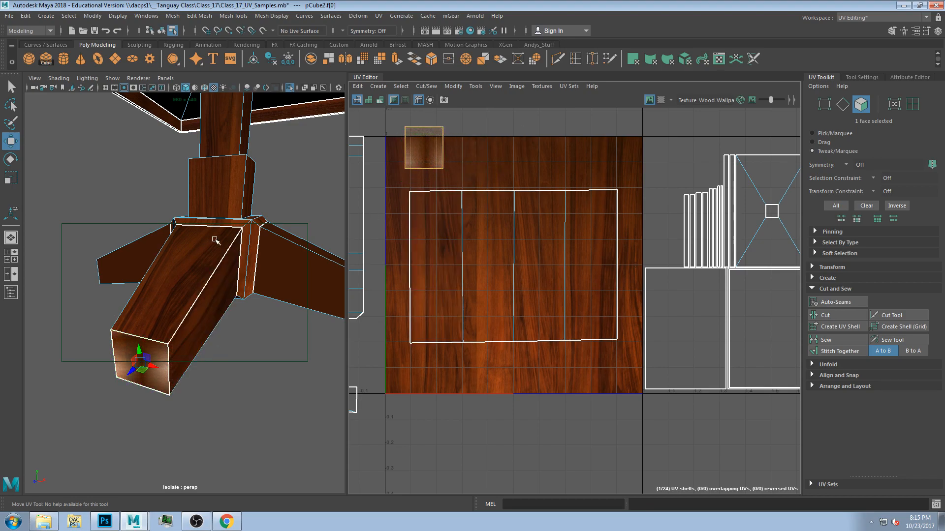
Cut the stitched shell along the edge between its first and second strips from the left
alt+drag(217, 314, 203, 264)
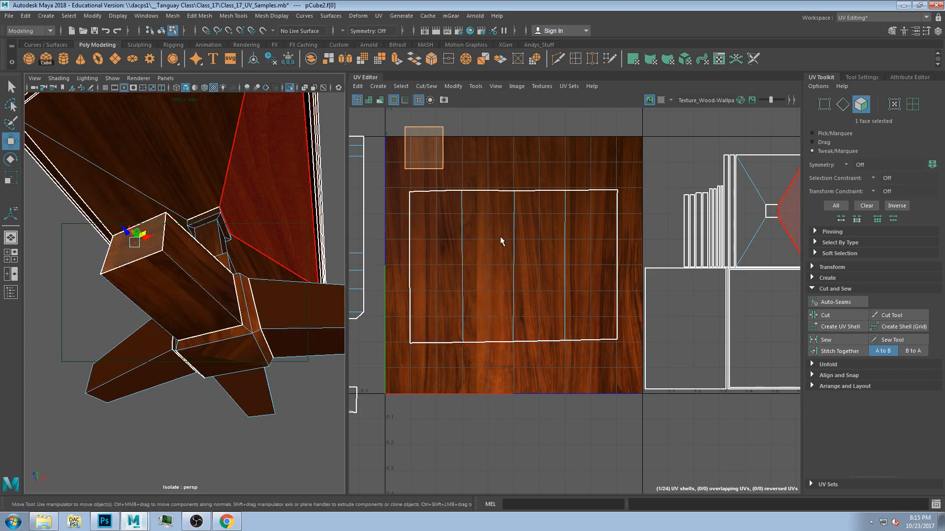
right_drag(501, 258, 492, 205)
click(465, 244)
click(839, 317)
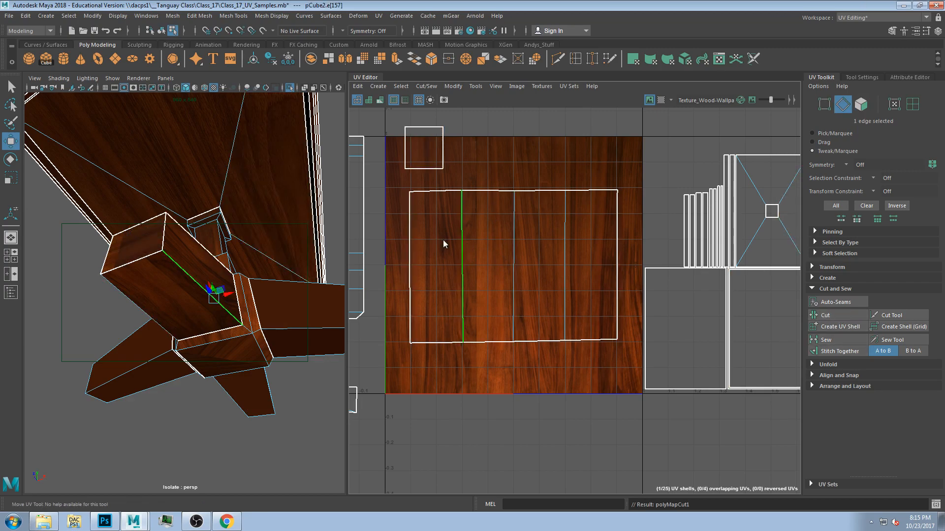
Select the detached leftmost strip of the leg as a UV shell and move it slightly away from the other strips
right_drag(449, 244, 440, 265)
click(445, 266)
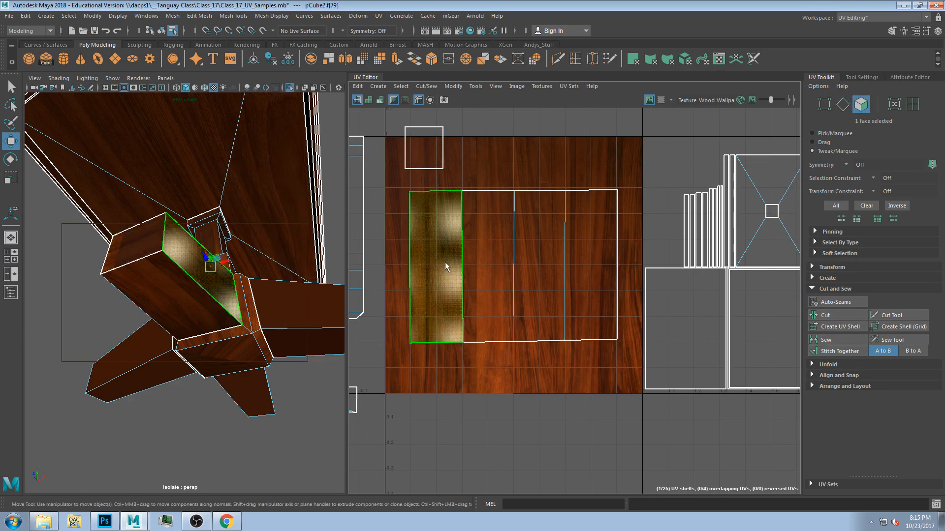
right_drag(430, 255, 440, 258)
click(441, 258)
mouse_move(439, 266)
mouse_down()
mouse_move(431, 274)
mouse_move(430, 260)
mouse_up()
alt+drag(190, 274, 206, 325)
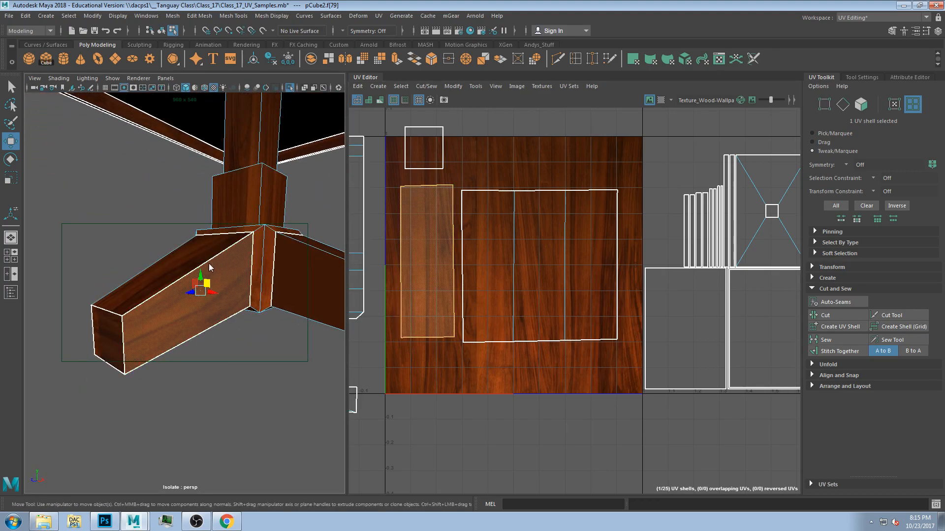
key(F10)
click(220, 333)
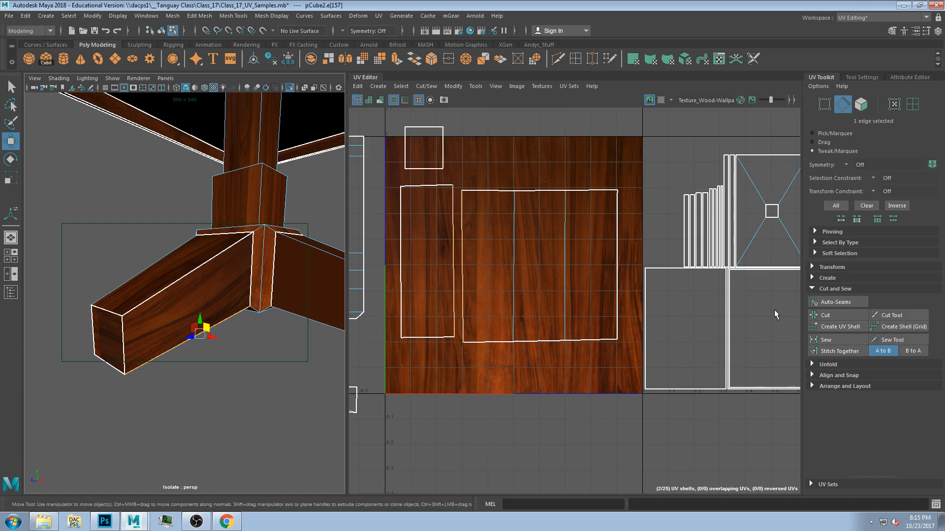
click(837, 350)
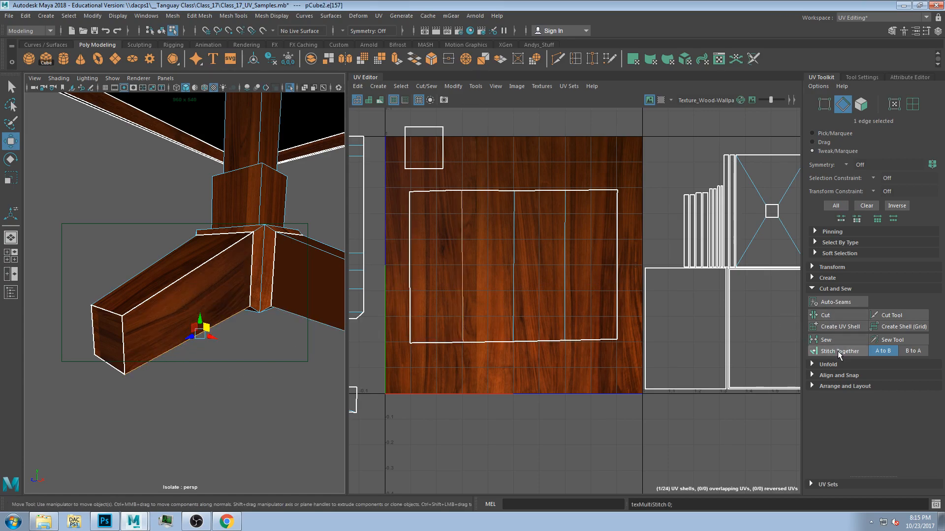
key(ctrl+z)
Stitch the detached strip to the opposite side of the leg shell along the leg's upper long edge
click(175, 280)
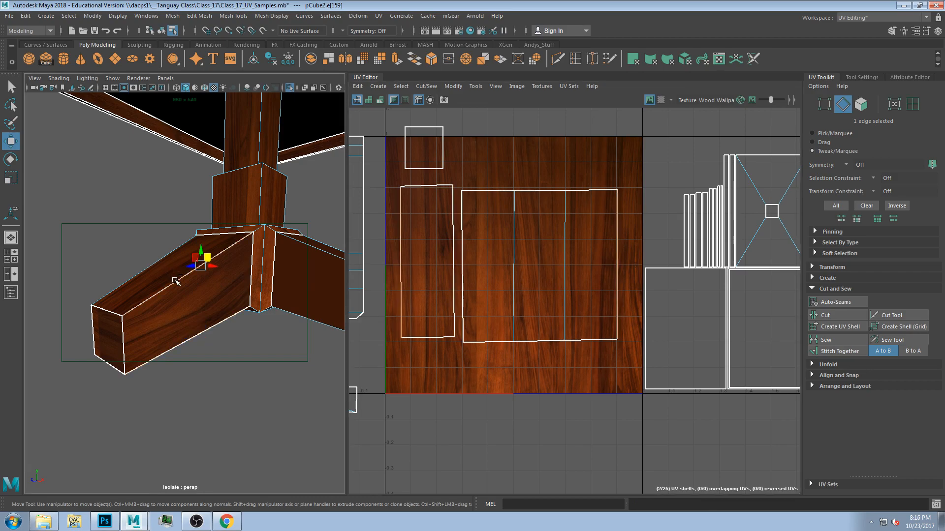
click(838, 351)
alt+drag(173, 305, 197, 314)
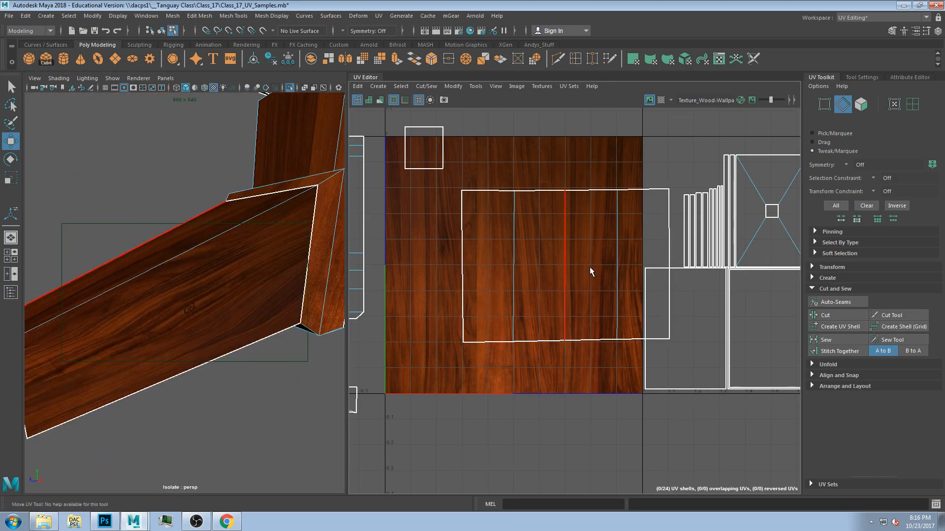
Move the whole stitched leg shell down and left so that it lies fully inside the wood texture tile
right_drag(573, 253, 528, 235)
click(547, 259)
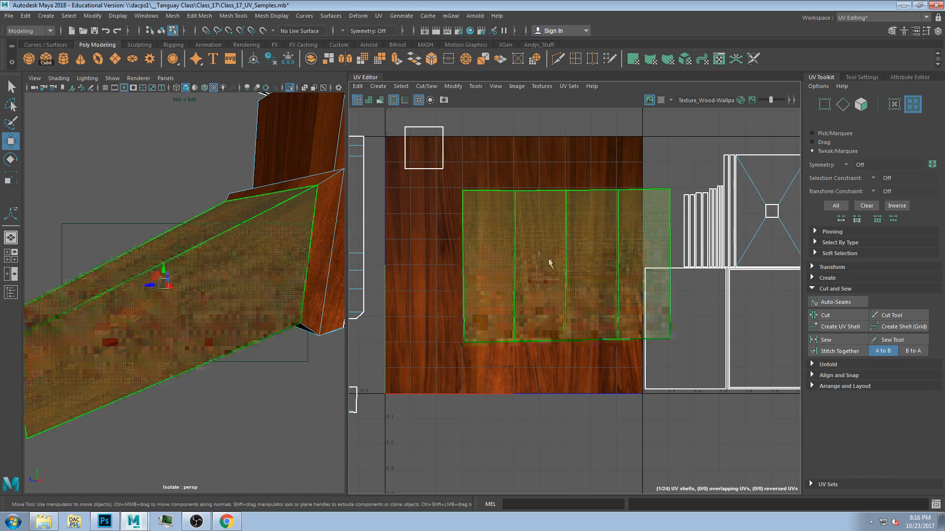
drag(536, 261, 522, 308)
click(826, 134)
click(179, 160)
alt+drag(179, 162, 197, 256)
Move the leg's square end-cap shell inside the texture tile and rotate it about a quarter turn
click(425, 157)
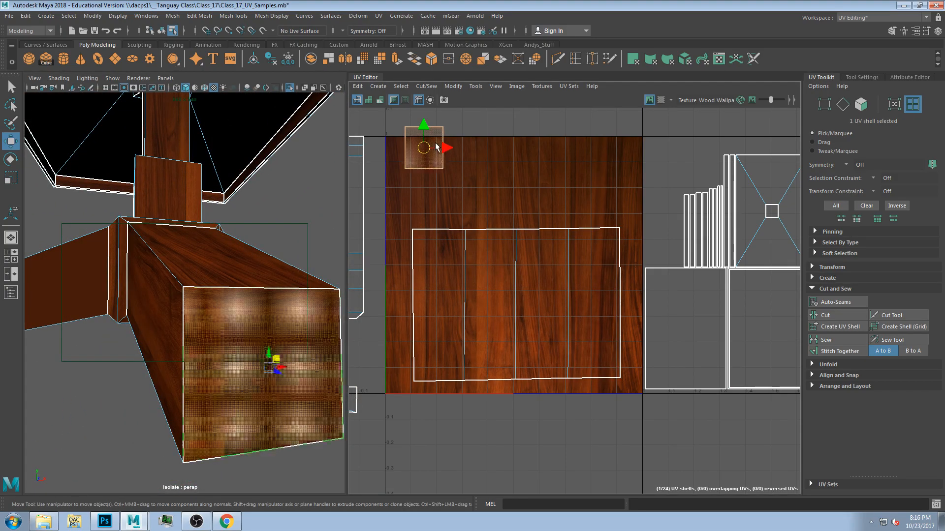
drag(426, 158, 445, 170)
key(e)
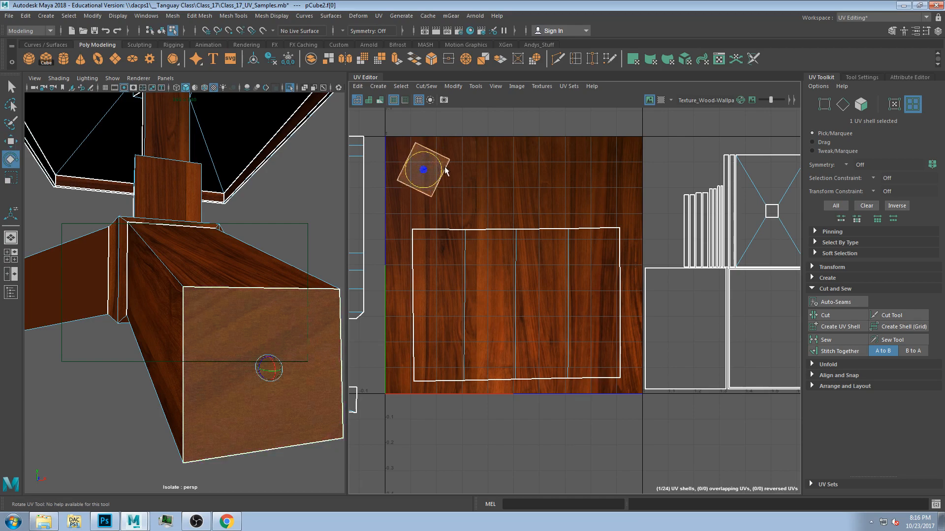
key(ctrl+z)
click(462, 190)
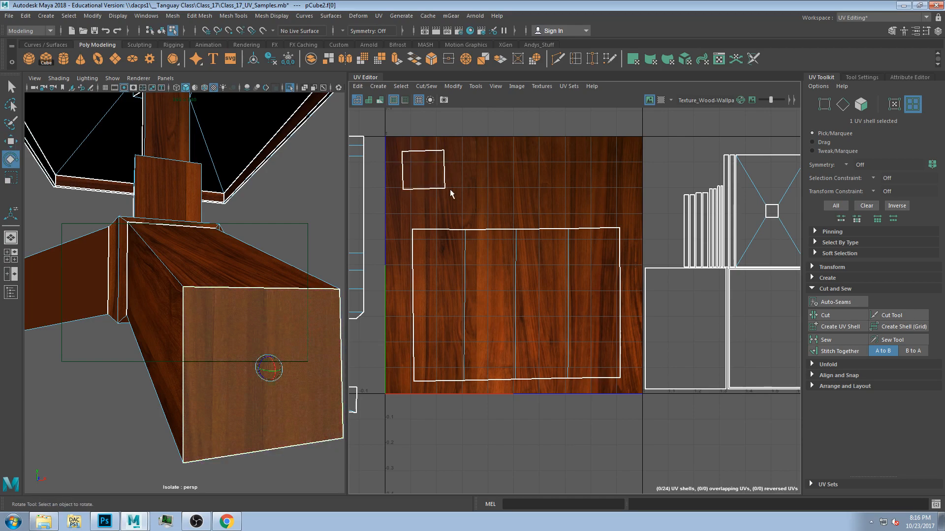
Stitch the end-cap shell to the leg shell along the end cap's upper edge
right_drag(434, 189, 431, 161)
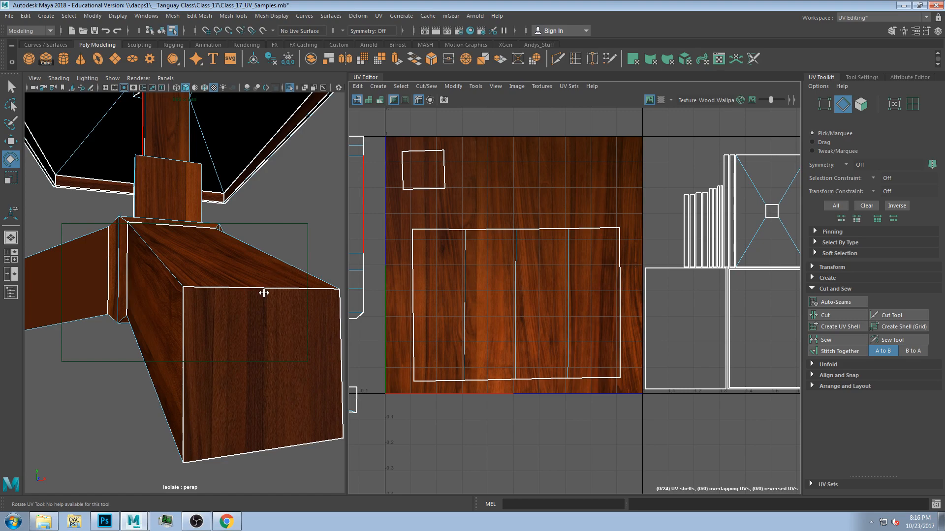
key(ctrl+a)
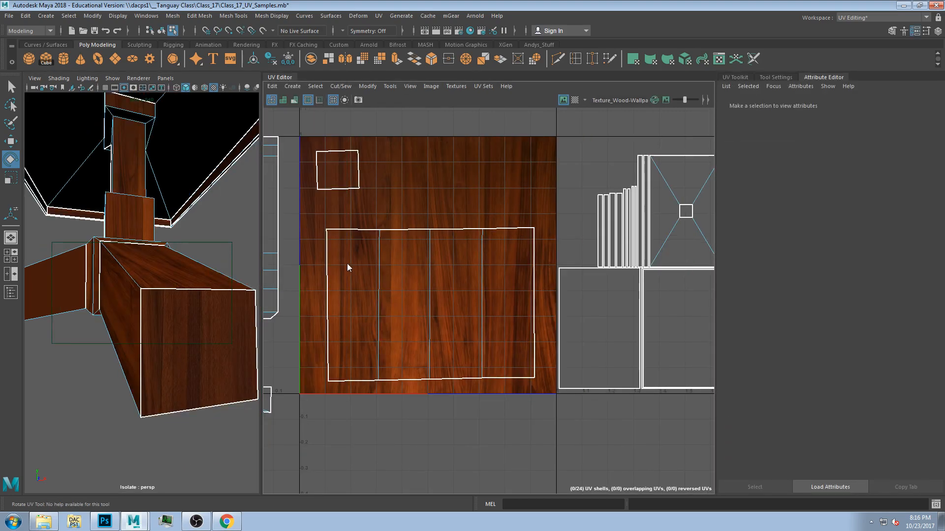
click(189, 290)
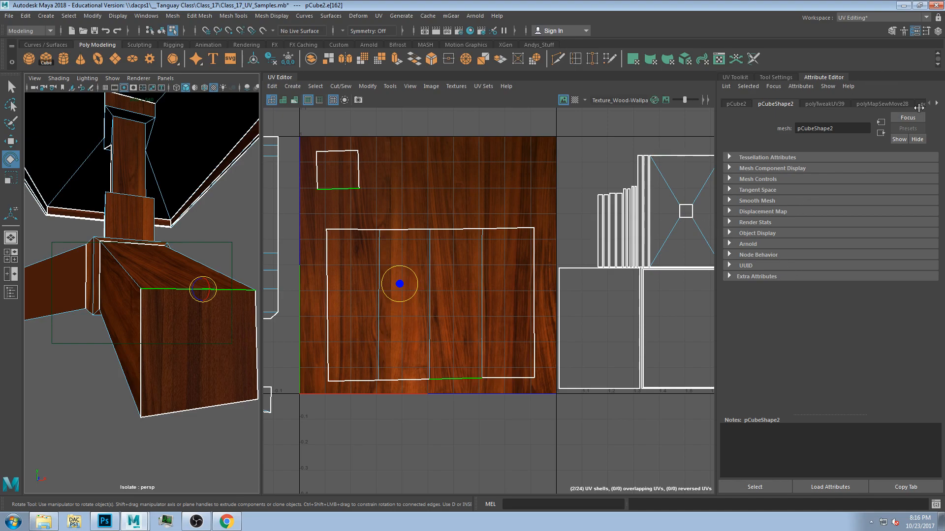
click(736, 78)
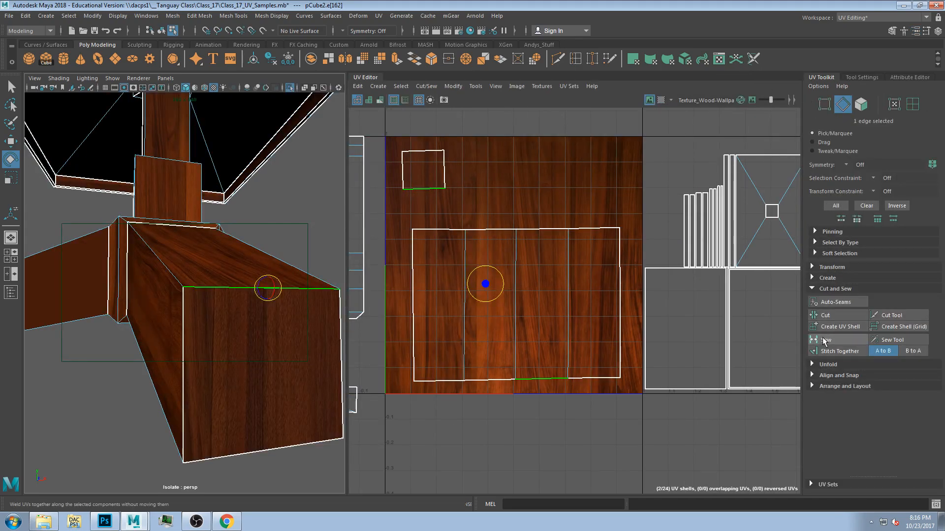
click(832, 349)
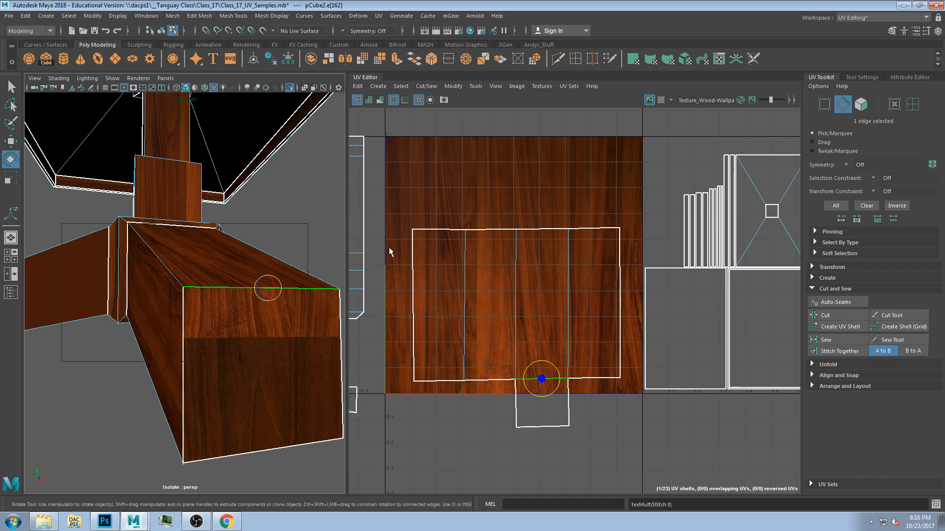
Move the whole leg shell with its end cap up and left until it fits inside the texture tile
click(521, 427)
key(w)
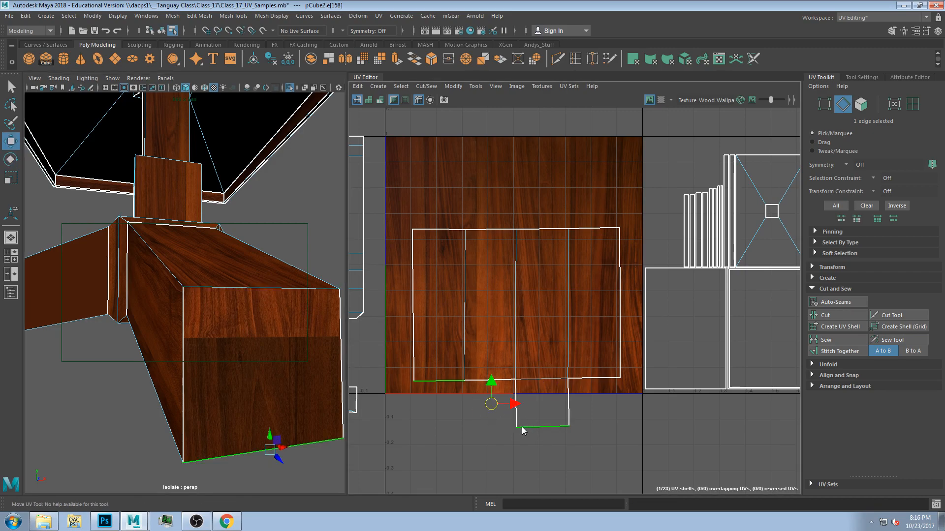
key(F11)
click(532, 425)
double_click(537, 414)
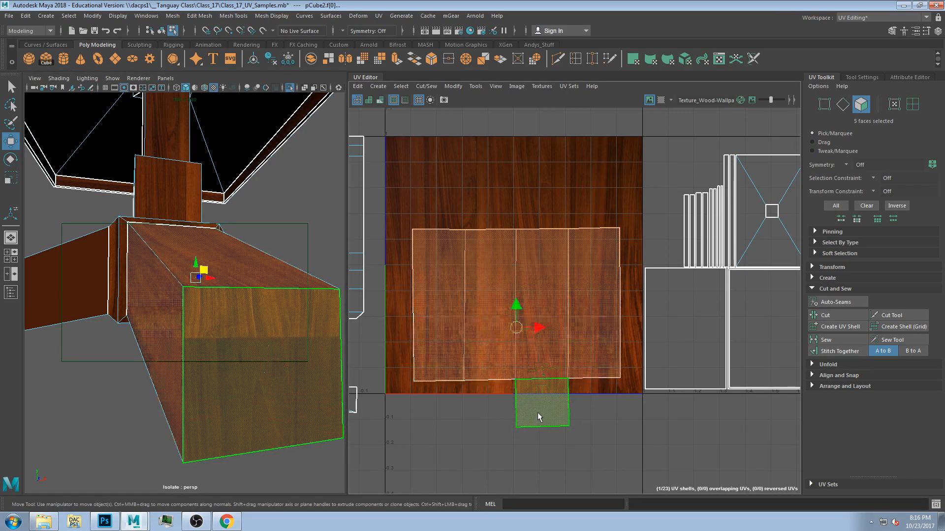
drag(519, 329, 501, 293)
Examine the wood grain along the leg and across its end cap from several angles
click(129, 427)
alt+drag(163, 380, 158, 400)
mouse_move(268, 429)
alt+mouse_down()
mouse_move(279, 363)
mouse_move(206, 376)
mouse_move(264, 405)
mouse_move(270, 420)
mouse_move(278, 414)
alt+mouse_up()
scroll(278, 414, down, 3)
drag(305, 309, 238, 386)
click(265, 364)
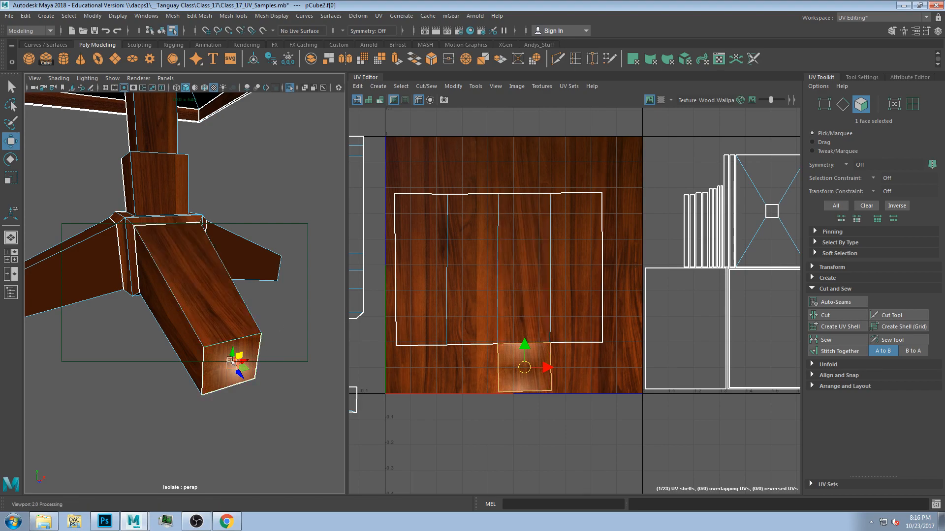
alt+drag(264, 255, 274, 265)
middle_drag(257, 197, 261, 270)
key(ctrl+z)
click(257, 240)
scroll(285, 218, down, 6)
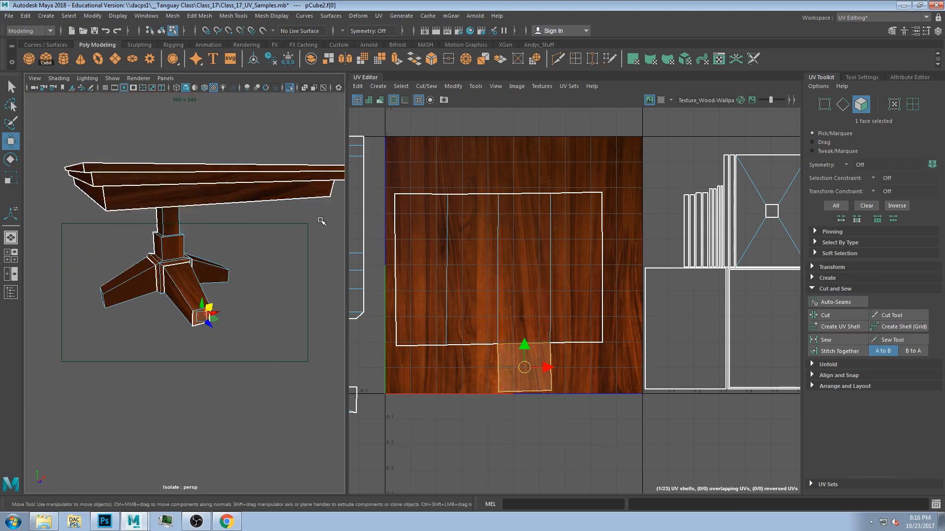
Move the finished leg shell out of the way, above the texture tile
scroll(489, 279, down, 1)
double_click(489, 279)
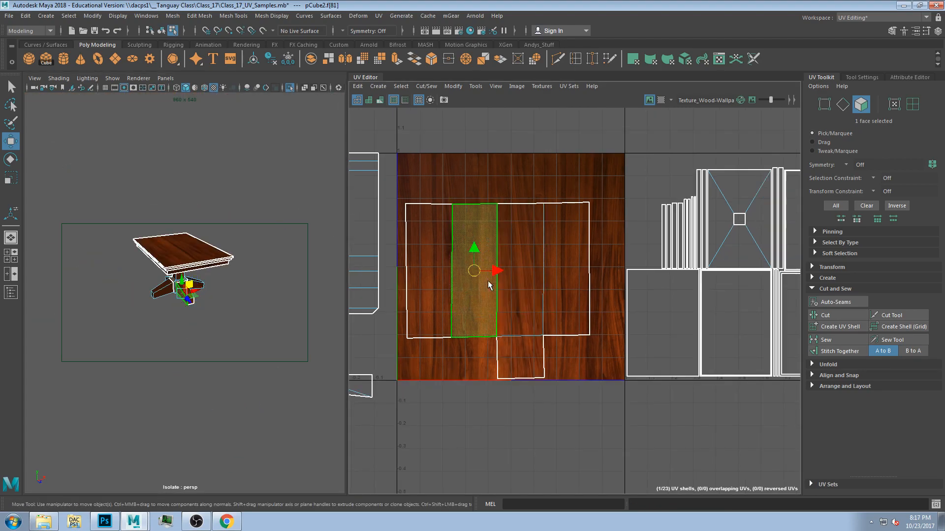
scroll(498, 290, down, 2)
drag(498, 273, 506, 90)
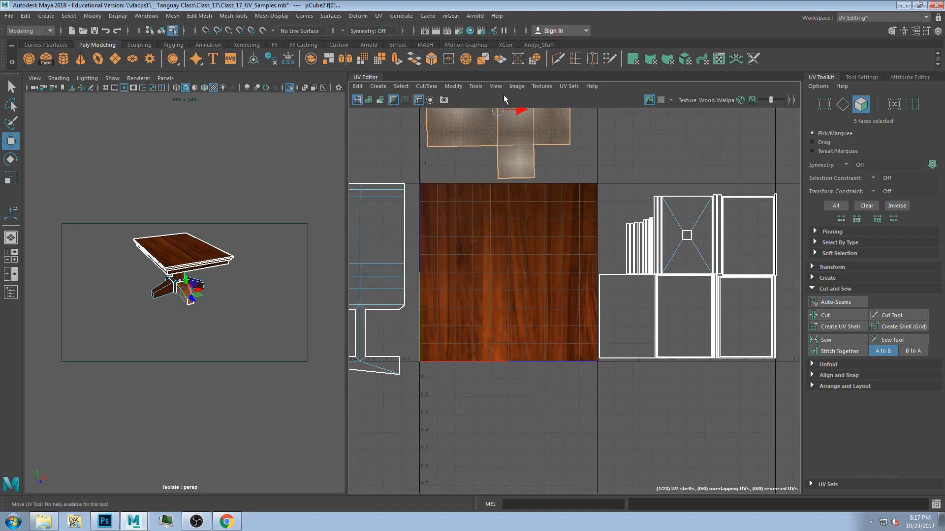
Examine the tabletop and trace which UV shells belong to its top face and front edge
click(188, 248)
scroll(196, 242, up, 8)
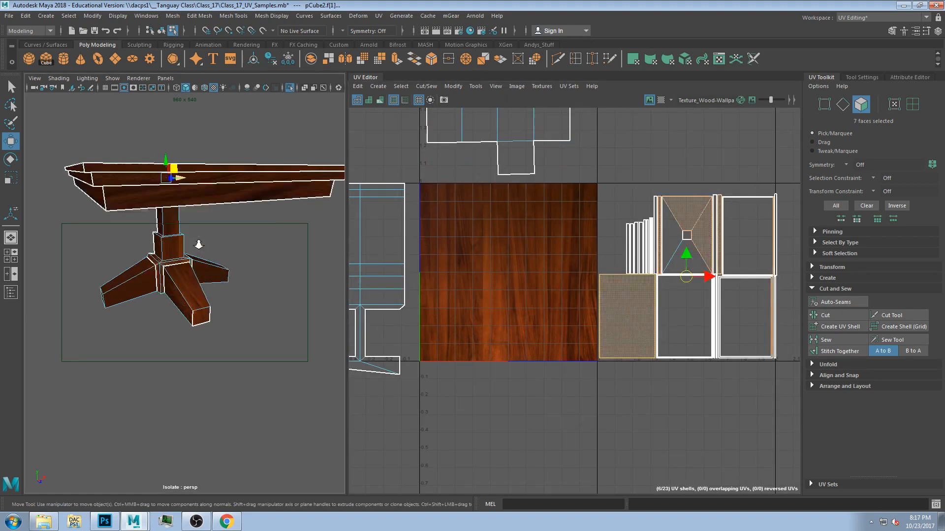
scroll(217, 288, down, 5)
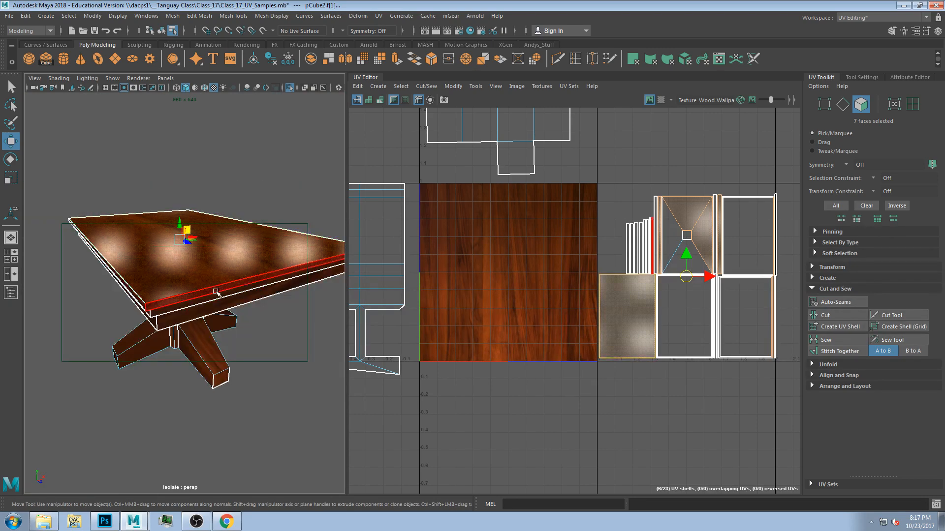
alt+drag(217, 290, 231, 295)
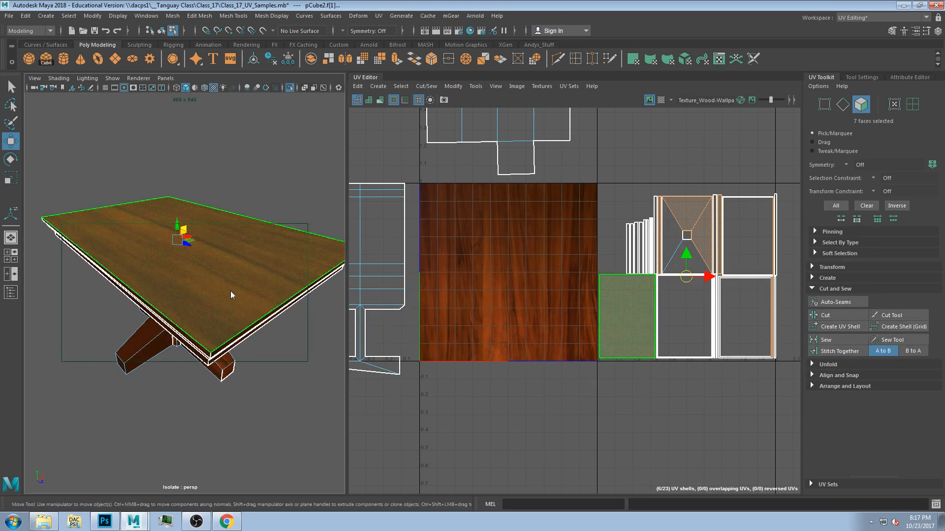
key(F10)
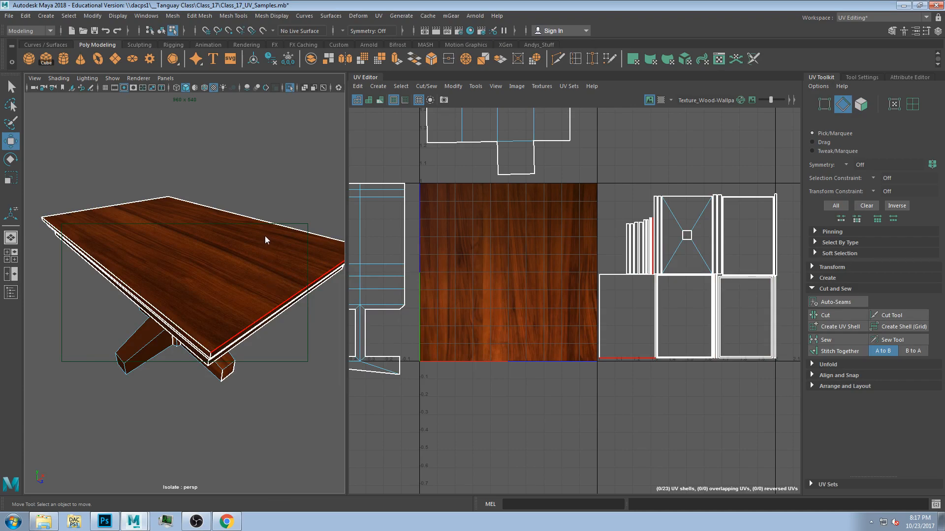
scroll(229, 350, up, 5)
scroll(229, 349, down, 5)
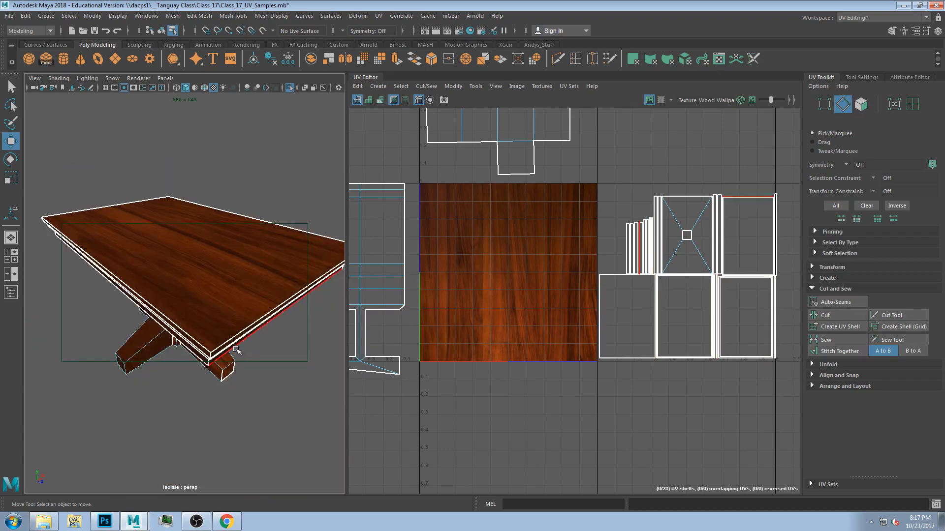
alt+drag(229, 349, 211, 339)
click(212, 318)
scroll(654, 338, up, 5)
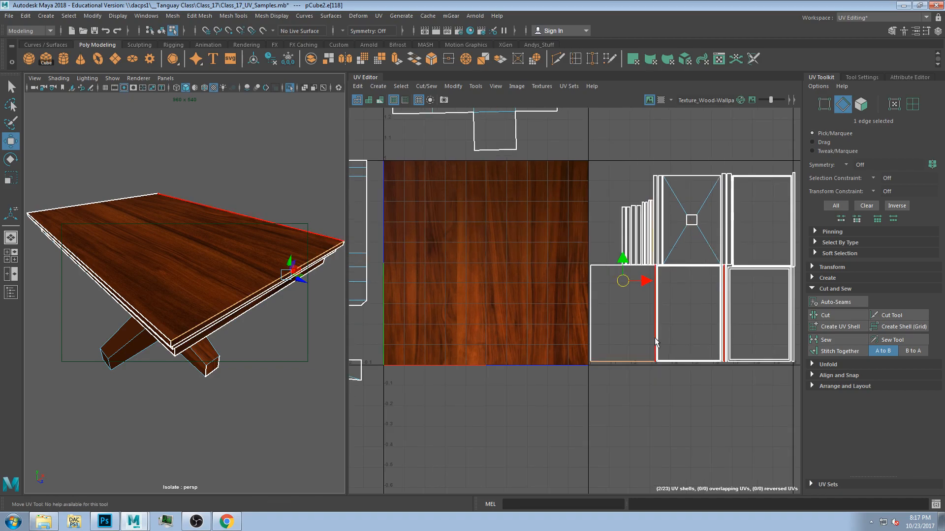
scroll(607, 382, up, 1)
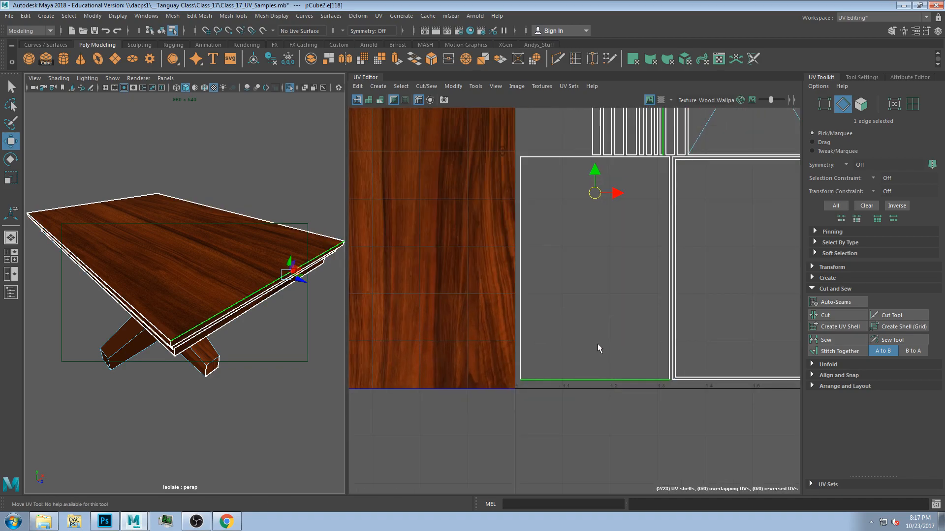
Move the tabletop's top-face shell onto the middle of the wood texture tile
key(F11)
click(598, 318)
scroll(596, 293, down, 6)
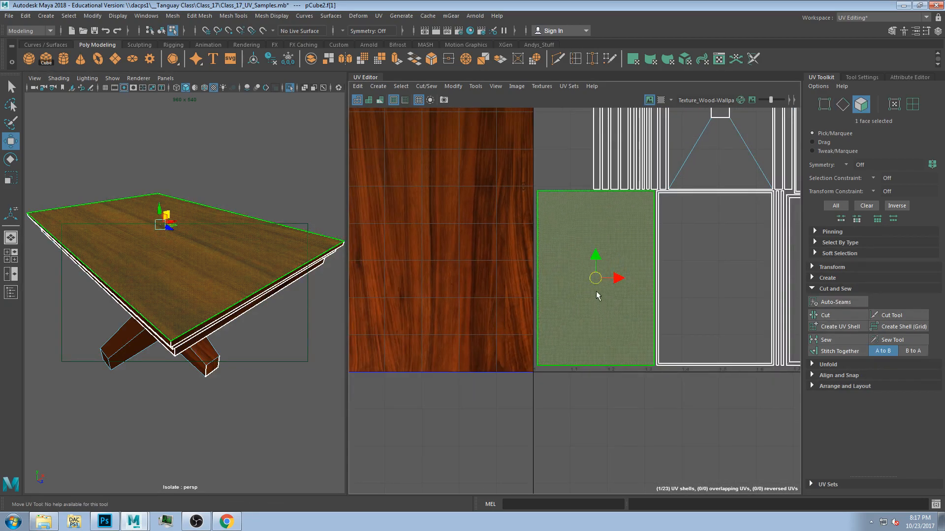
alt+middle_drag(607, 299, 667, 347)
drag(661, 337, 517, 275)
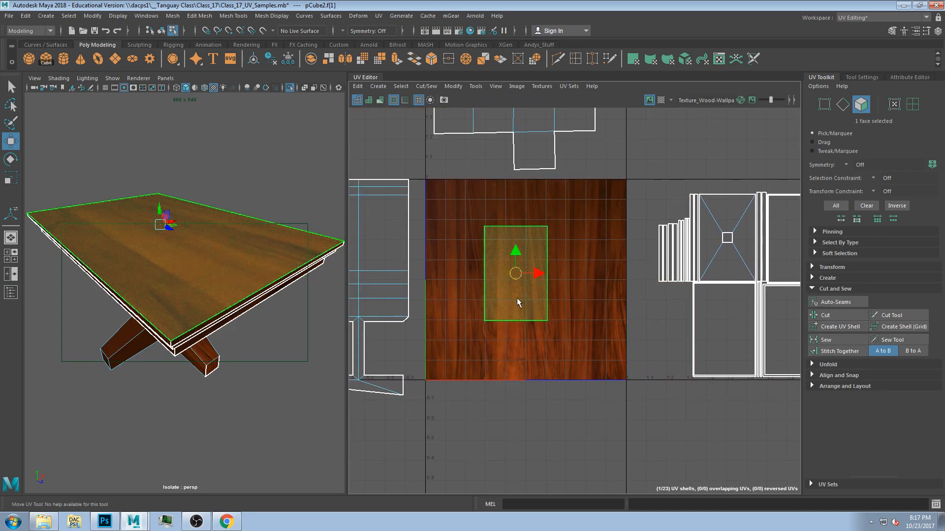
Stitch the thin front side strip of the tabletop onto the lower short edge of the top-face shell
scroll(518, 300, up, 4)
key(F10)
click(515, 328)
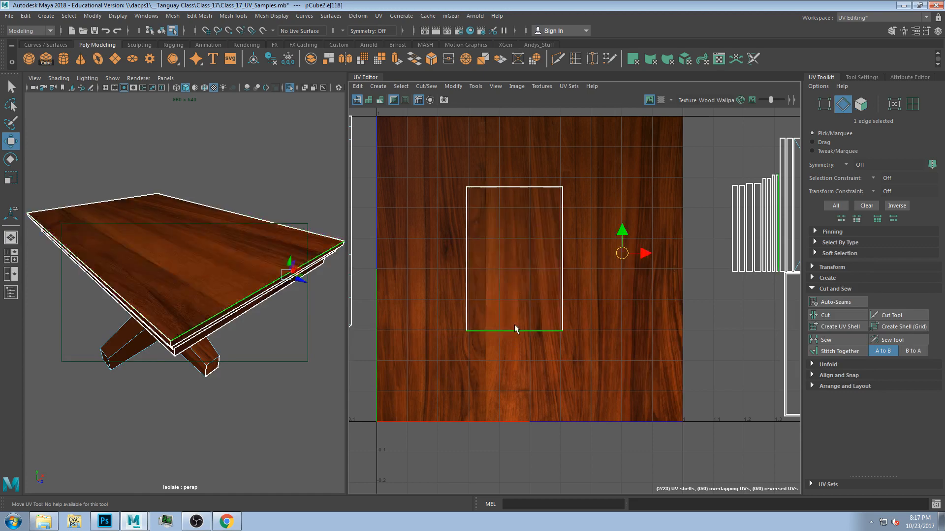
alt+drag(197, 300, 181, 289)
key(f)
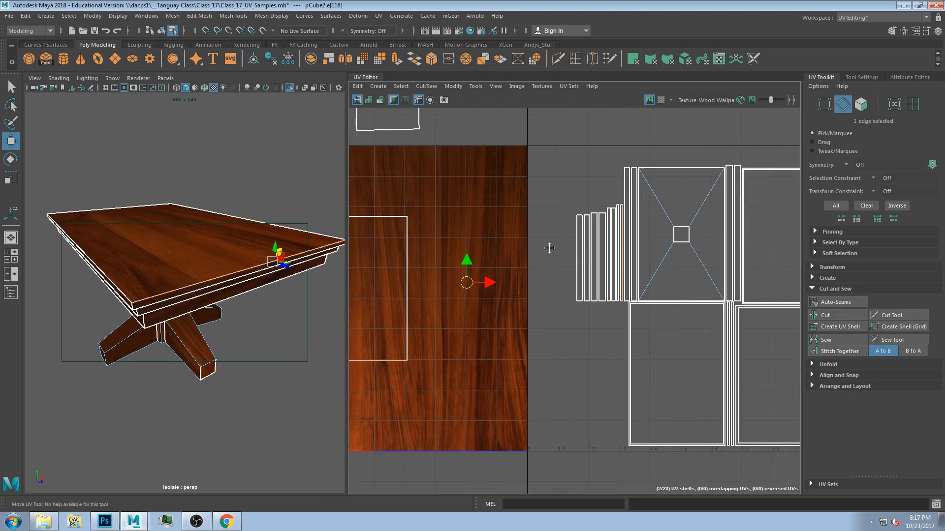
scroll(596, 376, up, 3)
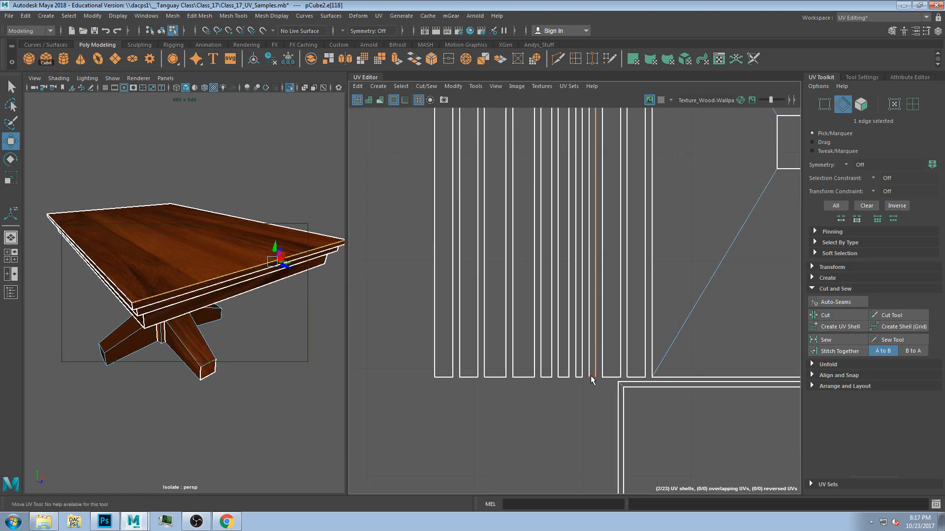
key(F11)
click(593, 367)
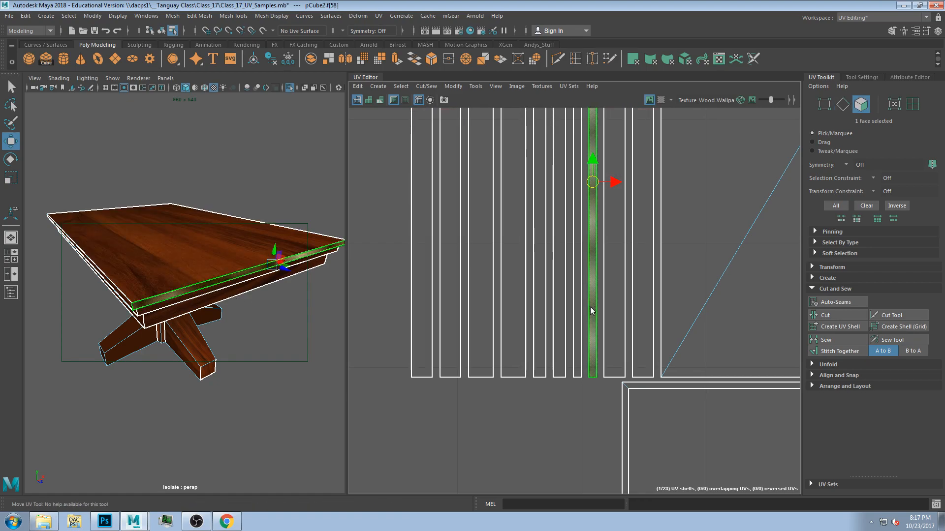
key(F10)
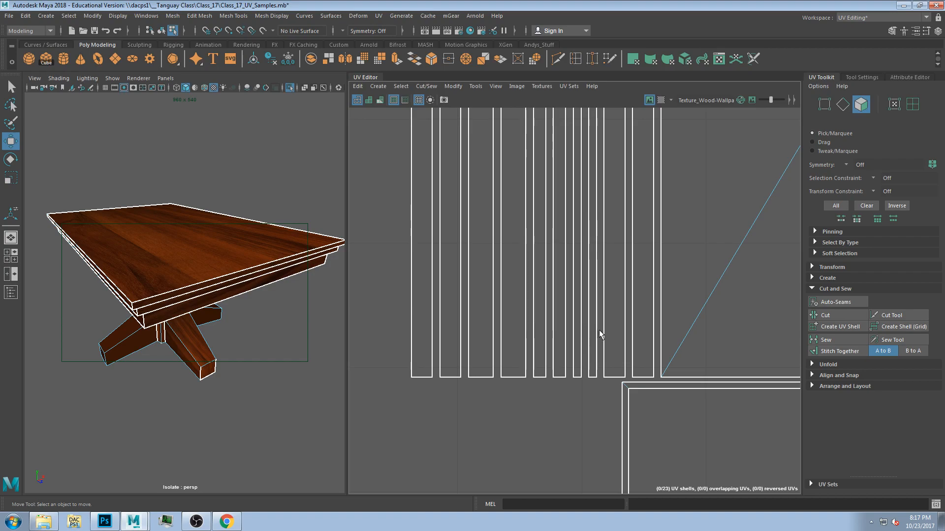
click(595, 319)
click(839, 351)
Stitch the frame-shaped underside lip shell to the outer edge of the front side strip
scroll(470, 271, down, 13)
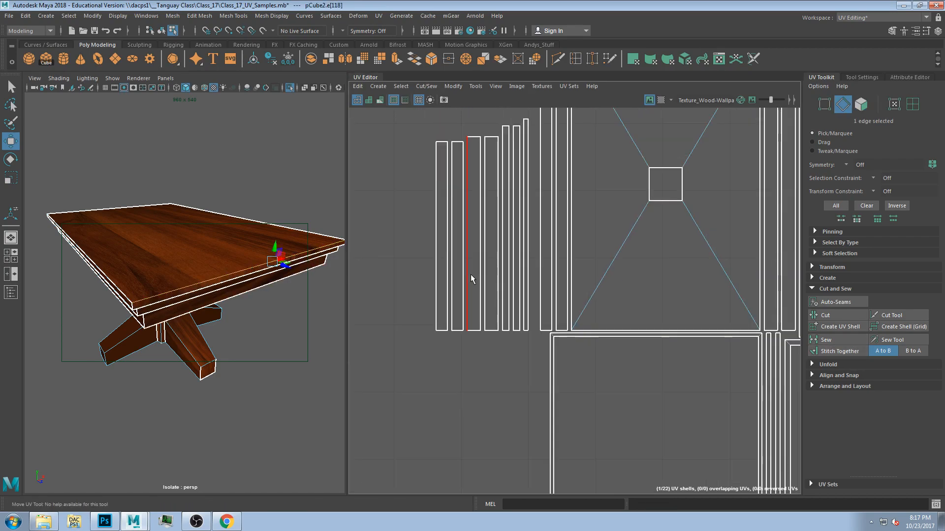
alt+middle_drag(483, 313, 543, 304)
scroll(452, 330, up, 6)
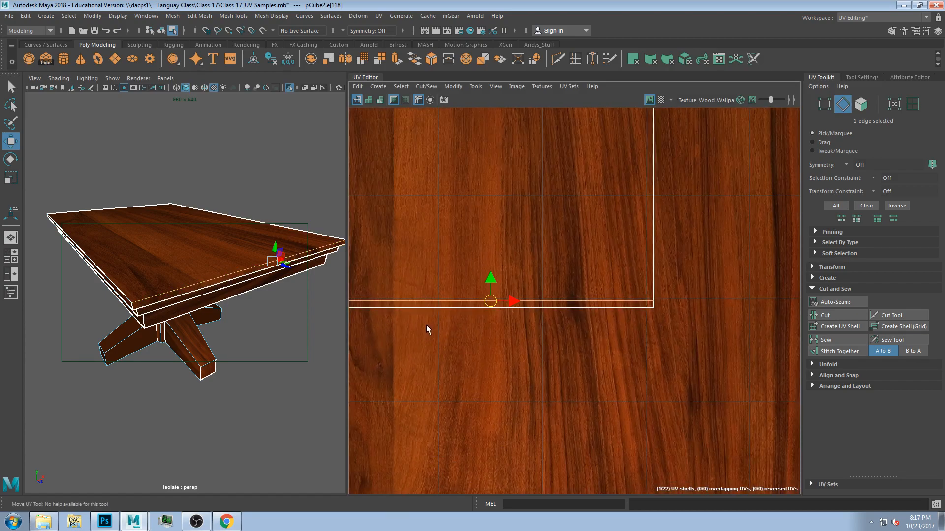
click(435, 307)
alt+middle_drag(493, 337, 525, 312)
alt+drag(211, 337, 182, 285)
alt+drag(204, 314, 191, 291)
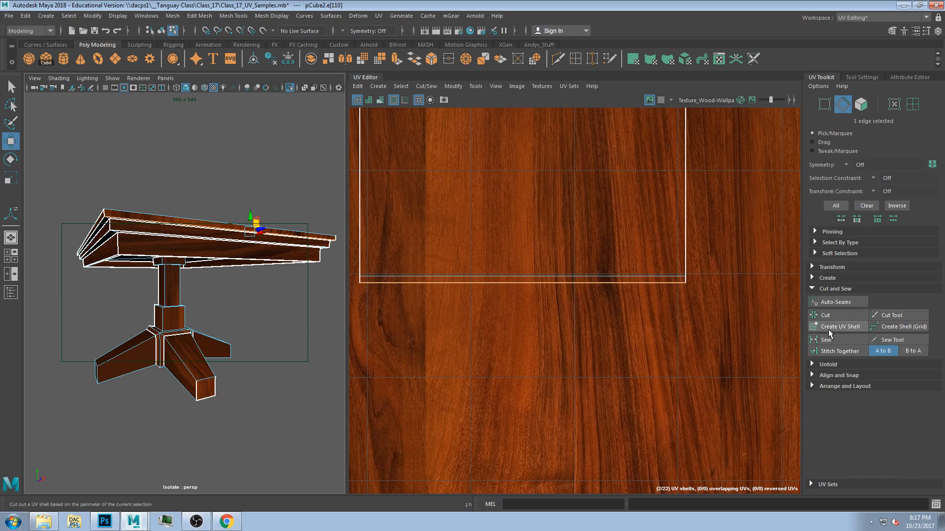
click(839, 351)
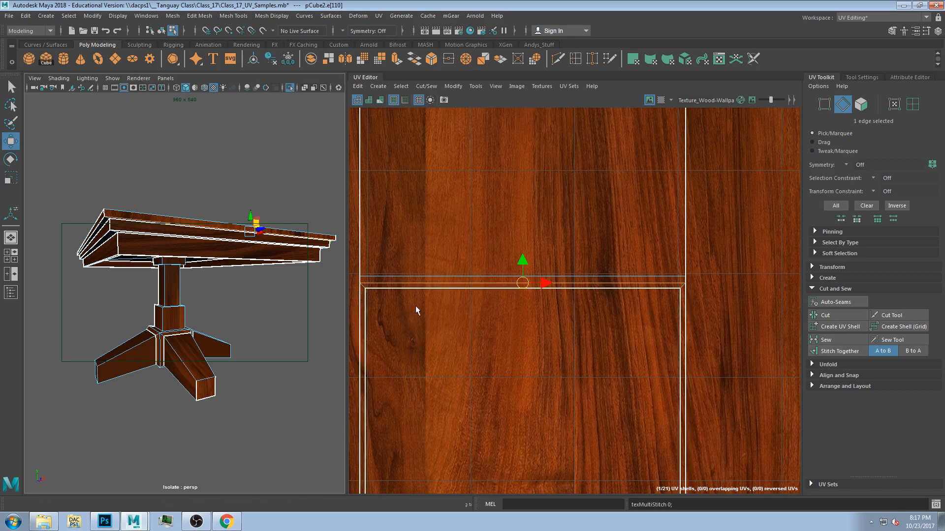
Stitch the two long side strips onto the right and left edges of the top-face shell
alt+middle_drag(511, 320, 517, 286)
mouse_move(217, 264)
alt+mouse_down()
mouse_move(217, 236)
mouse_move(207, 259)
mouse_move(216, 266)
alt+mouse_up()
scroll(693, 247, down, 2)
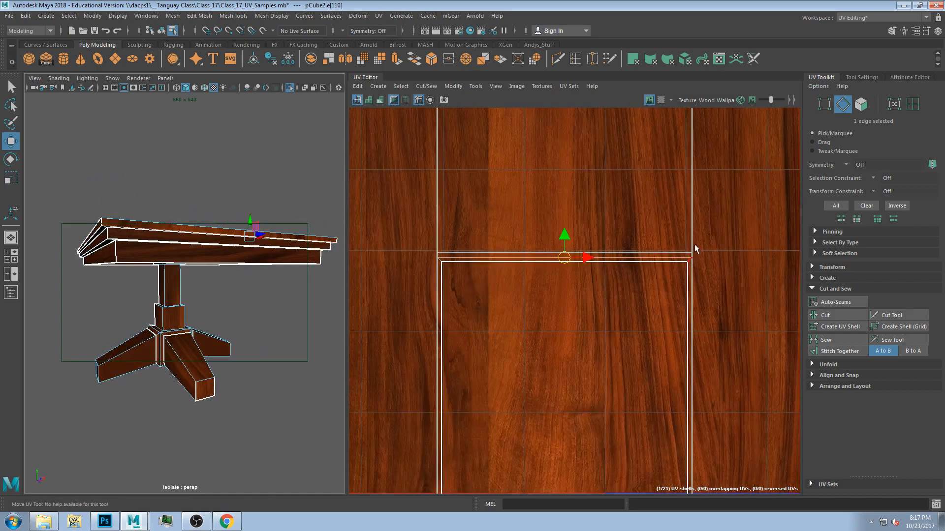
alt+middle_drag(694, 251, 666, 331)
click(671, 332)
click(825, 354)
alt+middle_drag(504, 331, 574, 354)
click(481, 340)
click(837, 353)
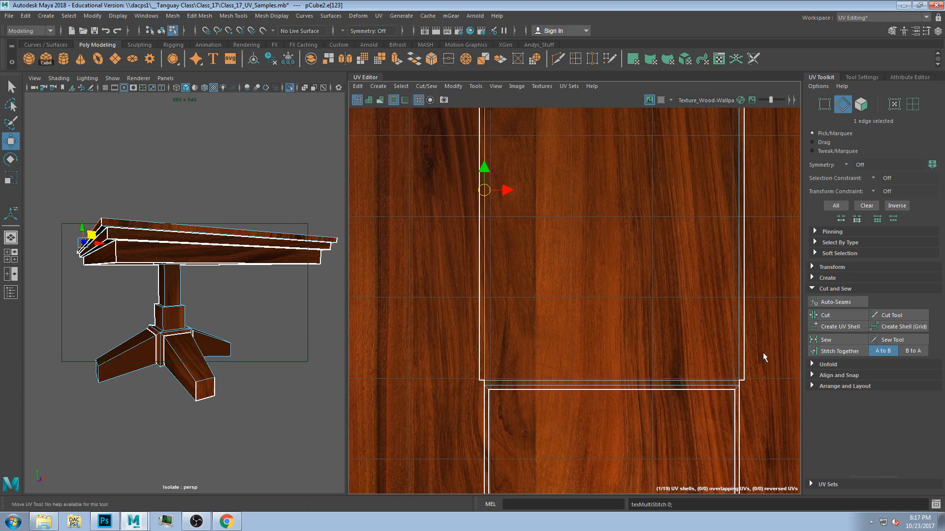
Stitch the remaining short side strip onto the upper edge of the top-face shell
click(642, 317)
alt+drag(217, 268, 134, 246)
alt+drag(199, 212, 224, 264)
scroll(484, 319, down, 1)
alt+middle_drag(551, 295, 555, 375)
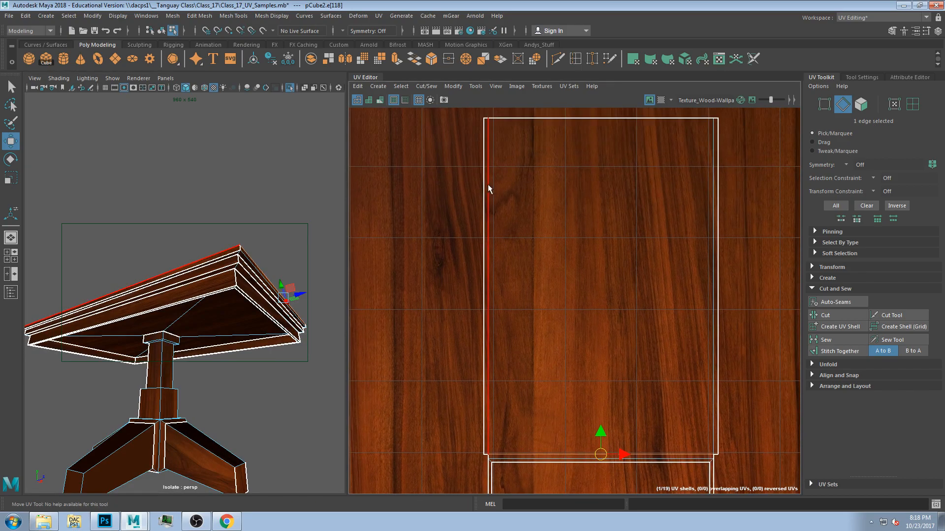
alt+middle_drag(564, 220, 558, 271)
click(544, 170)
click(834, 350)
Examine where the upper short side strip's outer edge meets the frame-shaped underside lip
alt+middle_drag(505, 157, 506, 208)
click(507, 215)
scroll(624, 271, down, 1)
alt+middle_drag(628, 358, 621, 167)
scroll(628, 301, down, 1)
alt+middle_drag(626, 384, 616, 212)
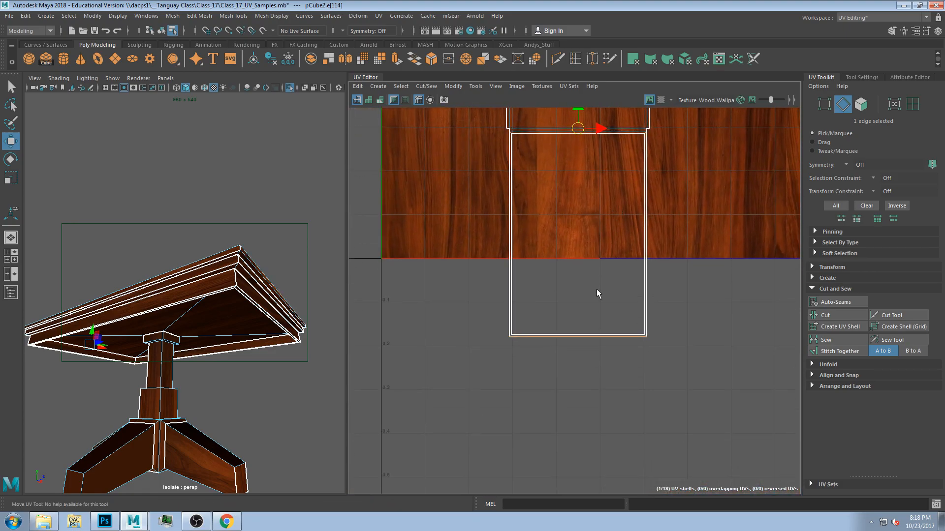
scroll(584, 314, up, 1)
alt+middle_drag(533, 194, 502, 413)
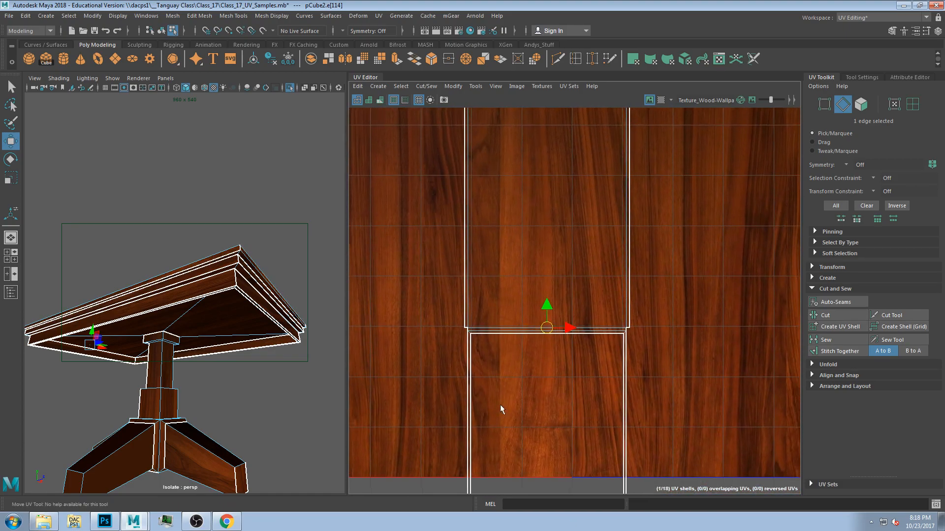
scroll(505, 300, down, 1)
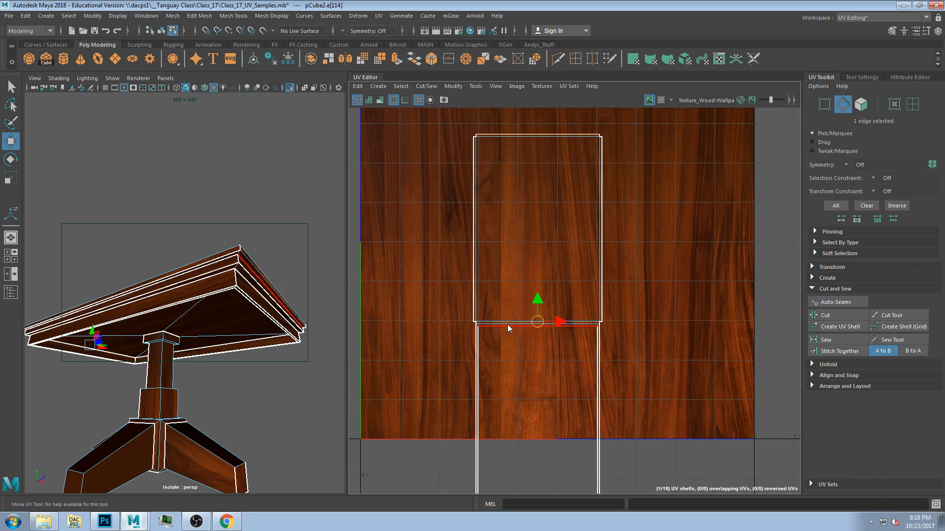
Inspect the faces of the underside lip frame one by one against the tabletop model
key(F11)
scroll(487, 344, up, 4)
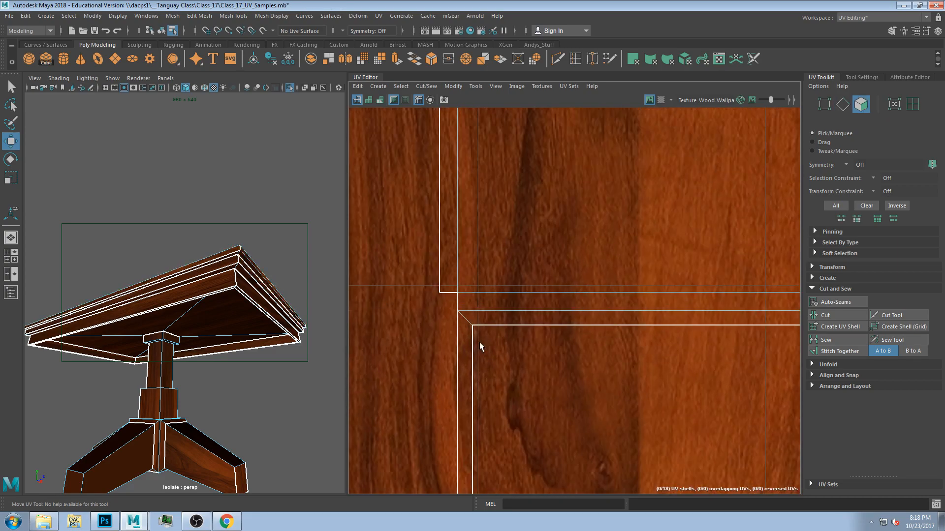
click(483, 317)
shift+click(464, 331)
scroll(560, 346, down, 2)
alt+middle_drag(626, 343, 408, 120)
scroll(745, 199, down, 4)
alt+middle_drag(764, 207, 562, 226)
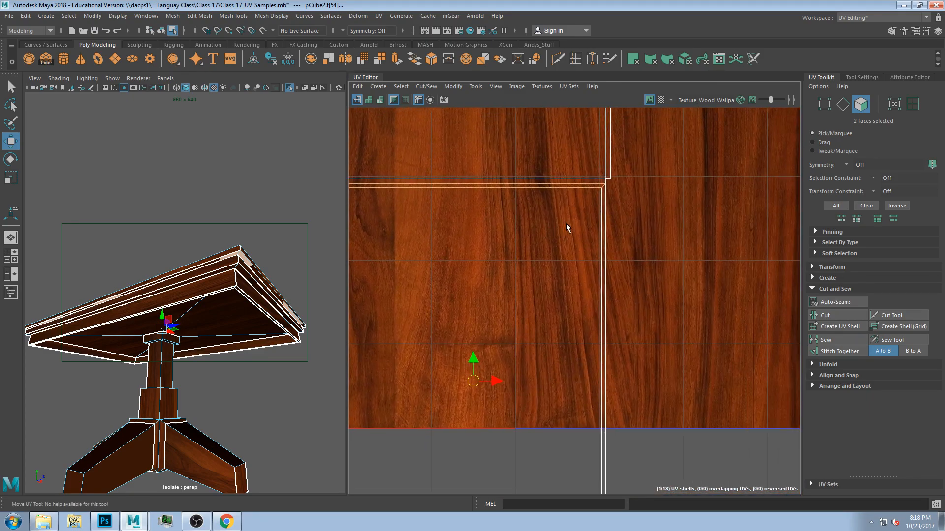
shift+click(603, 205)
key(f)
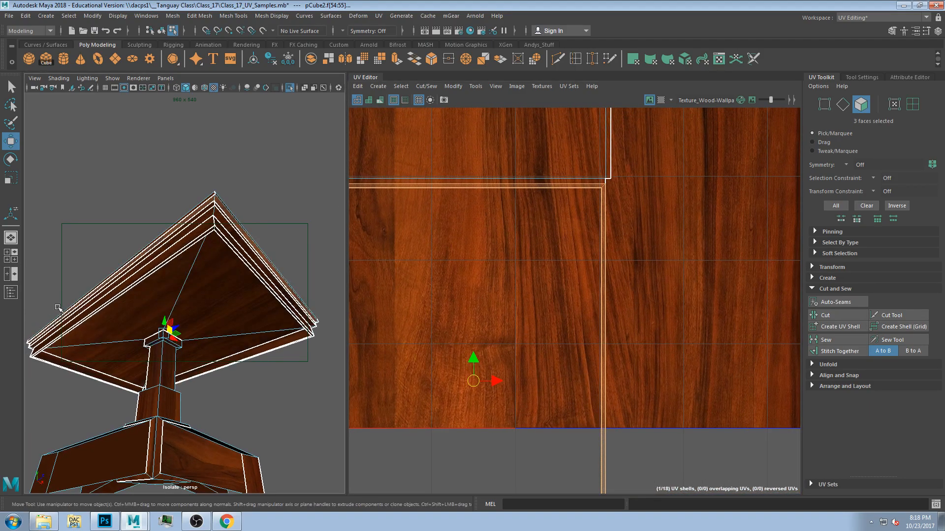
scroll(212, 261, down, 5)
scroll(493, 327, down, 3)
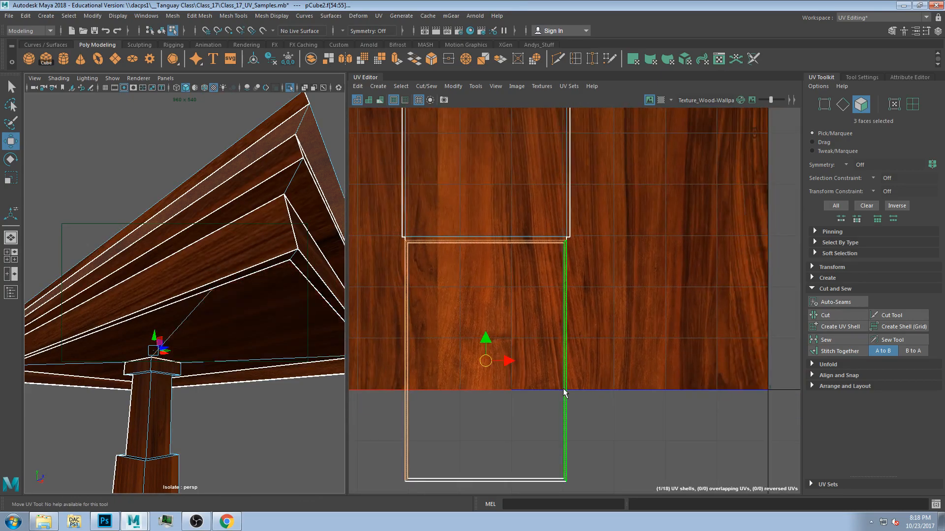
click(505, 479)
Trace the upper side strip's outer edge to its matching edge at the far end of the lip frame
alt+middle_drag(533, 147, 542, 324)
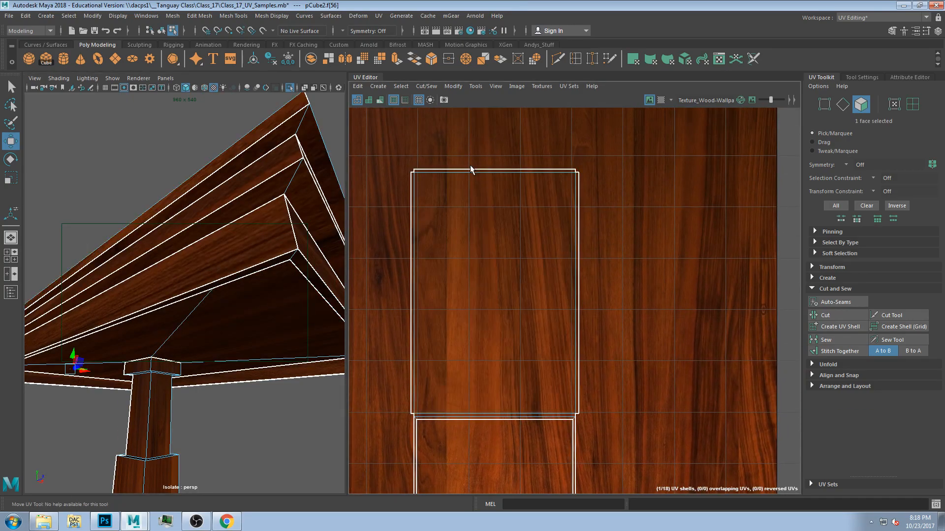
right_drag(467, 191, 465, 150)
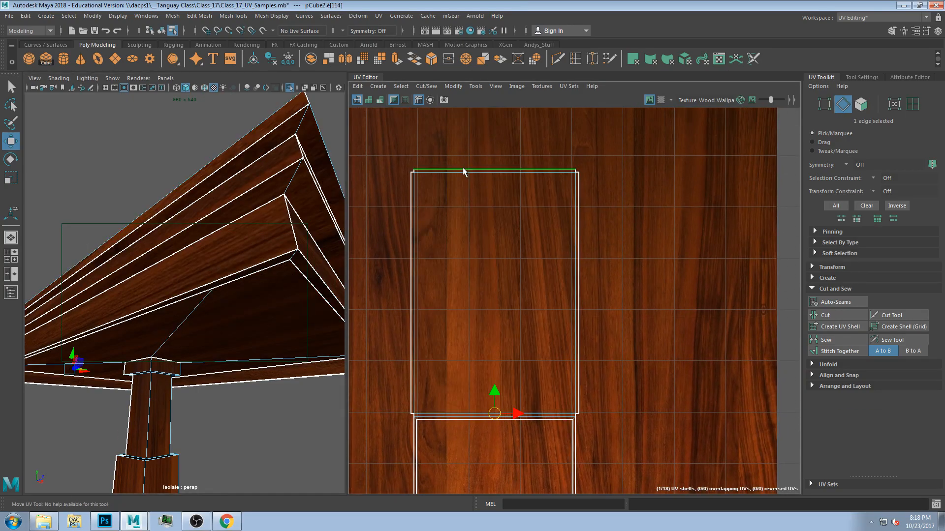
scroll(524, 315, down, 2)
alt+middle_drag(557, 403, 571, 337)
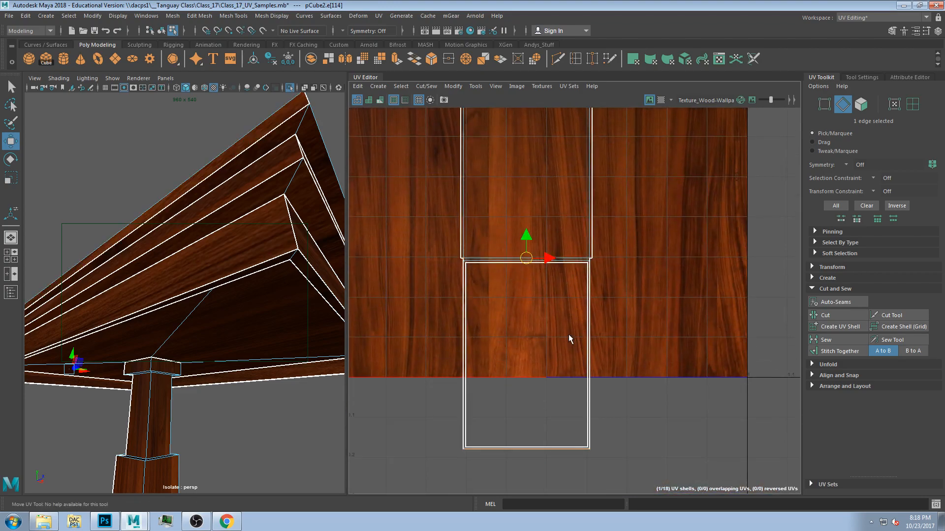
alt+middle_drag(520, 288, 508, 350)
scroll(474, 319, up, 3)
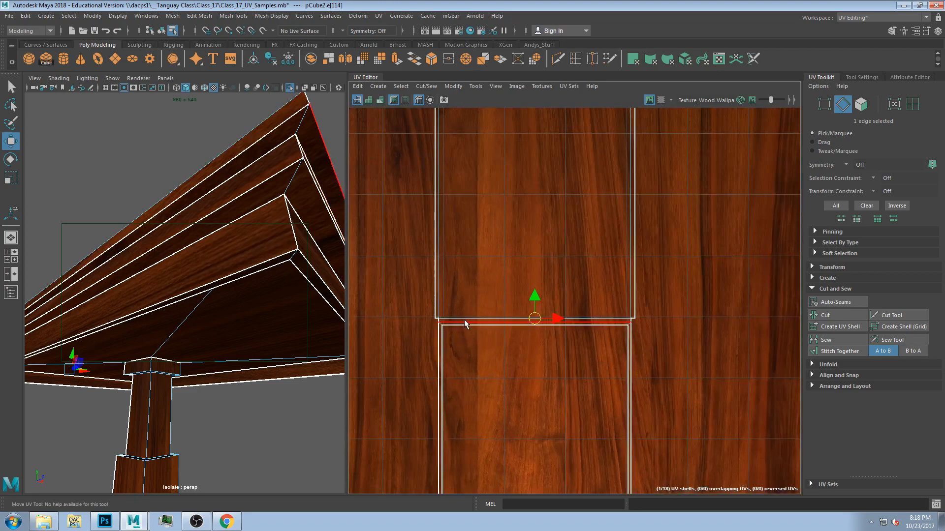
scroll(462, 320, up, 1)
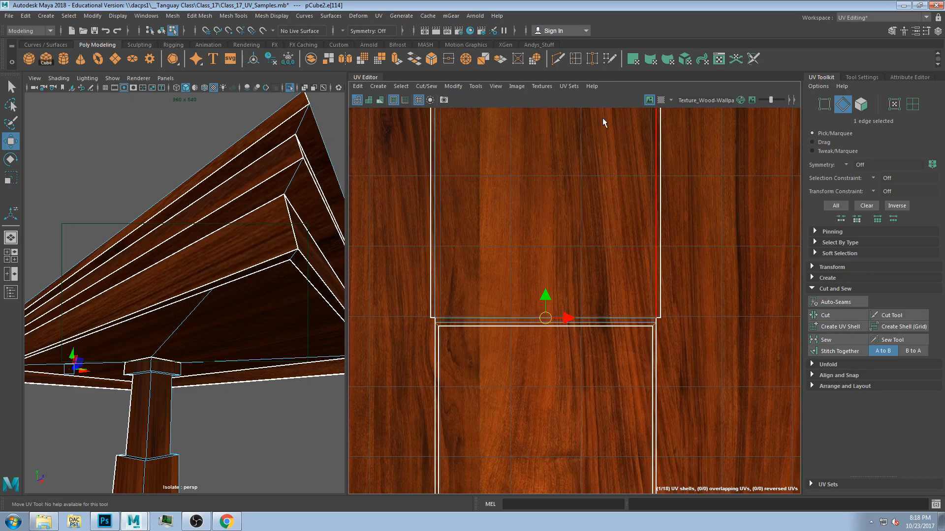
scroll(583, 230, down, 3)
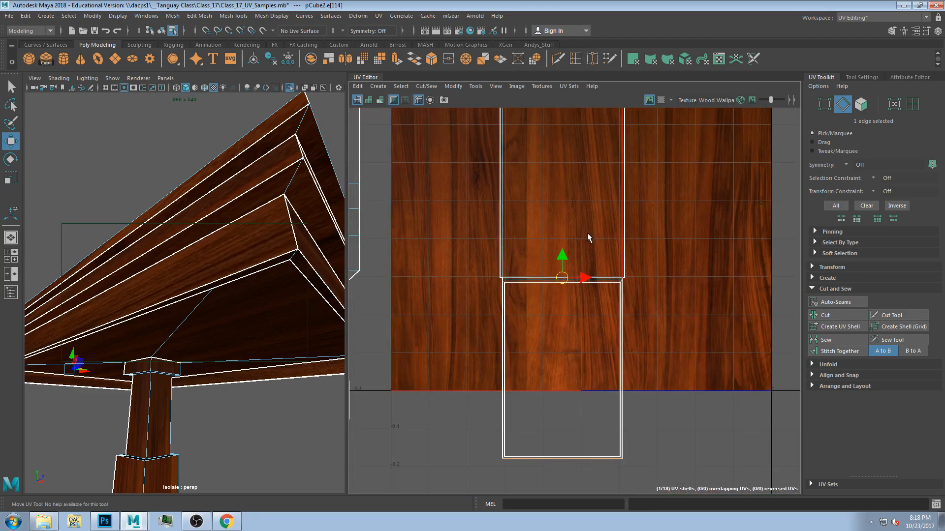
alt+middle_drag(591, 196, 525, 314)
click(510, 287)
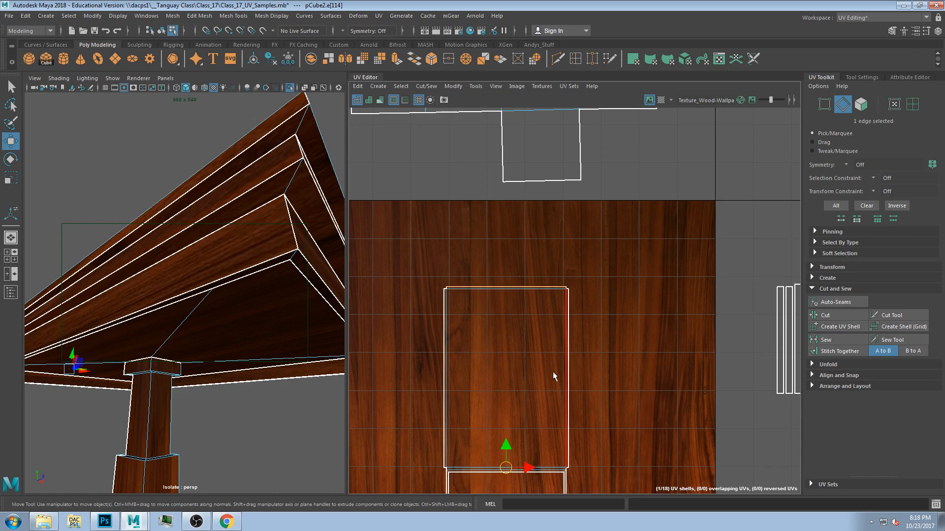
alt+middle_drag(569, 431, 597, 239)
alt+middle_drag(592, 366, 603, 271)
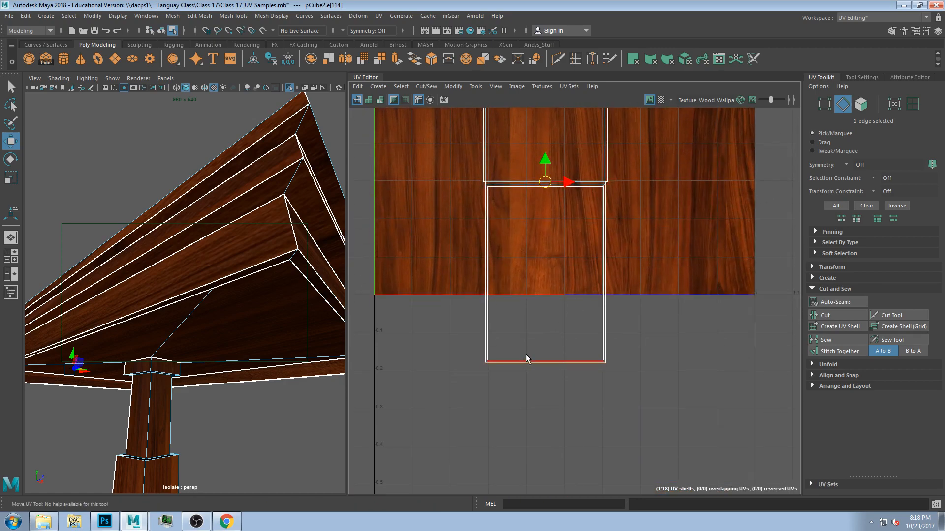
scroll(525, 358, up, 2)
scroll(497, 361, up, 3)
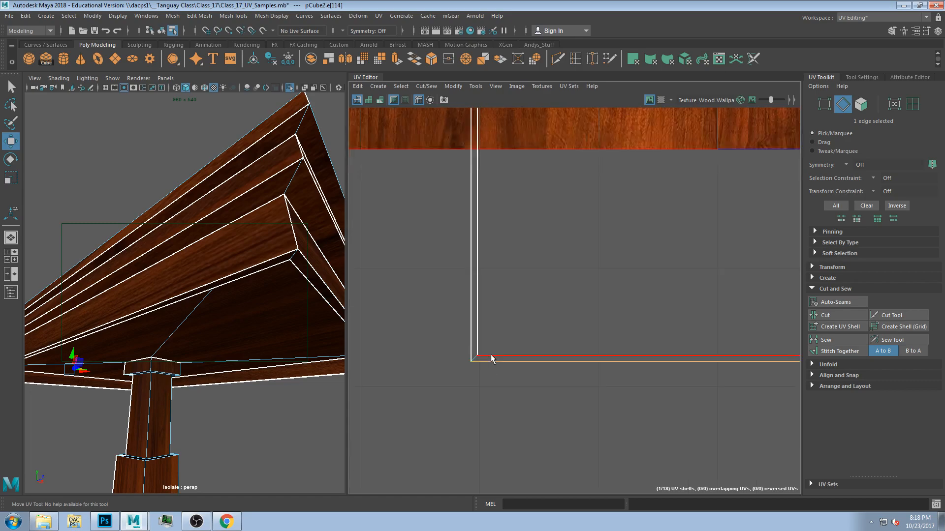
scroll(490, 358, up, 2)
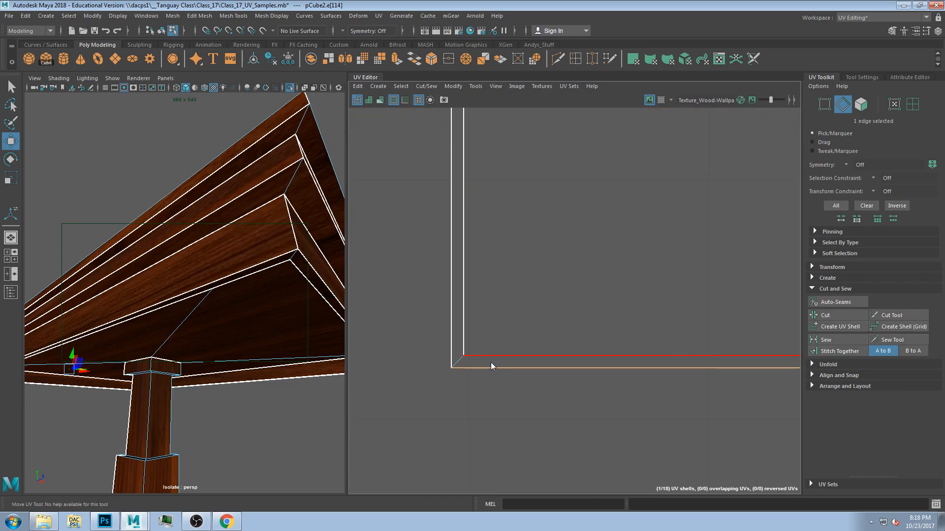
Cut the UVs along the two mitred corner edges at the lower end of the underside lip frame
key(F9)
scroll(501, 360, down, 3)
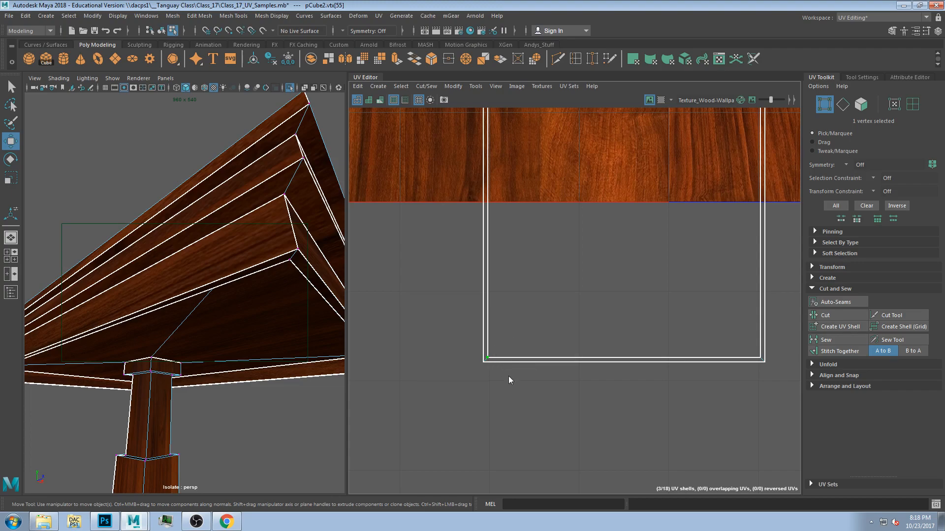
key(F10)
click(490, 358)
click(486, 362)
shift+click(763, 358)
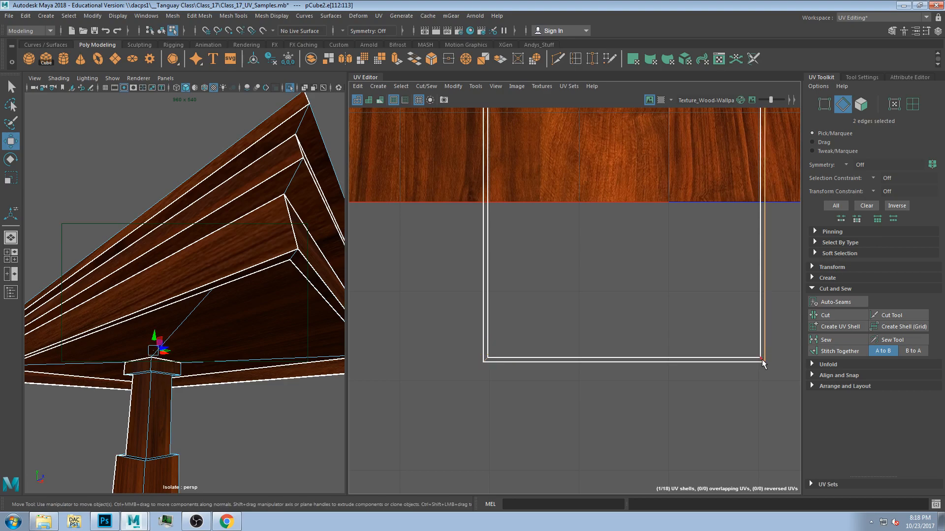
scroll(767, 361, up, 3)
click(761, 361)
alt+middle_drag(697, 372, 441, 378)
shift+click(508, 365)
alt+middle_drag(779, 367, 538, 373)
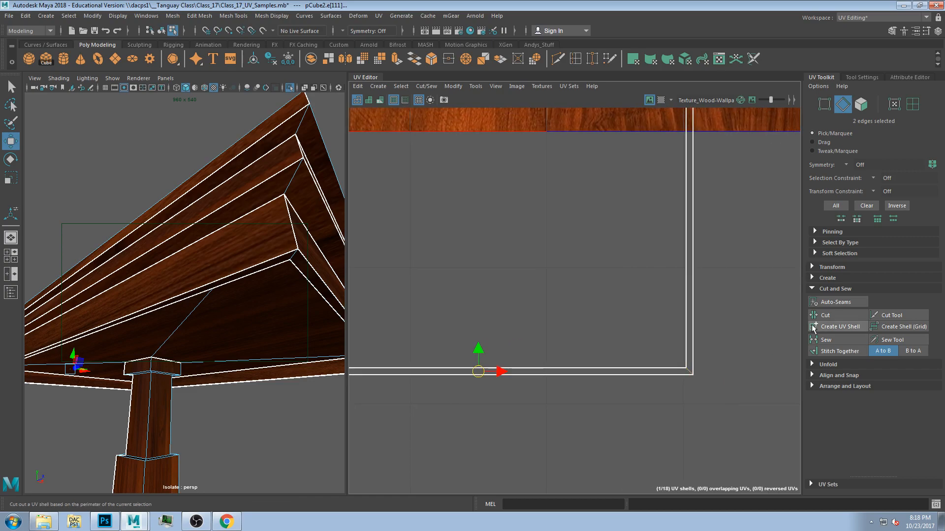
click(829, 318)
Move the separated lower lip face straight down, clear of the rest of the tabletop shell
key(F11)
click(618, 372)
scroll(604, 388, down, 1)
scroll(538, 367, down, 6)
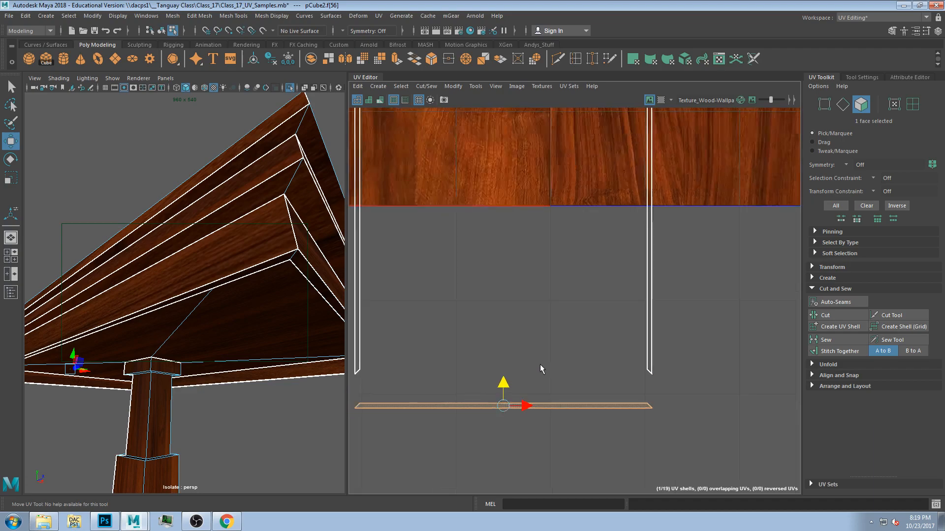
scroll(536, 432, down, 1)
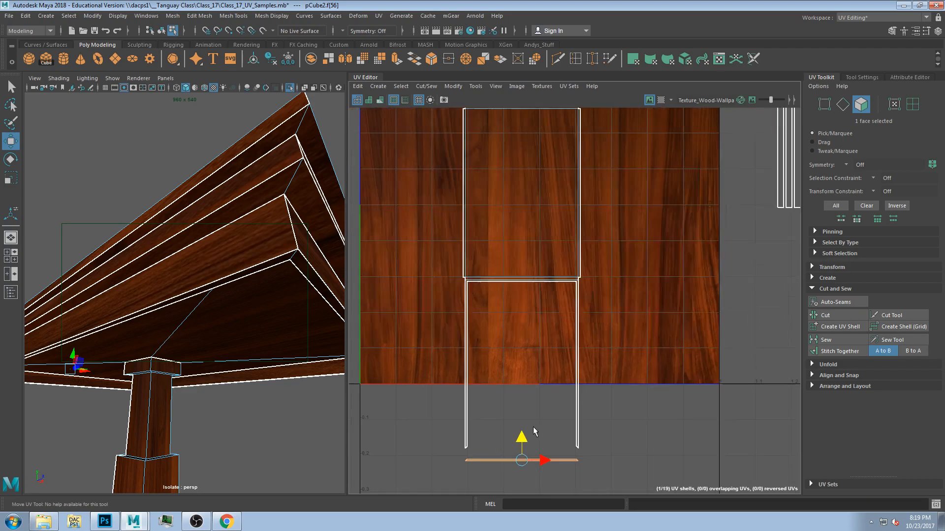
scroll(533, 458, up, 3)
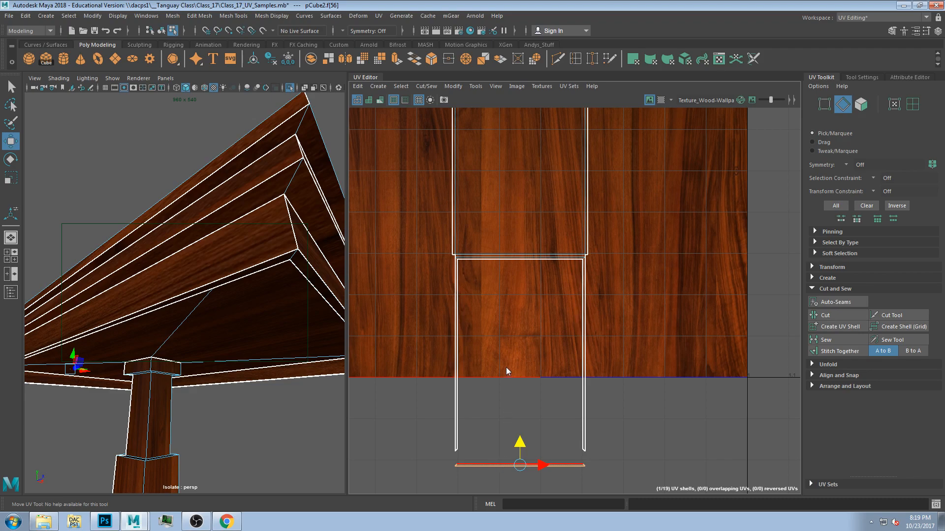
Stitch the separated lower lip face onto the matching outer edge at the upper end of the tabletop shell
alt+middle_drag(520, 207, 512, 208)
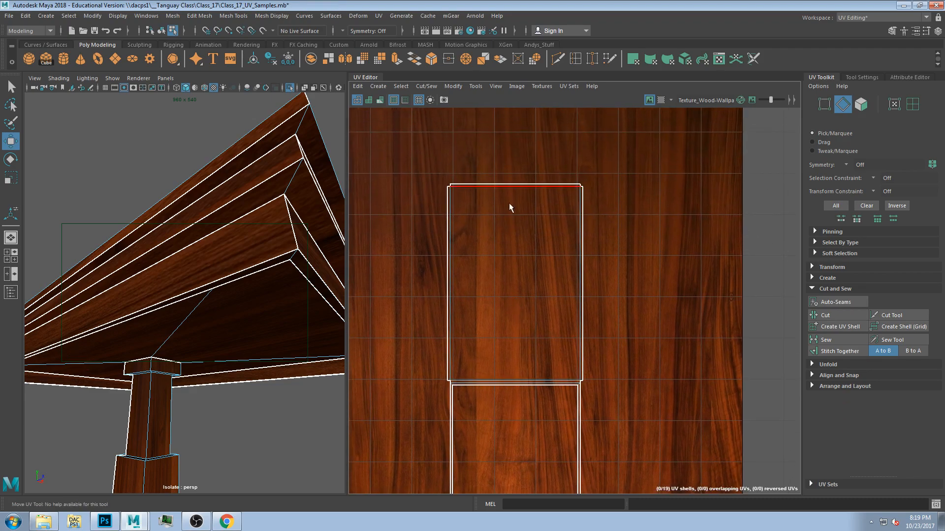
alt+middle_drag(504, 467, 513, 335)
click(502, 411)
alt+middle_drag(536, 215, 531, 347)
click(495, 140)
alt+middle_drag(585, 390, 597, 290)
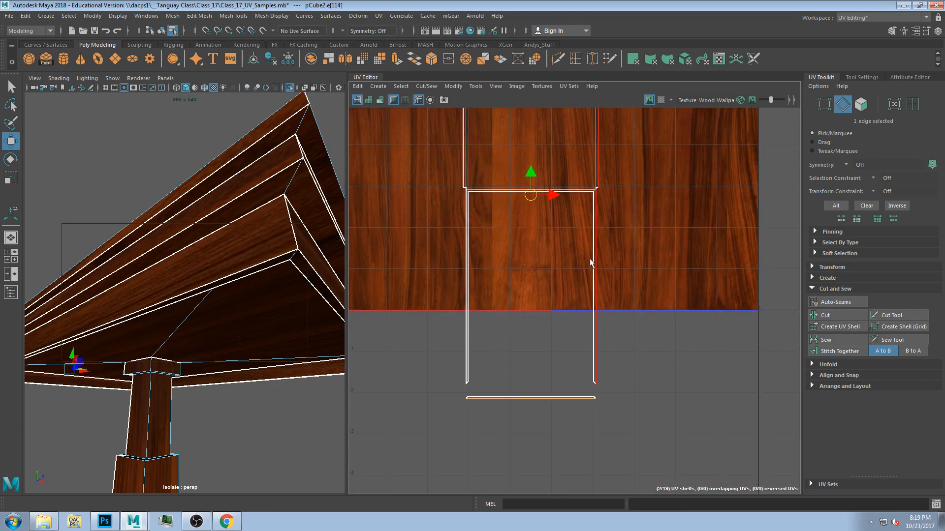
alt+middle_drag(590, 252, 571, 348)
alt+middle_drag(553, 257, 537, 363)
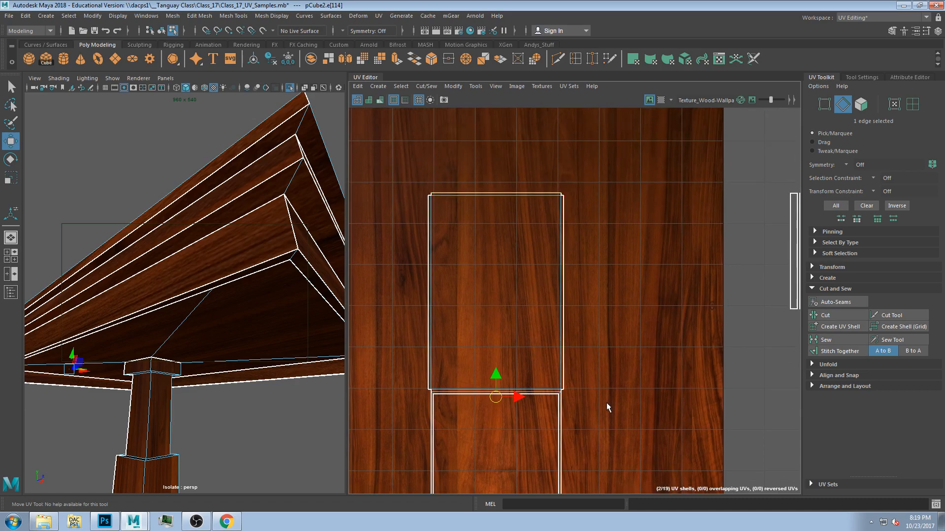
alt+middle_drag(605, 402, 618, 178)
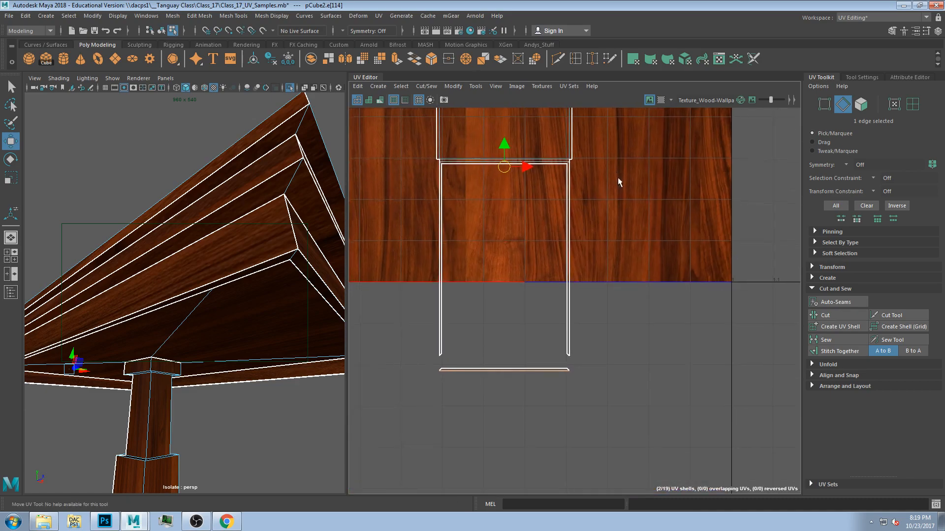
click(834, 351)
Stitch the adjoining narrow moulding strip onto the outer edge of the strips at the tabletop shell's upper end
alt+middle_drag(649, 222, 649, 409)
scroll(472, 128, up, 2)
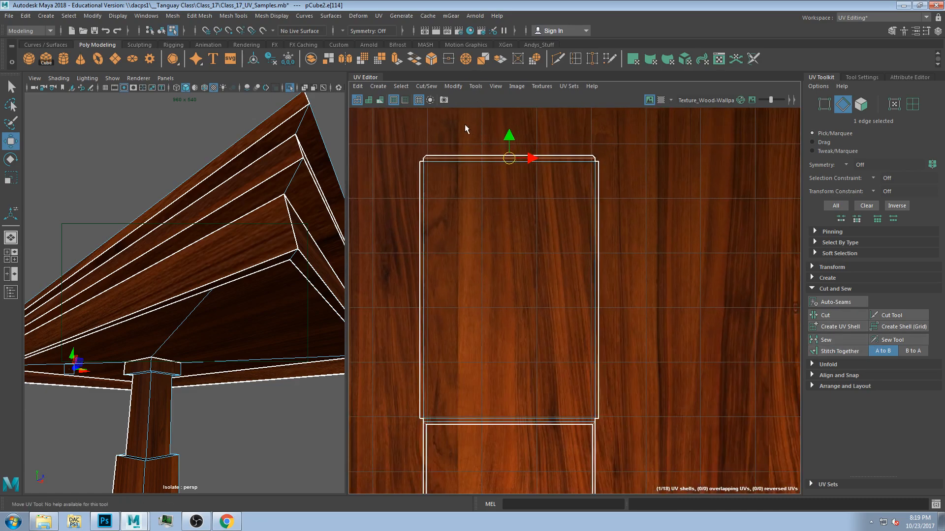
alt+middle_drag(458, 134, 463, 228)
scroll(461, 228, up, 3)
click(560, 261)
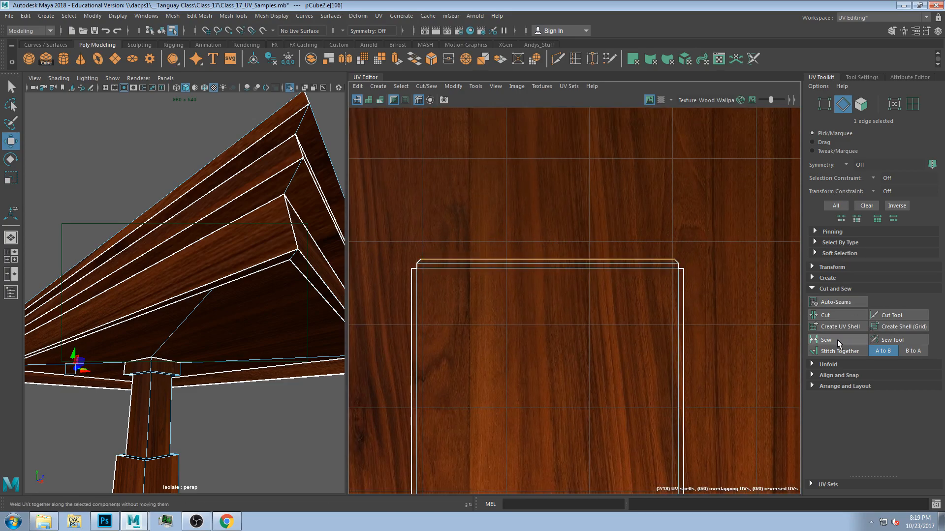
click(837, 349)
Stitch the matching underside frame shell beside the texture onto the outermost edge of the tabletop's upper strips
scroll(651, 278, down, 2)
scroll(650, 295, down, 1)
alt+middle_drag(638, 356, 611, 122)
scroll(610, 123, down, 1)
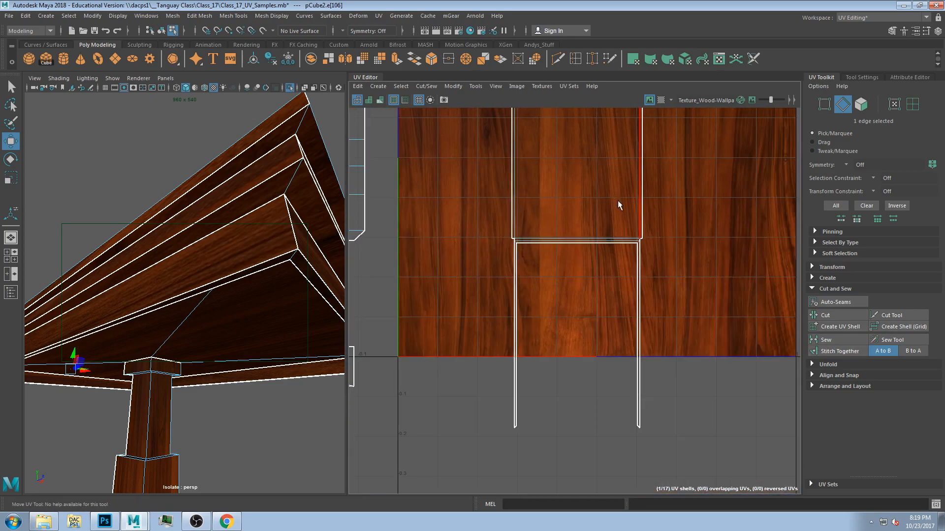
alt+middle_drag(618, 201, 575, 339)
scroll(597, 196, down, 2)
alt+middle_drag(659, 217, 491, 232)
scroll(541, 225, down, 3)
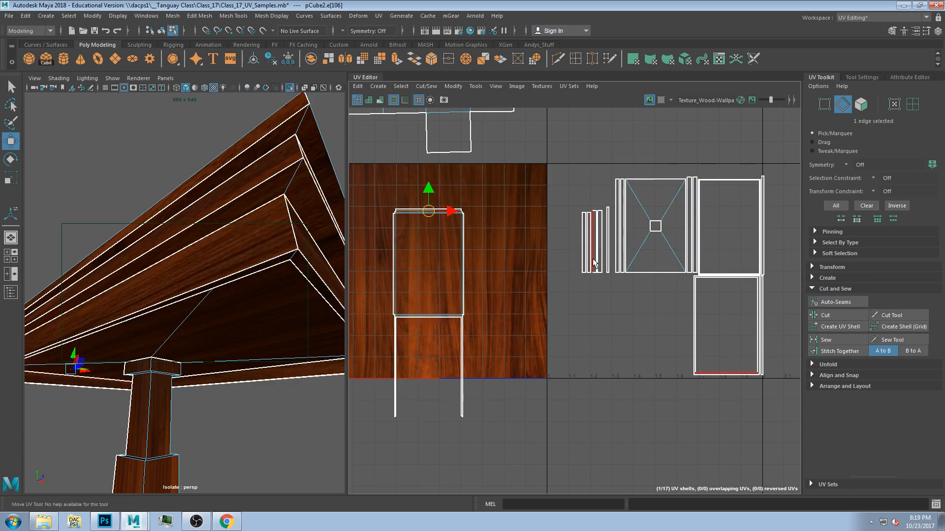
scroll(448, 211, up, 3)
click(451, 212)
alt+drag(144, 263, 254, 278)
scroll(211, 266, down, 5)
scroll(199, 284, up, 6)
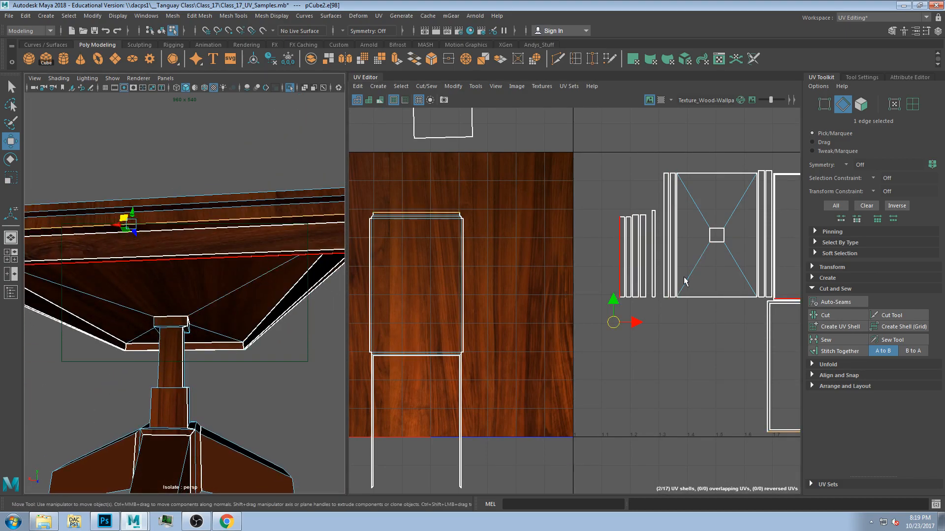
alt+middle_drag(711, 350, 675, 343)
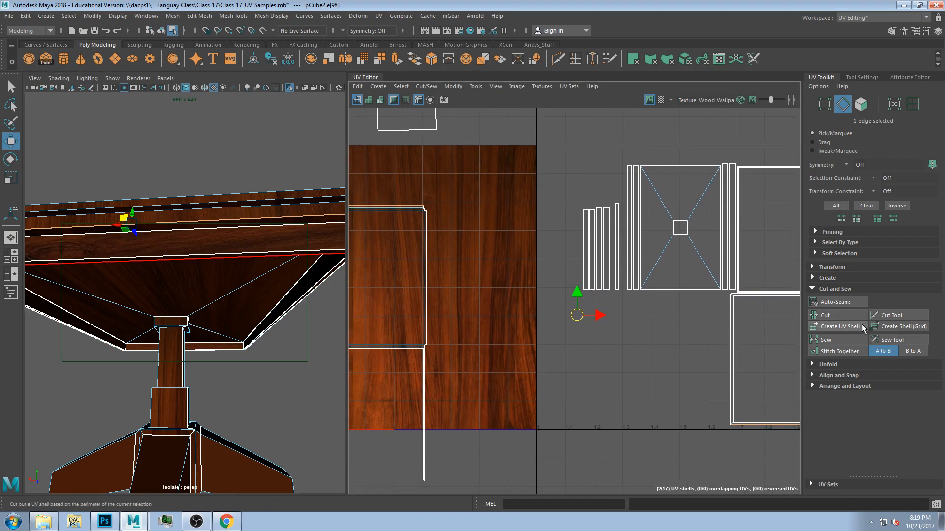
click(842, 351)
Examine the joined strips' corners at both ends of the tabletop shell and the matching corners on the model
alt+middle_drag(507, 242, 684, 364)
scroll(588, 318, up, 3)
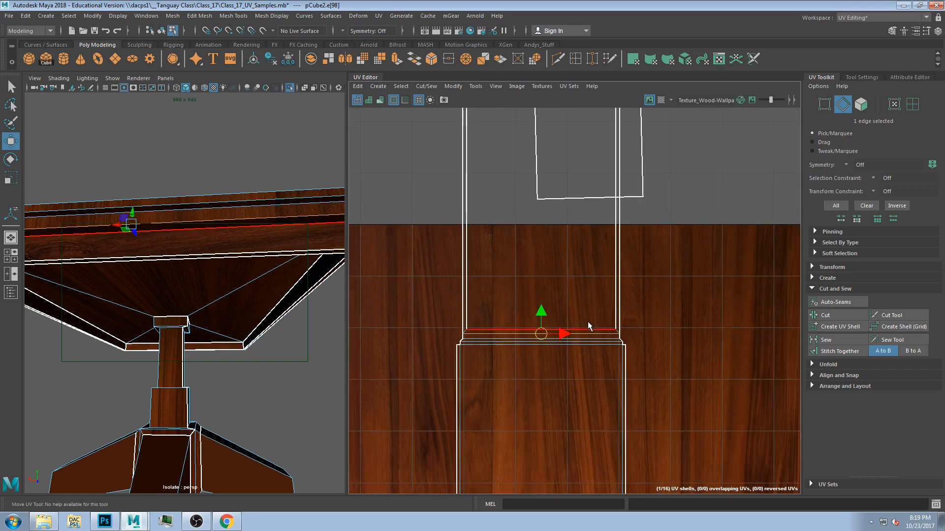
alt+drag(253, 274, 220, 268)
scroll(543, 216, down, 2)
alt+middle_drag(607, 415, 591, 301)
scroll(583, 327, up, 6)
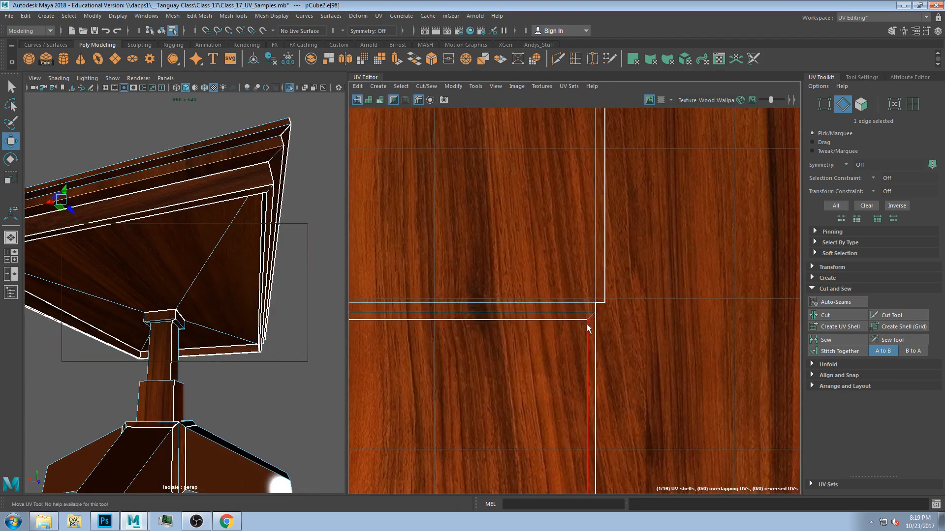
scroll(593, 319, down, 5)
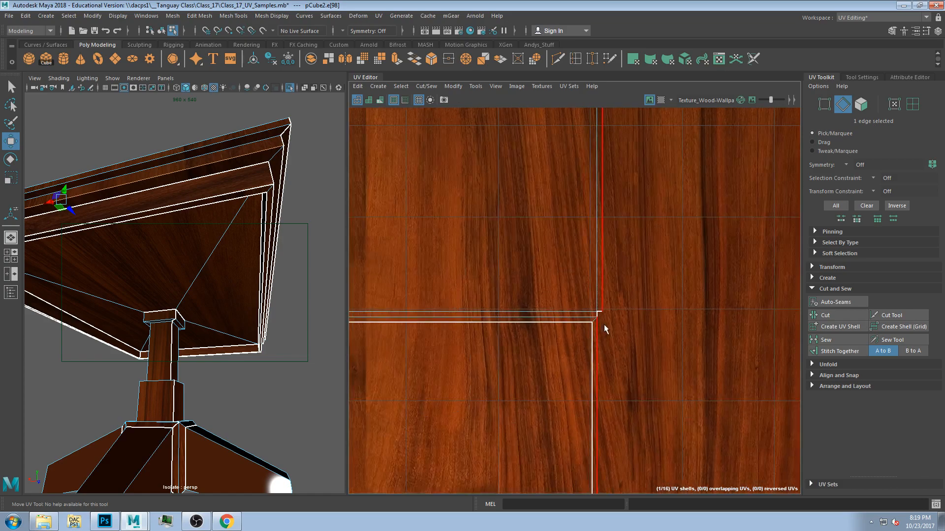
scroll(609, 285, down, 3)
scroll(585, 296, up, 8)
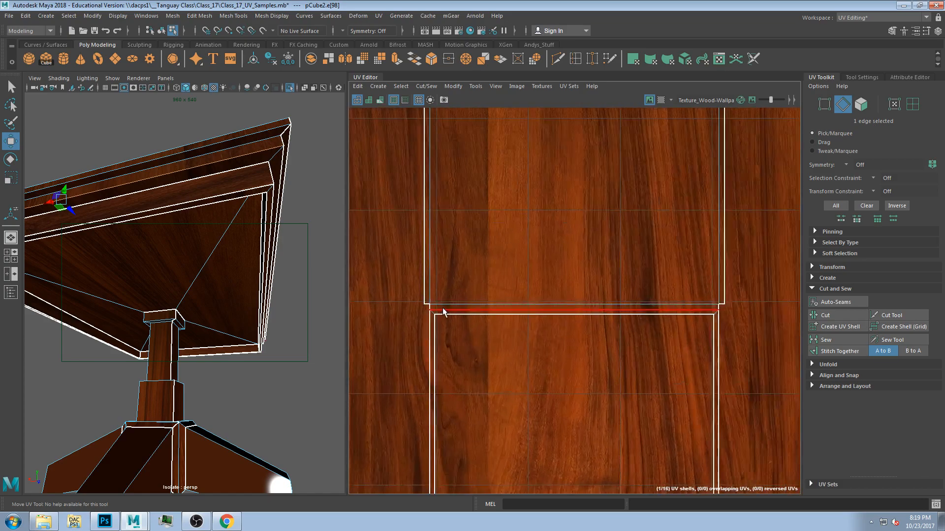
scroll(472, 290, down, 4)
scroll(481, 281, down, 3)
alt+middle_drag(491, 198, 500, 371)
alt+drag(256, 185, 200, 303)
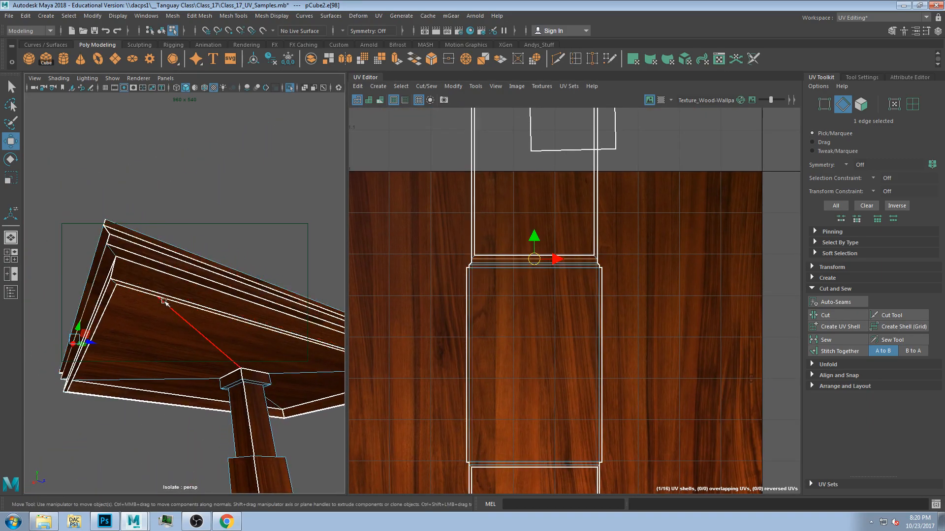
alt+drag(178, 272, 211, 290)
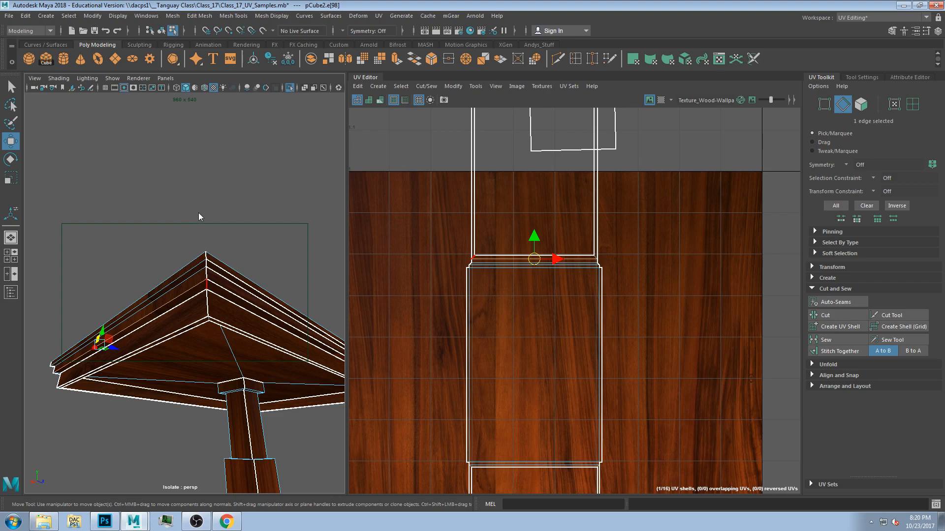
alt+drag(215, 274, 177, 271)
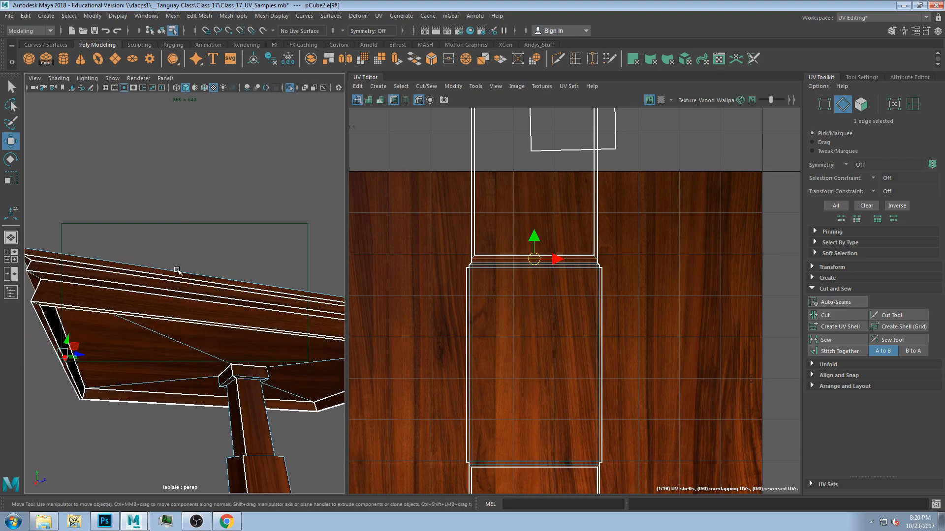
Trace the stacked moulding faces along the tabletop's long side to see which UV shells they belong to
key(F8)
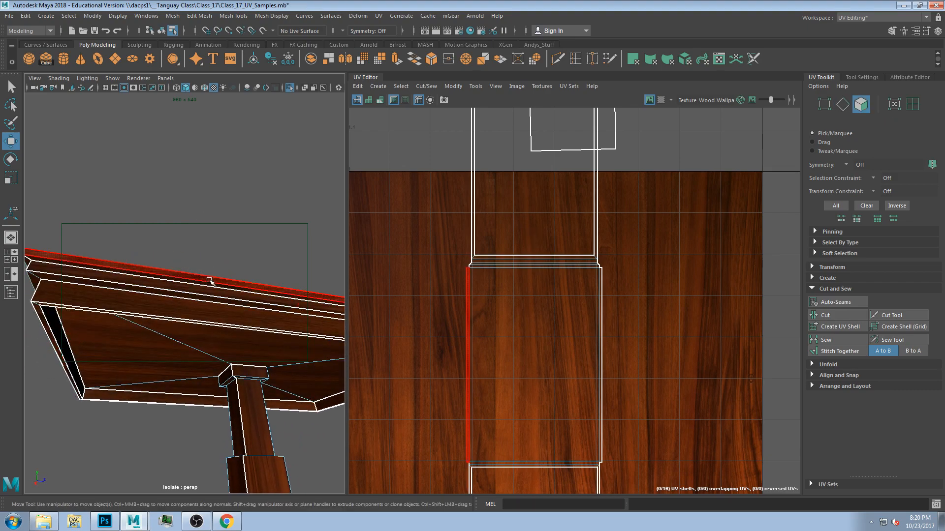
click(209, 281)
shift+click(210, 284)
shift+click(210, 291)
shift+click(211, 299)
shift+click(212, 308)
alt+drag(215, 321, 234, 315)
shift+click(227, 309)
scroll(633, 293, down, 2)
scroll(542, 294, up, 1)
alt+drag(33, 295, 74, 295)
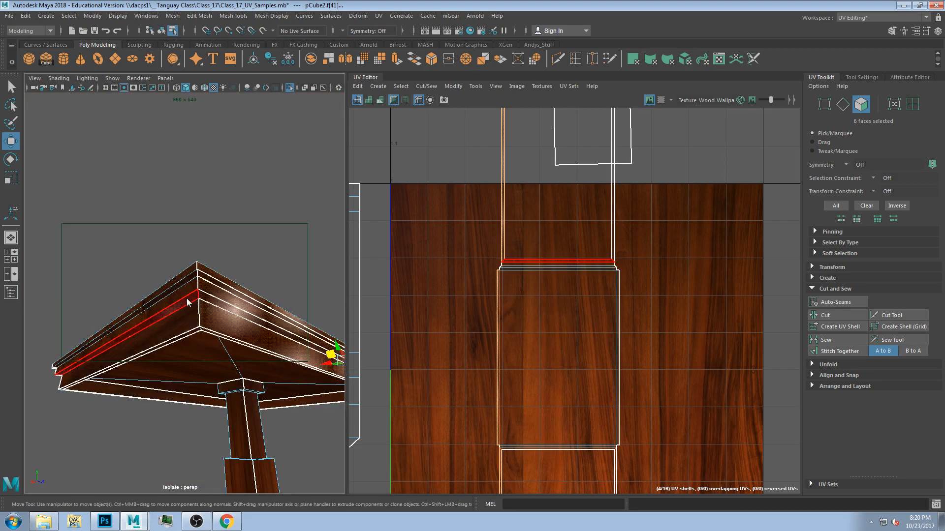
Cut the UVs along the short mitre edge of the lower moulding at the first tabletop corner
key(F10)
click(201, 289)
click(199, 295)
click(825, 315)
click(207, 222)
Cut the UVs along the two remaining moulding mitre edges at the tabletop corner seen from below
alt+drag(249, 302, 221, 294)
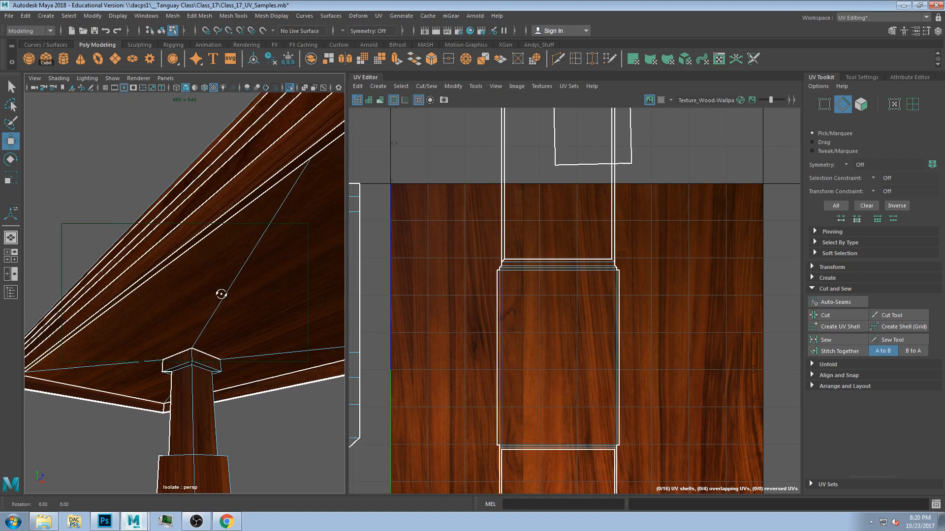
alt+middle_drag(279, 246, 250, 296)
alt+drag(250, 296, 248, 280)
click(252, 270)
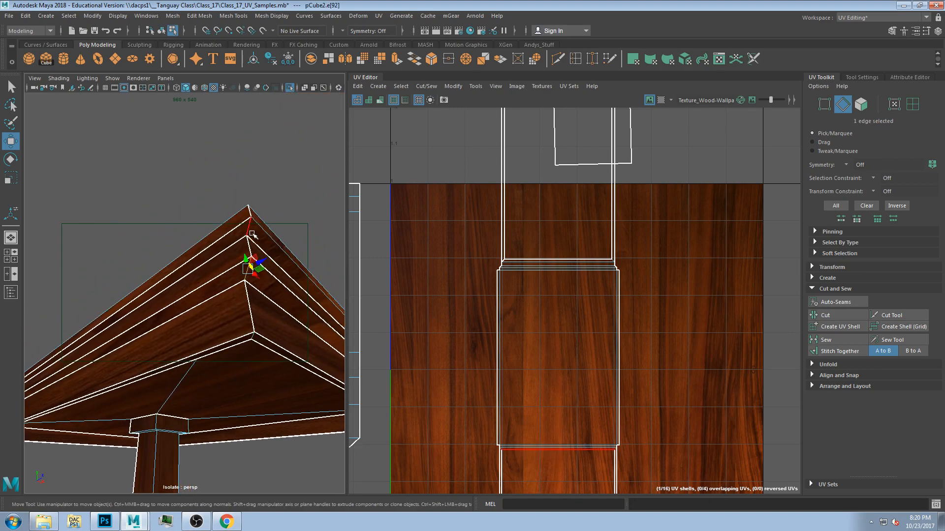
click(844, 327)
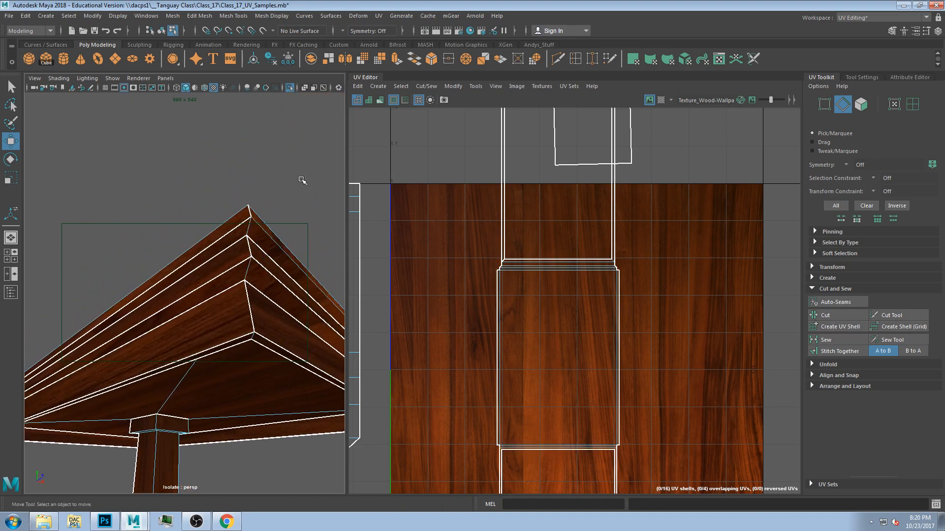
click(249, 227)
shift+click(249, 268)
click(832, 318)
Cut the UVs along two moulding mitre edges at the next corner of the tabletop
alt+drag(314, 276, 162, 259)
click(157, 258)
shift+click(150, 288)
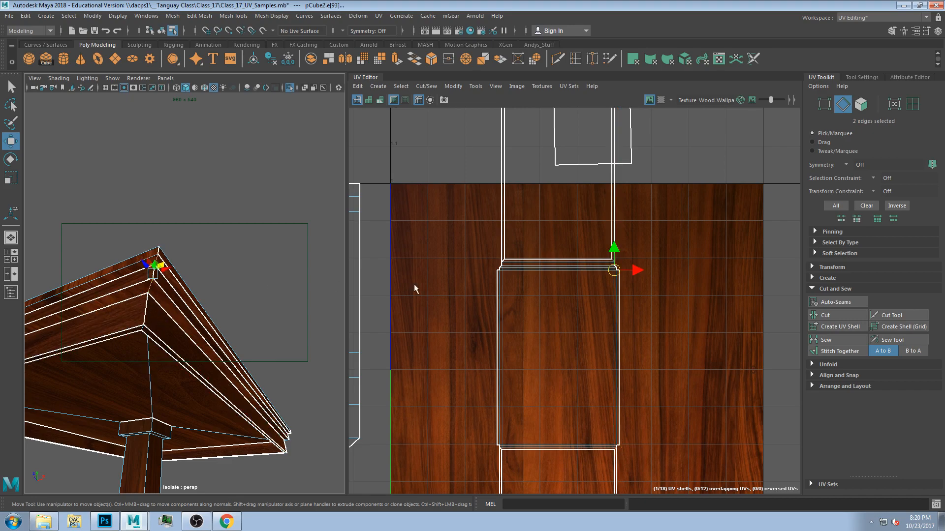
click(825, 317)
click(225, 233)
Cut the UVs along the remaining mitre edge just above the tall lower moulding at the tabletop corner
alt+drag(225, 256, 130, 265)
drag(347, 301, 367, 310)
alt+drag(295, 312, 297, 301)
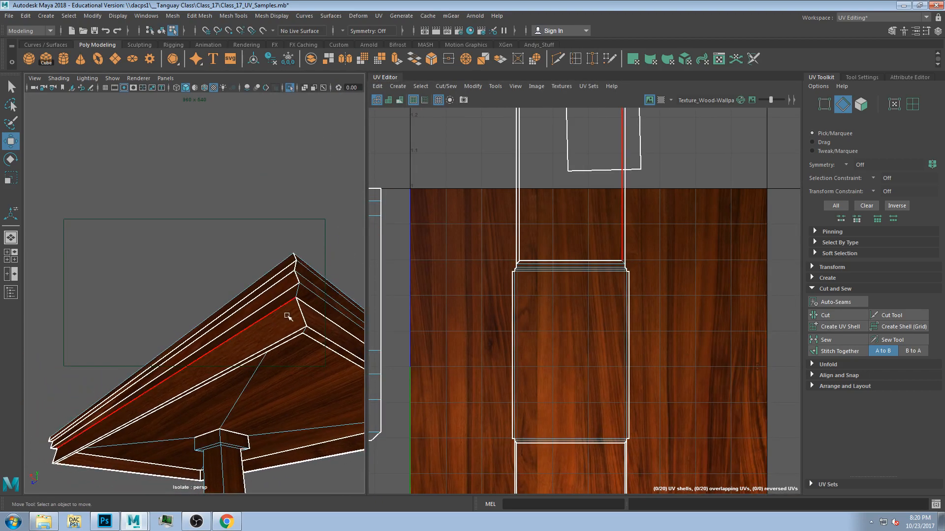
click(299, 300)
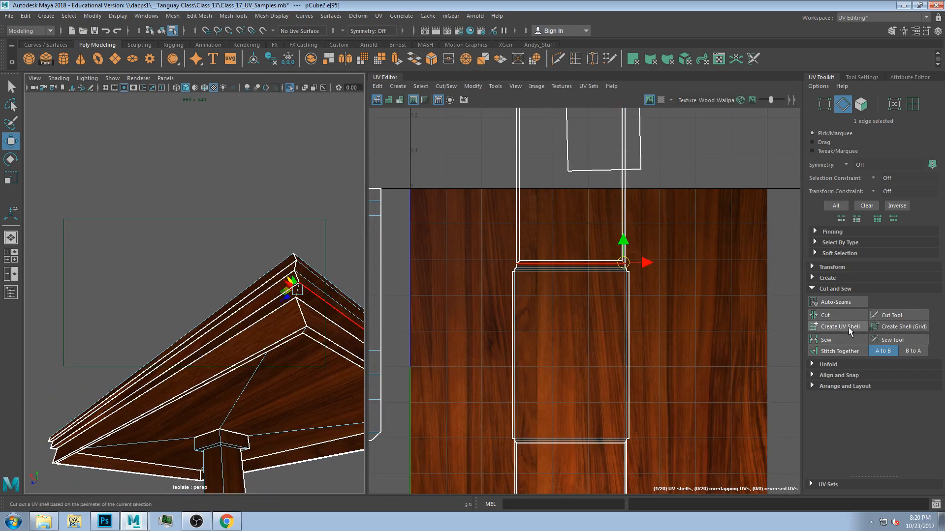
click(829, 317)
Stitch the two lower lengthwise seams between the moulding strips on the tabletop's long side
alt+drag(204, 259, 290, 271)
alt+drag(274, 312, 277, 306)
click(268, 299)
click(840, 350)
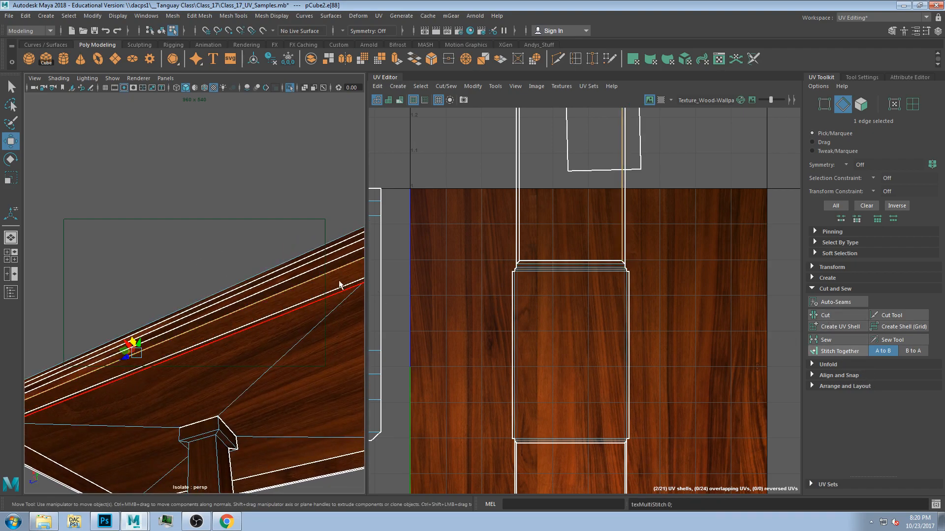
click(316, 279)
click(828, 352)
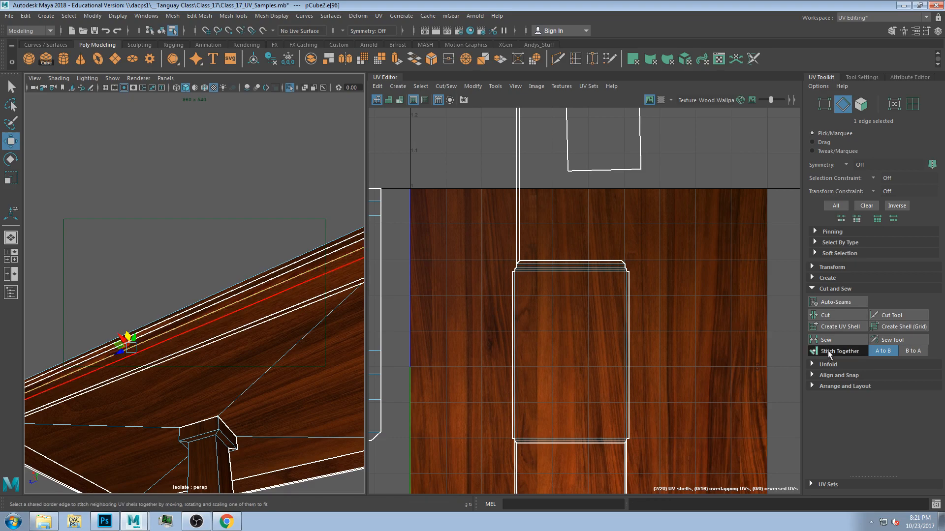
Stitch the two upper lengthwise seams on the long side, joining its moulding strips to the tabletop shell
click(268, 279)
click(837, 352)
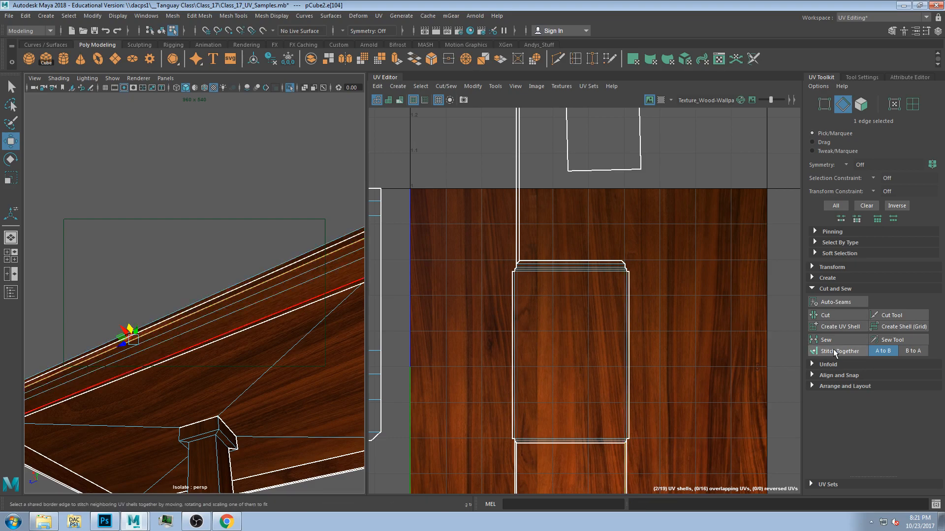
click(265, 276)
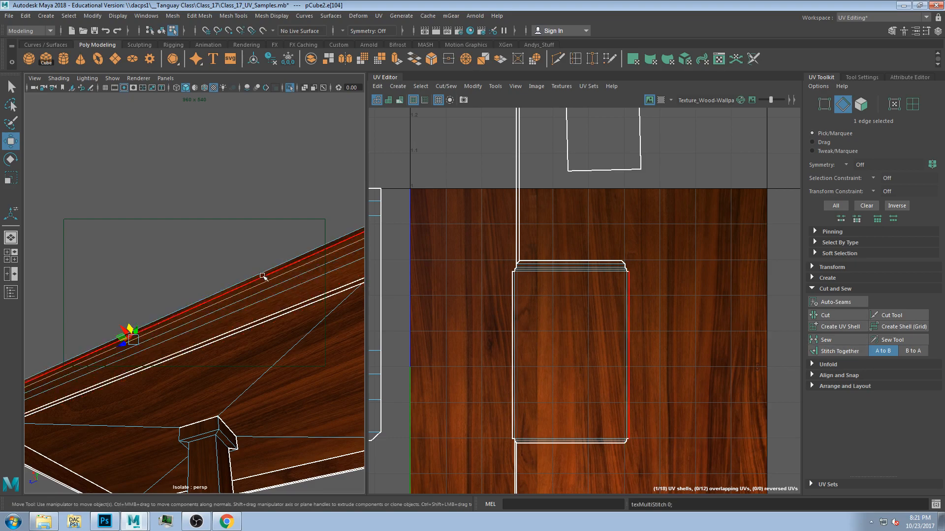
click(839, 351)
alt+drag(243, 257, 281, 308)
scroll(649, 353, up, 3)
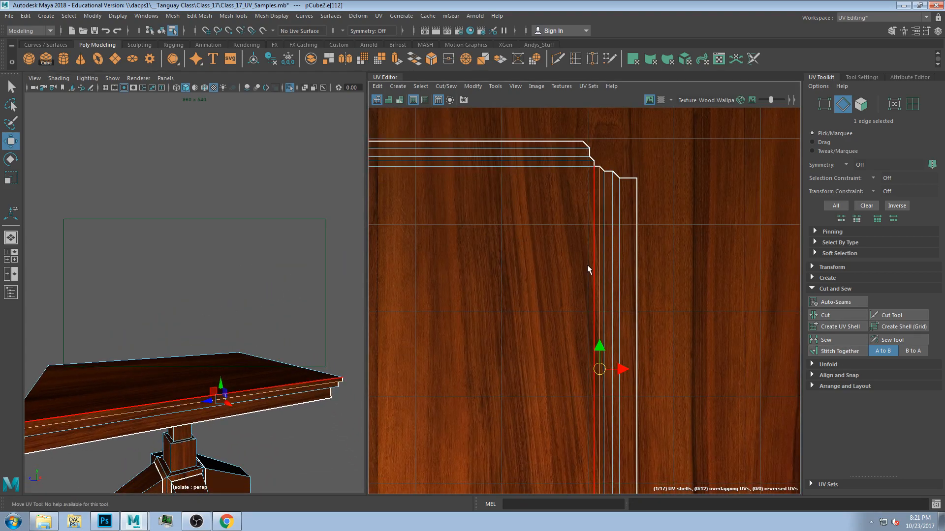
alt+drag(194, 280, 194, 362)
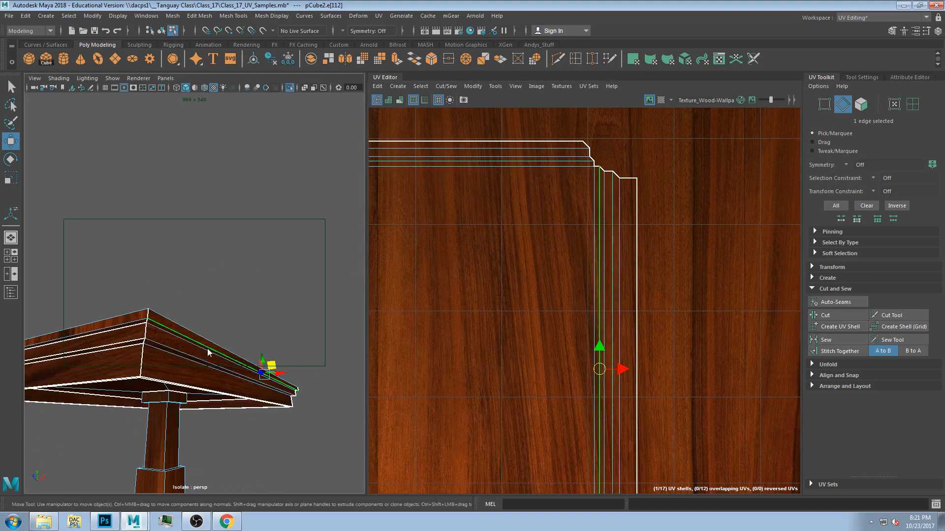
Inspect the long side's stitched moulding faces one by one on the model and in the UV layout
right_drag(208, 250, 198, 299)
alt+drag(190, 322, 202, 307)
click(195, 383)
shift+click(210, 298)
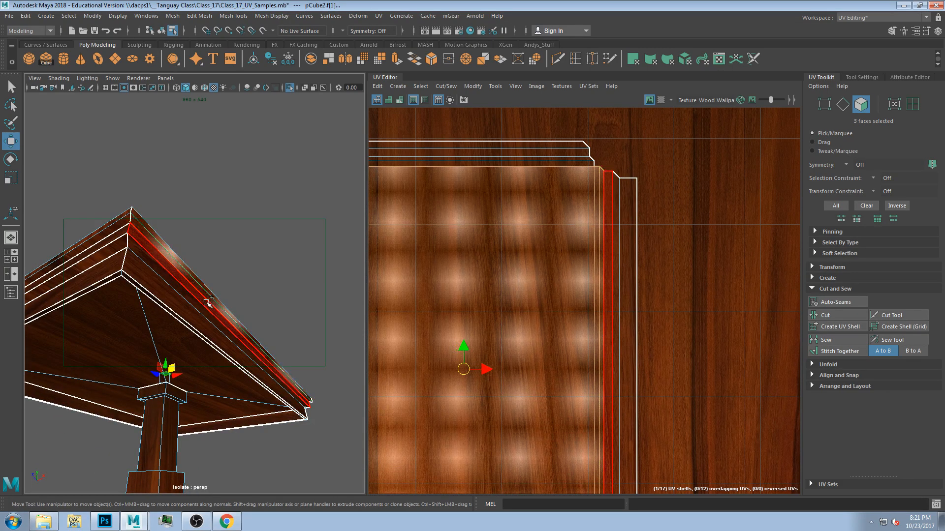
shift+click(207, 305)
shift+click(206, 311)
shift+click(204, 321)
alt+middle_drag(617, 283, 592, 293)
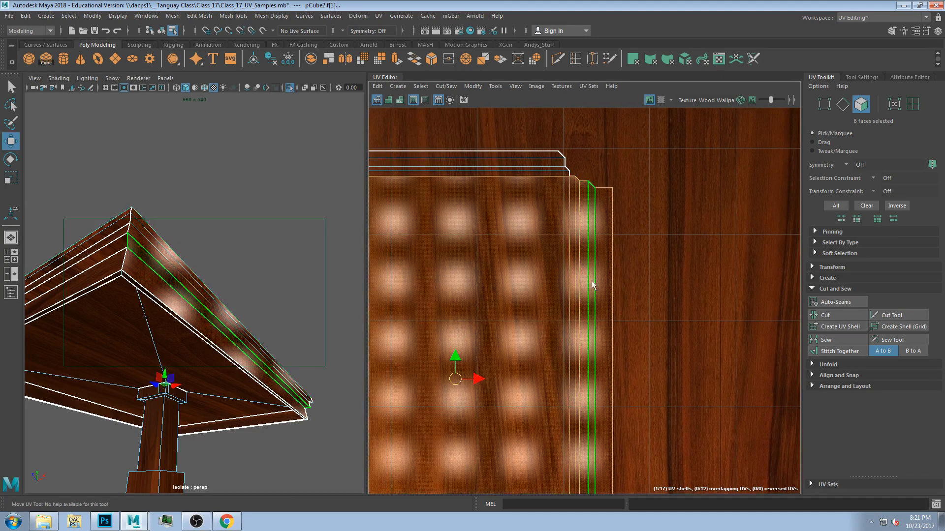
click(597, 232)
scroll(596, 232, up, 3)
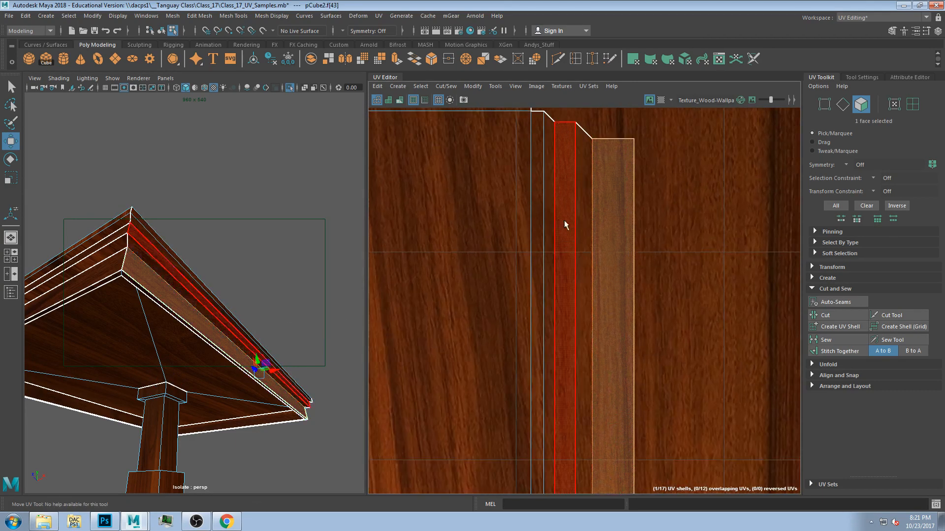
click(565, 228)
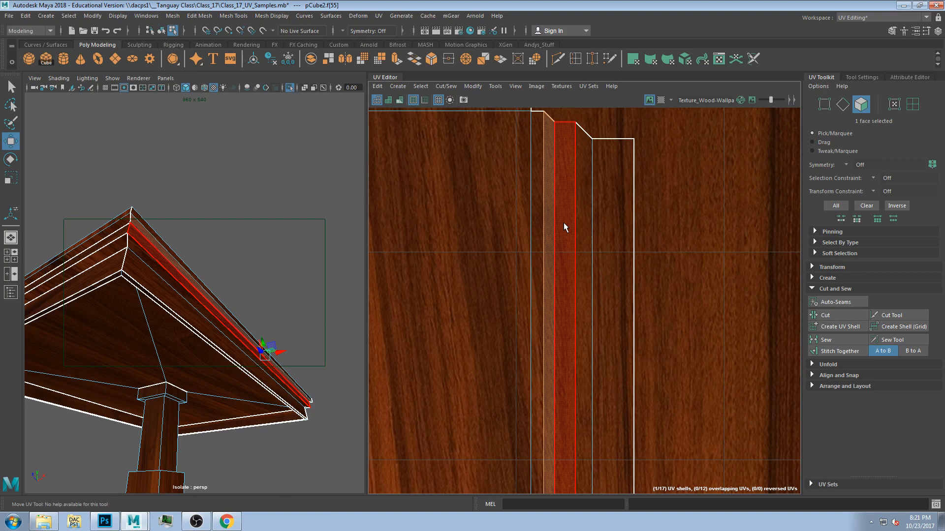
Stitch the bottom edge of the long side's tall lowest moulding to the underside frame
click(565, 227)
alt+drag(138, 246, 142, 273)
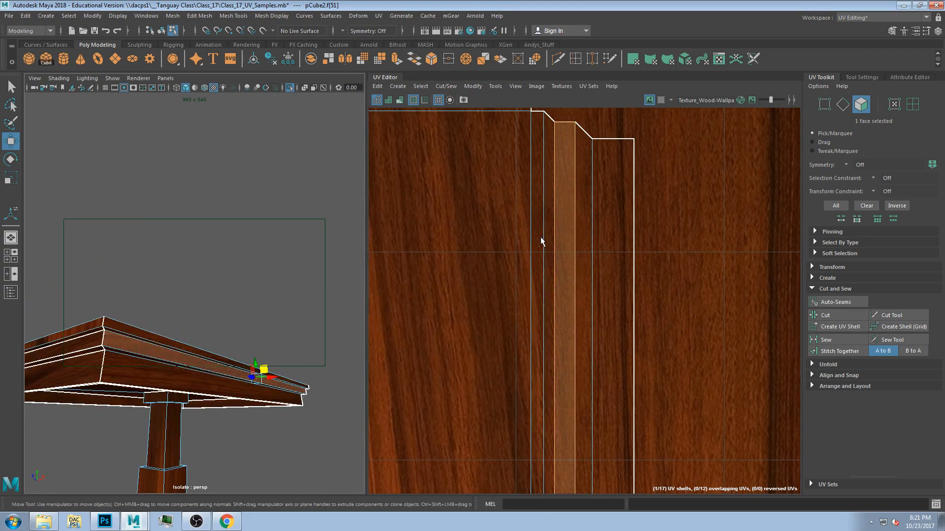
click(605, 231)
alt+drag(119, 344, 167, 285)
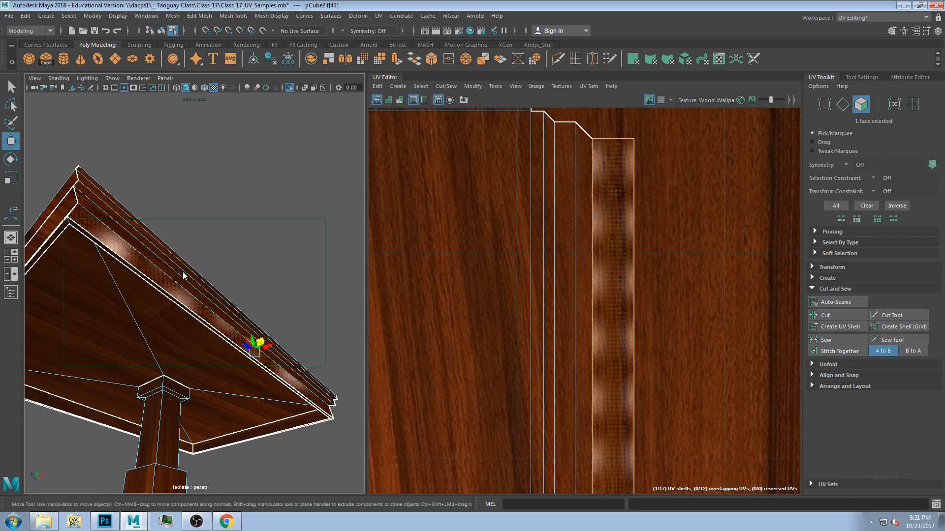
key(F10)
click(184, 306)
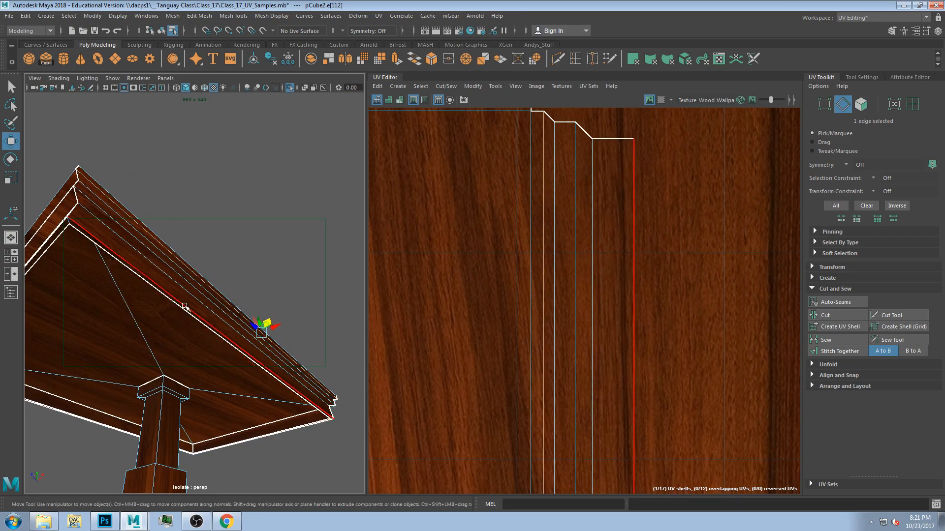
click(841, 352)
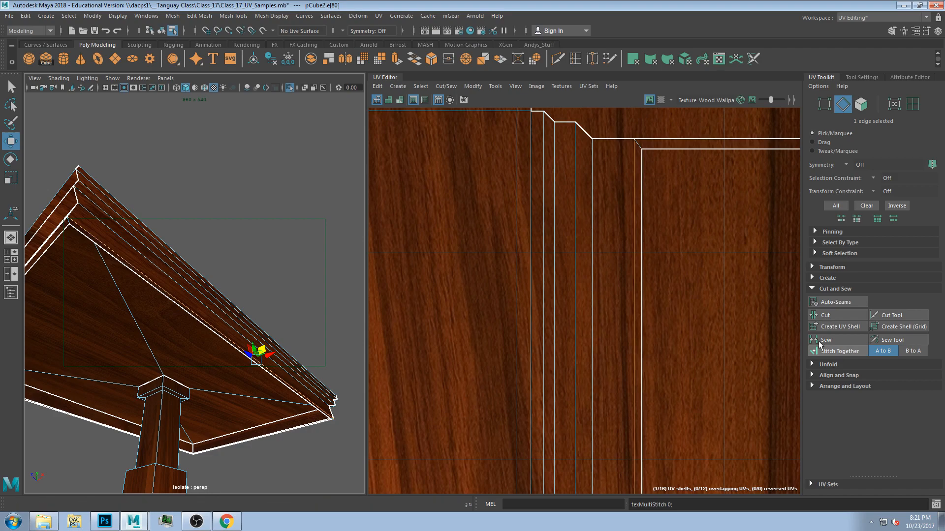
Stitch the innermost open lengthwise seam on the tabletop's opposite long side to the tabletop shell
scroll(667, 277, down, 3)
scroll(672, 302, down, 2)
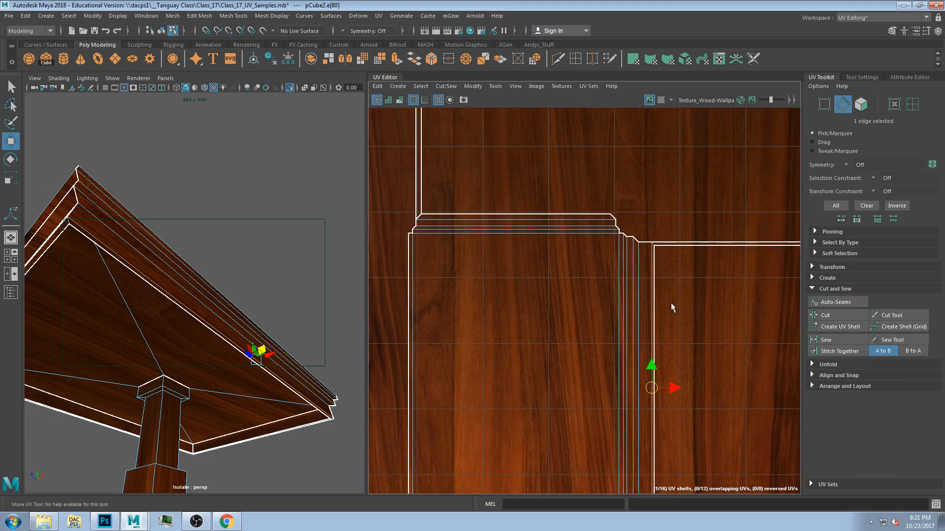
scroll(537, 296, down, 2)
alt+middle_drag(421, 283, 459, 261)
scroll(477, 250, up, 3)
click(480, 254)
key(ctrl+x)
click(837, 327)
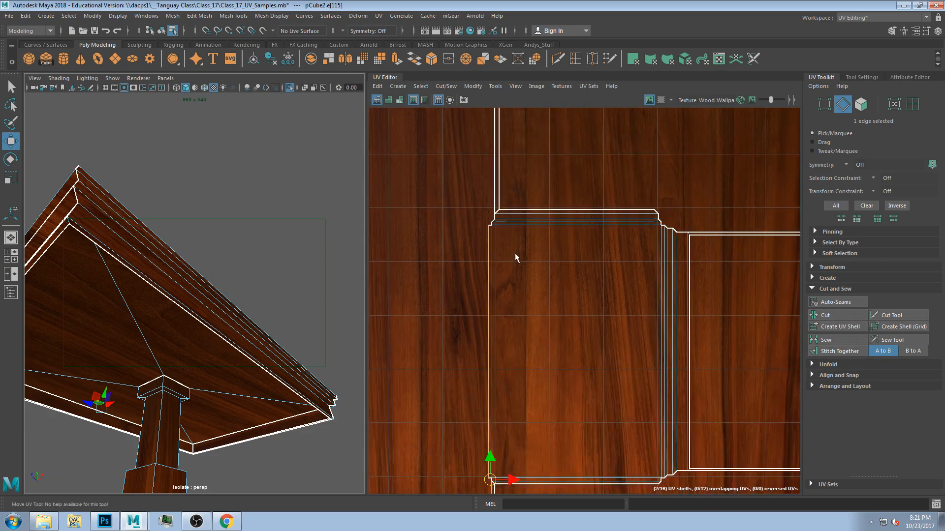
scroll(514, 253, down, 3)
scroll(695, 271, down, 2)
alt+middle_drag(708, 274, 609, 269)
alt+middle_drag(713, 253, 789, 265)
scroll(544, 273, up, 4)
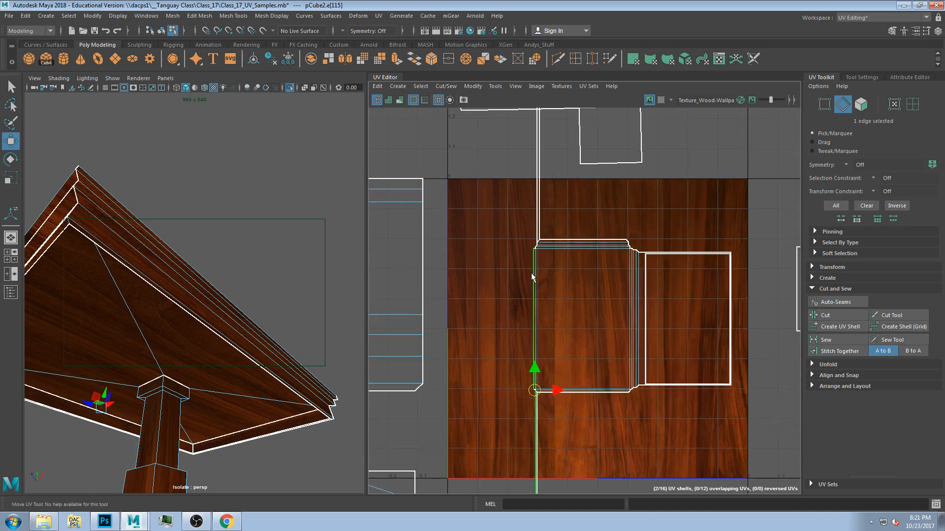
click(838, 352)
Stitch the three remaining lengthwise seams between the moulding strips on that opposite long side
scroll(512, 324, up, 5)
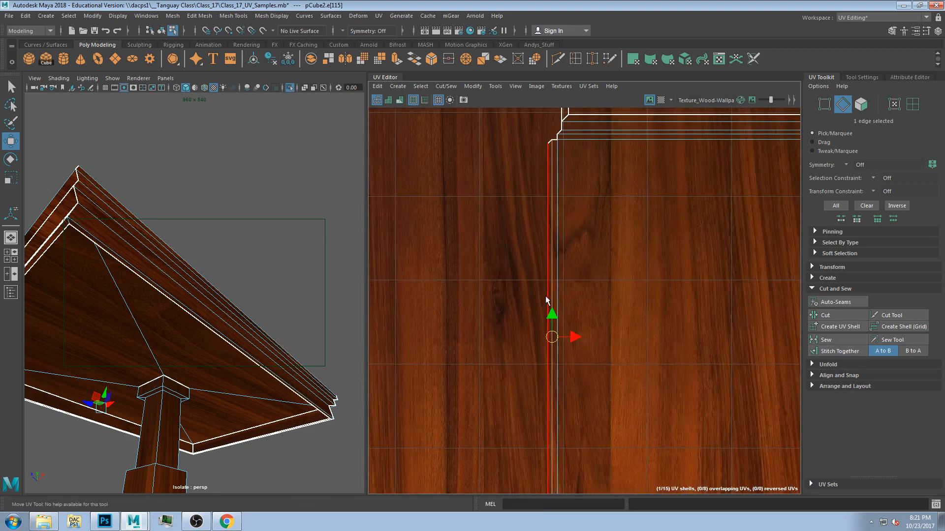
click(836, 351)
click(540, 281)
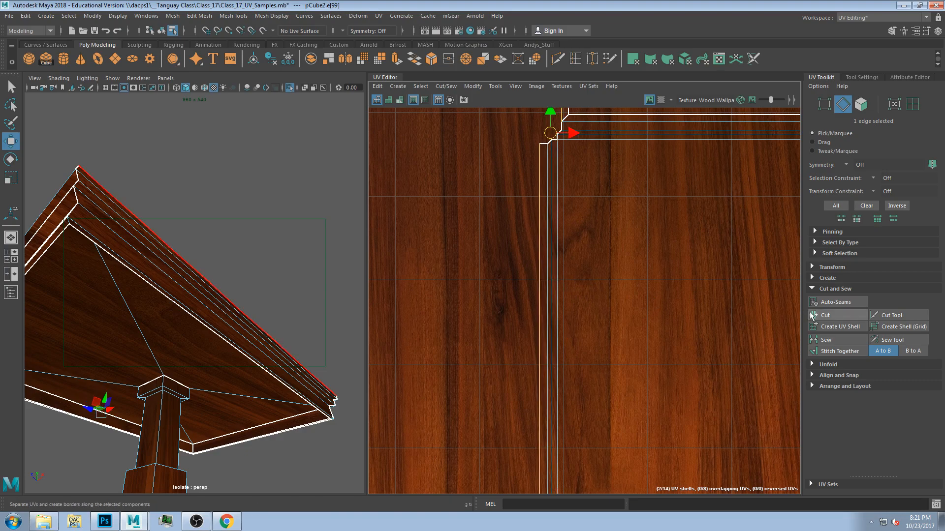
click(830, 352)
click(529, 301)
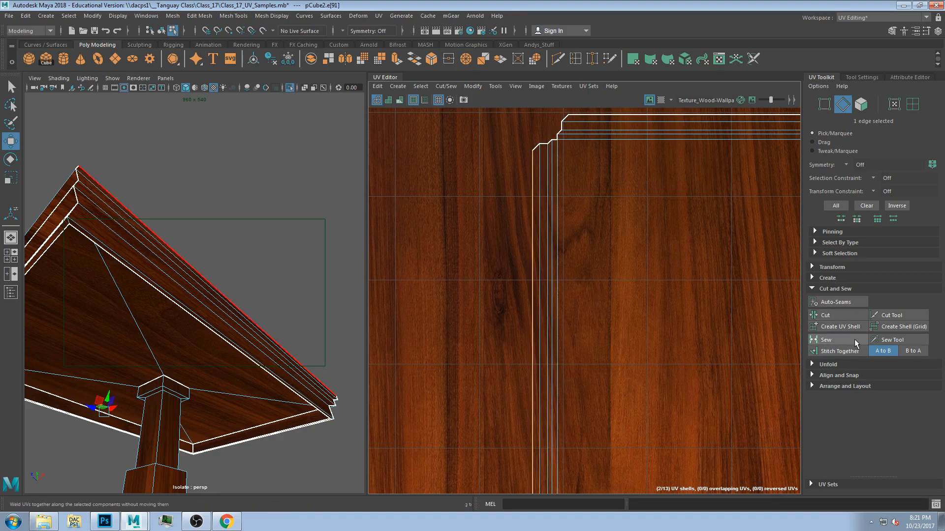
click(841, 349)
Try to stitch the opposite long side's outermost moulding edge to the uncut underside frame
scroll(530, 258, down, 3)
alt+middle_drag(608, 245, 519, 238)
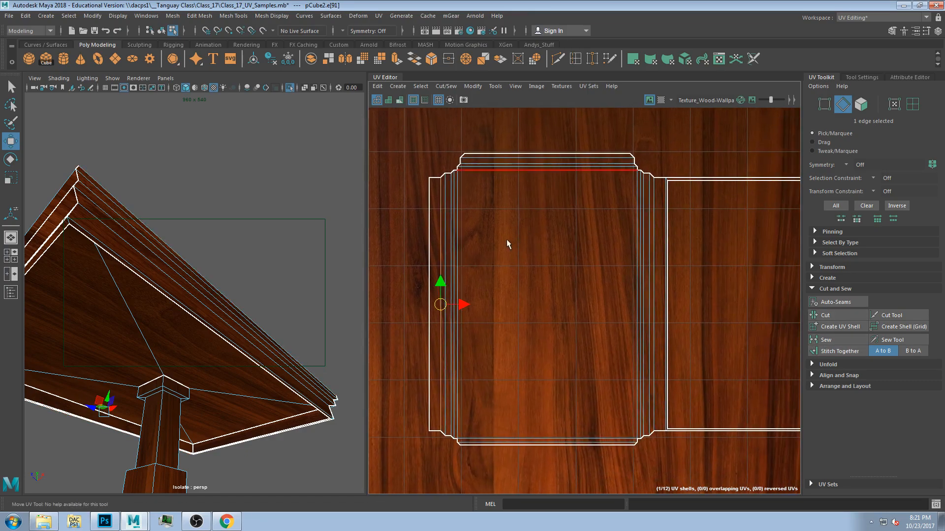
click(430, 255)
scroll(561, 253, down, 2)
alt+middle_drag(670, 255, 581, 250)
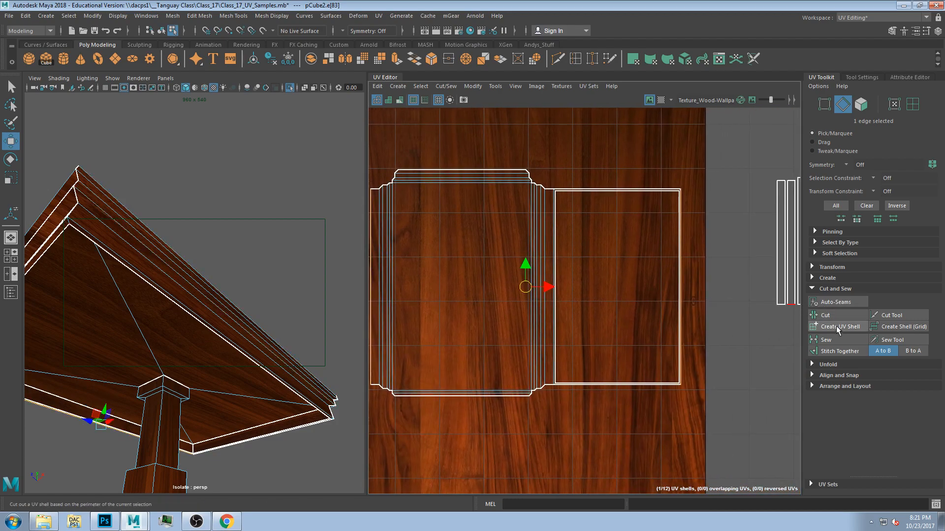
click(837, 353)
key(ctrl+z)
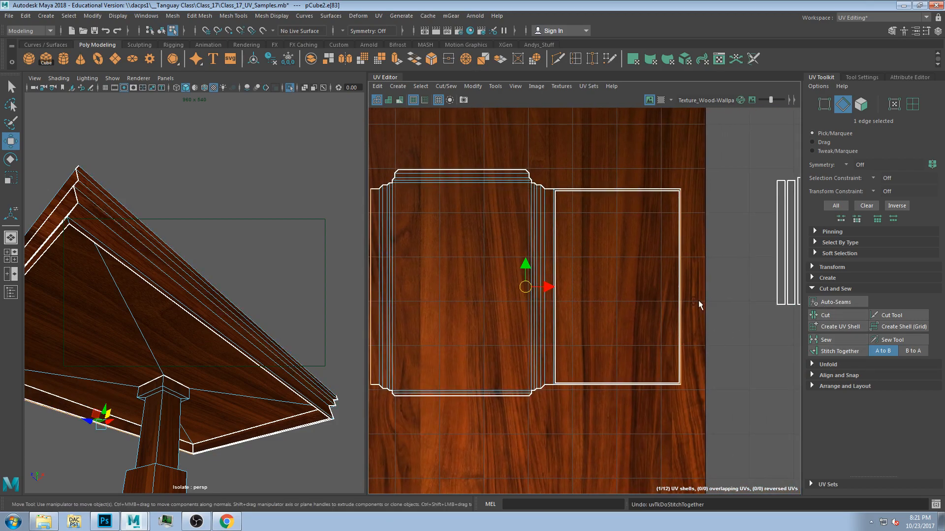
Cut the UVs along three of the underside frame's corner mitre edges
alt+middle_drag(502, 249, 593, 223)
scroll(563, 203, up, 2)
alt+middle_drag(563, 185, 465, 259)
scroll(580, 233, up, 3)
scroll(575, 232, up, 5)
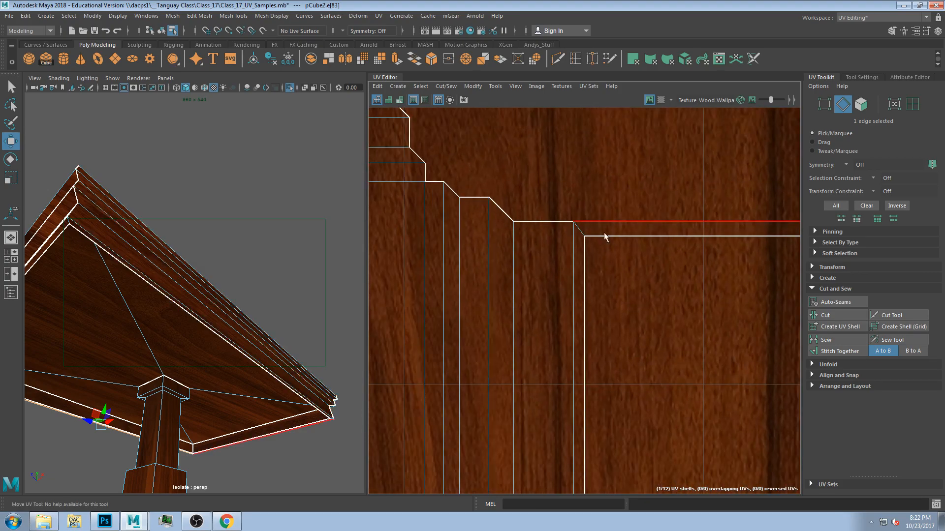
scroll(585, 249, down, 4)
alt+drag(122, 294, 359, 288)
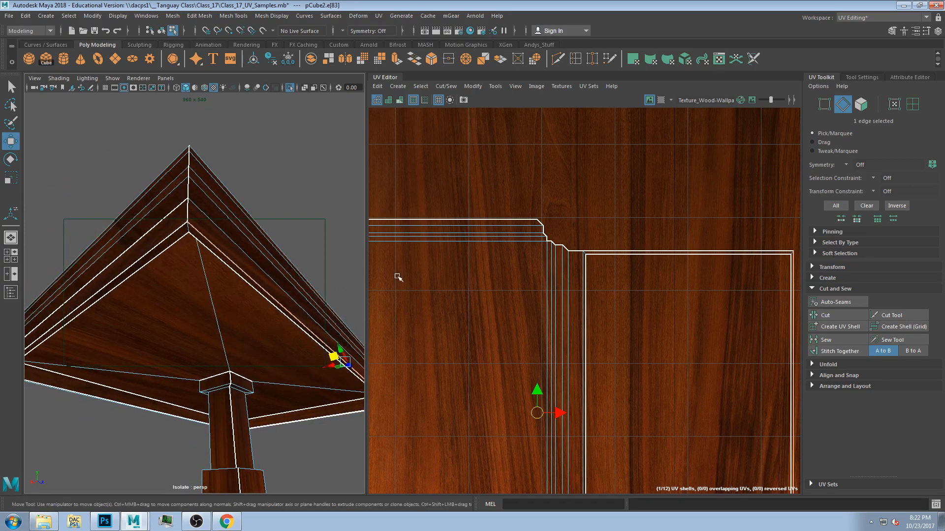
scroll(509, 266, down, 1)
alt+drag(228, 225, 234, 227)
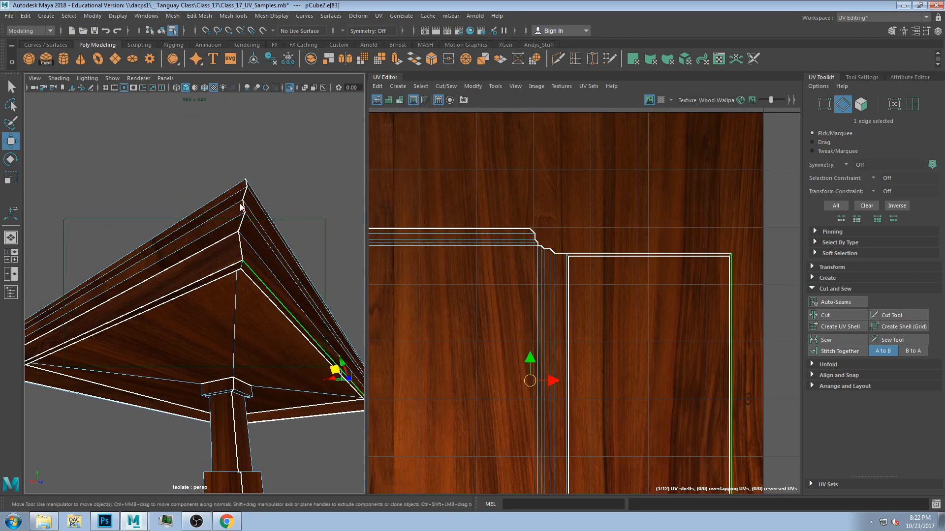
click(241, 265)
alt+drag(281, 283, 141, 282)
alt+middle_drag(193, 177, 180, 276)
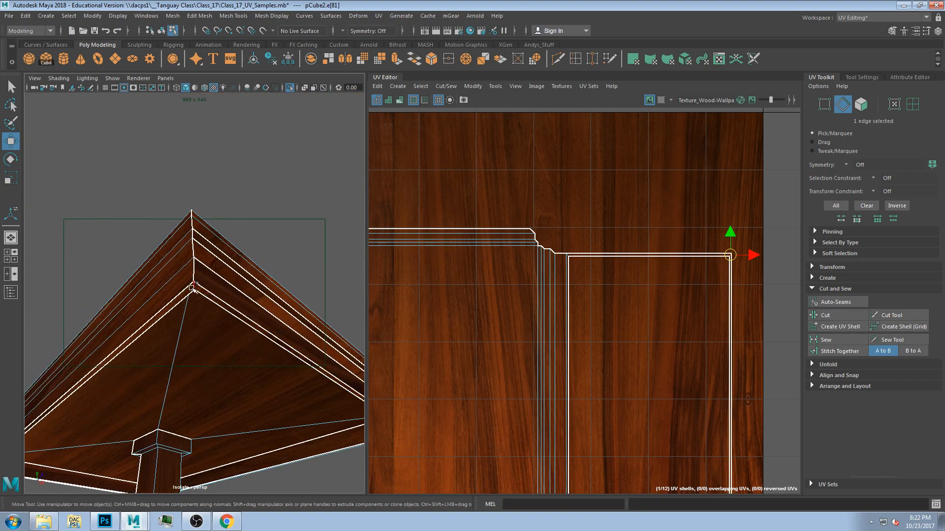
alt+drag(207, 301, 217, 276)
scroll(167, 346, up, 5)
alt+middle_drag(166, 346, 204, 321)
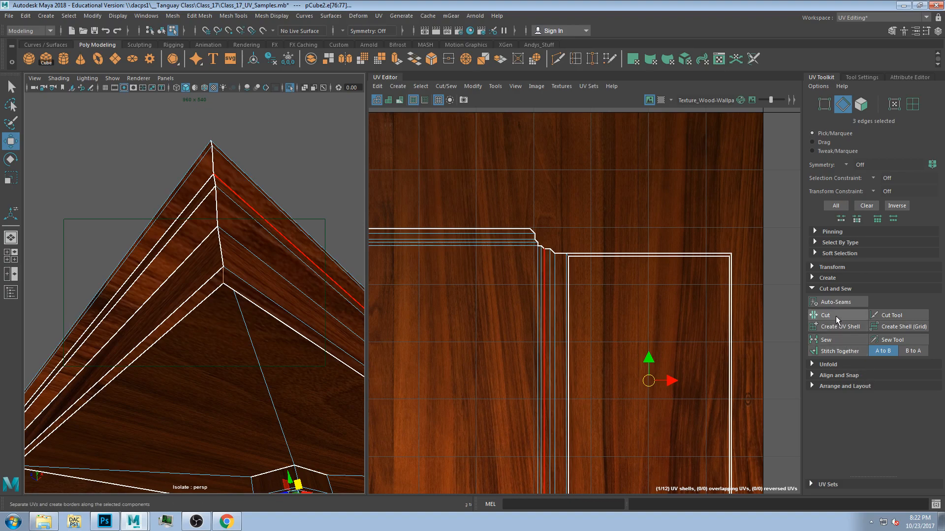
Cut the UVs along the underside frame's remaining corner mitre edge
alt+drag(310, 275, 173, 288)
alt+middle_drag(174, 287, 213, 312)
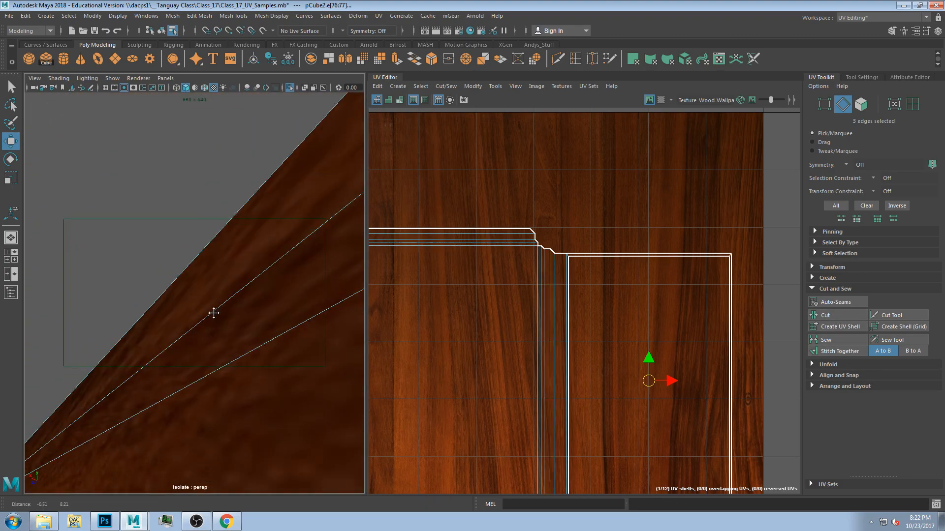
scroll(221, 310, down, 5)
alt+drag(226, 310, 236, 266)
click(236, 265)
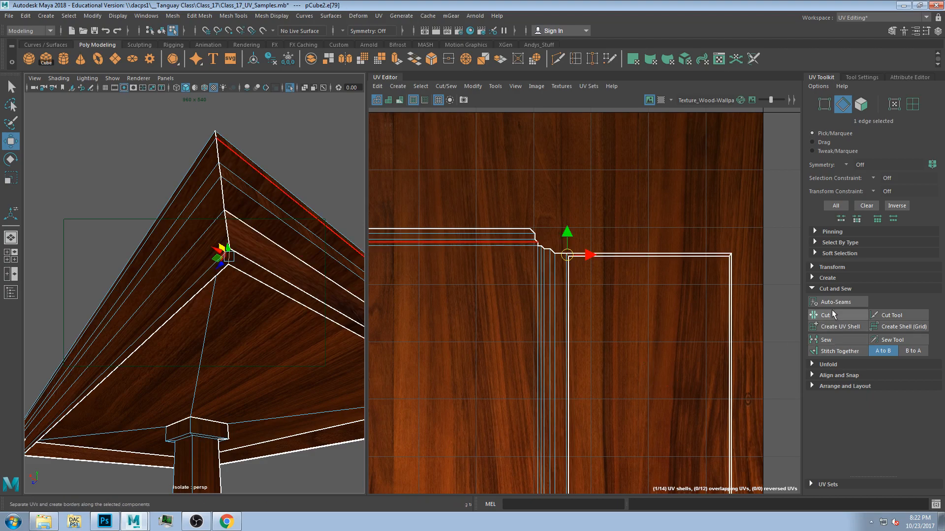
alt+drag(226, 231, 215, 244)
Stitch one short side's tall lower moulding to the strips above it and to its underside frame strip
click(215, 245)
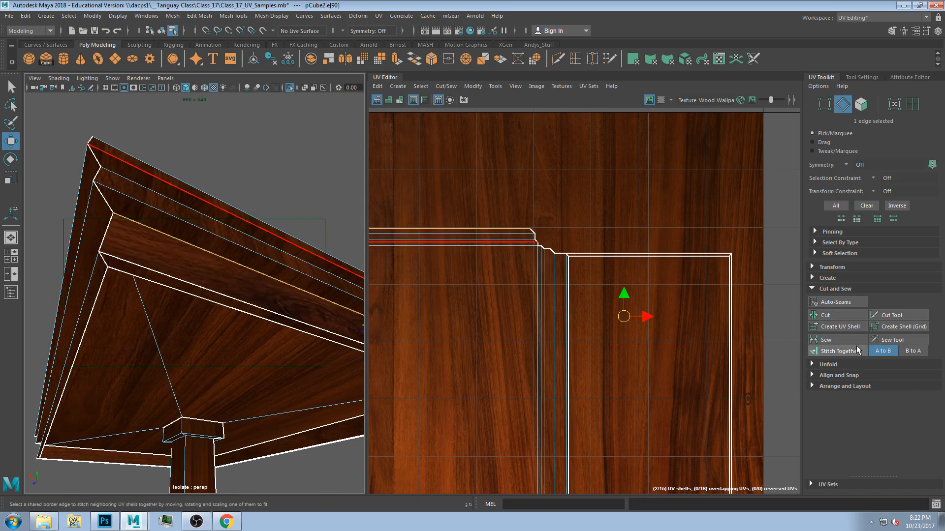
click(840, 351)
click(252, 297)
click(249, 301)
click(835, 351)
Stitch the other short side's lengthwise seams, joining its moulding strips and underside frame strip to the tabletop shell
alt+drag(168, 243, 247, 283)
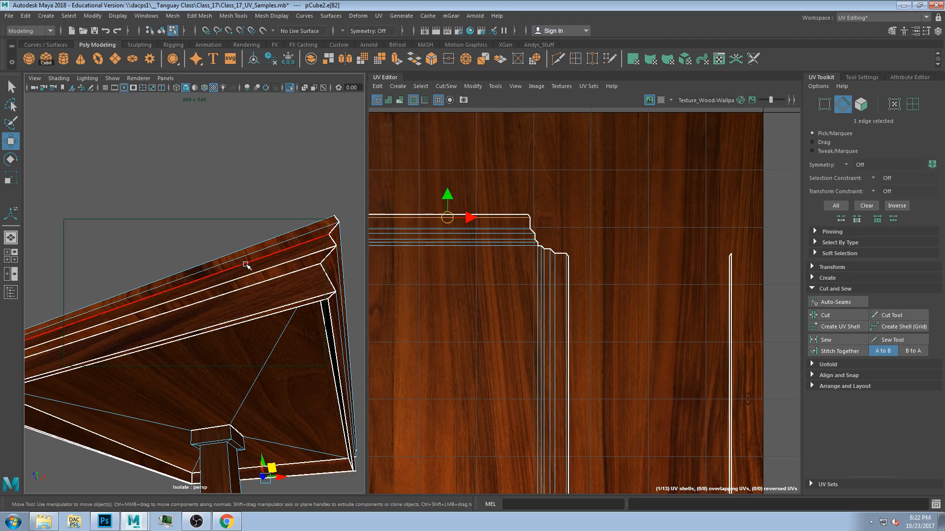
click(839, 351)
click(278, 263)
click(833, 351)
click(297, 273)
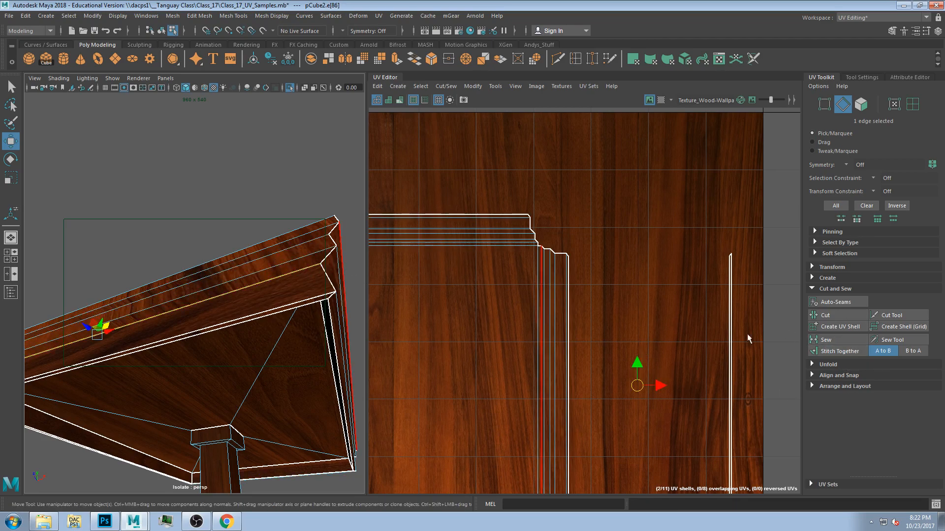
click(840, 353)
click(307, 301)
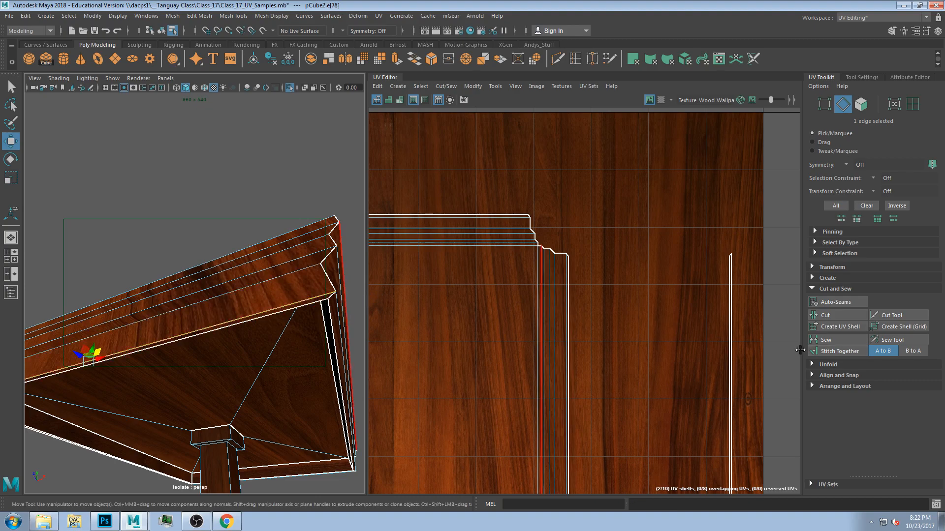
click(833, 352)
Stitch the remaining long side's outer moulding edge to its separated underside frame strip
alt+drag(220, 257, 328, 266)
click(835, 352)
key(f)
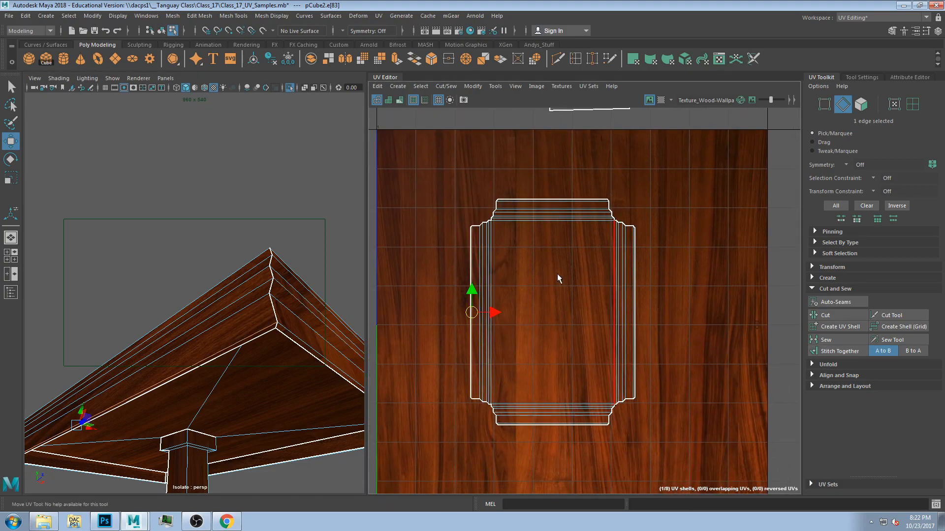
Examine the finished tabletop shell's corners and the tabletop face's wood grain in the top view
key(space)
key(space)
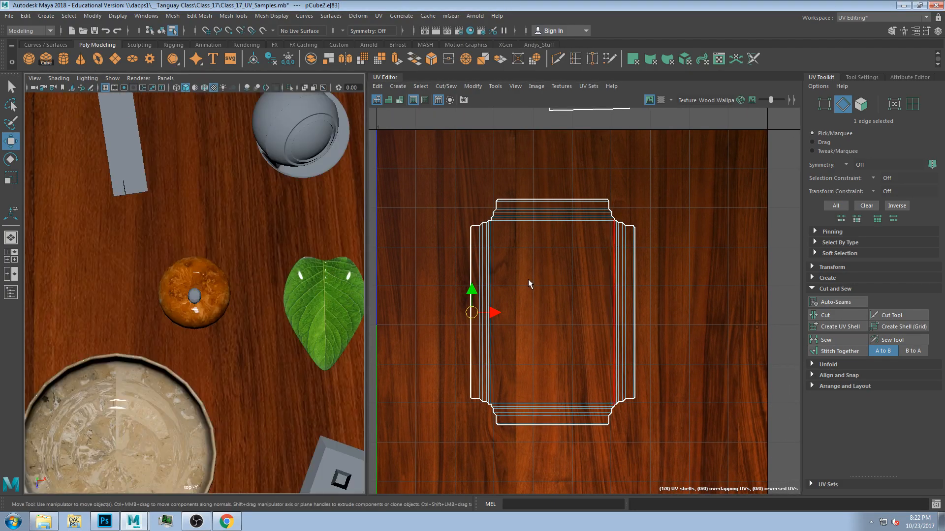
scroll(528, 279, up, 6)
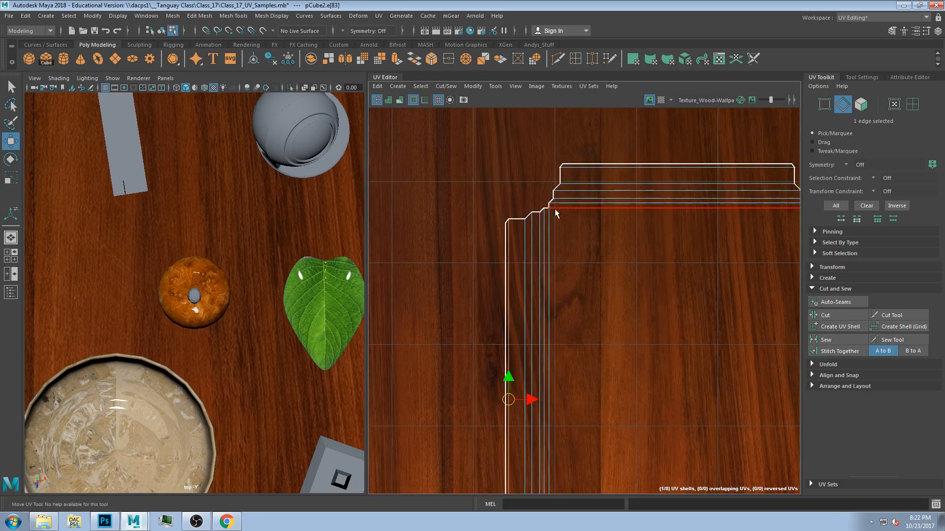
click(560, 175)
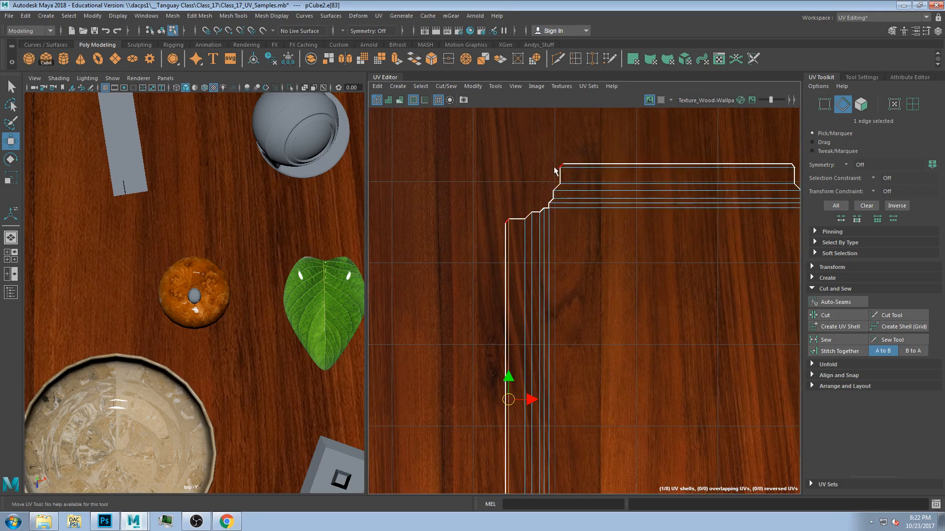
scroll(634, 215, down, 2)
alt+middle_drag(660, 215, 598, 210)
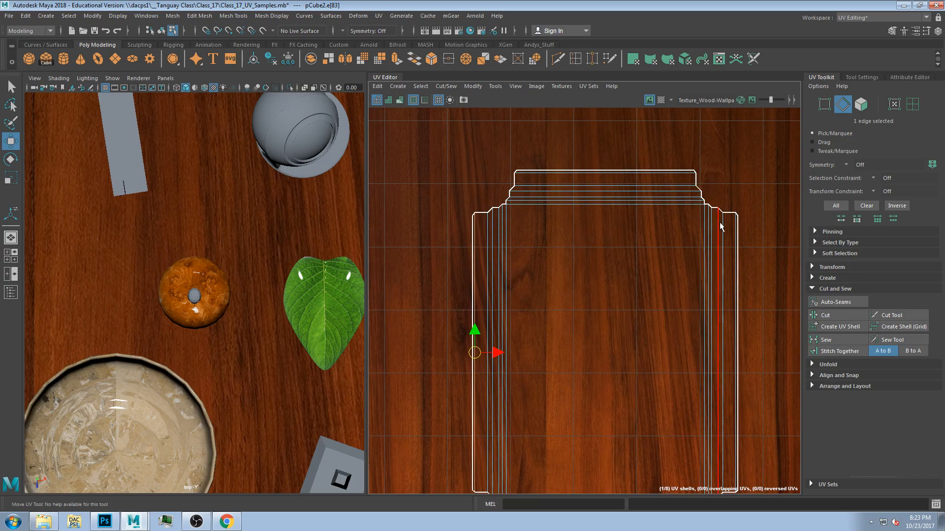
key(F11)
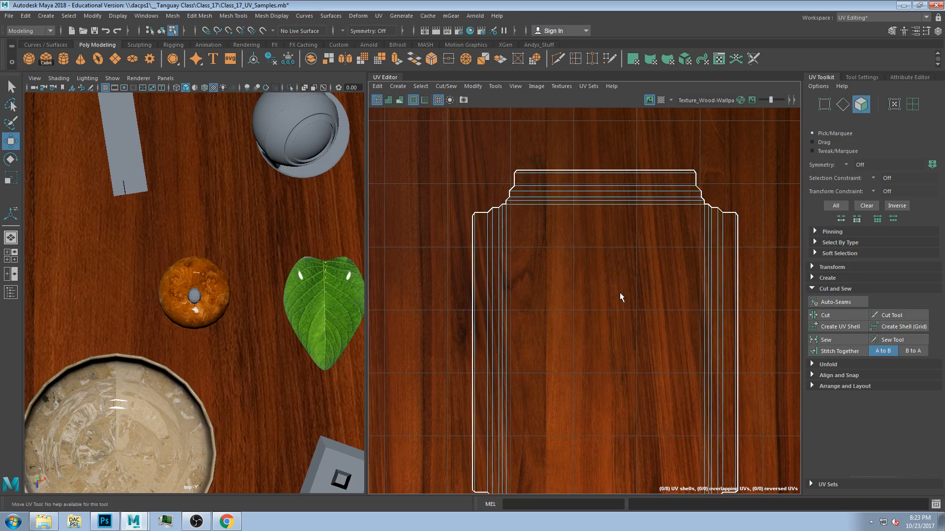
click(619, 294)
scroll(246, 238, down, 3)
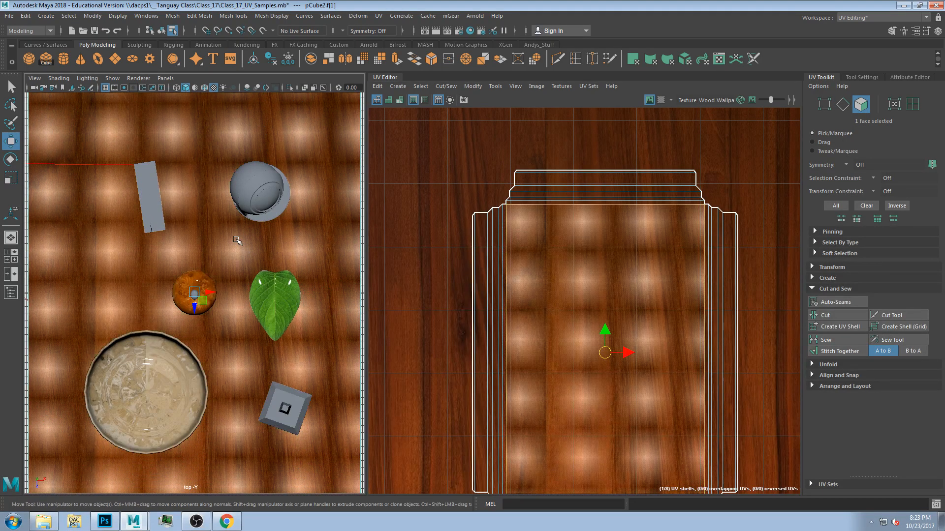
Isolate the table in the top view and return to the perspective view of its underside
key(super)
key(Escape)
key(ctrl+1)
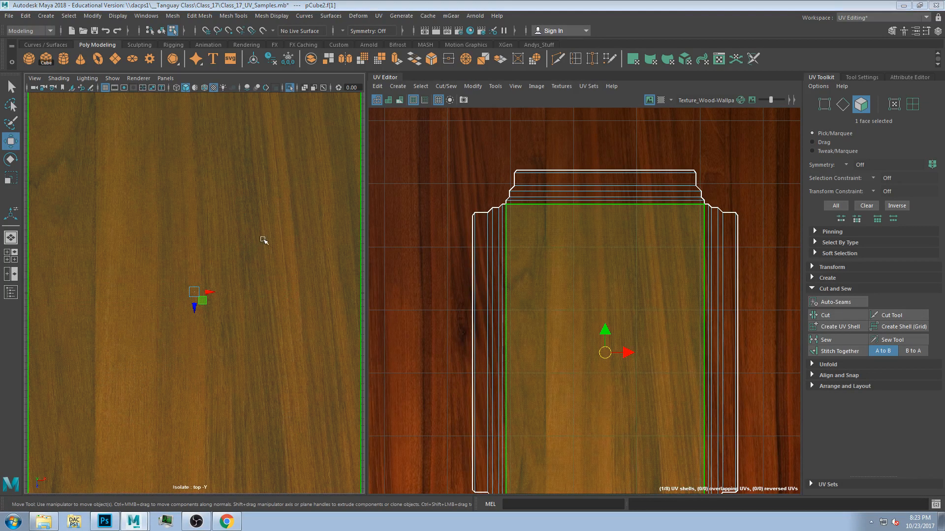
key(space)
key(space)
key(space)
drag(266, 220, 266, 244)
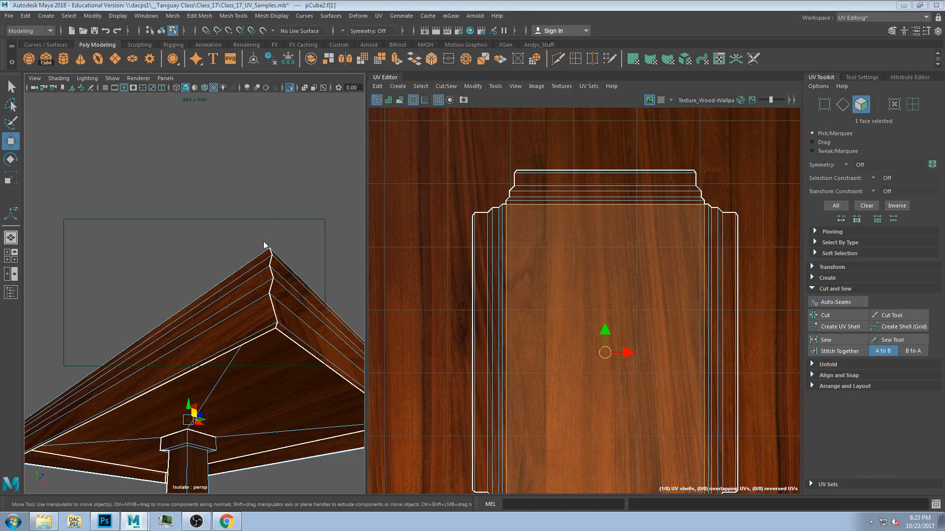
key(space)
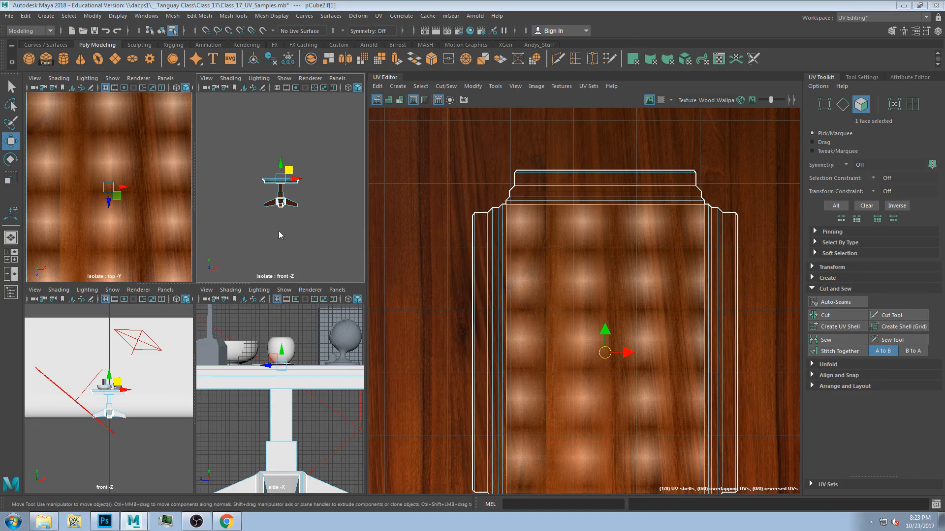
key(space)
drag(278, 231, 225, 236)
key(space)
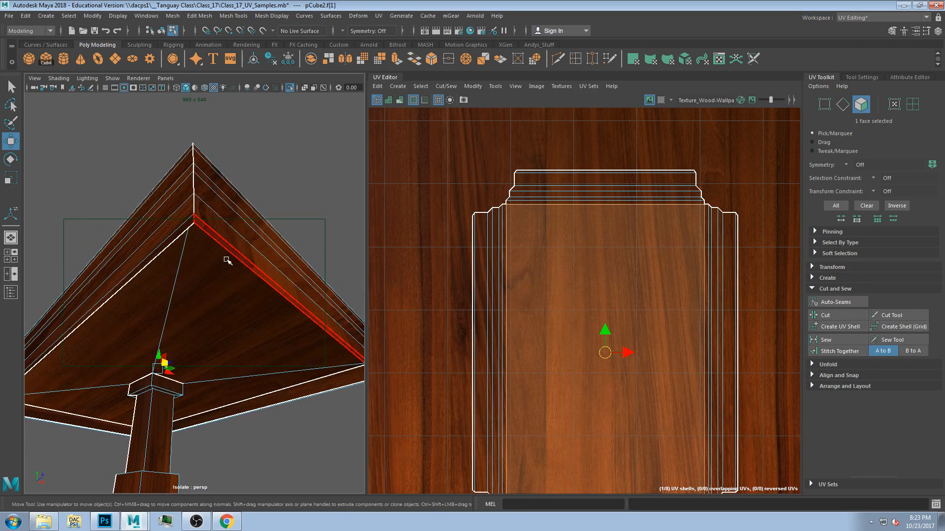
Examine how one long side's underside frame and moulding faces correspond to the strips in the tabletop UV shell
click(240, 248)
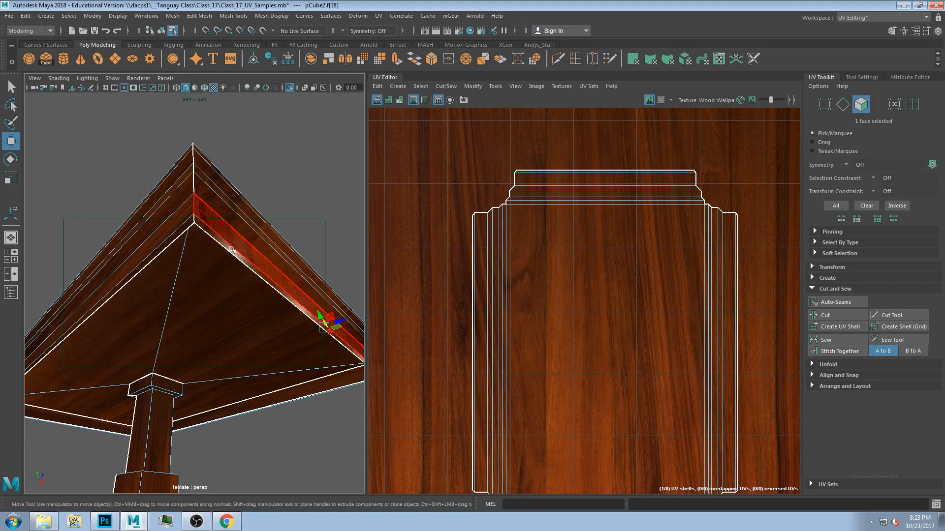
alt+drag(238, 254, 197, 238)
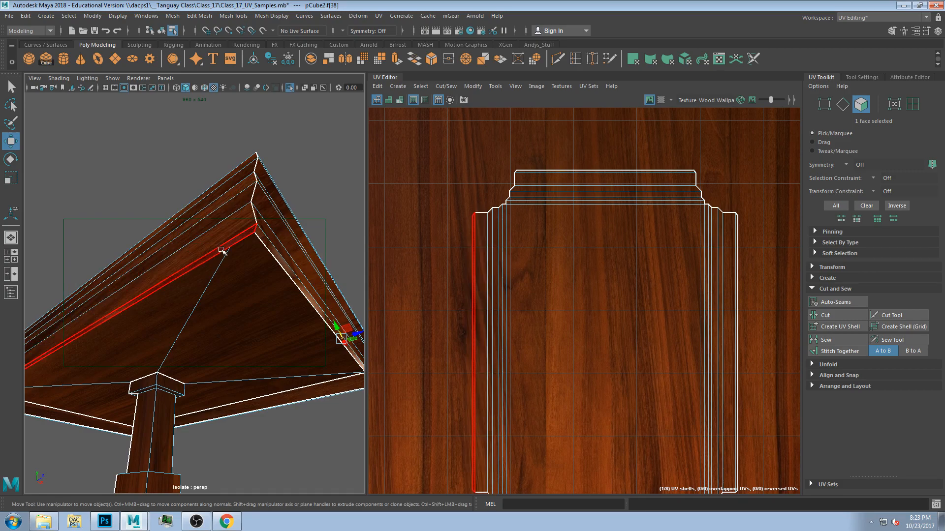
click(220, 247)
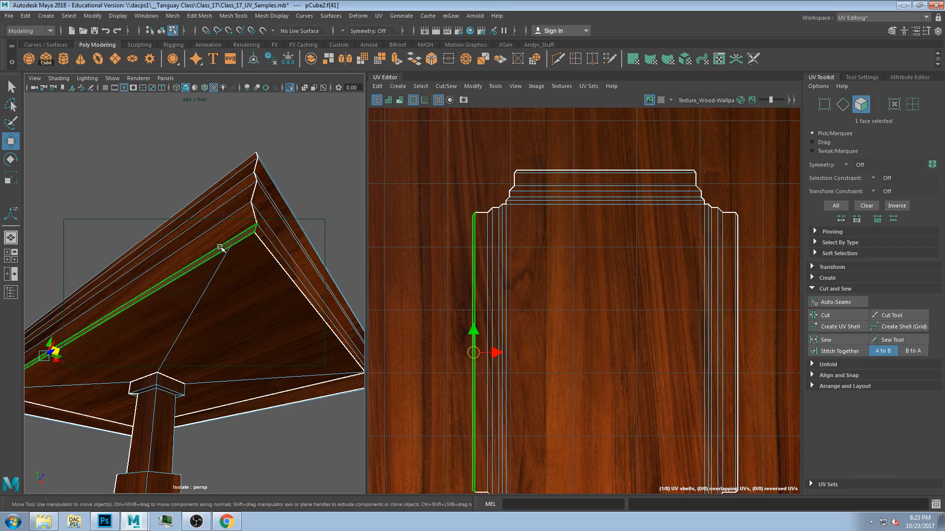
shift+click(209, 225)
shift+click(208, 219)
shift+click(205, 209)
shift+click(203, 202)
shift+click(204, 197)
alt+drag(203, 197, 280, 236)
scroll(566, 262, up, 2)
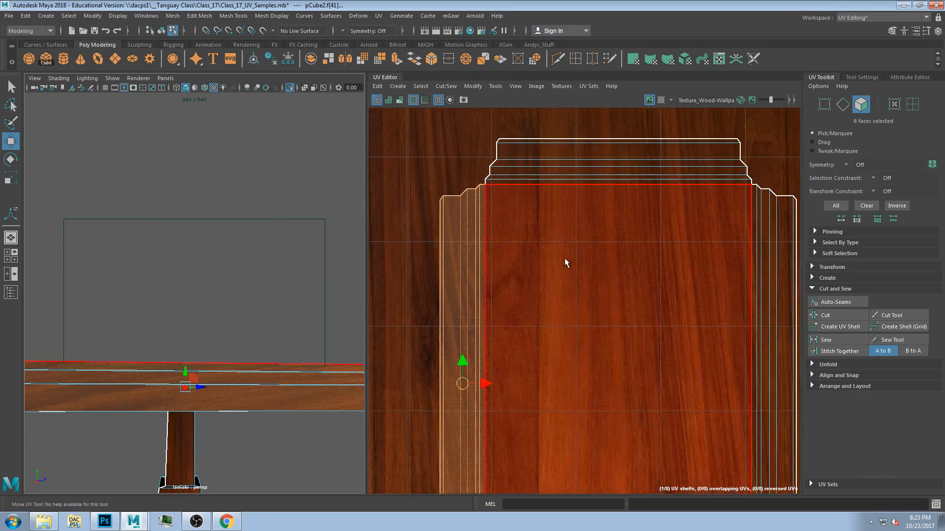
Examine the wood grain direction on the short-side mouldings against the tabletop face from several angles
click(131, 323)
alt+drag(131, 323, 263, 297)
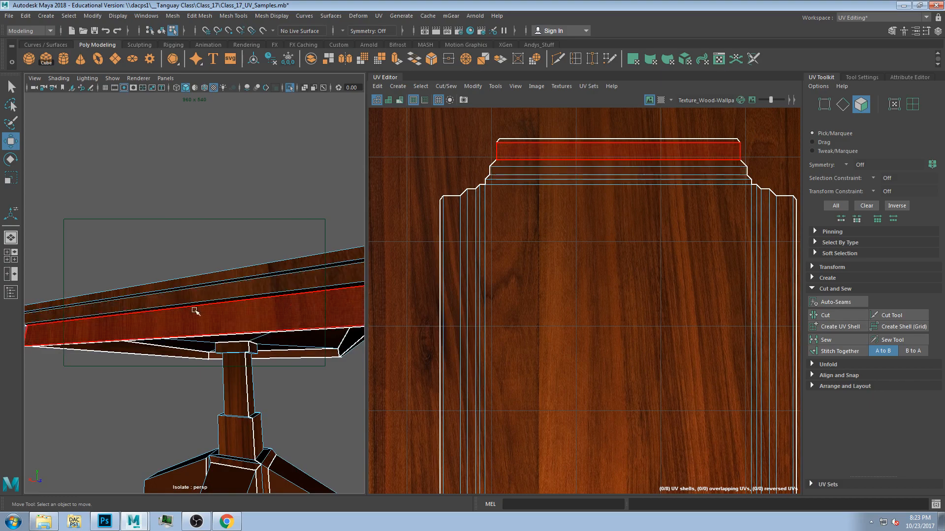
alt+drag(190, 308, 299, 286)
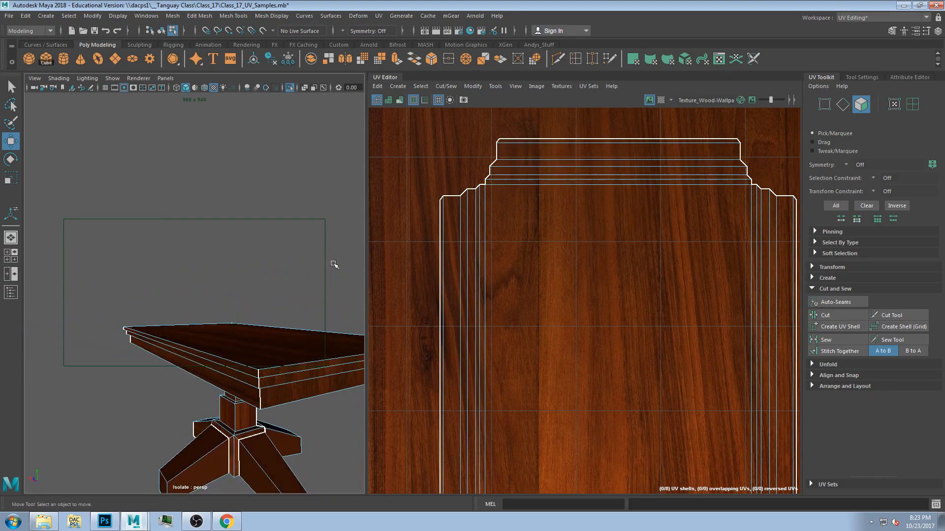
alt+drag(359, 266, 275, 237)
scroll(245, 300, up, 3)
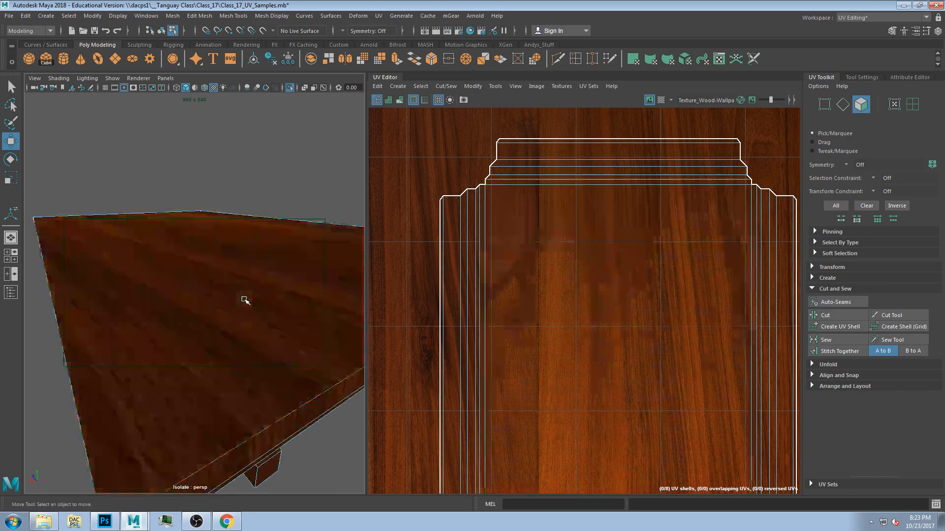
alt+drag(251, 300, 216, 261)
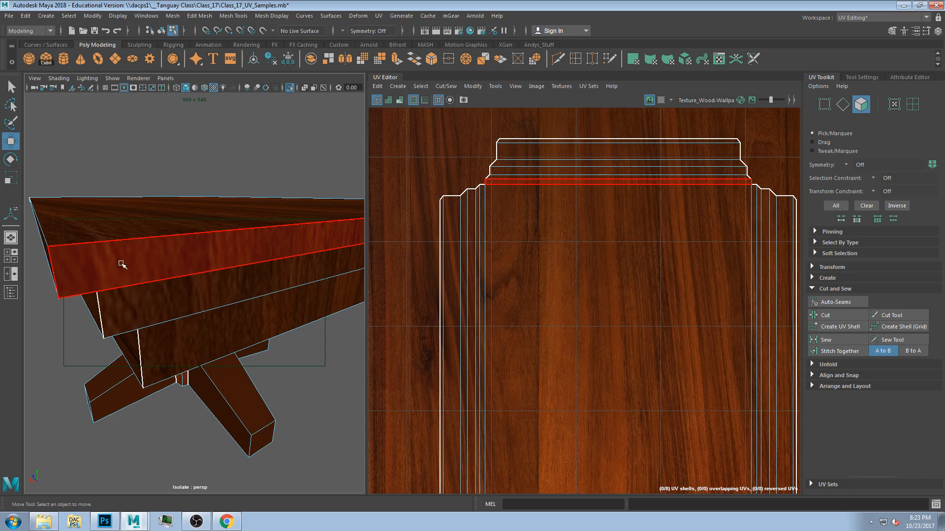
alt+drag(114, 265, 227, 262)
scroll(256, 232, down, 6)
click(226, 262)
scroll(227, 262, up, 3)
scroll(227, 262, up, 4)
alt+drag(239, 170, 237, 195)
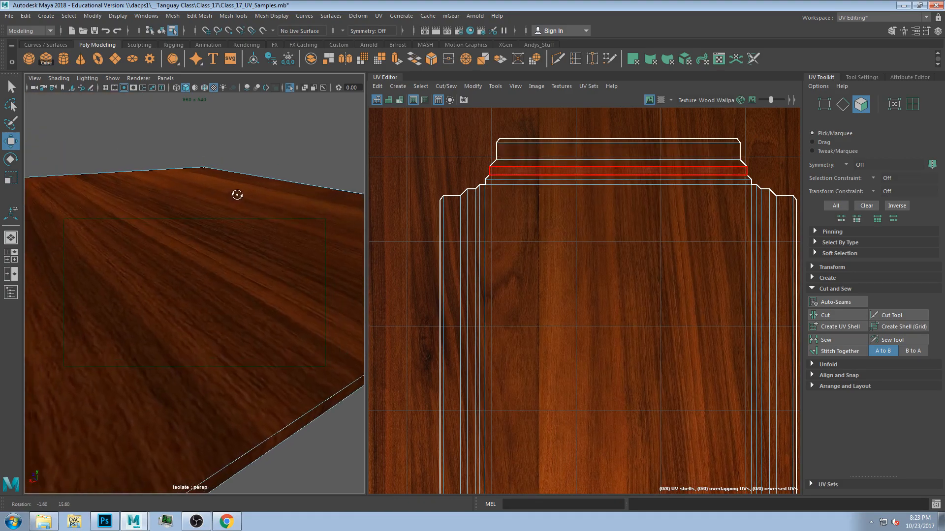
scroll(226, 226, down, 7)
alt+drag(251, 249, 238, 216)
alt+drag(230, 249, 229, 237)
Cut the UV edge between the tabletop face and one short side's moulding strips
click(229, 237)
right_drag(243, 221, 232, 207)
alt+drag(232, 207, 193, 225)
click(201, 246)
click(180, 242)
click(825, 315)
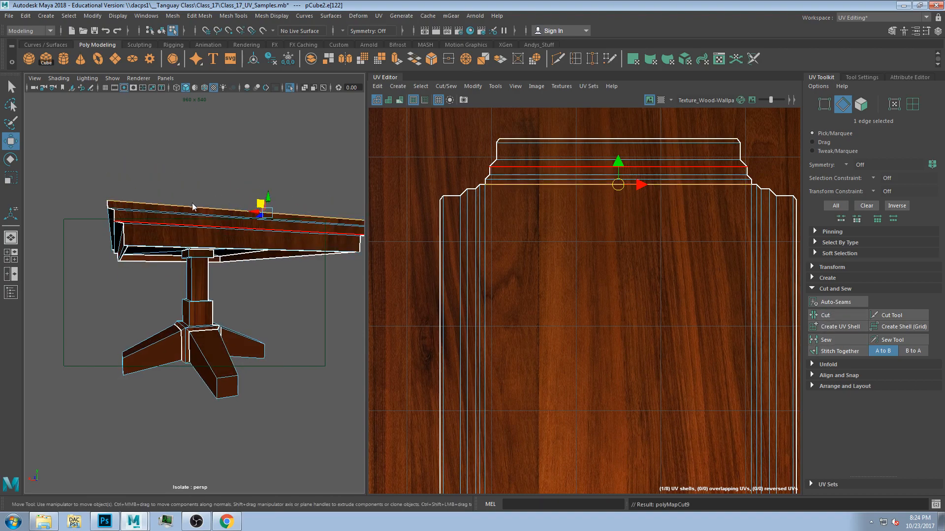
Move the separated short-side moulding shell off the tabletop shell's end, and undo the trial rotation
right_drag(556, 165, 544, 158)
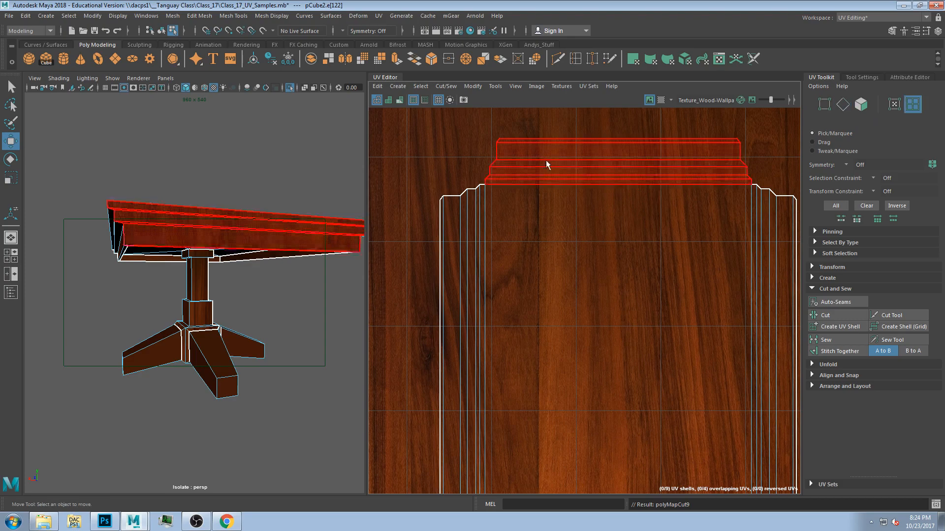
click(555, 163)
scroll(561, 165, down, 2)
alt+middle_drag(624, 162, 625, 200)
drag(610, 201, 446, 150)
key(e)
key(ctrl+z)
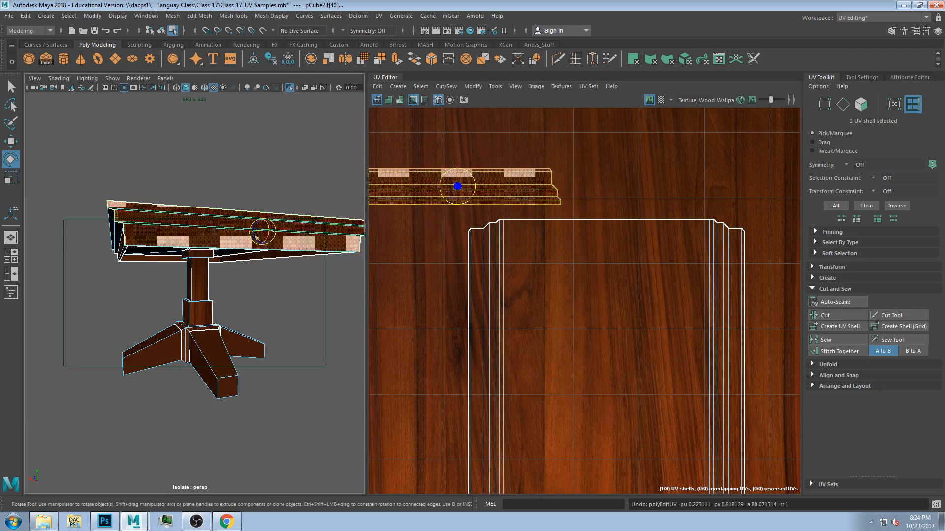
Rotate the separated moulding shell upright so the grain runs along its length, and place it beside the tabletop shell
scroll(229, 240, up, 5)
alt+middle_drag(247, 236, 249, 244)
alt+middle_drag(275, 195, 276, 240)
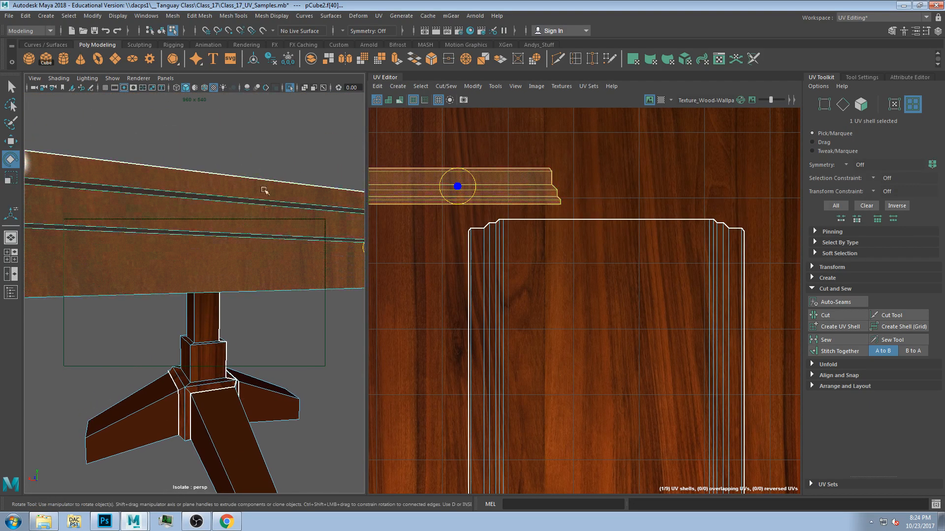
drag(476, 194, 464, 168)
key(q)
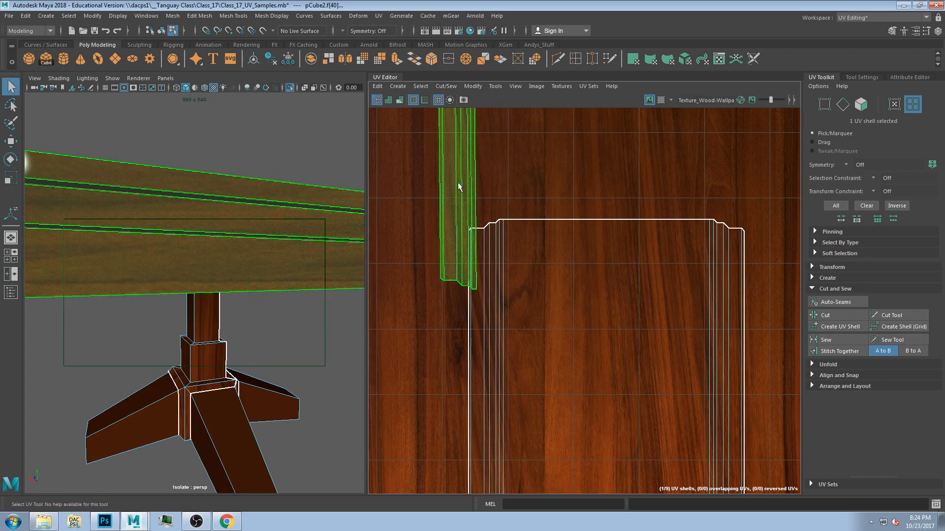
key(w)
drag(458, 190, 439, 301)
Examine the reoriented short-side moulding and the tabletop grain from above and from the side
click(251, 152)
scroll(238, 226, down, 3)
alt+drag(229, 234, 247, 221)
alt+drag(258, 261, 236, 265)
scroll(265, 295, up, 3)
scroll(320, 272, down, 5)
scroll(246, 258, up, 3)
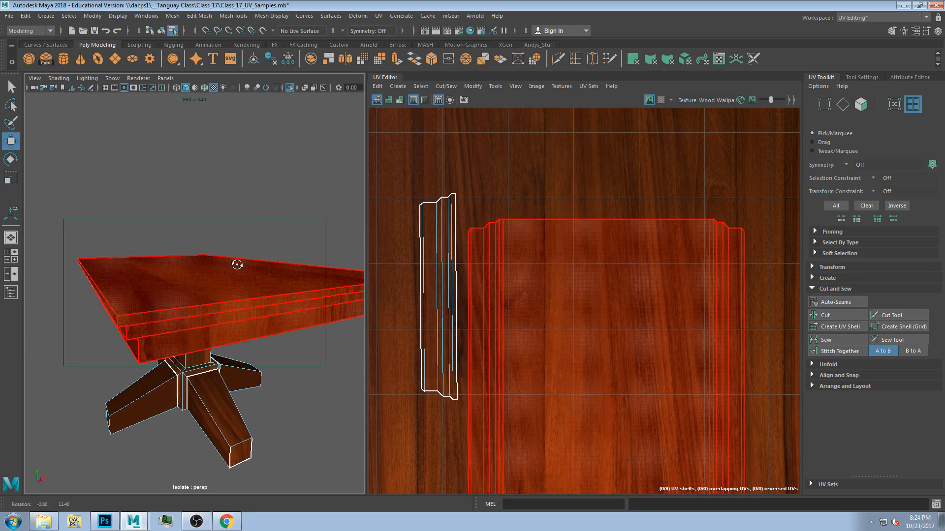
scroll(244, 323, up, 5)
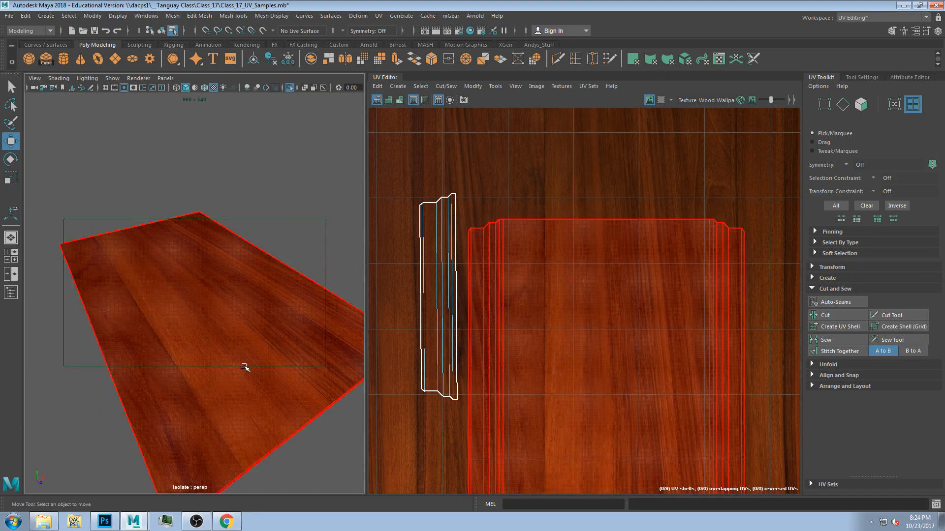
alt+drag(248, 382, 244, 349)
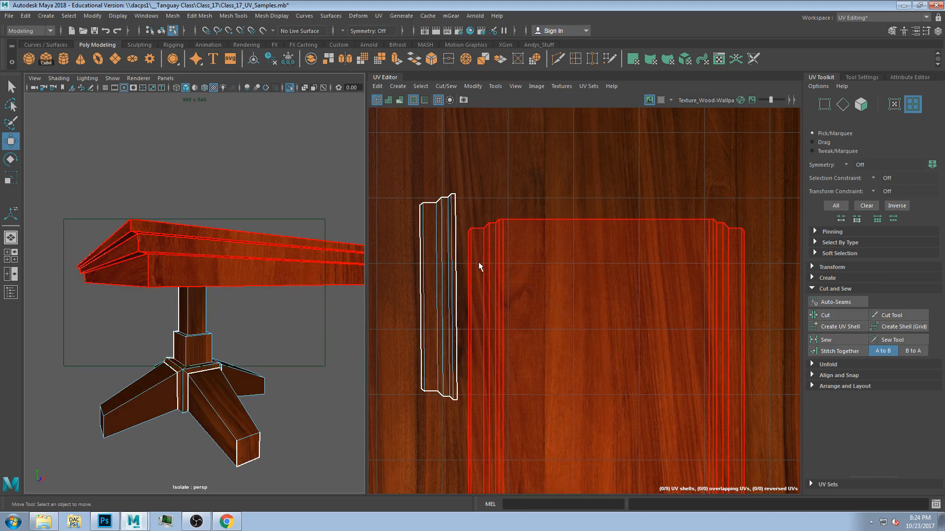
Cut the UV edge between the tabletop face and the opposite short side's moulding strips
scroll(479, 262, down, 1)
alt+middle_drag(519, 309, 522, 194)
alt+middle_drag(556, 345, 538, 268)
scroll(538, 310, up, 3)
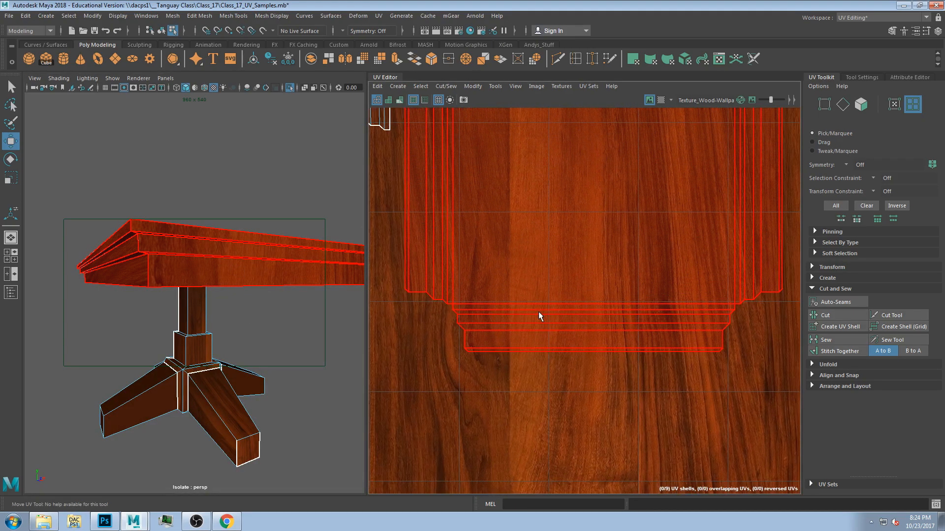
scroll(538, 312, up, 2)
key(F10)
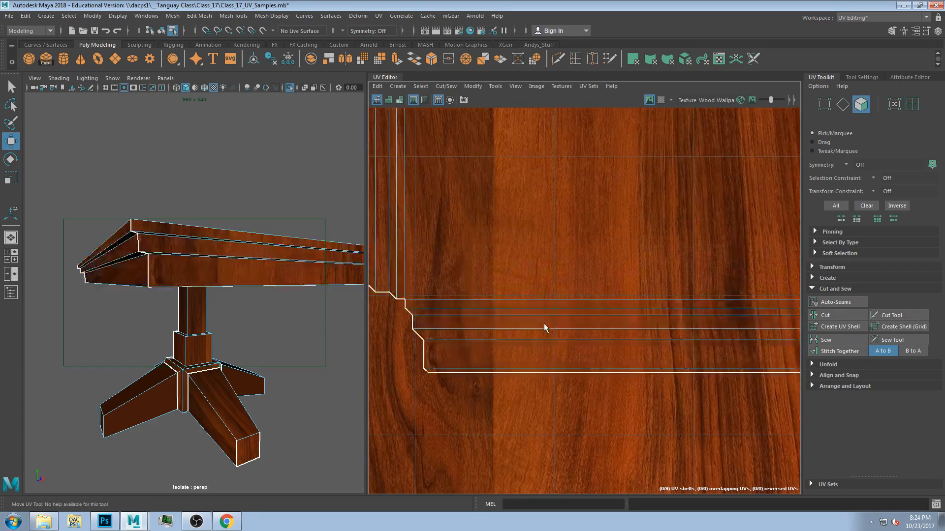
click(540, 299)
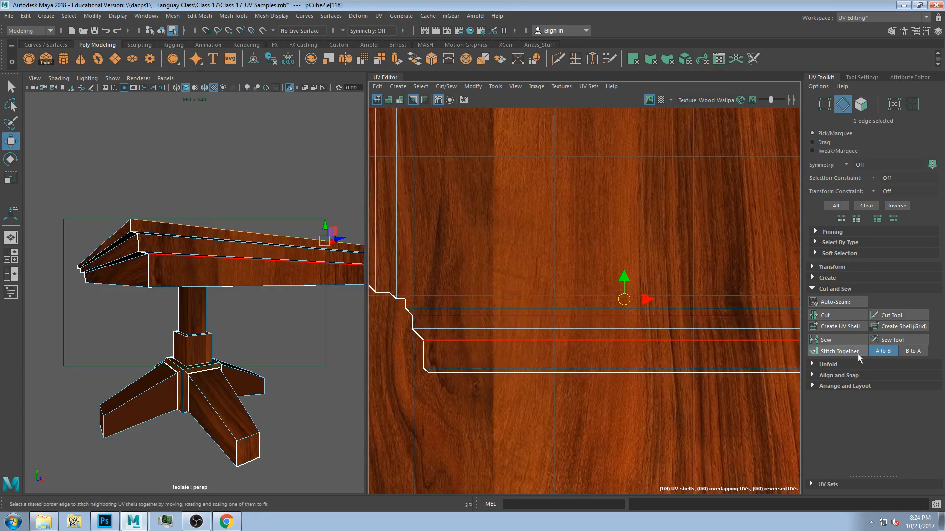
click(825, 315)
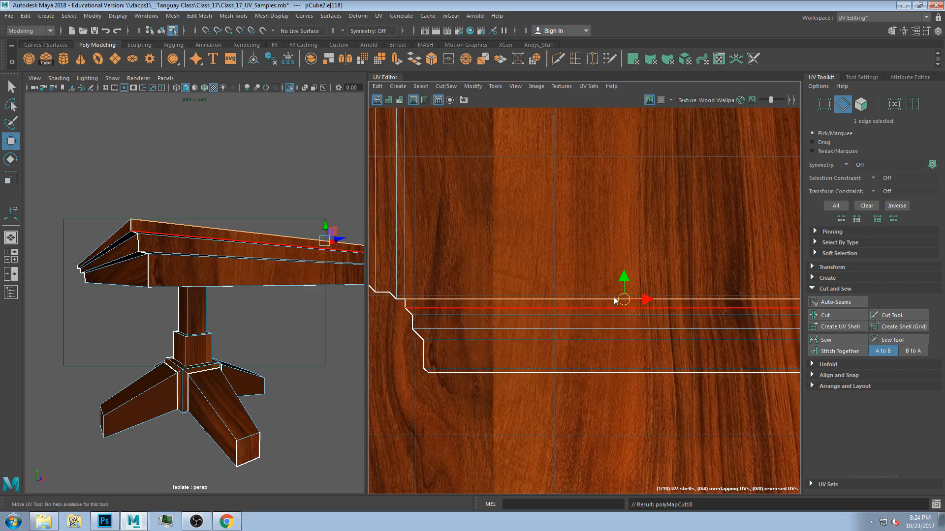
Move the second short-side moulding shell beside the first one and rotate it upright to run with the grain
key(alt+F12)
click(617, 321)
scroll(620, 328, down, 6)
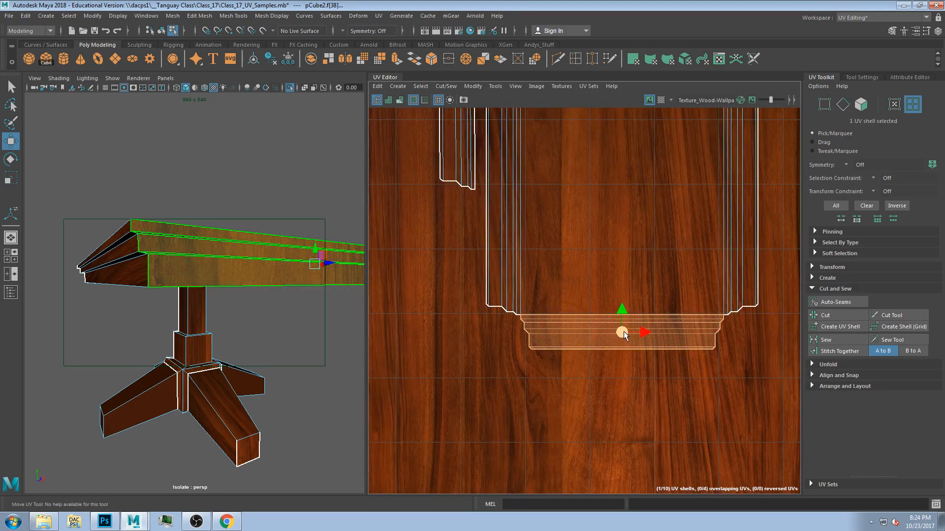
drag(623, 335, 387, 153)
alt+middle_drag(387, 153, 434, 271)
key(e)
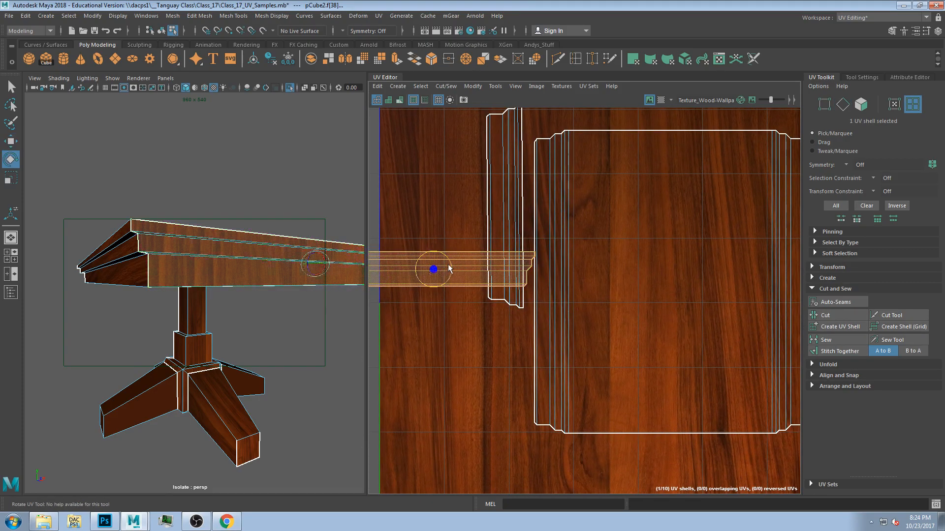
drag(448, 268, 463, 213)
key(w)
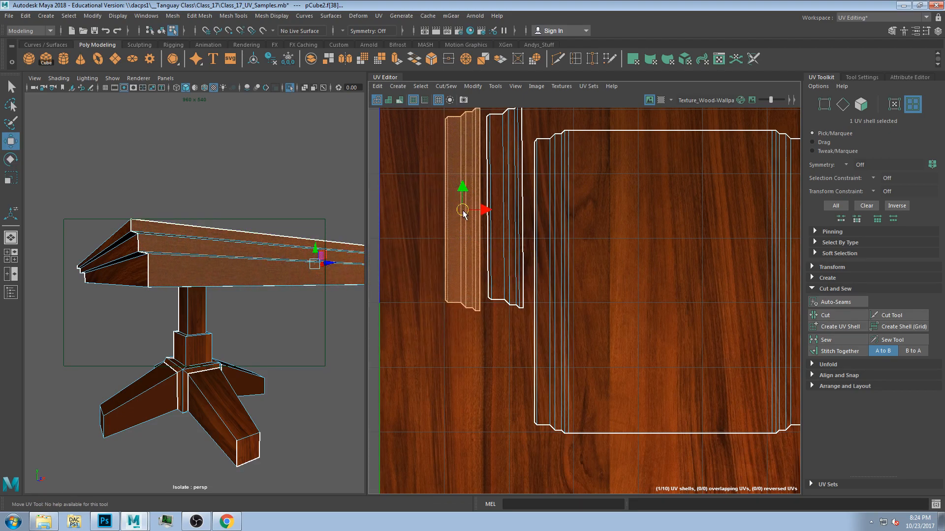
Check the table's corrected sides and end its isolation to show the full scene with backdrop and lights
scroll(487, 211, down, 4)
alt+drag(337, 226, 255, 253)
click(317, 276)
click(255, 253)
alt+drag(215, 320, 251, 258)
key(ctrl+1)
alt+drag(281, 214, 93, 250)
click(160, 274)
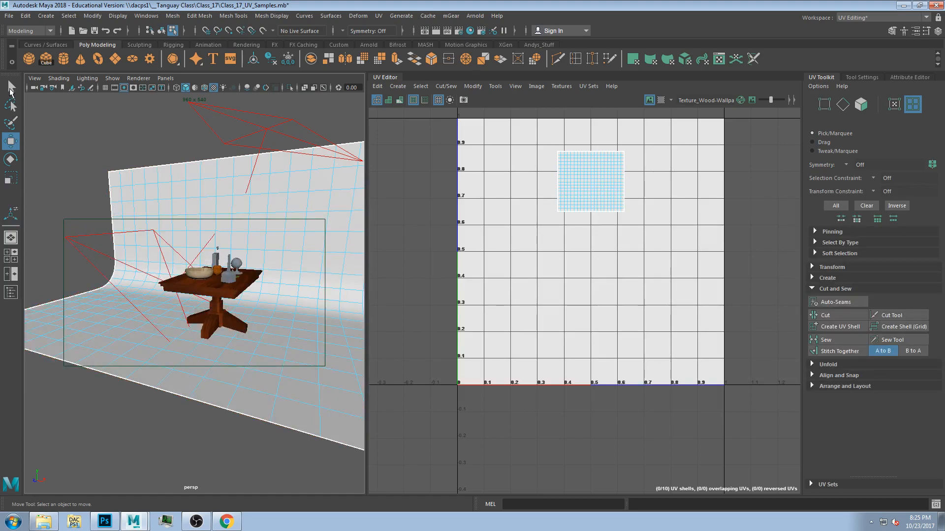
Return to object selection and select the area light beside the table with the Move tool active
click(11, 88)
click(113, 237)
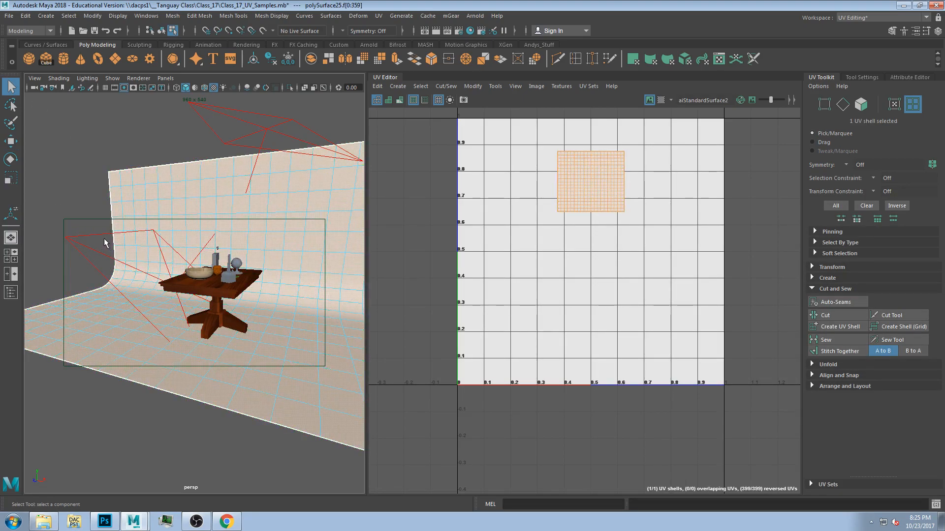
key(F8)
click(108, 257)
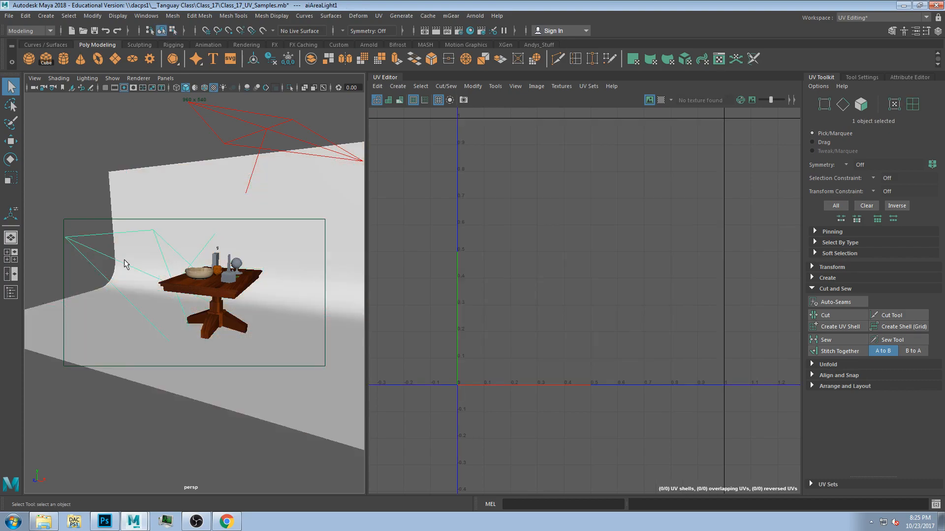
key(w)
alt+drag(147, 275, 54, 210)
key(e)
key(w)
Frame a corner of the table and render it with Arnold to check the wood grain, closing the render window when finished
scroll(196, 307, up, 5)
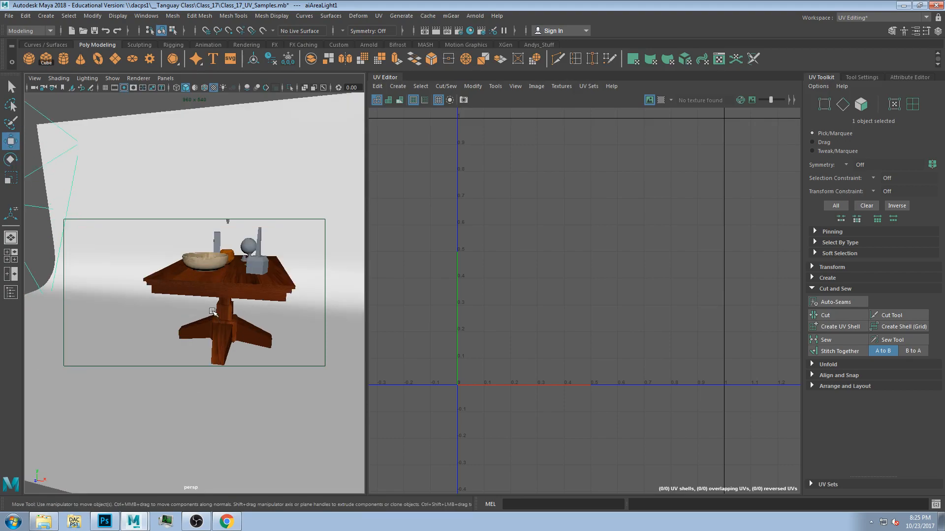
alt+drag(197, 308, 251, 313)
scroll(251, 312, up, 4)
alt+middle_drag(251, 312, 223, 302)
alt+drag(223, 302, 245, 307)
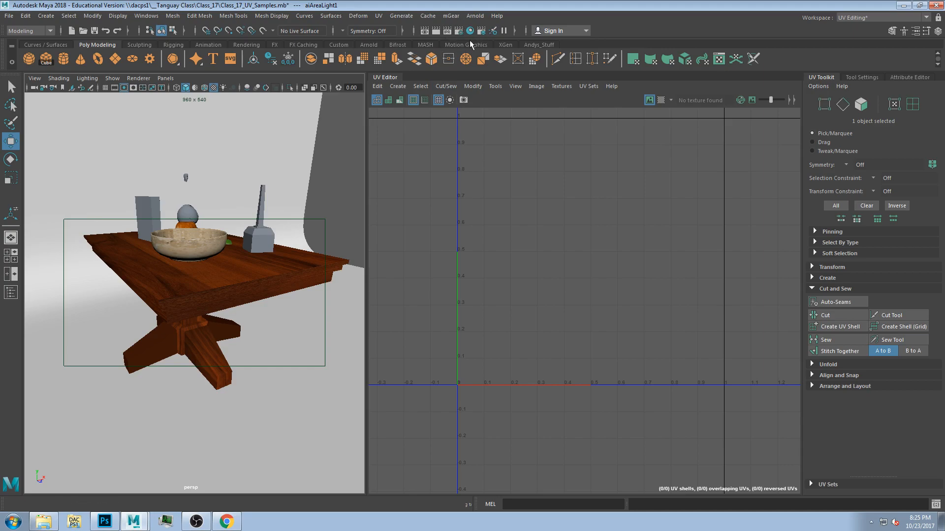
click(369, 44)
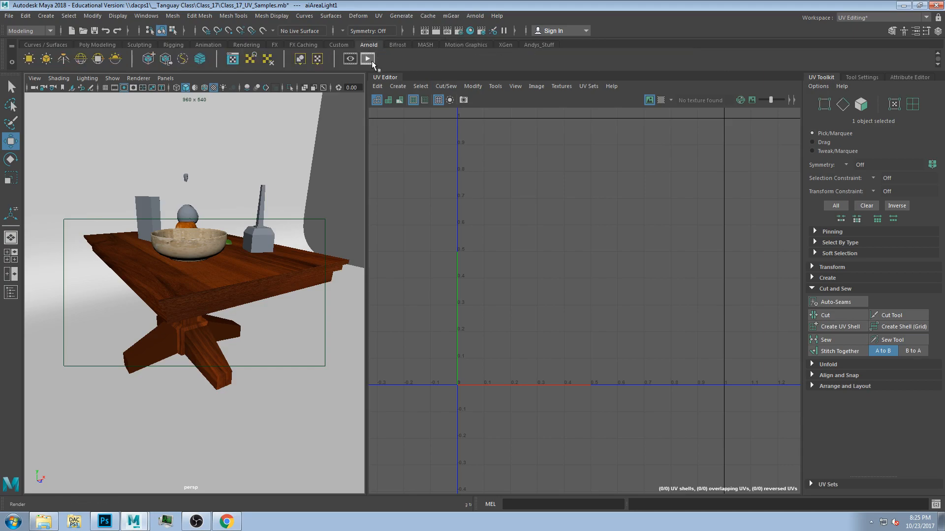
click(371, 60)
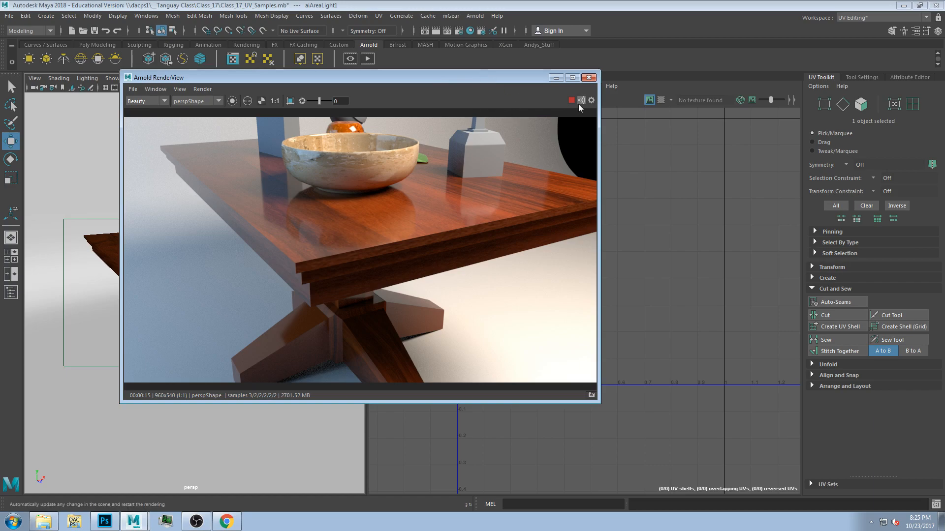
click(589, 78)
Frame the objects on the tabletop, render the close-up with Arnold, and pick the bowl in the render
mouse_move(163, 295)
alt+mouse_down()
mouse_move(187, 300)
mouse_move(157, 305)
mouse_move(172, 308)
alt+mouse_up()
scroll(173, 311, up, 6)
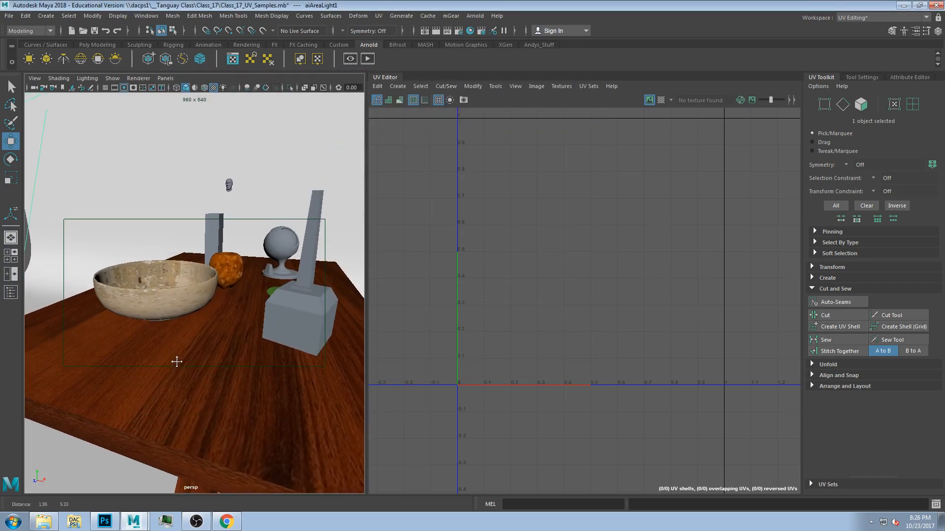
alt+drag(221, 192, 212, 244)
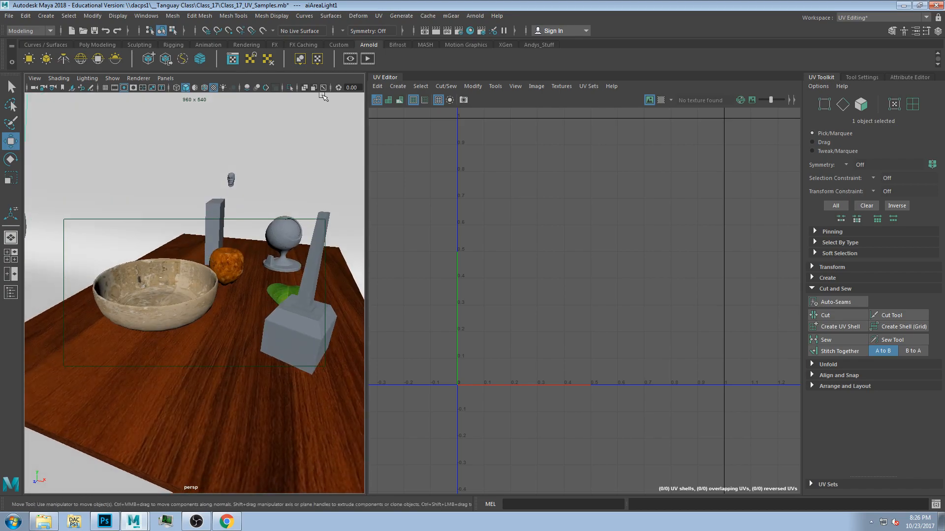
click(367, 59)
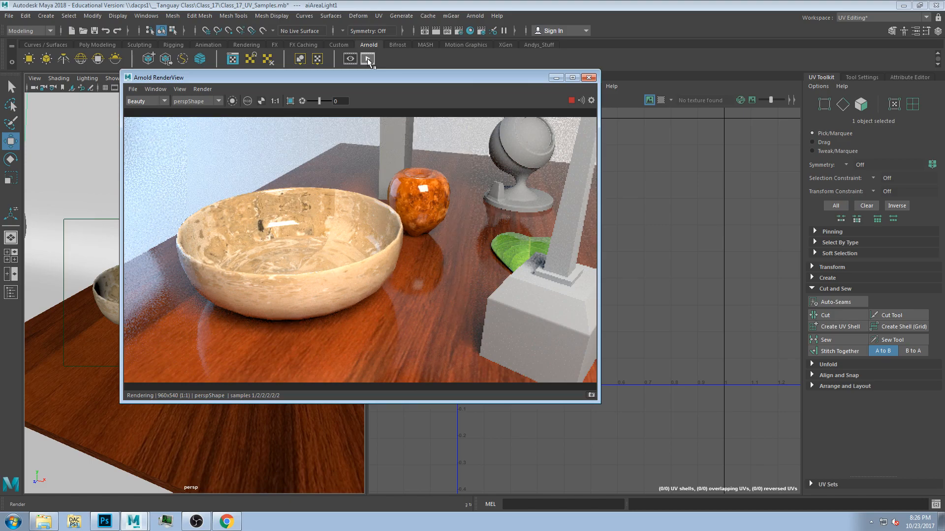
click(374, 270)
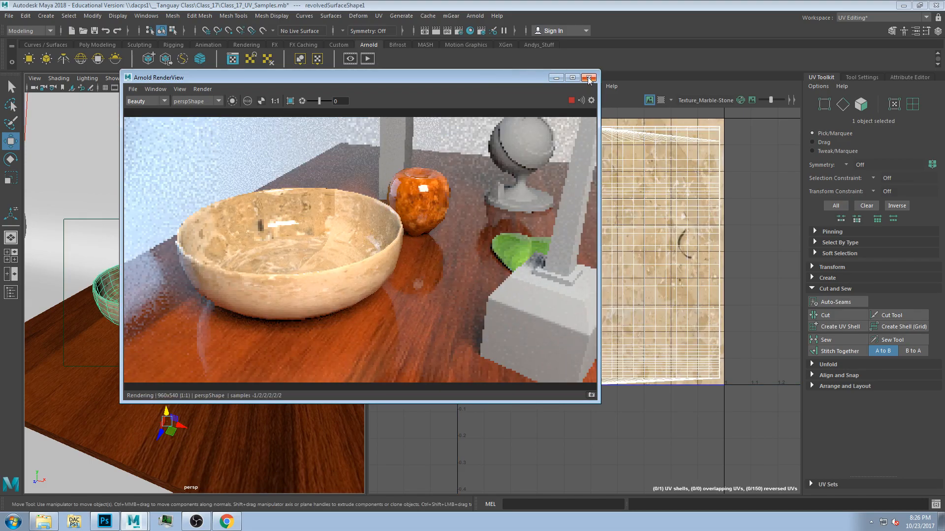
Close the bowl's render, frame the whole table, render it with Arnold, and close the render window after checking it
click(589, 78)
alt+drag(322, 295, 231, 282)
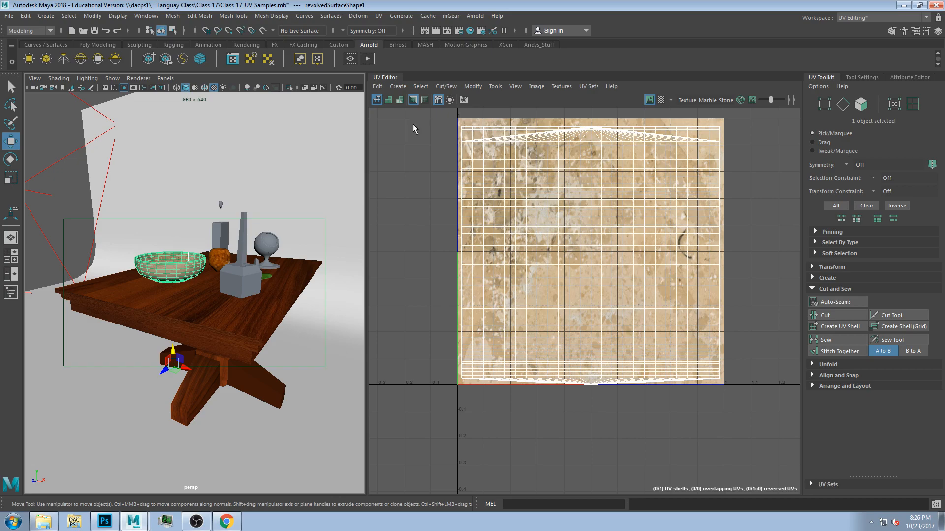
click(370, 59)
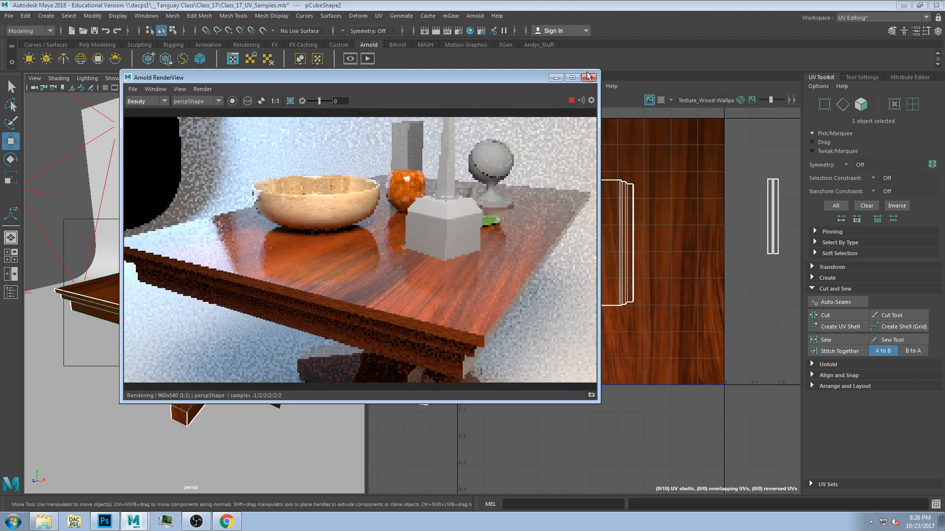
click(589, 77)
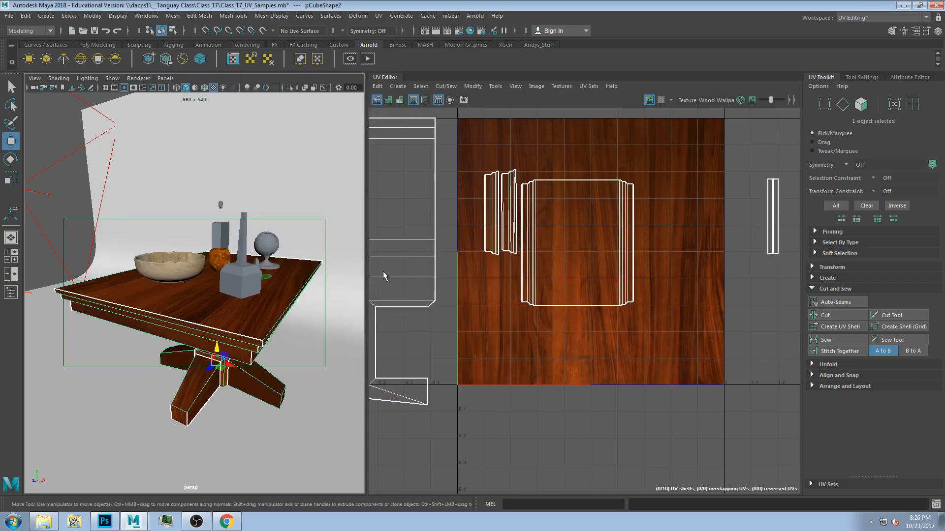
Move the two pairs of narrow UV shells lying outside the texture tile onto the wood, beside the large central shell
scroll(483, 267, down, 8)
scroll(485, 267, up, 3)
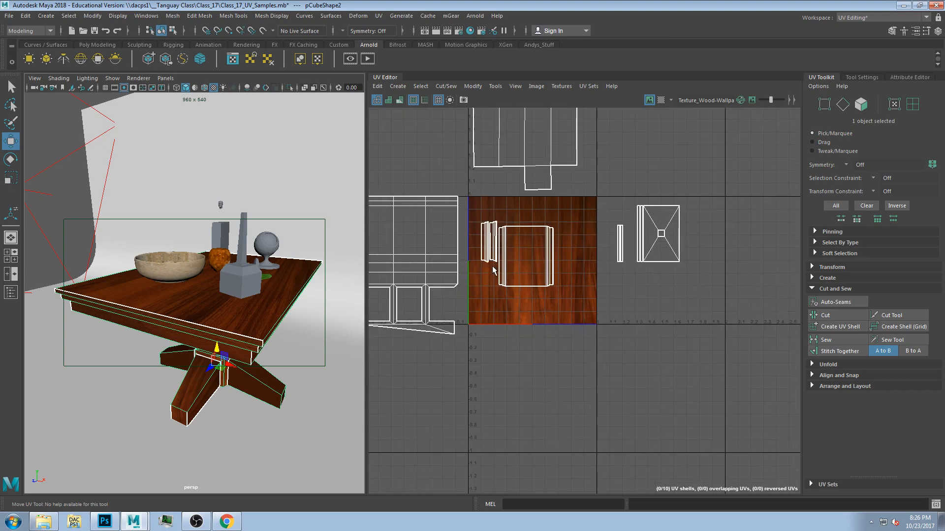
scroll(565, 258, up, 5)
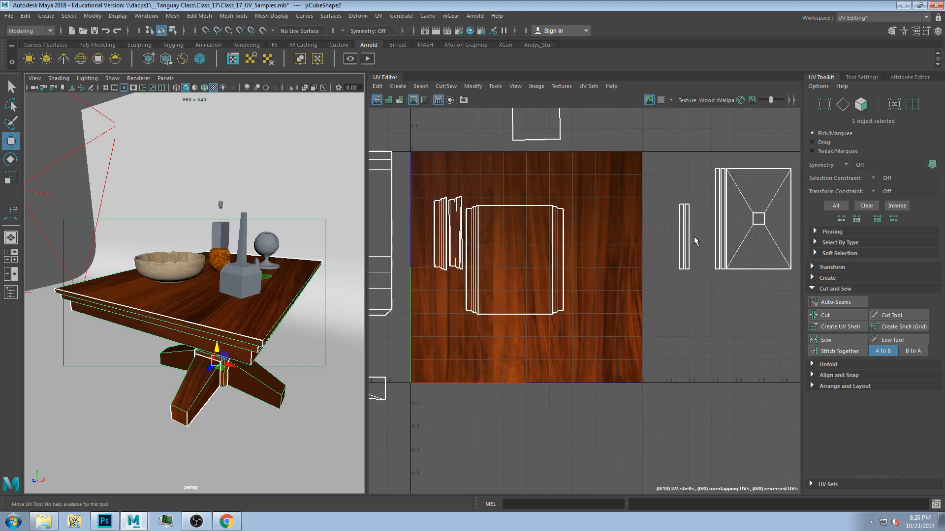
right_drag(701, 239, 681, 227)
click(687, 262)
shift+click(682, 253)
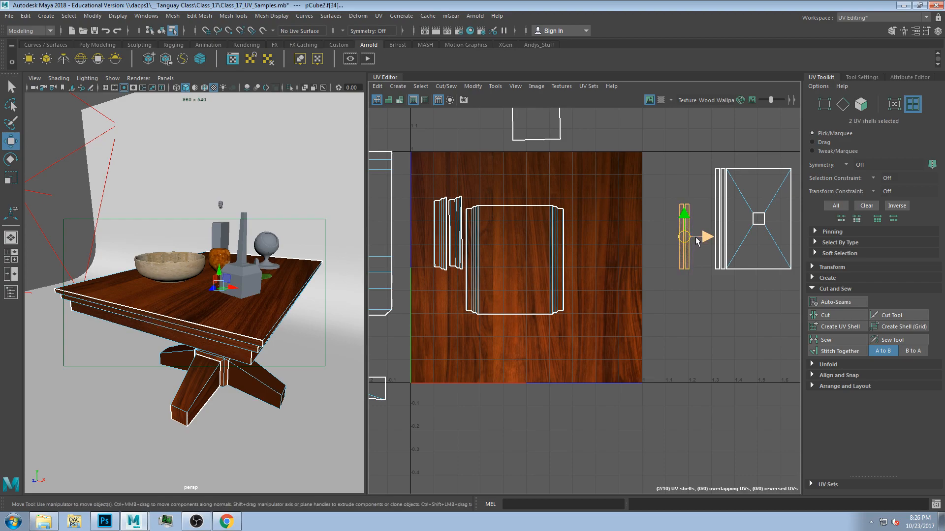
drag(685, 240, 574, 247)
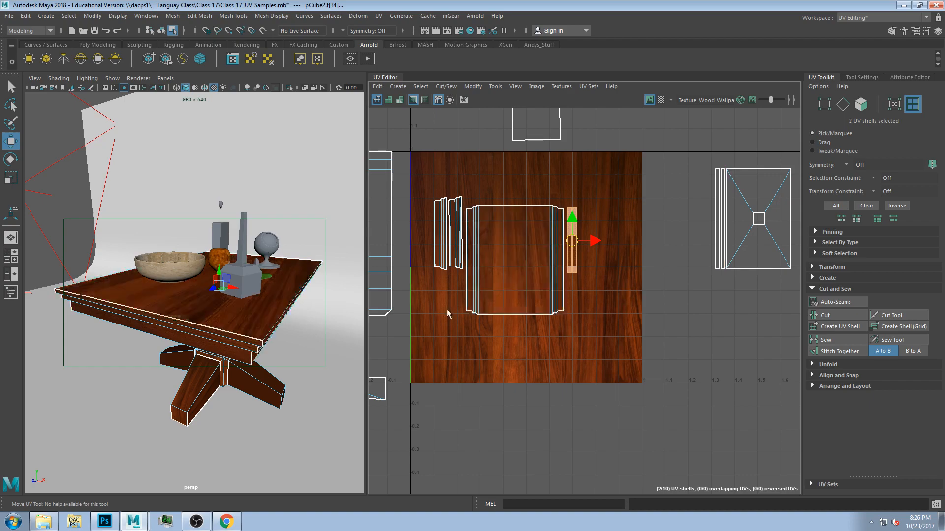
click(716, 228)
drag(723, 222, 587, 247)
Return to object selection, select the bowl, and move it closer to the table's near edge
alt+drag(212, 290, 299, 325)
alt+drag(250, 307, 252, 315)
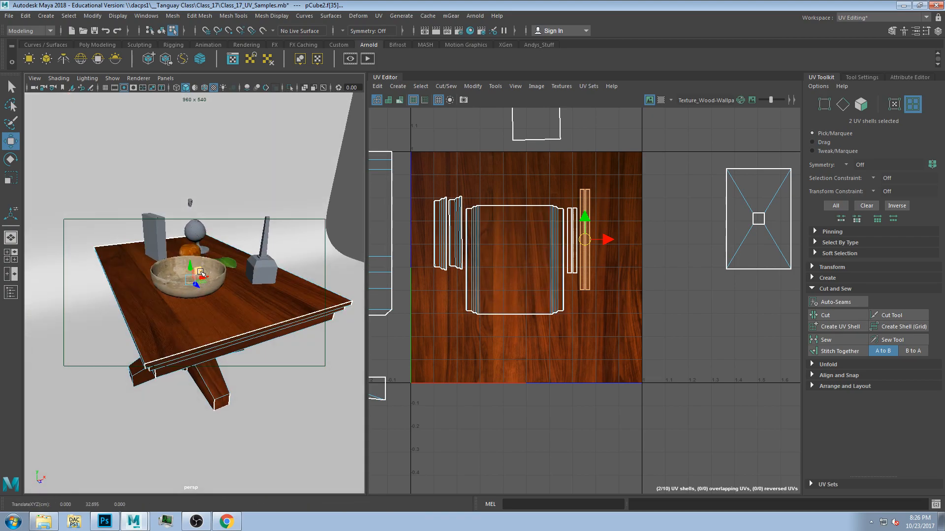
click(224, 274)
alt+drag(231, 263, 236, 298)
key(F8)
click(197, 296)
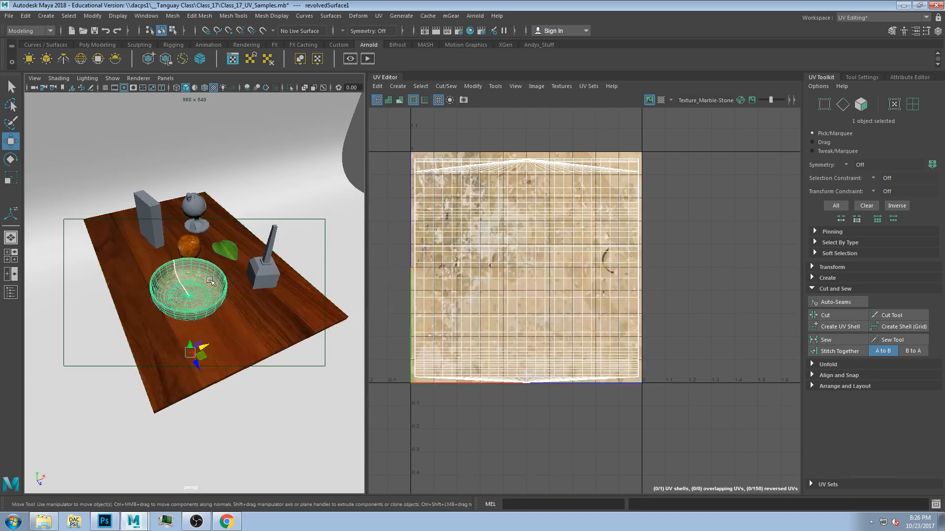
drag(197, 364, 195, 370)
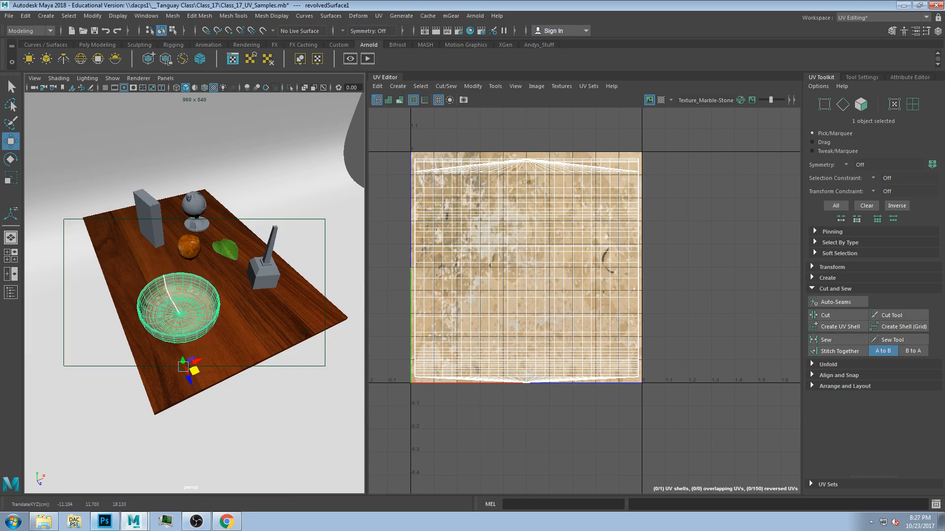
Open Example_03.jpg from the Class_17 folder in IrfanView and browse forward through the texture images to uvchecker_02.jpg
click(44, 521)
double_click(304, 190)
key(alt+space)
click(449, 119)
key(space)
key(space)
key(space)
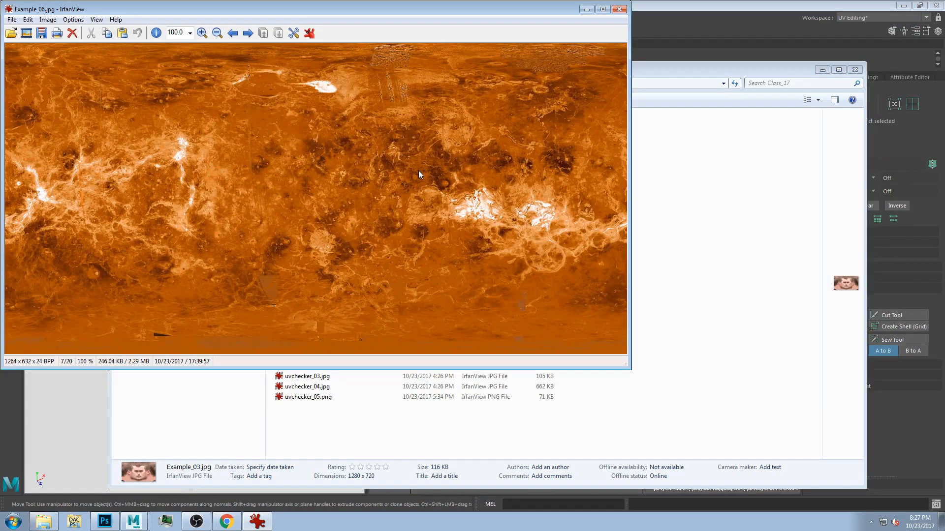
key(space)
key(space)
key(space)
key(space)
key(space)
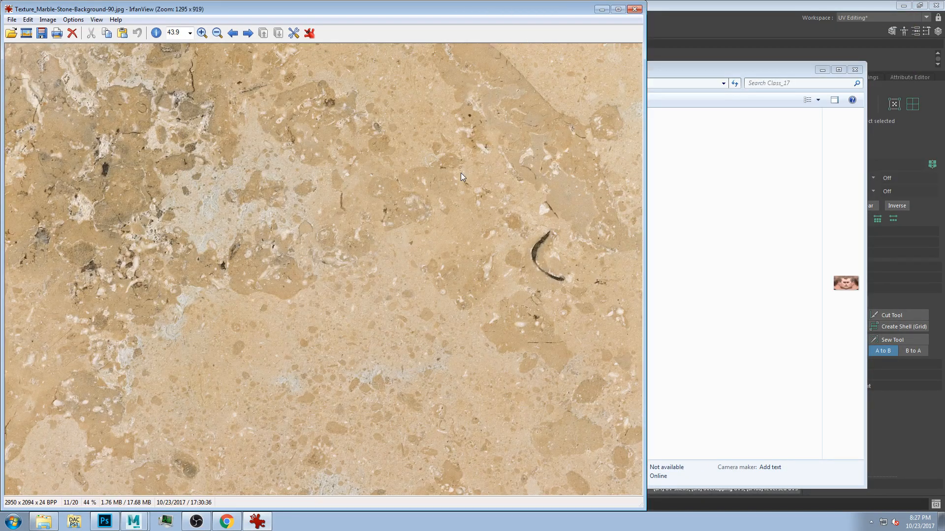
key(space)
key(space)
key(space)
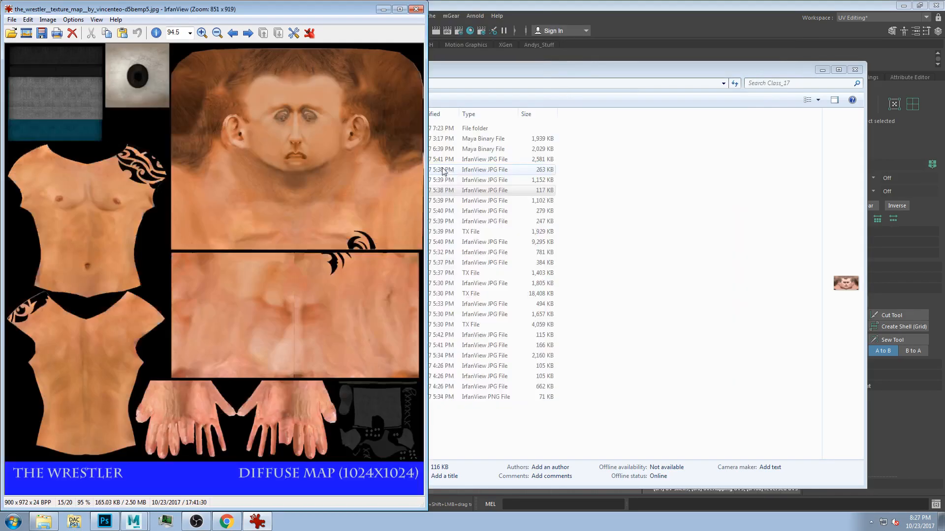
key(space)
key(space)
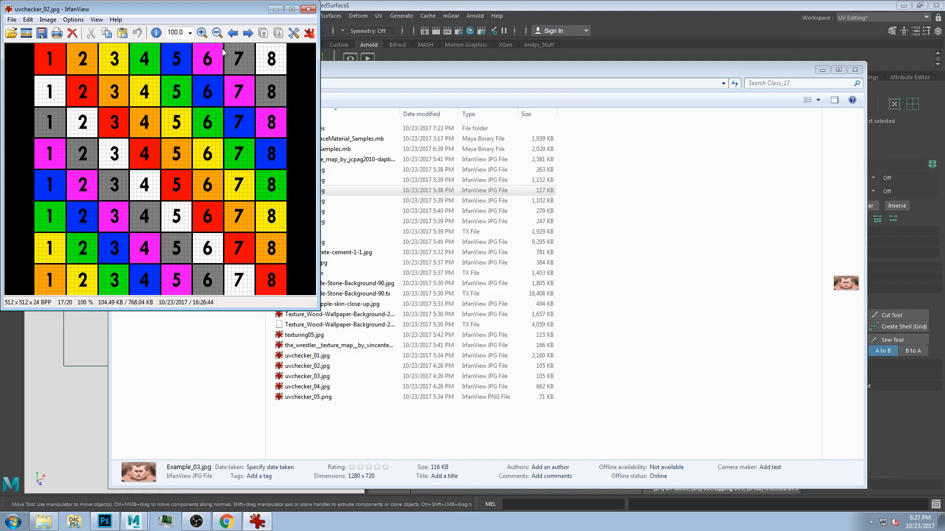
Browse back through the images to the Example_01.jpg character texture map, then switch back to Maya
click(232, 33)
click(232, 33)
click(232, 33)
click(232, 33)
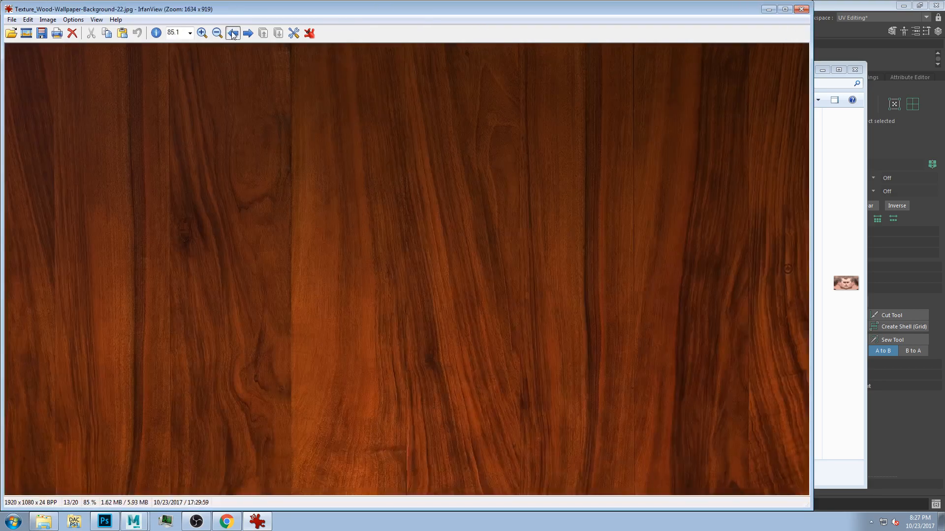
click(232, 33)
click(232, 33)
click(232, 33)
click(233, 33)
click(232, 33)
click(232, 33)
click(232, 33)
click(233, 33)
click(232, 33)
click(232, 33)
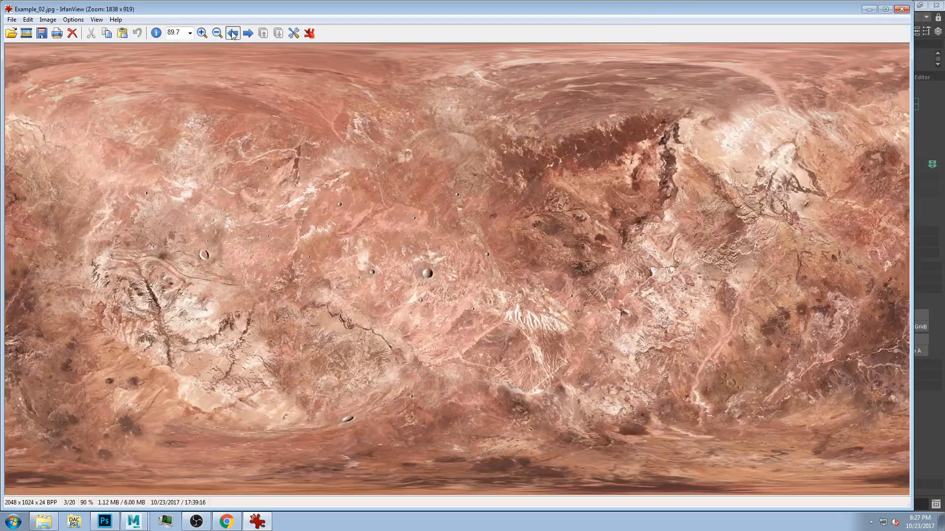
click(232, 33)
drag(239, 9, 435, 21)
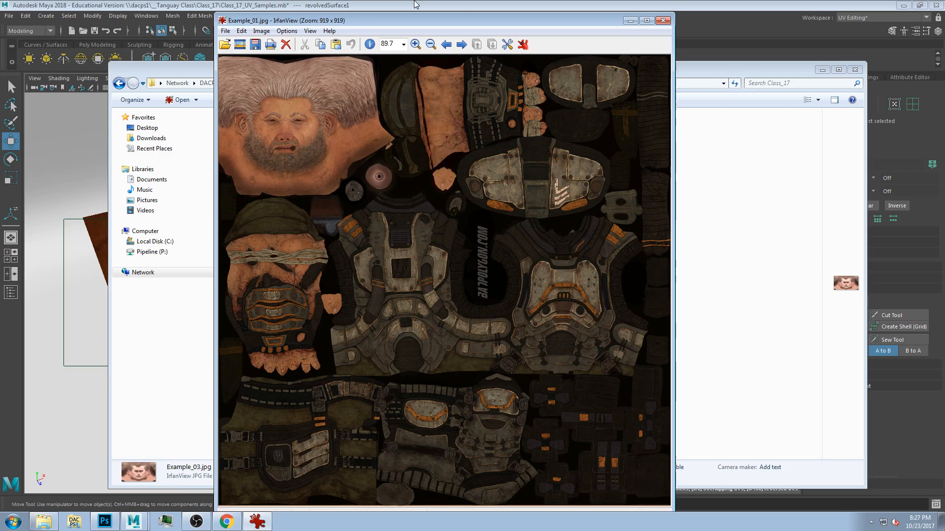
click(217, 8)
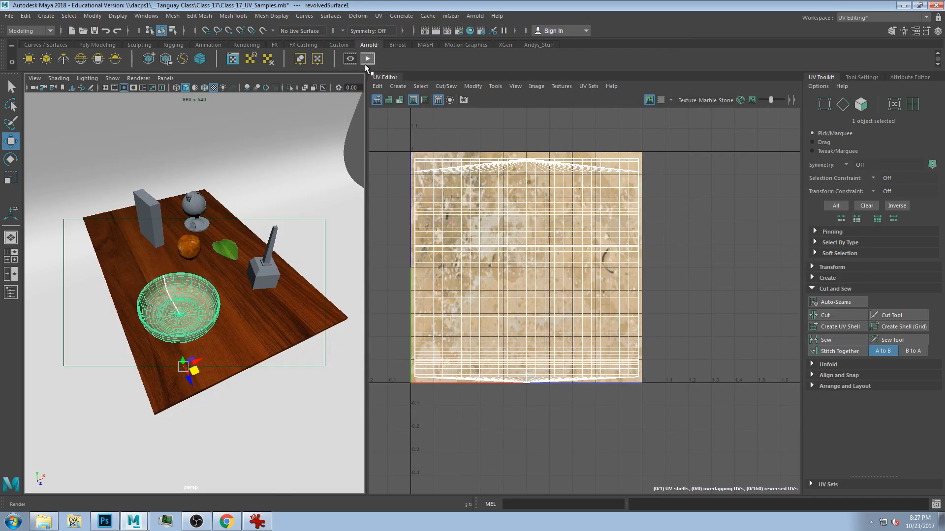
Open the Hypershade, examine the attribute inputs of the wood material aiStandardSurface6 up close, and minimize the window
click(469, 31)
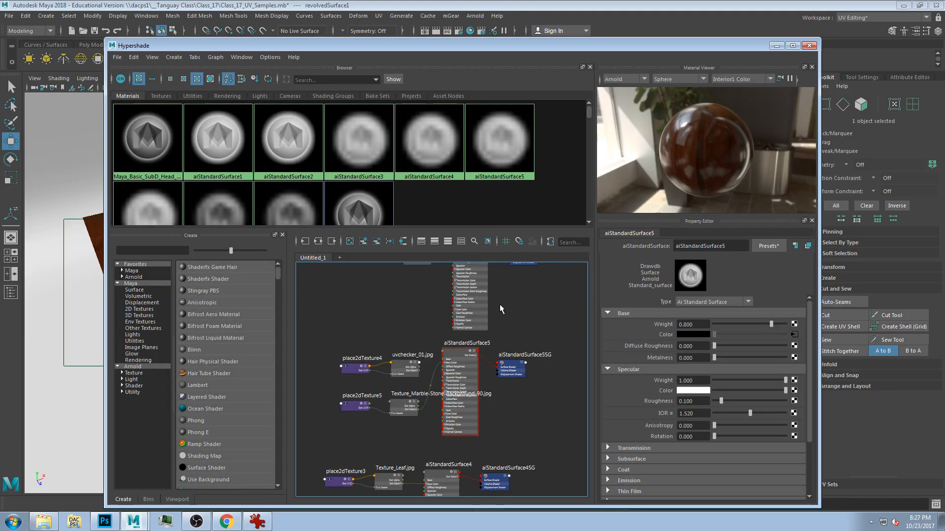
alt+middle_drag(435, 291, 452, 341)
click(485, 291)
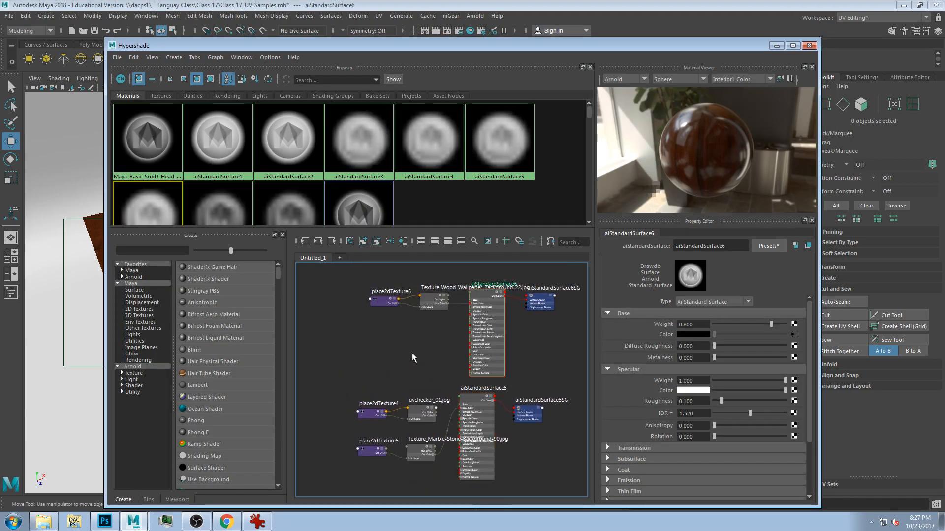
scroll(439, 327, up, 3)
key(f)
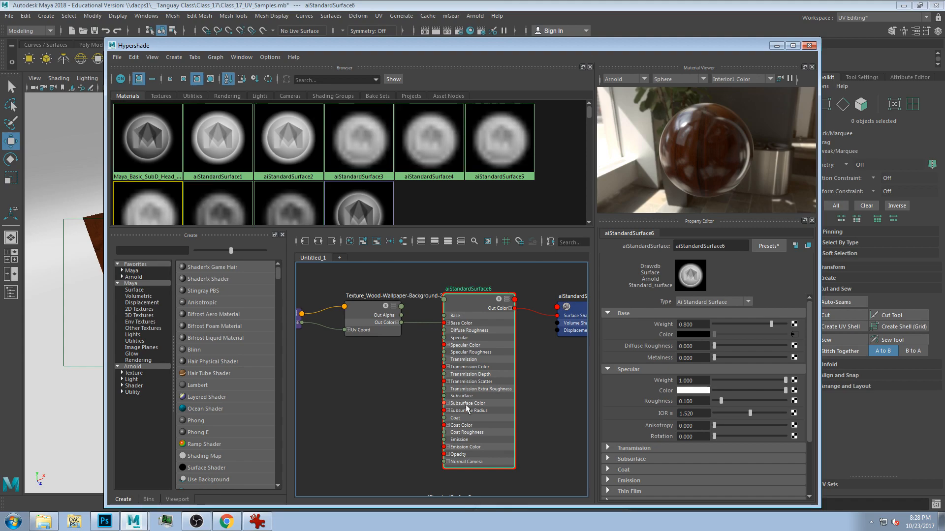
scroll(470, 409, up, 3)
alt+middle_drag(471, 412, 466, 350)
scroll(472, 452, up, 2)
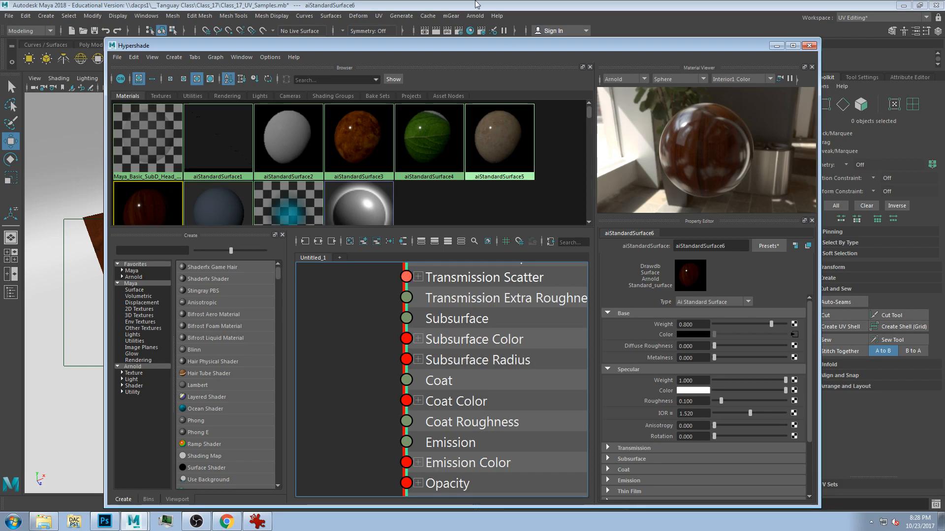
drag(412, 47, 499, 15)
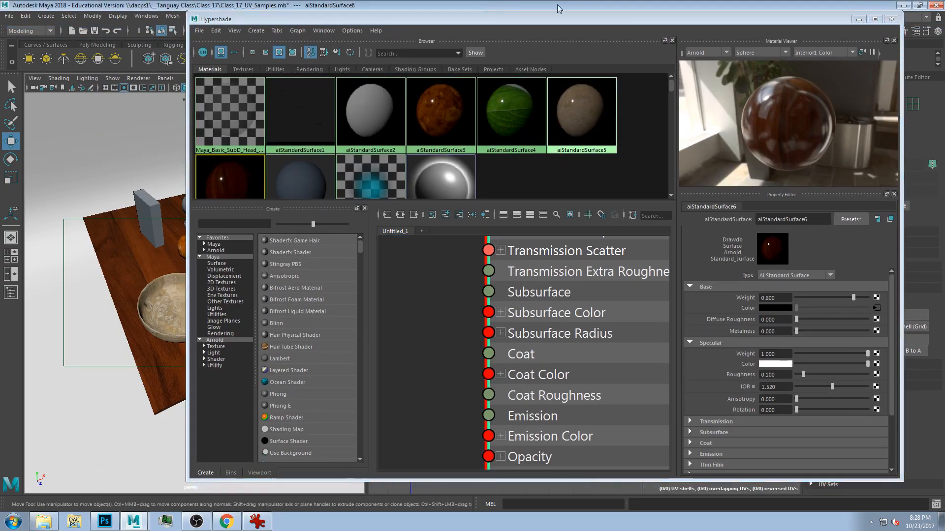
click(858, 19)
Select the table and examine its underside, its UV shells, and the objects on its top
alt+drag(252, 354, 156, 338)
click(246, 330)
alt+drag(276, 325, 207, 326)
alt+drag(255, 346, 240, 306)
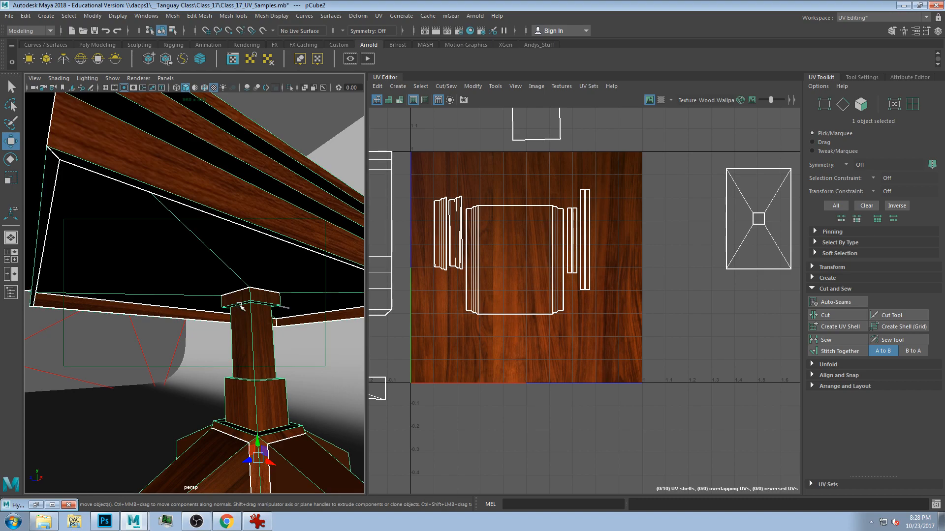
scroll(482, 244, down, 5)
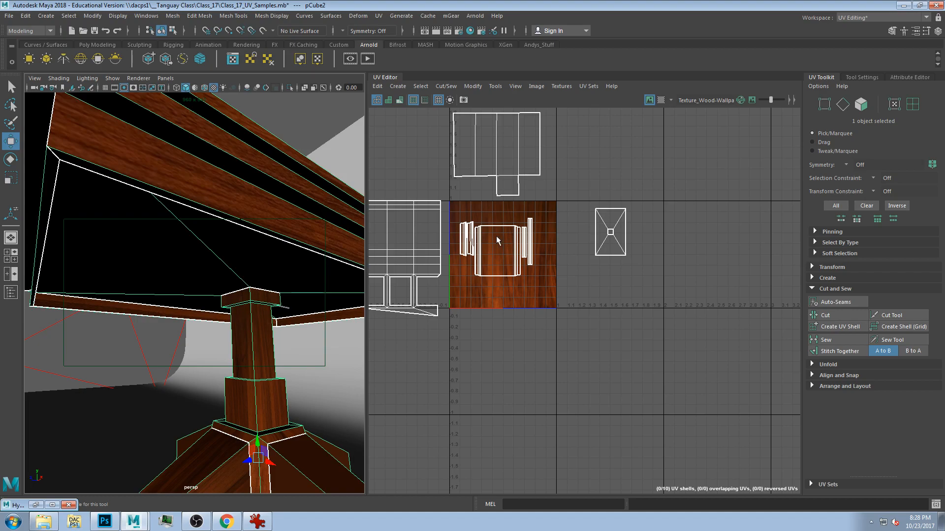
alt+drag(281, 266, 252, 289)
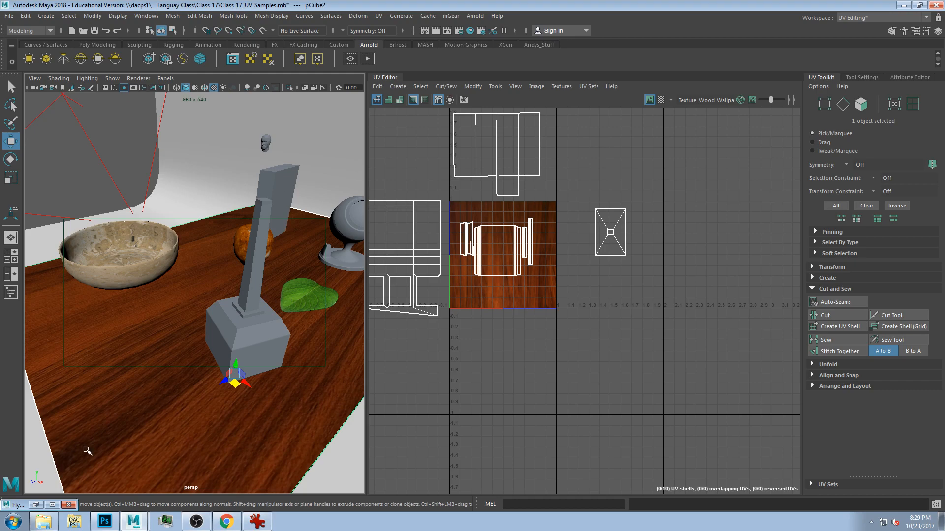
Restore the Hypershade, review the full aiStandardSurface6 node network with its wood texture, and minimize it again
click(35, 504)
drag(388, 16, 365, 18)
scroll(481, 274, down, 6)
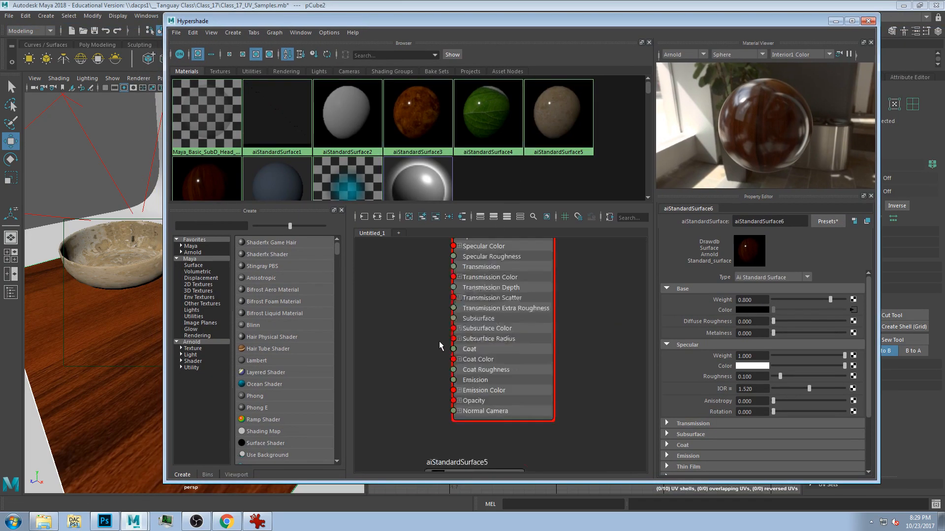
alt+middle_drag(440, 340, 496, 331)
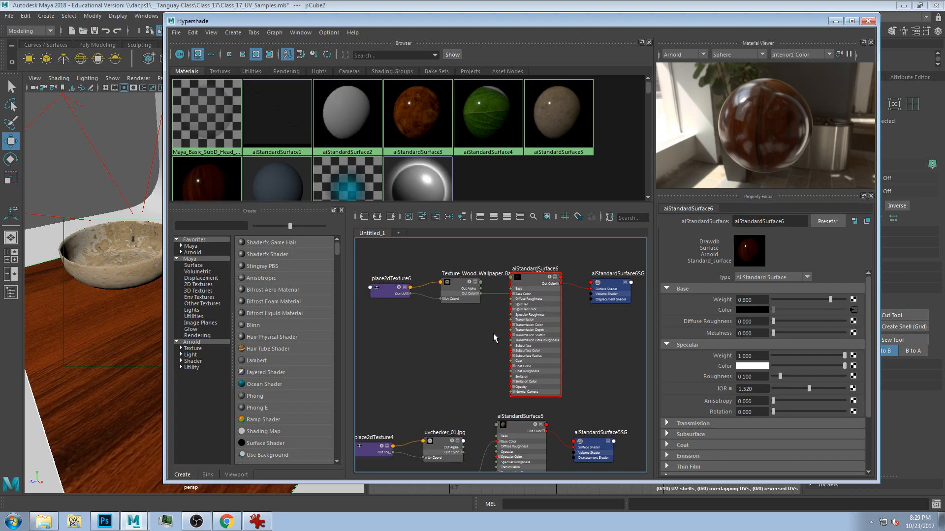
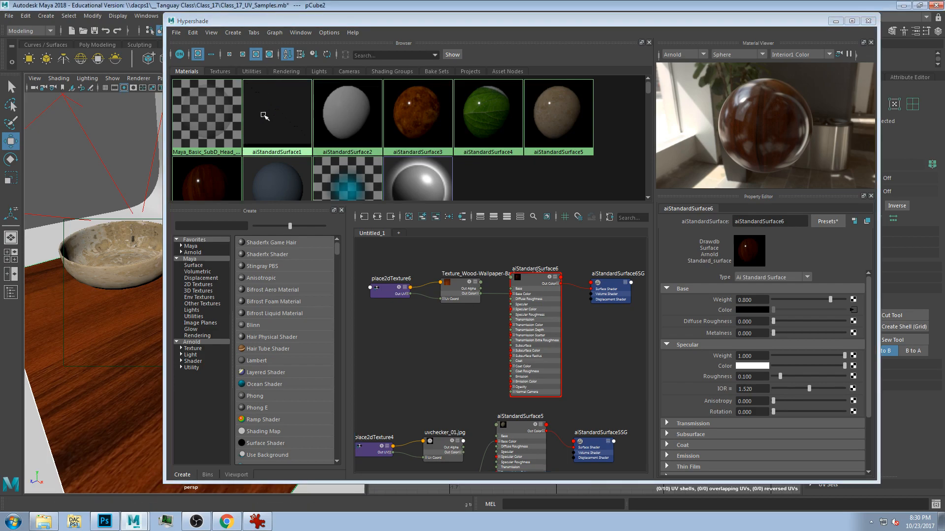
click(835, 21)
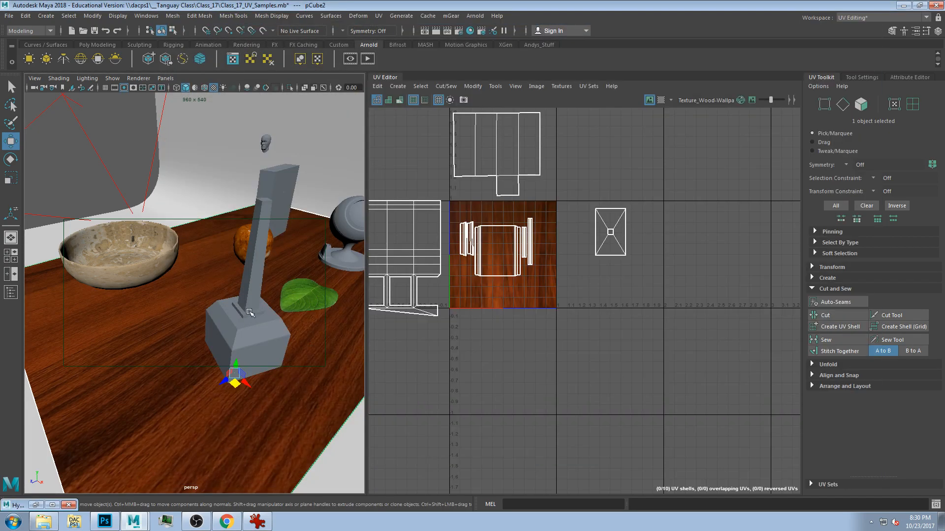
Select the obelisk on the tabletop and examine its faceted base from several angles alongside its UV layout
alt+drag(280, 340, 194, 317)
click(175, 306)
scroll(232, 331, up, 5)
alt+middle_drag(143, 399, 156, 358)
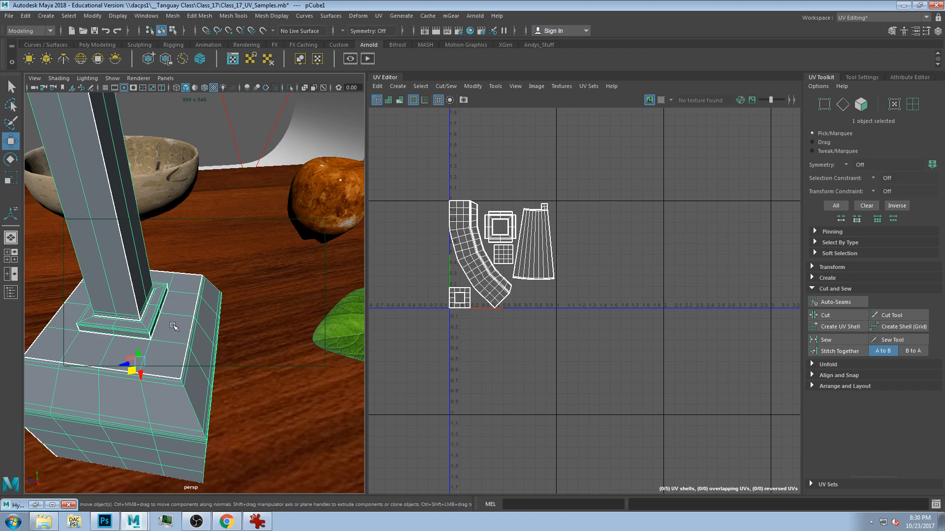
alt+drag(192, 322, 249, 266)
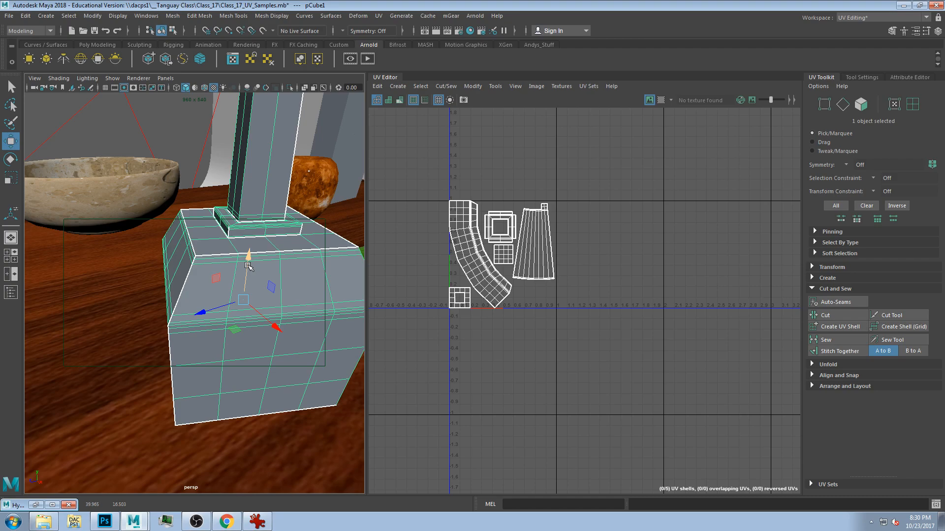
scroll(248, 266, down, 5)
alt+drag(259, 312, 247, 295)
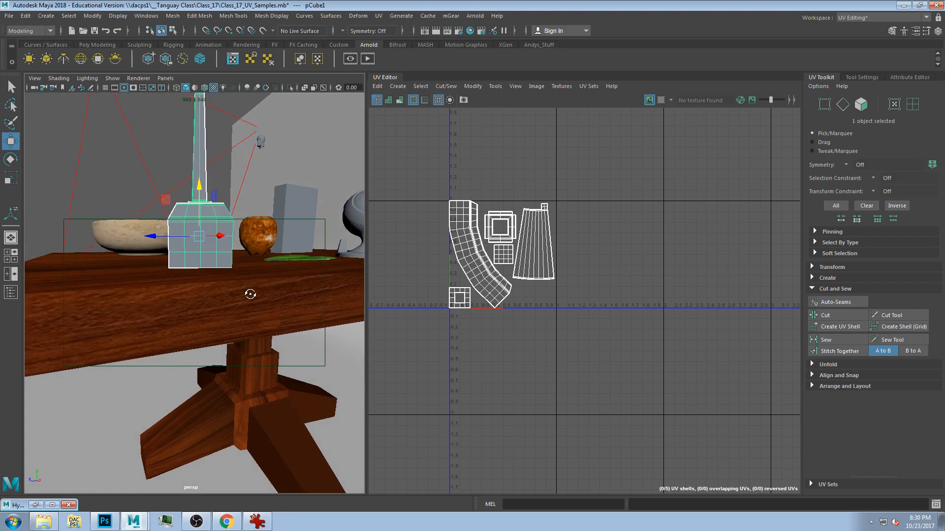
scroll(239, 282, up, 2)
scroll(190, 280, up, 5)
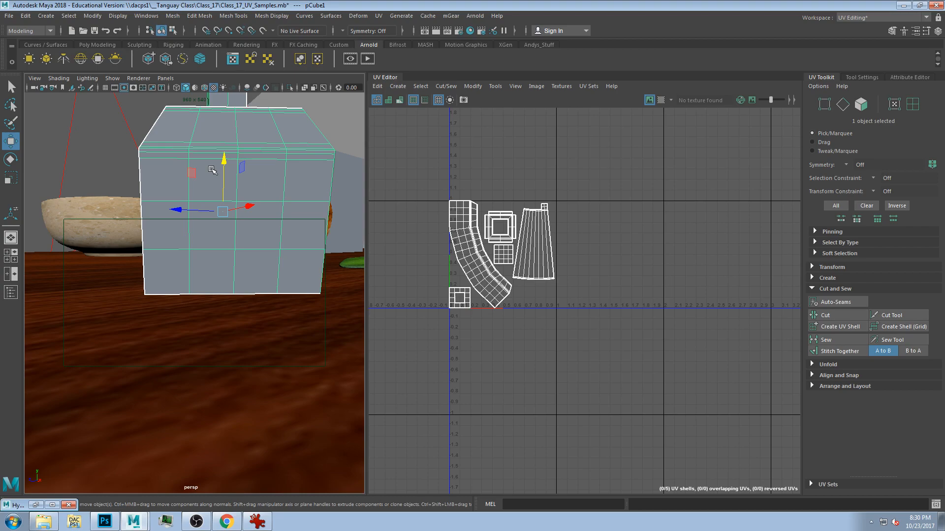
Select the table and view its top and central post from underneath
scroll(211, 171, down, 5)
alt+drag(209, 235, 314, 304)
click(257, 293)
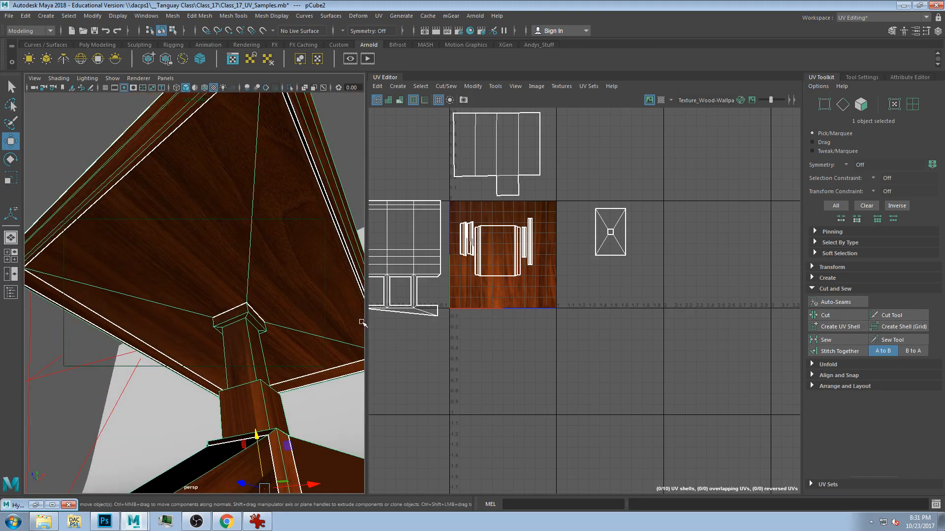
Widen the perspective view and examine the table's underside, top, edge moulding and central post from several angles
drag(365, 323, 537, 323)
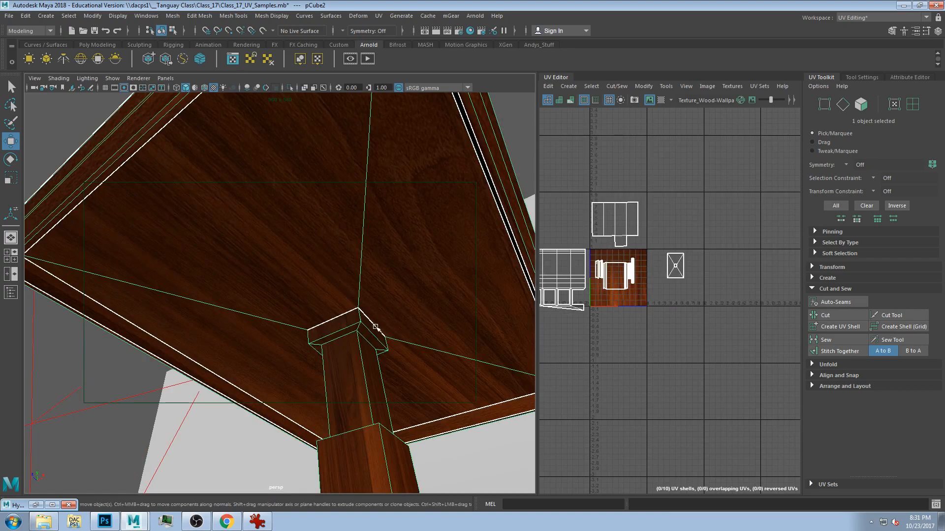
alt+drag(375, 327, 171, 248)
alt+drag(177, 247, 251, 246)
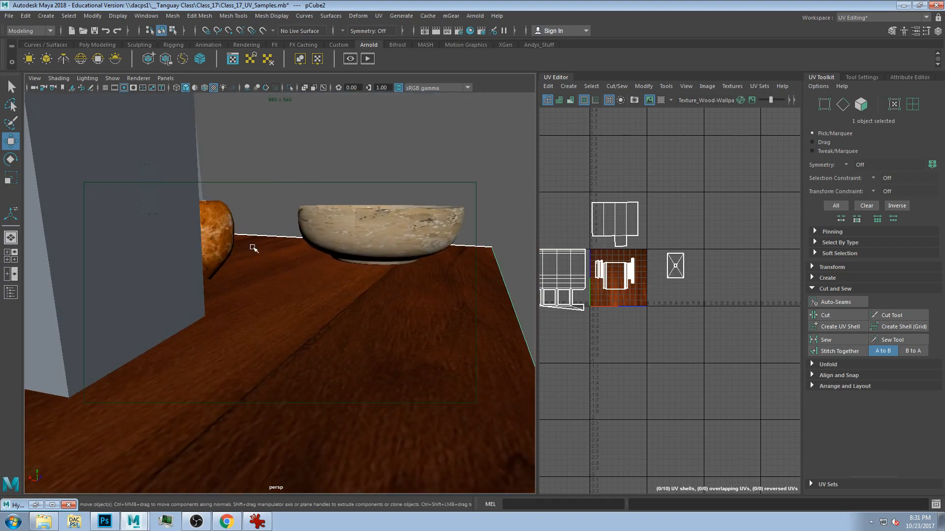
scroll(263, 259, down, 8)
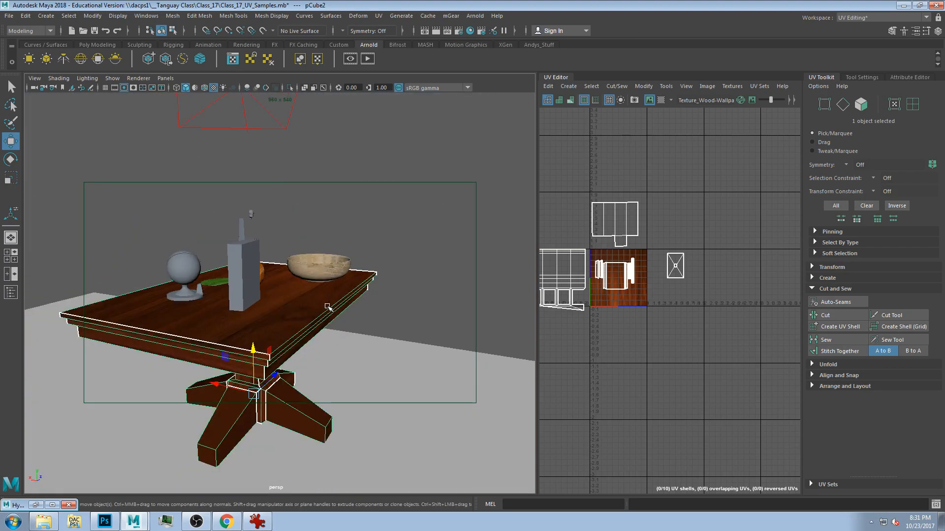
alt+drag(321, 323, 247, 316)
mouse_move(307, 327)
alt+mouse_down()
mouse_move(249, 344)
mouse_move(136, 343)
mouse_move(343, 369)
mouse_move(298, 316)
alt+mouse_up()
scroll(248, 344, up, 5)
mouse_move(315, 355)
alt+mouse_down()
mouse_move(297, 355)
mouse_move(294, 378)
mouse_move(301, 338)
mouse_move(299, 358)
alt+mouse_up()
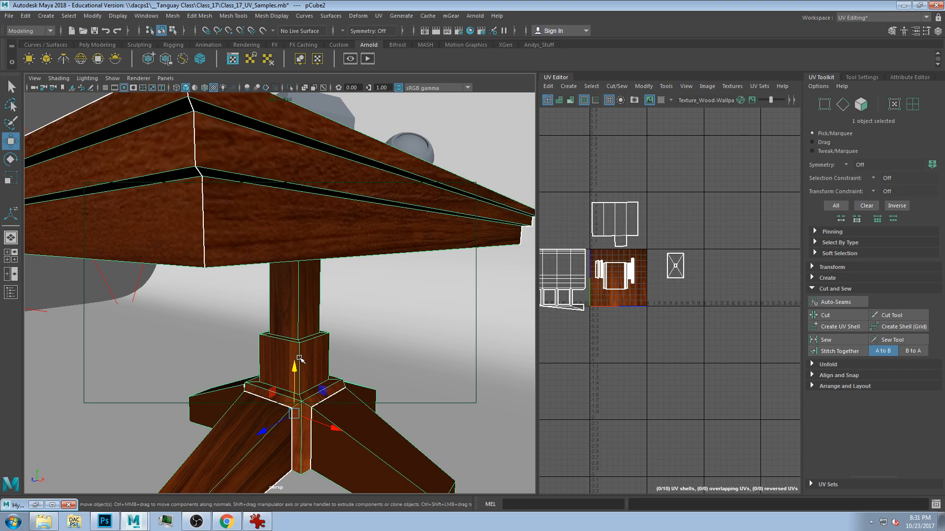
Enlarge the UV Editor and examine the table's edge-trim shells over the wood texture, moving the minimized Hypershade aside
drag(537, 281, 408, 281)
scroll(510, 261, up, 3)
scroll(507, 259, up, 1)
alt+middle_drag(498, 241, 600, 198)
scroll(557, 264, up, 6)
scroll(598, 250, down, 3)
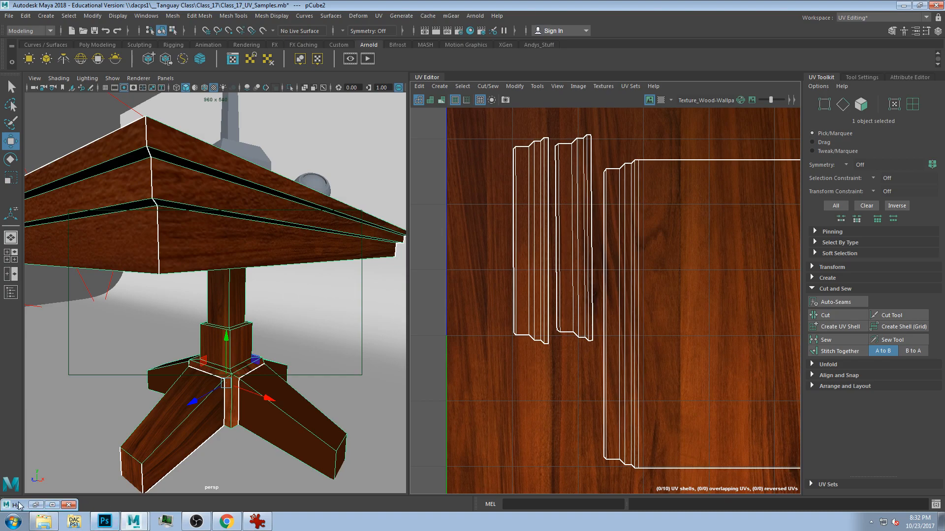
drag(19, 507, 30, 440)
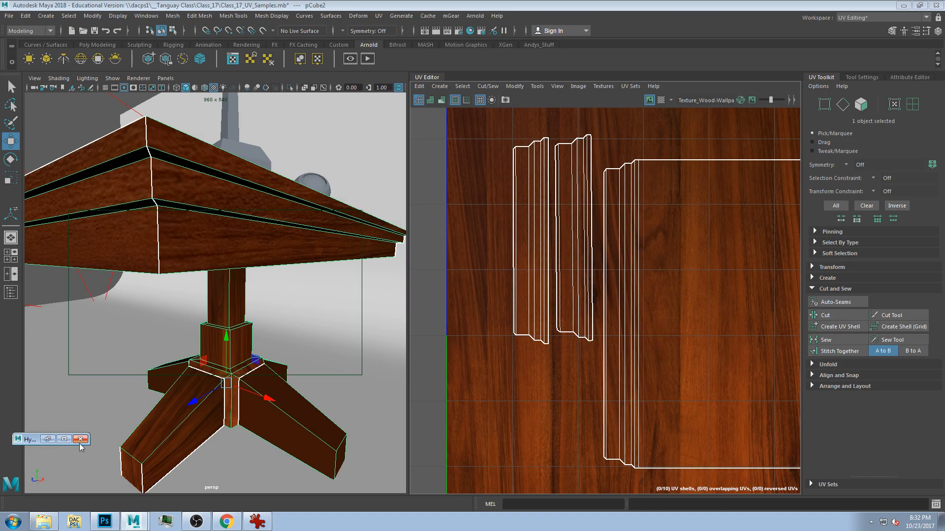
Select the shader ball on the tabletop and frame it to examine its seams beside its UV layout
alt+drag(305, 298, 256, 377)
scroll(244, 364, up, 3)
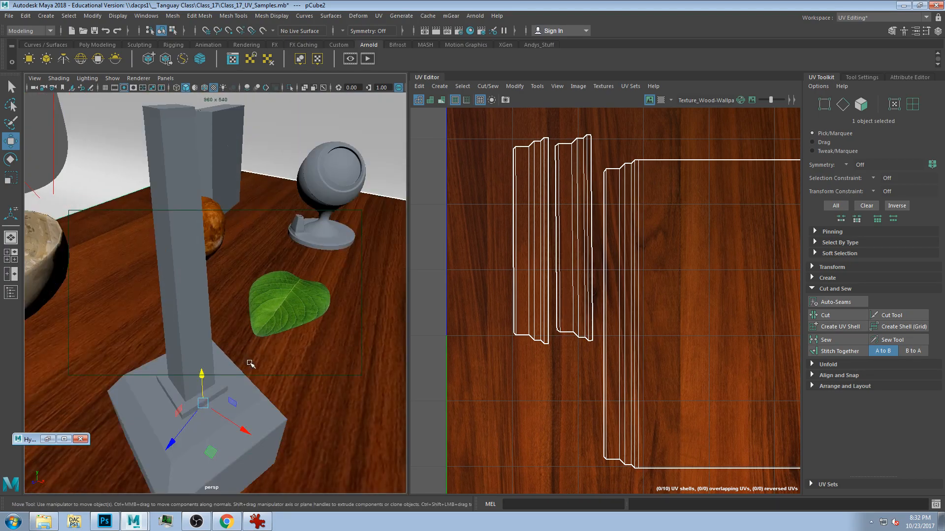
click(325, 193)
key(f)
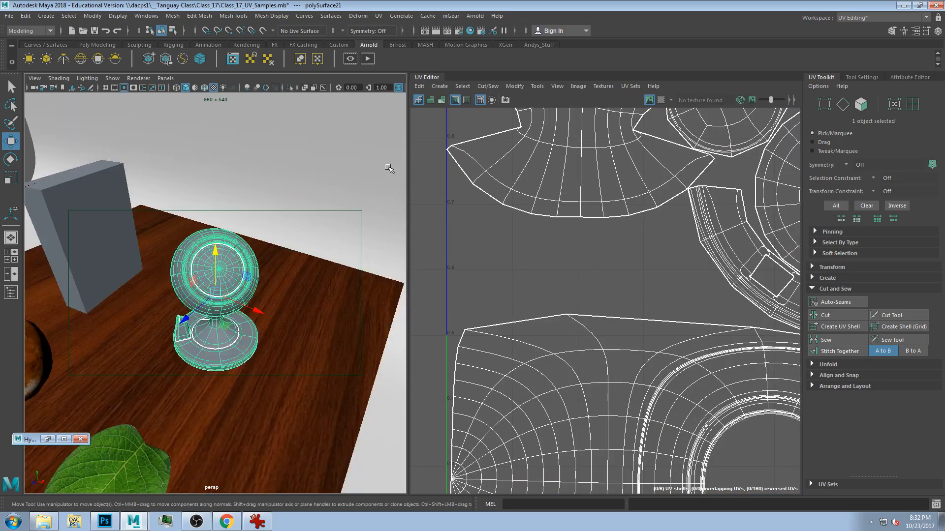
alt+drag(238, 306, 295, 330)
scroll(276, 318, up, 4)
alt+drag(252, 309, 300, 283)
key(f)
scroll(580, 276, up, 5)
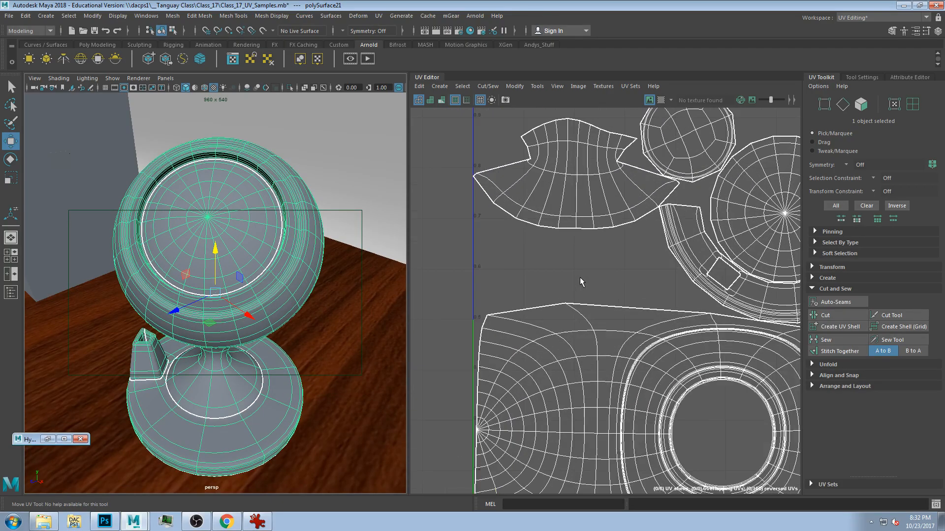
Examine the shader ball's stem, base and sphere seams from below, from the side and from above
alt+drag(199, 245, 285, 199)
scroll(283, 187, up, 3)
alt+drag(360, 154, 293, 173)
scroll(228, 355, down, 4)
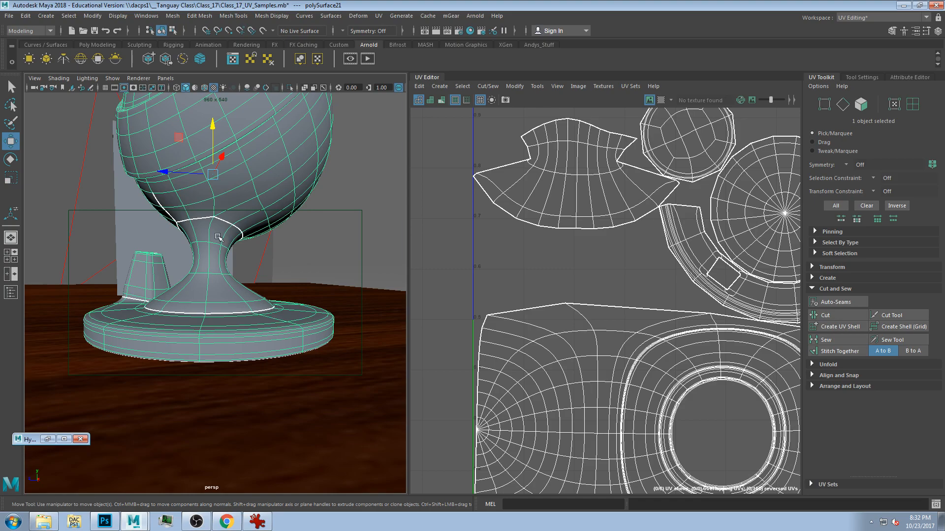
alt+drag(220, 310, 258, 304)
scroll(257, 305, down, 5)
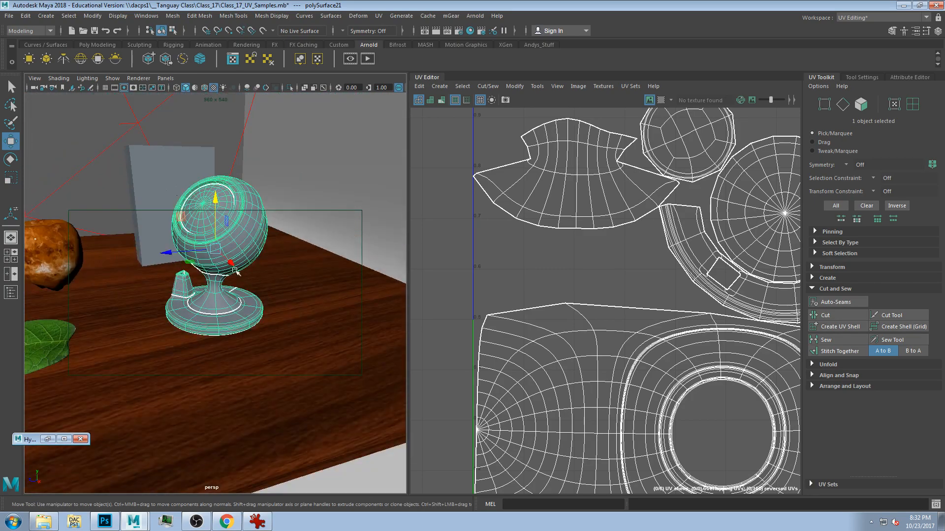
alt+drag(236, 272, 237, 295)
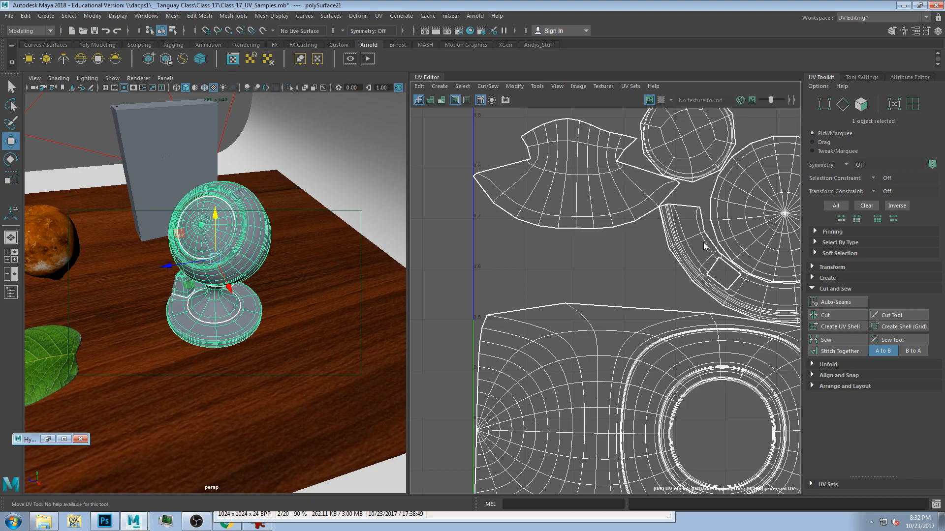
Switch to UV shell selection and inspect the shells of the sphere's front disc and outer body
right_drag(696, 243, 724, 241)
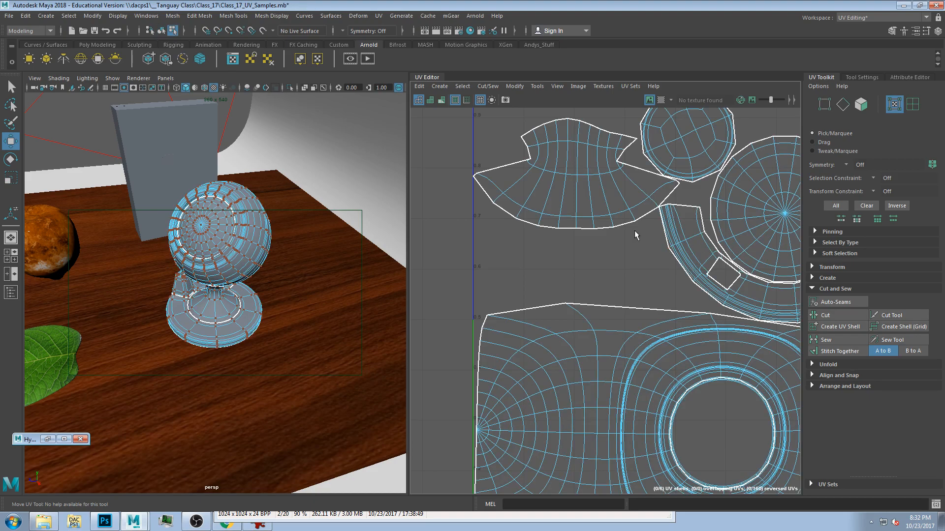
right_drag(636, 233, 631, 230)
click(672, 235)
click(219, 237)
alt+drag(269, 259, 247, 231)
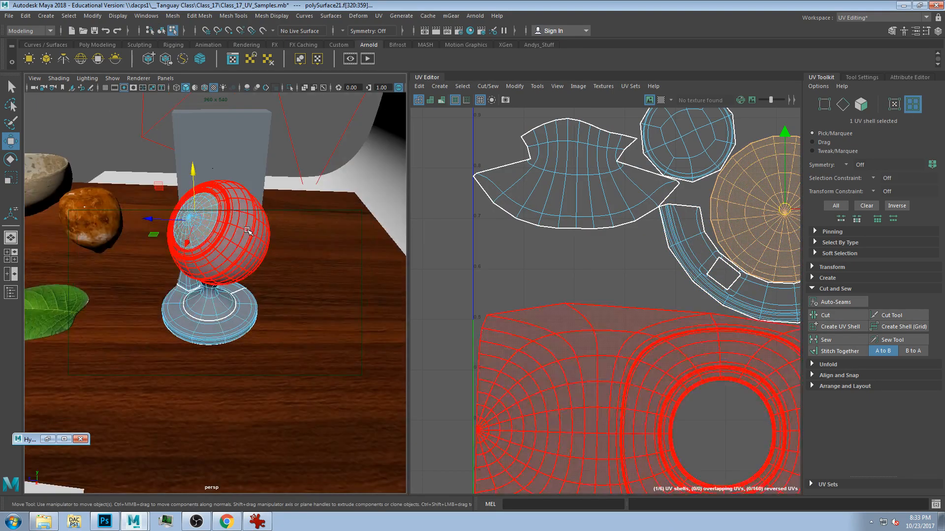
click(247, 230)
scroll(690, 399, down, 2)
alt+middle_drag(730, 387, 660, 295)
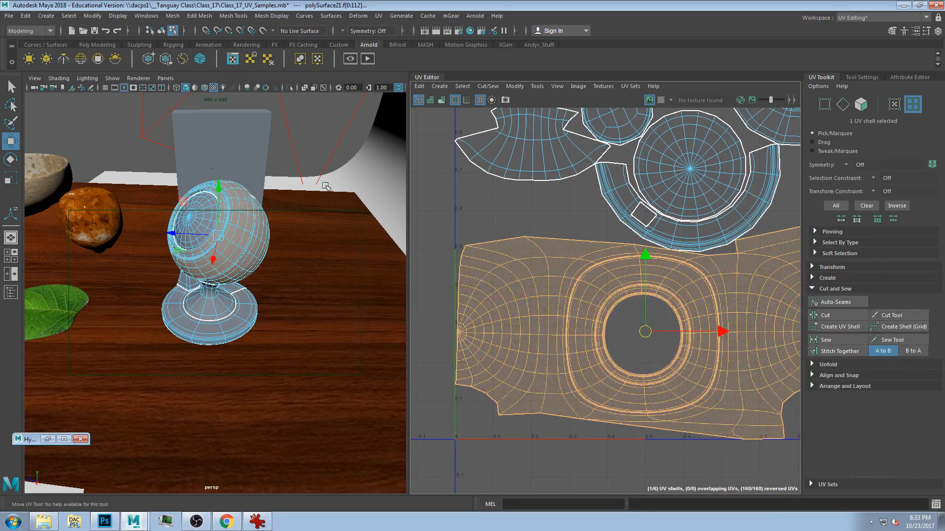
Nudge the front disc's UV shell and the small round shell slightly upward in the shader ball's layout
click(209, 222)
alt+middle_drag(705, 178, 680, 271)
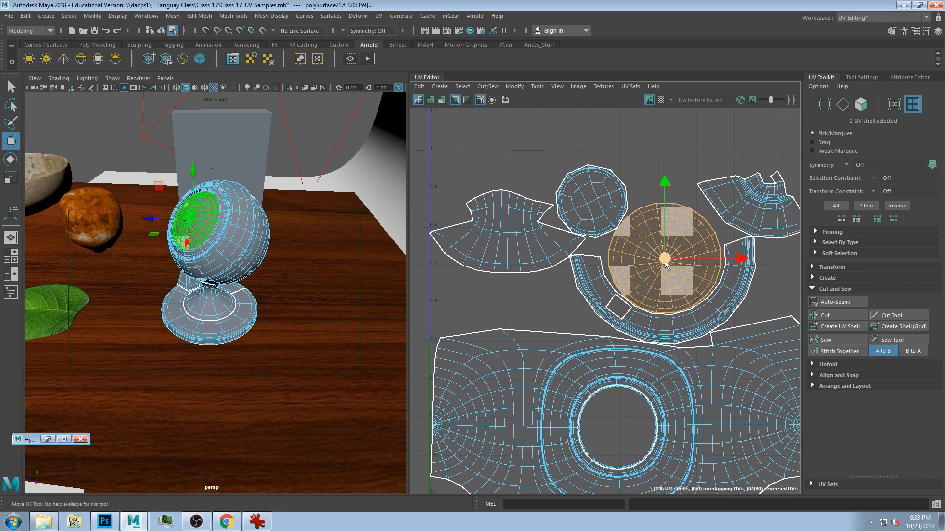
click(592, 221)
drag(591, 201, 591, 190)
Inspect the UV shells of the shader ball's stem and of the small tapered block on its base
click(515, 229)
alt+right_drag(146, 320, 226, 309)
mouse_move(226, 309)
alt+mouse_down()
mouse_move(268, 274)
mouse_move(384, 297)
mouse_move(224, 317)
mouse_move(214, 306)
alt+mouse_up()
click(753, 207)
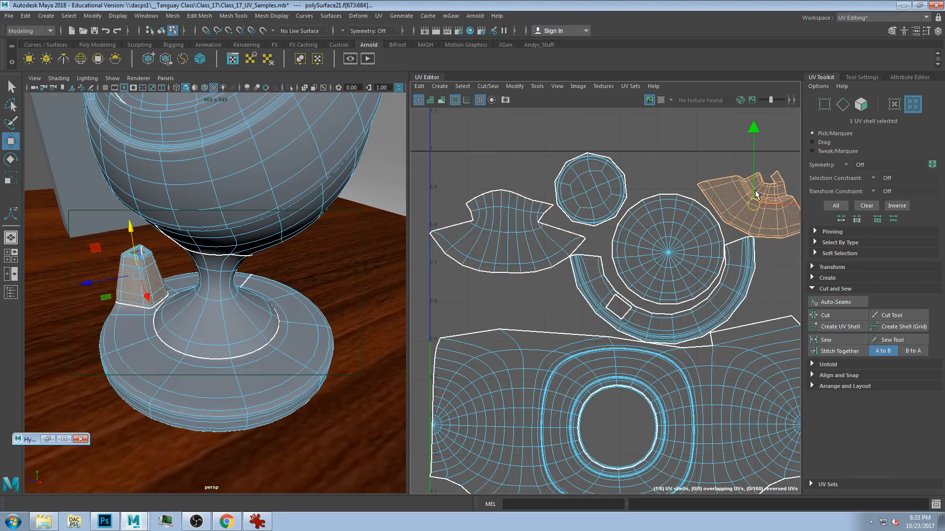
key(f)
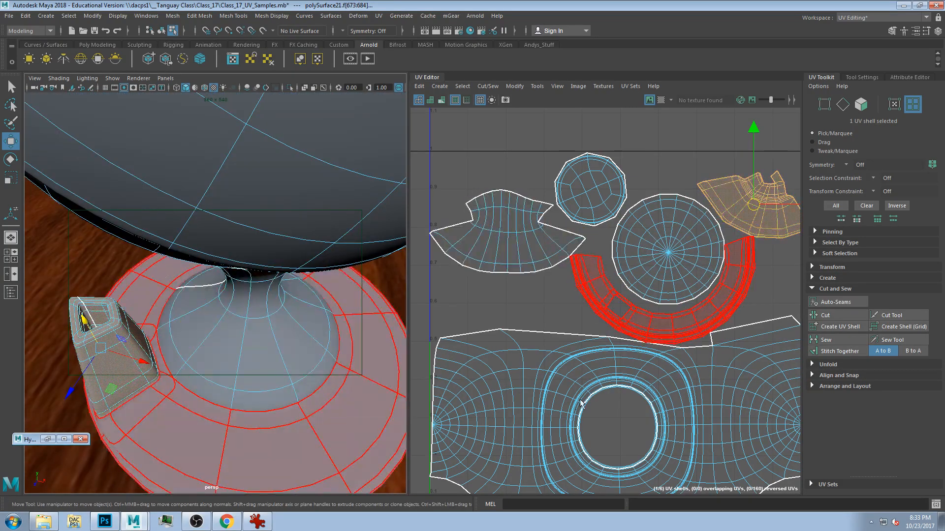
scroll(783, 178, up, 3)
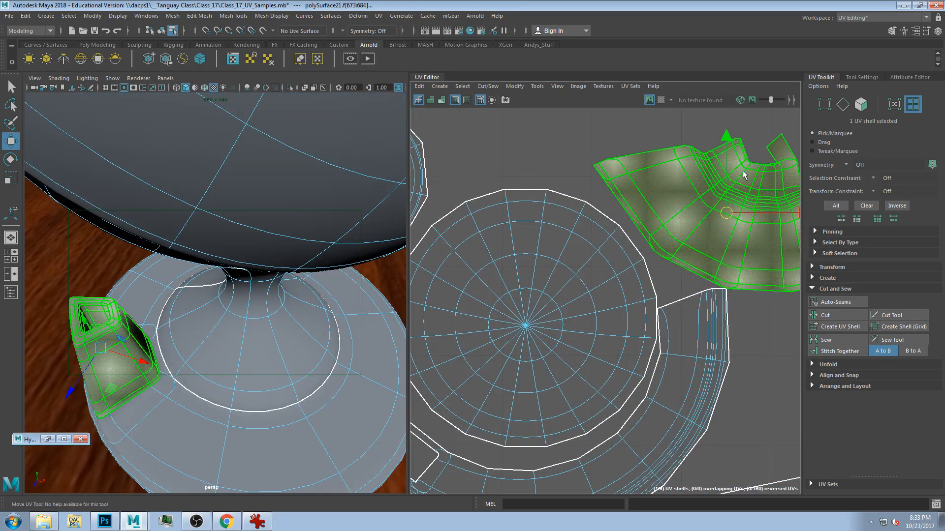
scroll(729, 217, down, 2)
alt+middle_drag(677, 372, 684, 211)
scroll(684, 290, down, 4)
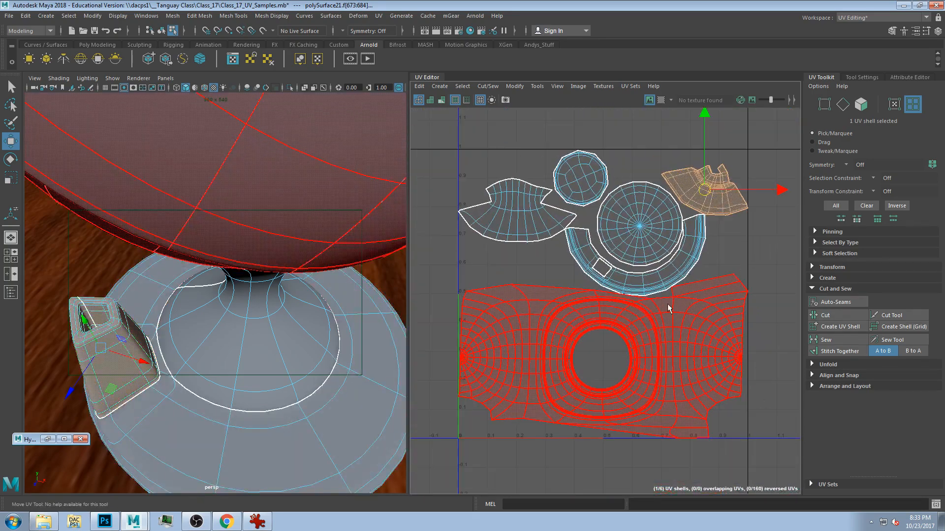
Select the UV shell of the sphere's outer body and view the matching faces on the shader ball
click(674, 305)
key(f)
scroll(228, 266, down, 4)
alt+drag(227, 266, 154, 266)
alt+middle_drag(197, 200, 215, 245)
alt+drag(215, 245, 235, 229)
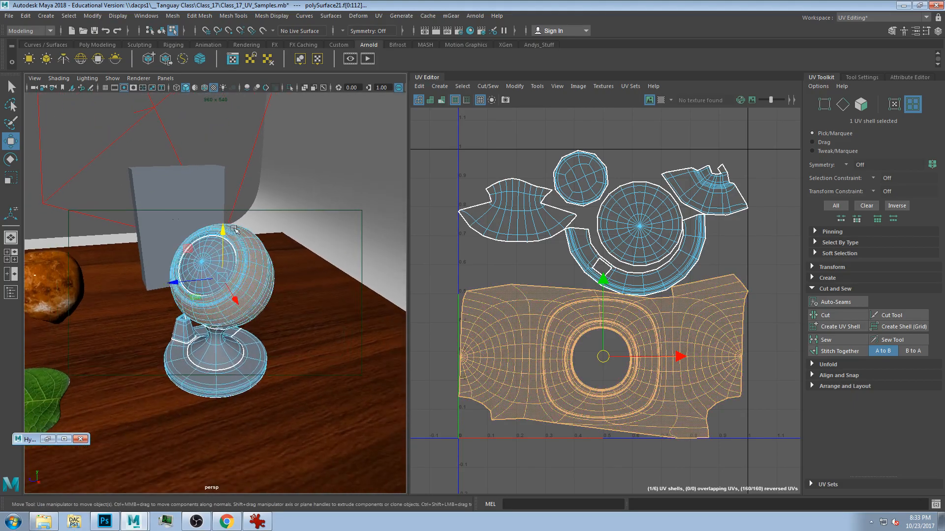
Open the Hypershade and assign aiStandardSurface3 to the entire shader ball in object mode
click(470, 30)
drag(474, 20, 600, 26)
middle_drag(533, 137, 239, 252)
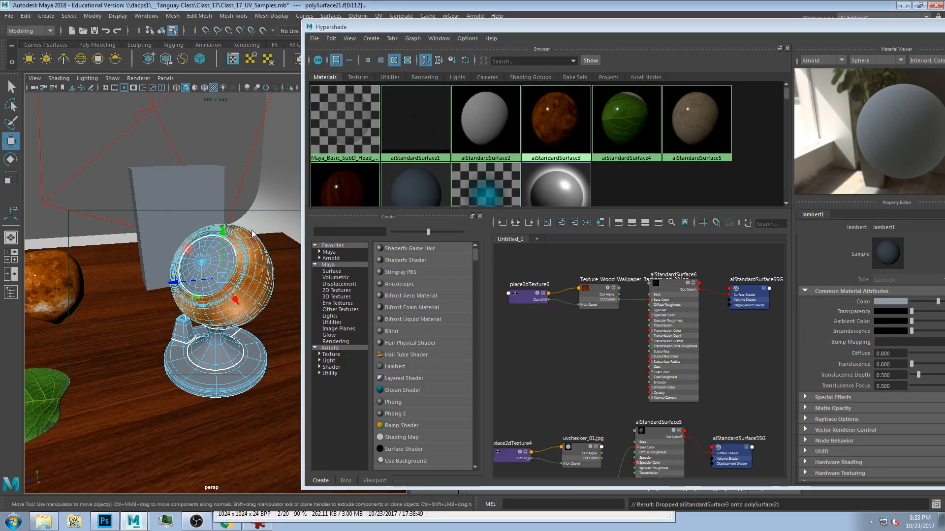
key(F8)
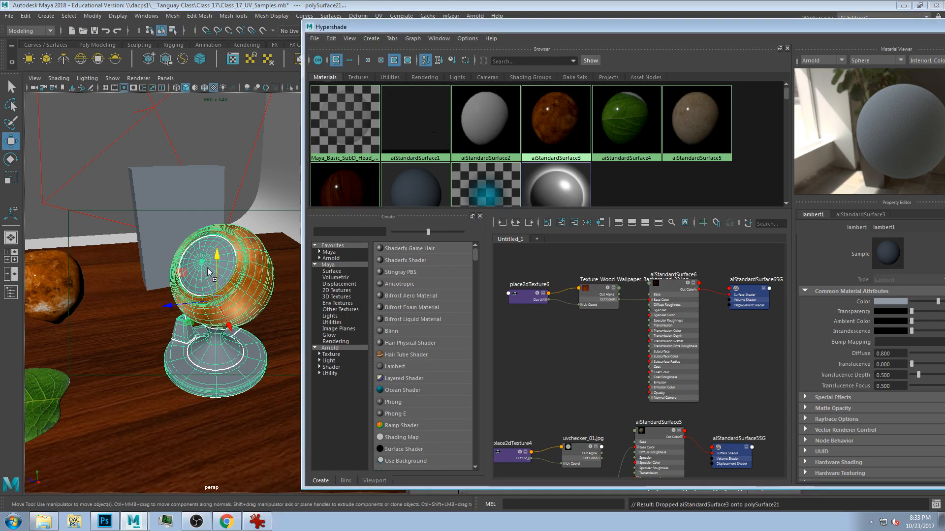
click(238, 255)
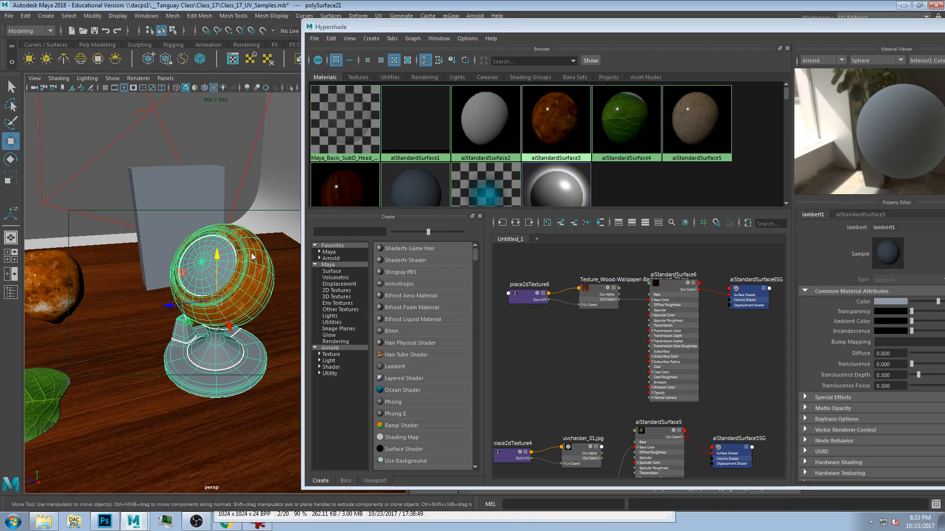
click(279, 228)
click(241, 257)
middle_drag(533, 139, 210, 274)
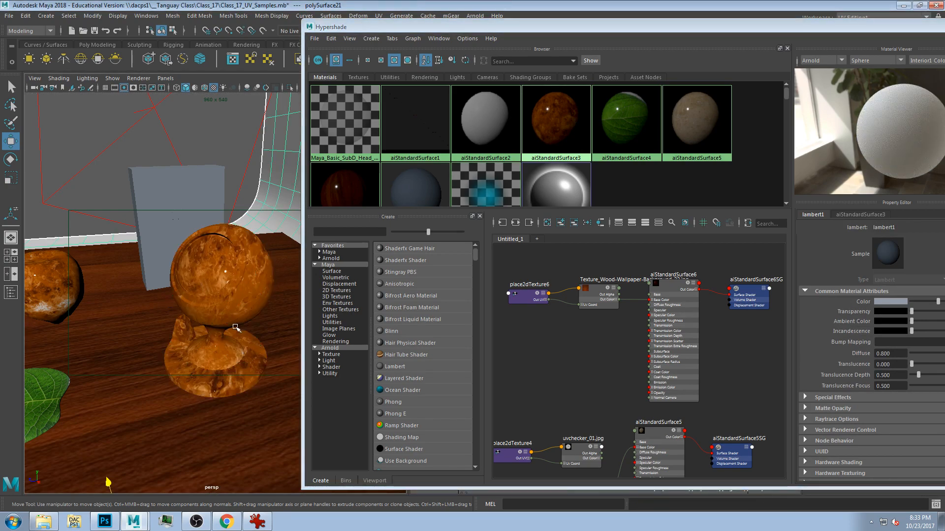
Select the shader ball and examine how the stone texture flows across the seams of its stem, base and sphere
alt+drag(216, 329, 243, 321)
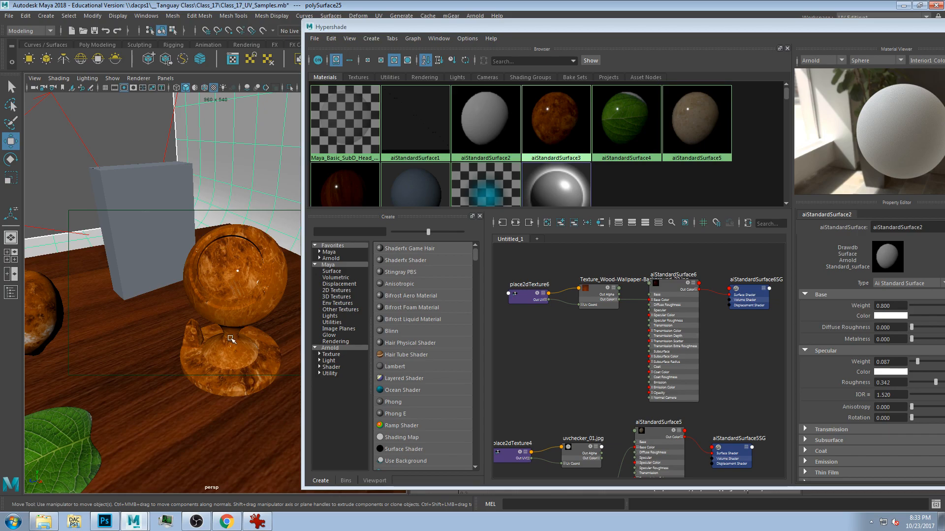
click(235, 337)
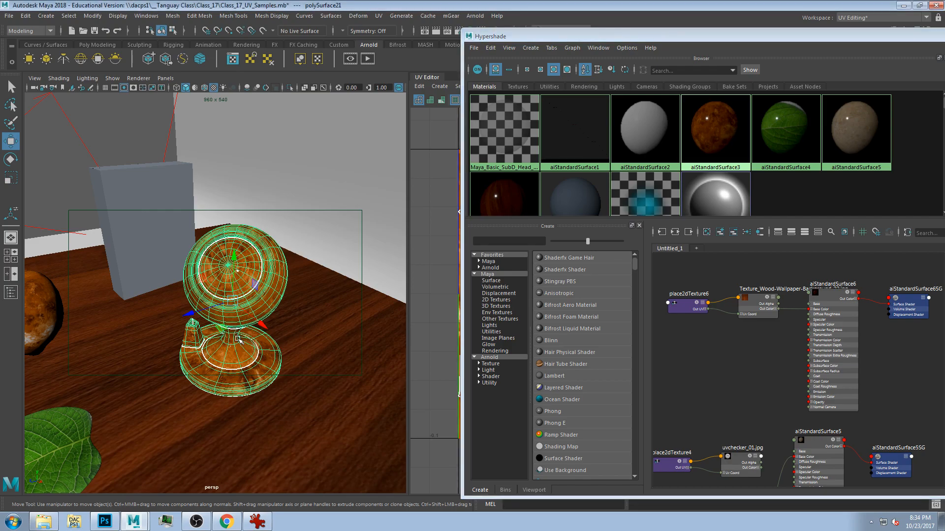
scroll(238, 339, up, 10)
alt+right_drag(236, 364, 253, 297)
alt+drag(252, 297, 265, 268)
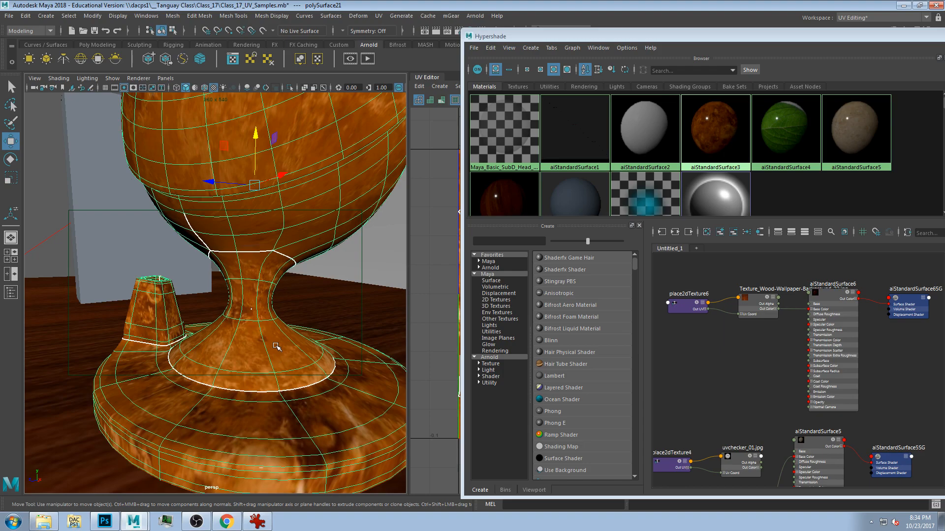
scroll(277, 351, down, 4)
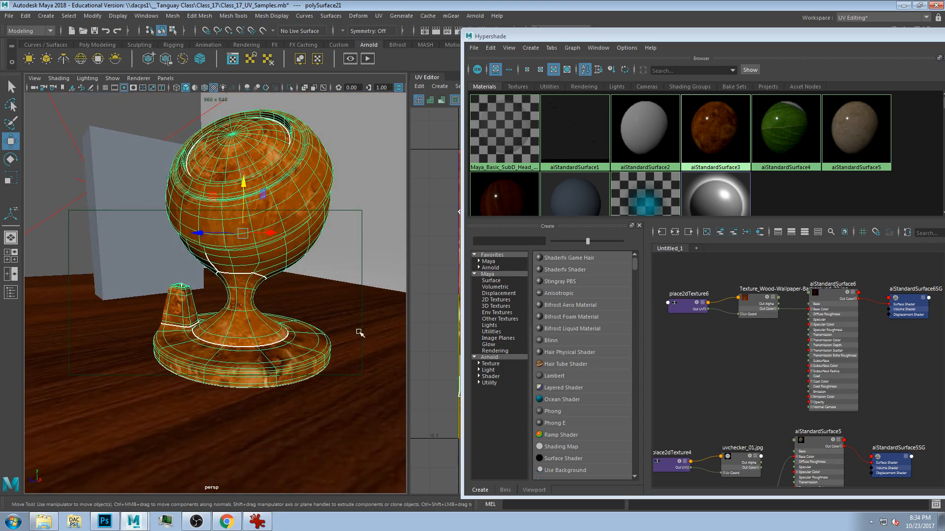
alt+drag(249, 335, 222, 337)
Close the Hypershade and examine the selected table with its UV shells over the wood texture
click(307, 235)
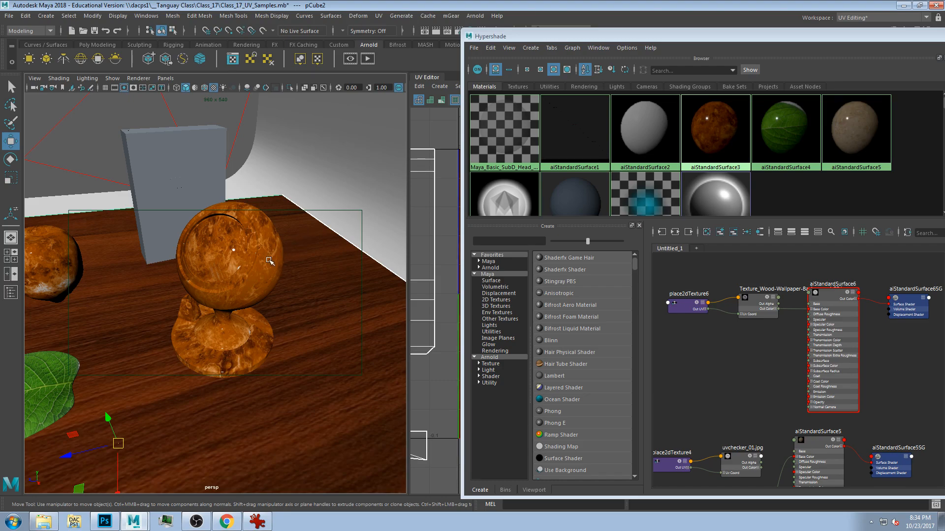
key(f)
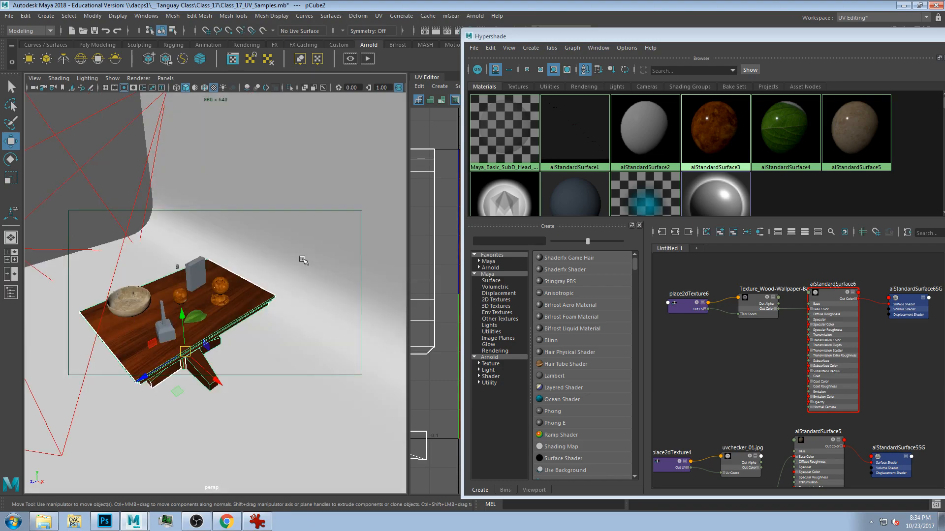
alt+drag(224, 301, 290, 285)
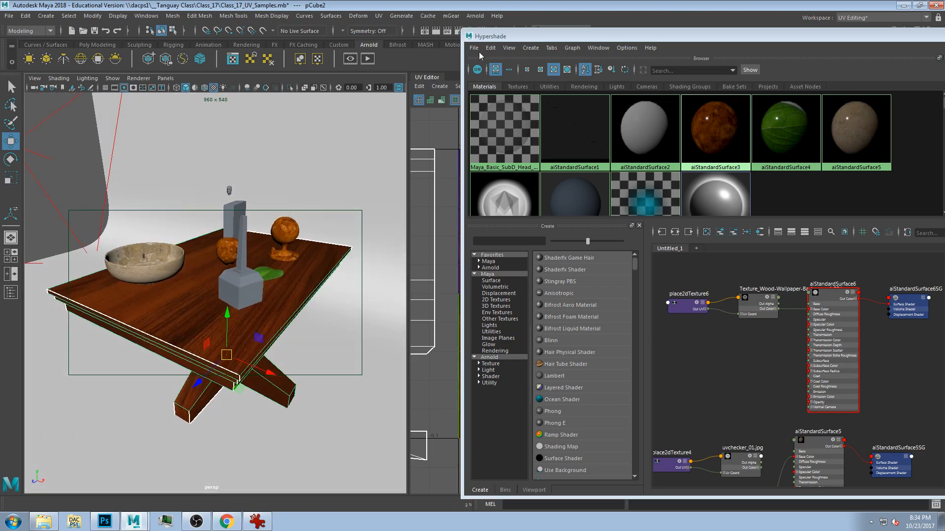
drag(515, 36, 143, 44)
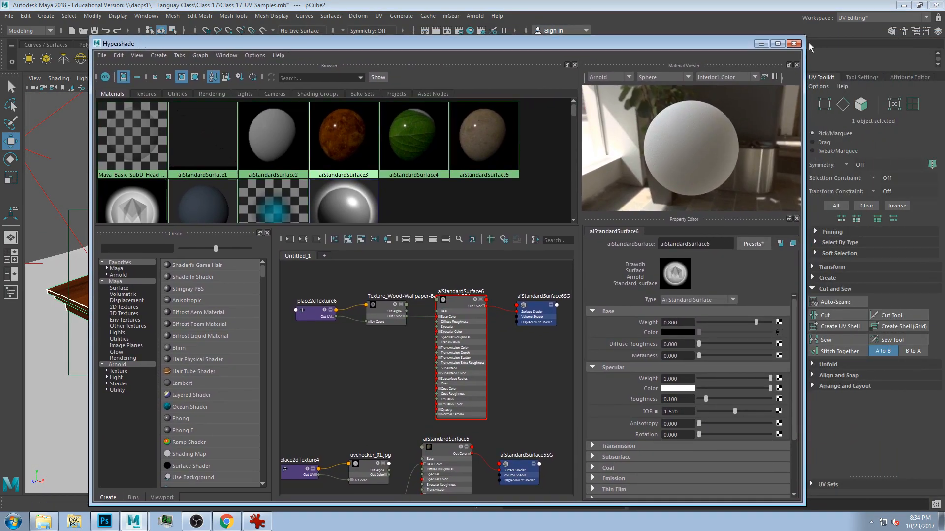
click(793, 43)
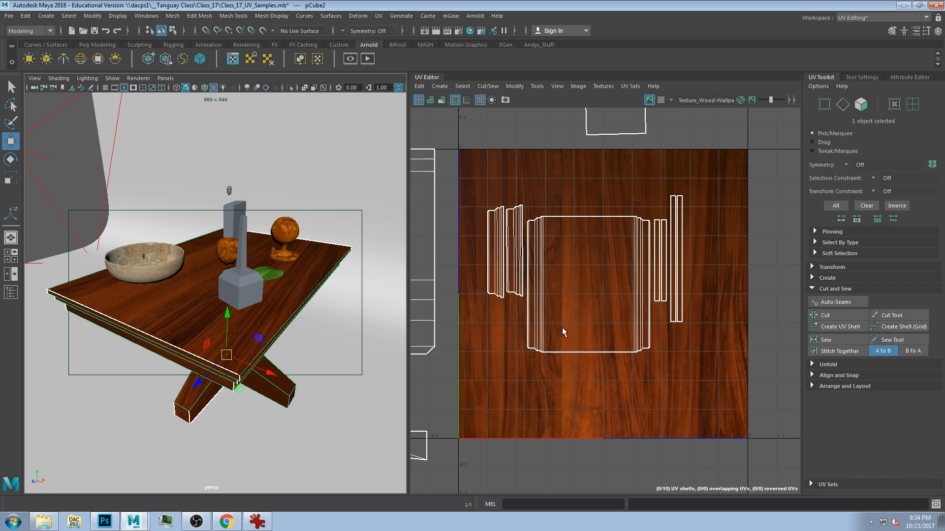
scroll(532, 197, up, 5)
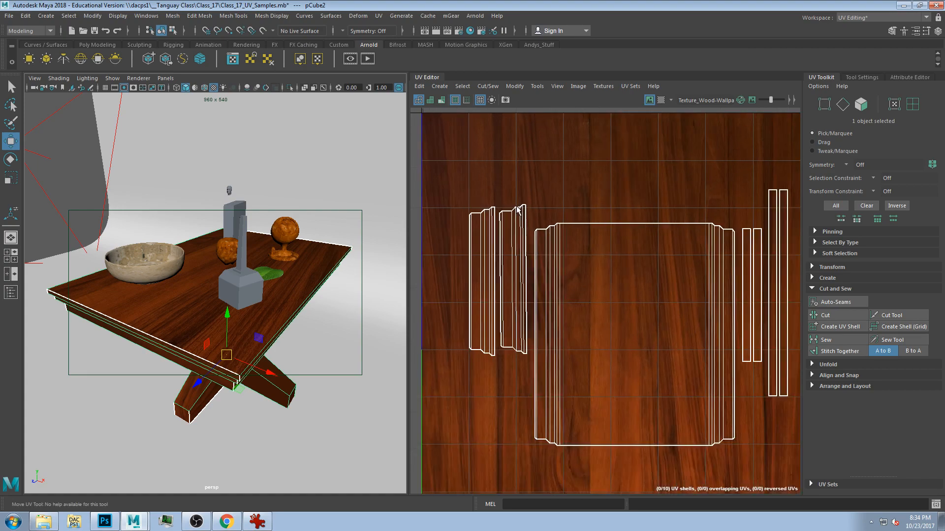
Select the UV shell of one of the table's side edges and rotate it slightly to align it with the wood grain
alt+right_drag(108, 242, 204, 301)
key(bracketleft)
mouse_move(228, 310)
alt+mouse_down()
mouse_move(231, 295)
mouse_move(222, 301)
alt+mouse_up()
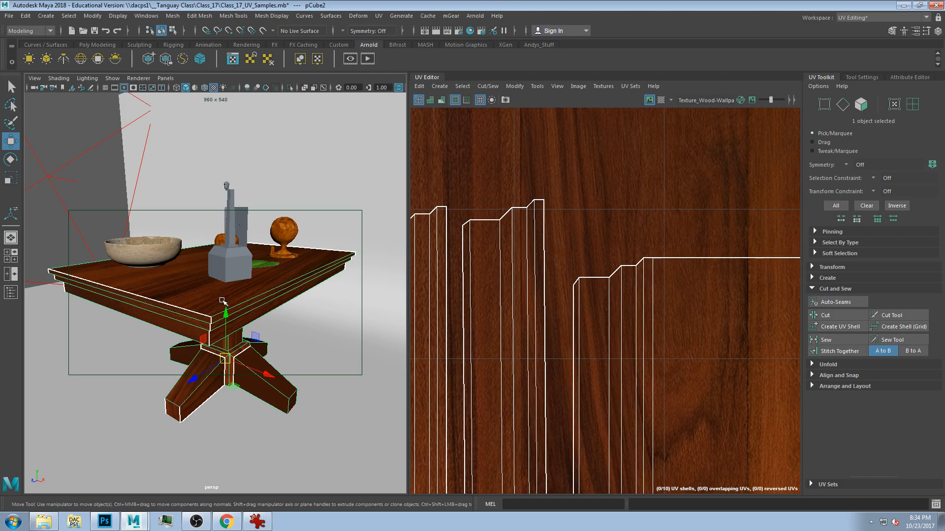
scroll(453, 266, down, 1)
alt+middle_drag(513, 277, 583, 214)
right_drag(582, 213, 557, 199)
click(557, 198)
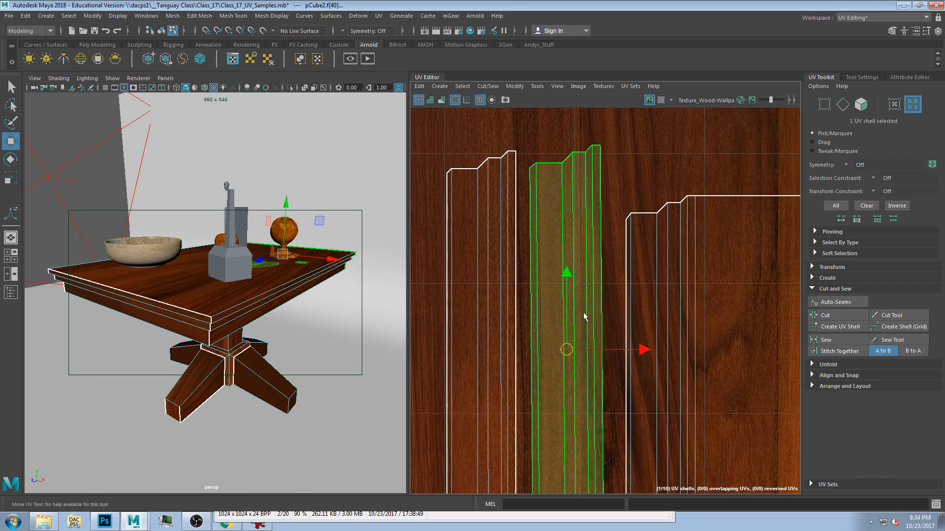
key(e)
drag(590, 312, 620, 304)
Move the other side-edge UV shell beside the straightened one, and shift both shells closer to the tabletop's shell
click(503, 294)
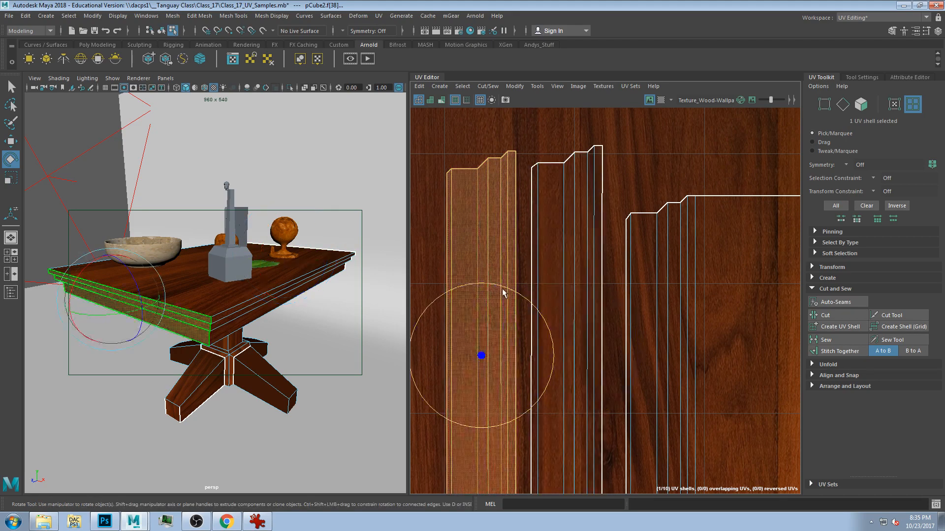
key(w)
drag(480, 354, 493, 364)
scroll(502, 348, down, 5)
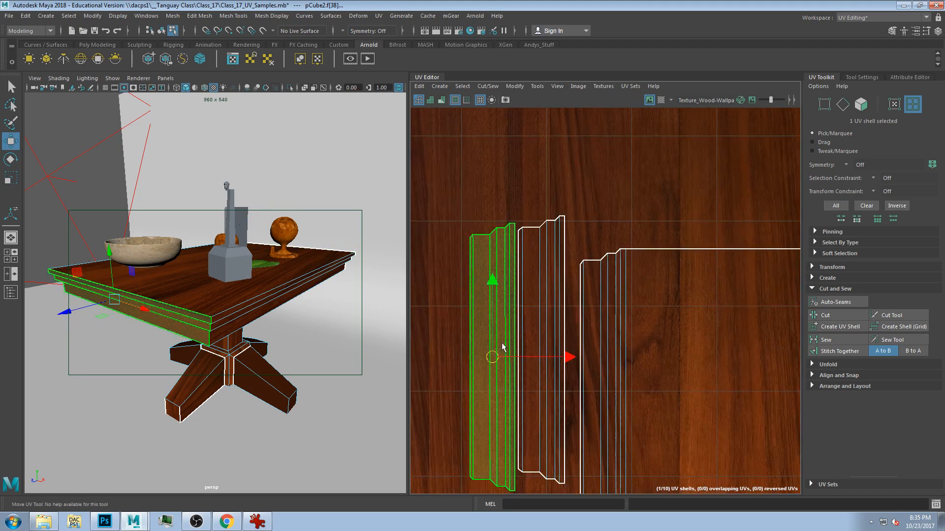
alt+middle_drag(575, 353, 559, 216)
shift+click(517, 236)
drag(498, 217, 503, 286)
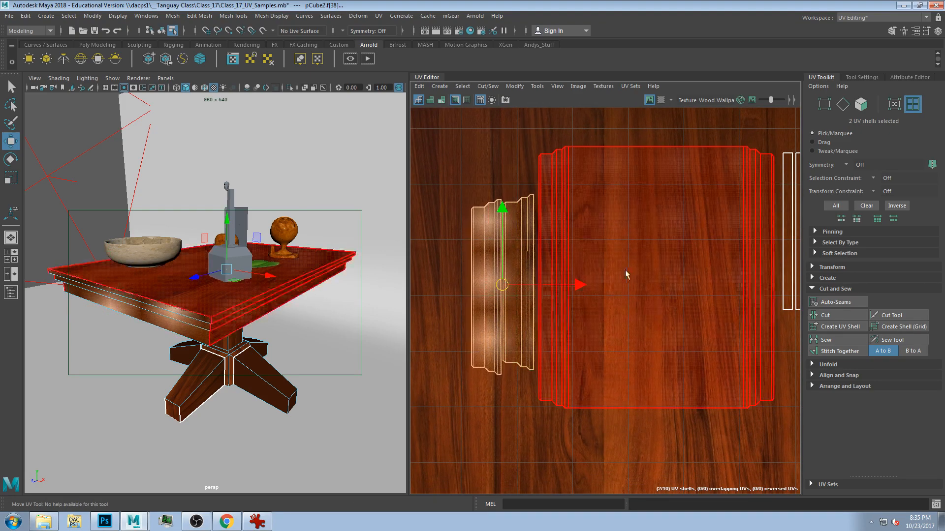
Deselect the edge shells, select the tabletop's UV shell and examine how the wood grain runs across the table
scroll(659, 259, down, 2)
alt+middle_drag(734, 249, 649, 254)
scroll(700, 185, down, 1)
alt+drag(124, 333, 335, 231)
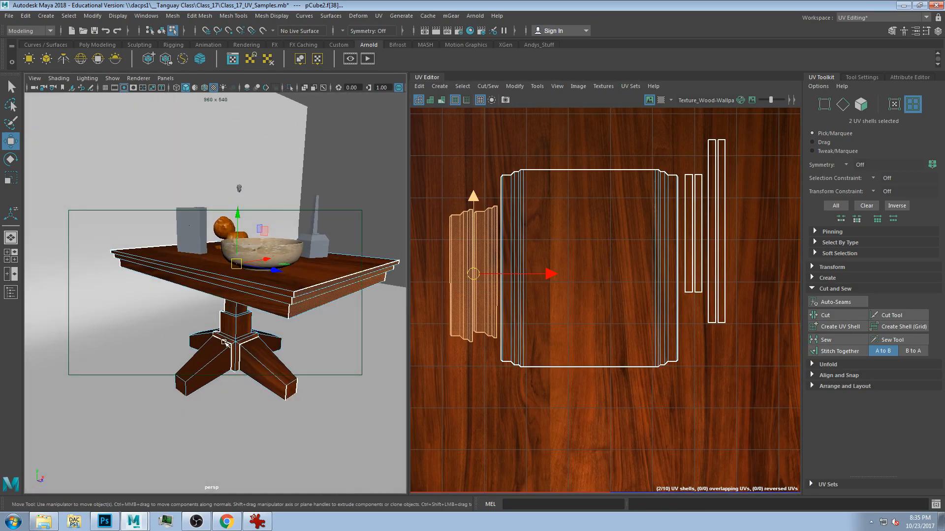
click(349, 192)
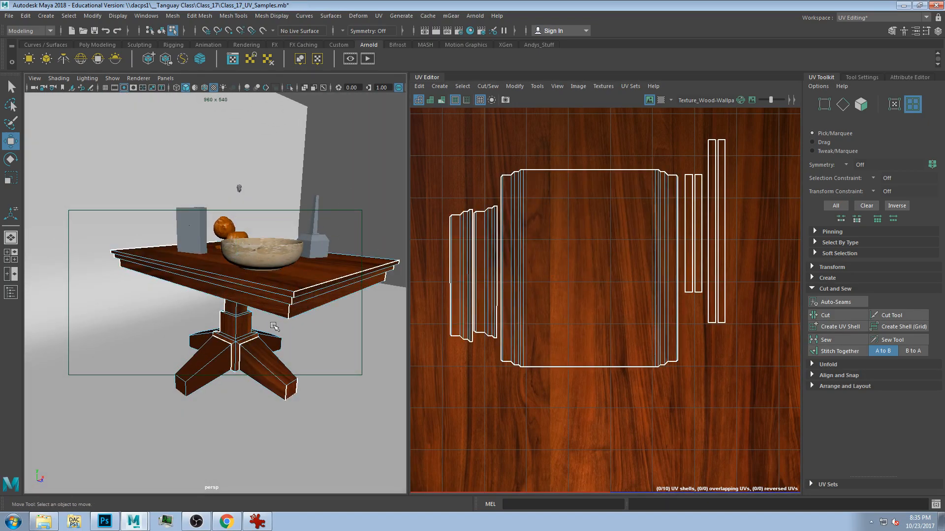
alt+drag(261, 308, 295, 339)
click(297, 341)
alt+right_drag(297, 341, 302, 352)
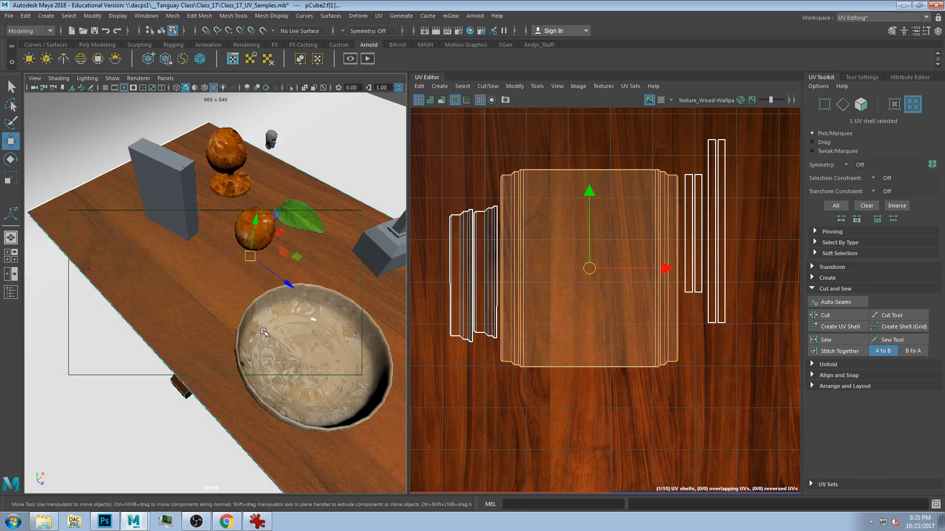
alt+drag(302, 352, 222, 270)
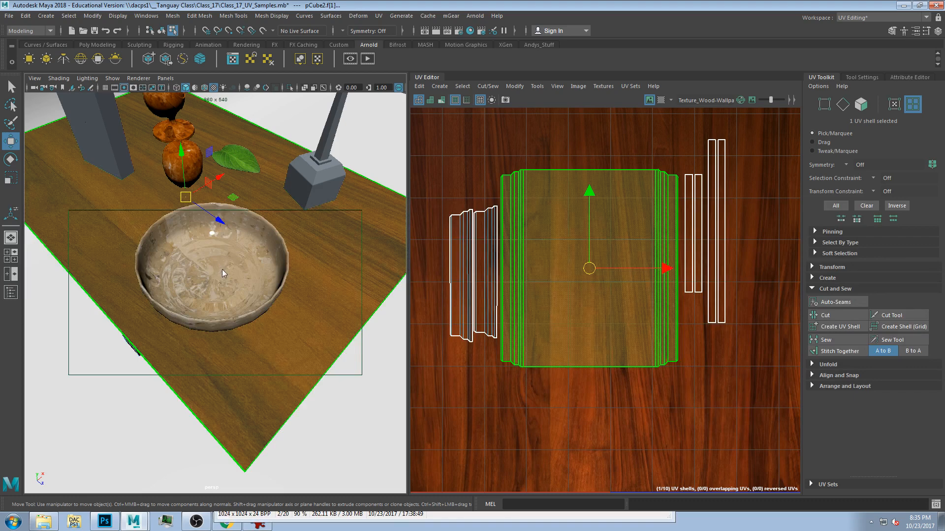
Select the bowl in object mode and examine its UV layout over the marble stone texture
key(F8)
click(263, 271)
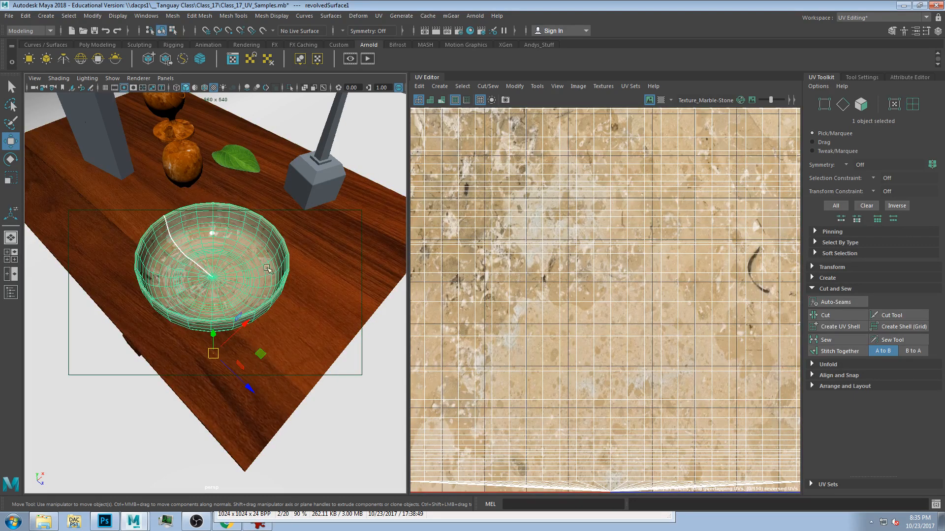
key(f)
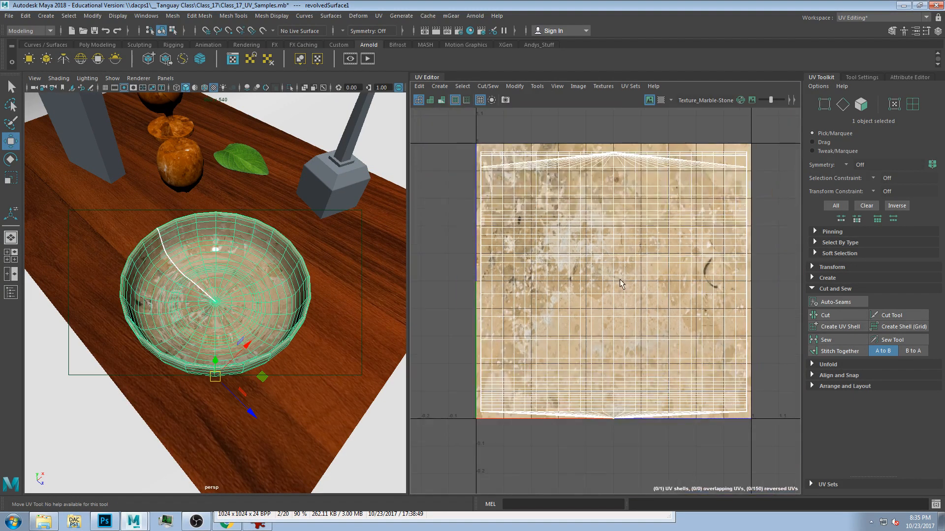
scroll(594, 251, up, 3)
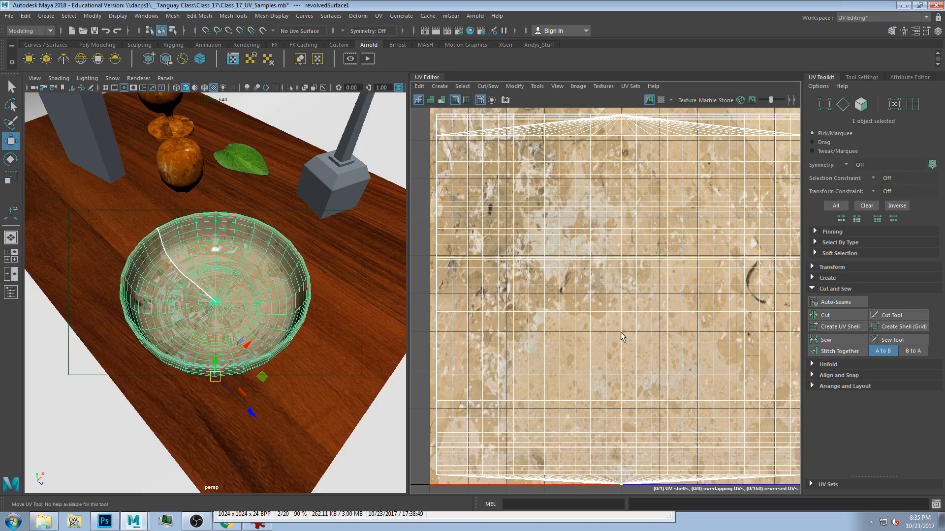
scroll(264, 275, up, 3)
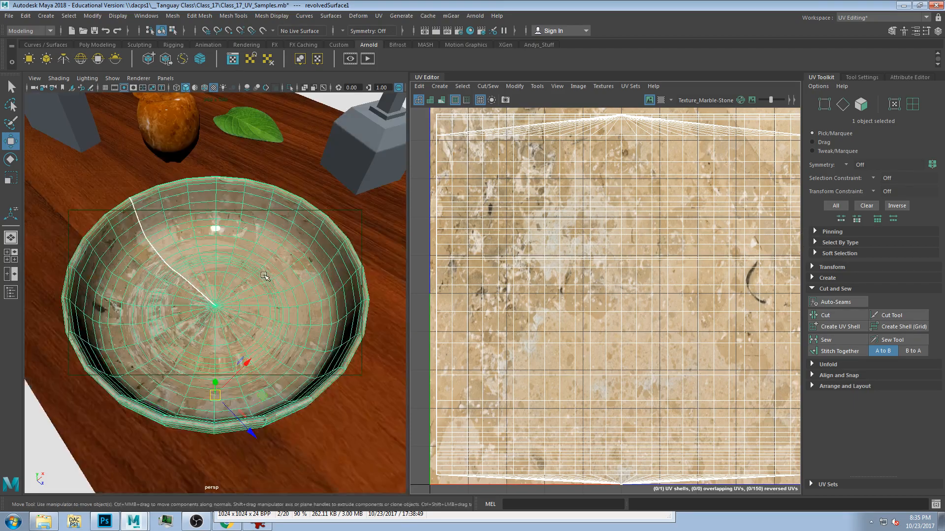
Set up a perspective view of the bowl on the table and render it in the Arnold RenderView
alt+drag(269, 322, 220, 284)
key(space)
key(space)
alt+drag(278, 274, 271, 293)
scroll(264, 268, down, 3)
scroll(266, 277, down, 3)
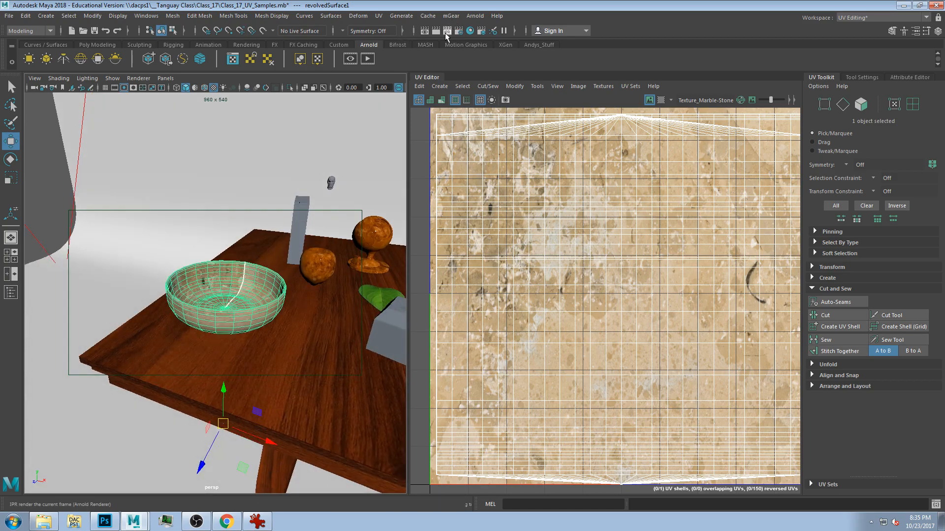
click(368, 59)
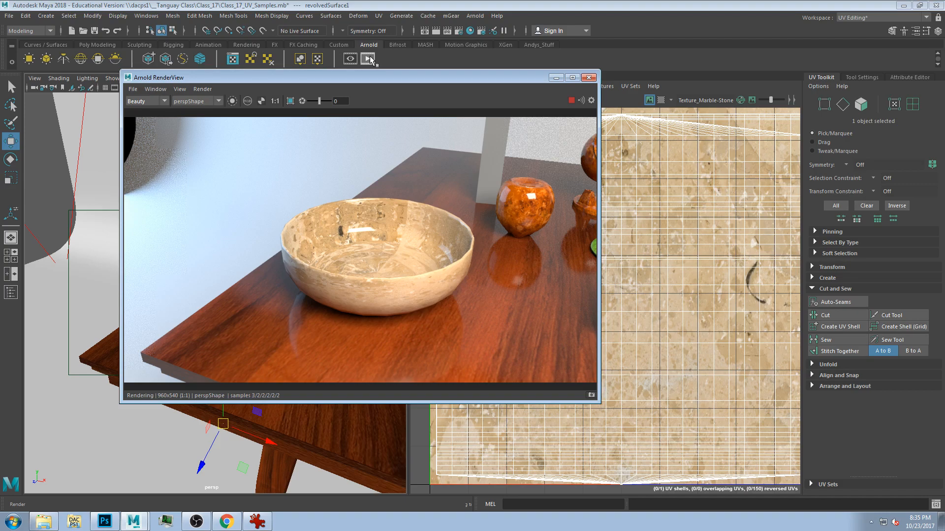
Turn on smooth mesh preview for the bowl, examine its updated render and close the Arnold RenderView
drag(344, 77, 479, 62)
click(215, 282)
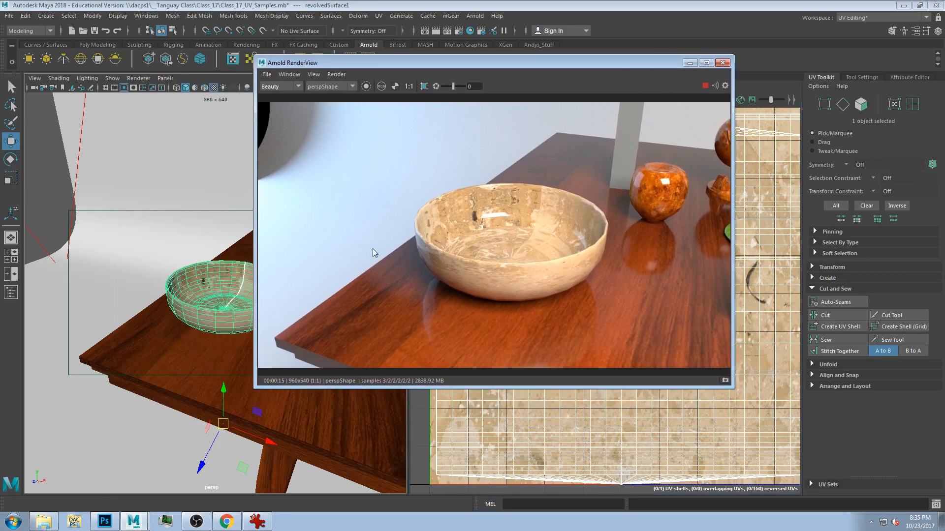
key(3)
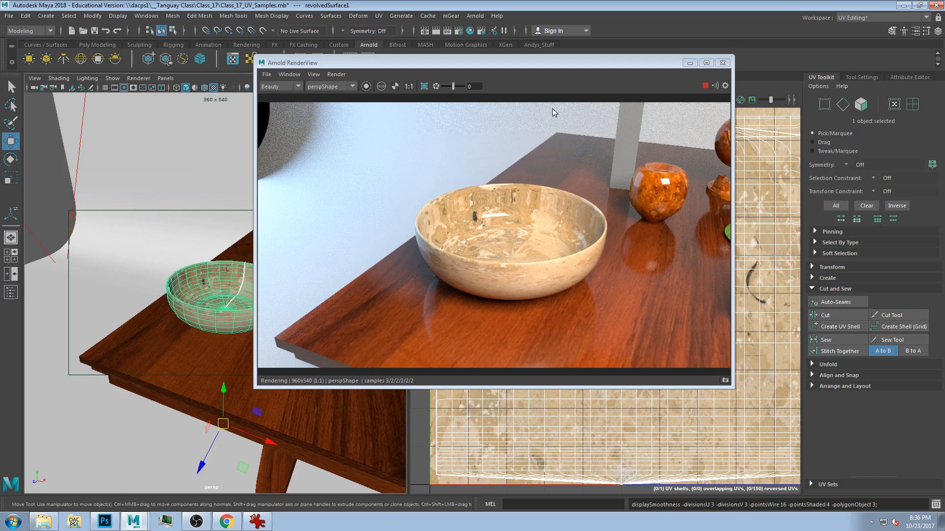
drag(526, 63, 445, 67)
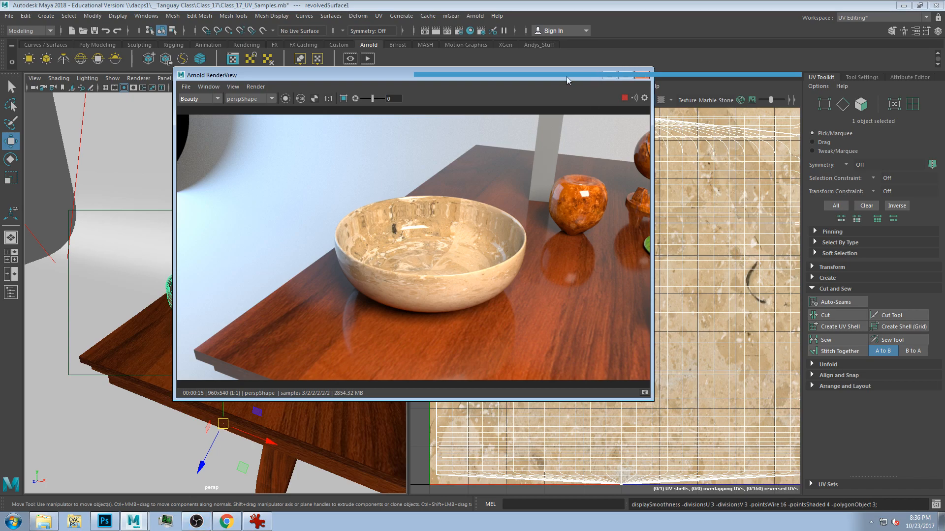
drag(404, 71, 429, 51)
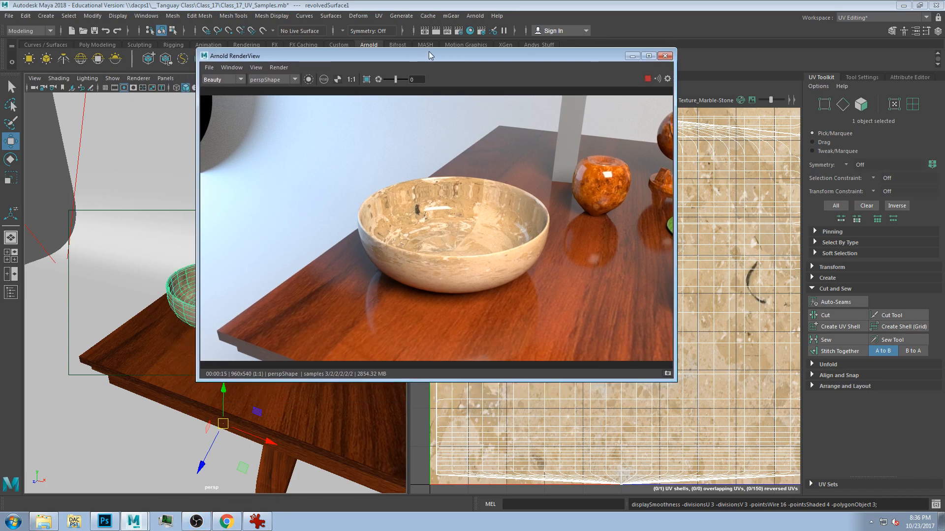
click(668, 58)
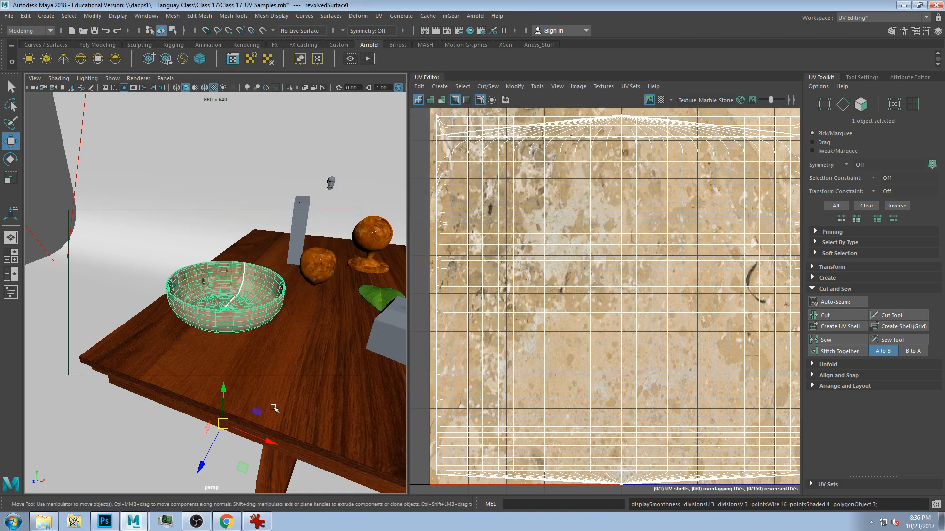
Select the leaf on the tabletop and move it horizontally over to the bowl
mouse_move(327, 341)
alt+mouse_down()
mouse_move(306, 332)
mouse_move(367, 333)
mouse_move(303, 333)
mouse_move(311, 339)
alt+mouse_up()
alt+middle_drag(331, 332, 265, 327)
alt+drag(265, 328, 295, 339)
click(344, 319)
alt+drag(347, 321, 319, 328)
click(297, 224)
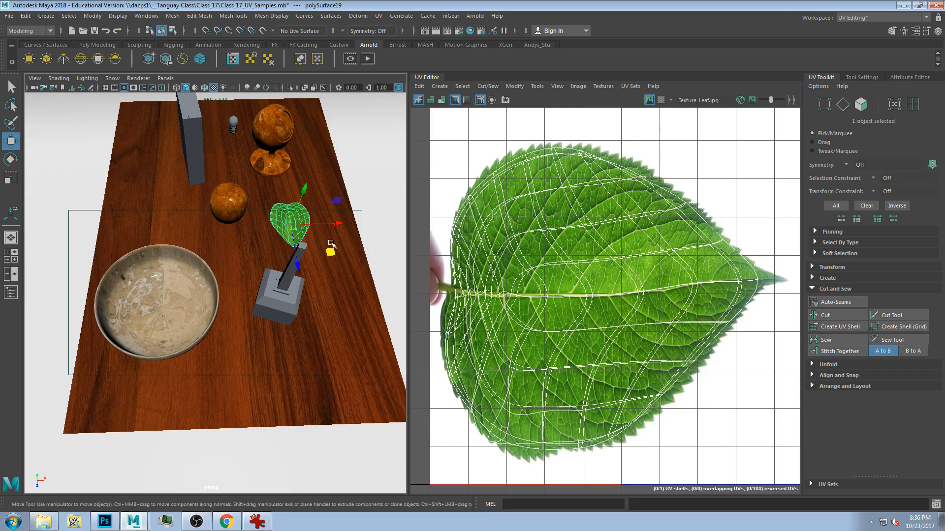
key(e)
alt+drag(300, 249, 300, 308)
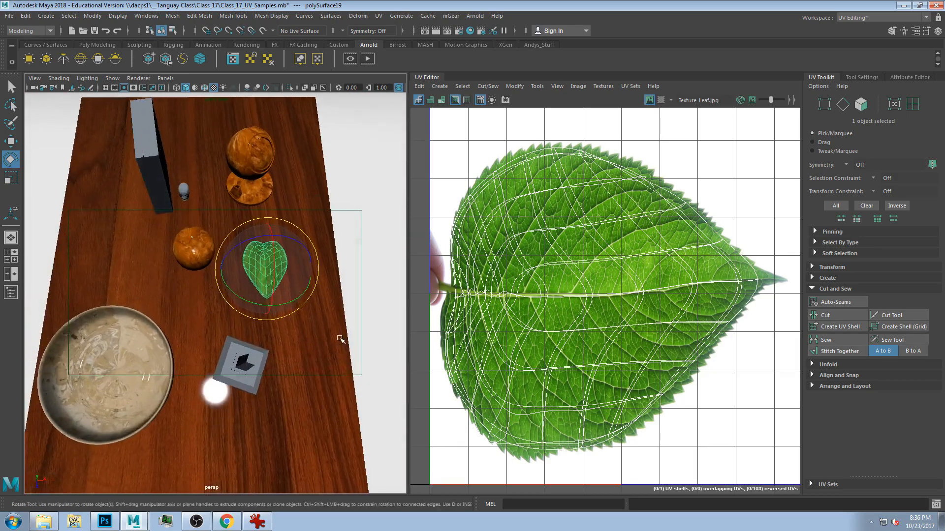
key(w)
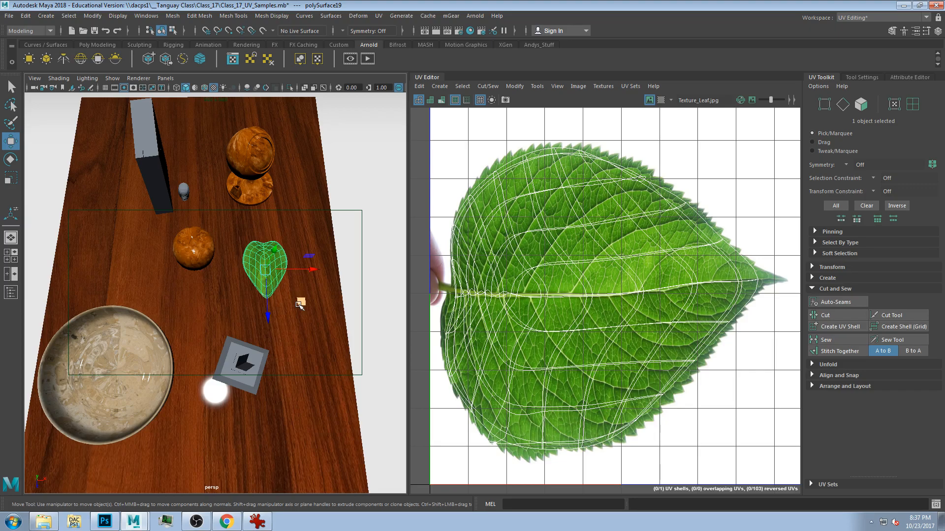
middle_drag(299, 304, 135, 407)
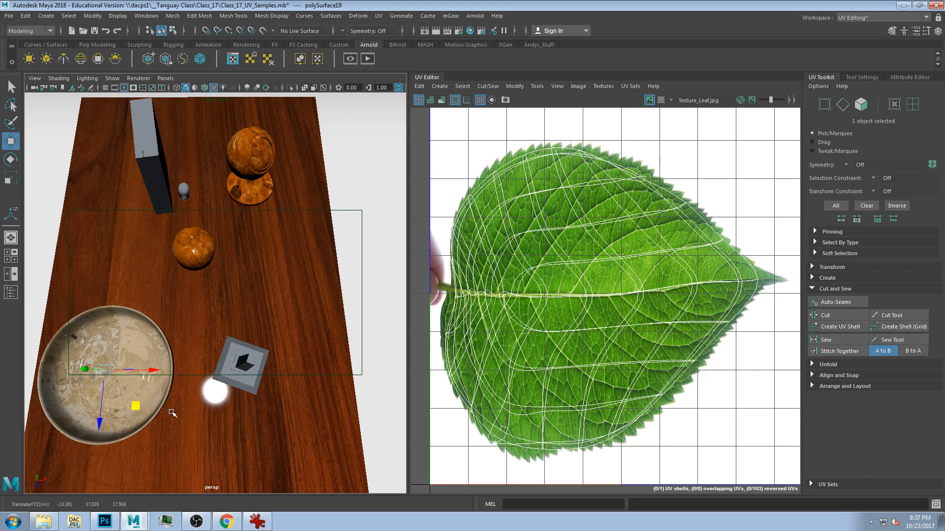